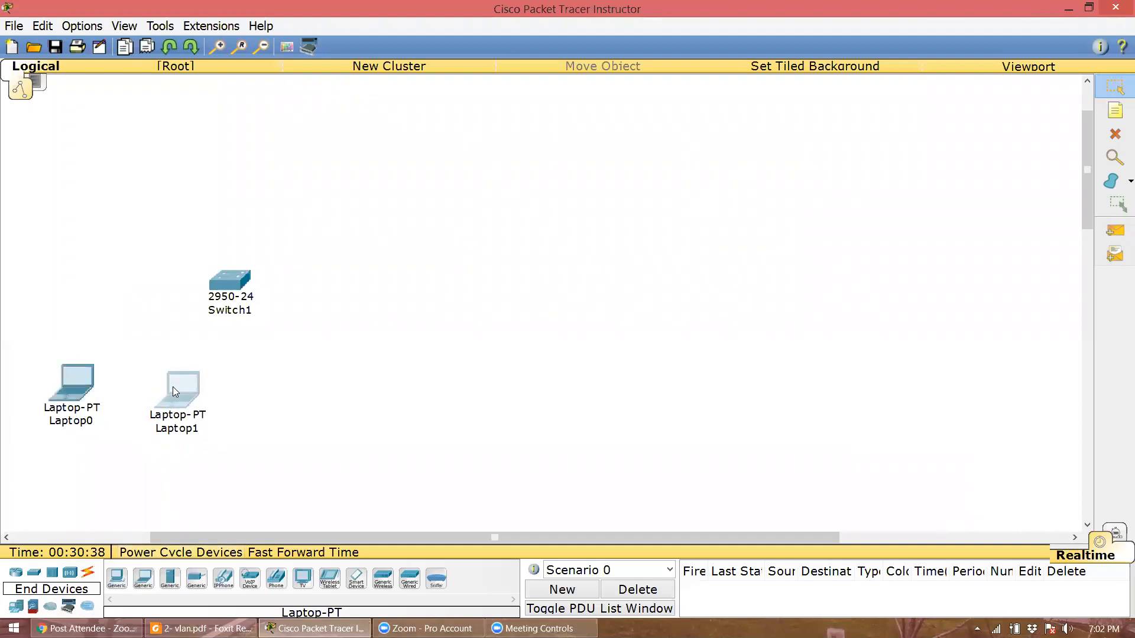
Place two more laptops in a row beside Laptop1 and move Laptop0 down level with the row
{"action": "left_click", "coordinate": [141, 586]}
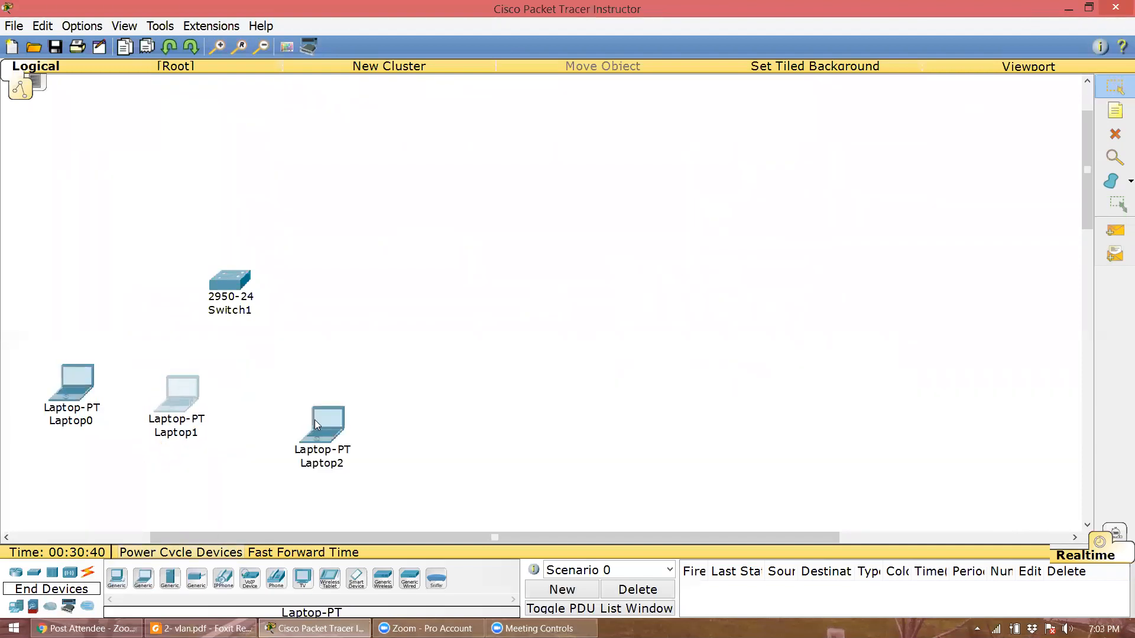
{"action": "left_click", "coordinate": [294, 401]}
{"action": "left_click", "coordinate": [143, 585]}
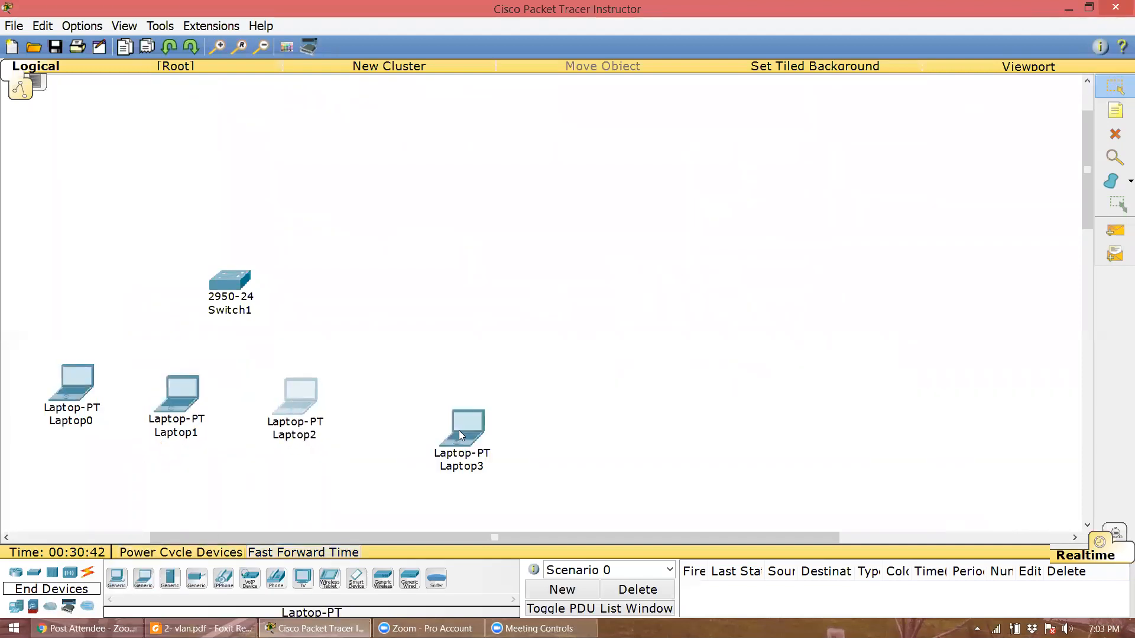
{"action": "left_click", "coordinate": [417, 397]}
{"action": "left_click_drag", "start_coordinate": [76, 382], "coordinate": [75, 391]}
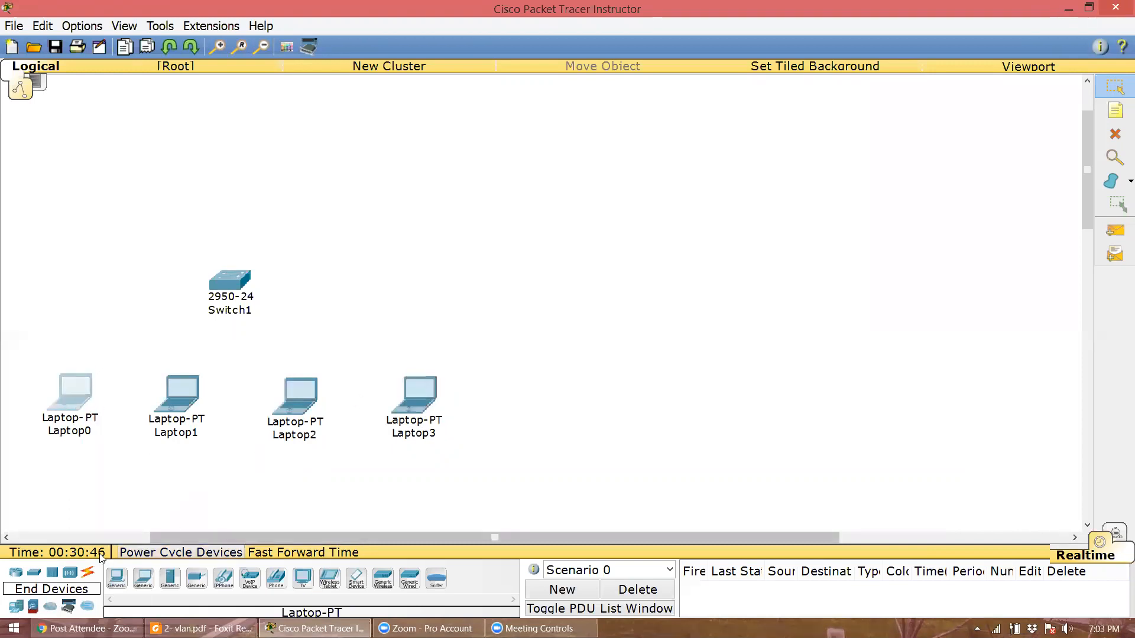
Connect Laptop0, Laptop1, Laptop2 and Laptop3 to the 2950-24 switch using the automatically chosen connection type
{"action": "left_click", "coordinate": [87, 572]}
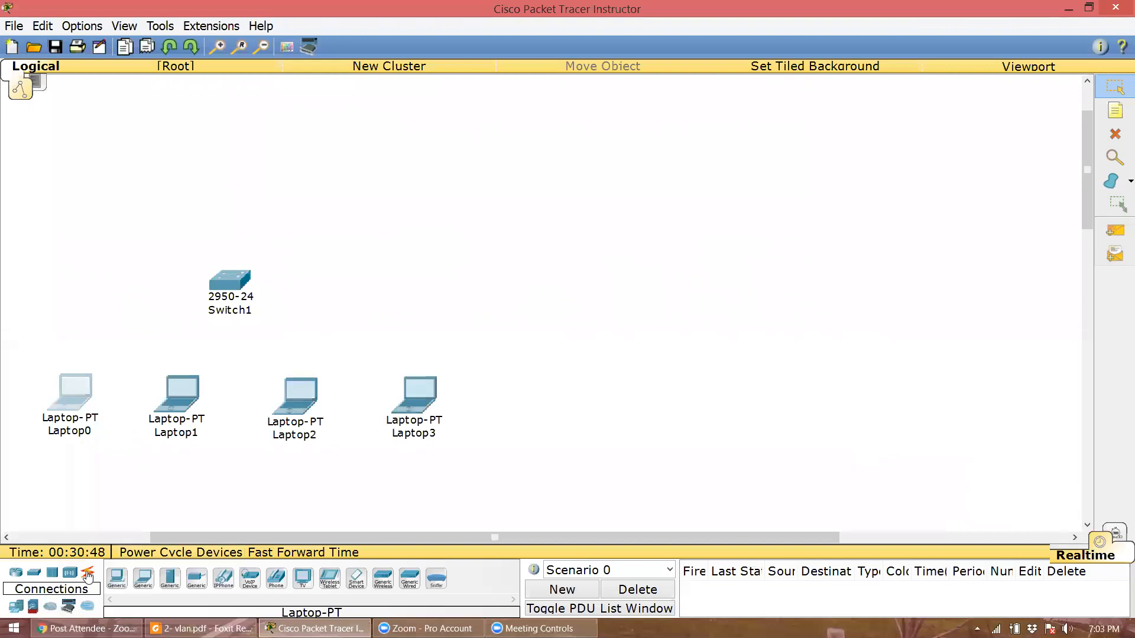
{"action": "left_click", "coordinate": [116, 578]}
{"action": "left_click", "coordinate": [75, 387]}
{"action": "left_click", "coordinate": [220, 288]}
{"action": "left_click", "coordinate": [175, 380]}
{"action": "left_click", "coordinate": [223, 285]}
{"action": "left_click", "coordinate": [118, 578]}
{"action": "left_click", "coordinate": [310, 387]}
{"action": "left_click", "coordinate": [237, 287]}
{"action": "left_click", "coordinate": [116, 578]}
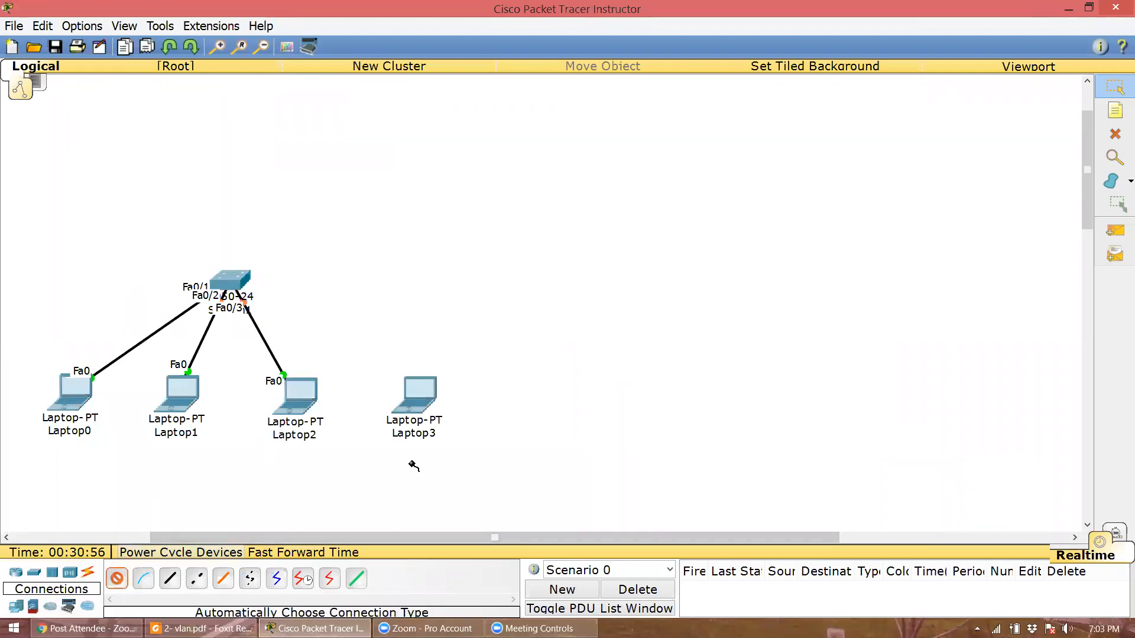
{"action": "left_click", "coordinate": [419, 393]}
{"action": "left_click", "coordinate": [226, 284]}
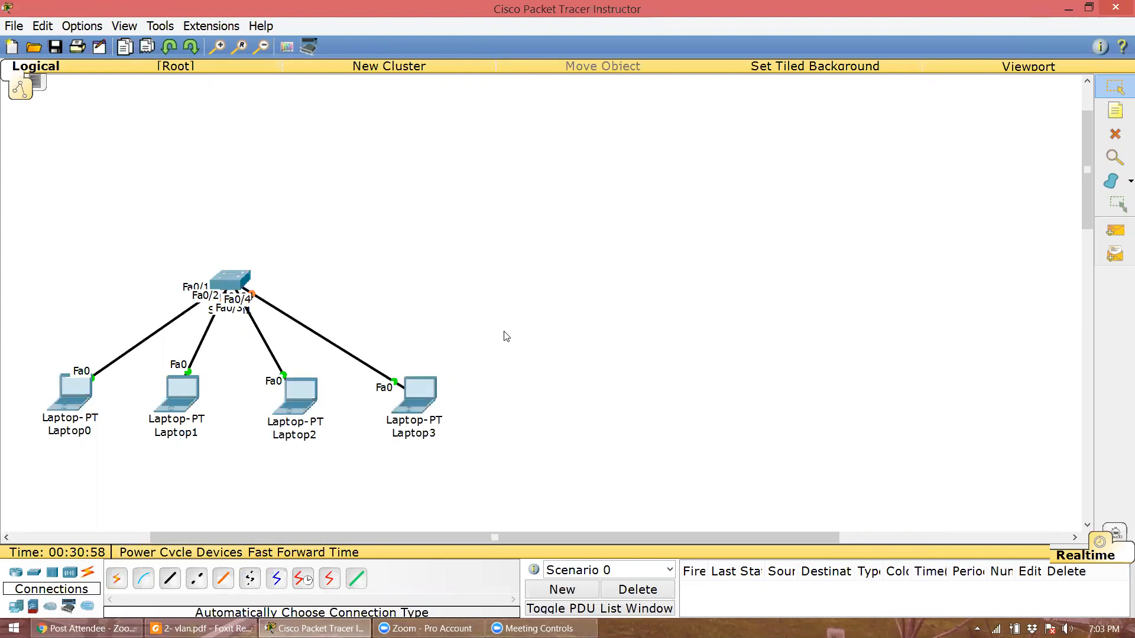
Add notes reading 192.168.1.1/24 below Laptop0 and 192.168.1.2/24 below Laptop1
{"action": "left_click", "coordinate": [1115, 111]}
{"action": "left_click", "coordinate": [69, 476]}
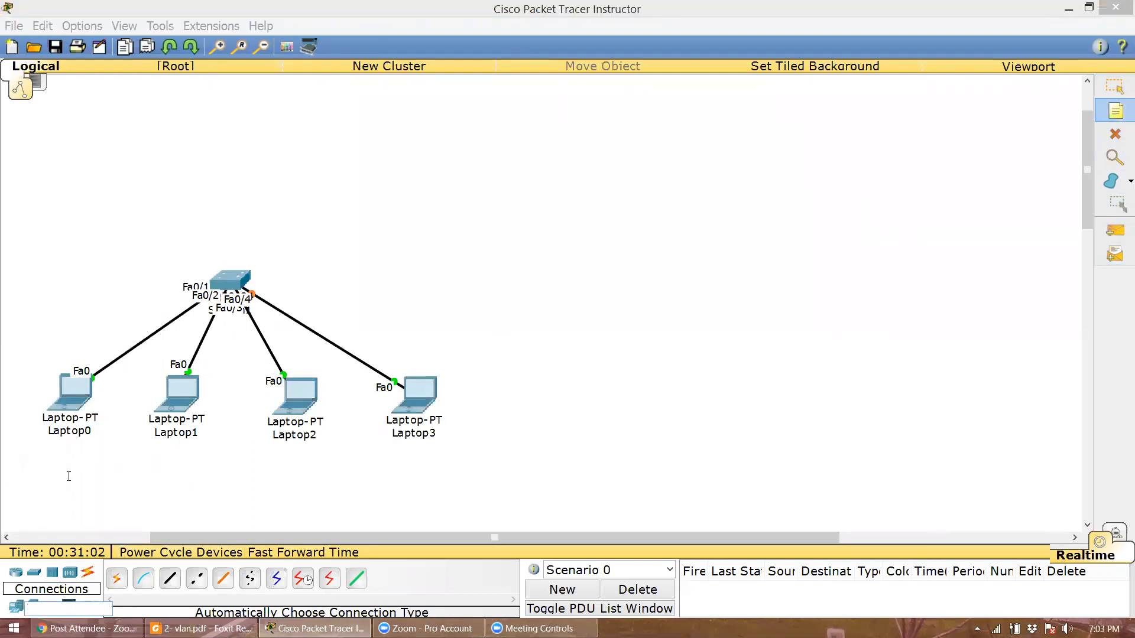
{"action": "type", "text": "192.168.1.1/24"}
{"action": "left_click", "coordinate": [145, 462]}
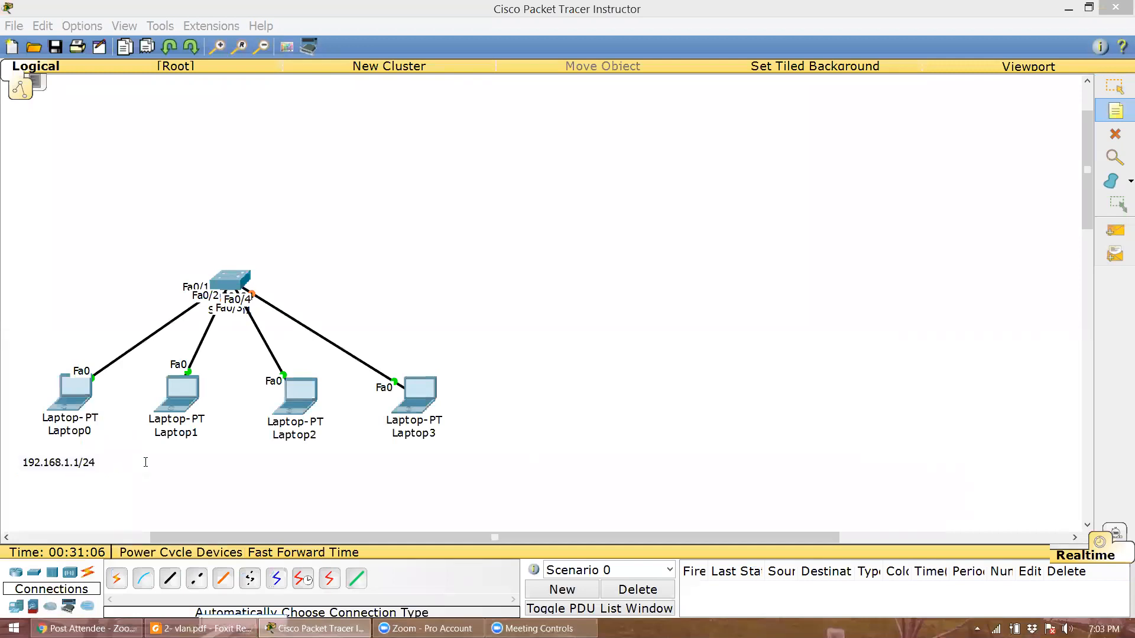
{"action": "left_click", "coordinate": [146, 463]}
{"action": "type", "text": "192.168.1."}
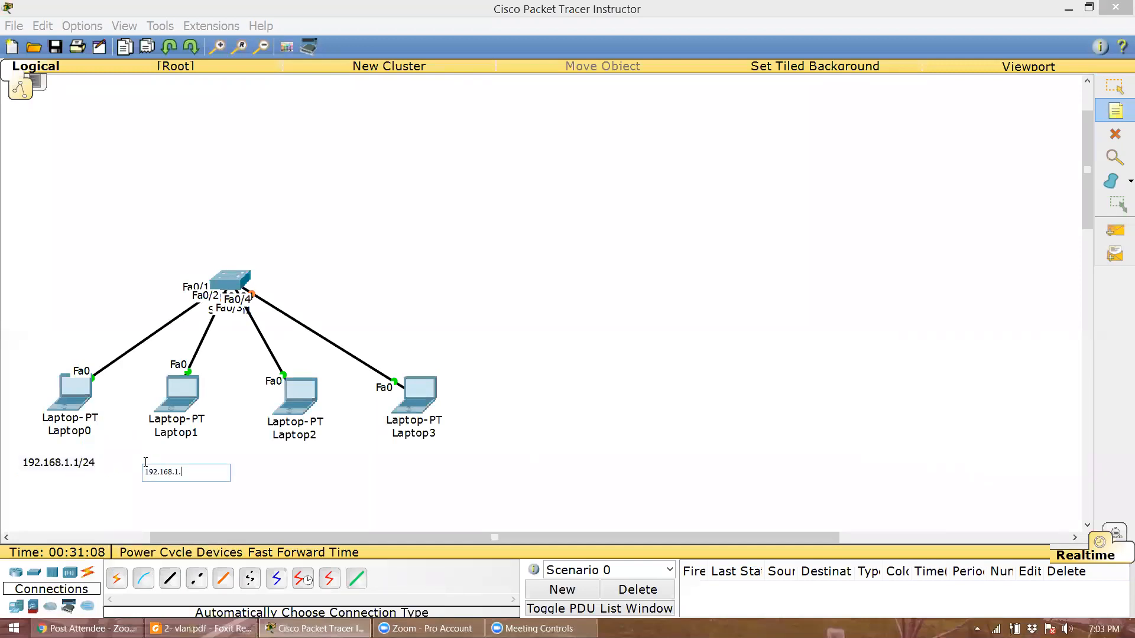
{"action": "type", "text": "2/24"}
Add notes reading 192.168.1.3/24 below Laptop2 and 192.168.1.4/24 below Laptop3
{"action": "left_click", "coordinate": [266, 462]}
{"action": "left_click", "coordinate": [266, 462]}
{"action": "type", "text": "192.168."}
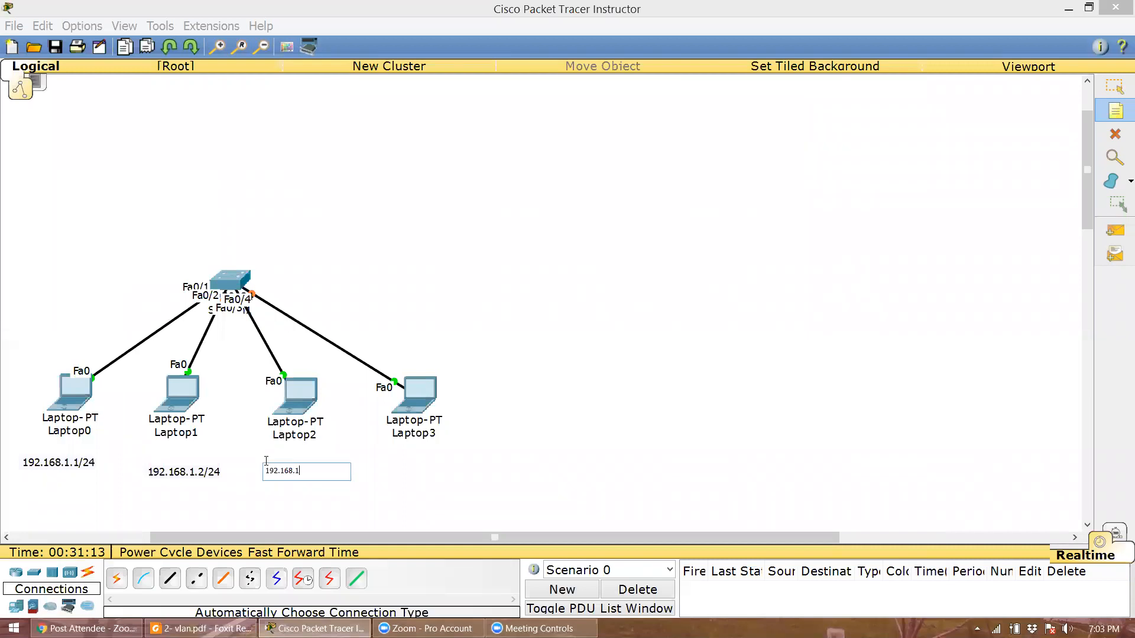
{"action": "type", "text": "1.3/24"}
{"action": "left_click", "coordinate": [396, 466]}
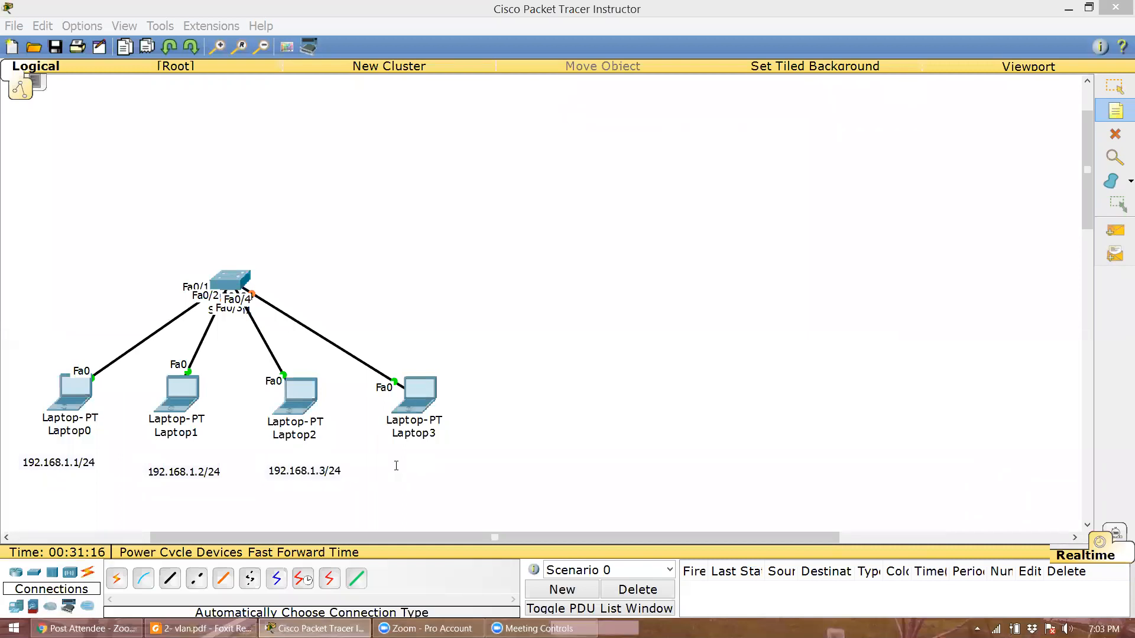
{"action": "left_click", "coordinate": [396, 466]}
{"action": "type", "text": "192.168.1.4/24"}
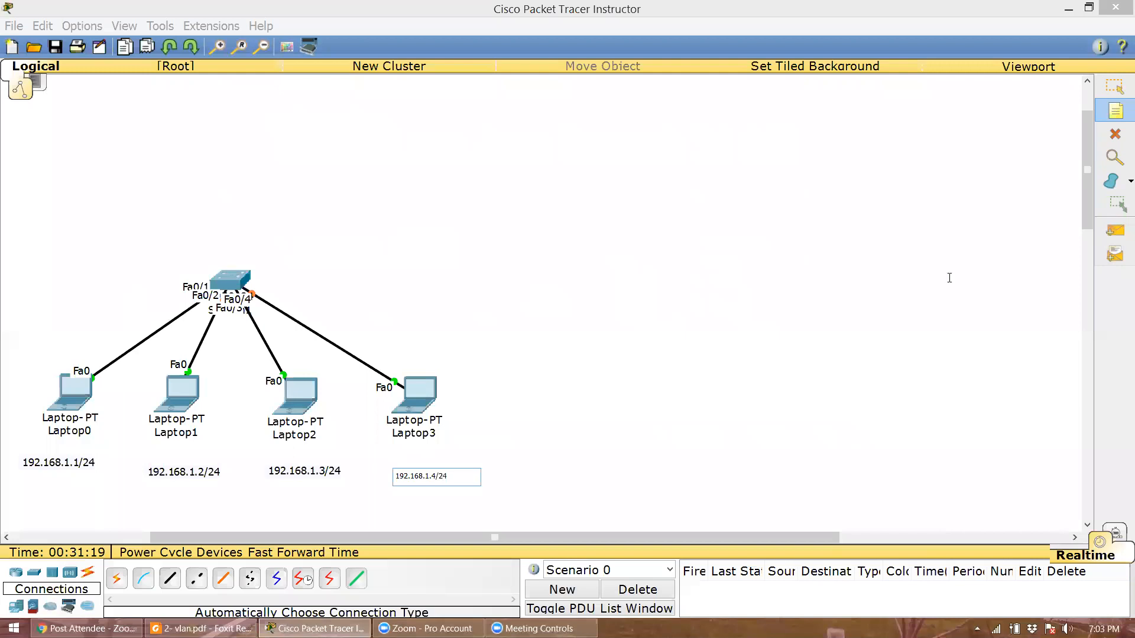
{"action": "left_click", "coordinate": [1115, 93]}
Set Laptop0's static IP address to 192.168.1.1 with subnet mask 255.255.255.0
{"action": "left_click", "coordinate": [74, 405]}
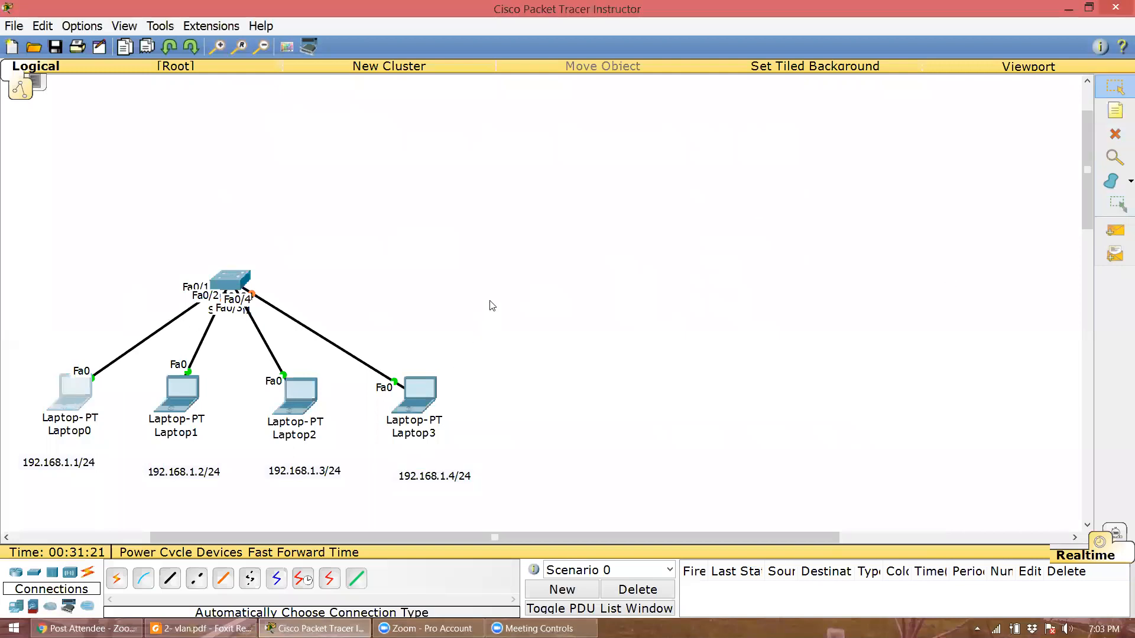
{"action": "left_click", "coordinate": [538, 193]}
{"action": "left_click", "coordinate": [453, 250]}
{"action": "type", "text": "192.168.1."}
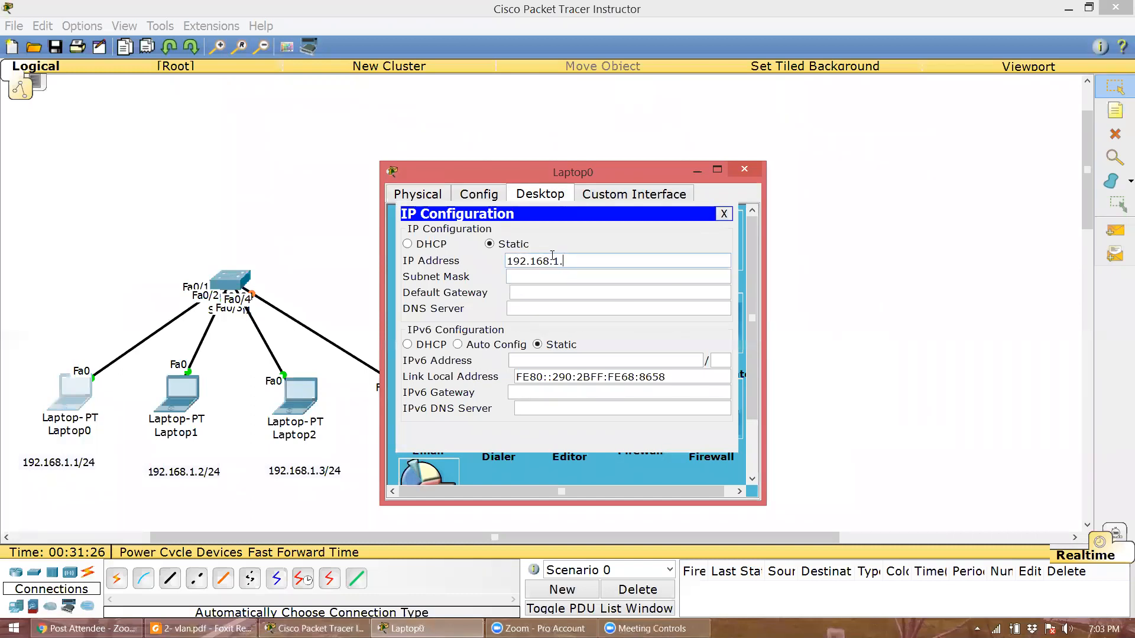
{"action": "type", "text": "1"}
{"action": "key", "text": "Tab"}
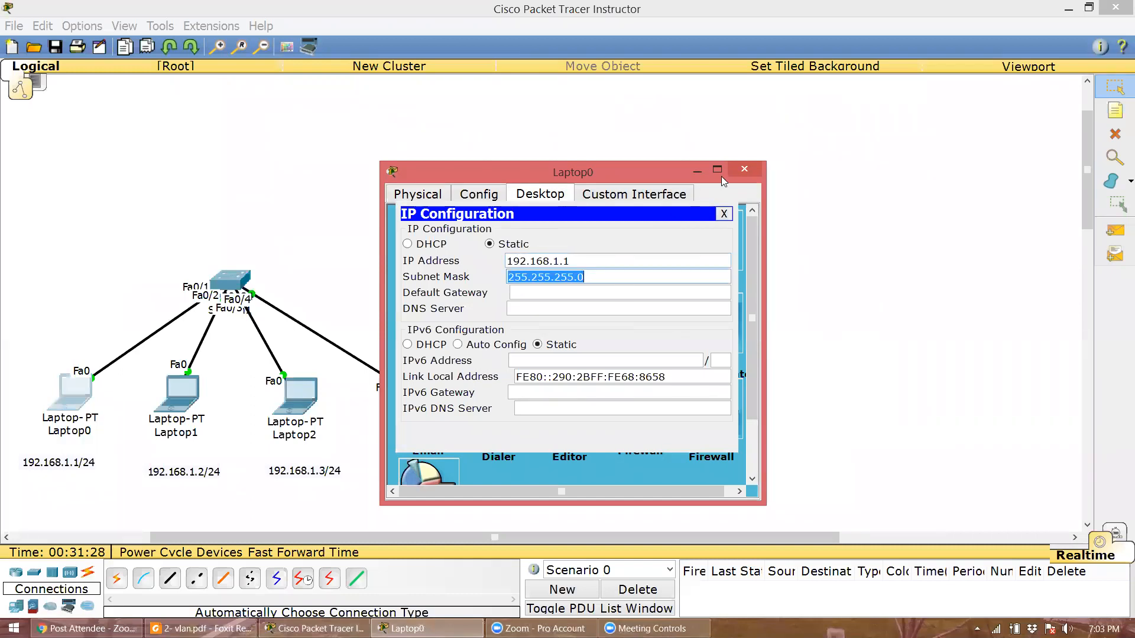
{"action": "left_click", "coordinate": [736, 172]}
Set Laptop1's static IP address to 192.168.1.2 with subnet mask 255.255.255.0
{"action": "left_click", "coordinate": [181, 391]}
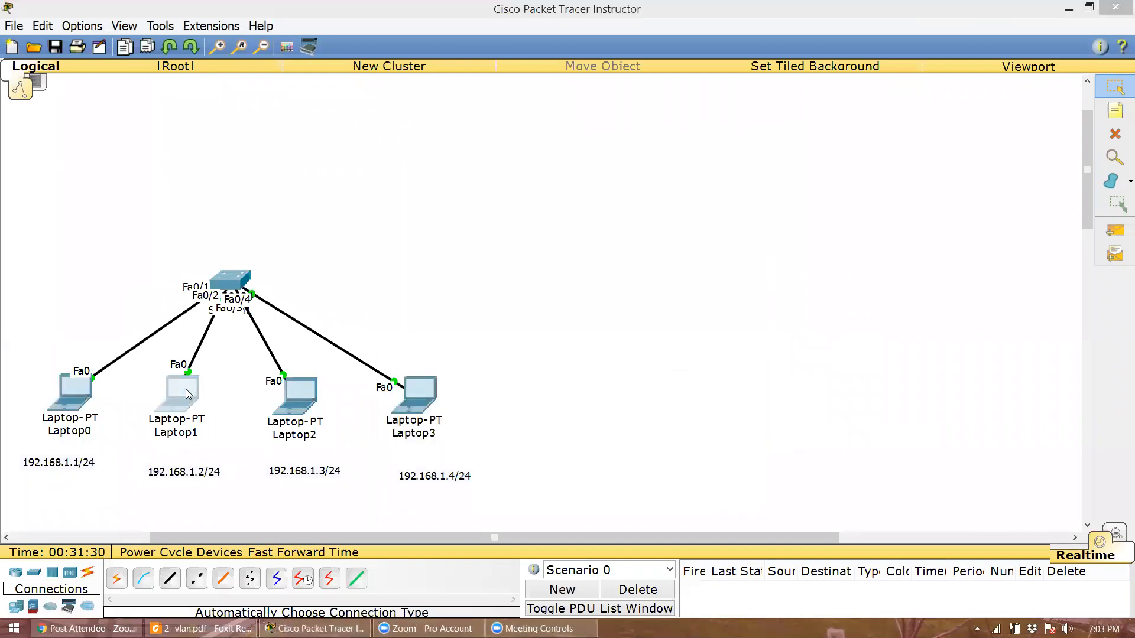
{"action": "left_click", "coordinate": [523, 200]}
{"action": "left_click", "coordinate": [452, 239]}
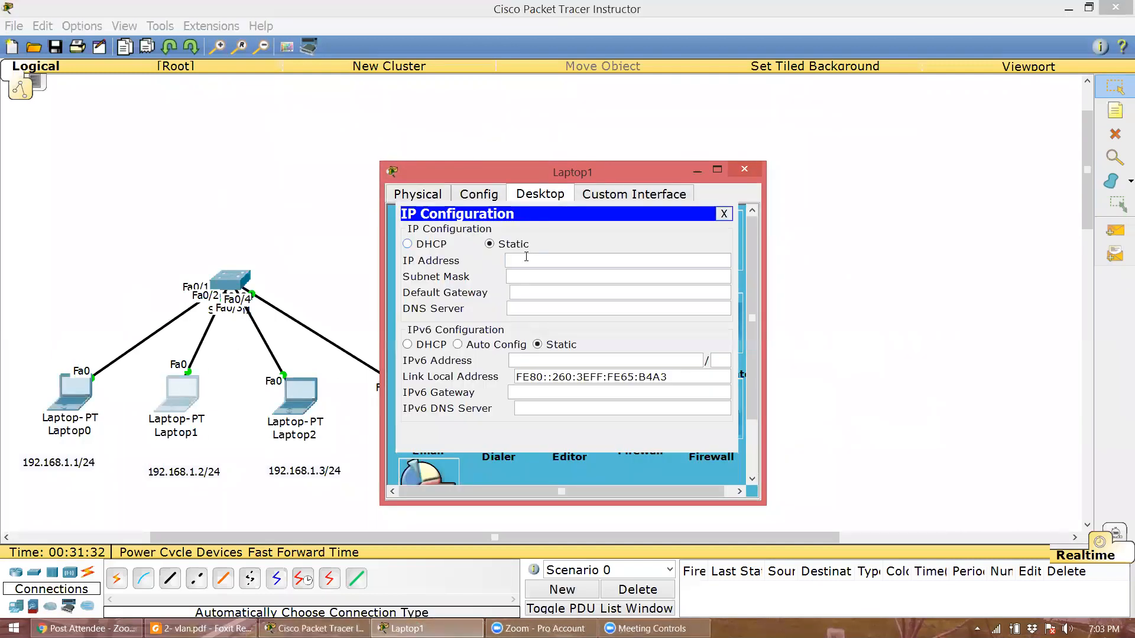
{"action": "type", "text": "192.168.1."}
{"action": "key", "text": "BackSpace"}
{"action": "key", "text": "BackSpace"}
{"action": "key", "text": "BackSpace"}
{"action": "key", "text": "BackSpace"}
{"action": "type", "text": "68.1.2"}
{"action": "key", "text": "Tab"}
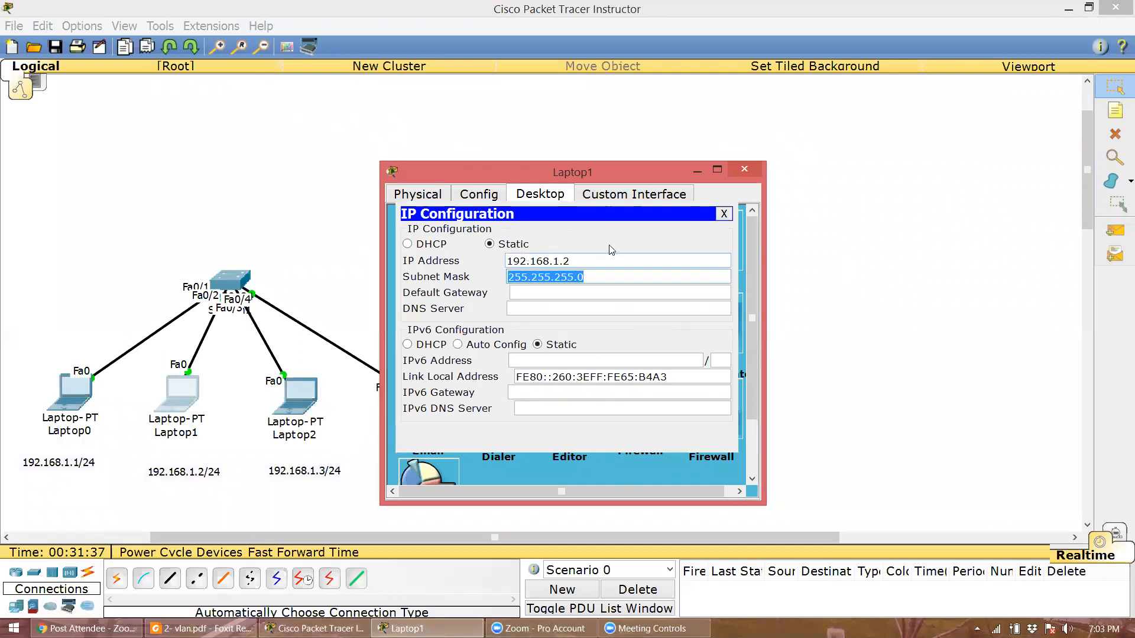
{"action": "left_click", "coordinate": [744, 170]}
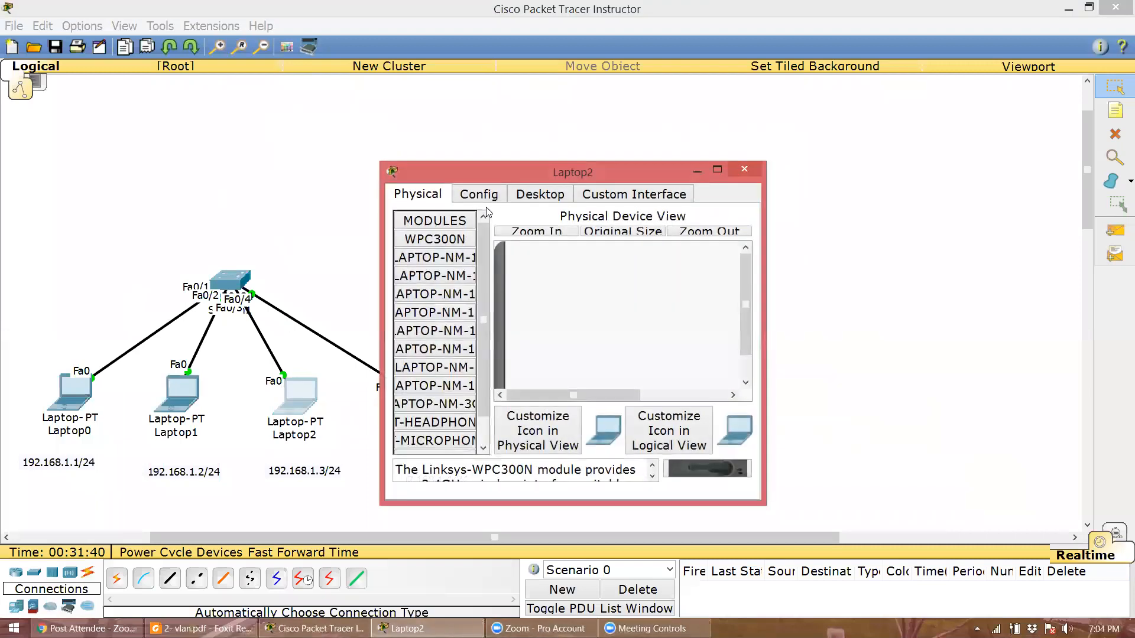
Set Laptop2's static IP address to 192.168.1.3 with subnet mask 255.255.255.0
{"action": "type", "text": "192.168.1."}
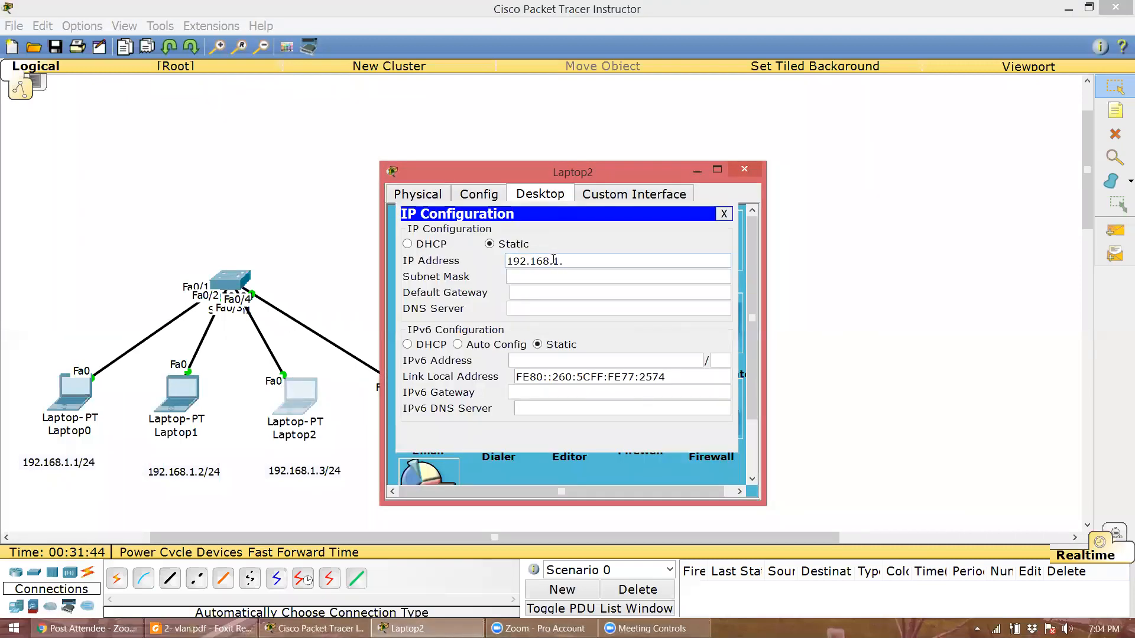
{"action": "type", "text": "3"}
{"action": "key", "text": "Tab"}
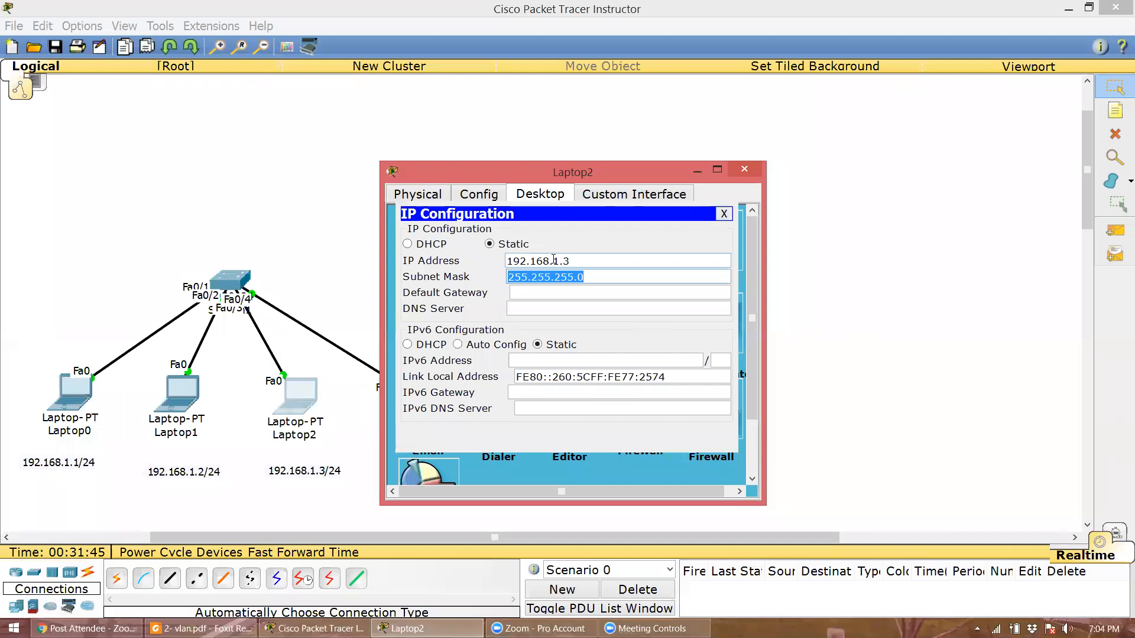
{"action": "left_click", "coordinate": [744, 169]}
Set Laptop3's static IP address to 192.168.1.4 and fill in its default subnet mask
{"action": "left_click", "coordinate": [430, 393]}
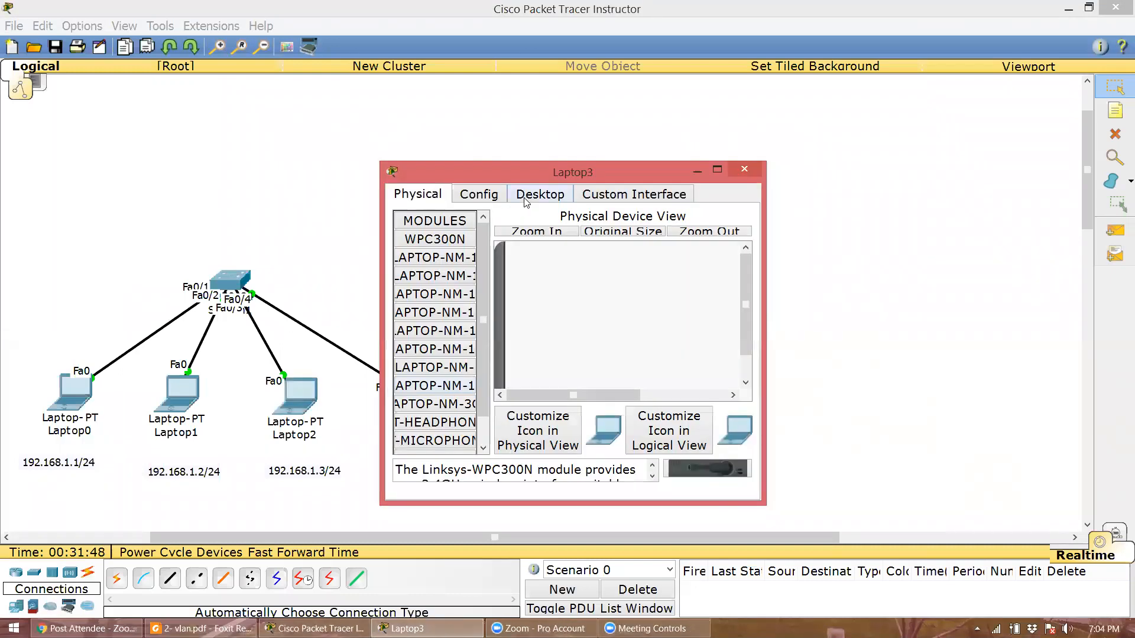
{"action": "left_click", "coordinate": [540, 194]}
{"action": "left_click", "coordinate": [437, 252]}
{"action": "type", "text": "192.168.1"}
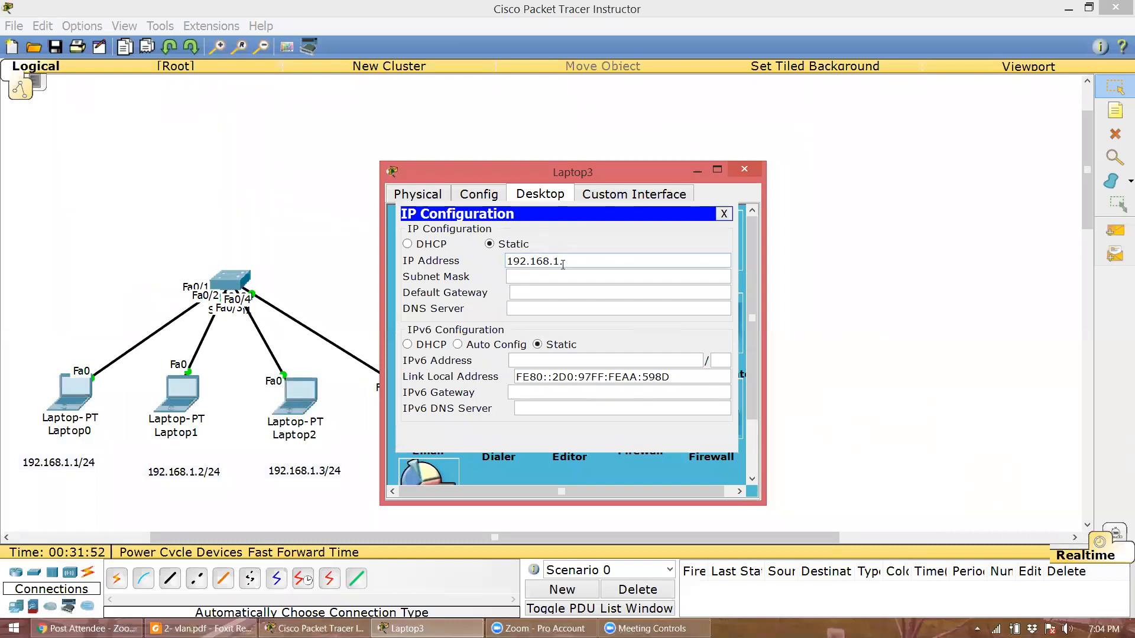
{"action": "type", "text": ".4"}
{"action": "key", "text": "Tab"}
{"action": "left_click", "coordinate": [743, 171]}
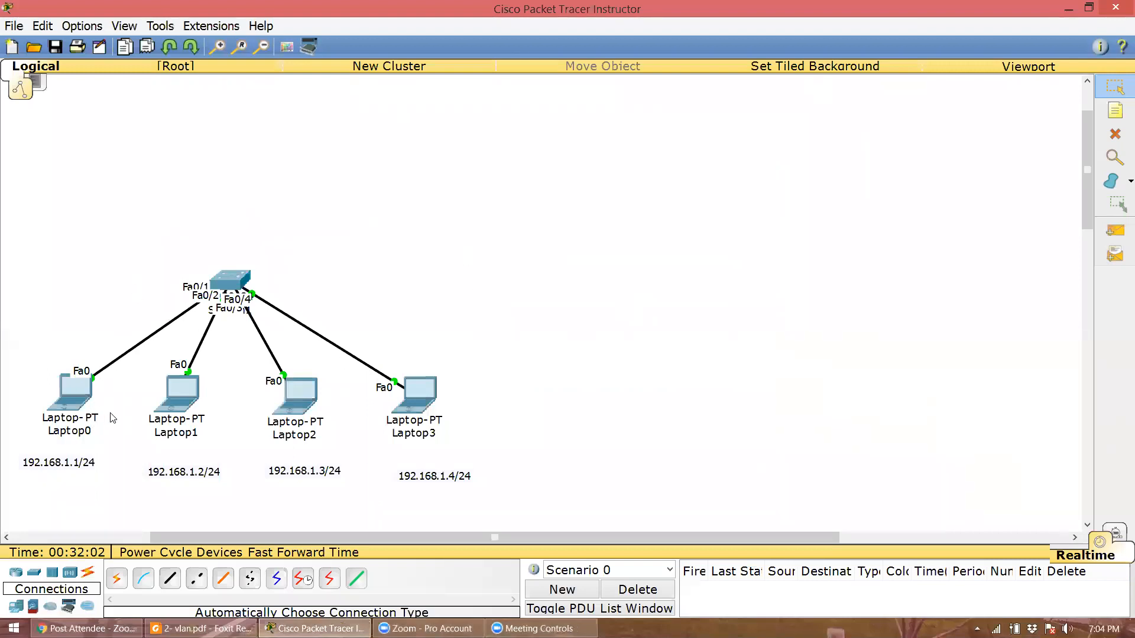
Draw an outlined rectangle with a light green fill (RGB 170, 255, 127) behind the switch and the four laptops
{"action": "left_click", "coordinate": [160, 26]}
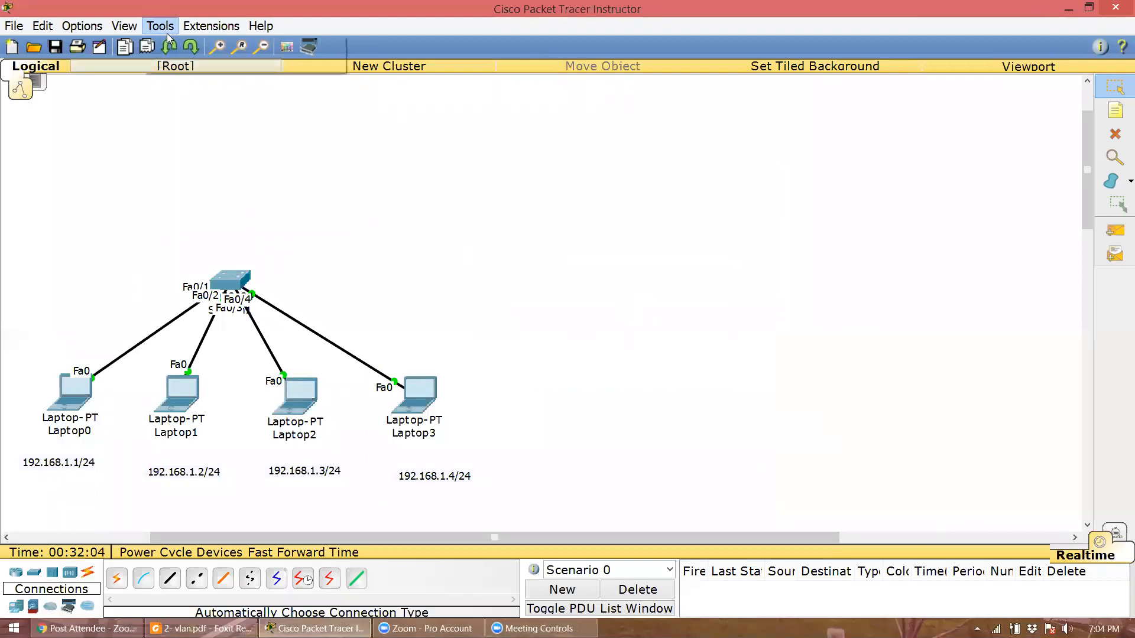
{"action": "left_click", "coordinate": [201, 45]}
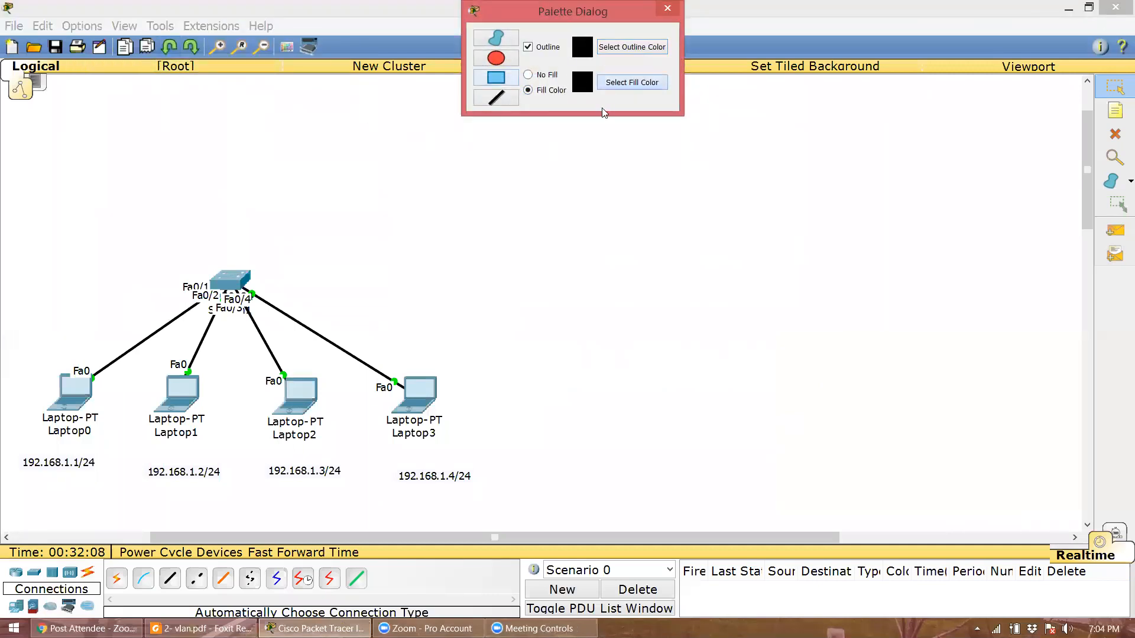
{"action": "left_click", "coordinate": [632, 83]}
{"action": "left_click", "coordinate": [547, 241]}
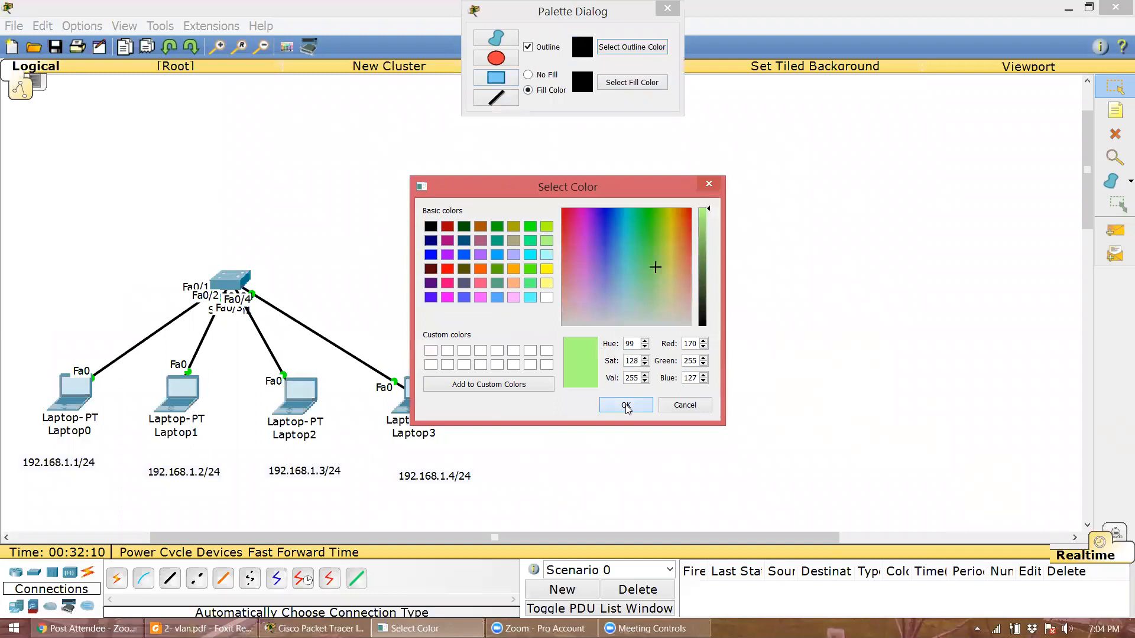
{"action": "left_click", "coordinate": [626, 405]}
{"action": "left_click", "coordinate": [488, 80]}
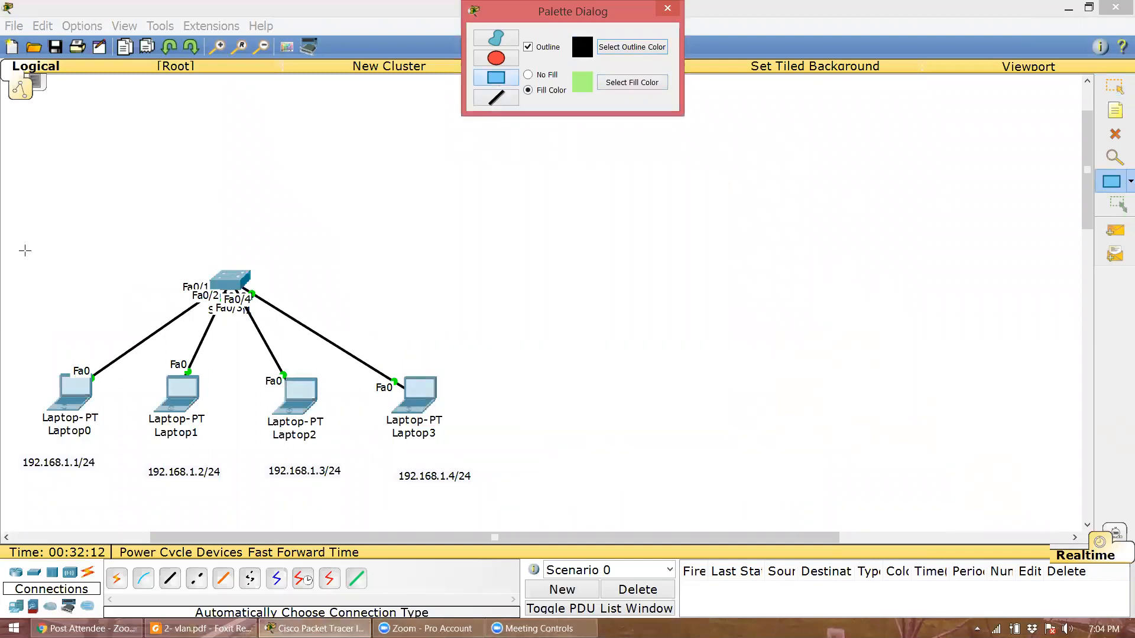
{"action": "mouse_move", "coordinate": [22, 247]}
{"action": "left_mouse_down"}
{"action": "mouse_move", "coordinate": [359, 366]}
{"action": "mouse_move", "coordinate": [479, 453]}
{"action": "left_mouse_up"}
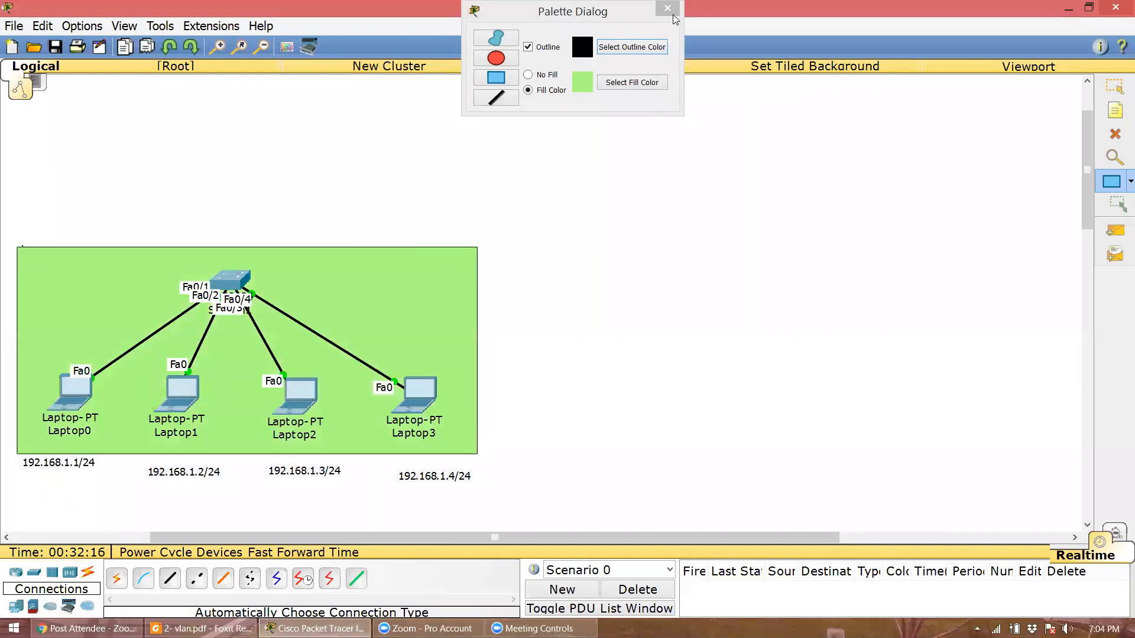
{"action": "left_click", "coordinate": [667, 8]}
{"action": "left_click", "coordinate": [1117, 87]}
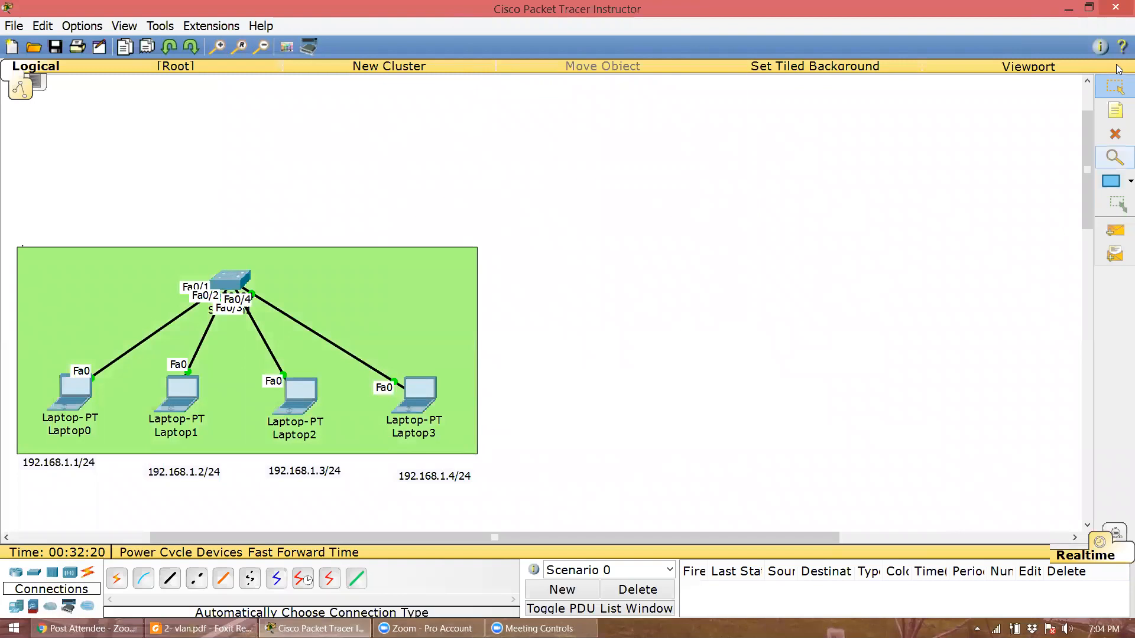
Add the network address note "NA: 192.168.1.0/24" in the upper-left corner of the green rectangle
{"action": "left_click", "coordinate": [1115, 111]}
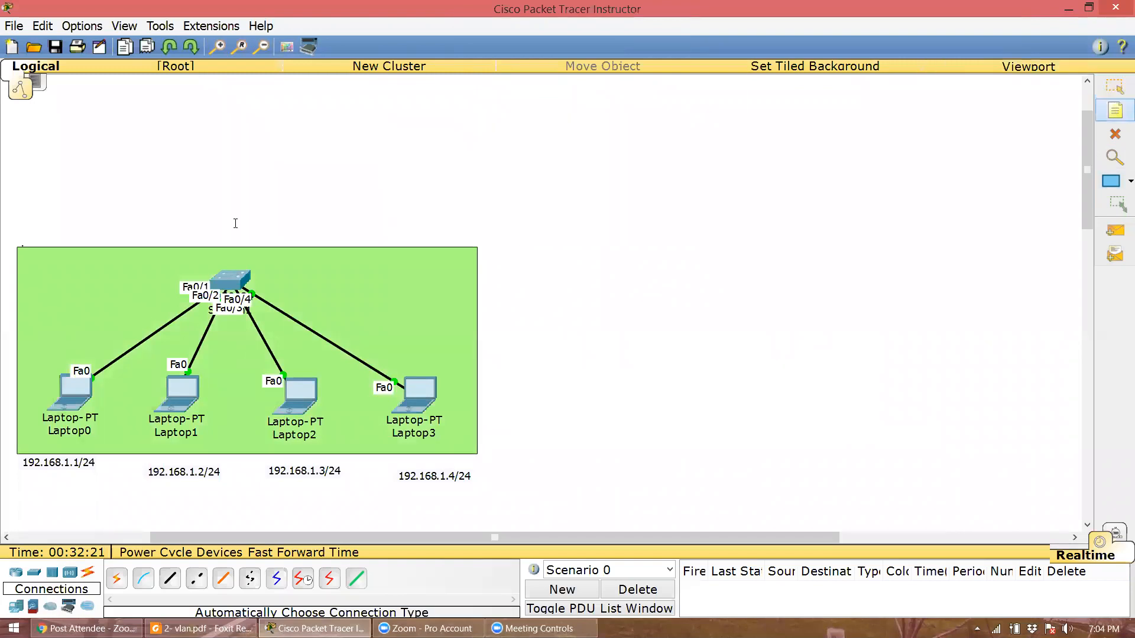
{"action": "left_click", "coordinate": [27, 265]}
{"action": "type", "text": "NA: 192.168.1.0/"}
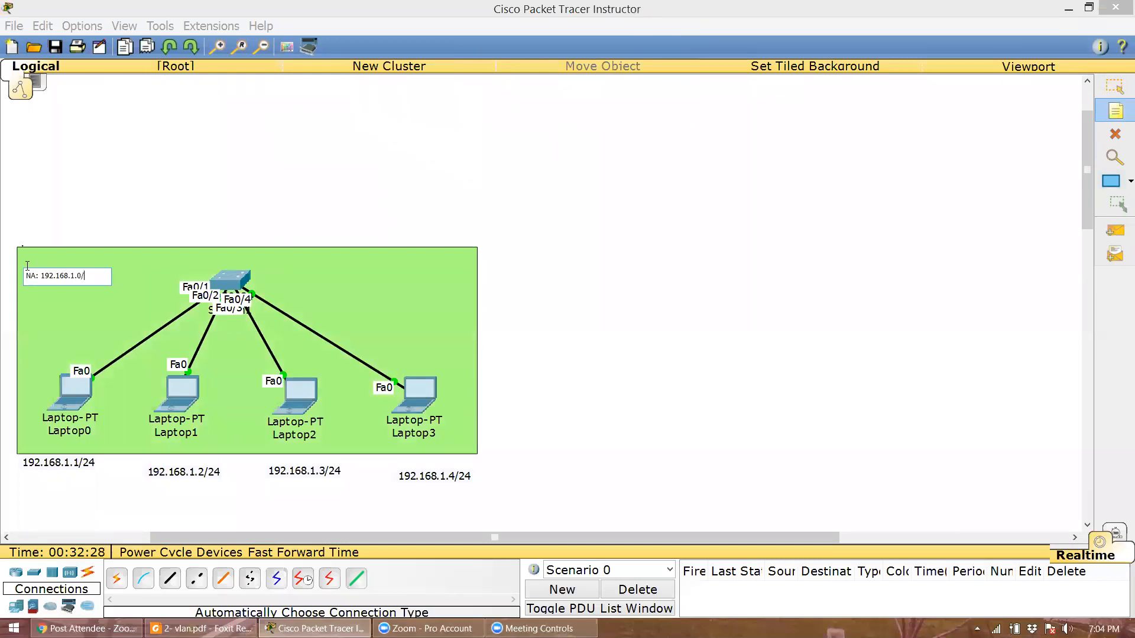
{"action": "left_click", "coordinate": [1115, 85]}
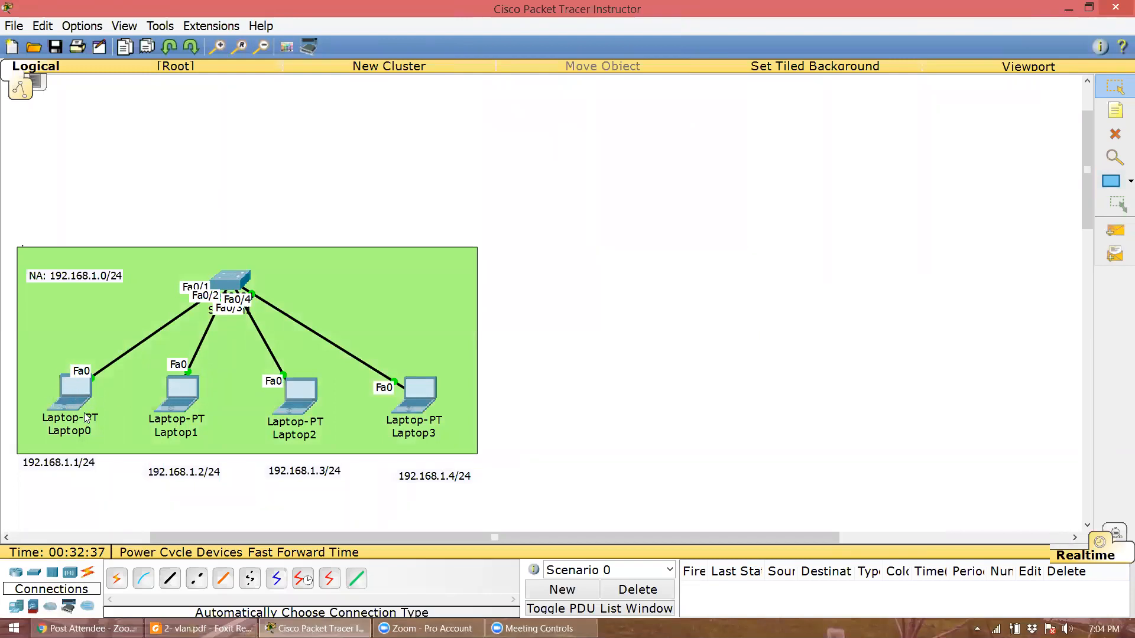
Add a text note with a different user's first name below each of the four laptops
{"action": "left_click", "coordinate": [1116, 111]}
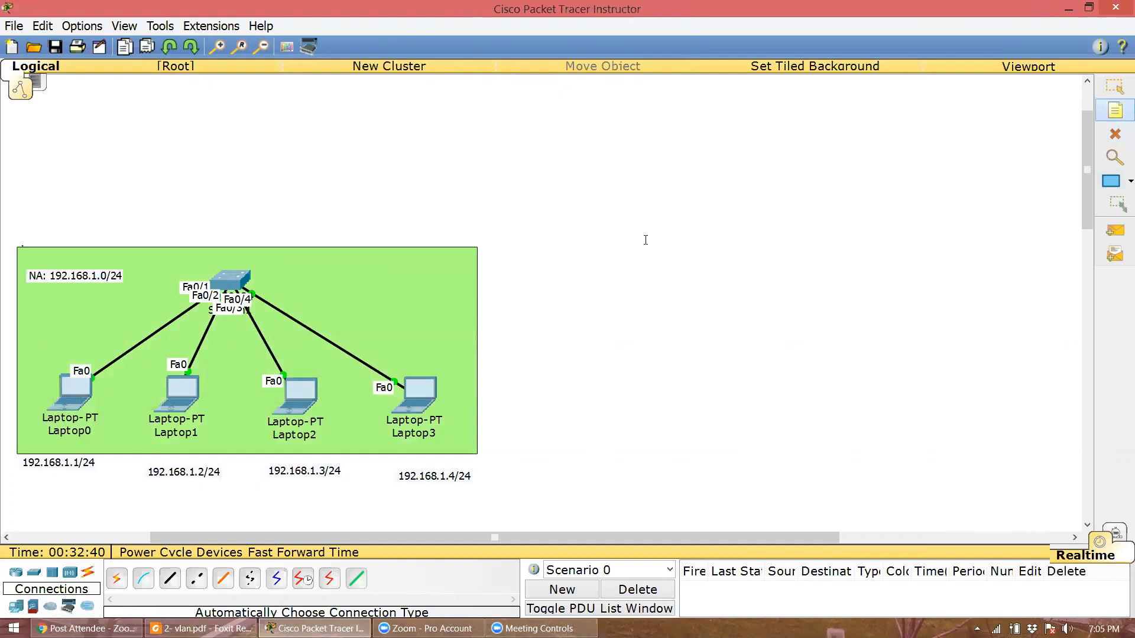
{"action": "left_click", "coordinate": [45, 444]}
{"action": "type", "text": "Agus"}
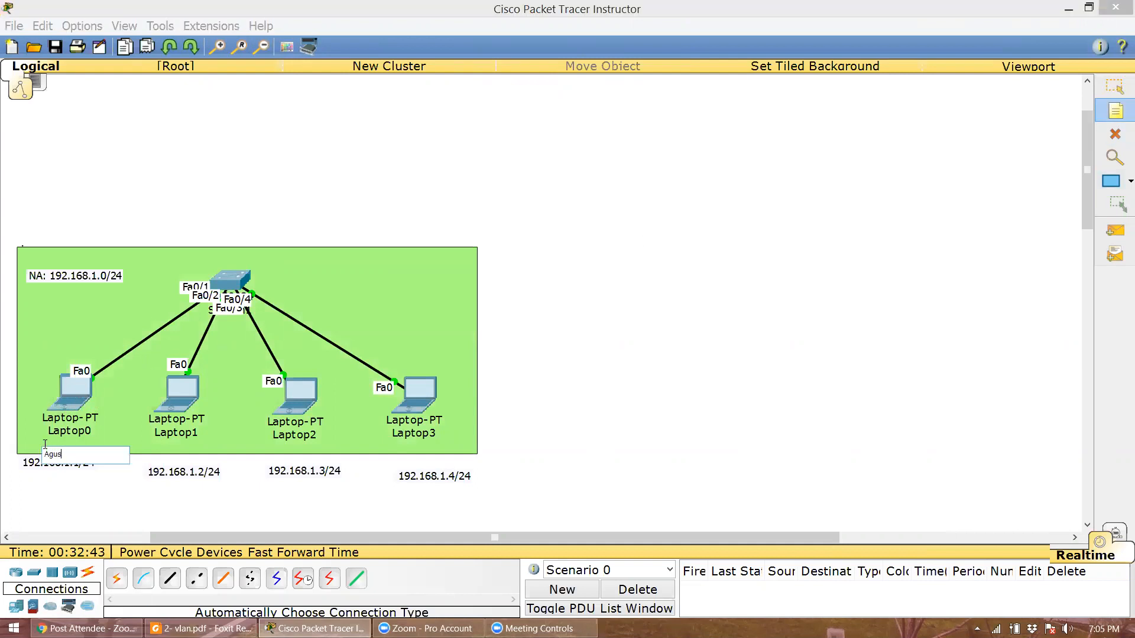
{"action": "left_click", "coordinate": [152, 447]}
{"action": "left_click", "coordinate": [153, 447]}
{"action": "type", "text": "Budi"}
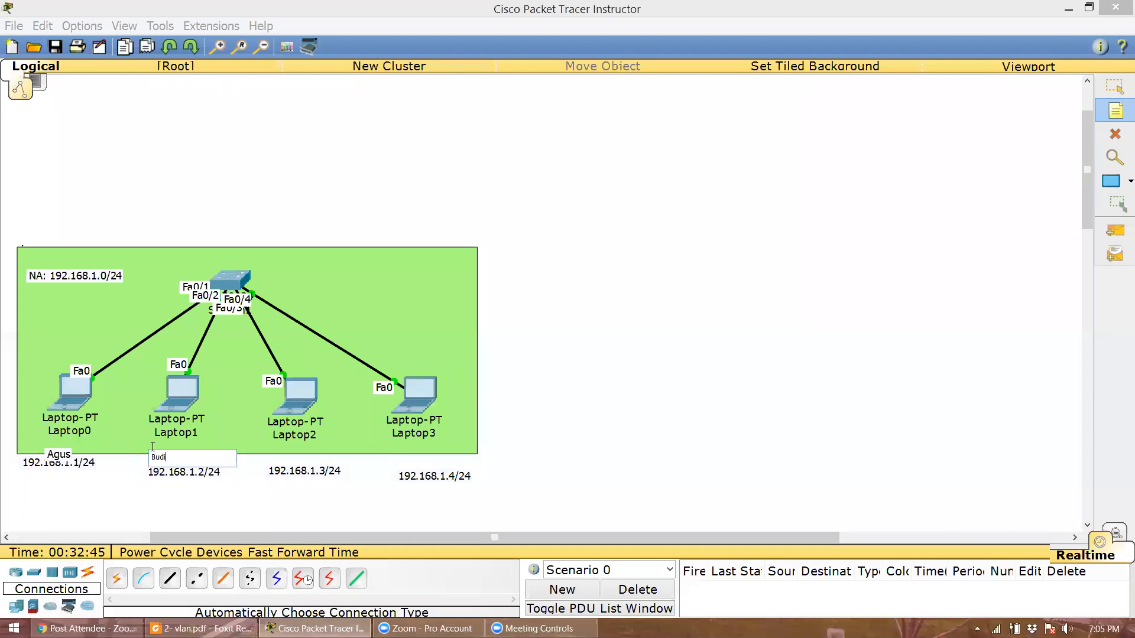
{"action": "left_click", "coordinate": [279, 444]}
{"action": "type", "text": "C"}
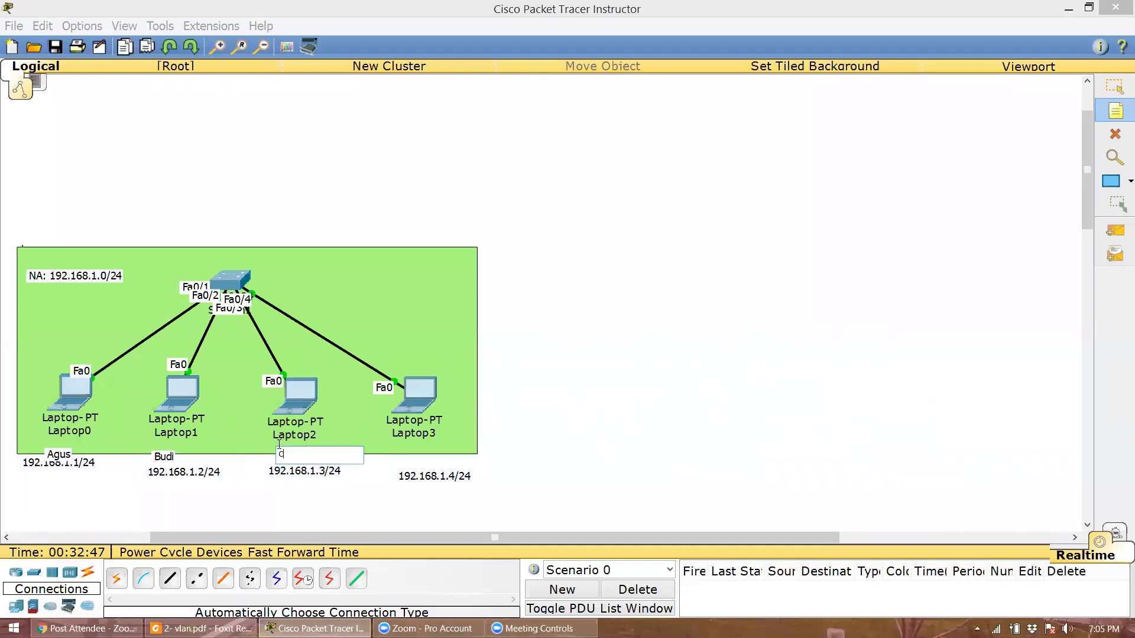
{"action": "type", "text": "ipta"}
{"action": "left_click", "coordinate": [402, 445]}
{"action": "left_click", "coordinate": [401, 444]}
{"action": "type", "text": "Dedi"}
Move the four name notes up so each sits directly under its laptop's label
{"action": "left_click", "coordinate": [1114, 85]}
{"action": "left_click_drag", "start_coordinate": [68, 452], "coordinate": [77, 444]}
{"action": "left_click_drag", "start_coordinate": [170, 459], "coordinate": [176, 450]}
{"action": "left_click_drag", "start_coordinate": [283, 455], "coordinate": [278, 449]}
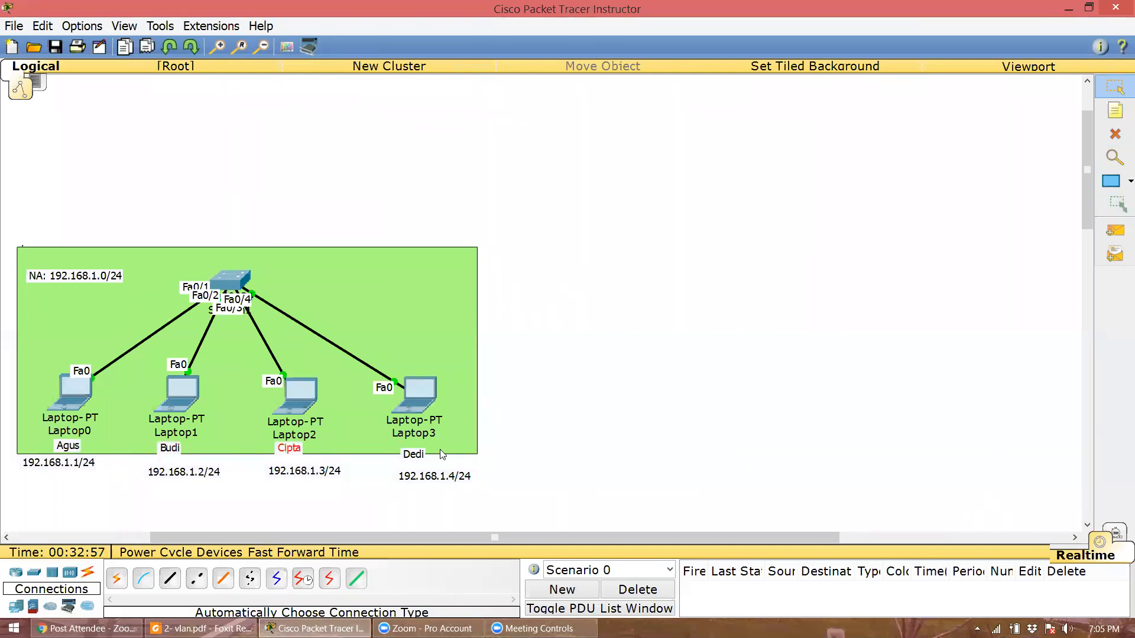
{"action": "left_click_drag", "start_coordinate": [414, 460], "coordinate": [415, 453]}
{"action": "left_click", "coordinate": [611, 435]}
Open the switch's command line interface and enter privileged mode with enable
{"action": "left_click", "coordinate": [234, 277]}
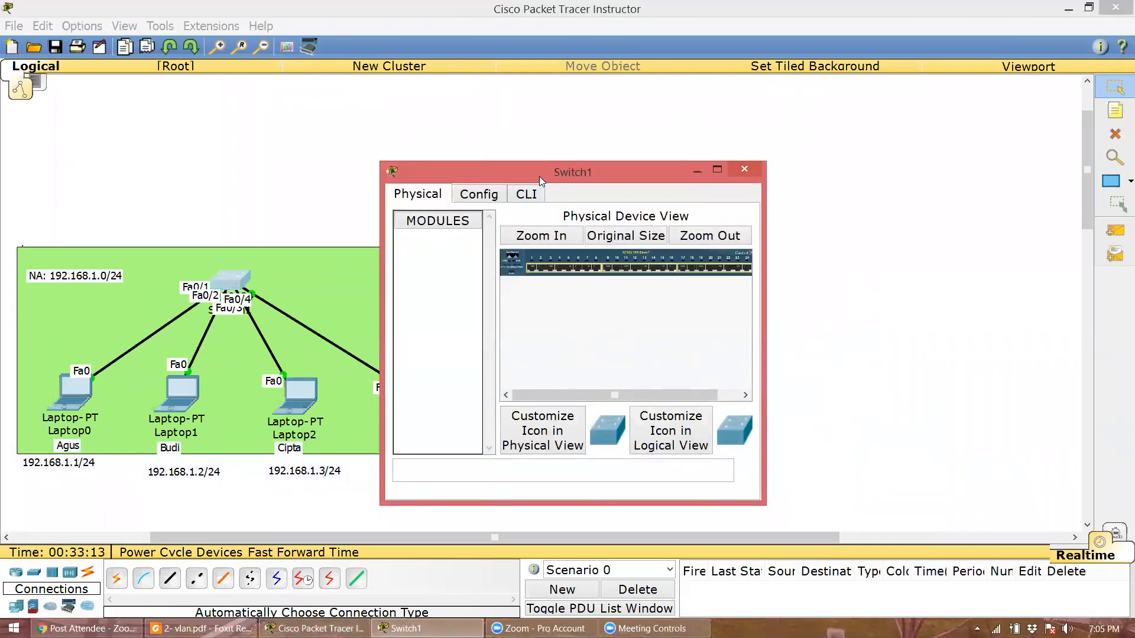
{"action": "left_click_drag", "start_coordinate": [539, 176], "coordinate": [631, 168]}
{"action": "left_click", "coordinate": [618, 185]}
{"action": "left_click_drag", "start_coordinate": [858, 255], "coordinate": [1106, 282]}
{"action": "key", "text": "Return"}
{"action": "type", "text": "enable"}
{"action": "key", "text": "Return"}
Display the switch's MAC address table with show mac-address-table
{"action": "type", "text": "show mac-address-bt"}
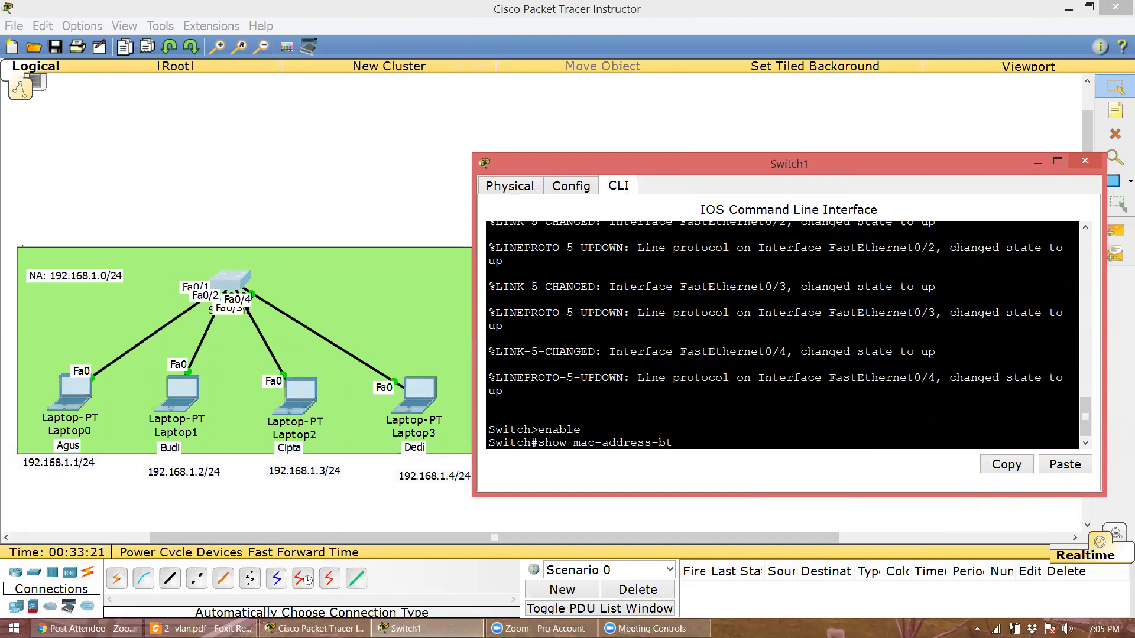
{"action": "key", "text": "BackSpace"}
{"action": "key", "text": "BackSpace"}
{"action": "type", "text": "table"}
{"action": "key", "text": "Return"}
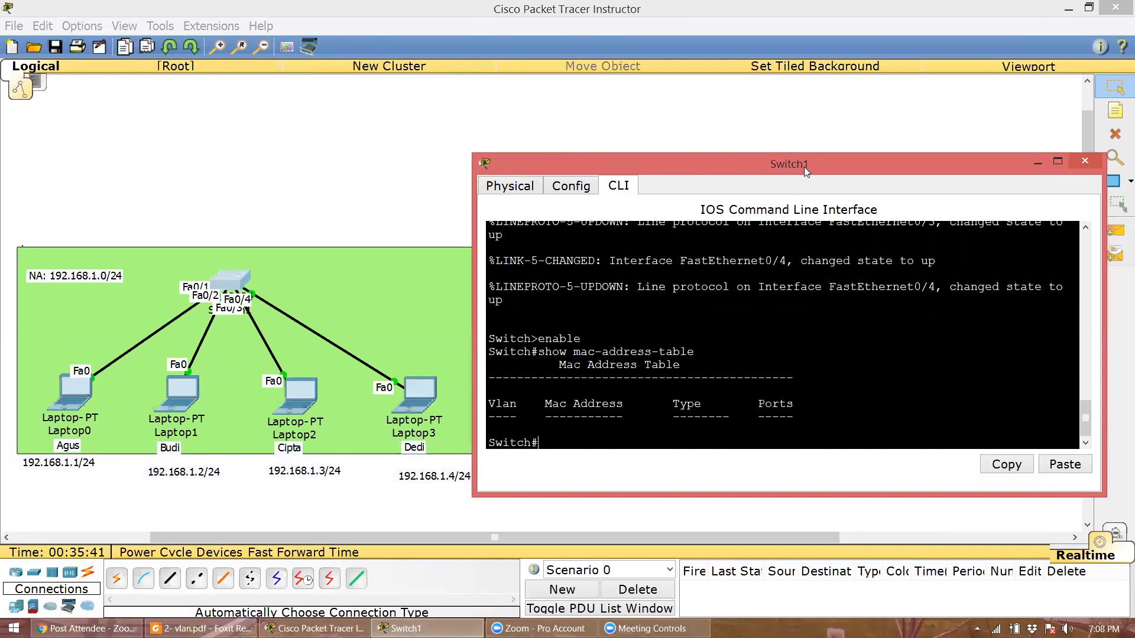
{"action": "left_click_drag", "start_coordinate": [805, 166], "coordinate": [823, 169]}
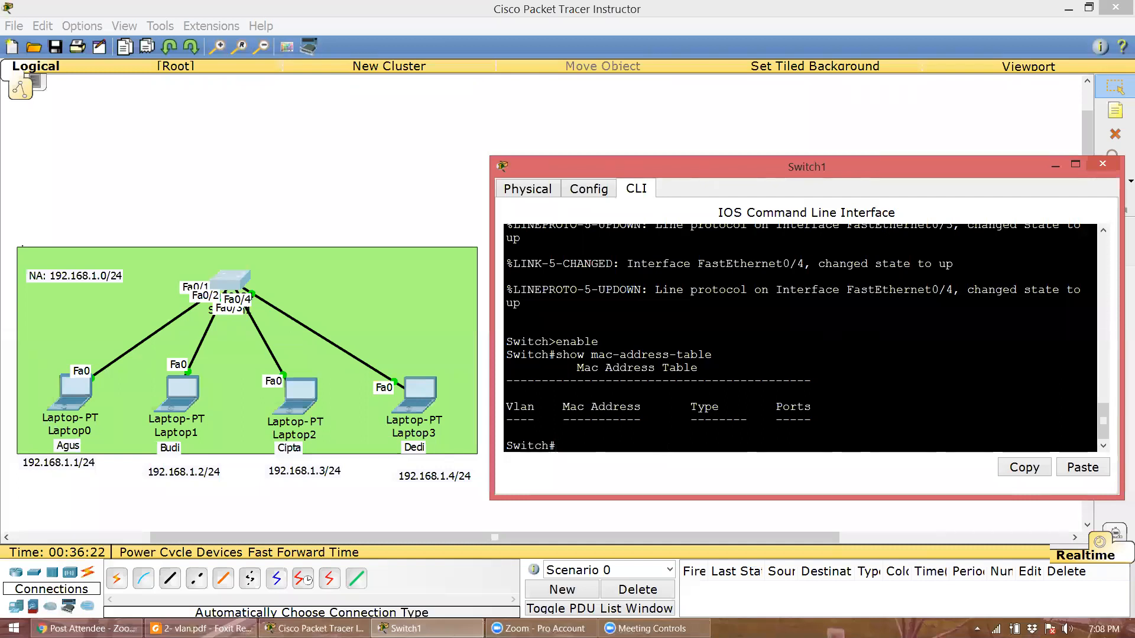
Add a two-line note above the green rectangle reading "physical address: MAC address" and "logical address: IP address"
{"action": "left_click", "coordinate": [237, 237]}
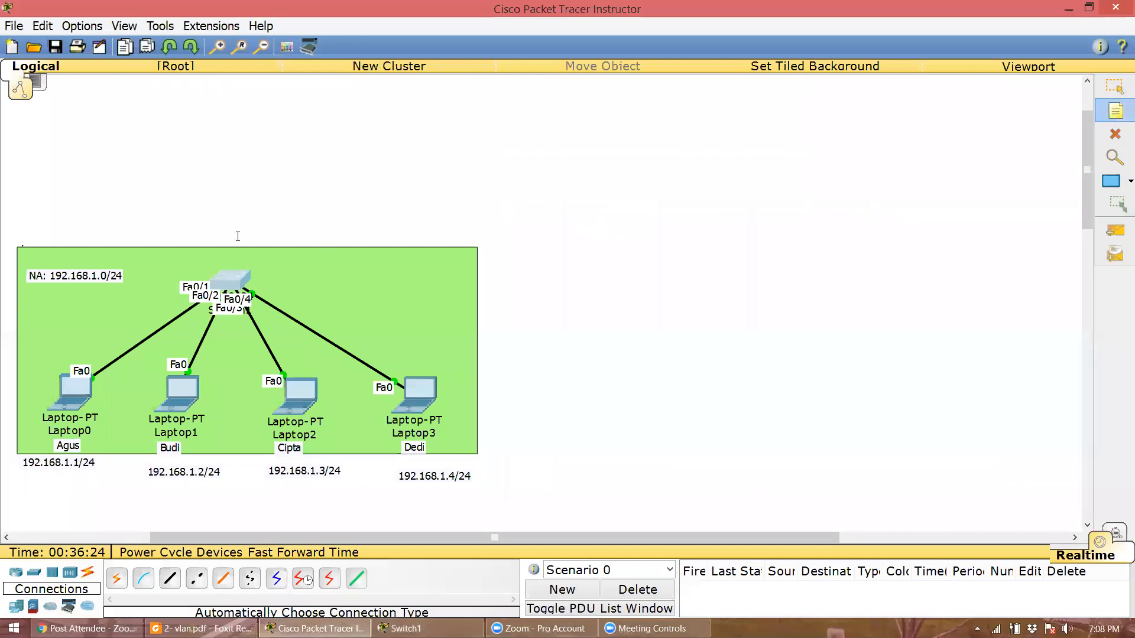
{"action": "left_click", "coordinate": [22, 123]}
{"action": "type", "text": "pgys"}
{"action": "key", "text": "BackSpace"}
{"action": "key", "text": "BackSpace"}
{"action": "key", "text": "BackSpace"}
{"action": "type", "text": "h"}
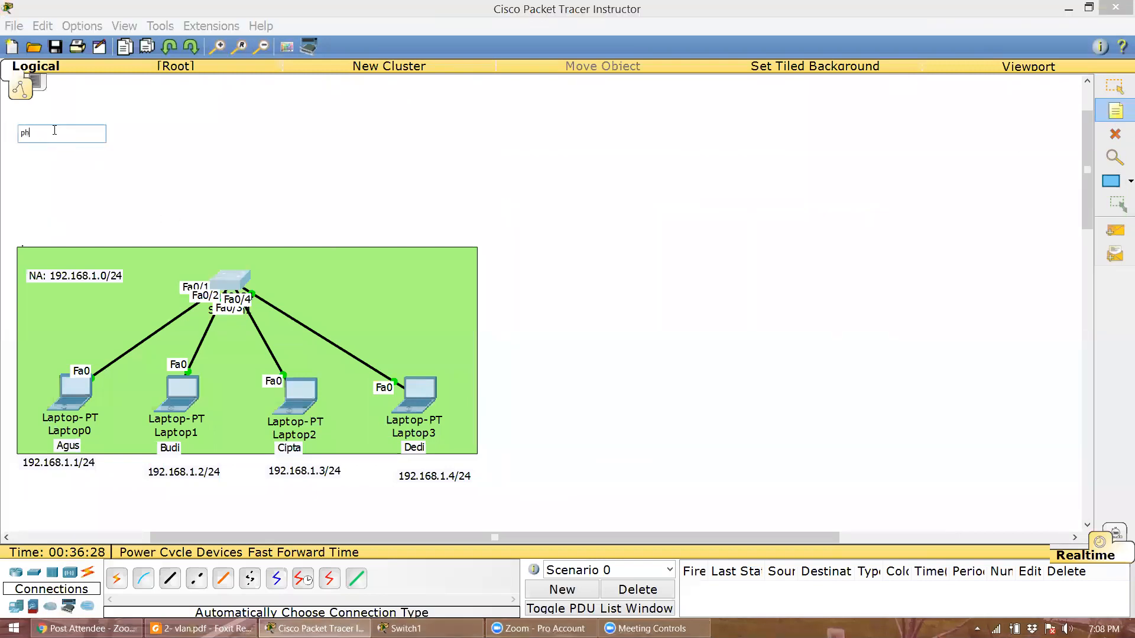
{"action": "type", "text": "ysical address: MAC address"}
{"action": "key", "text": "Return"}
{"action": "type", "text": "logical address: "}
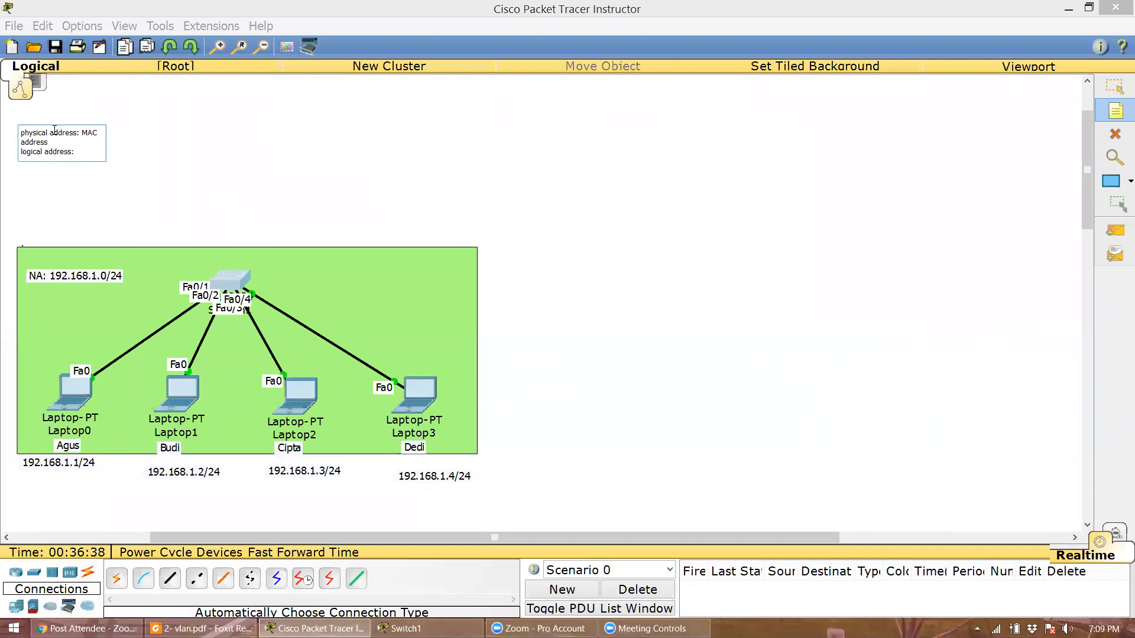
{"action": "type", "text": "IP address"}
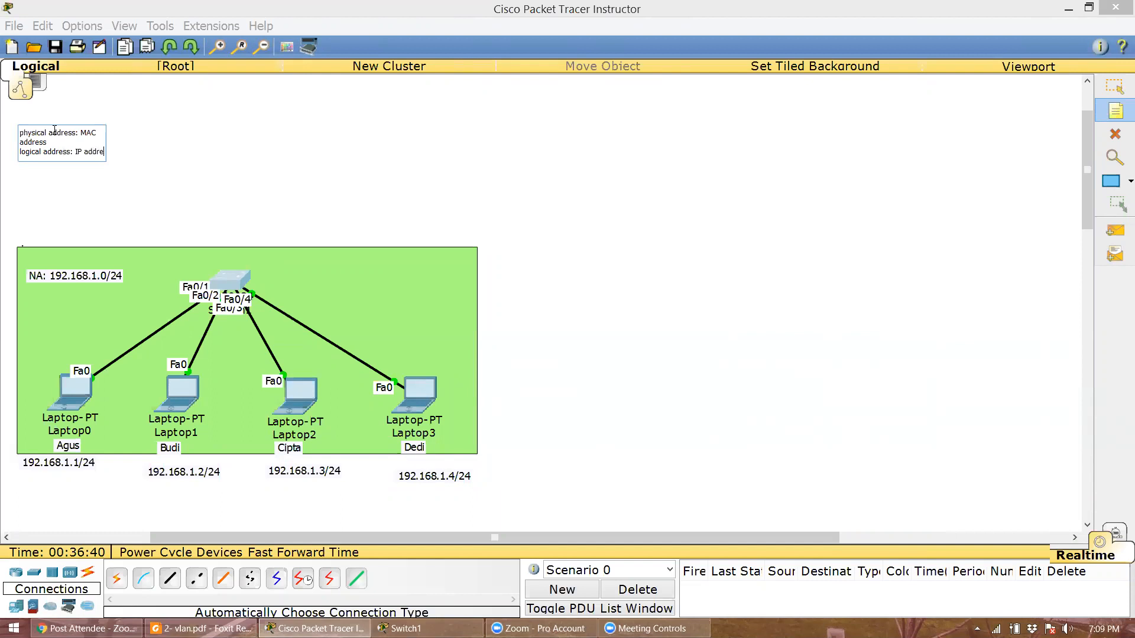
Append "-> L2" to the note's physical address line and "-> L3" to its logical address line
{"action": "key", "text": "Up"}
{"action": "key", "text": "Up"}
{"action": "key", "text": "Up"}
{"action": "type", "text": "> L2"}
{"action": "type", "text": "> "}
{"action": "type", "text": "L3"}
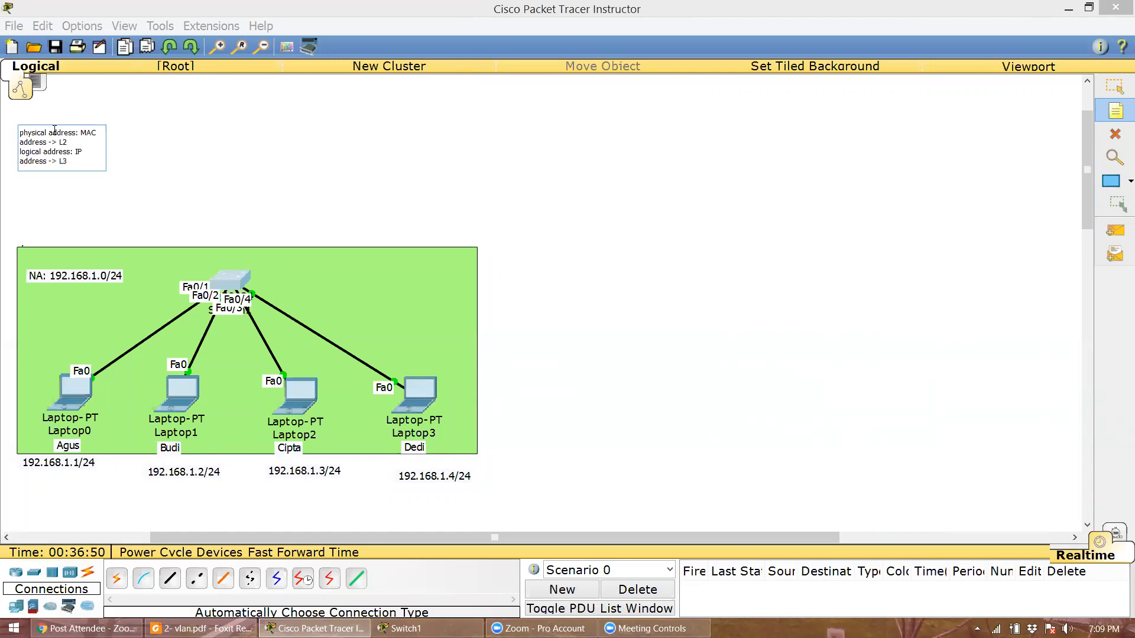
{"action": "left_click", "coordinate": [1115, 86]}
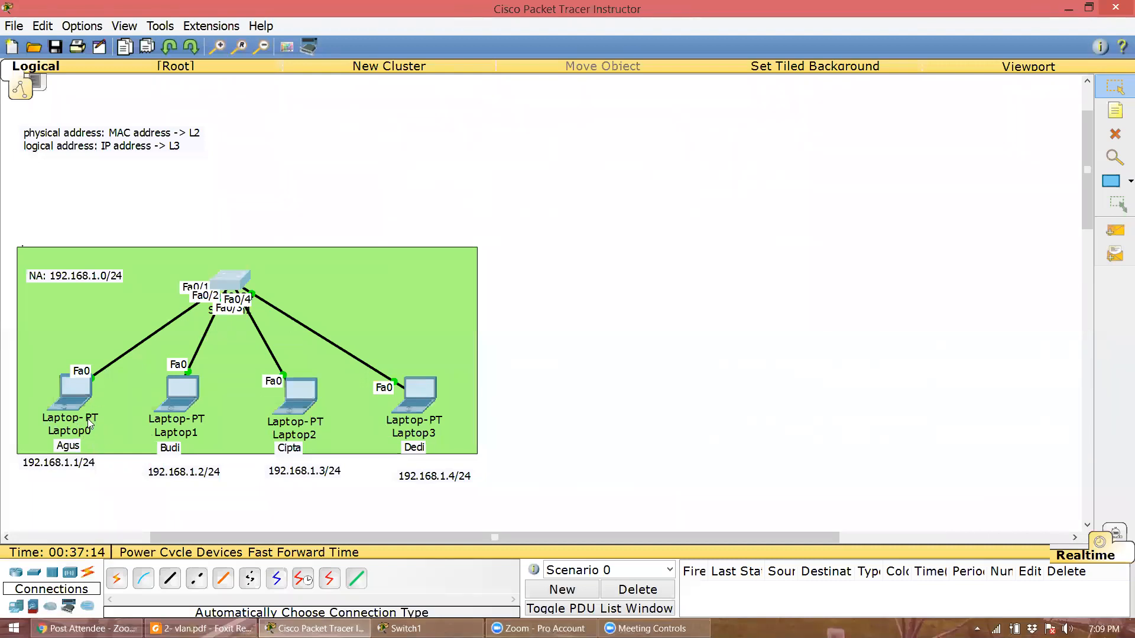
Align the IP address notes of Laptop1, Laptop2 and Laptop3 beneath their name notes
{"action": "left_click_drag", "start_coordinate": [188, 480], "coordinate": [181, 477]}
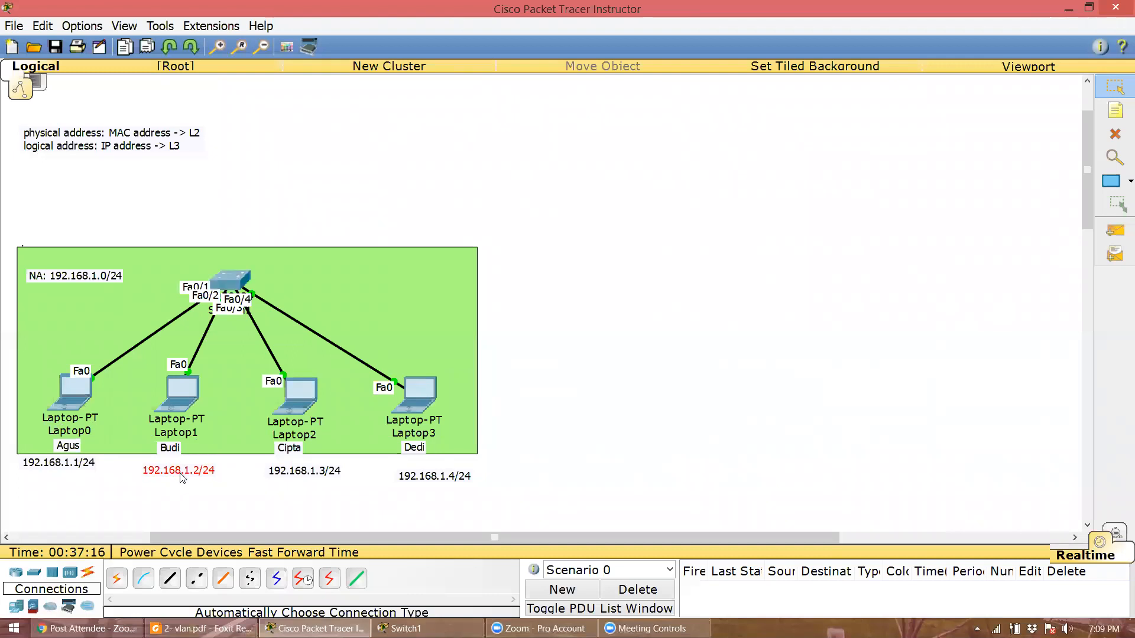
{"action": "left_click", "coordinate": [297, 480]}
{"action": "left_click_drag", "start_coordinate": [297, 480], "coordinate": [286, 477]}
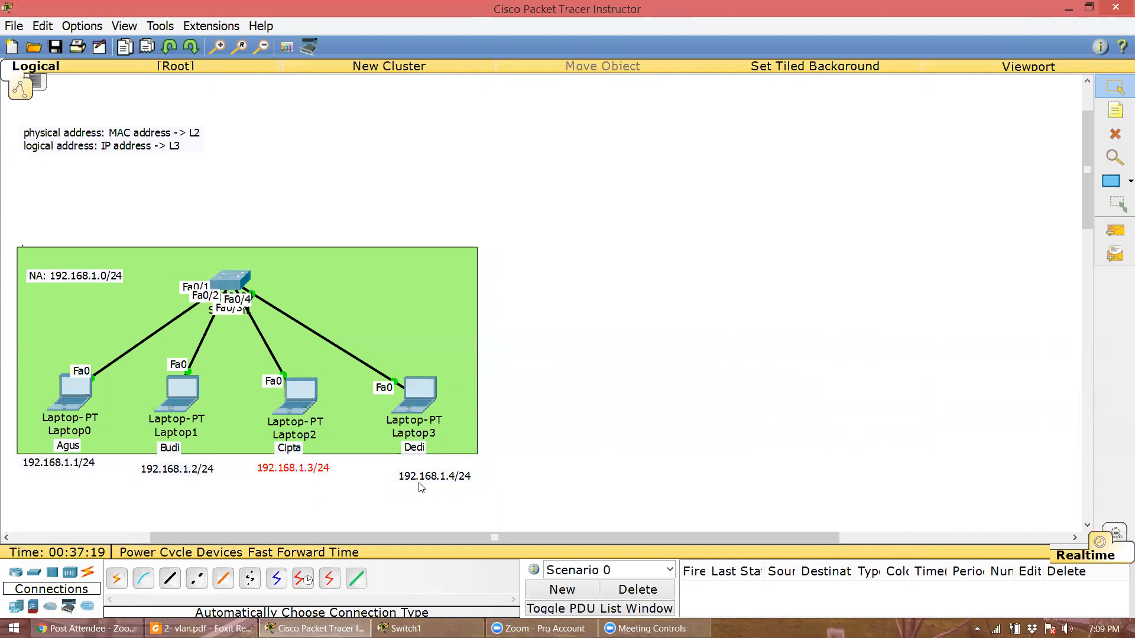
{"action": "left_click_drag", "start_coordinate": [420, 485], "coordinate": [409, 477]}
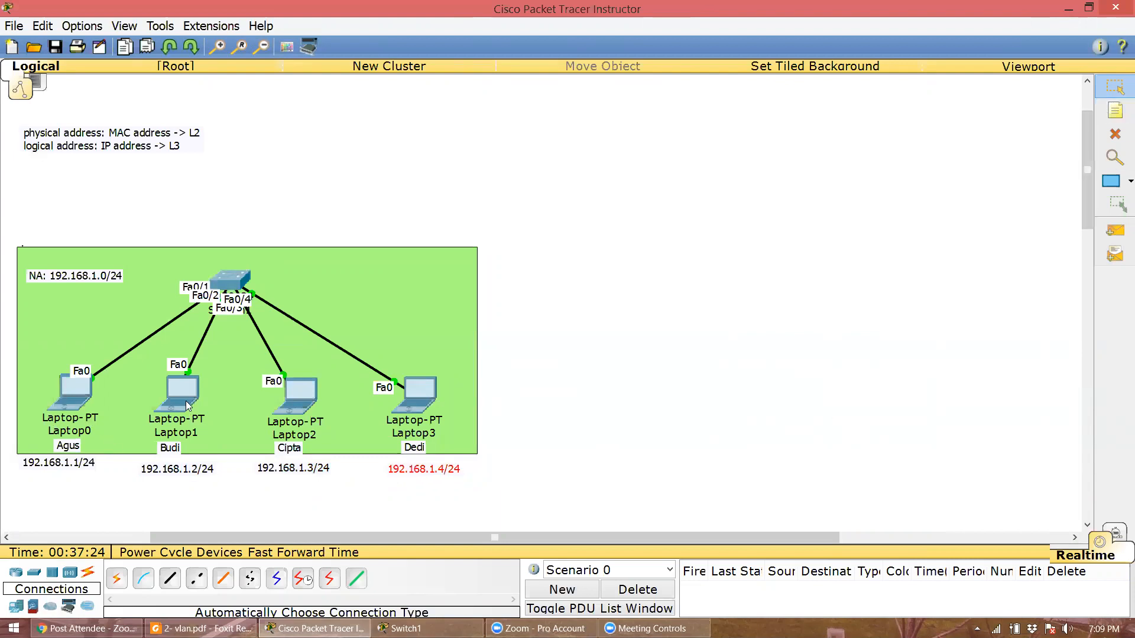
Add a two-line note reading "ARP" and "IP - MAC?" between the address note and the green rectangle
{"action": "key", "text": "n"}
{"action": "left_click", "coordinate": [22, 177]}
{"action": "type", "text": "AR"}
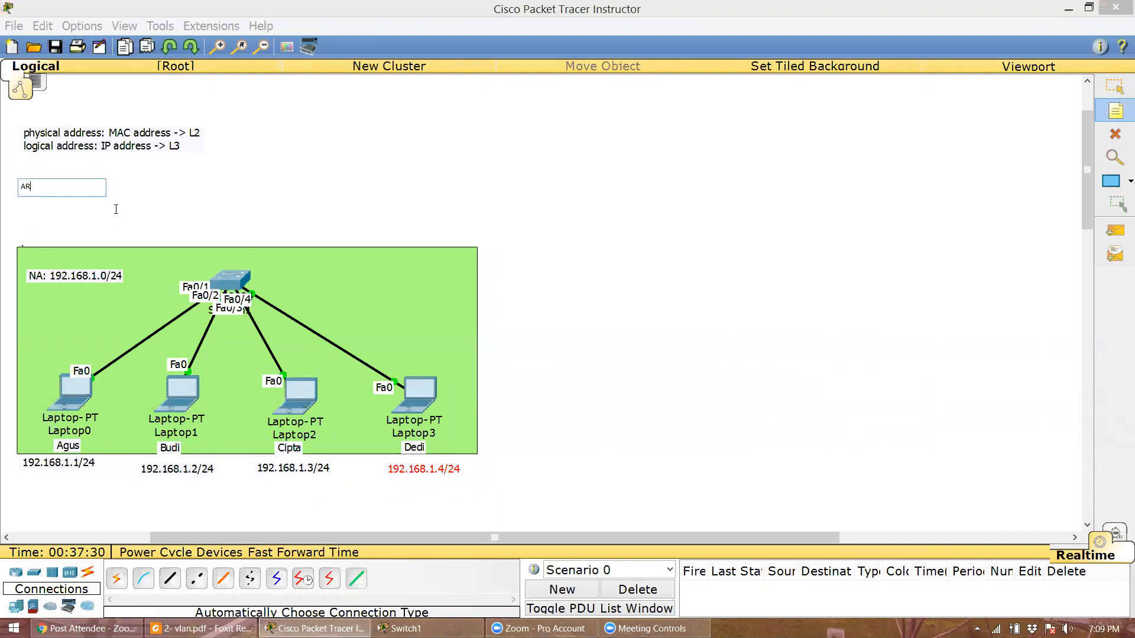
{"action": "type", "text": "P"}
{"action": "key", "text": "Return"}
{"action": "type", "text": "IP 0"}
{"action": "type", "text": " MAC?"}
{"action": "left_click", "coordinate": [1119, 87]}
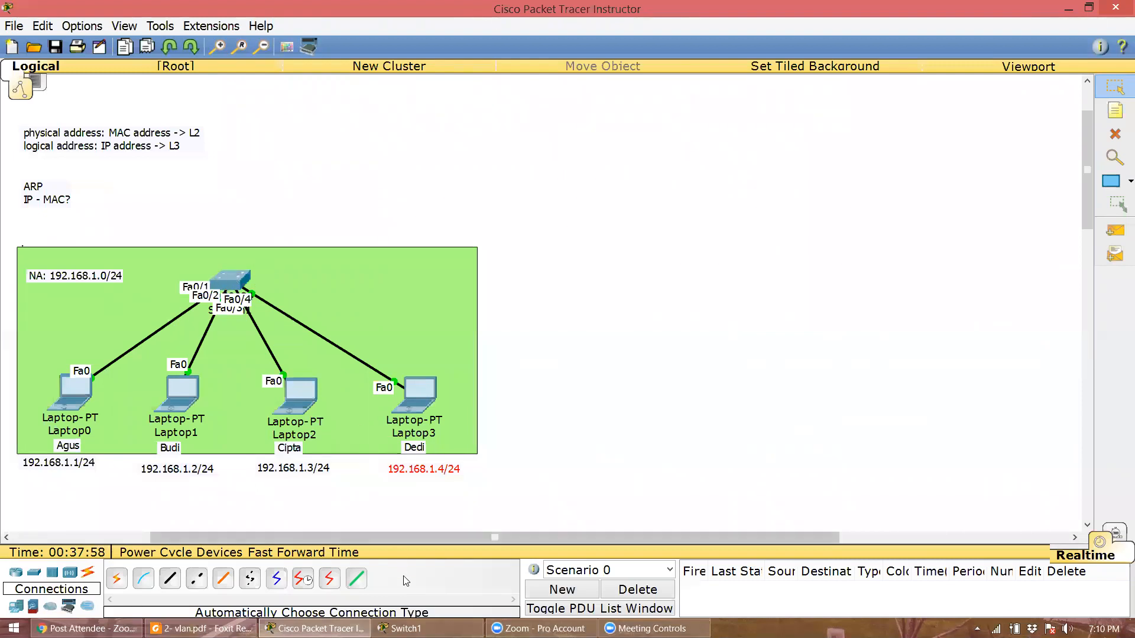
Send a simple PDU from Laptop0 to Laptop1 and widen the Last Status column in the PDU list
{"action": "left_click", "coordinate": [401, 628]}
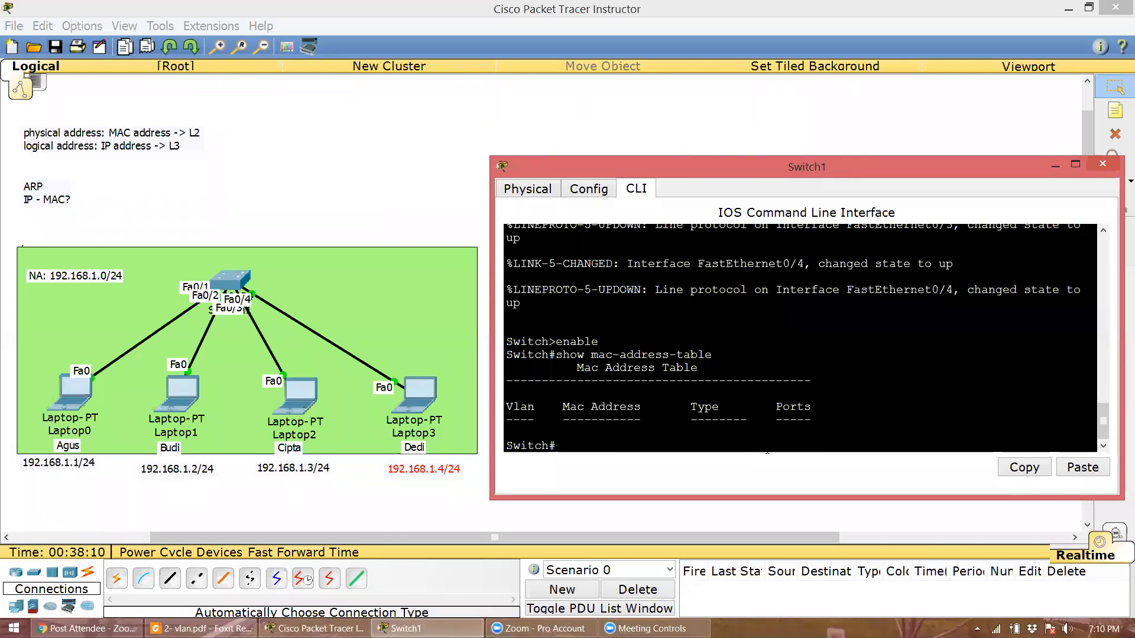
{"action": "left_click", "coordinate": [413, 187]}
{"action": "left_click", "coordinate": [1114, 231]}
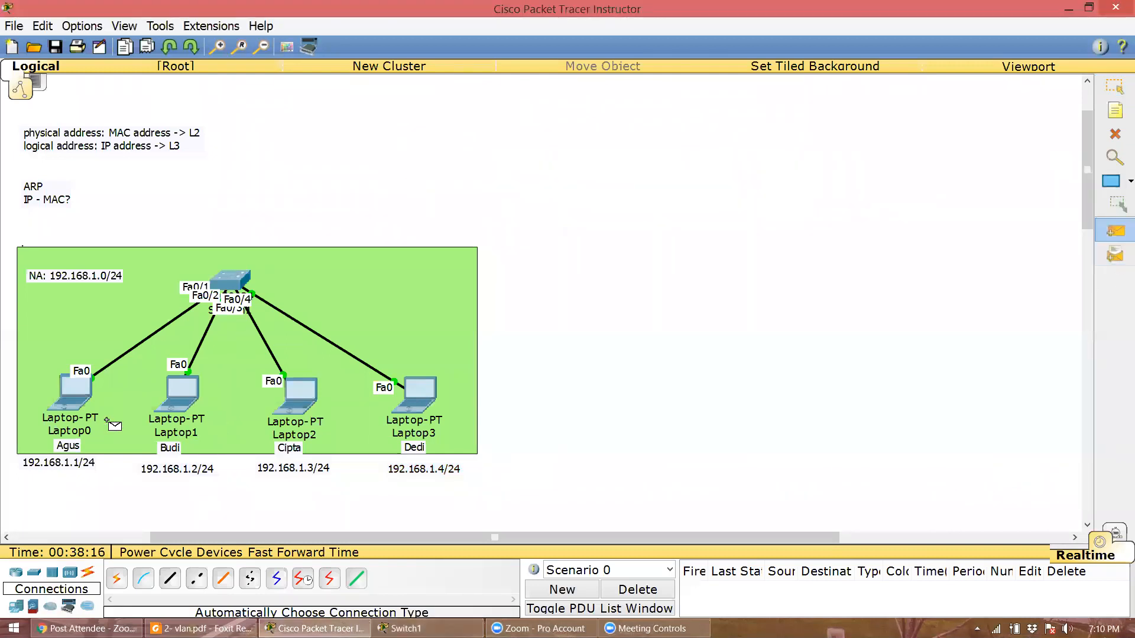
{"action": "left_click", "coordinate": [79, 398]}
{"action": "left_click", "coordinate": [186, 396]}
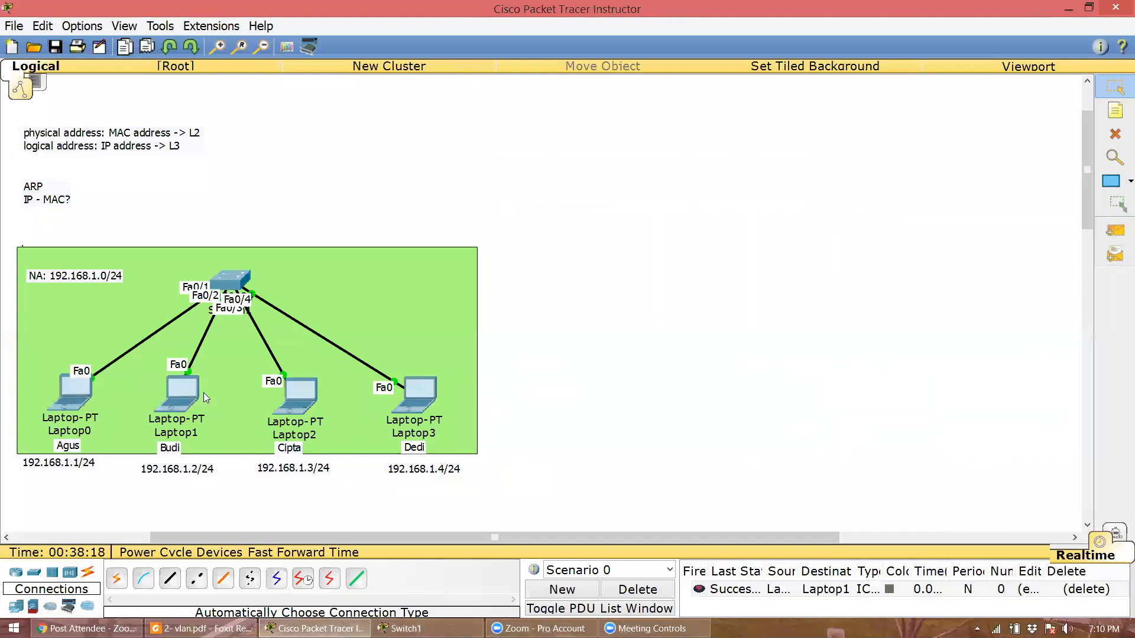
{"action": "left_click_drag", "start_coordinate": [763, 569], "coordinate": [808, 565]}
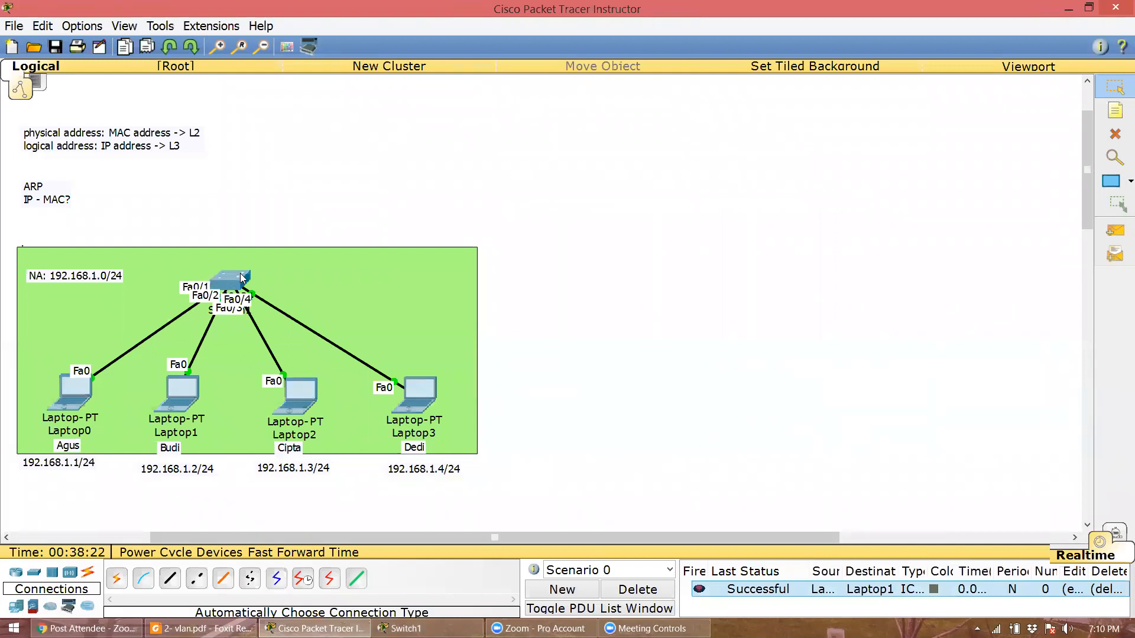
Run show mac-address-table again on the switch and examine the entry for port Fa0/2
{"action": "left_click", "coordinate": [240, 275]}
{"action": "key", "text": "Up"}
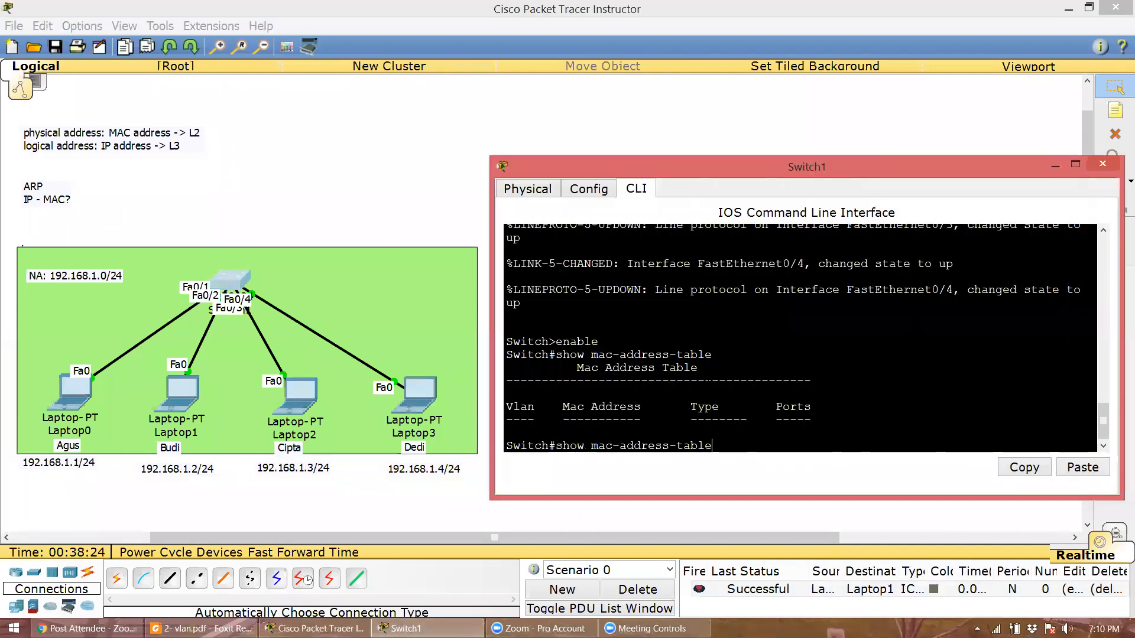
{"action": "key", "text": "Return"}
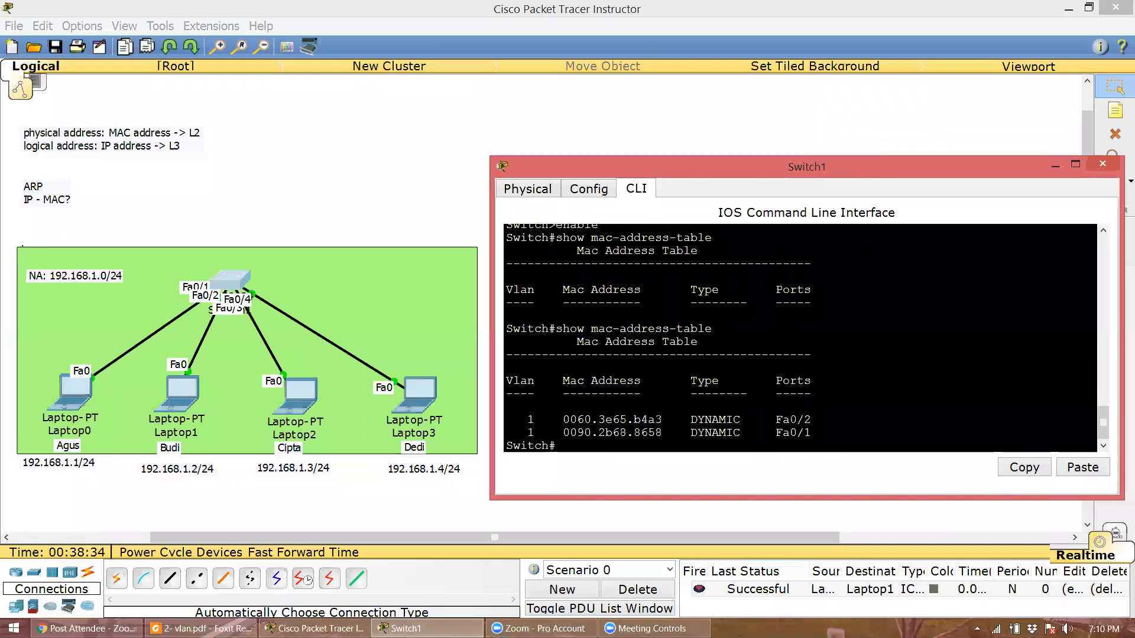
{"action": "triple_click", "coordinate": [660, 418]}
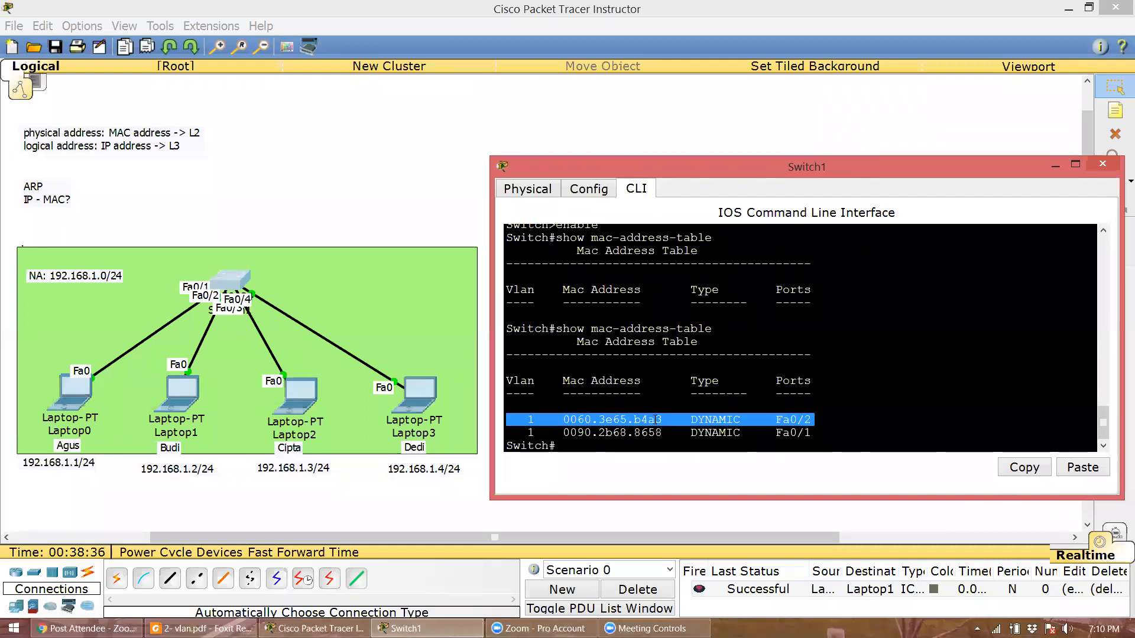
{"action": "double_click", "coordinate": [659, 420]}
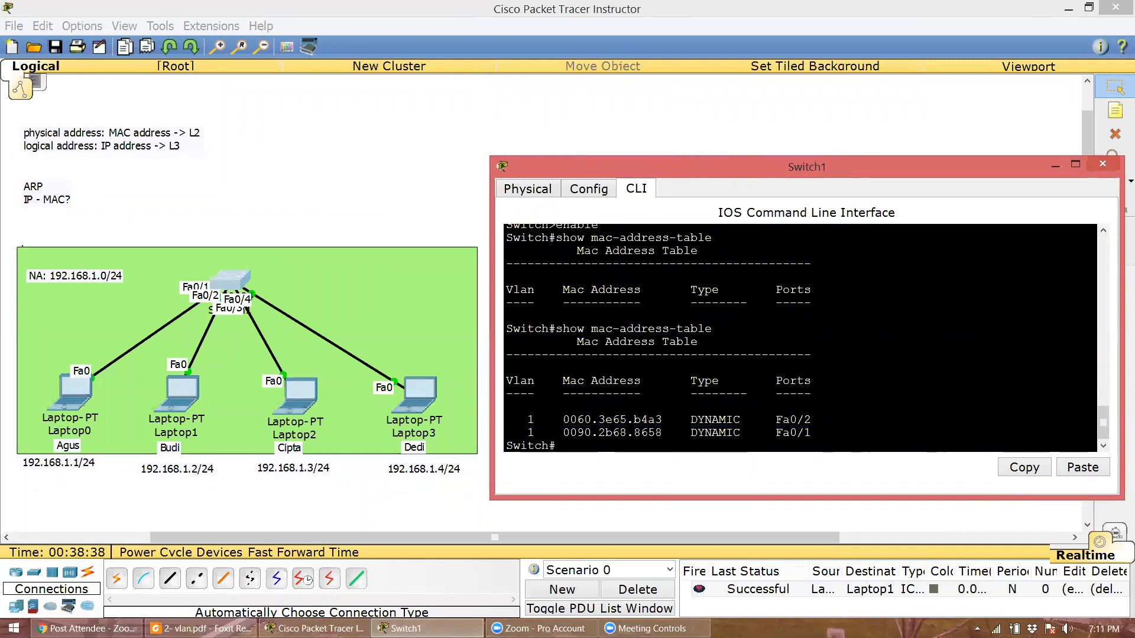
{"action": "triple_click", "coordinate": [660, 420]}
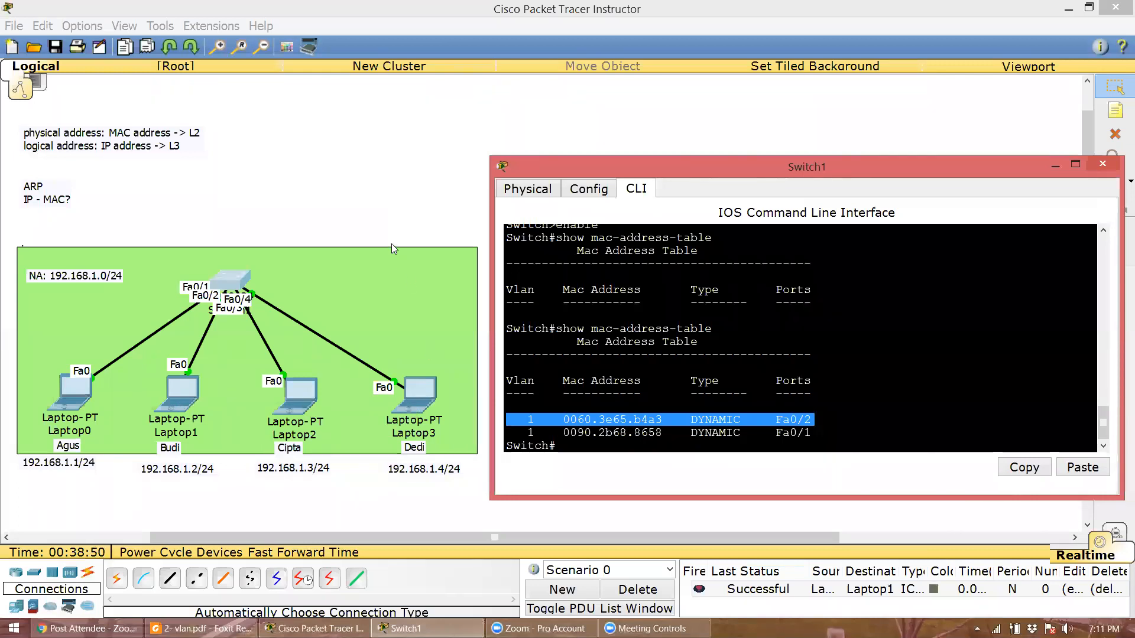
{"action": "left_click", "coordinate": [678, 448]}
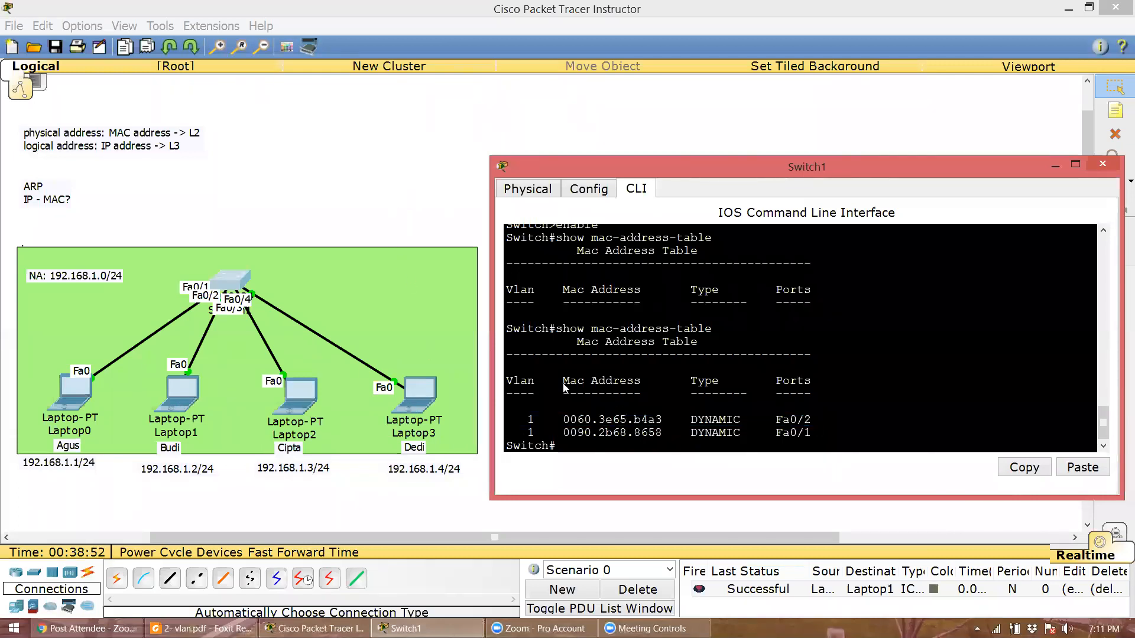
{"action": "left_click", "coordinate": [345, 194]}
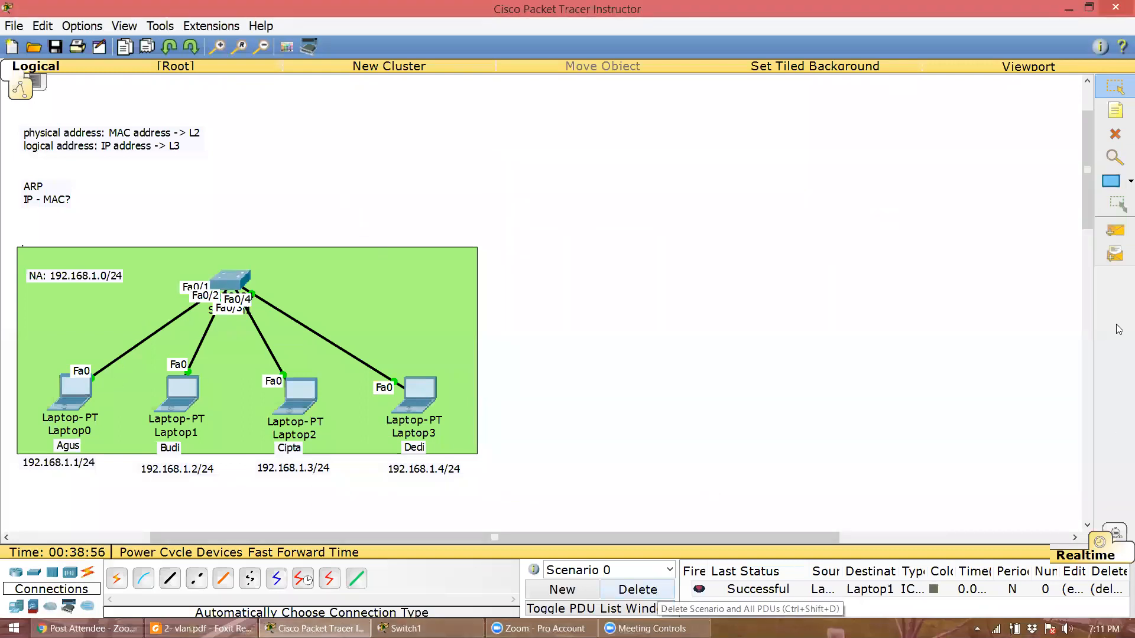
Send simple PDUs from Laptop0 to Laptop2 and from Laptop0 to Laptop3
{"action": "left_click", "coordinate": [1115, 231]}
{"action": "left_click", "coordinate": [68, 400]}
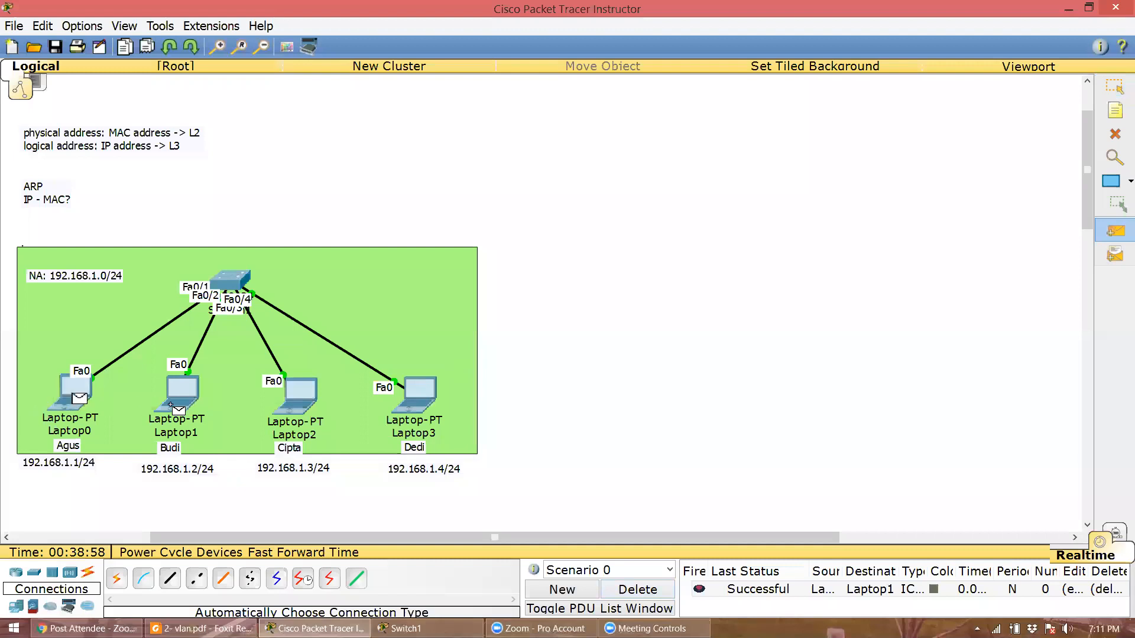
{"action": "left_click", "coordinate": [300, 392]}
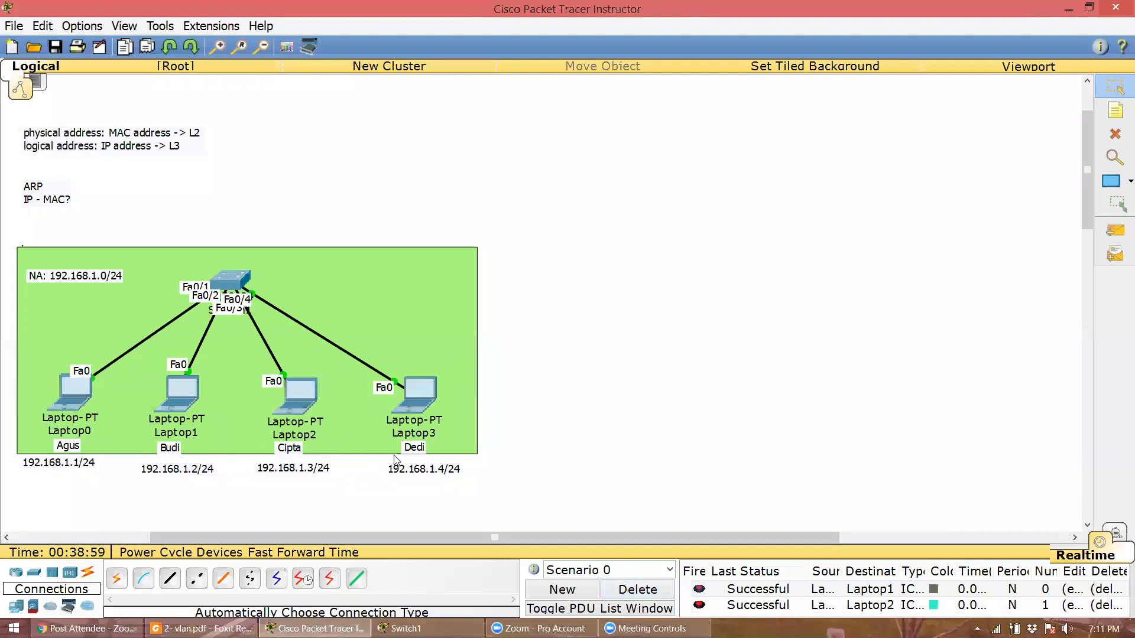
{"action": "left_click", "coordinate": [1114, 230]}
{"action": "left_click", "coordinate": [71, 393]}
{"action": "left_click", "coordinate": [421, 395]}
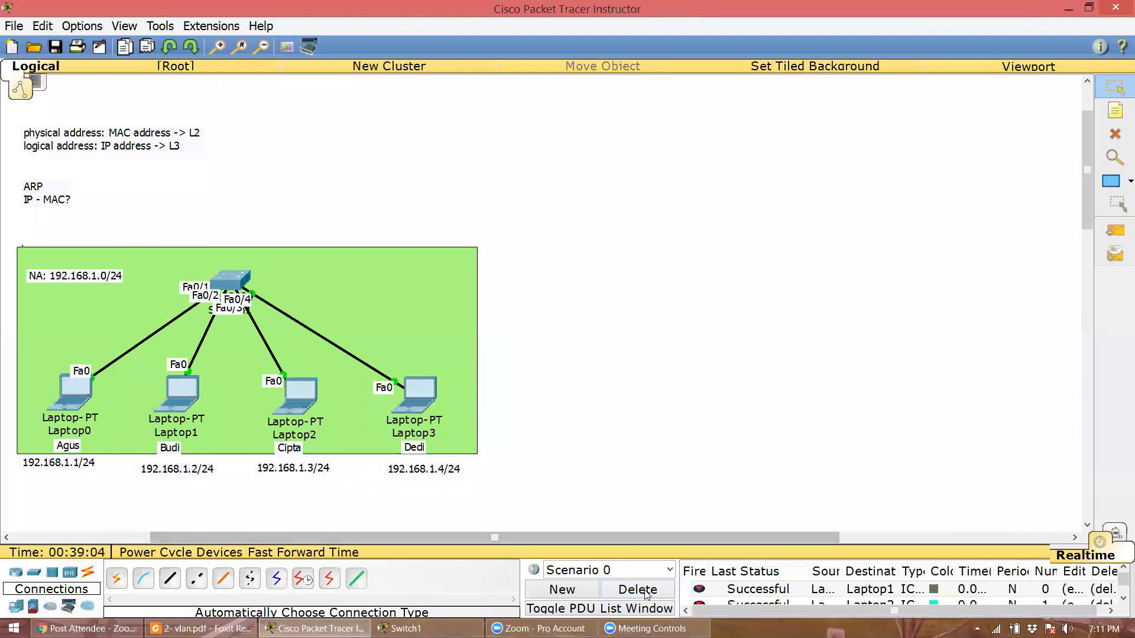
Run show mac-address-table on the switch once more and examine the port and MAC address of the Fa0/2 entry
{"action": "left_click", "coordinate": [235, 276]}
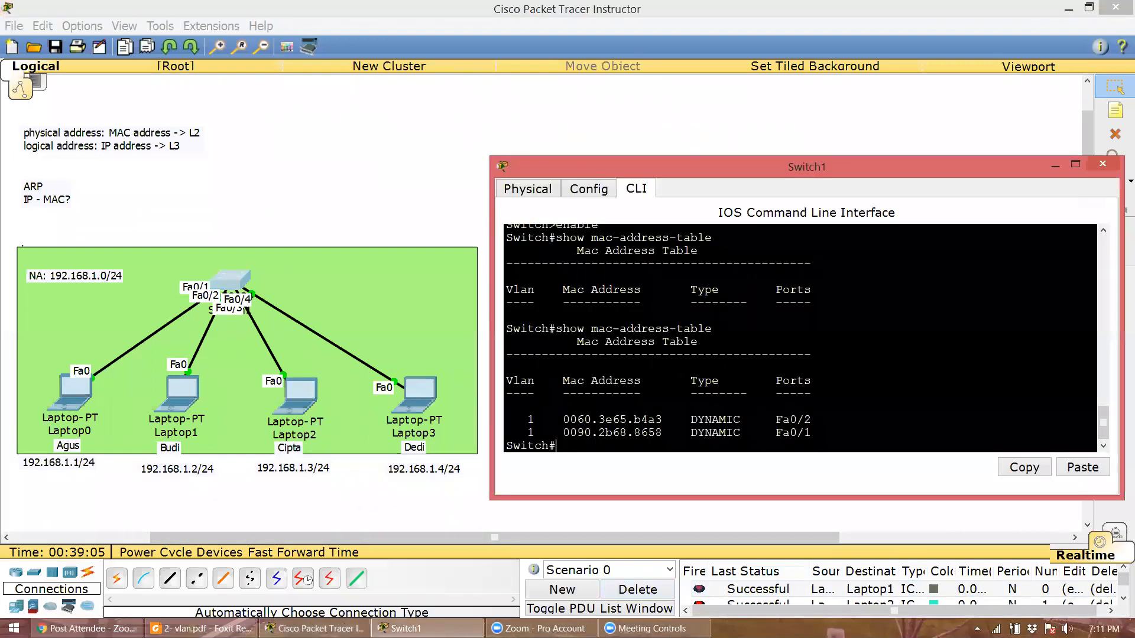
{"action": "key", "text": "Up"}
{"action": "key", "text": "Return"}
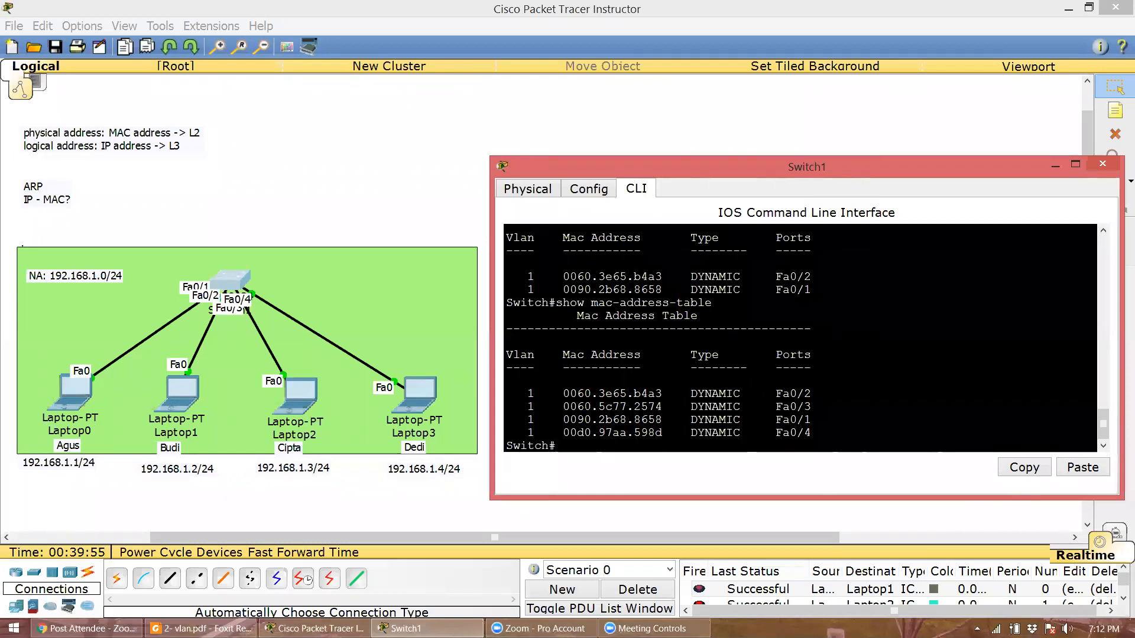
{"action": "left_click_drag", "start_coordinate": [776, 393], "coordinate": [810, 393]}
{"action": "left_click_drag", "start_coordinate": [662, 394], "coordinate": [562, 394]}
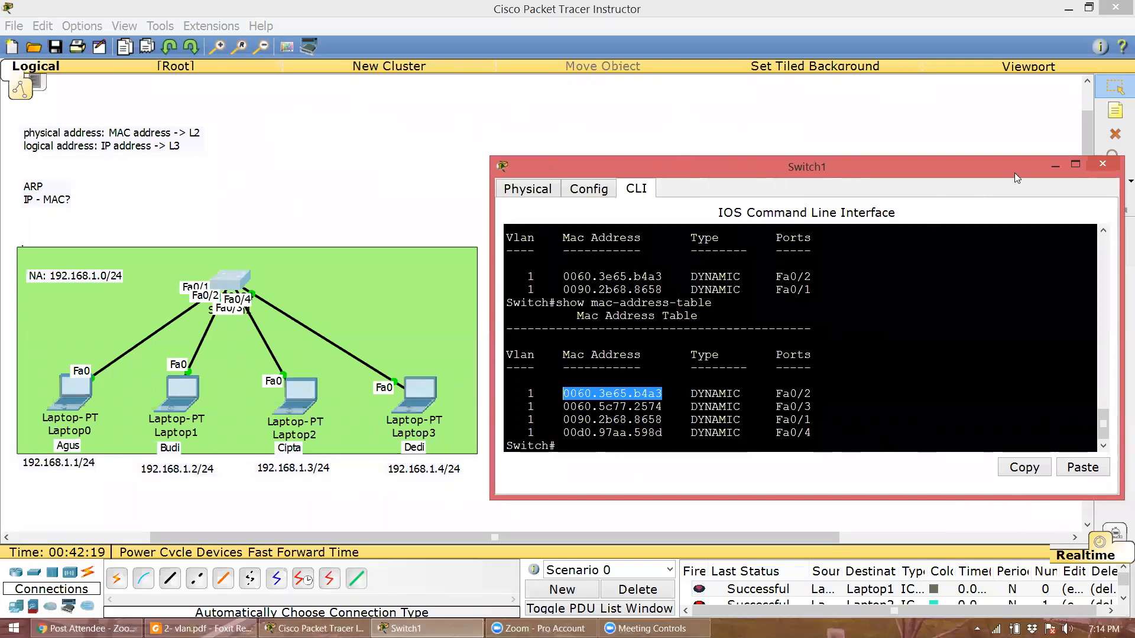
{"action": "left_click", "coordinate": [911, 296]}
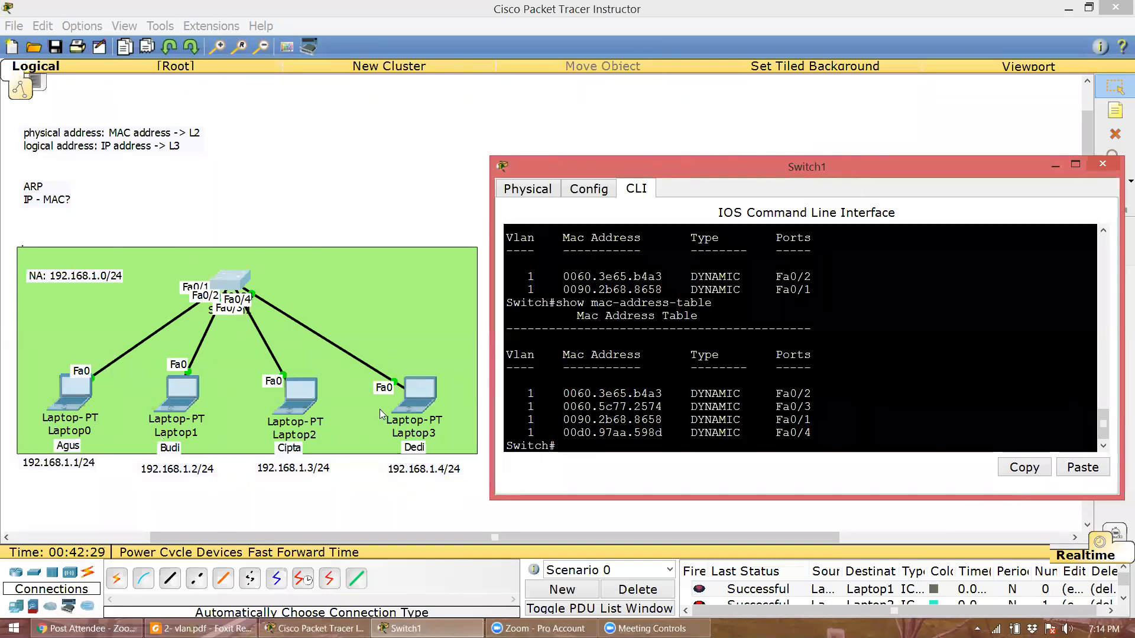
Switch to Foxit Reader to view the "Virtual Local Area Network (VLAN)" page of 2- vlan.pdf, and return to Packet Tracer
{"action": "left_click", "coordinate": [1055, 166]}
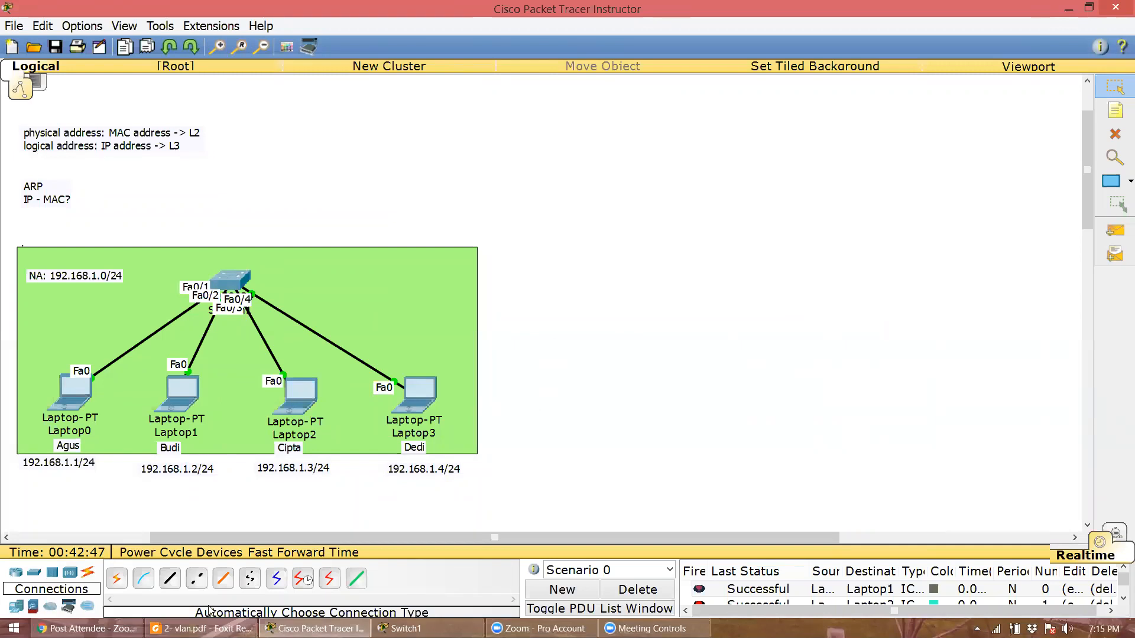
{"action": "left_click", "coordinate": [201, 628]}
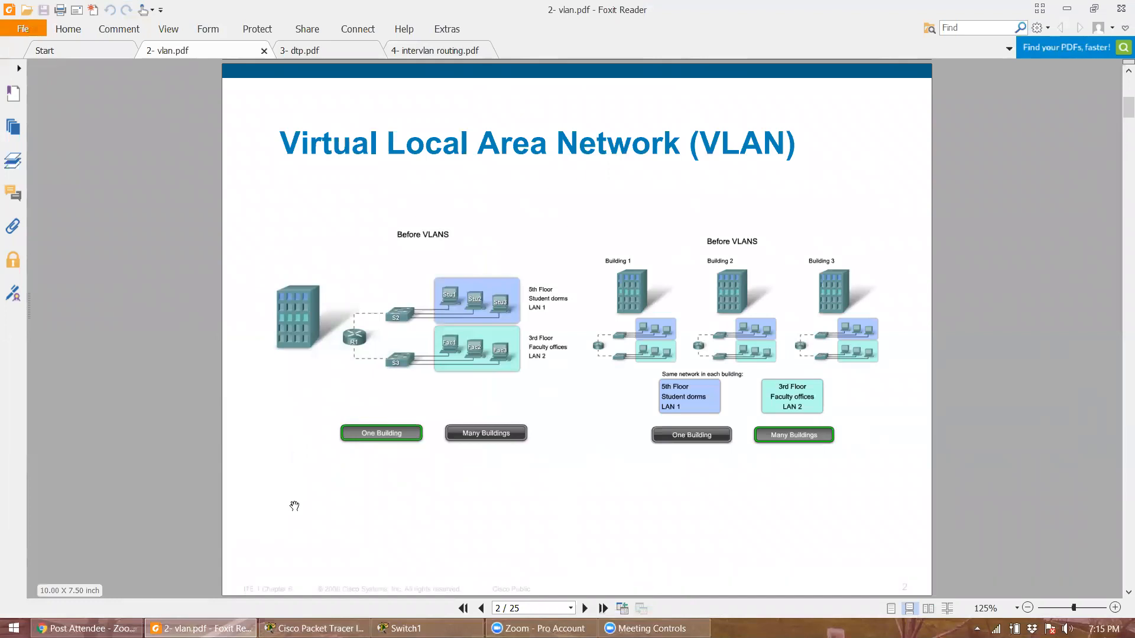
{"action": "left_click", "coordinate": [313, 628]}
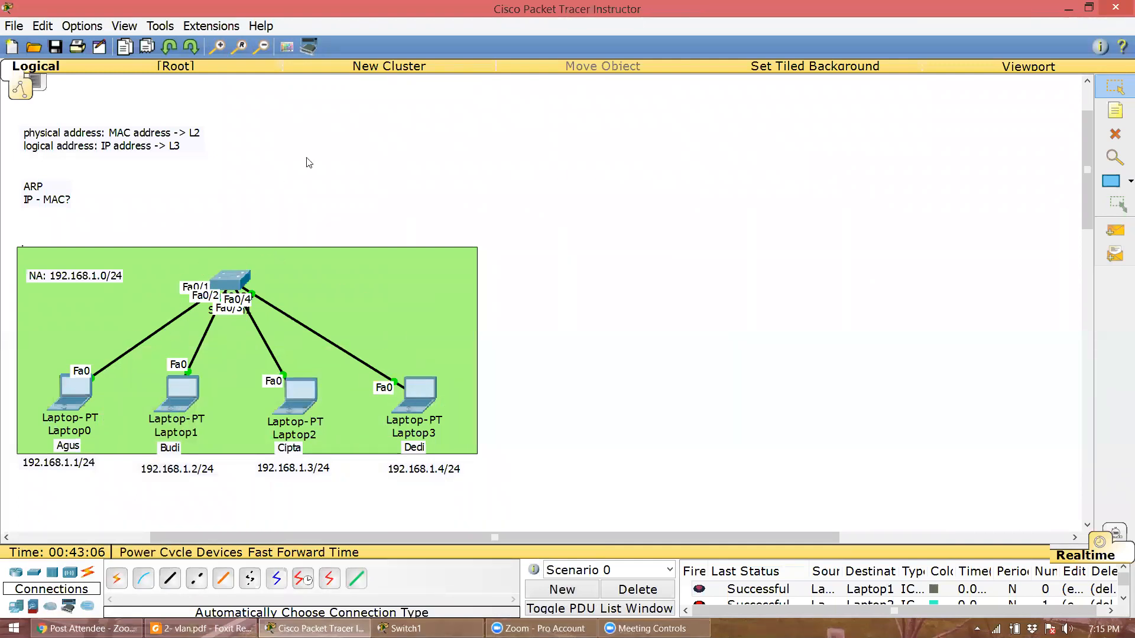
Draw a light orange filled rectangle (RGB 255, 170, 127) over the half of the green area containing Laptop2 and Laptop3
{"action": "left_click", "coordinate": [160, 26]}
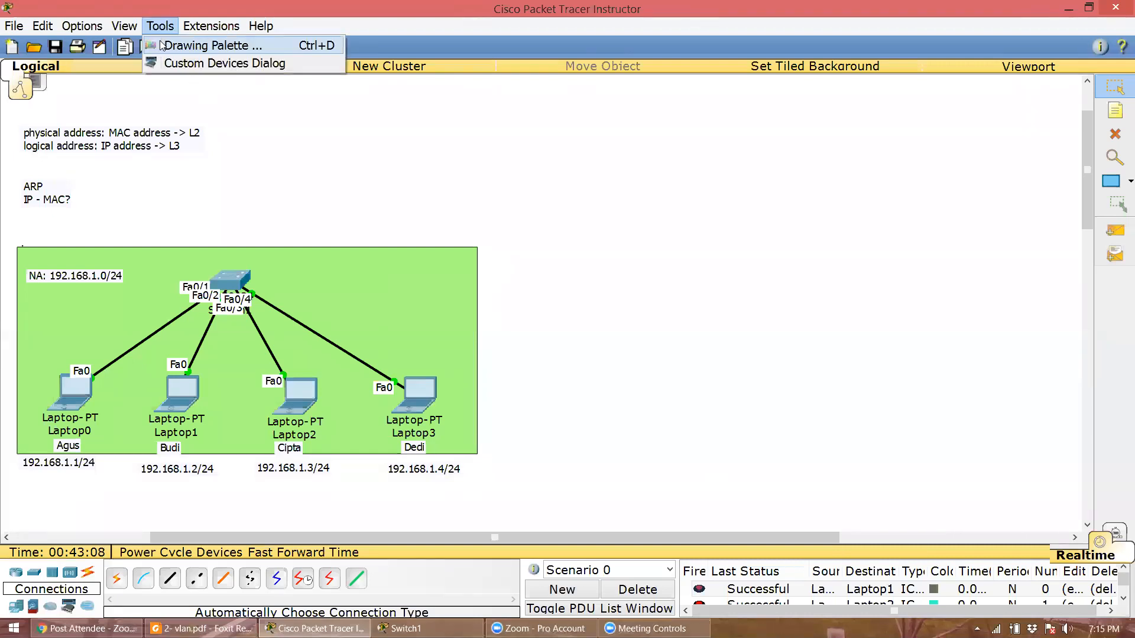
{"action": "left_click", "coordinate": [163, 44]}
{"action": "left_click", "coordinate": [606, 90]}
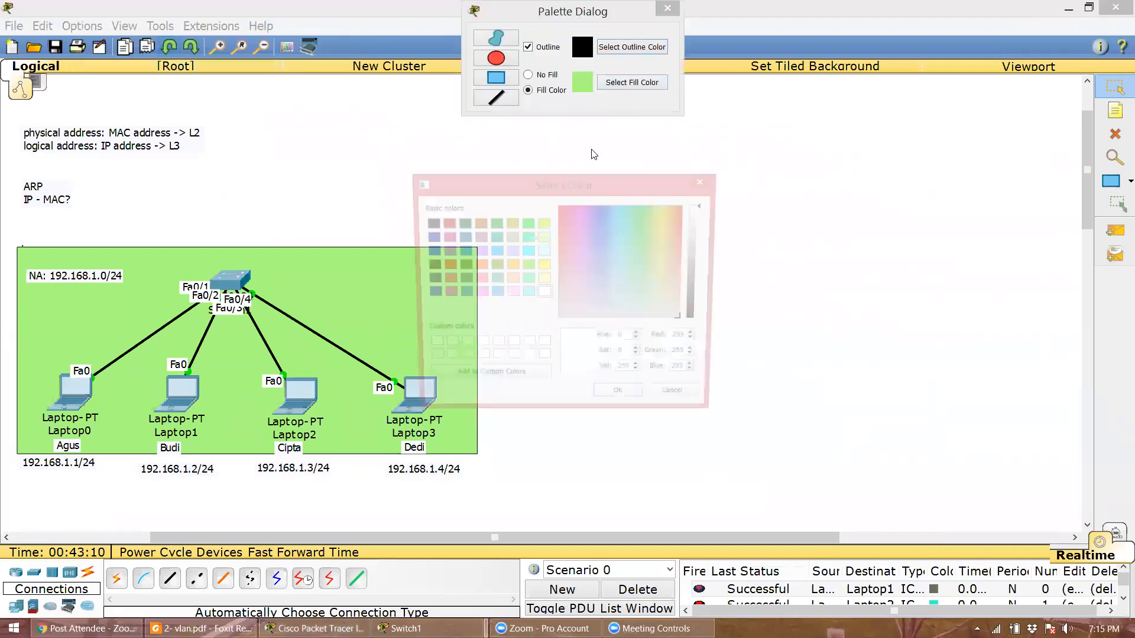
{"action": "left_click", "coordinate": [512, 281]}
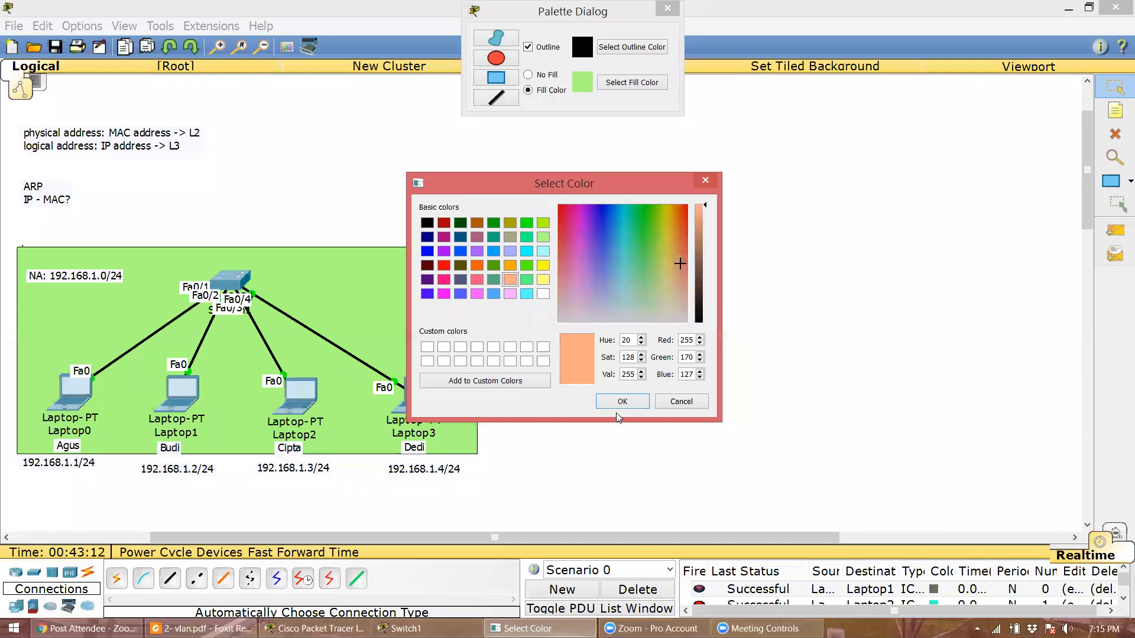
{"action": "left_click", "coordinate": [623, 402]}
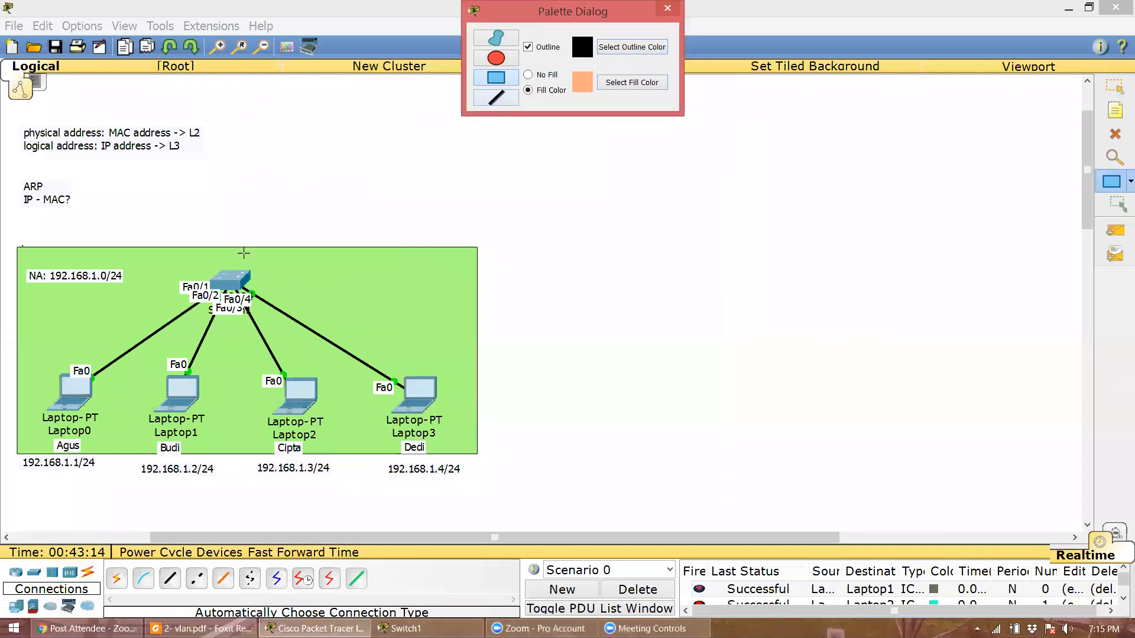
{"action": "left_click_drag", "start_coordinate": [230, 245], "coordinate": [477, 455]}
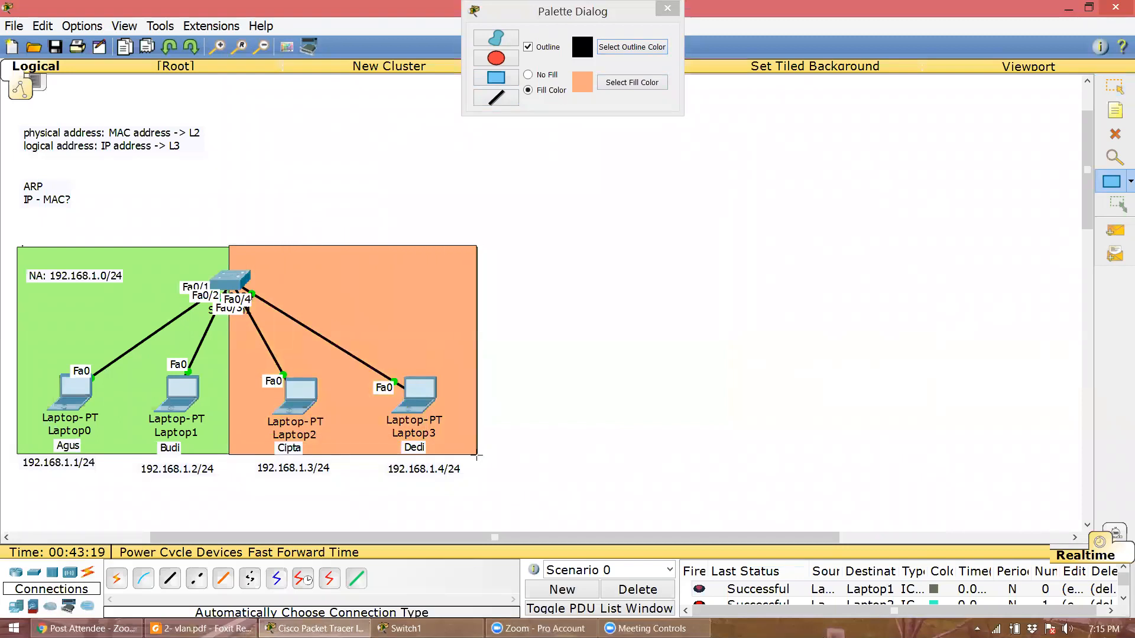
{"action": "left_click", "coordinate": [669, 8]}
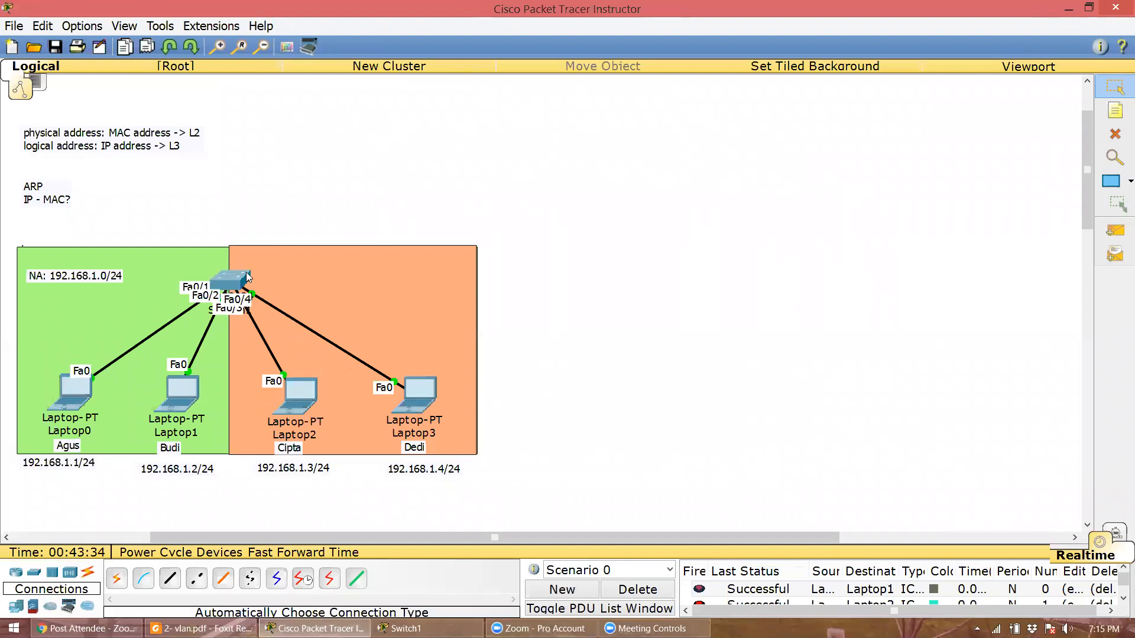
Clear the old PDUs from Scenario 0 and send simple PDUs from Laptop0 to Laptop2 and Laptop3
{"action": "mouse_move", "coordinate": [246, 284]}
{"action": "mouse_move", "coordinate": [228, 284]}
{"action": "left_click", "coordinate": [1115, 231]}
{"action": "left_click", "coordinate": [80, 395]}
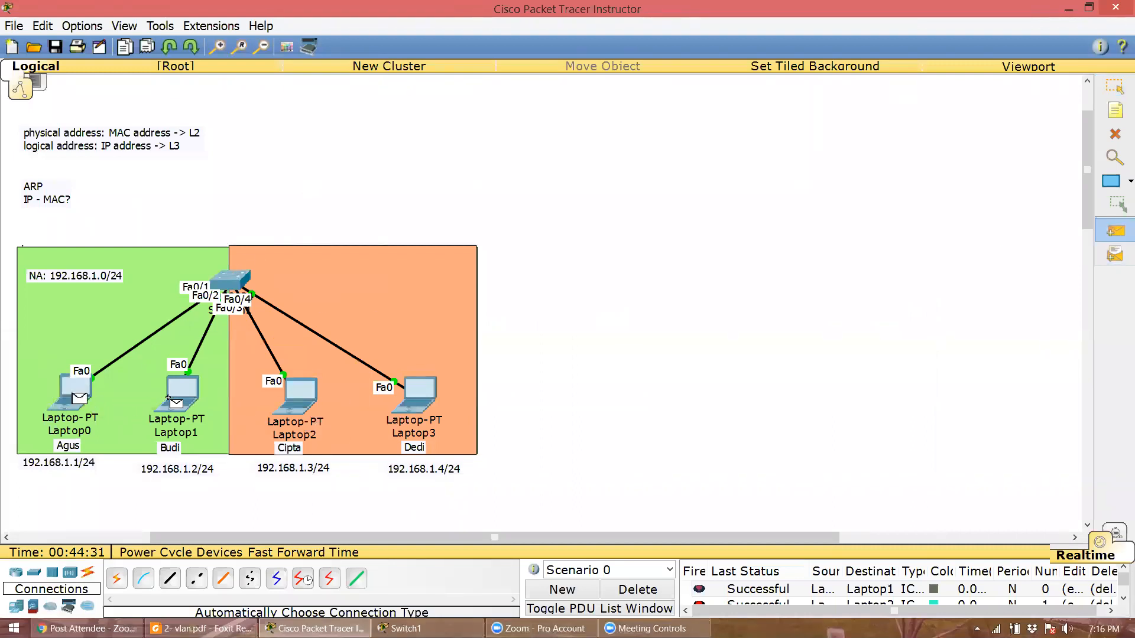
{"action": "left_click", "coordinate": [638, 590]}
{"action": "left_click", "coordinate": [301, 407]}
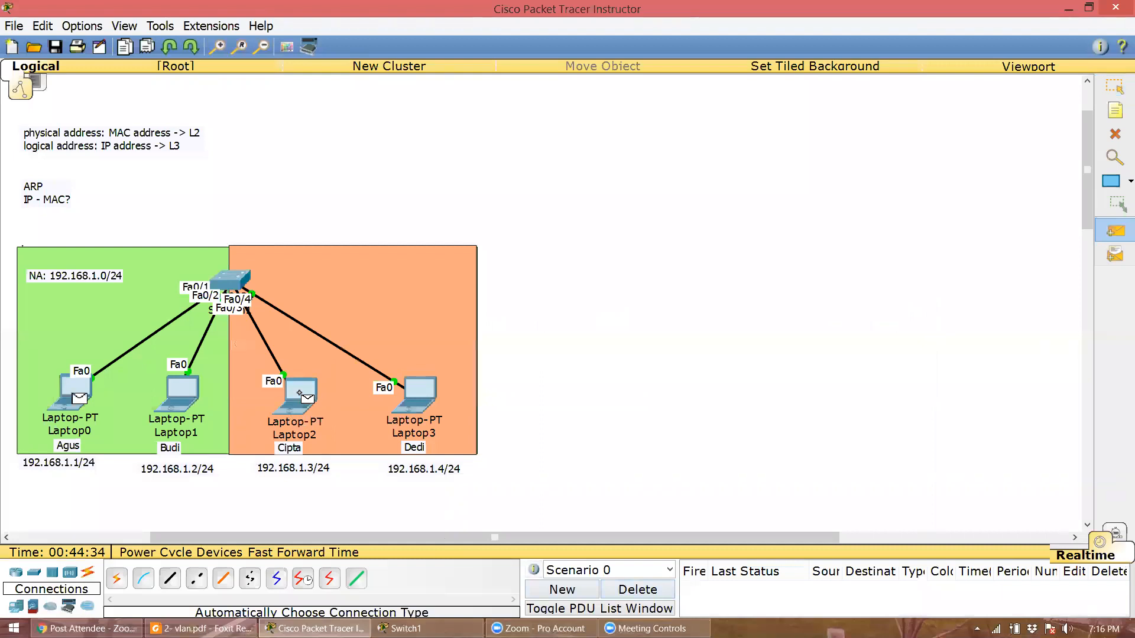
{"action": "left_click", "coordinate": [83, 393]}
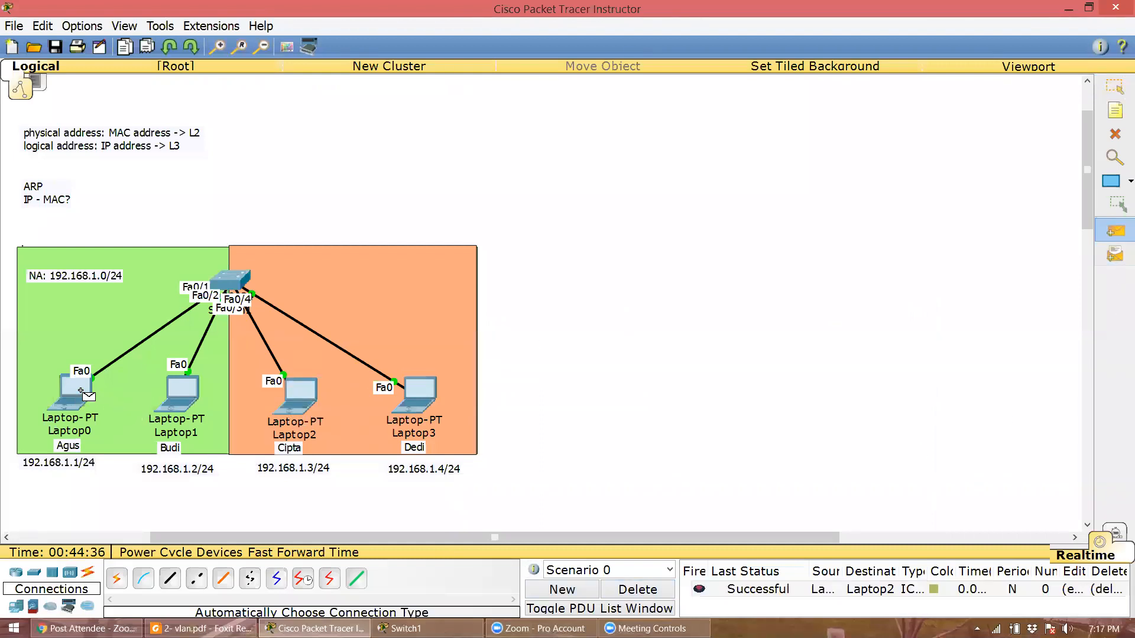
{"action": "left_click", "coordinate": [419, 395]}
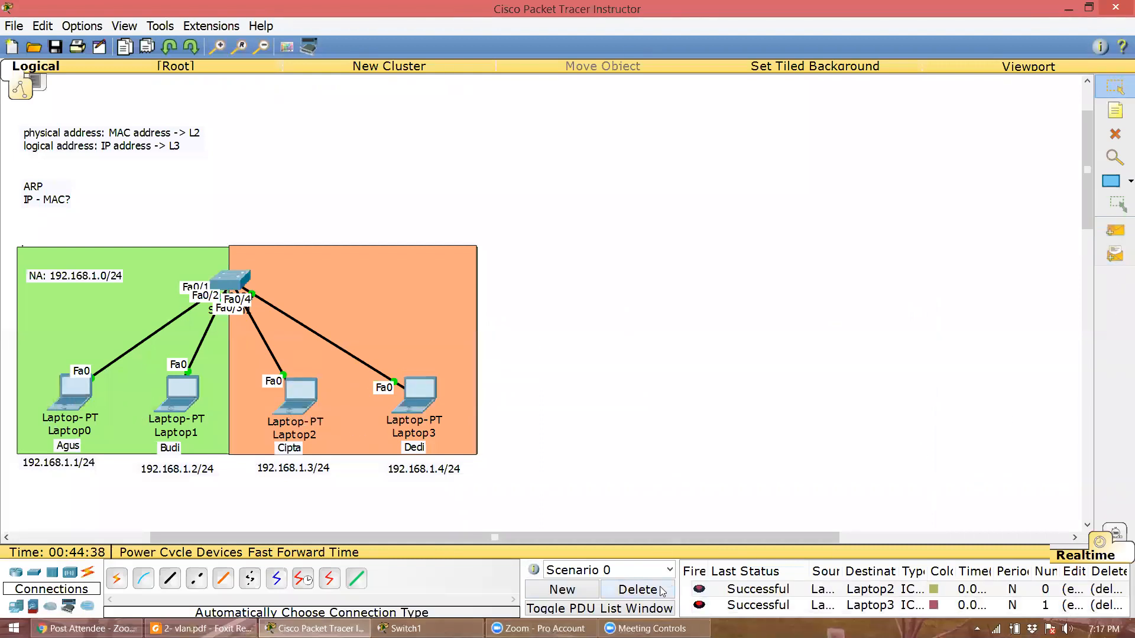
Clear the scenario, test simple PDUs from Laptop1 to Laptop2 and Laptop3, and clear the PDU list again
{"action": "left_click", "coordinate": [637, 590]}
{"action": "left_click", "coordinate": [1115, 230]}
{"action": "left_click", "coordinate": [180, 393]}
{"action": "left_click", "coordinate": [300, 396]}
{"action": "left_click", "coordinate": [1115, 230]}
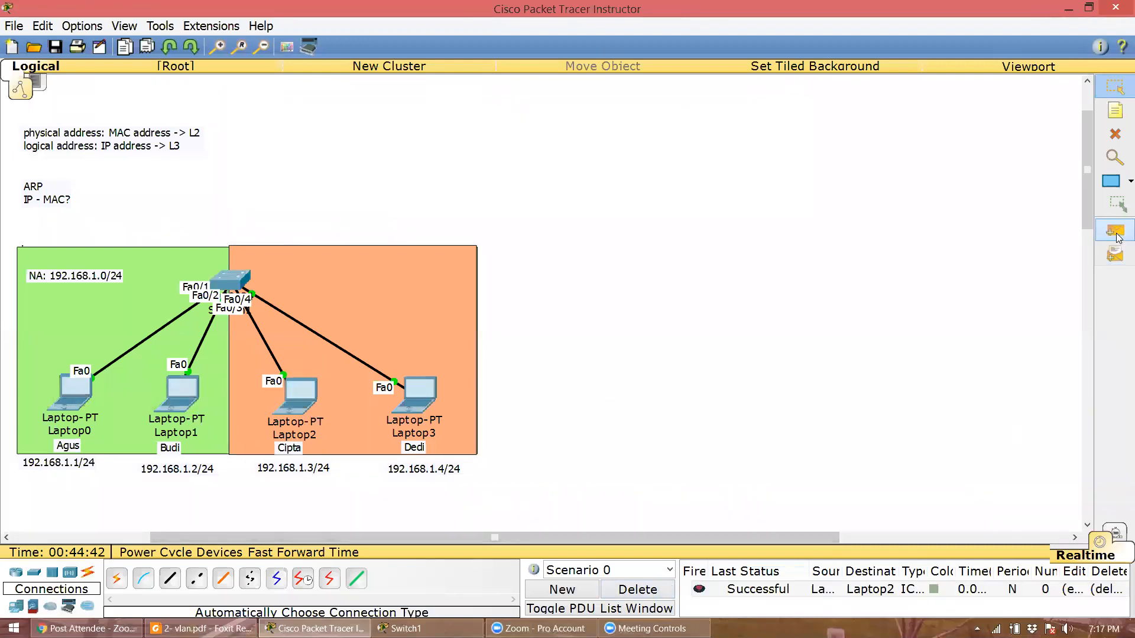
{"action": "left_click", "coordinate": [182, 396]}
{"action": "left_click", "coordinate": [435, 409]}
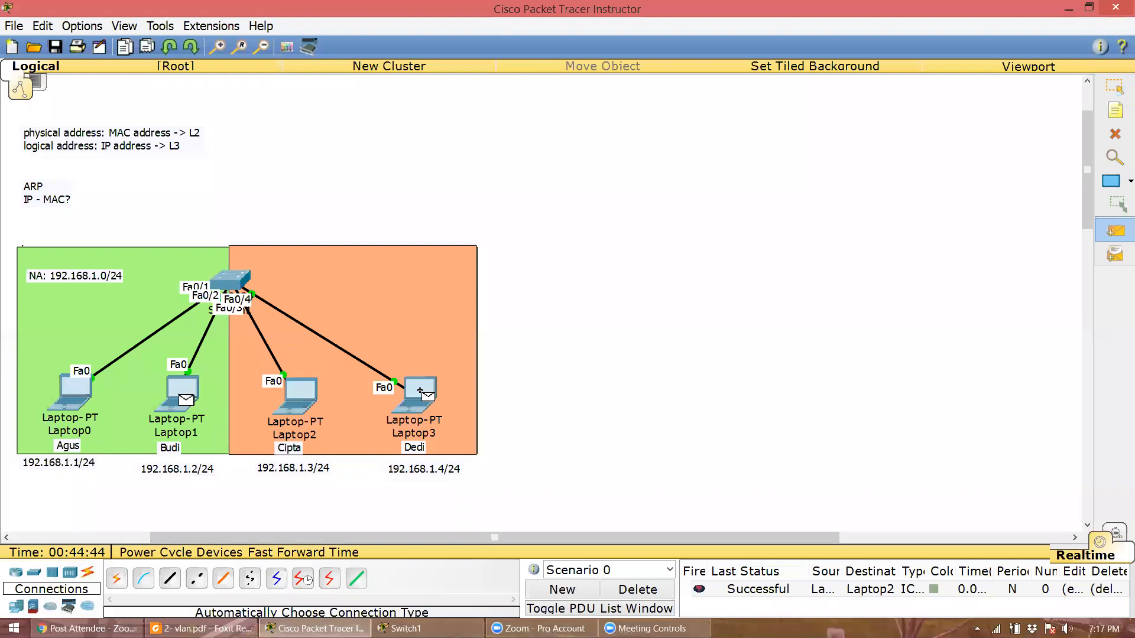
{"action": "left_click", "coordinate": [656, 591]}
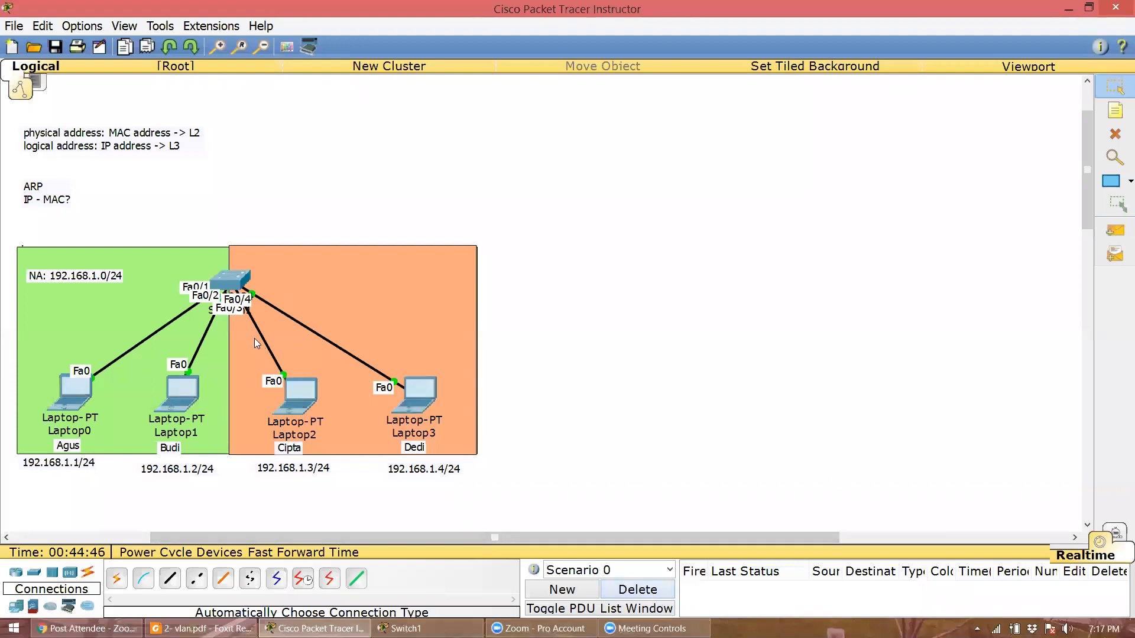
In the switch's CLI, configure interface range fa0/3-4 with switchport mode access and switchport access vlan 10
{"action": "left_click", "coordinate": [231, 282]}
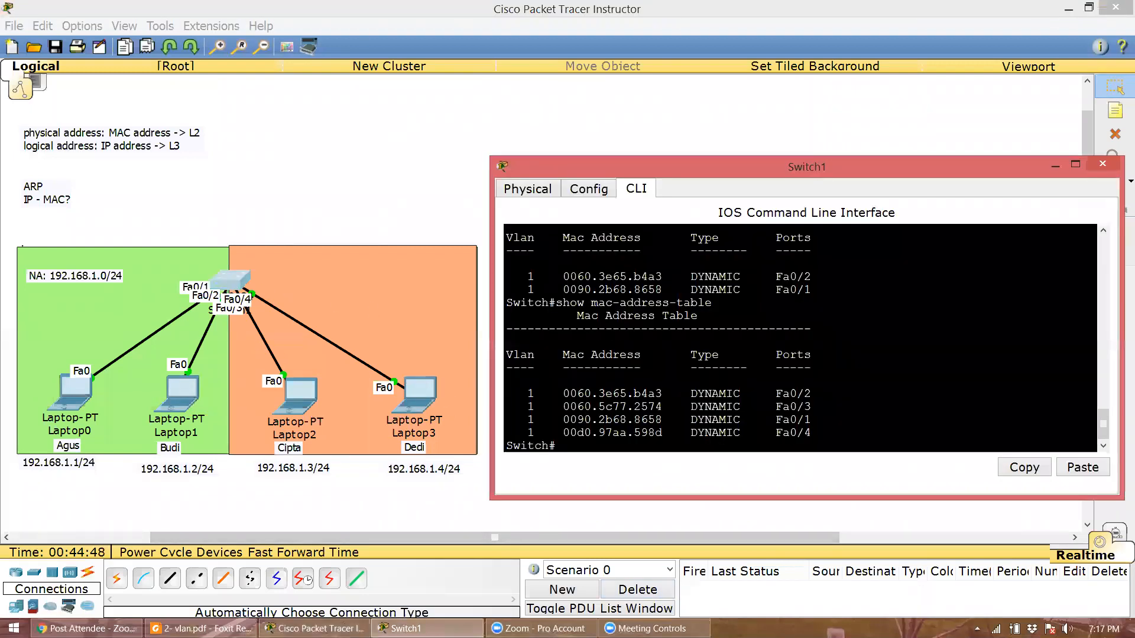
{"action": "type", "text": "conf t"}
{"action": "key", "text": "Return"}
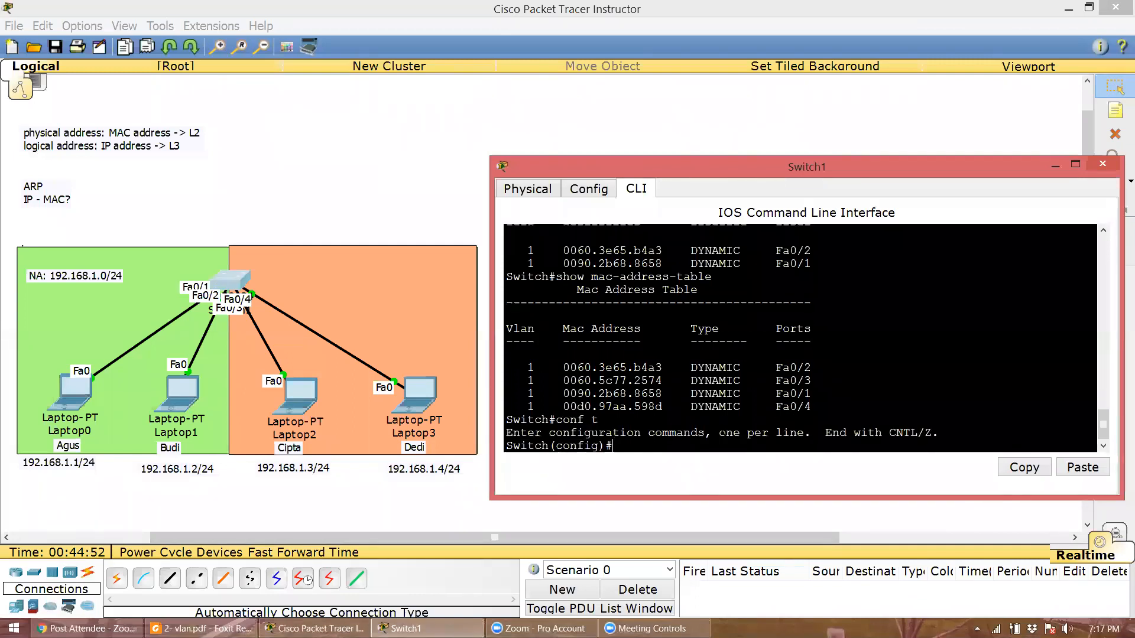
{"action": "type", "text": "interface range"}
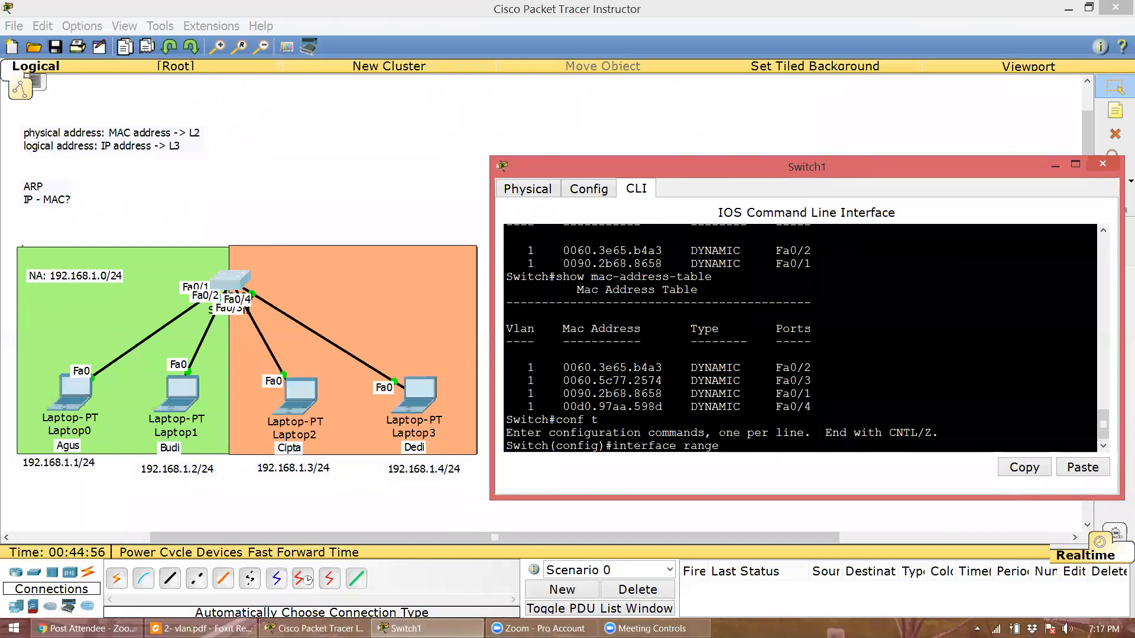
{"action": "type", "text": " fa0/3-4"}
{"action": "key", "text": "Return"}
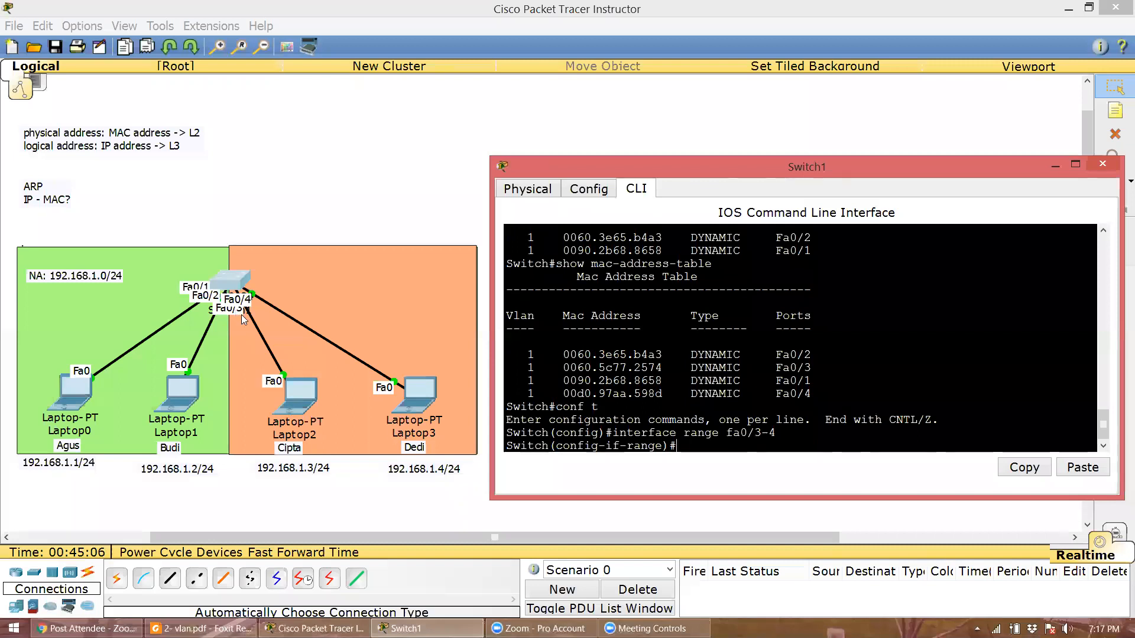
{"action": "type", "text": "switchp"}
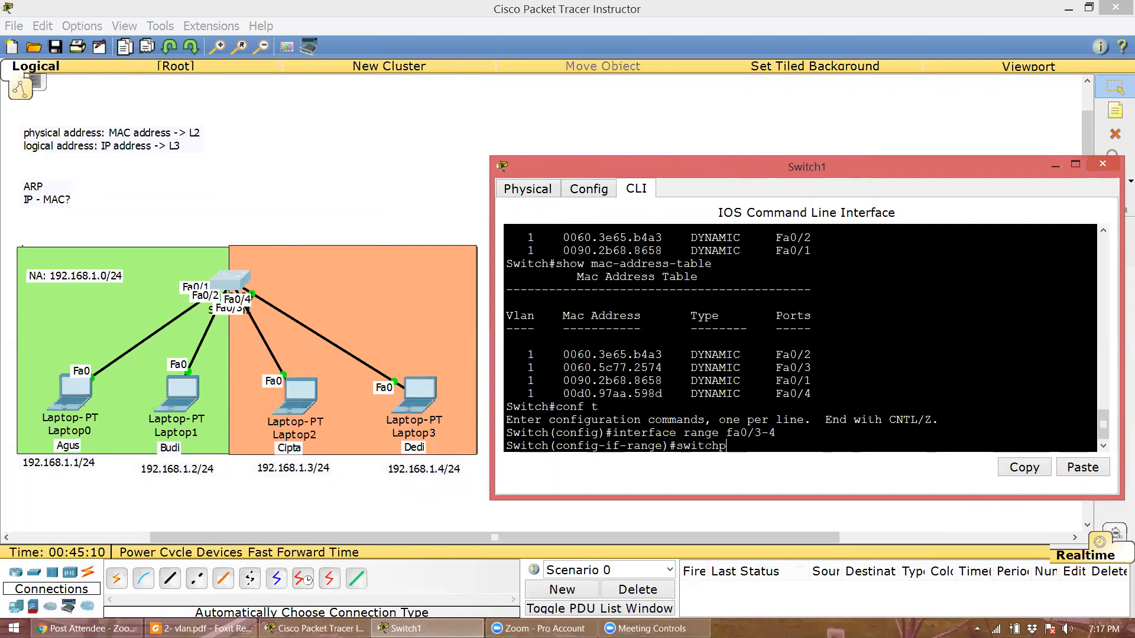
{"action": "type", "text": "ort mode access"}
{"action": "key", "text": "Return"}
{"action": "type", "text": "switchport "}
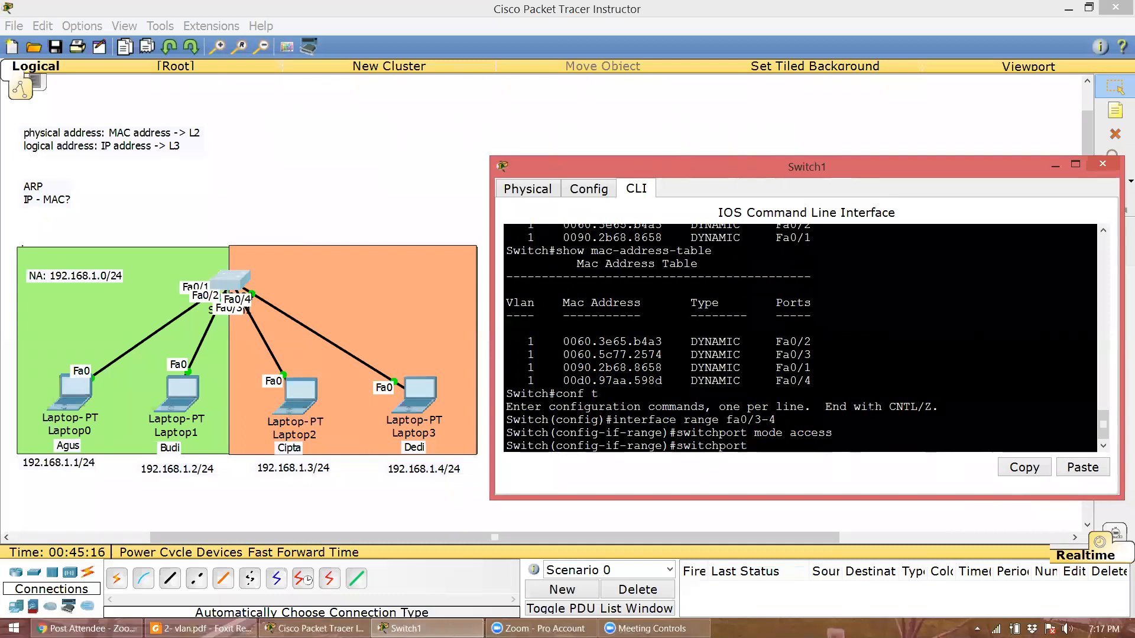
{"action": "type", "text": "access vlan 10"}
{"action": "key", "text": "Return"}
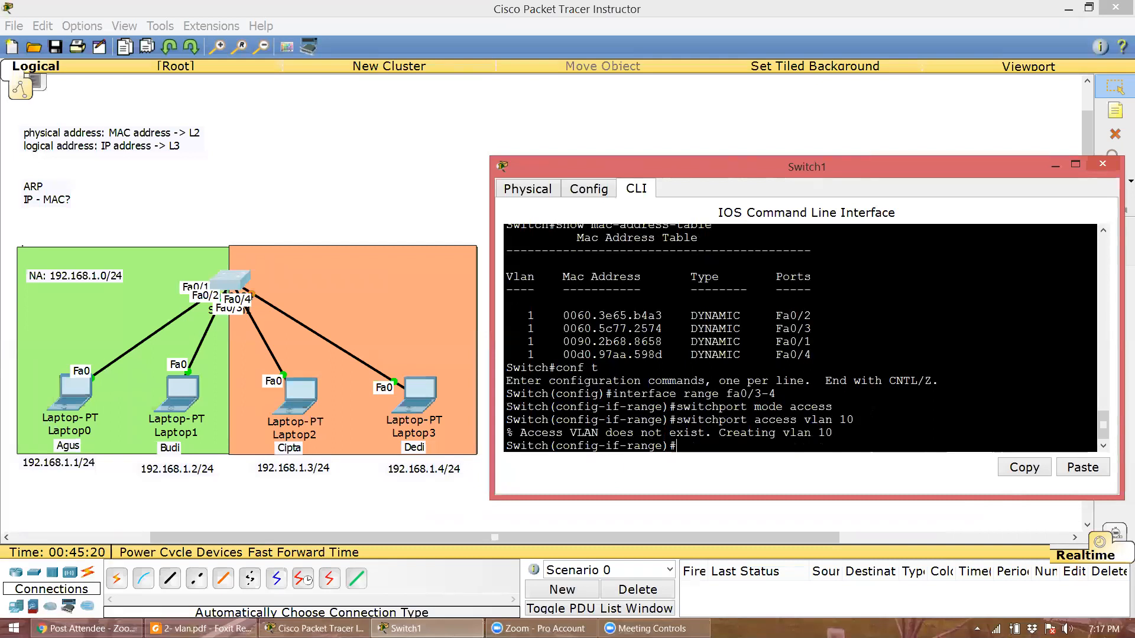
Run do show vlan brief on the switch and examine which ports belong to VLAN 10
{"action": "type", "text": "do show vlan brief"}
{"action": "key", "text": "Return"}
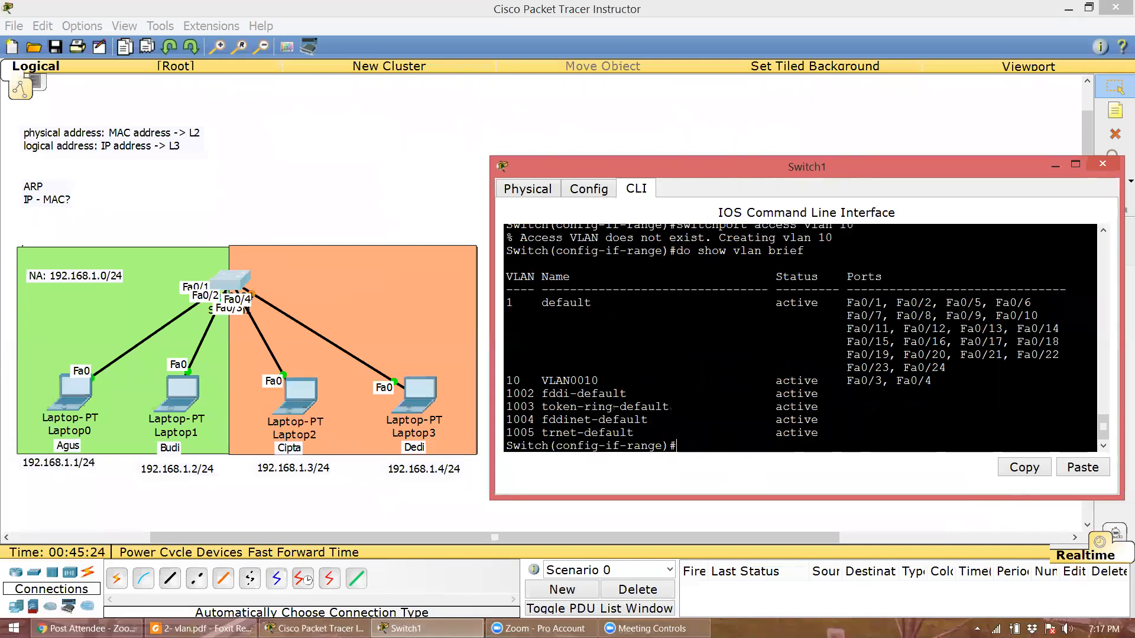
{"action": "left_click_drag", "start_coordinate": [520, 381], "coordinate": [507, 380]}
{"action": "left_click_drag", "start_coordinate": [847, 381], "coordinate": [932, 381]}
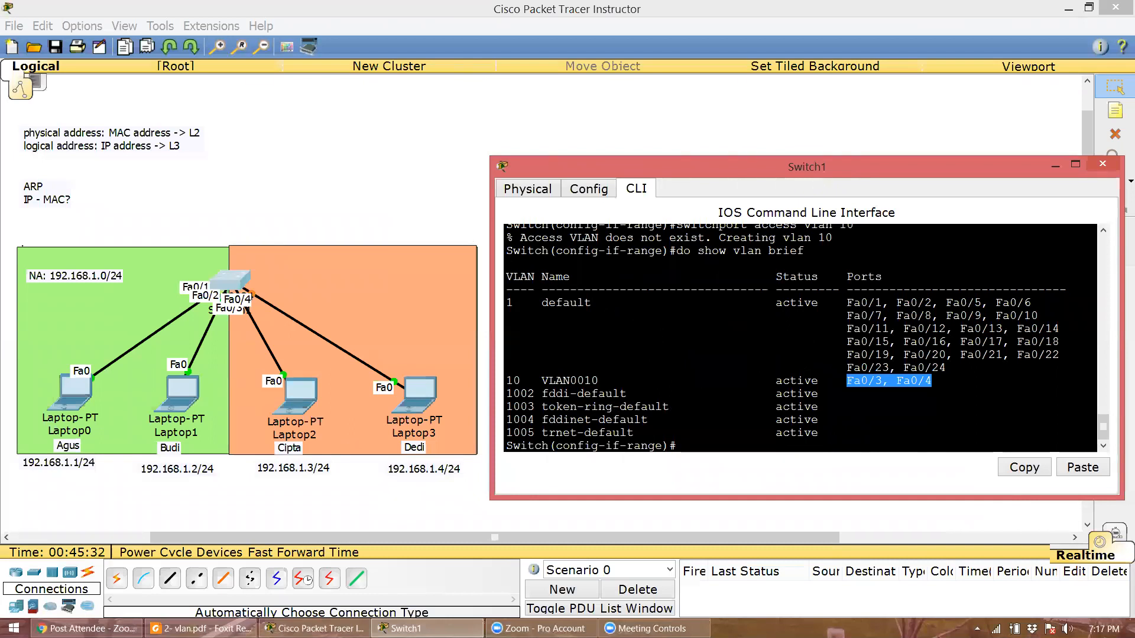
{"action": "left_click", "coordinate": [423, 188]}
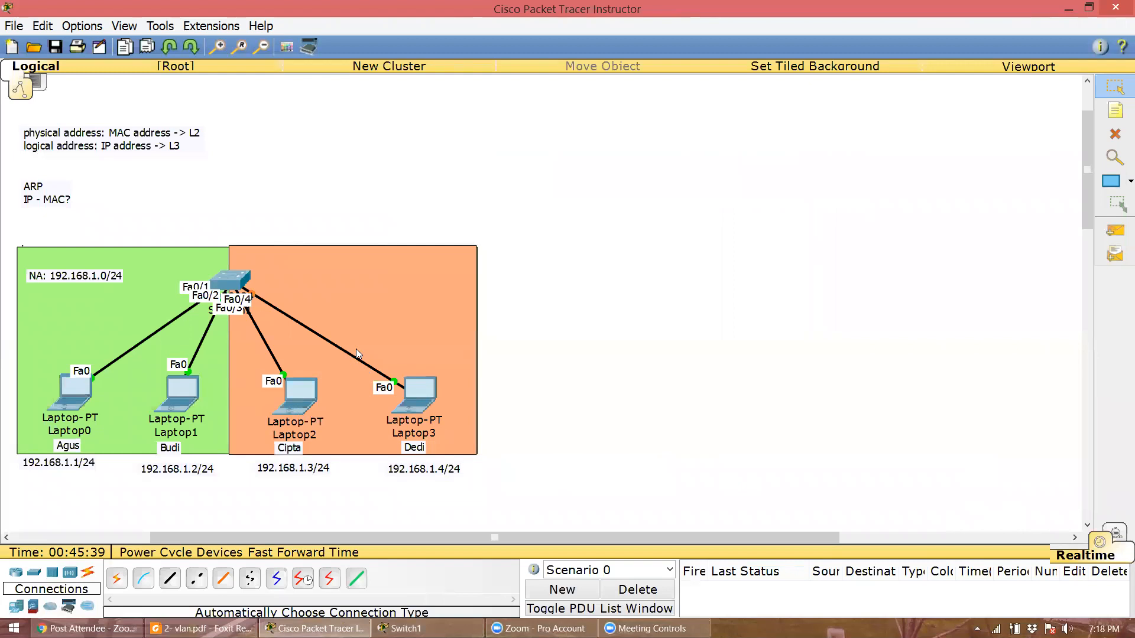
Add a note reading "VLAN 10" near the upper edge of the orange rectangle
{"action": "left_click", "coordinate": [1115, 110]}
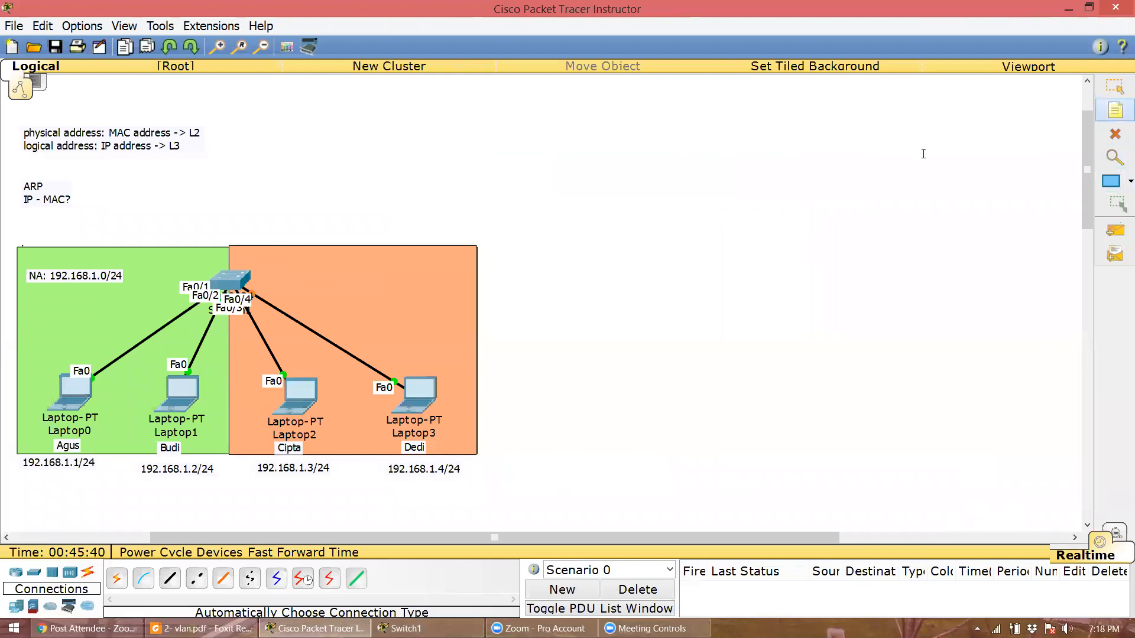
{"action": "left_click", "coordinate": [390, 265]}
{"action": "type", "text": "VLAN"}
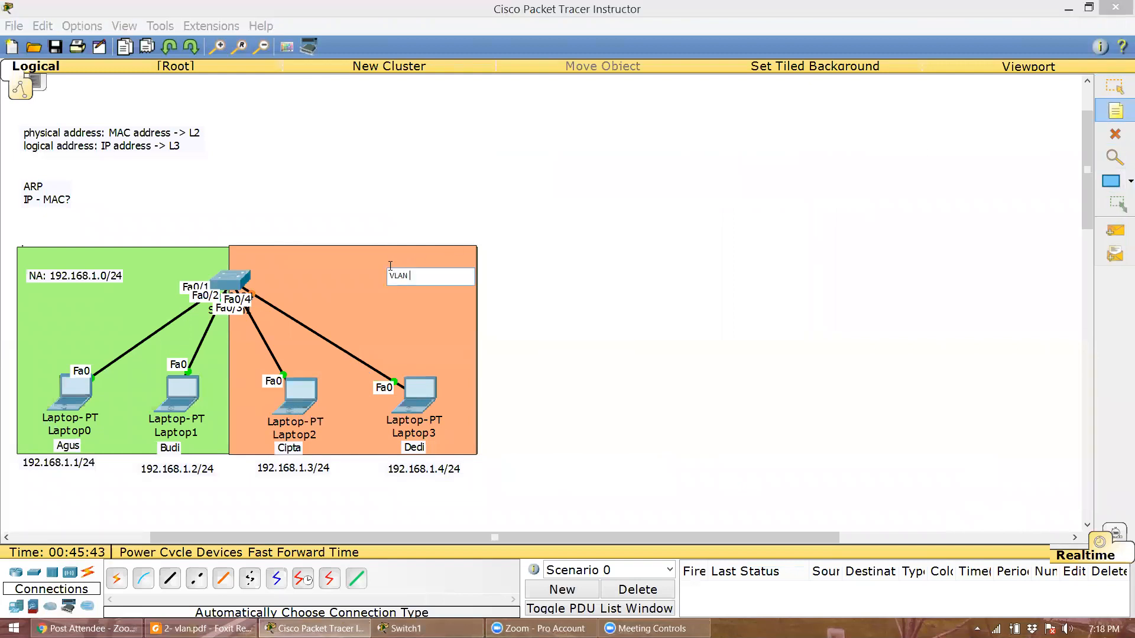
{"action": "type", "text": " 10"}
{"action": "key", "text": "Escape"}
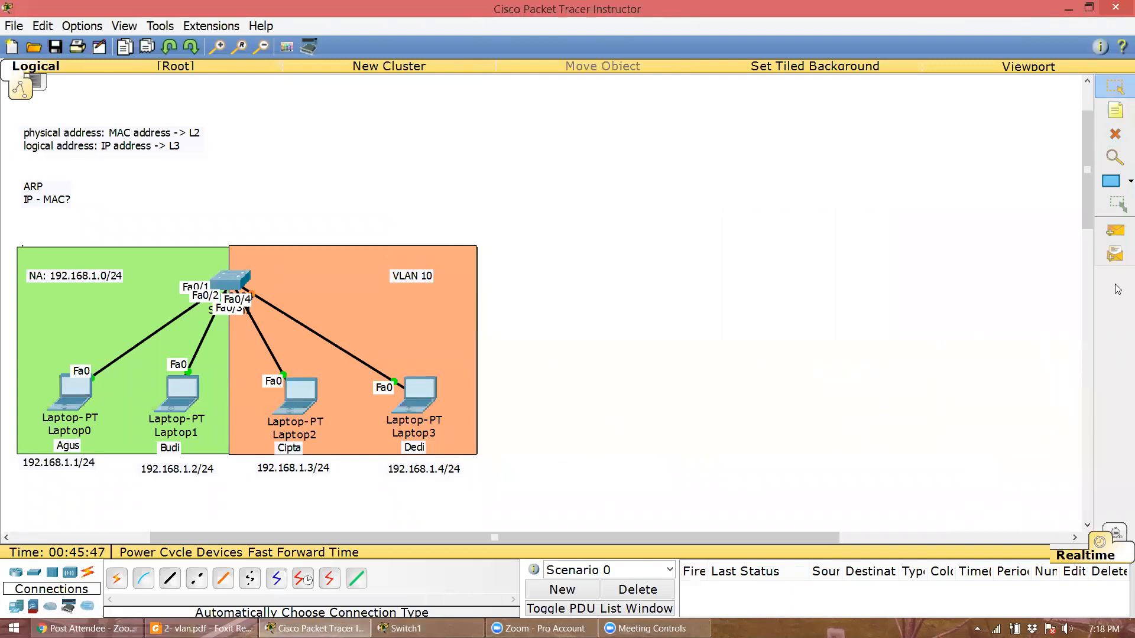
Send a simple PDU from Laptop0 to Laptop2 to test traffic into VLAN 10
{"action": "left_click", "coordinate": [1114, 230]}
{"action": "left_click", "coordinate": [71, 391]}
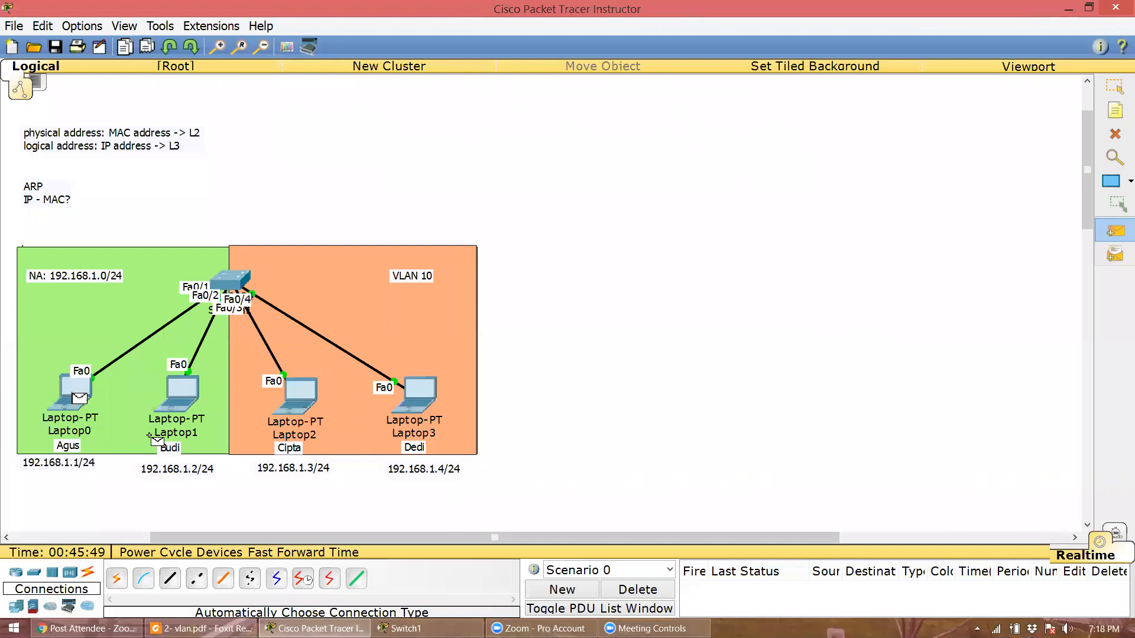
{"action": "left_click", "coordinate": [304, 395]}
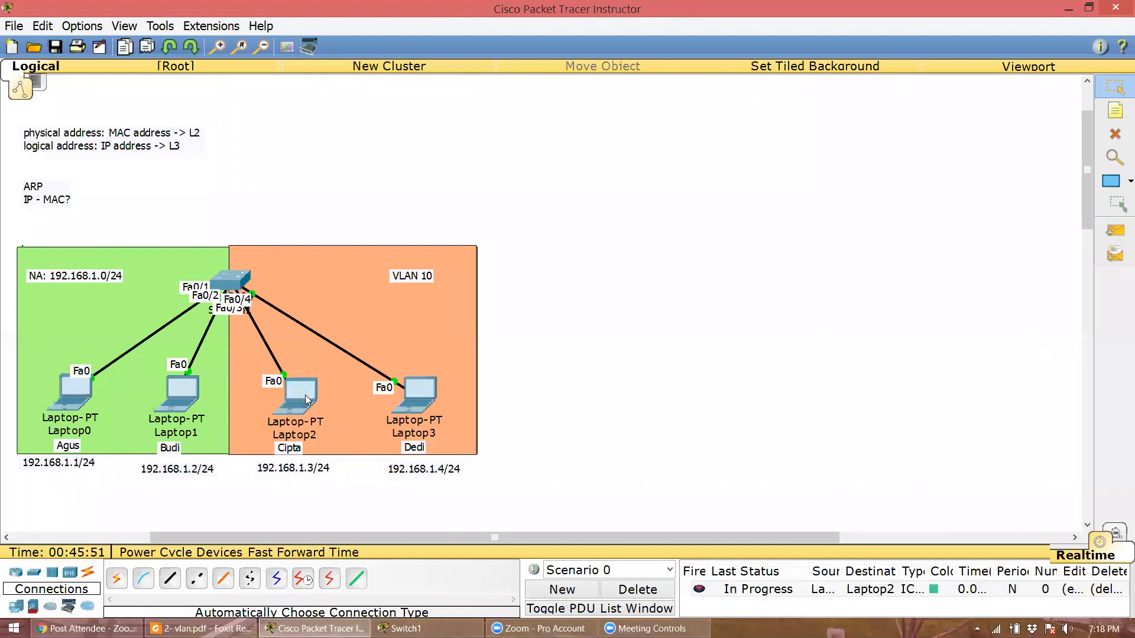
Send a simple PDU from Laptop0 to Laptop3 to test traffic into VLAN 10, and clear the scenario's PDU list
{"action": "left_click", "coordinate": [1114, 230]}
{"action": "left_click", "coordinate": [72, 394]}
{"action": "left_click", "coordinate": [417, 393]}
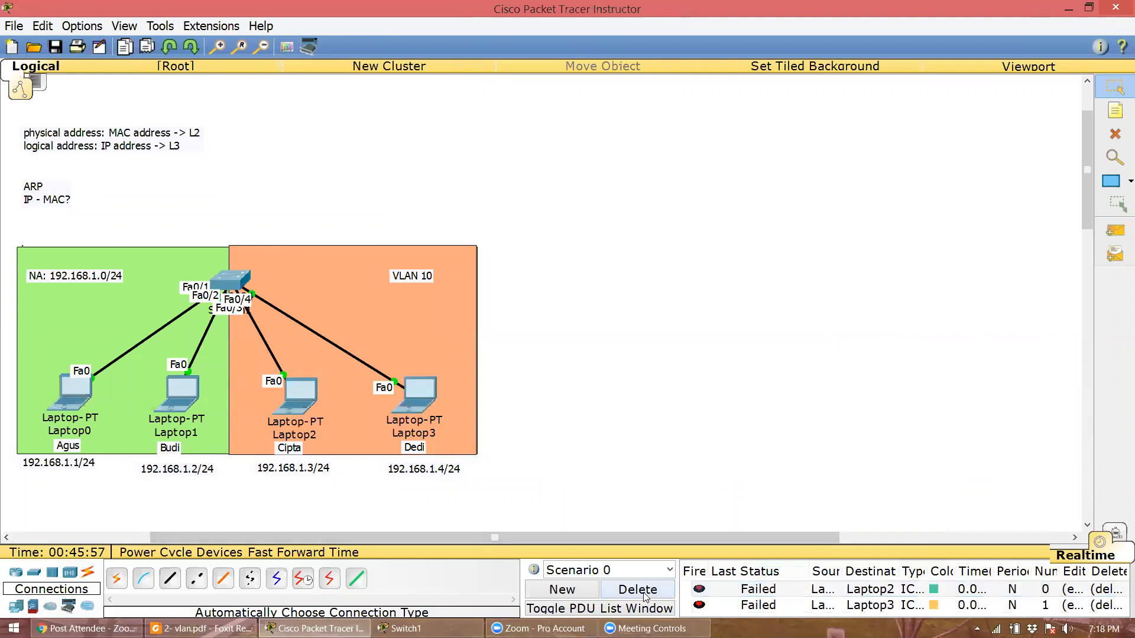
{"action": "left_click", "coordinate": [645, 591]}
Send a simple PDU from Laptop1 to Laptop2 to test traffic into VLAN 10, and clear the scenario's PDU list
{"action": "left_click", "coordinate": [1114, 230]}
{"action": "left_click", "coordinate": [178, 387]}
{"action": "left_click", "coordinate": [309, 390]}
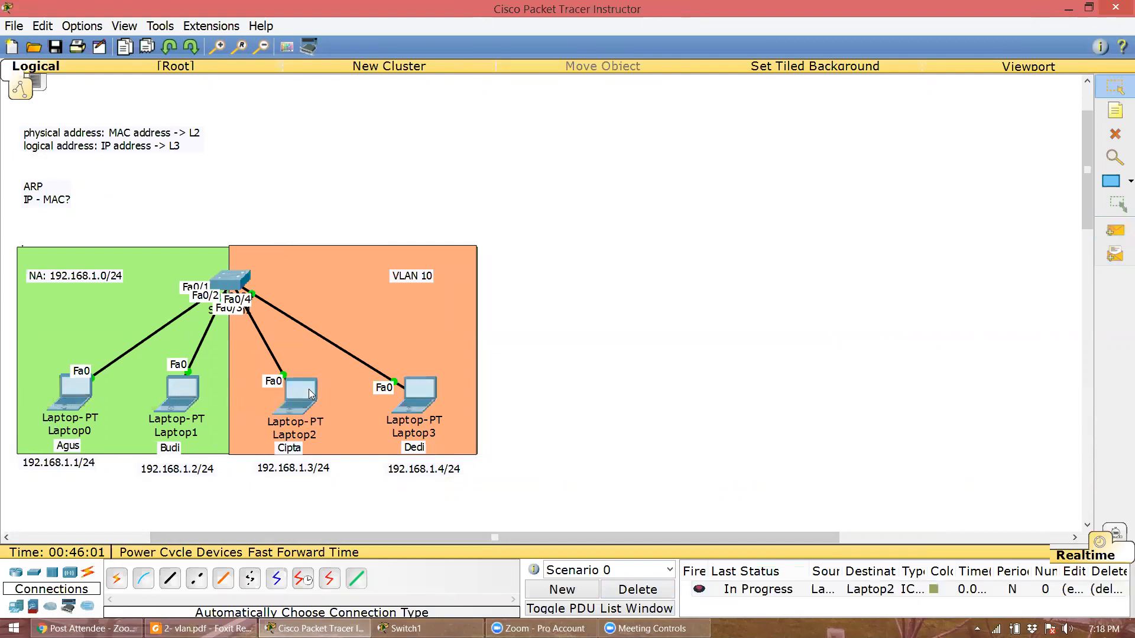
{"action": "left_click", "coordinate": [653, 597]}
Test traffic from Laptop1 to Laptop3 with a simple PDU, and clear the scenario's PDU list
{"action": "left_click", "coordinate": [1107, 234]}
{"action": "left_click", "coordinate": [188, 397]}
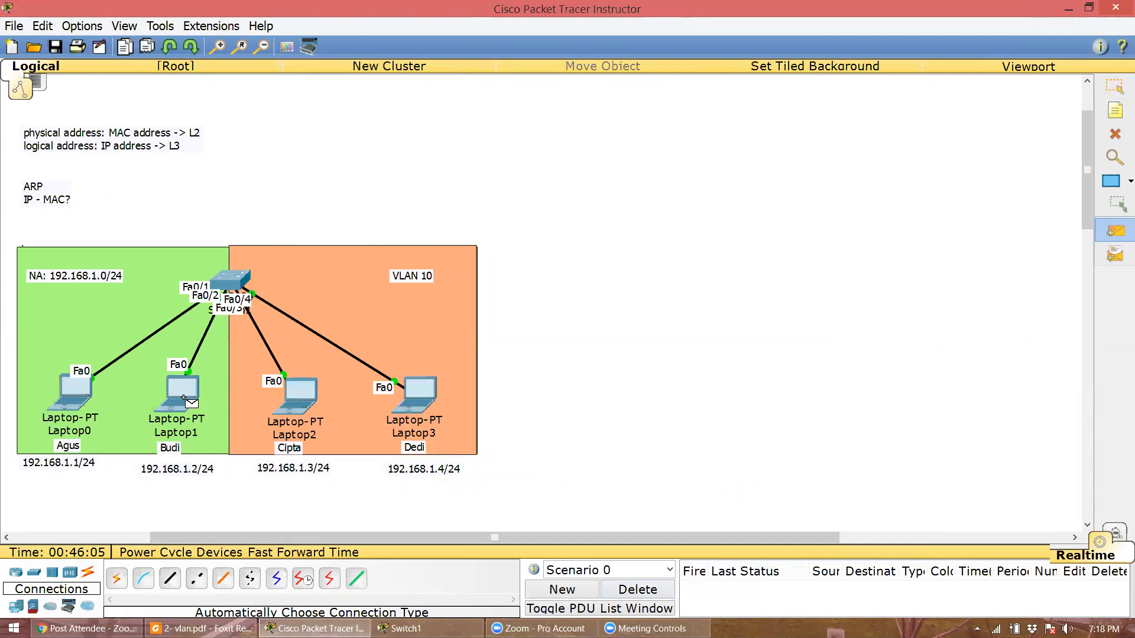
{"action": "left_click", "coordinate": [417, 394]}
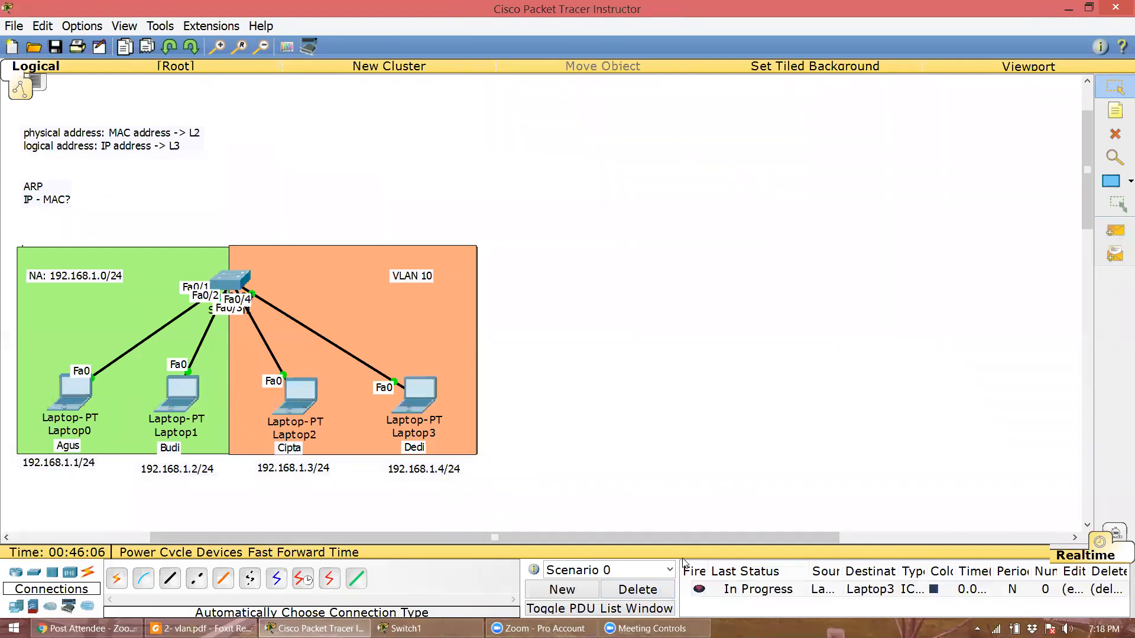
{"action": "left_click", "coordinate": [661, 595]}
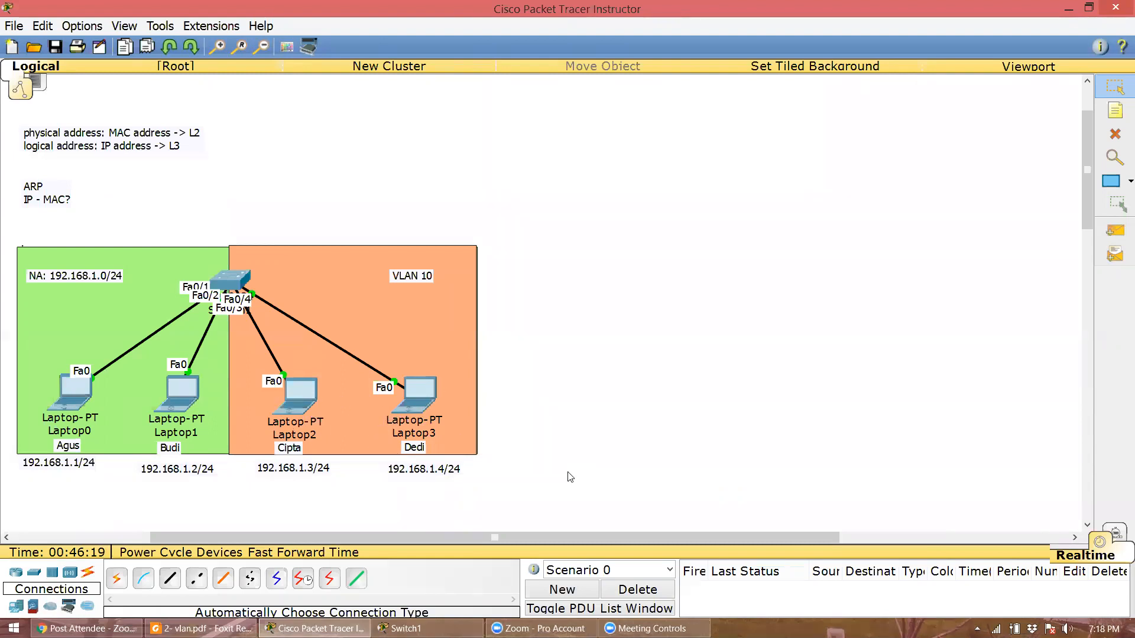
Bring up the switch's CLI again and examine which VLAN holds the remaining ports in the show vlan brief output
{"action": "left_click", "coordinate": [424, 629]}
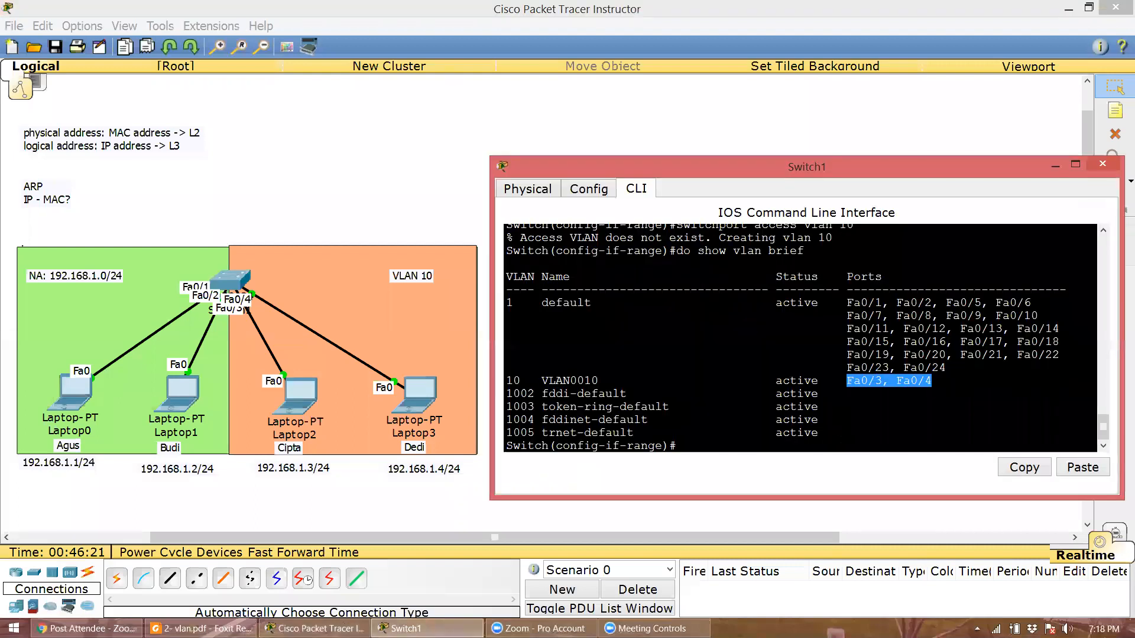
{"action": "left_click", "coordinate": [846, 433]}
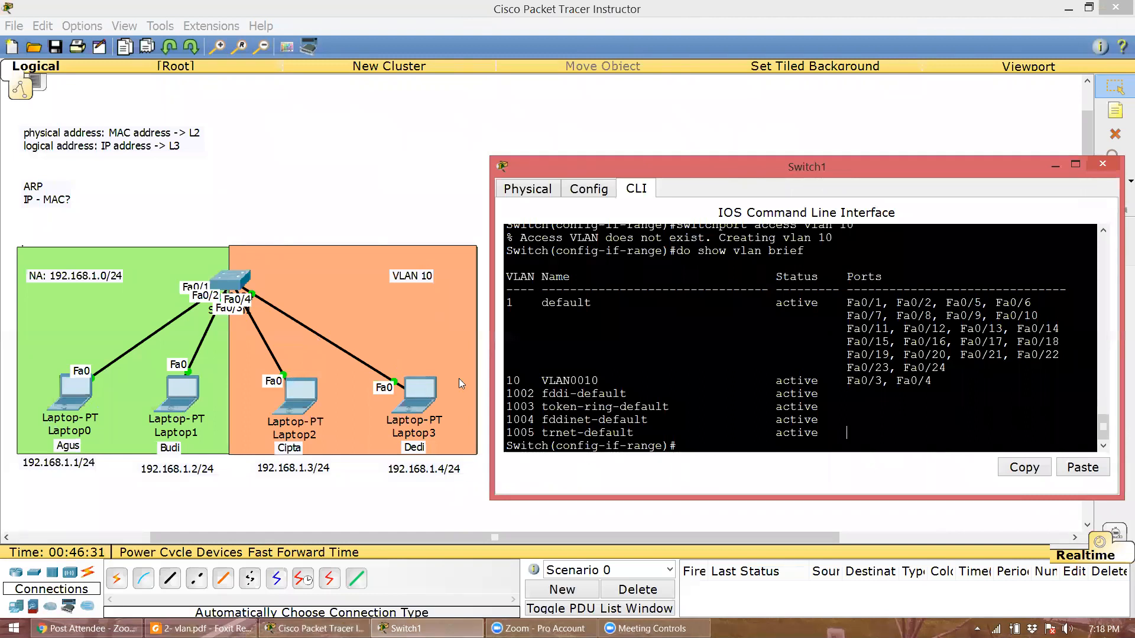
{"action": "left_click_drag", "start_coordinate": [507, 302], "coordinate": [520, 304]}
Add a note reading "VLAN 1" in the green rectangle, below the network address note
{"action": "left_click", "coordinate": [406, 156]}
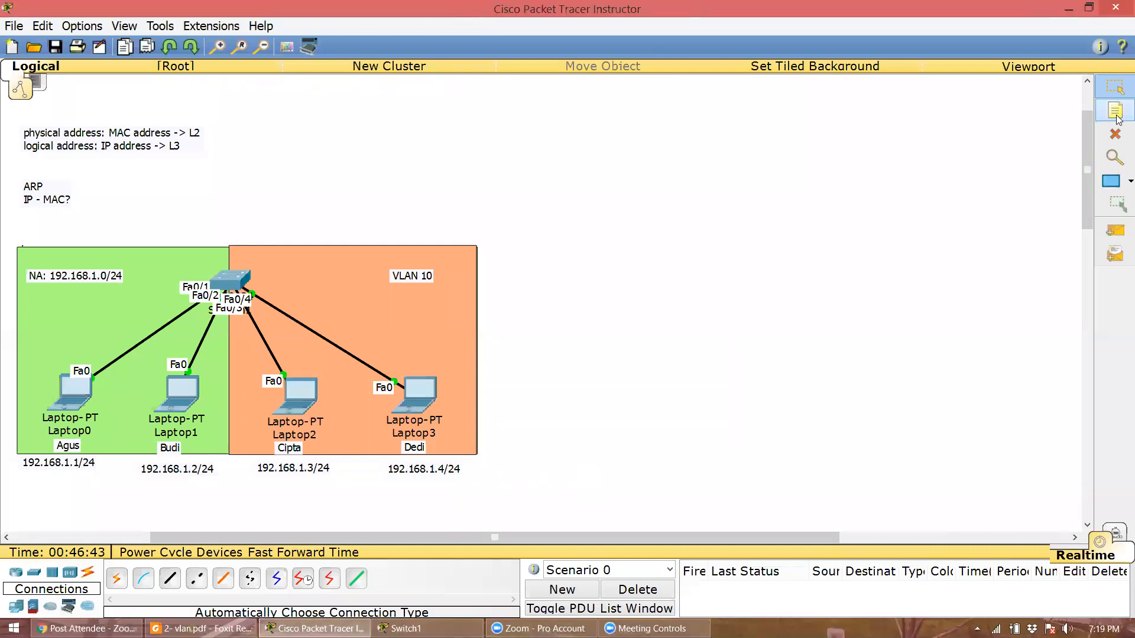
{"action": "left_click", "coordinate": [29, 303]}
{"action": "type", "text": "VLAN 1"}
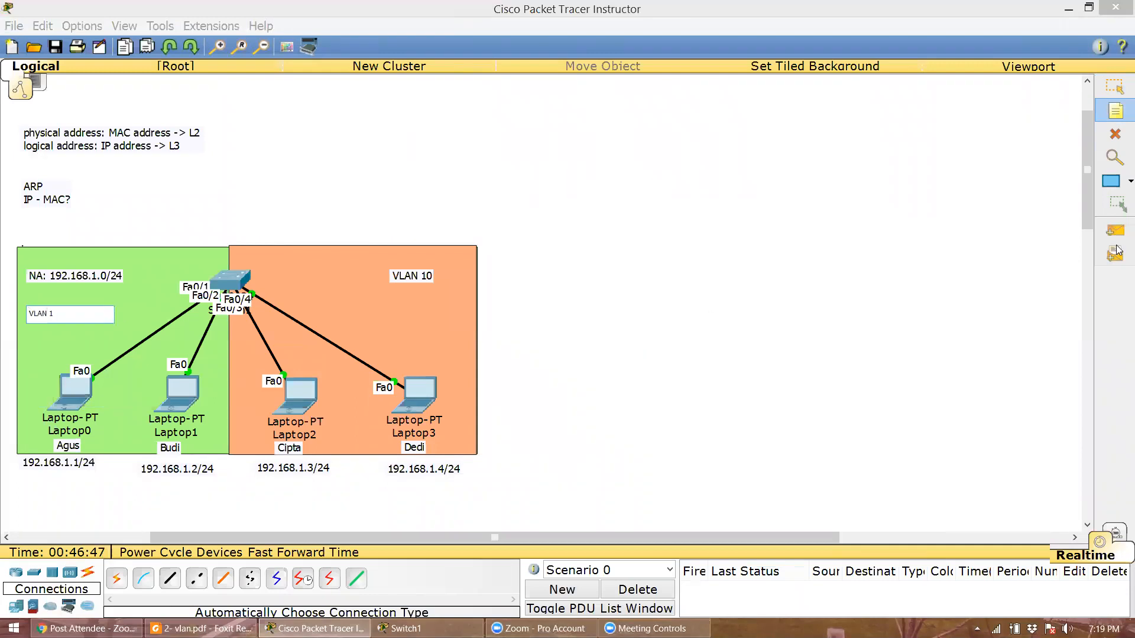
{"action": "left_click", "coordinate": [1115, 87]}
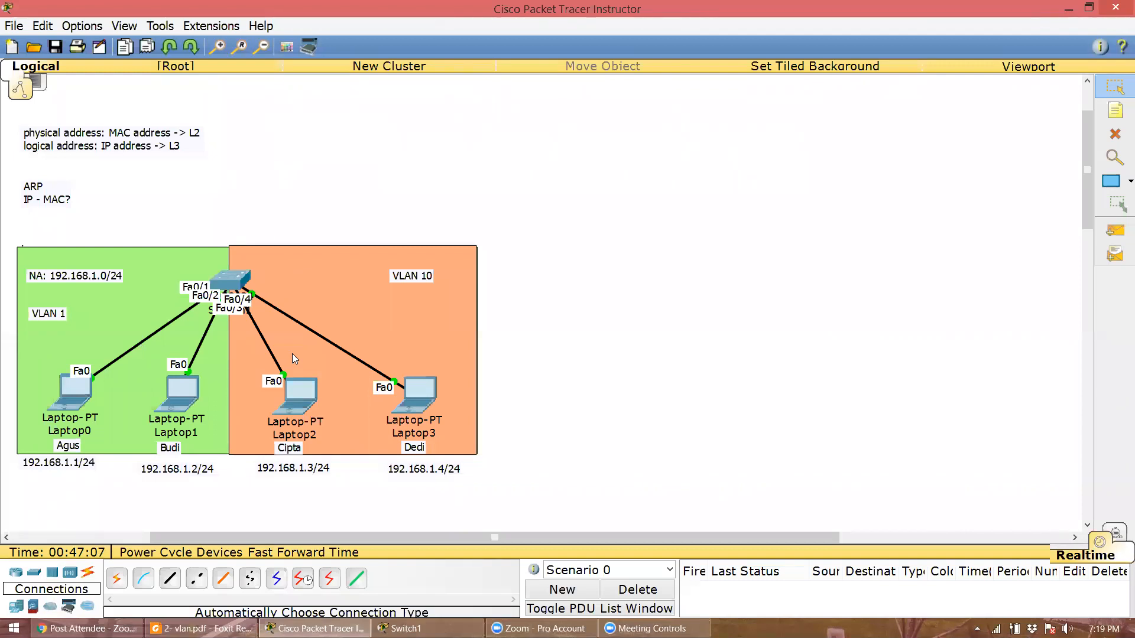
Test traffic within each VLAN with simple PDUs from Laptop0 to Laptop1 and Laptop2 to Laptop3, and clear the PDU list
{"action": "left_click", "coordinate": [1114, 230]}
{"action": "left_click", "coordinate": [87, 403]}
{"action": "left_click", "coordinate": [188, 396]}
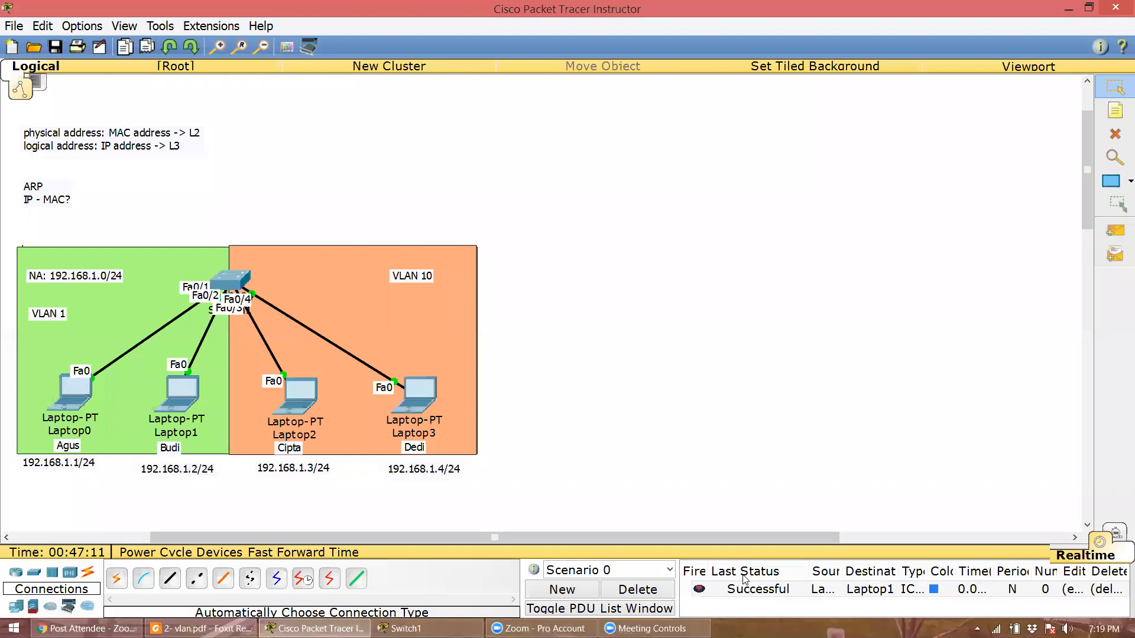
{"action": "left_click", "coordinate": [300, 405]}
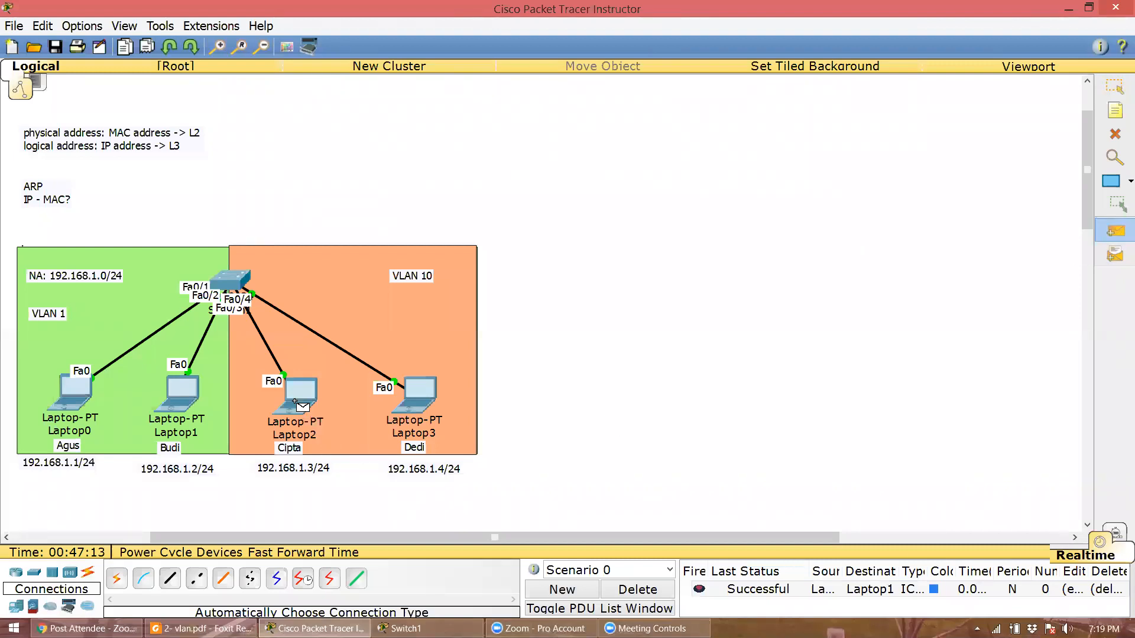
{"action": "left_click", "coordinate": [418, 392]}
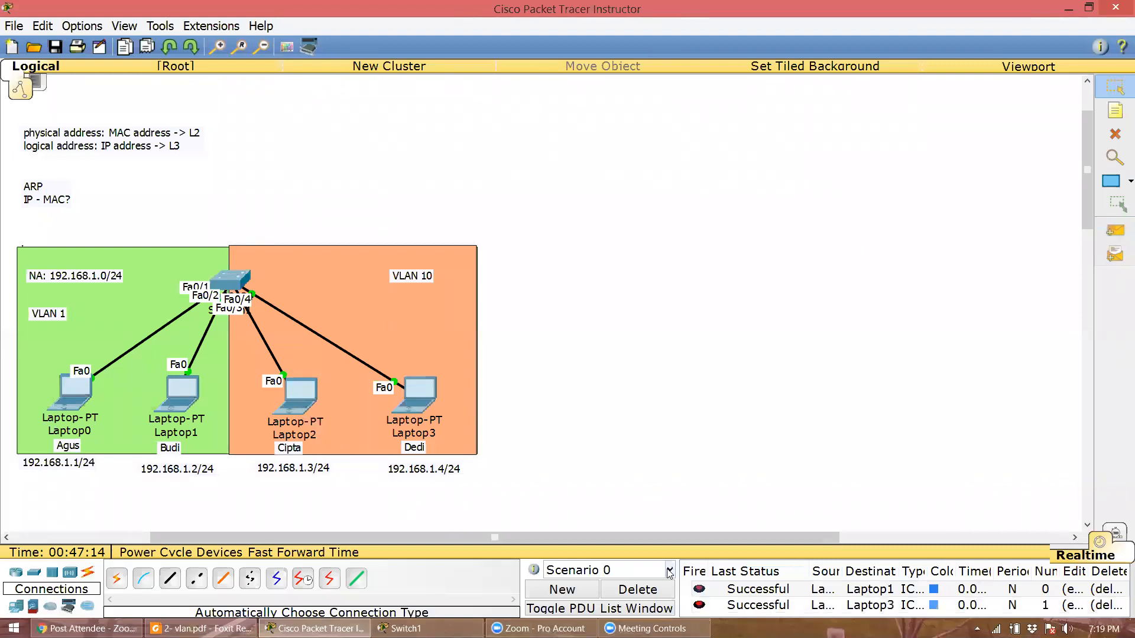
{"action": "left_click", "coordinate": [637, 589]}
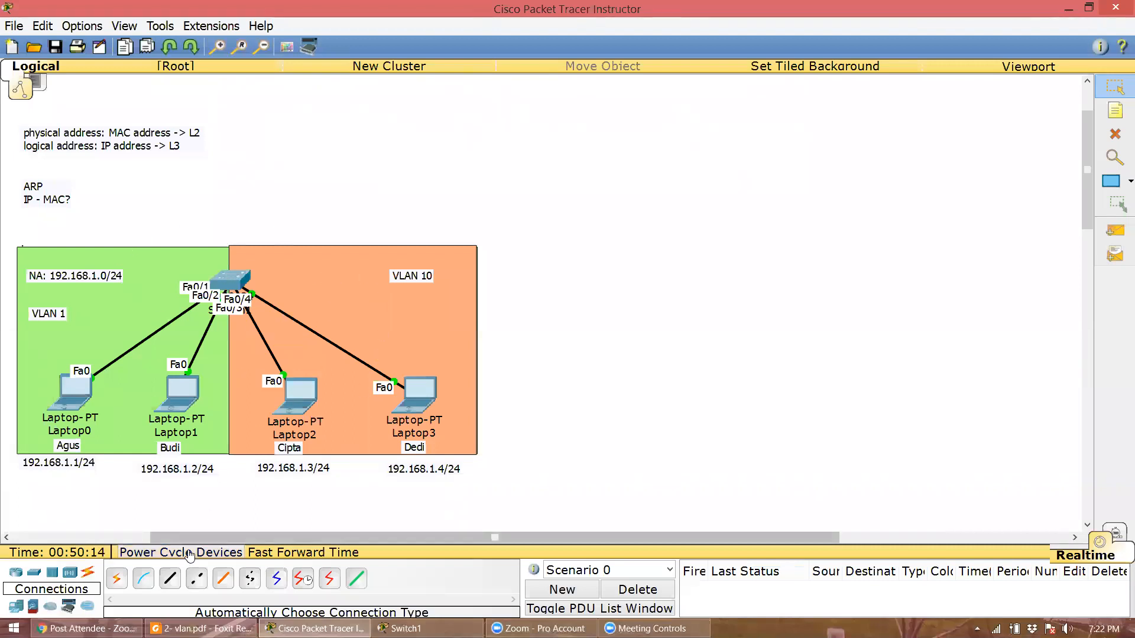
Switch to the 2- vlan.pdf slides in Foxit Reader to review the VLAN theory
{"action": "left_click", "coordinate": [201, 628]}
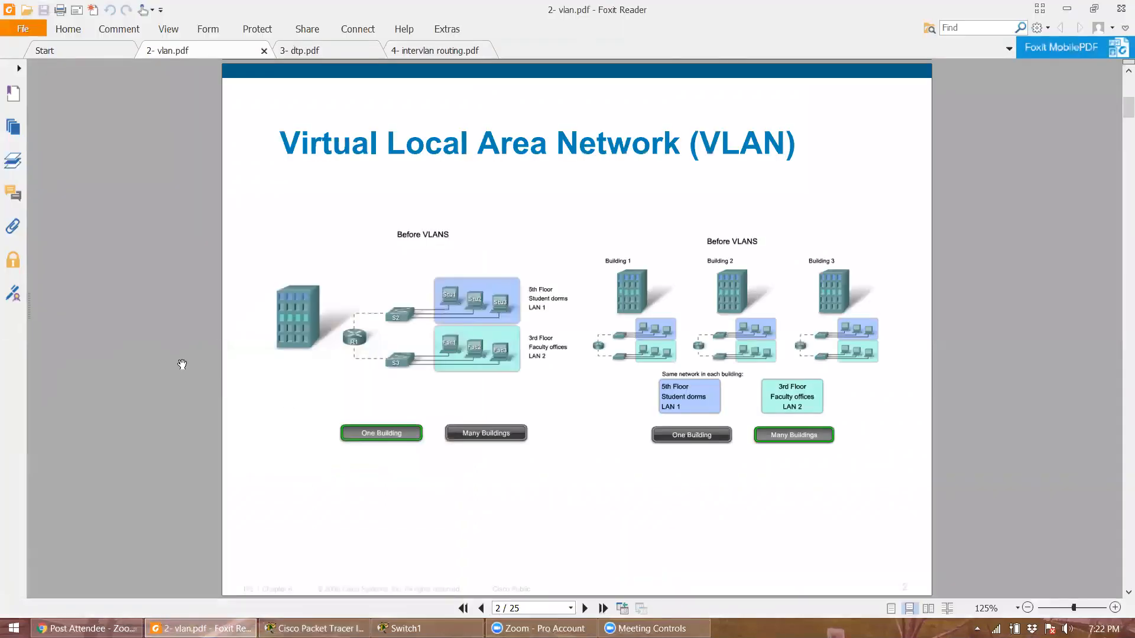
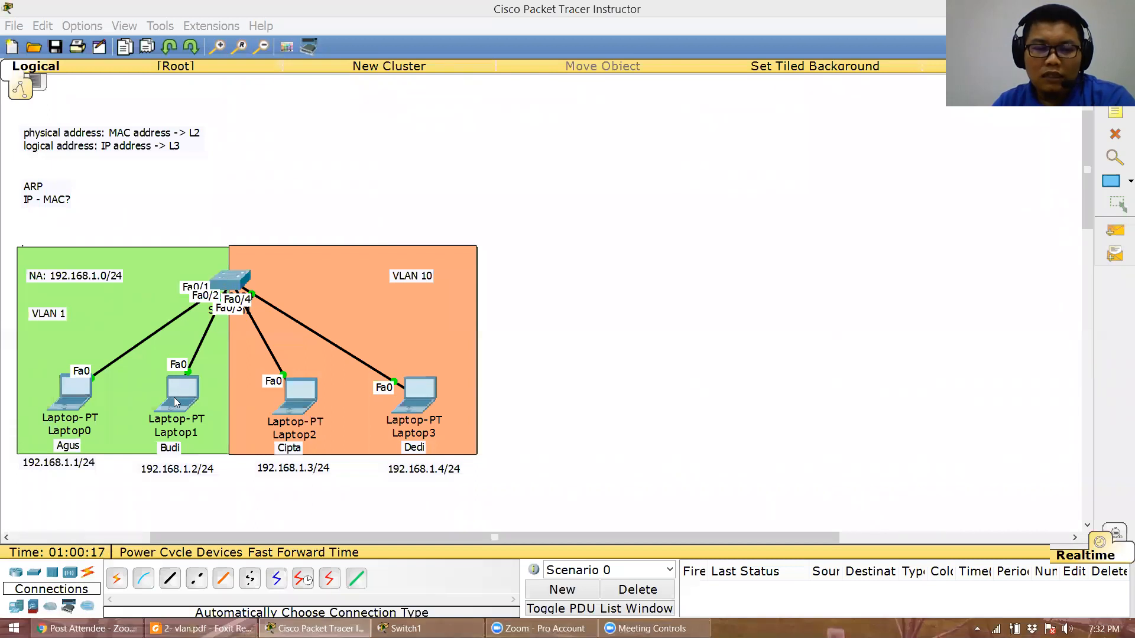
Return to Packet Tracer, open the switch's CLI and examine the MAC address and port of the Fa0/2 entry in the MAC table
{"action": "left_click", "coordinate": [234, 289]}
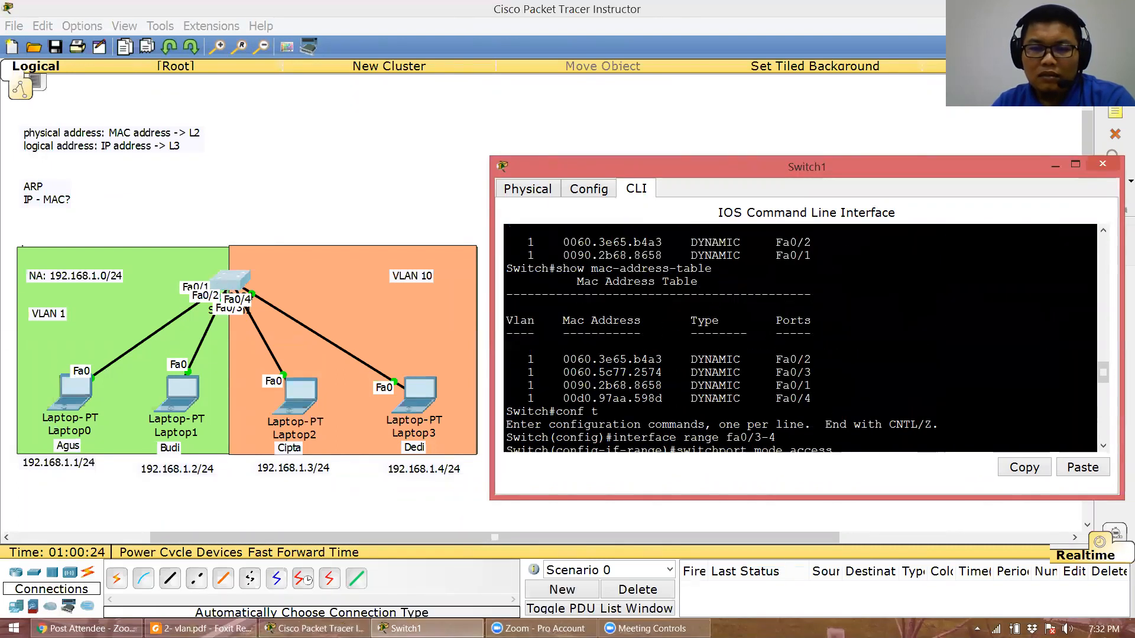
{"action": "left_click_drag", "start_coordinate": [662, 360], "coordinate": [562, 359]}
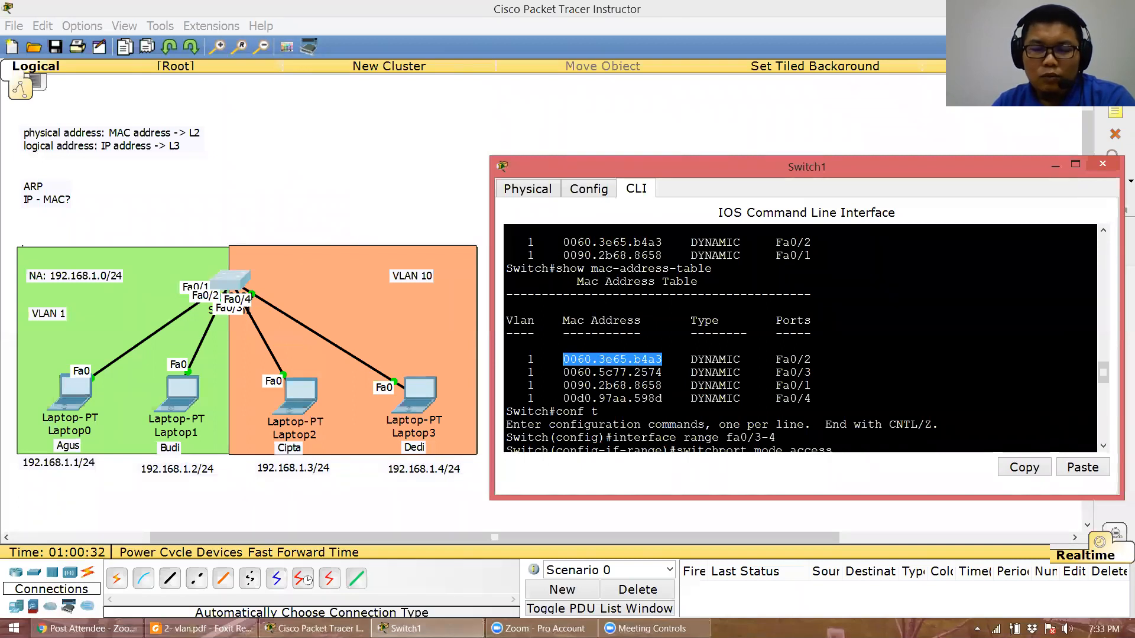
{"action": "left_click_drag", "start_coordinate": [563, 359], "coordinate": [661, 359]}
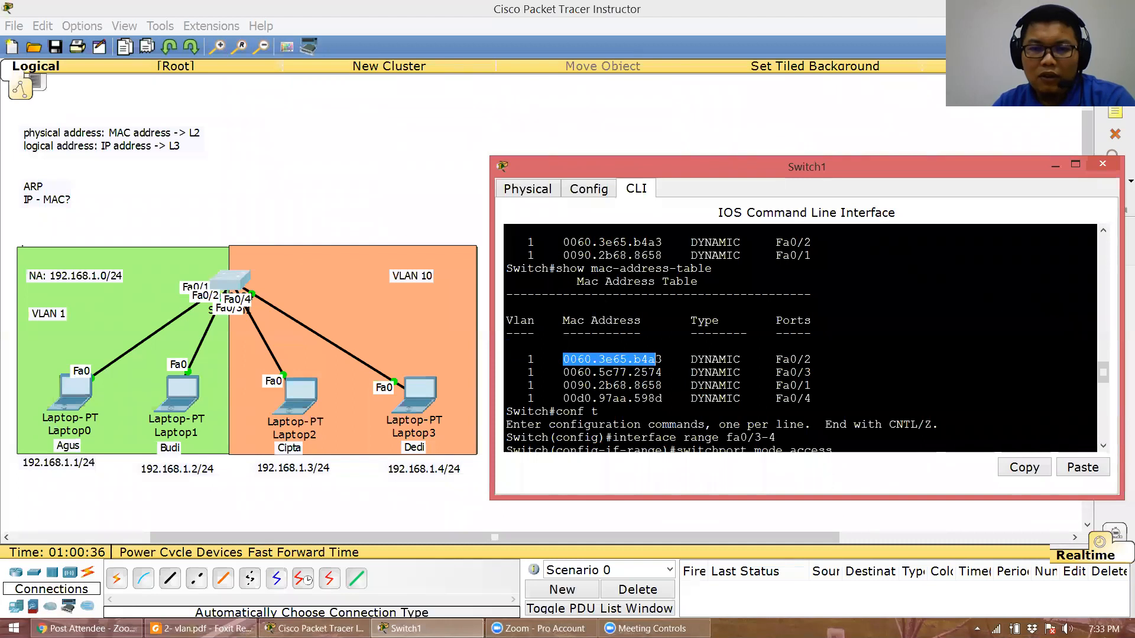
{"action": "left_click_drag", "start_coordinate": [783, 360], "coordinate": [812, 360]}
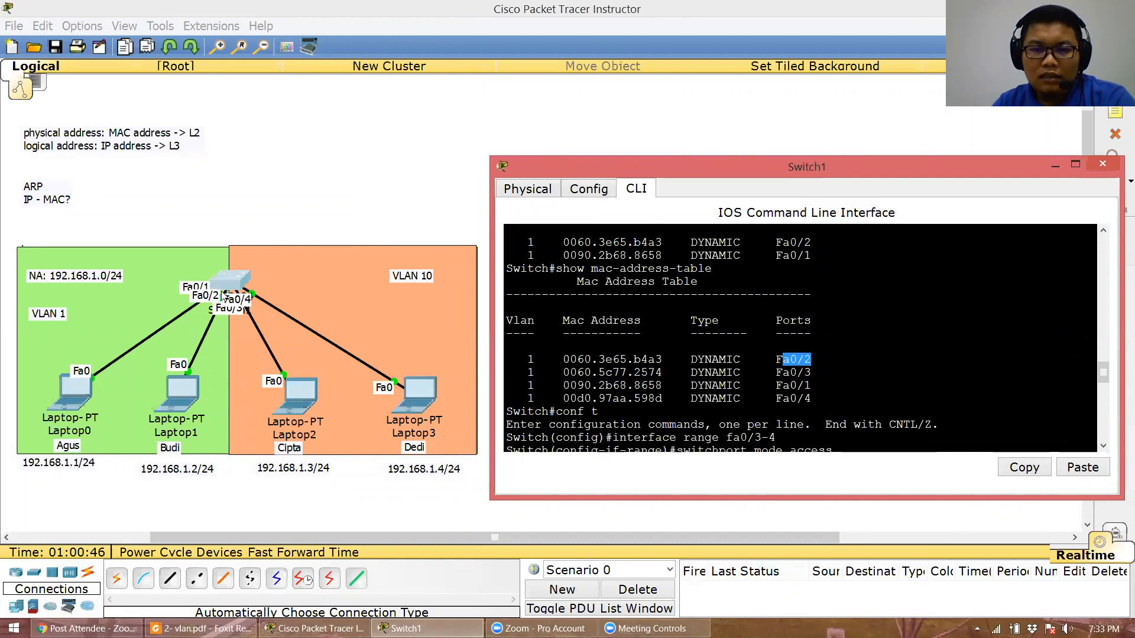
{"action": "left_click", "coordinate": [563, 358]}
{"action": "left_click_drag", "start_coordinate": [563, 359], "coordinate": [662, 359]}
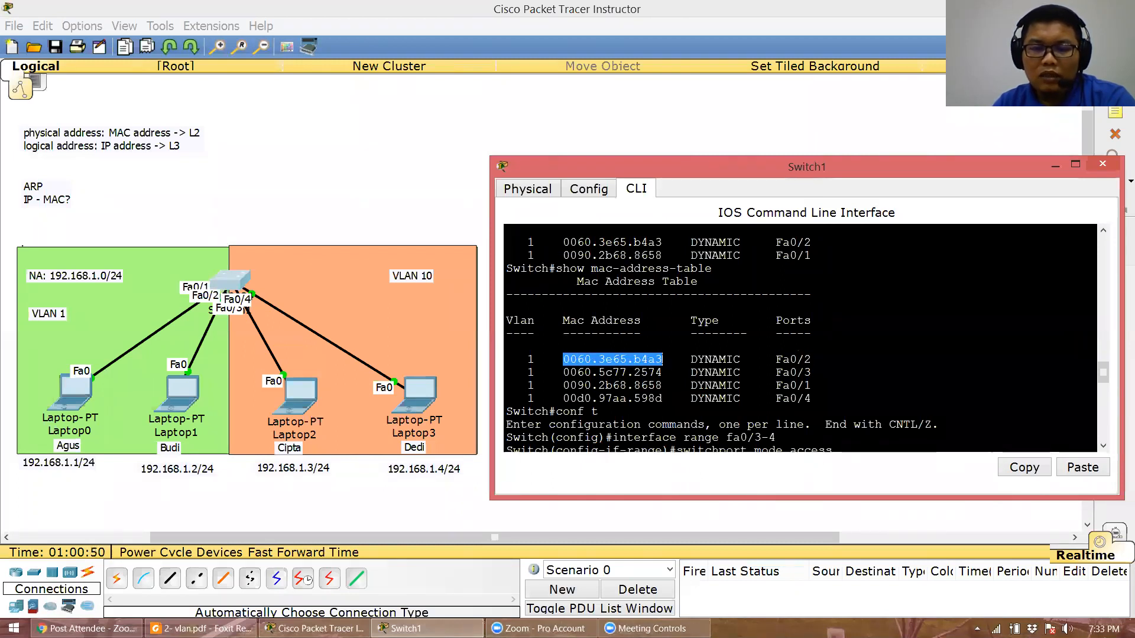
{"action": "left_click_drag", "start_coordinate": [783, 359], "coordinate": [810, 358]}
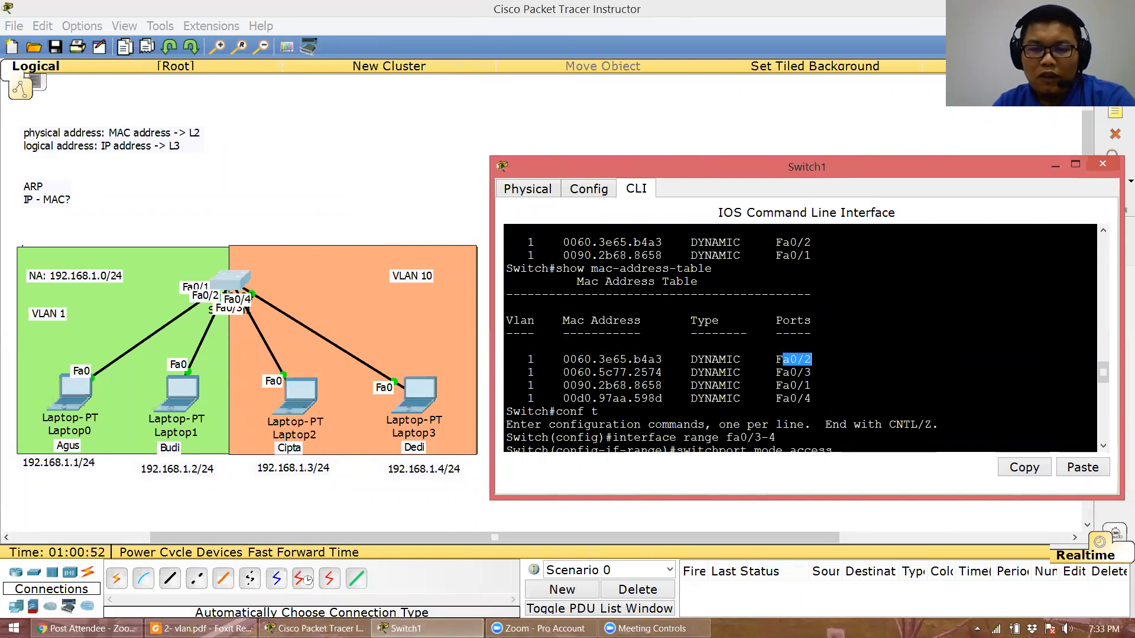
Examine the VLAN numbers of the Fa0/2 and Fa0/1 entries in the MAC table against their addresses and ports
{"action": "left_click", "coordinate": [534, 359]}
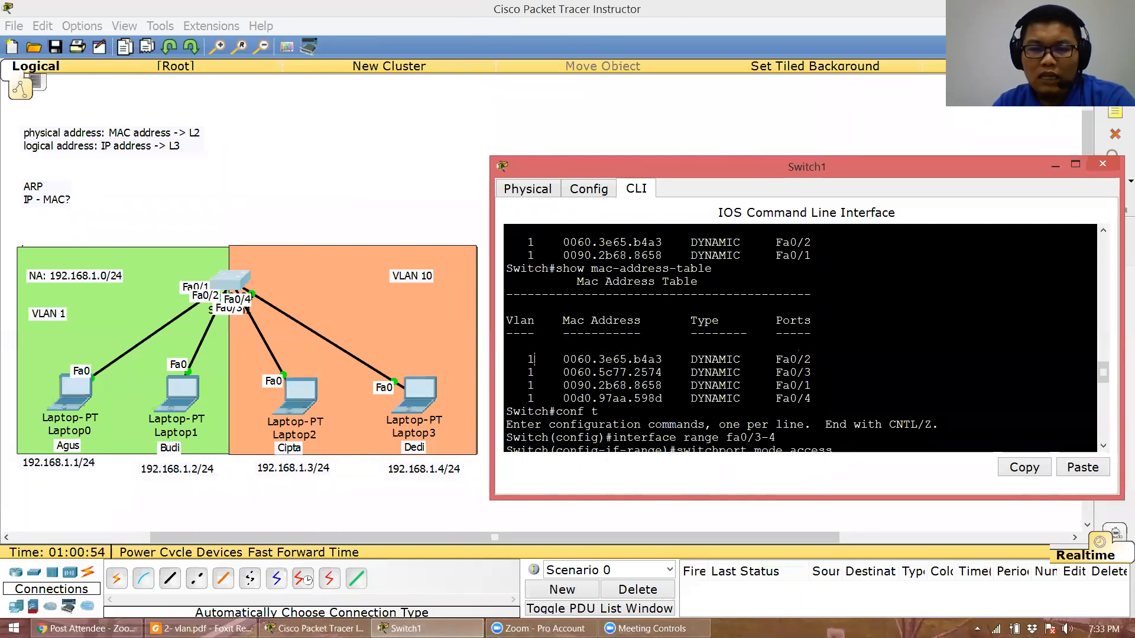
{"action": "left_click_drag", "start_coordinate": [533, 359], "coordinate": [527, 359]}
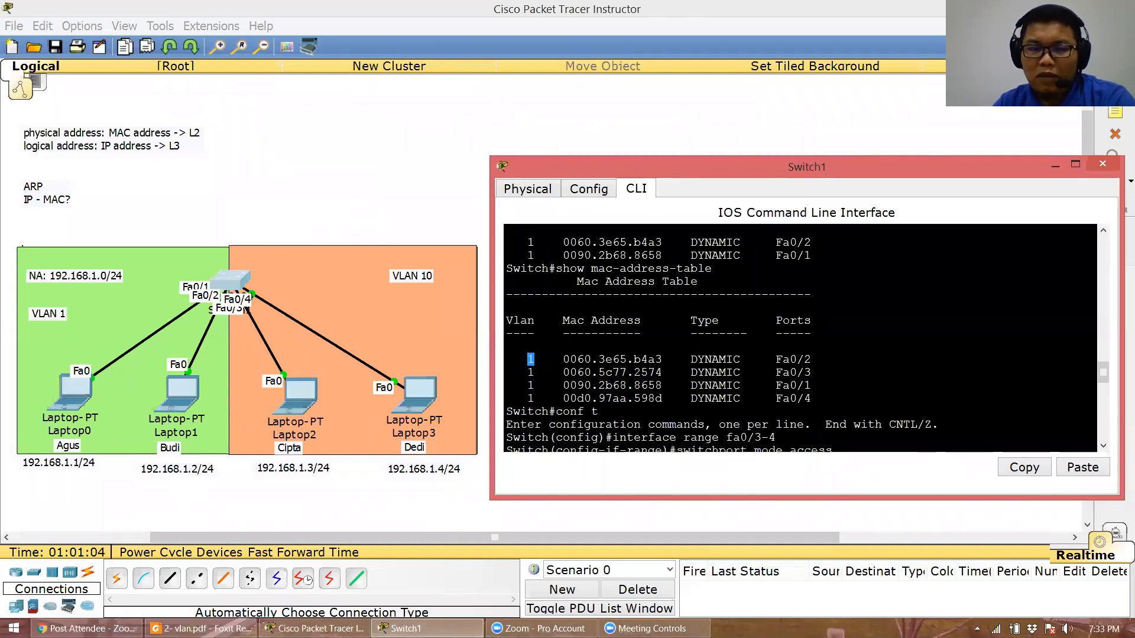
{"action": "left_click_drag", "start_coordinate": [563, 359], "coordinate": [662, 359]}
{"action": "left_click_drag", "start_coordinate": [775, 358], "coordinate": [811, 358]}
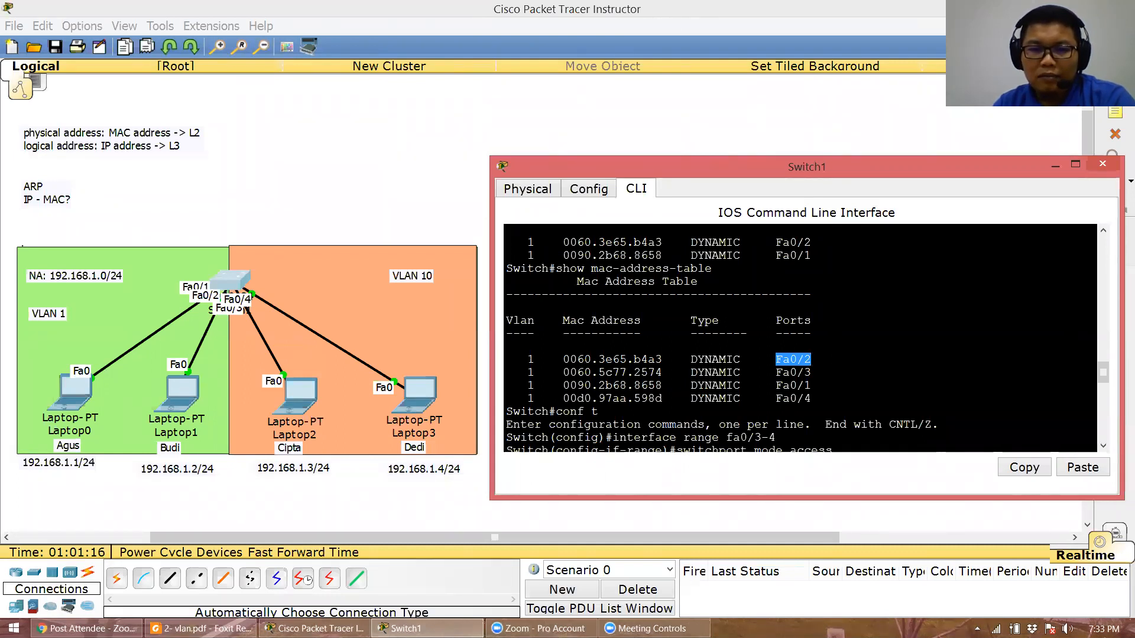
{"action": "double_click", "coordinate": [531, 359]}
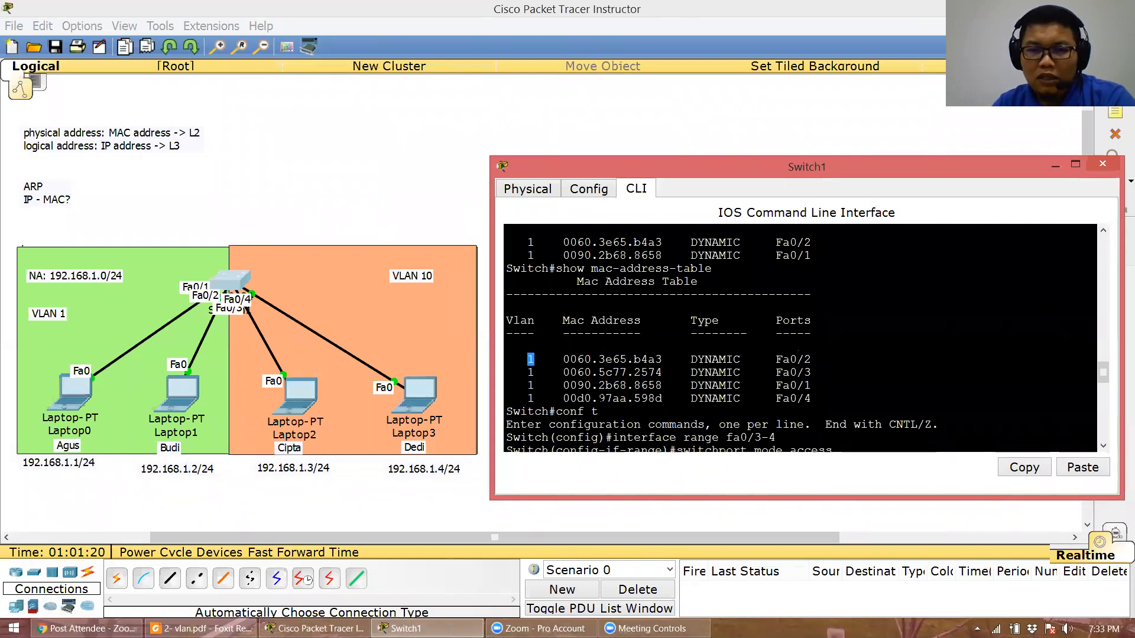
{"action": "left_click_drag", "start_coordinate": [810, 385], "coordinate": [782, 386]}
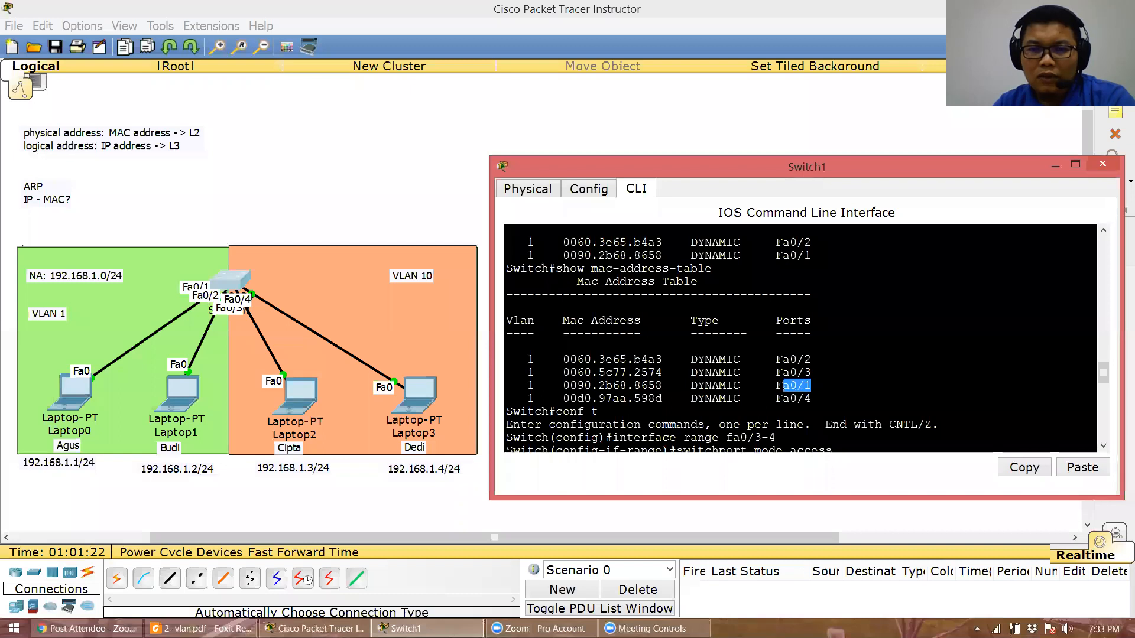
{"action": "left_click", "coordinate": [531, 385]}
{"action": "double_click", "coordinate": [531, 385]}
{"action": "left_click_drag", "start_coordinate": [564, 359], "coordinate": [663, 359]}
{"action": "left_click_drag", "start_coordinate": [776, 359], "coordinate": [811, 359]}
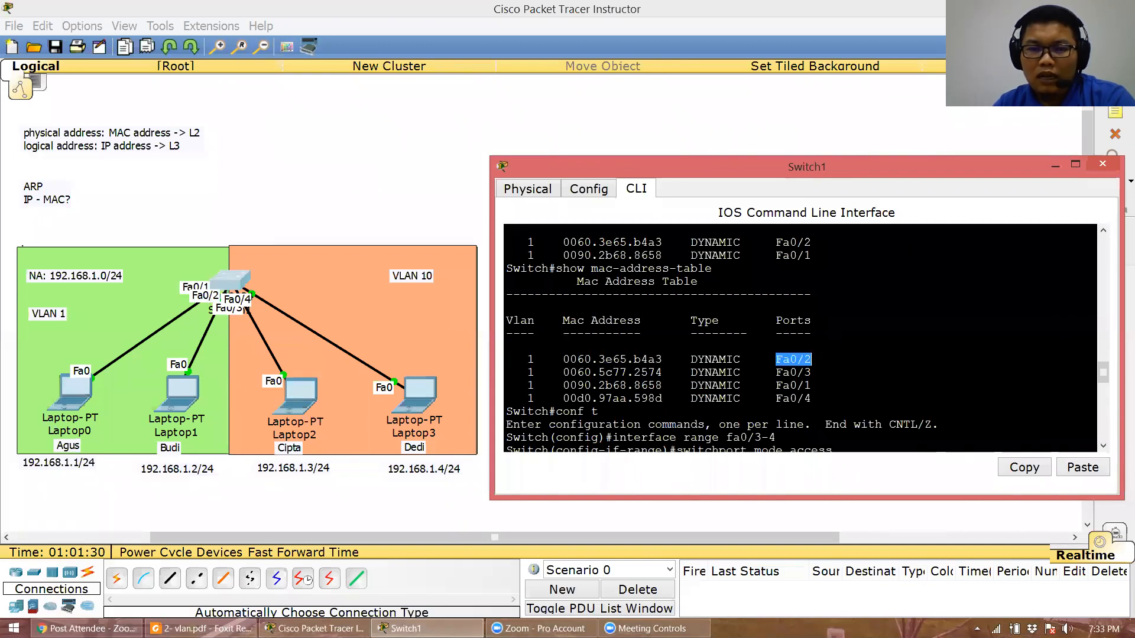
{"action": "double_click", "coordinate": [531, 359]}
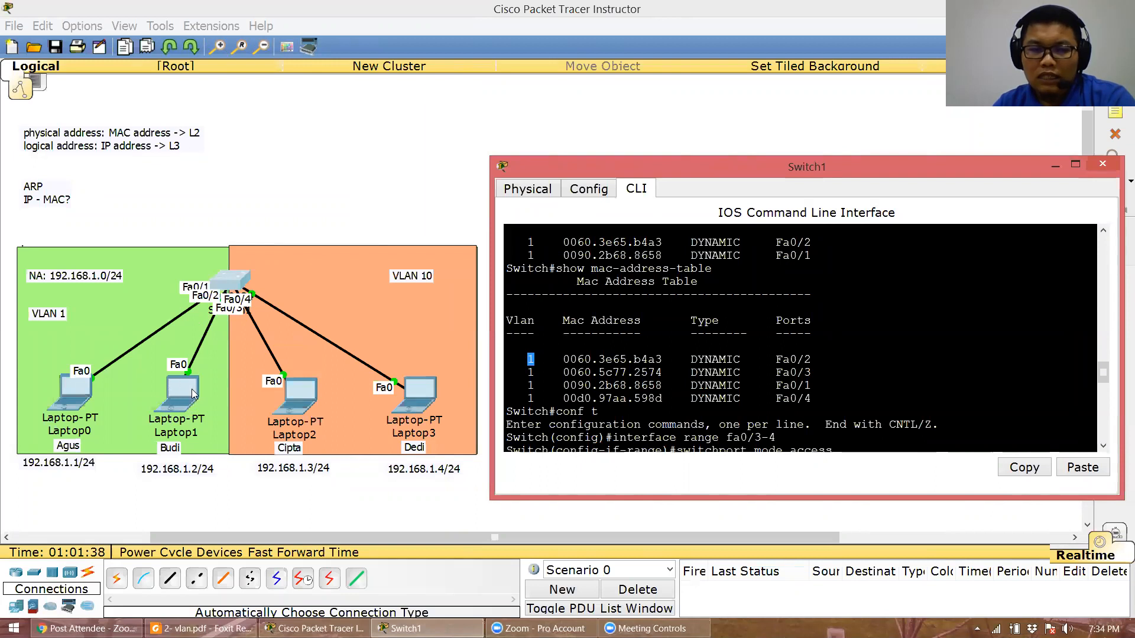
Enter privileged mode in the switch CLI with enable and list the MAC table with show mac-address-table
{"action": "left_click", "coordinate": [613, 324]}
{"action": "scroll", "coordinate": [613, 324], "scroll_direction": "down", "scroll_amount": 7}
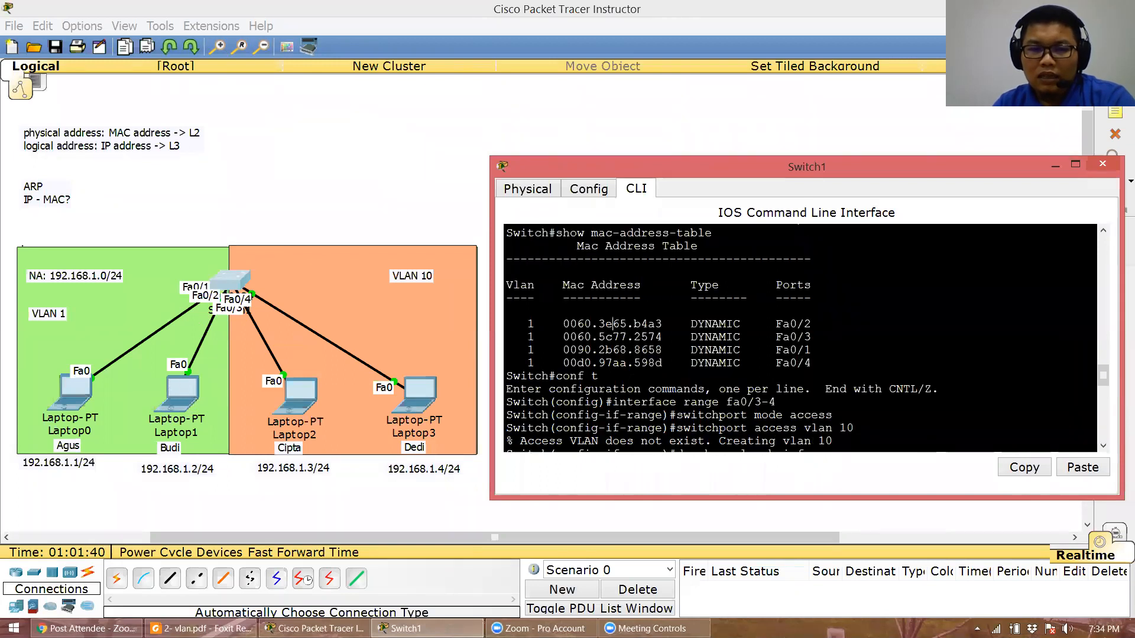
{"action": "scroll", "coordinate": [613, 324], "scroll_direction": "down", "scroll_amount": 8}
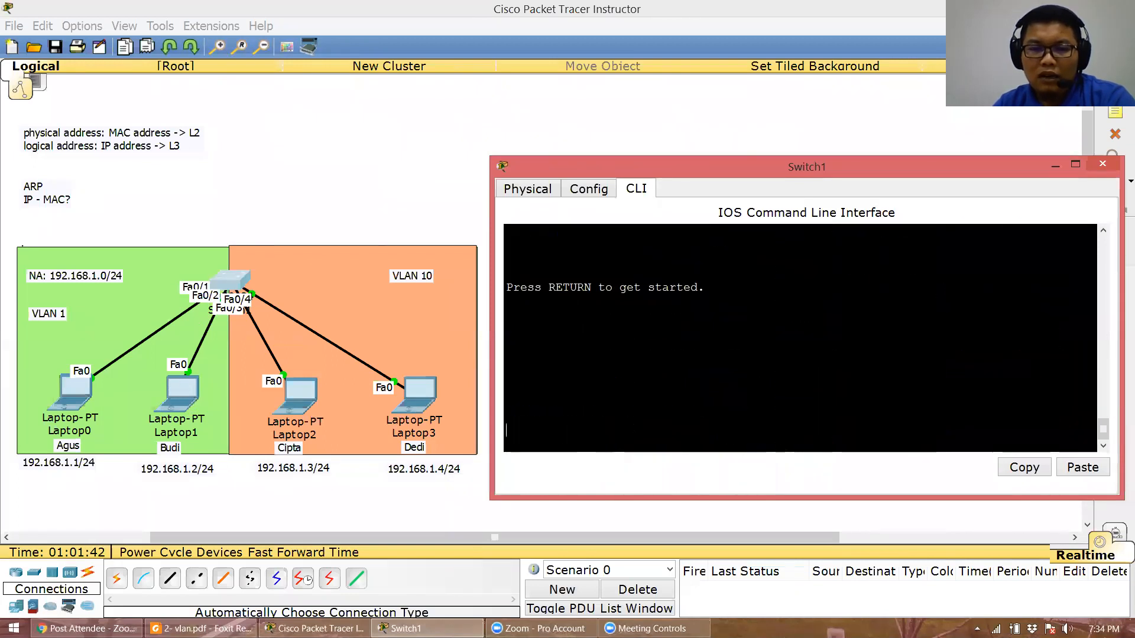
{"action": "key", "text": "Return"}
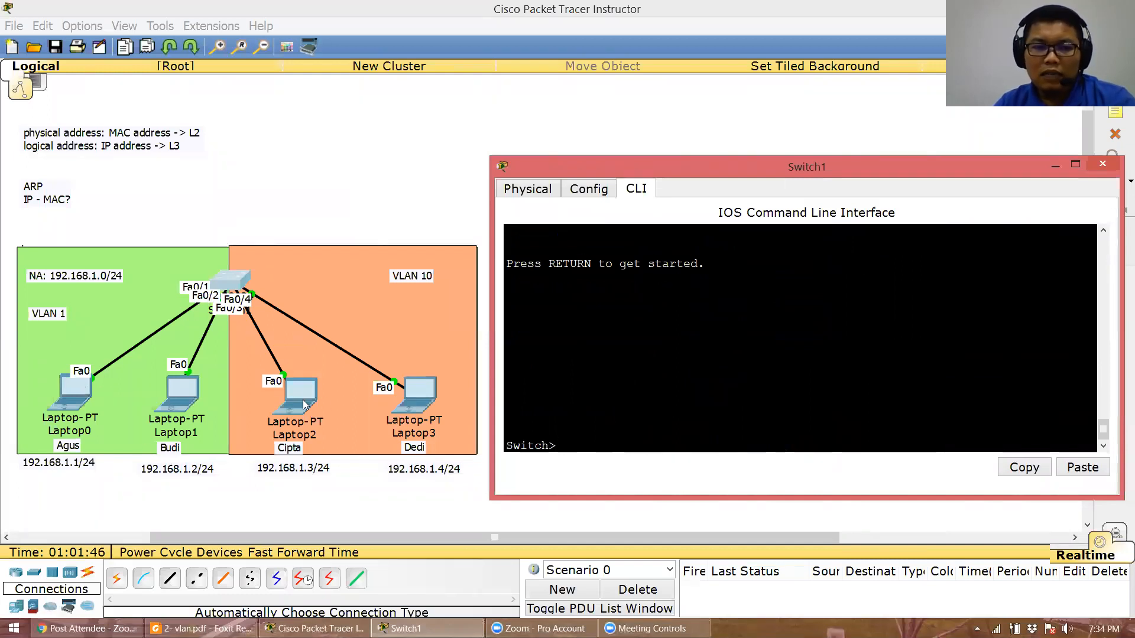
{"action": "type", "text": "enable"}
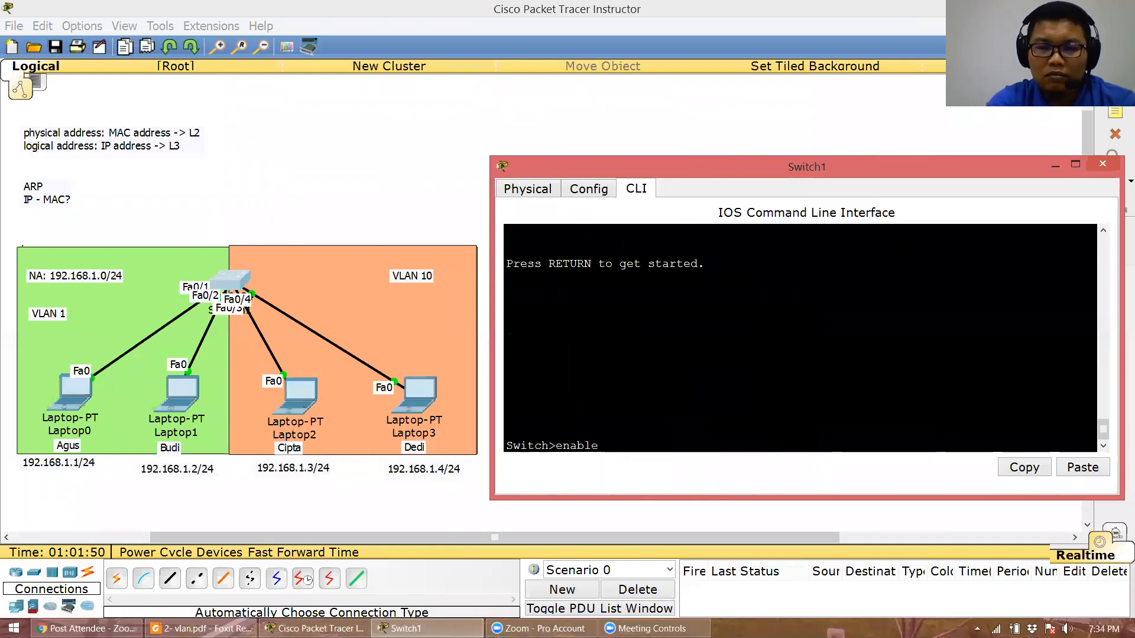
{"action": "key", "text": "Return"}
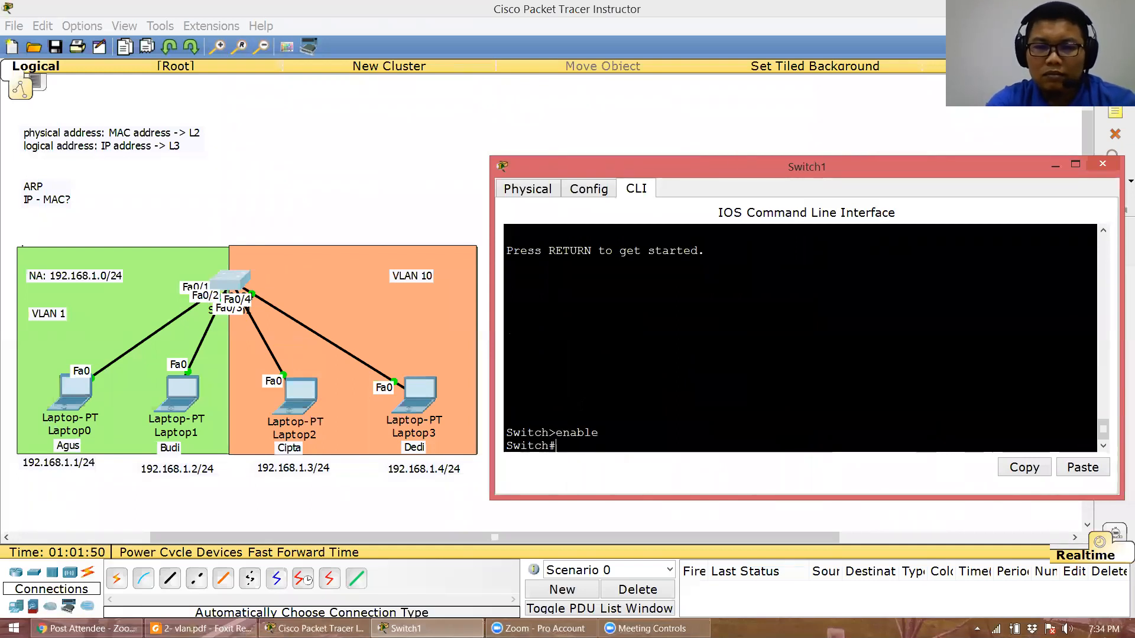
{"action": "type", "text": "show m"}
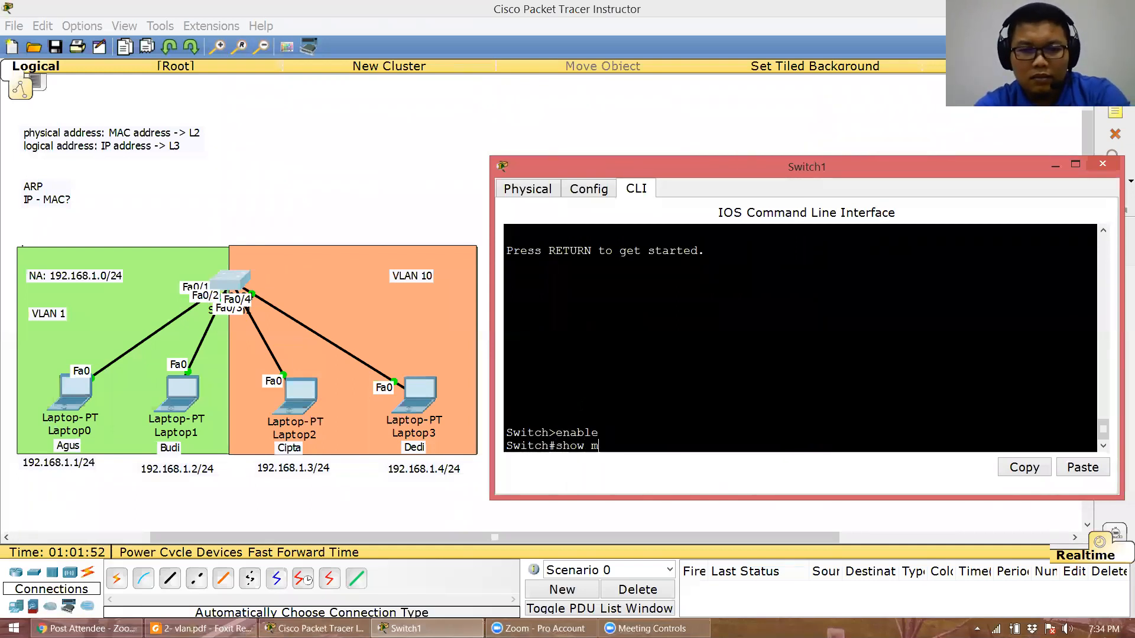
{"action": "type", "text": "ac-address"}
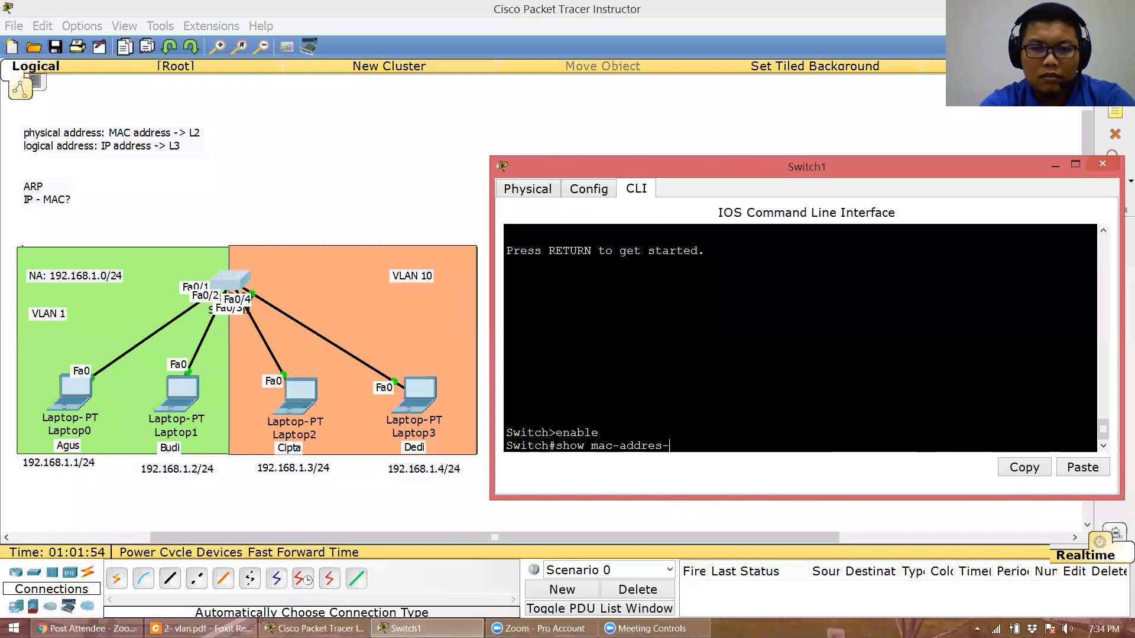
{"action": "type", "text": "-table"}
{"action": "key", "text": "Return"}
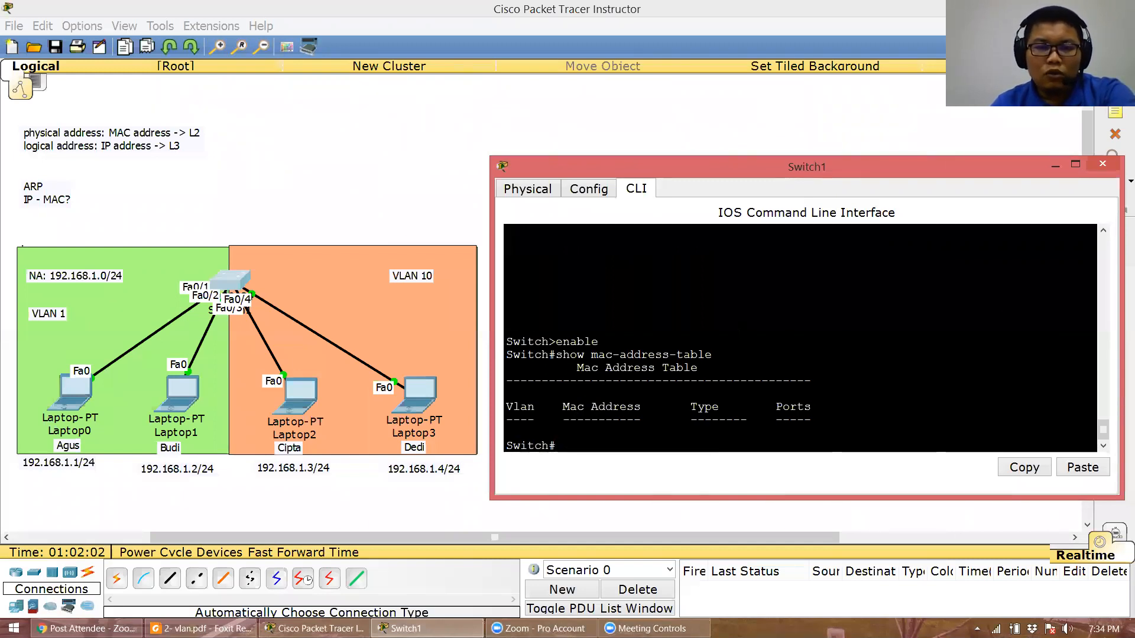
Review the four entries of the MAC table listed before the VLAN 10 configuration, and return to the current prompt
{"action": "scroll", "coordinate": [800, 338], "scroll_direction": "up", "scroll_amount": 8}
{"action": "scroll", "coordinate": [801, 339], "scroll_direction": "up", "scroll_amount": 10}
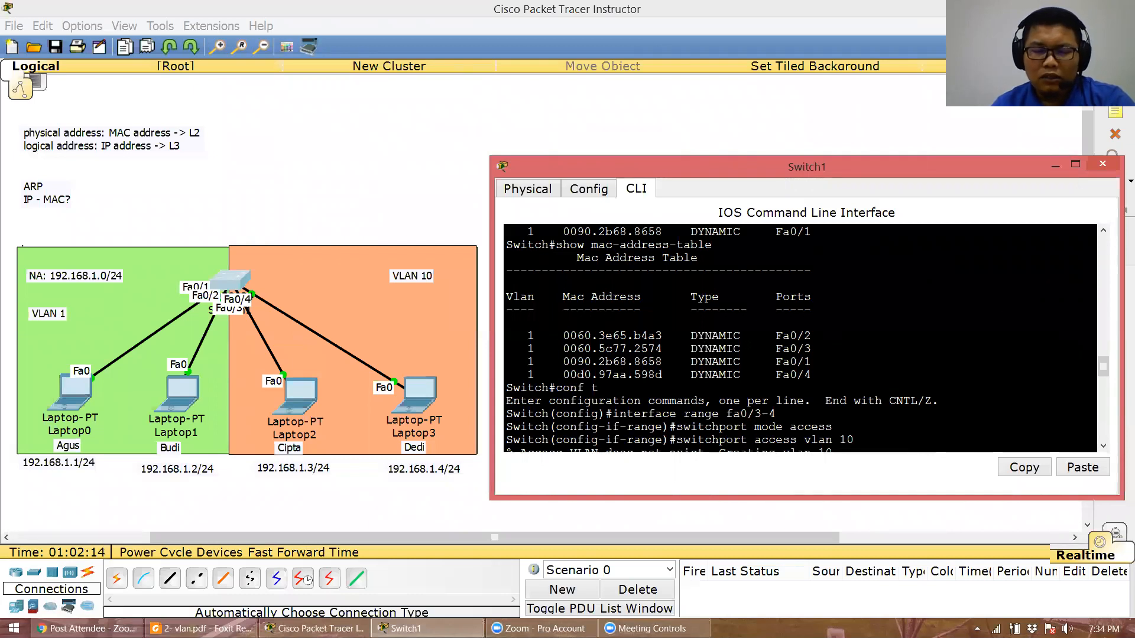
{"action": "left_click_drag", "start_coordinate": [812, 375], "coordinate": [502, 331]}
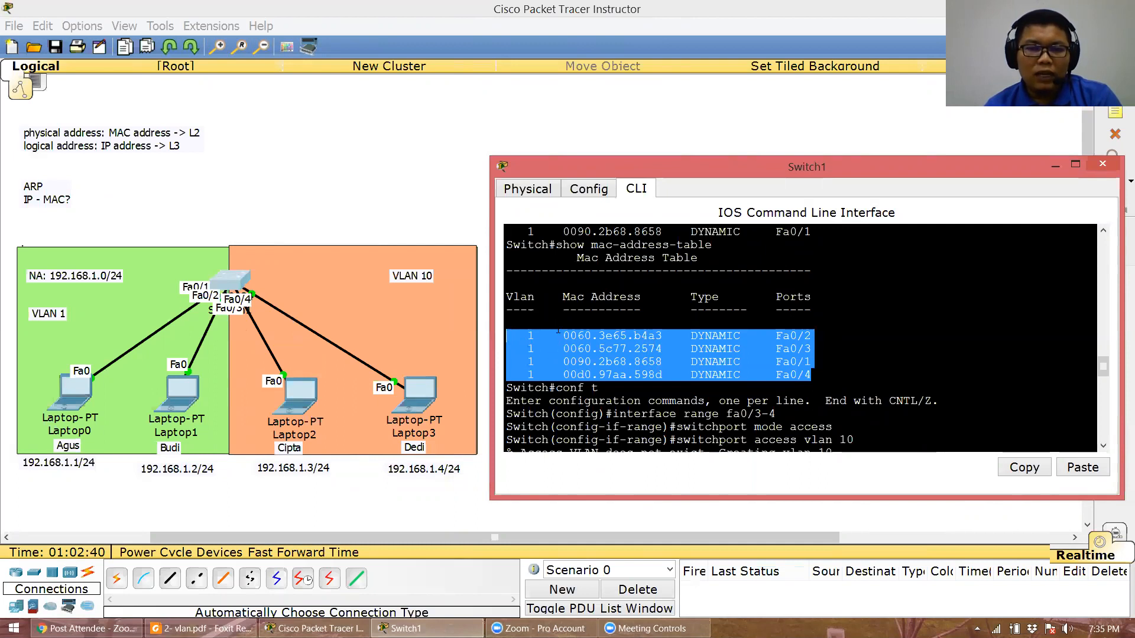
{"action": "left_click_drag", "start_coordinate": [813, 376], "coordinate": [498, 336]}
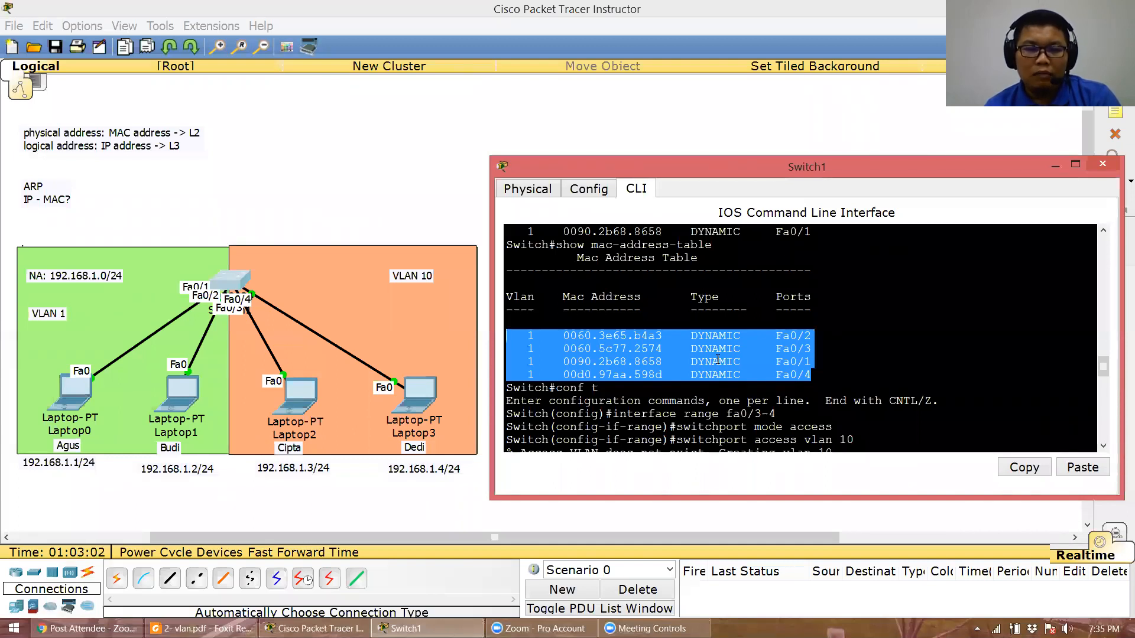
{"action": "left_click", "coordinate": [828, 362]}
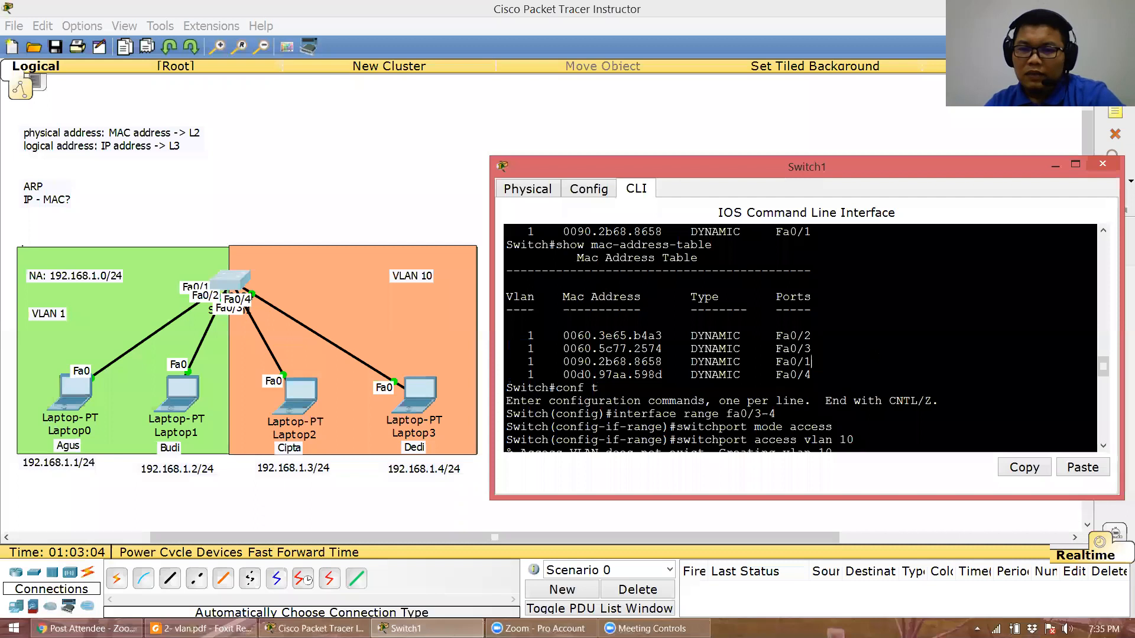
{"action": "scroll", "coordinate": [827, 362], "scroll_direction": "down", "scroll_amount": 11}
{"action": "scroll", "coordinate": [800, 338], "scroll_direction": "down", "scroll_amount": 6}
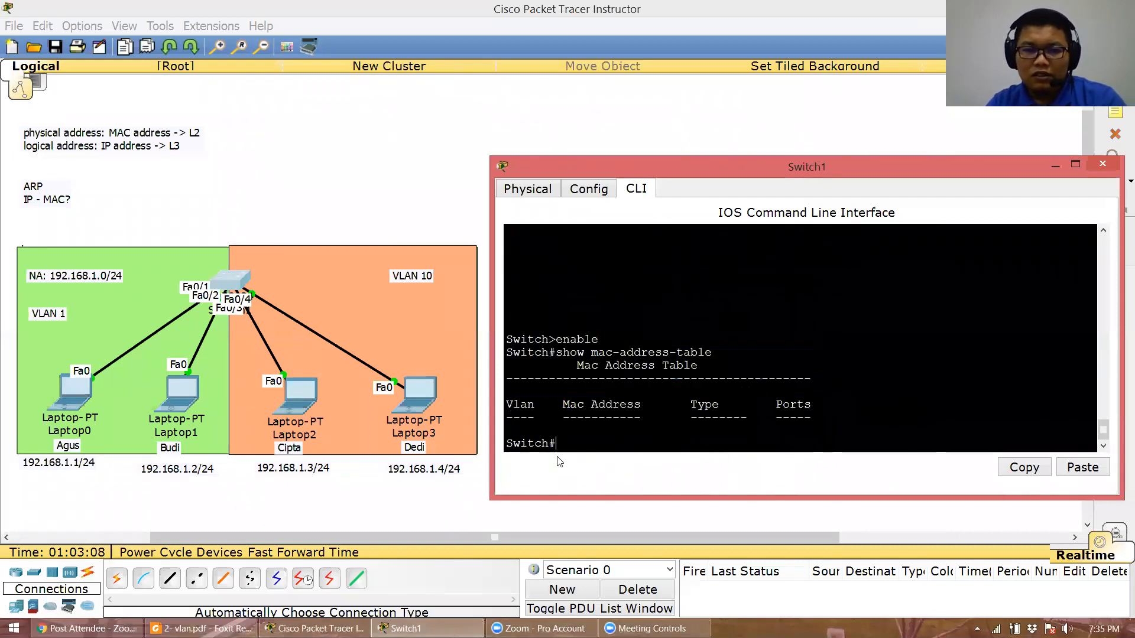
Send simple PDUs from Laptop0 to Laptop1 and from Laptop2 to Laptop3 to generate traffic within each VLAN
{"action": "left_click", "coordinate": [446, 512]}
{"action": "left_click", "coordinate": [1115, 231]}
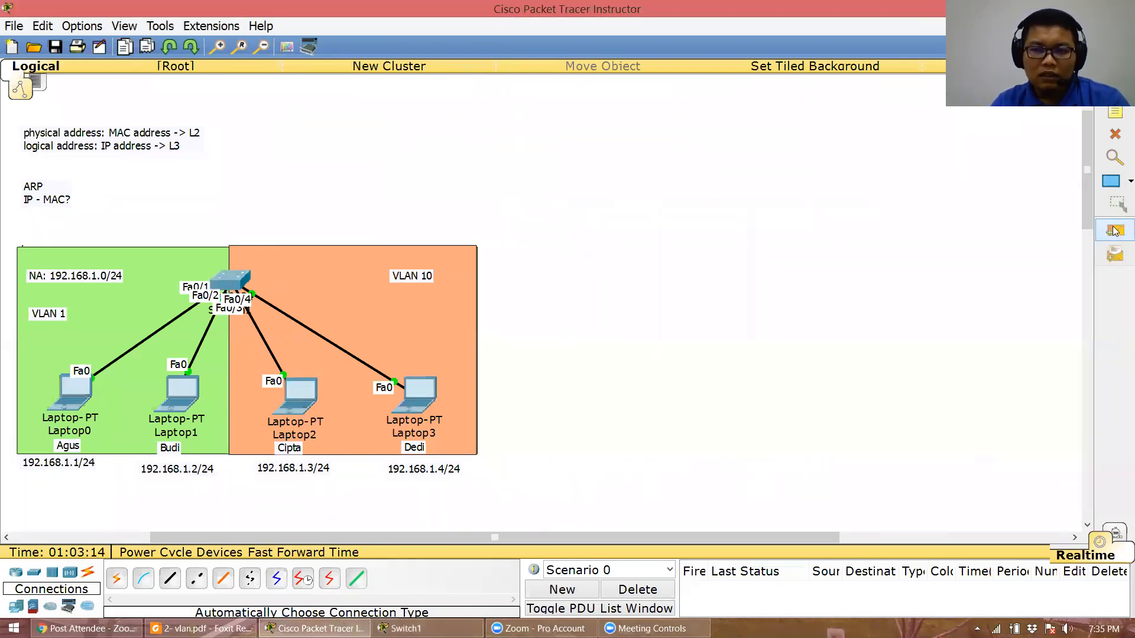
{"action": "left_click", "coordinate": [74, 391]}
{"action": "left_click", "coordinate": [181, 391]}
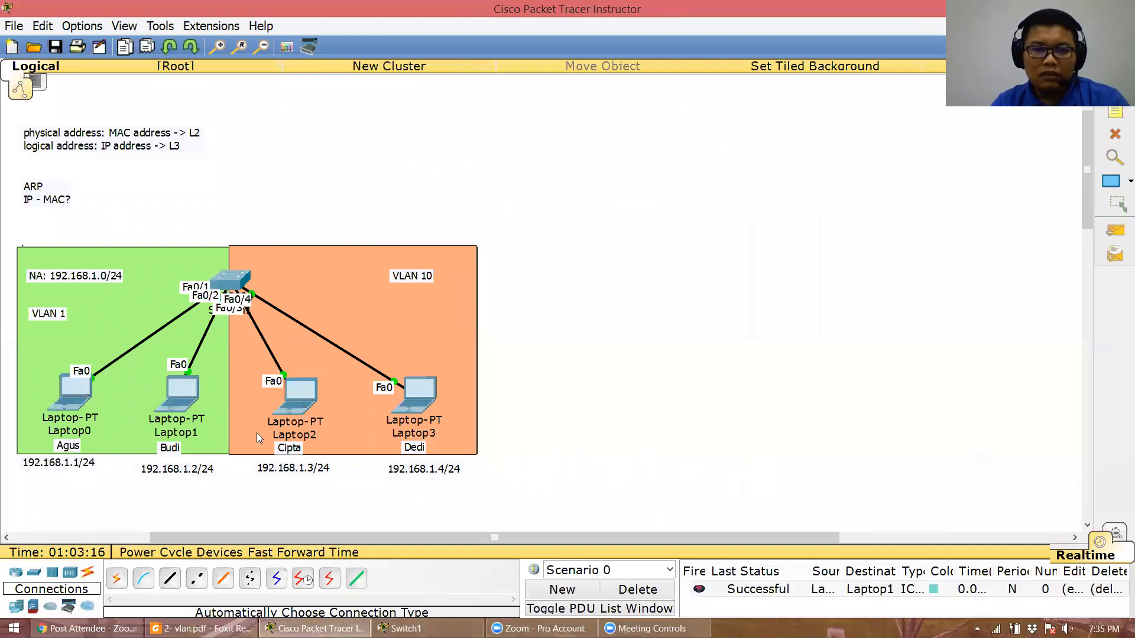
{"action": "left_click", "coordinate": [1114, 231]}
{"action": "left_click", "coordinate": [298, 403]}
{"action": "left_click", "coordinate": [425, 400]}
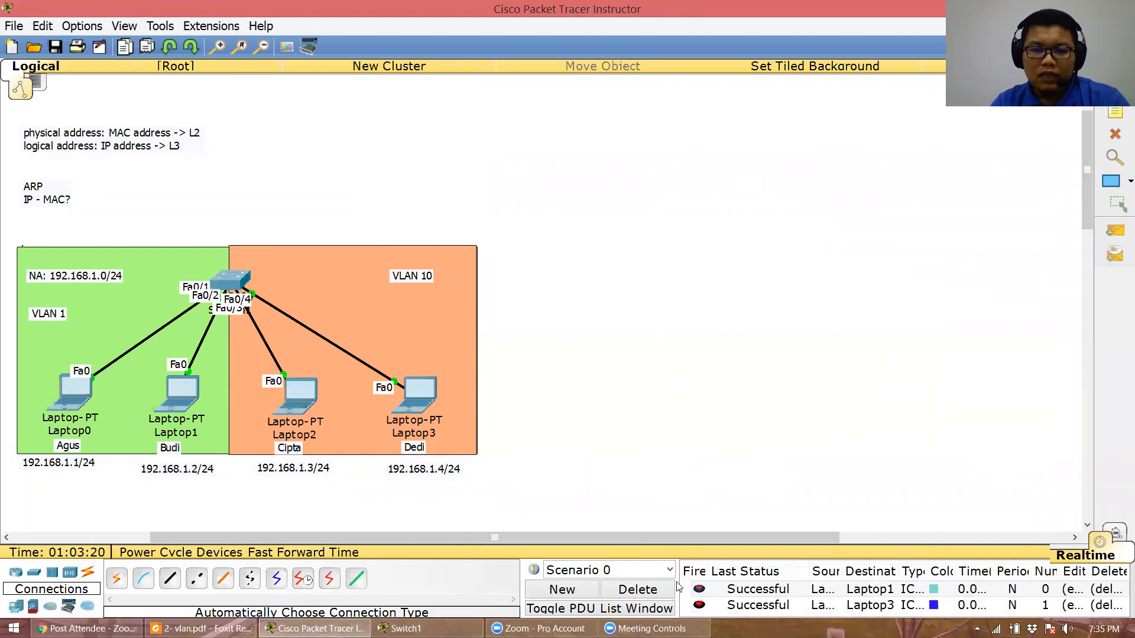
Rerun show mac-address-table in the switch CLI and examine the VLAN 1 entries on Fa0/1 and Fa0/2
{"action": "left_click", "coordinate": [243, 278]}
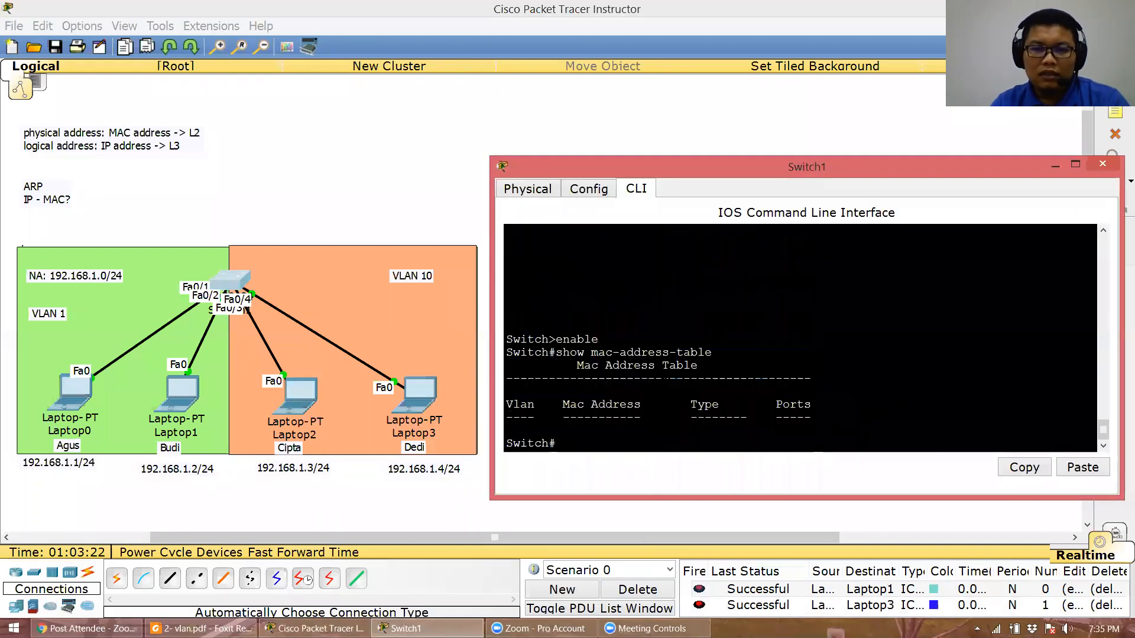
{"action": "key", "text": "Up"}
{"action": "key", "text": "Return"}
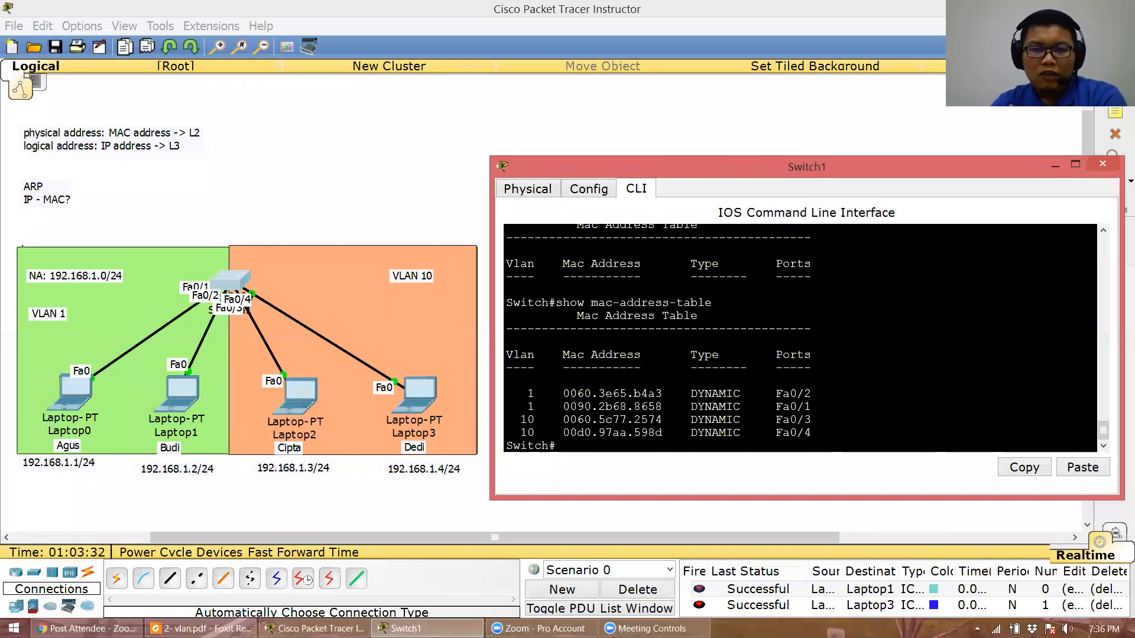
{"action": "left_click_drag", "start_coordinate": [811, 407], "coordinate": [776, 407]}
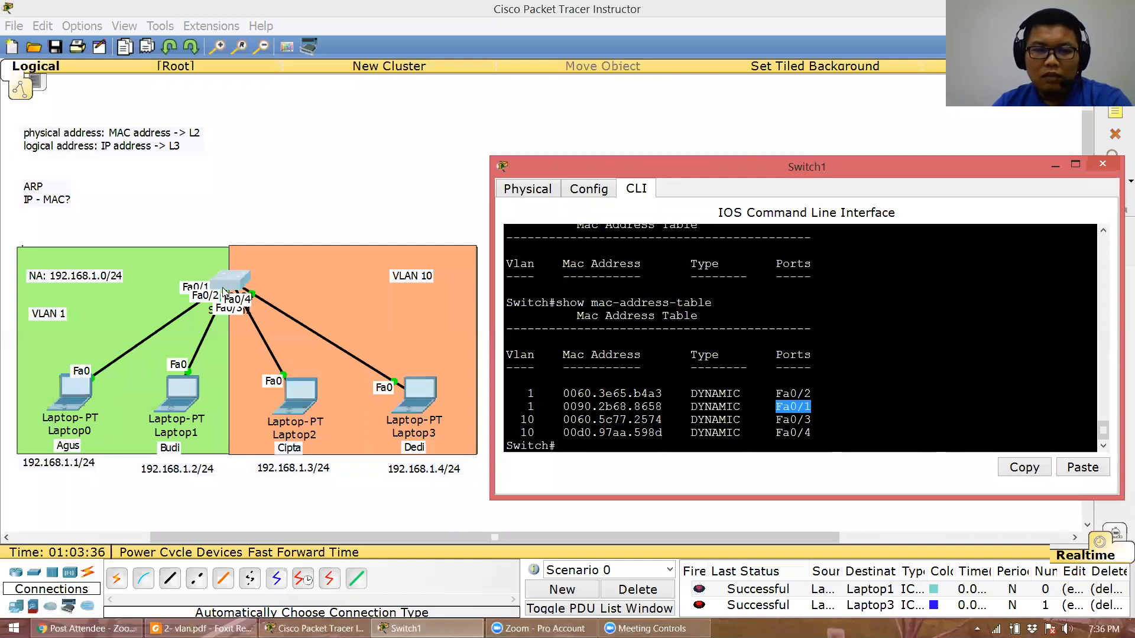
{"action": "left_click", "coordinate": [649, 423]}
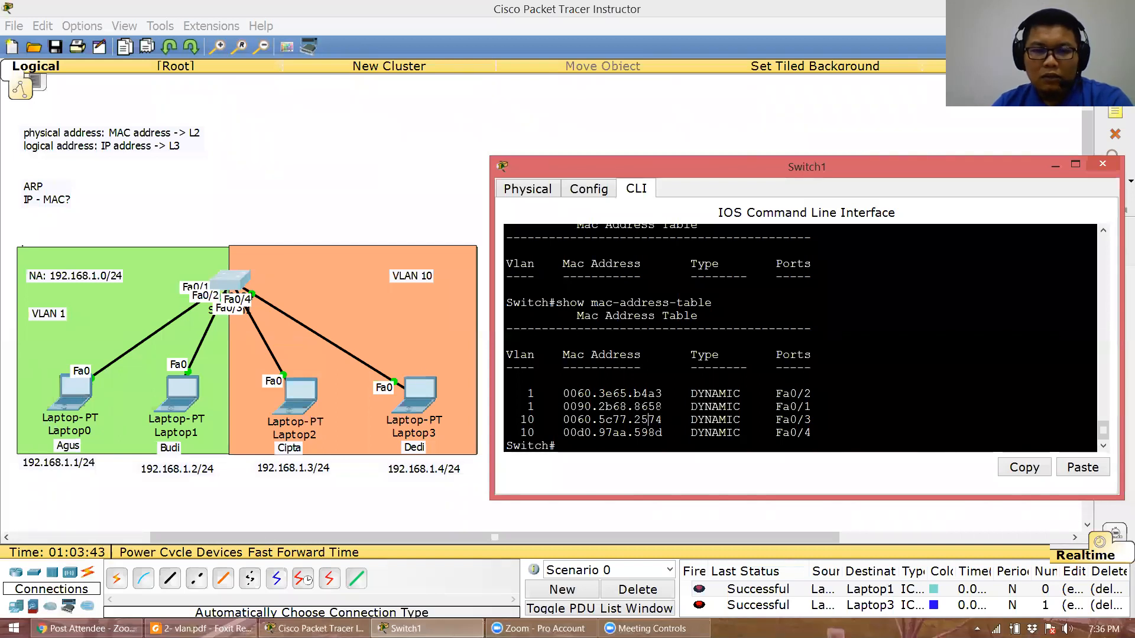
{"action": "left_click_drag", "start_coordinate": [814, 407], "coordinate": [504, 394]}
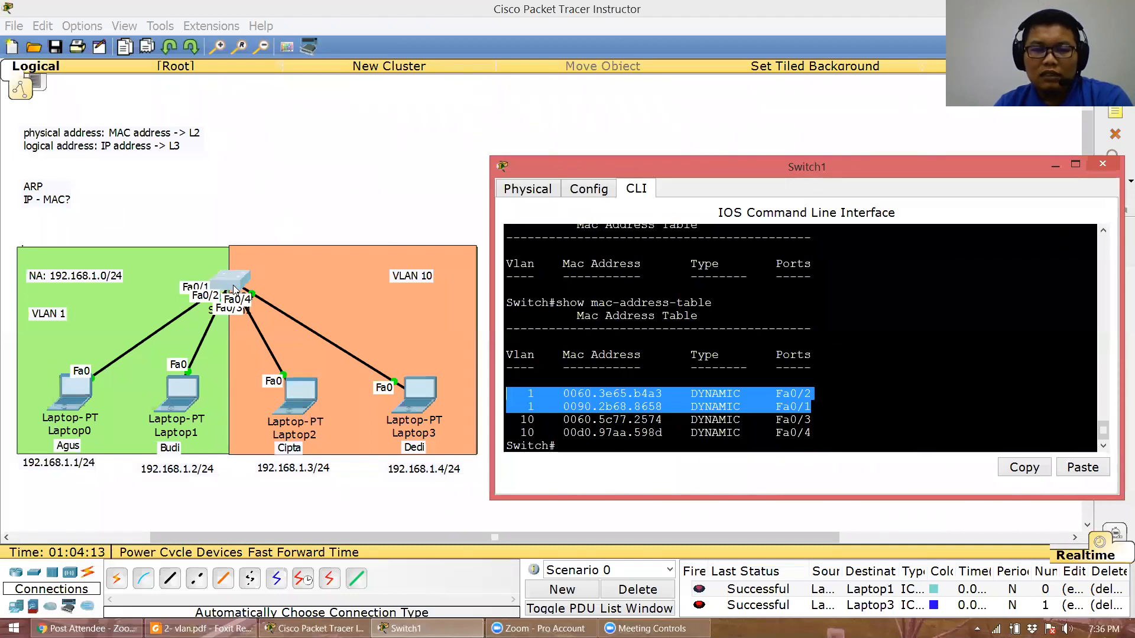
{"action": "left_click", "coordinate": [606, 406]}
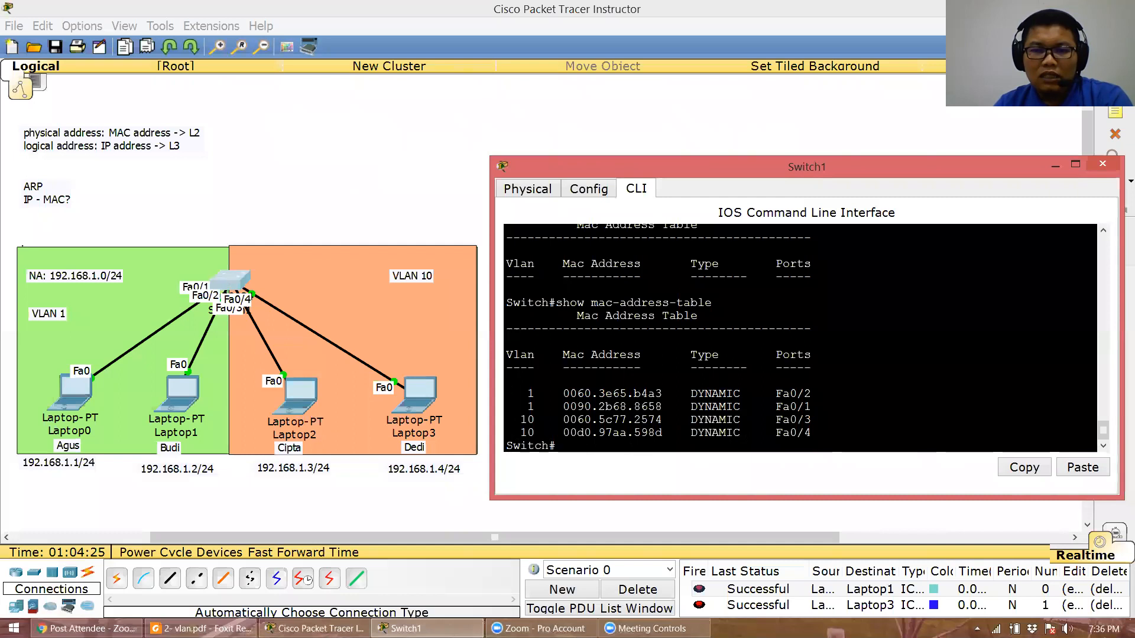
Examine the MAC addresses, ports and VLAN number of the Fa0/3 and Fa0/4 entries in the MAC table
{"action": "left_click_drag", "start_coordinate": [548, 433], "coordinate": [816, 420]}
{"action": "left_click", "coordinate": [611, 427]}
{"action": "triple_click", "coordinate": [610, 423]}
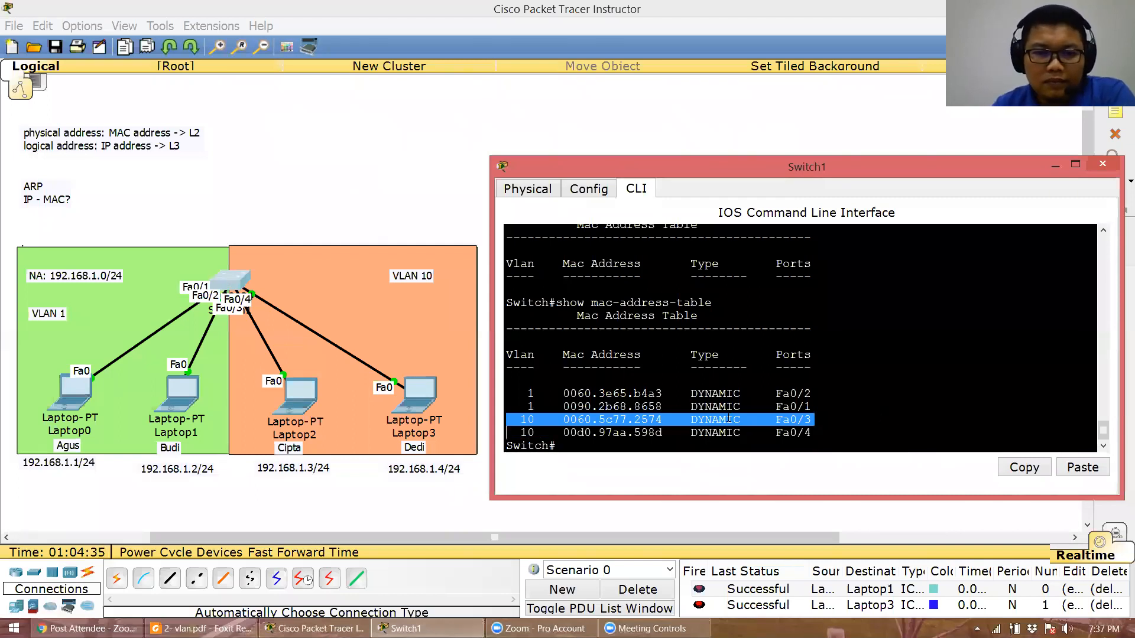
{"action": "left_click", "coordinate": [635, 420]}
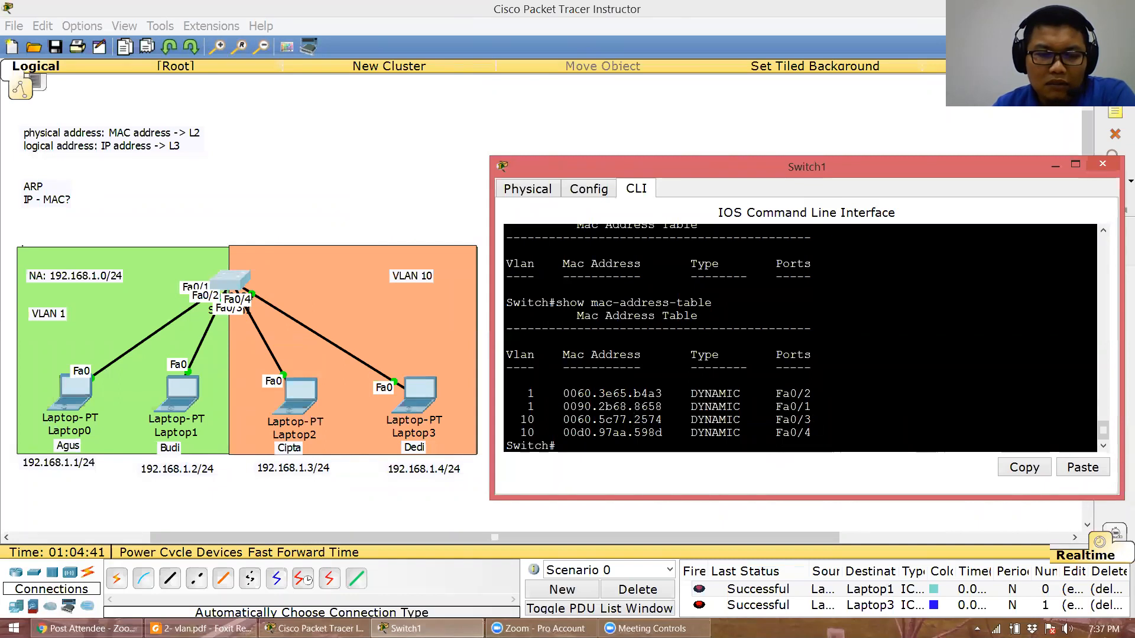
{"action": "double_click", "coordinate": [527, 420]}
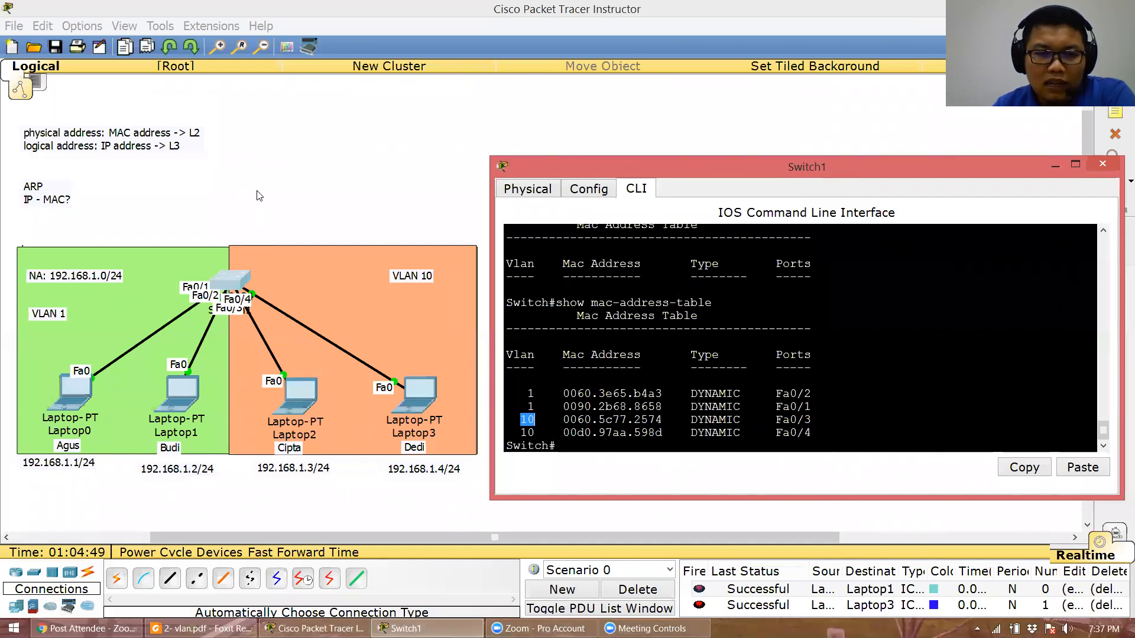
Place a 2950-24 switch above the existing switch, link the two with an automatically chosen cable, and align the new switch
{"action": "left_click", "coordinate": [33, 573]}
{"action": "left_click", "coordinate": [117, 578]}
{"action": "left_click", "coordinate": [242, 175]}
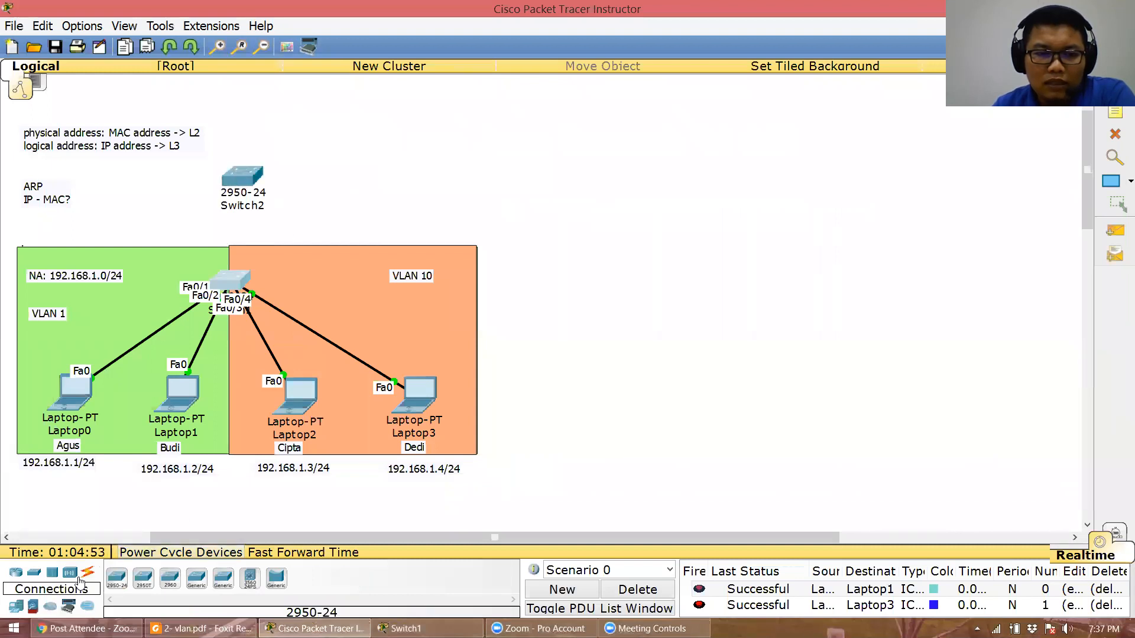
{"action": "left_click", "coordinate": [87, 572]}
{"action": "left_click", "coordinate": [116, 578]}
{"action": "left_click", "coordinate": [248, 178]}
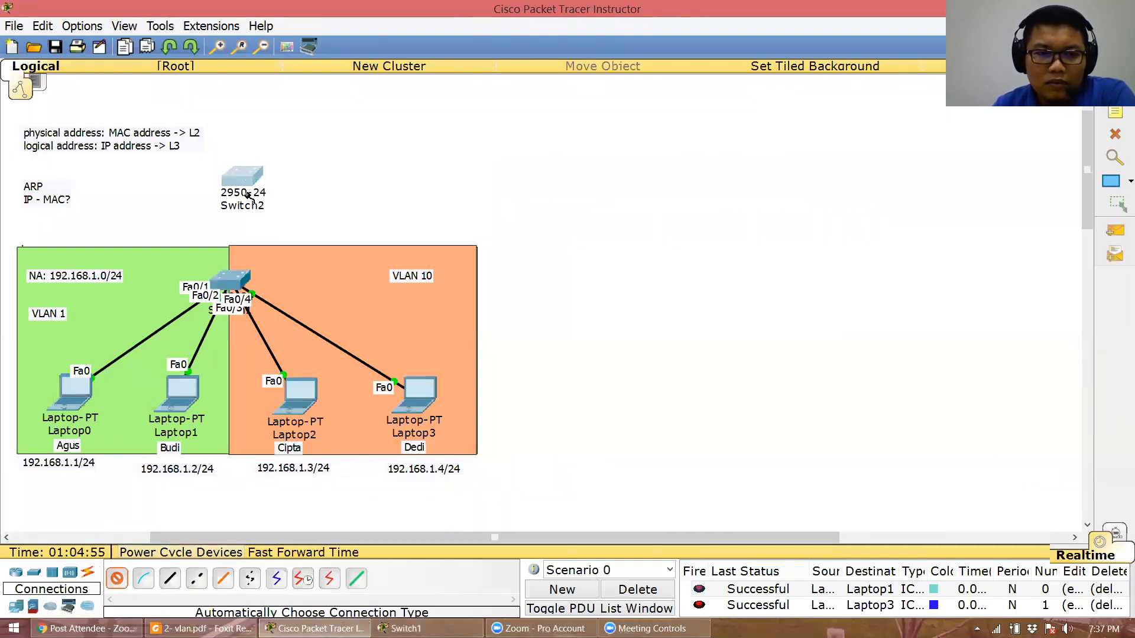
{"action": "left_click", "coordinate": [234, 277]}
{"action": "left_click_drag", "start_coordinate": [233, 180], "coordinate": [226, 180]}
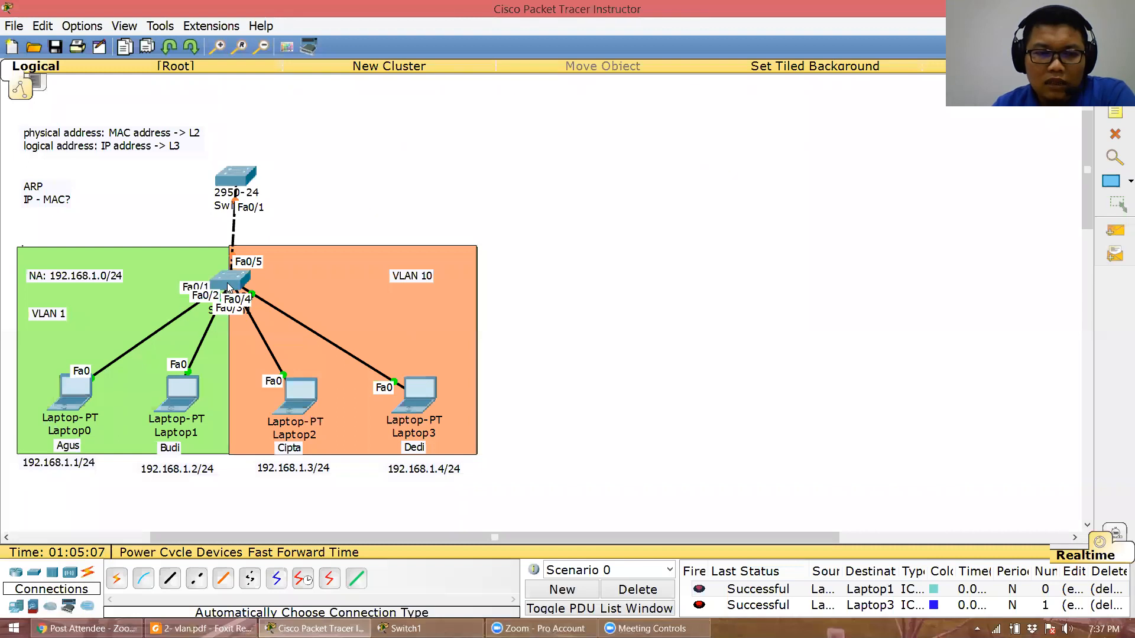
Place an 1841 router above the new 2950-24 switch, link them with an automatically chosen cable, and adjust the switch's position
{"action": "mouse_move", "coordinate": [238, 285]}
{"action": "left_click", "coordinate": [15, 572]}
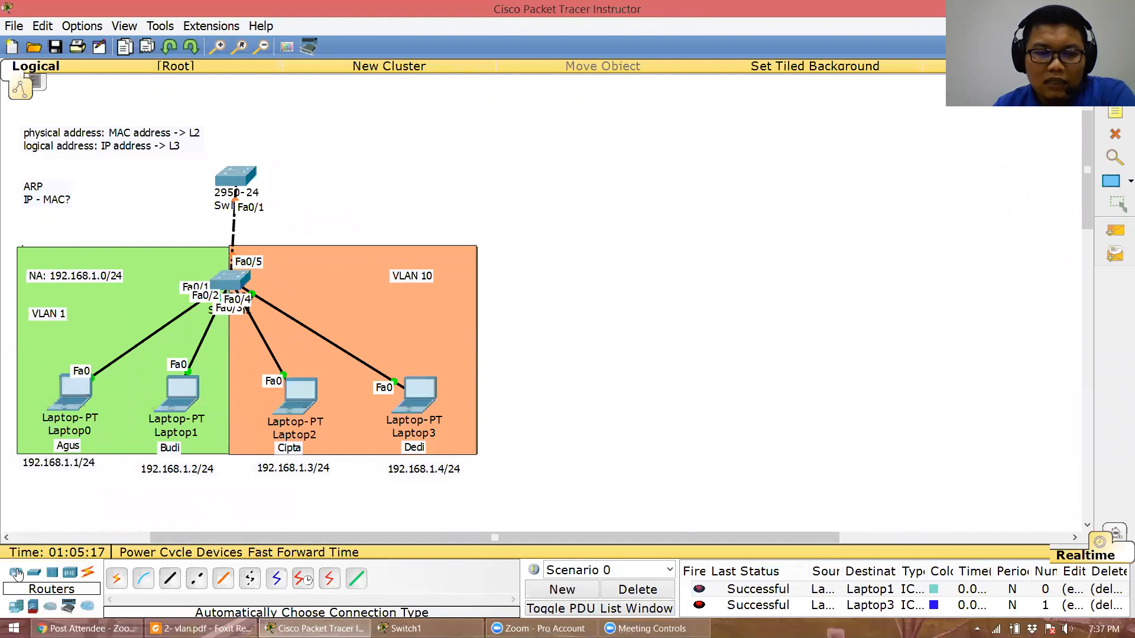
{"action": "left_click", "coordinate": [116, 578]}
{"action": "left_click", "coordinate": [247, 105]}
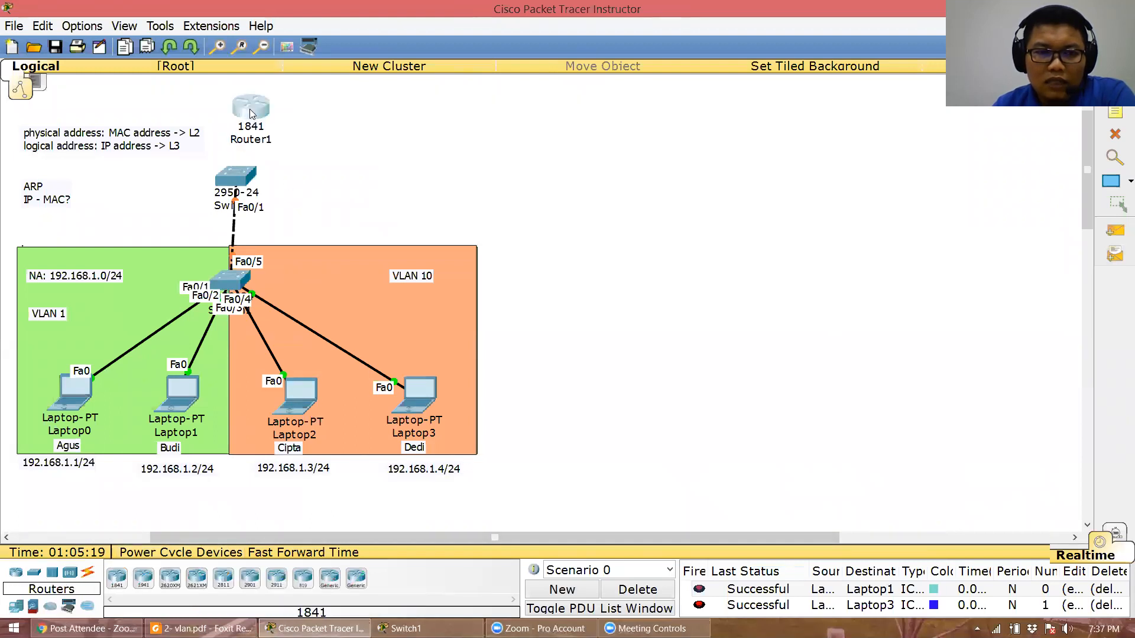
{"action": "left_click", "coordinate": [87, 572]}
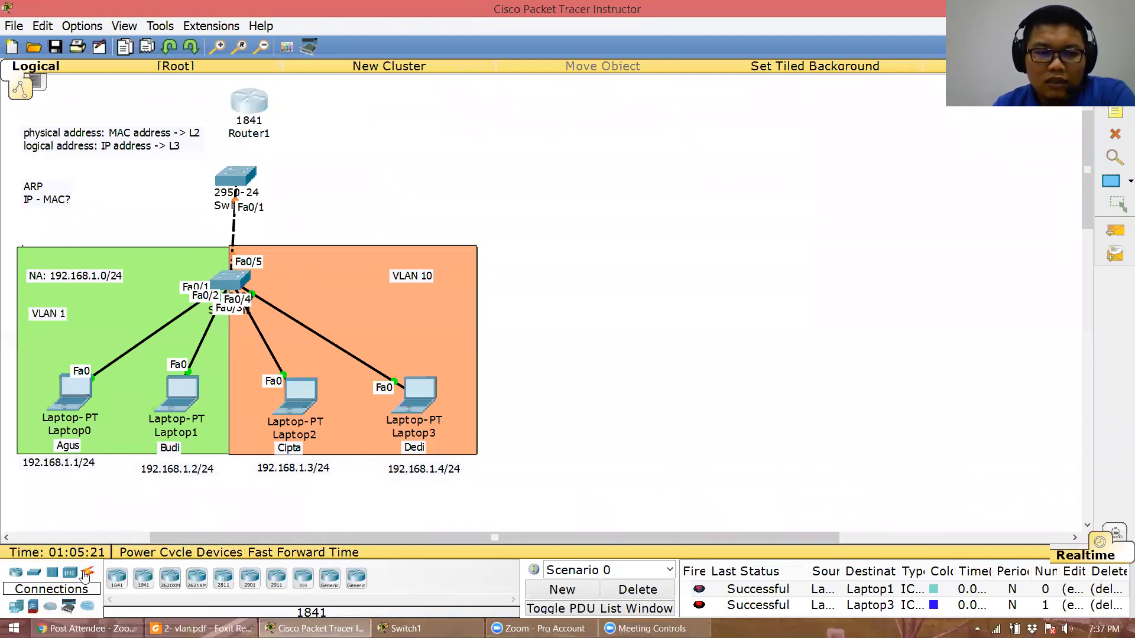
{"action": "left_click", "coordinate": [116, 578]}
{"action": "left_click", "coordinate": [235, 193]}
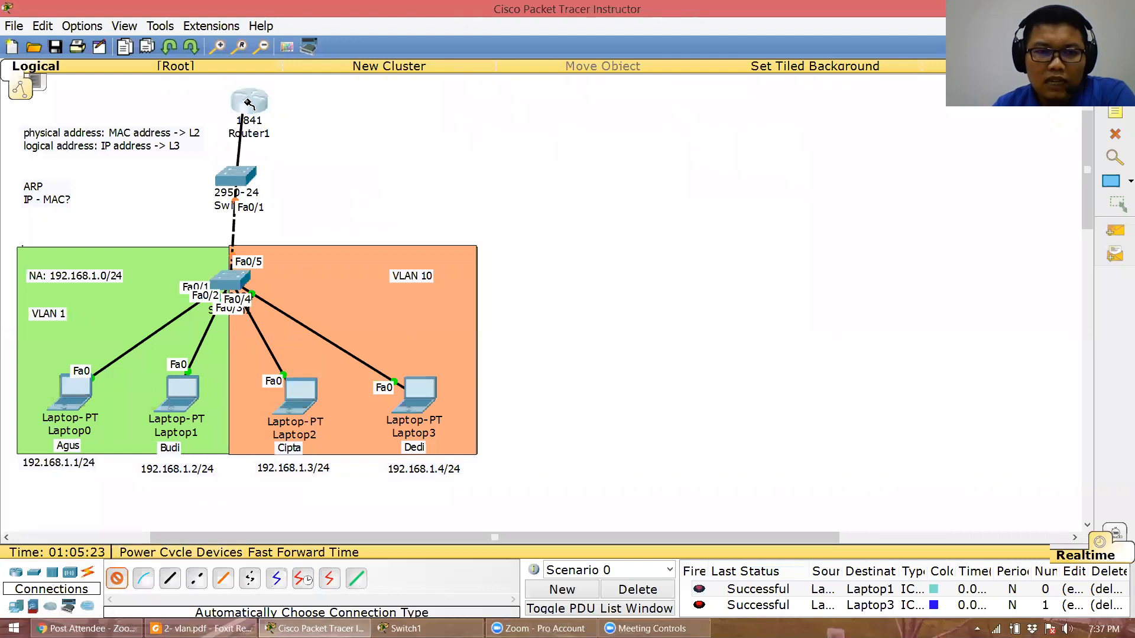
{"action": "left_click", "coordinate": [247, 102]}
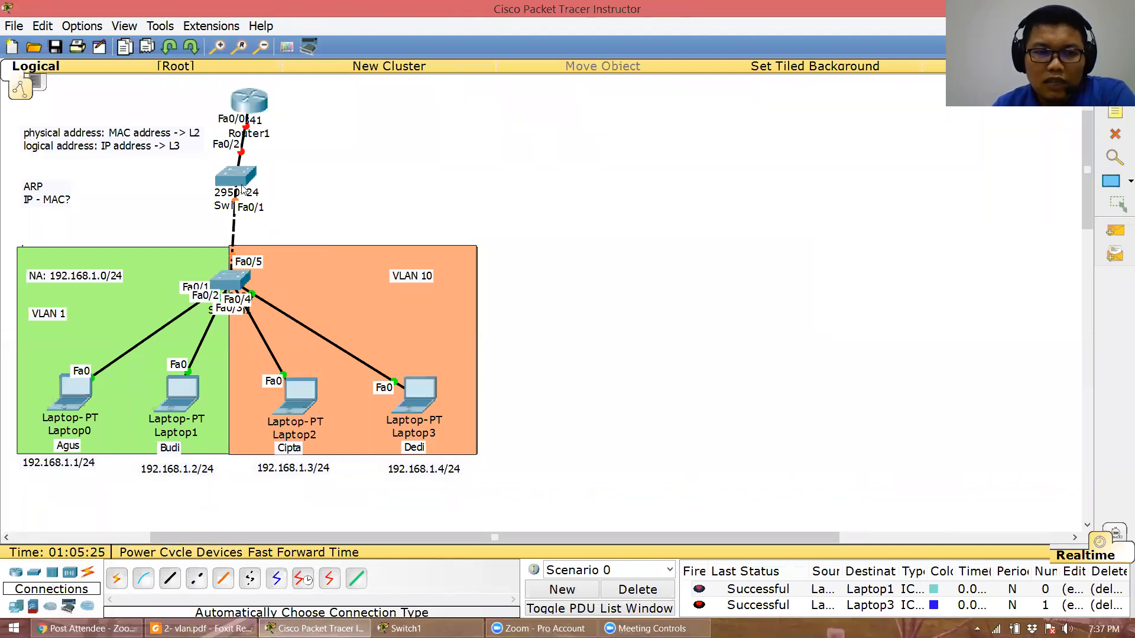
{"action": "left_click_drag", "start_coordinate": [246, 177], "coordinate": [247, 182]}
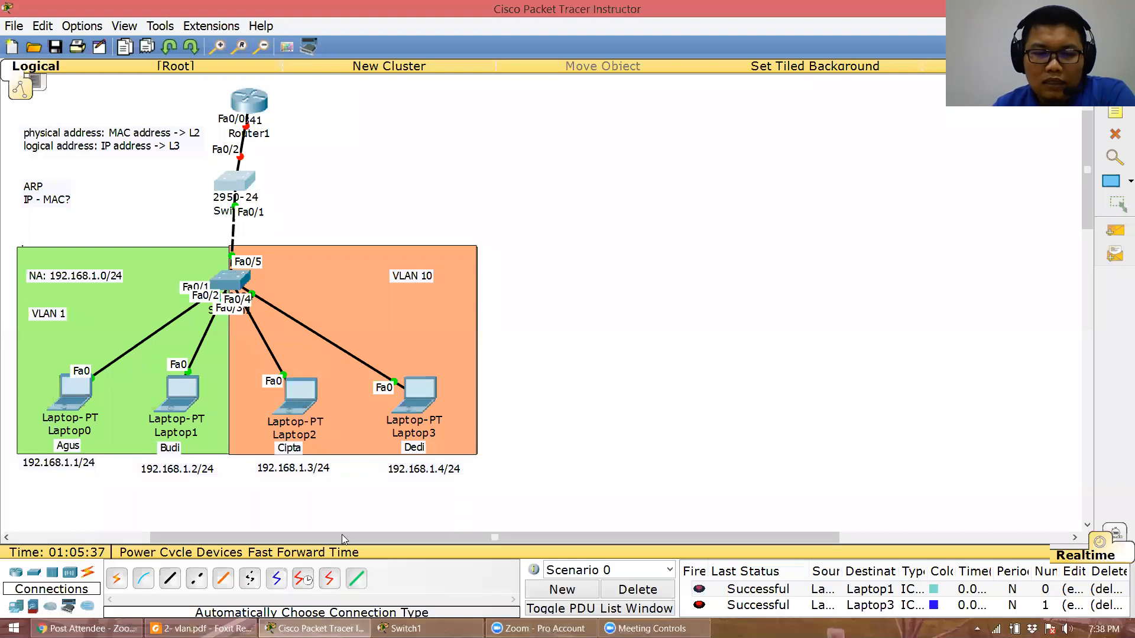
Delete the added 2950-24 switch and 1841 router together with their links from the topology
{"action": "left_click", "coordinate": [407, 629]}
{"action": "left_click", "coordinate": [406, 628]}
{"action": "left_click", "coordinate": [1115, 136]}
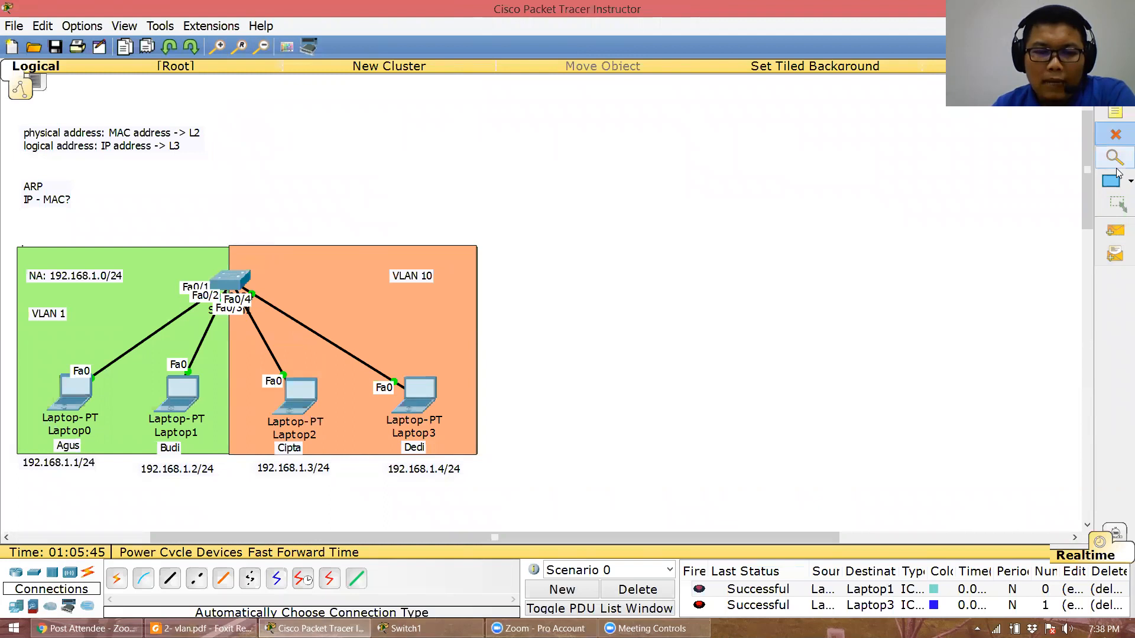
Delete the current PDU scenario and send a simple PDU from Laptop0 to Laptop2
{"action": "left_click", "coordinate": [425, 628]}
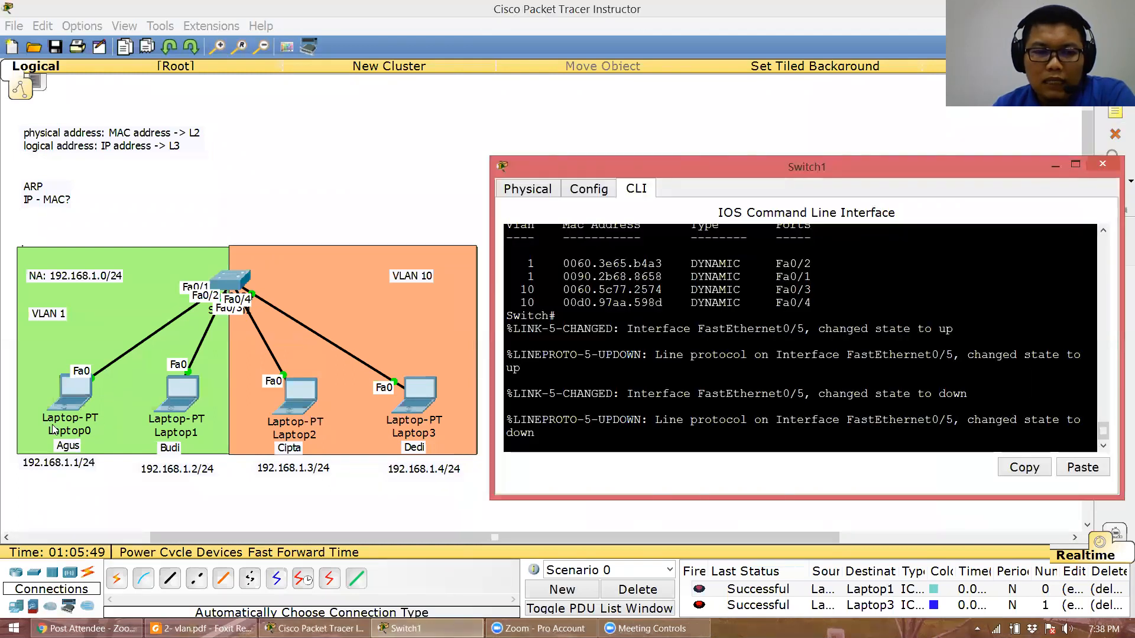
{"action": "left_click", "coordinate": [638, 589]}
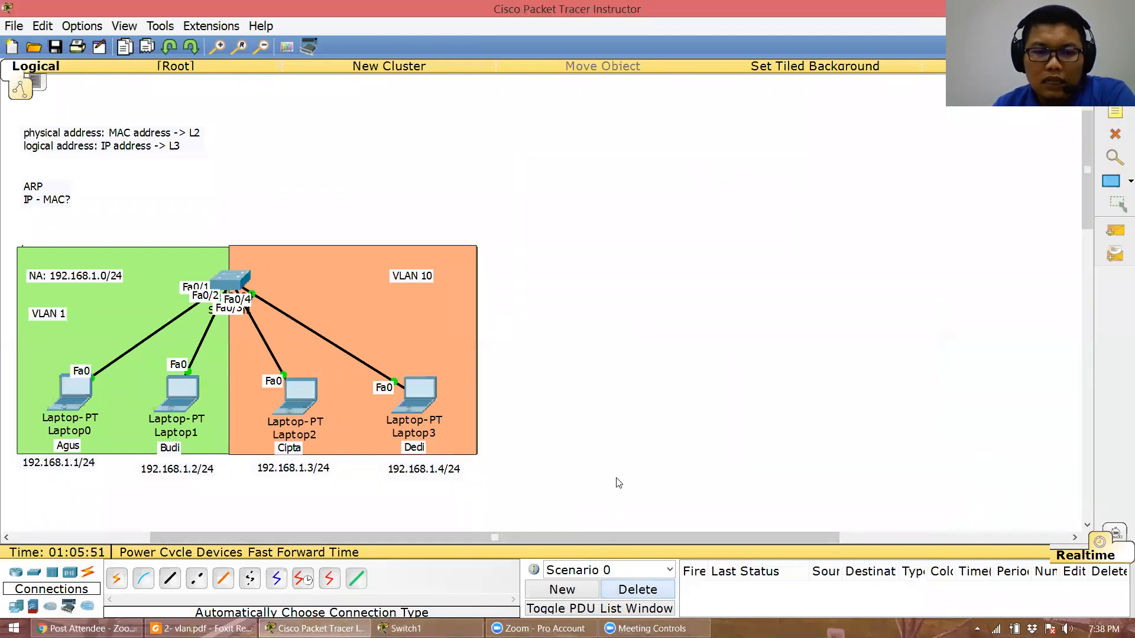
{"action": "left_click", "coordinate": [1114, 230]}
{"action": "left_click", "coordinate": [70, 396]}
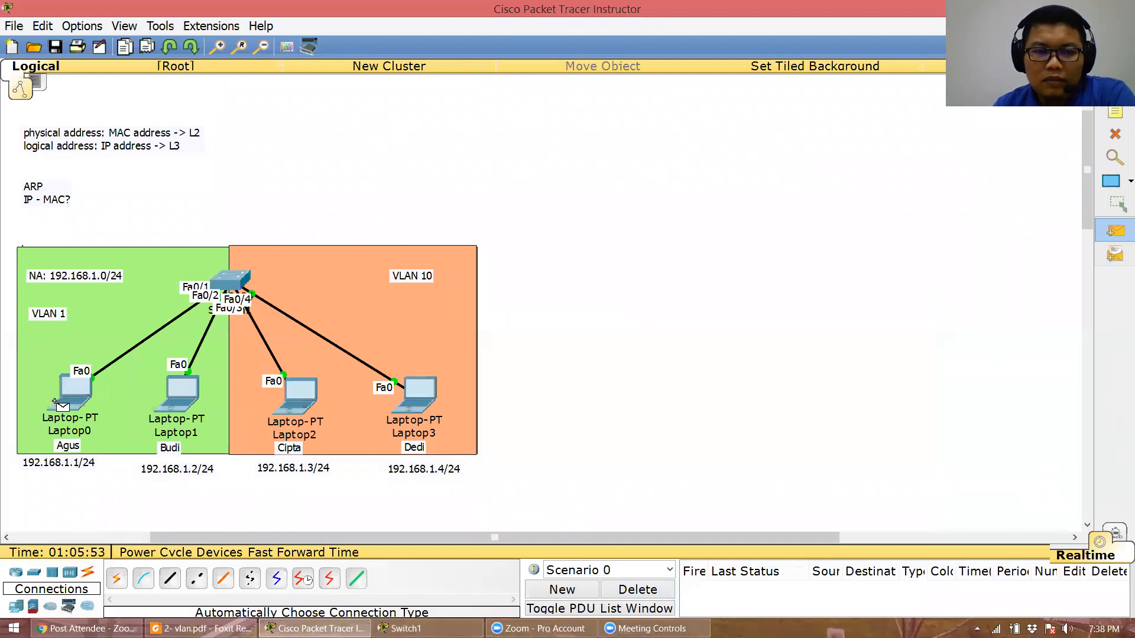
{"action": "left_click", "coordinate": [310, 401]}
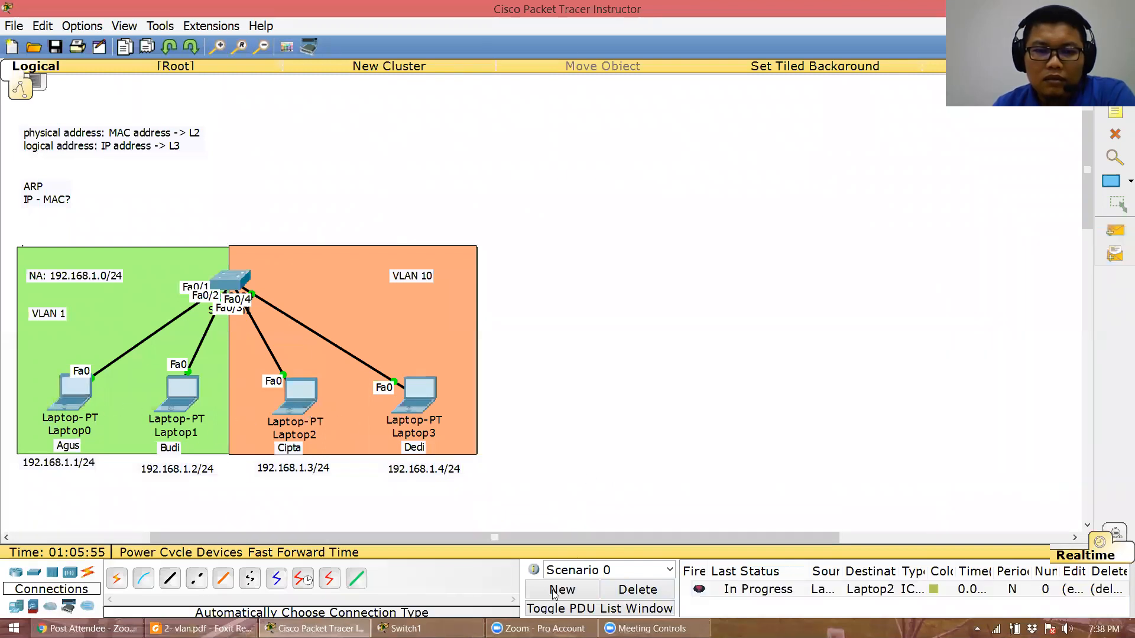
Review the VLAN, MAC address and port entries of the MAC table in Switch1's CLI, and switch to the VLAN PDF
{"action": "left_click", "coordinate": [408, 628]}
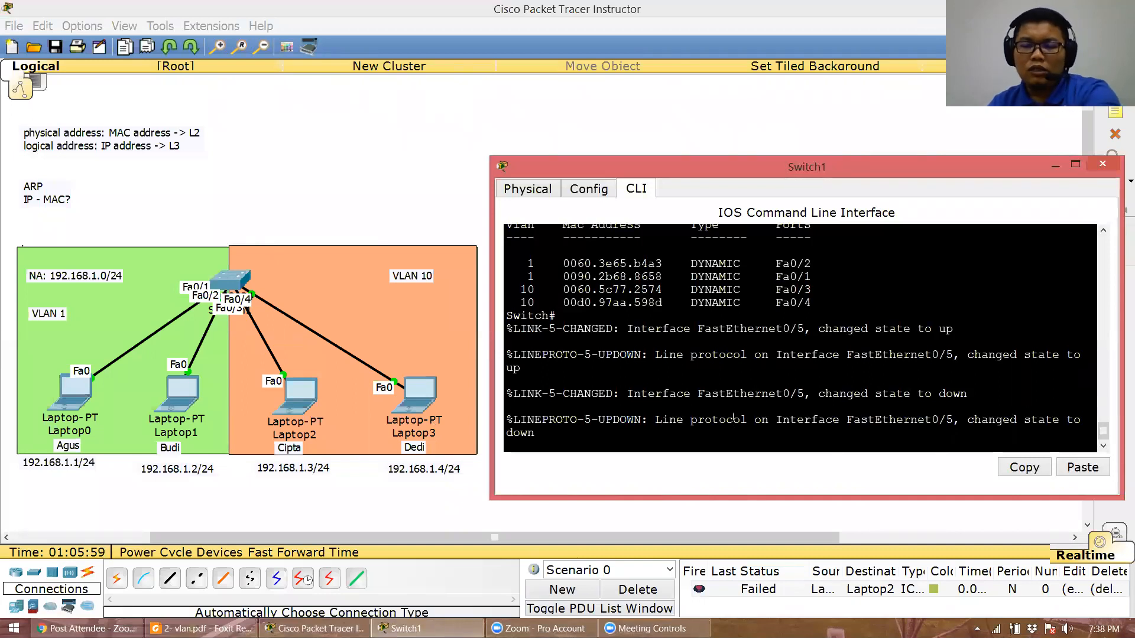
{"action": "key", "text": "Return"}
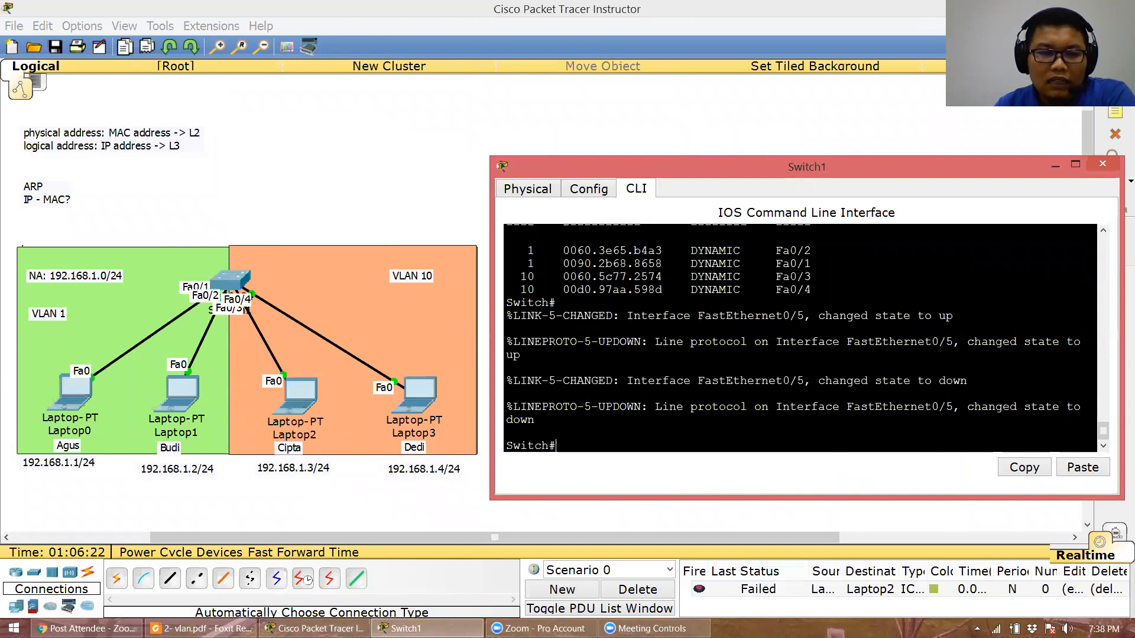
{"action": "scroll", "coordinate": [800, 338], "scroll_direction": "up", "scroll_amount": 2}
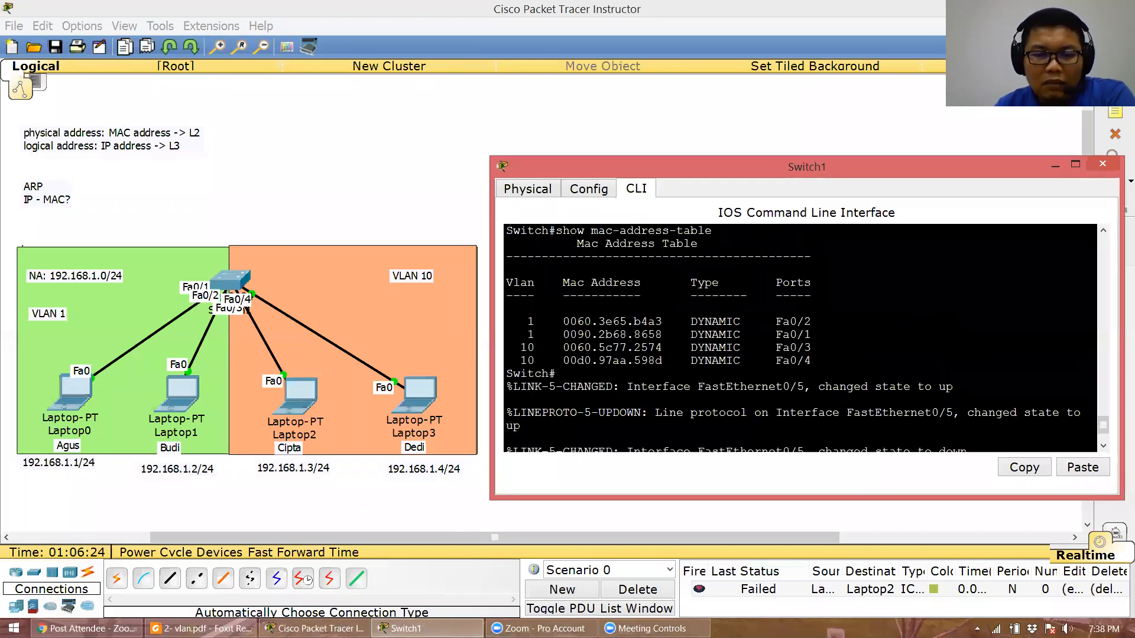
{"action": "scroll", "coordinate": [800, 339], "scroll_direction": "up", "scroll_amount": 5}
{"action": "scroll", "coordinate": [800, 338], "scroll_direction": "down", "scroll_amount": 6}
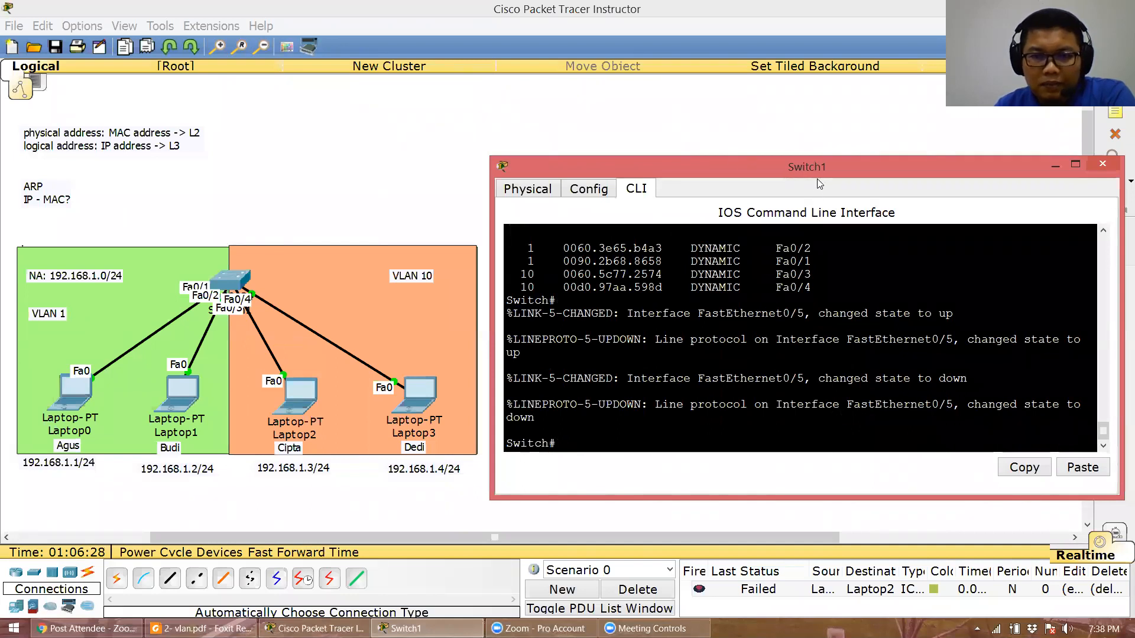
{"action": "left_click_drag", "start_coordinate": [818, 179], "coordinate": [814, 227]}
{"action": "left_click", "coordinate": [201, 628]}
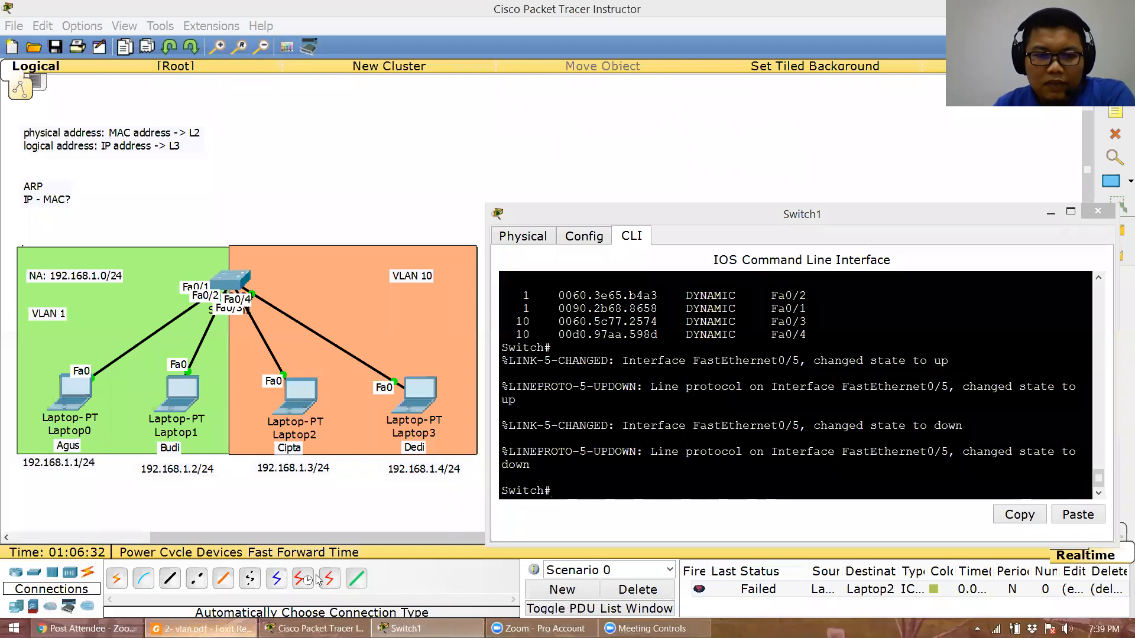
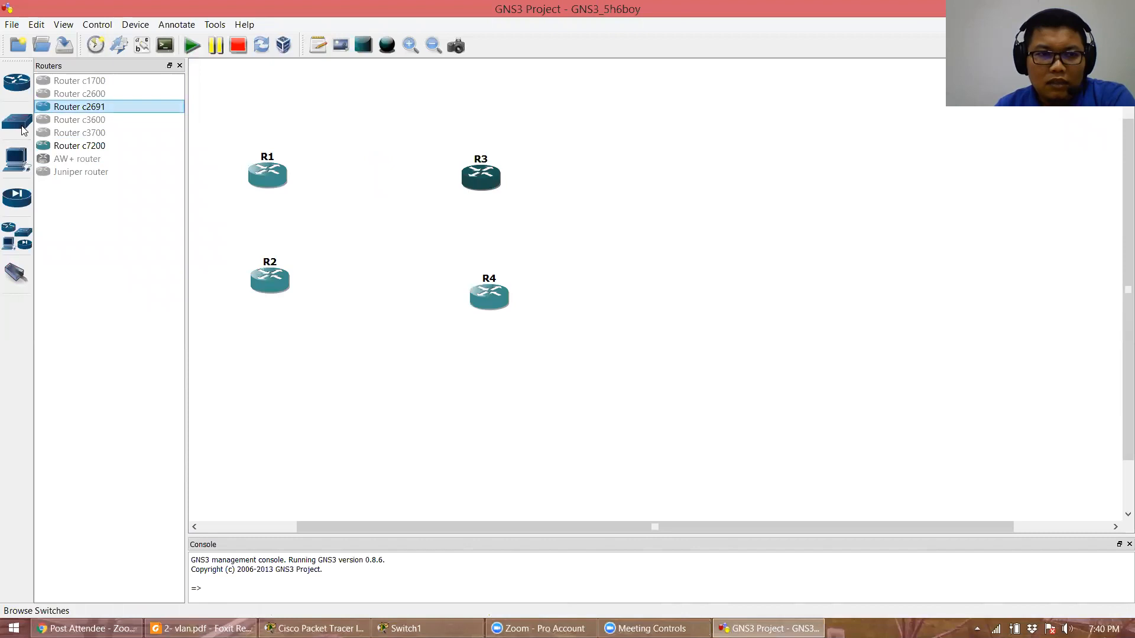
Place an Ethernet switch between the four routers and link R1's f0/0 to its port 1
{"action": "left_click_drag", "start_coordinate": [82, 80], "coordinate": [385, 243]}
{"action": "left_click", "coordinate": [17, 273]}
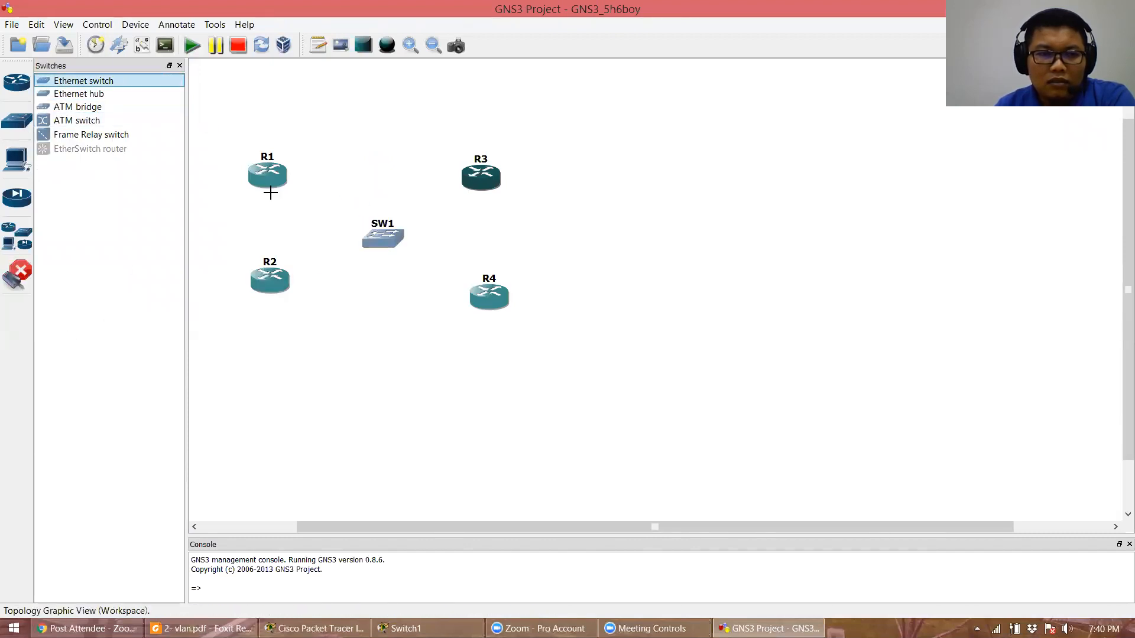
{"action": "left_click", "coordinate": [270, 193]}
{"action": "left_click", "coordinate": [309, 198]}
{"action": "left_click", "coordinate": [378, 238]}
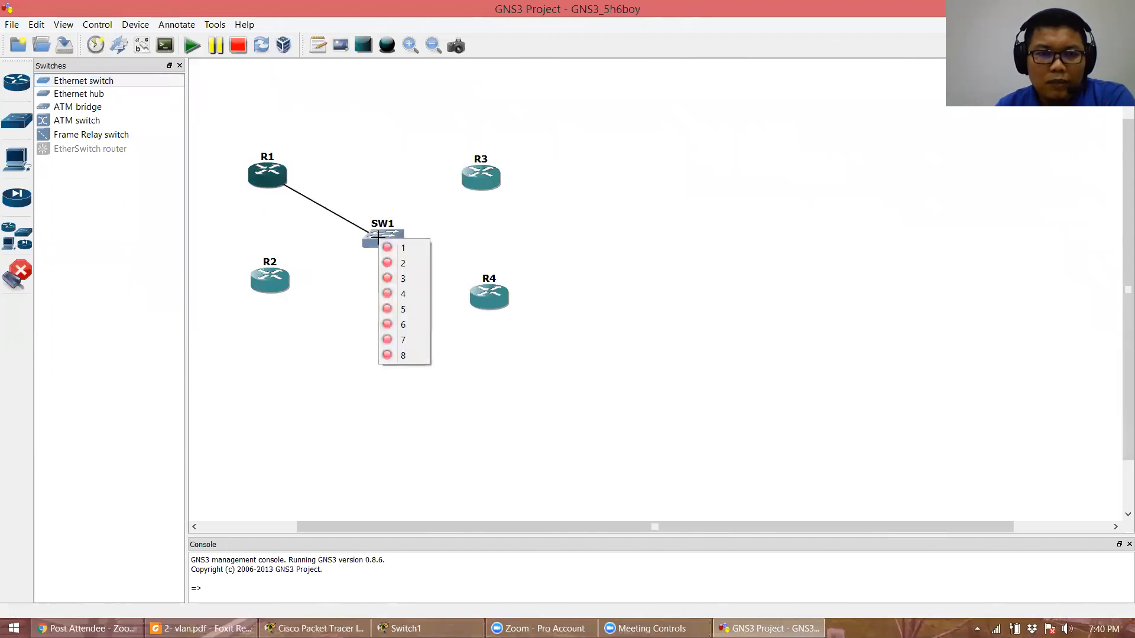
{"action": "left_click", "coordinate": [391, 248]}
Link R2's f0/0 to SW1 port 2 and R3's f0/0 to SW1 port 3
{"action": "left_click", "coordinate": [269, 288]}
{"action": "left_click", "coordinate": [288, 299]}
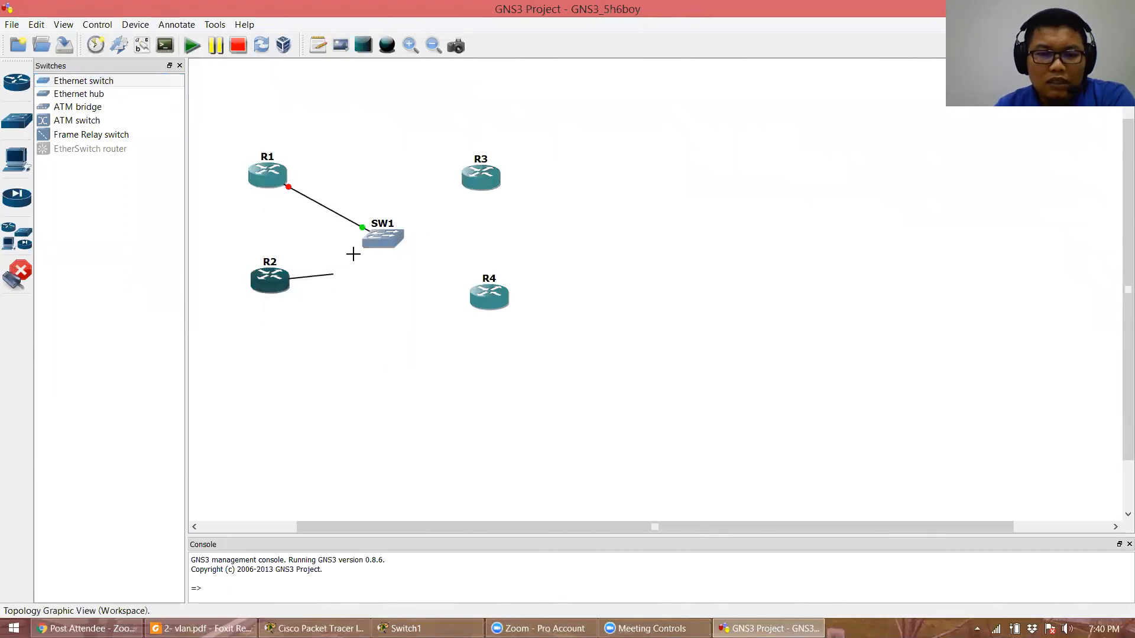
{"action": "left_click", "coordinate": [377, 239]}
{"action": "left_click", "coordinate": [398, 265]}
{"action": "left_click", "coordinate": [477, 179]}
{"action": "left_click", "coordinate": [490, 190]}
{"action": "left_click", "coordinate": [392, 241]}
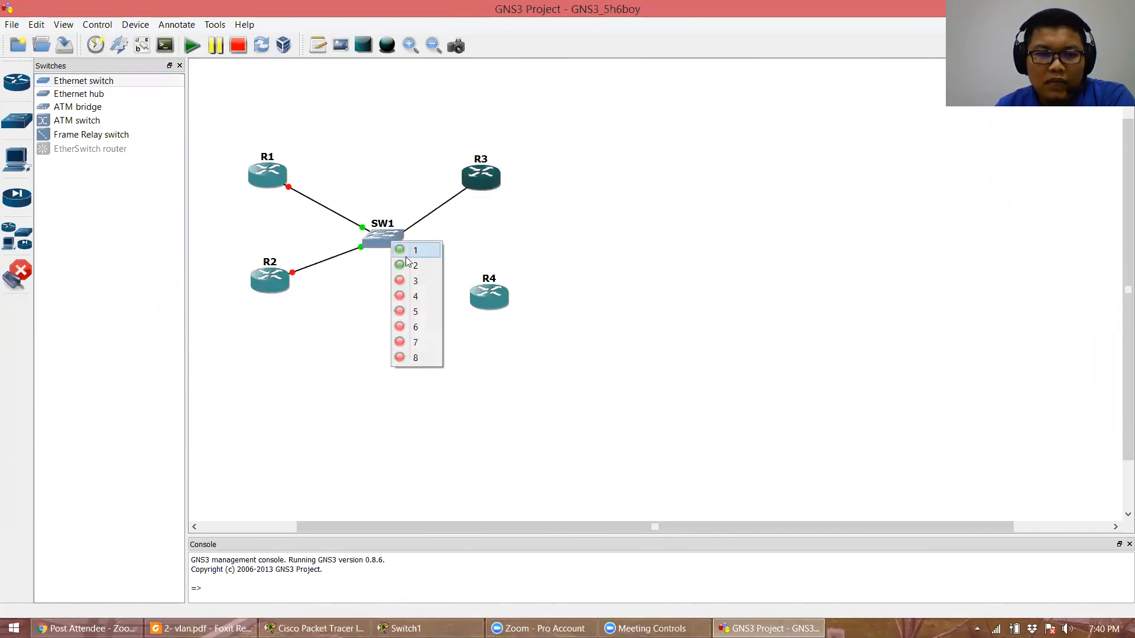
{"action": "left_click", "coordinate": [414, 281]}
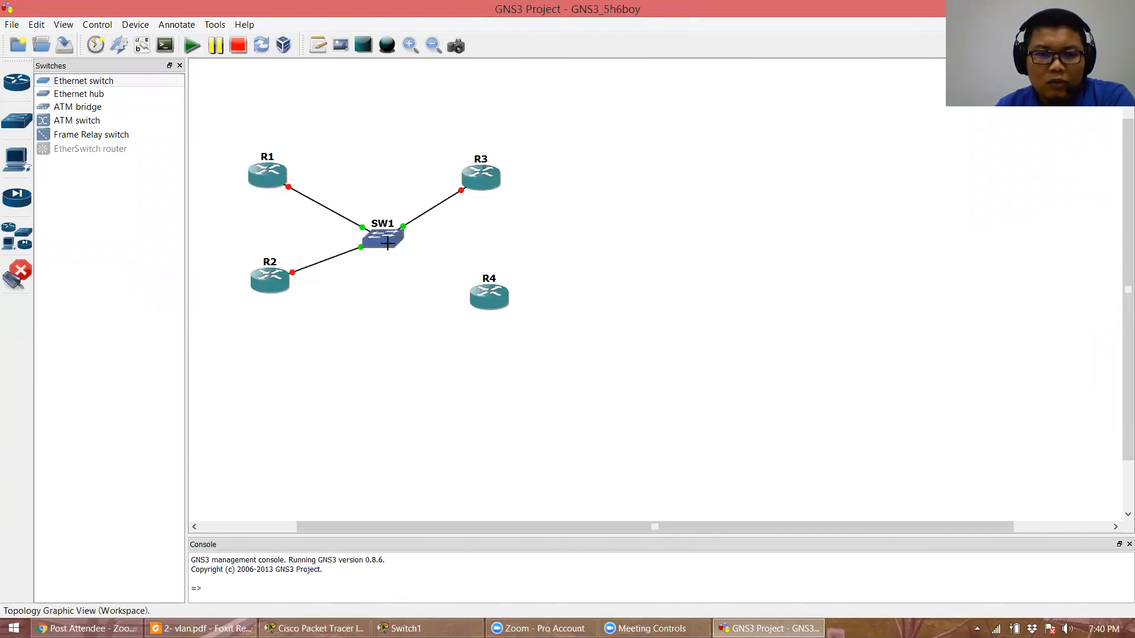
Link SW1 port 4 to R4's f0/0 and leave link mode
{"action": "left_click", "coordinate": [387, 243]}
{"action": "left_click", "coordinate": [426, 299]}
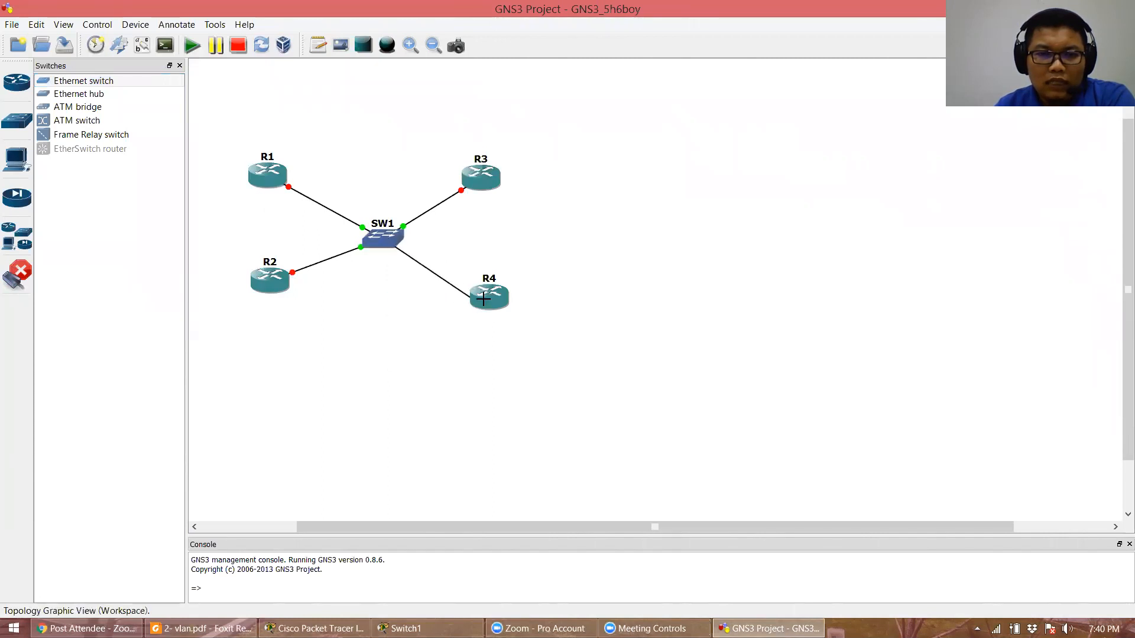
{"action": "left_click", "coordinate": [483, 299]}
{"action": "left_click", "coordinate": [509, 309]}
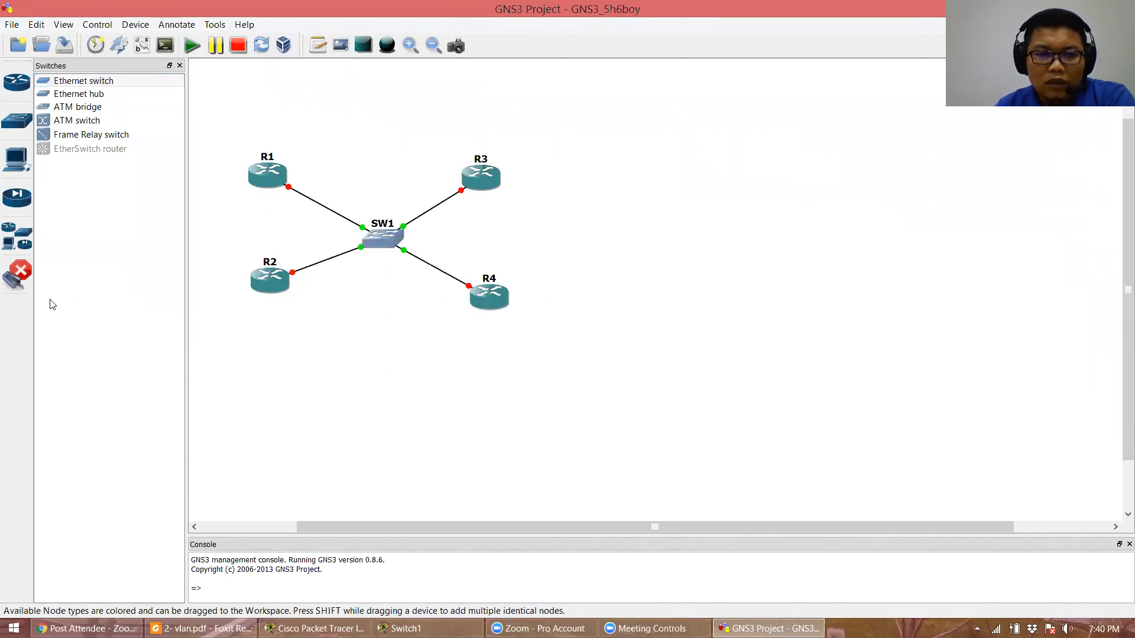
{"action": "left_click", "coordinate": [20, 276]}
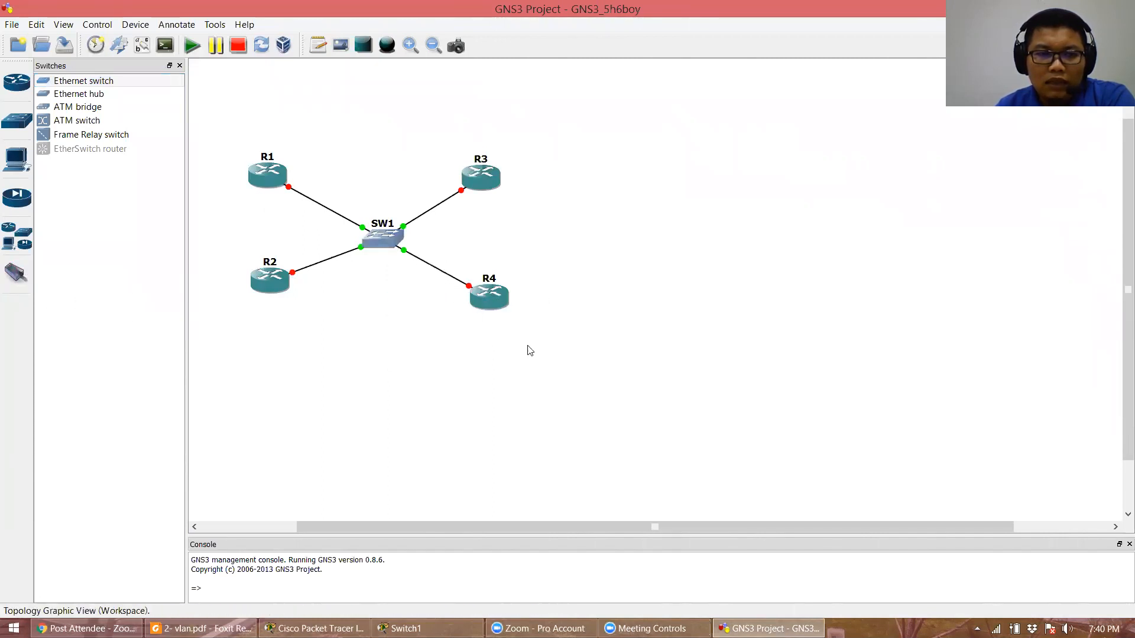
Close the list of switch types and show the interface labels on the topology
{"action": "left_click", "coordinate": [180, 65]}
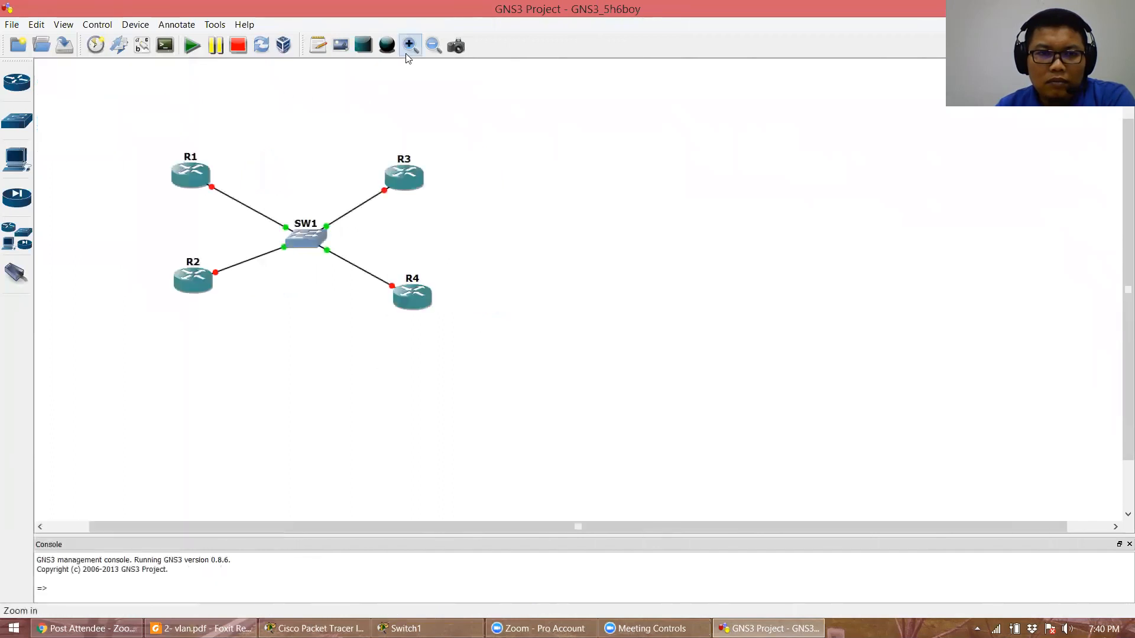
{"action": "left_click", "coordinate": [406, 53]}
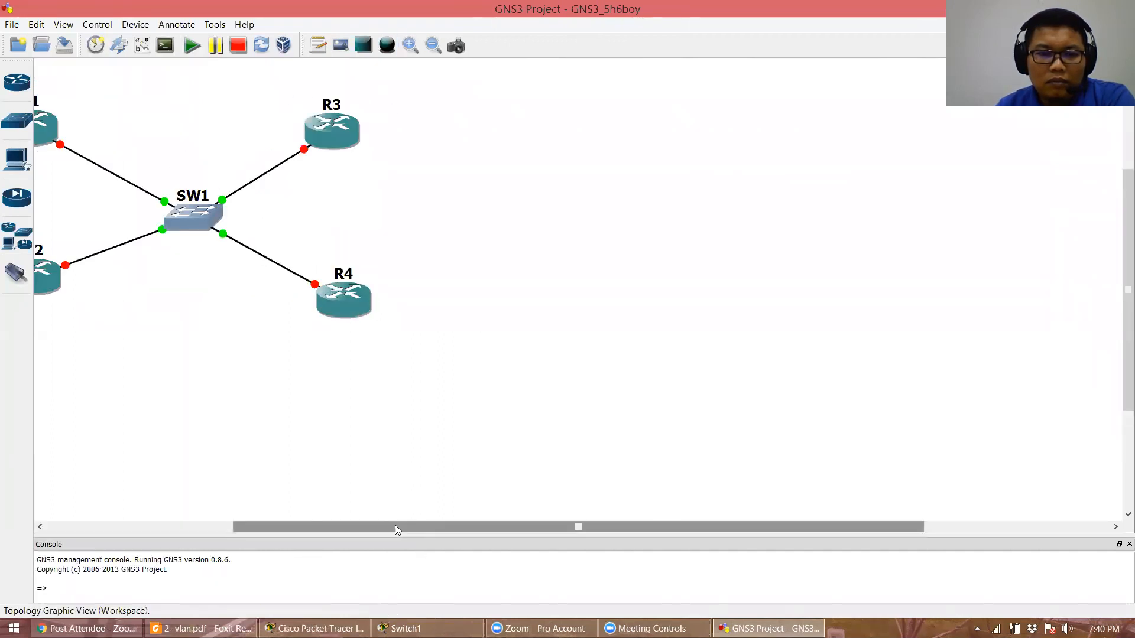
{"action": "left_click_drag", "start_coordinate": [396, 527], "coordinate": [365, 526]}
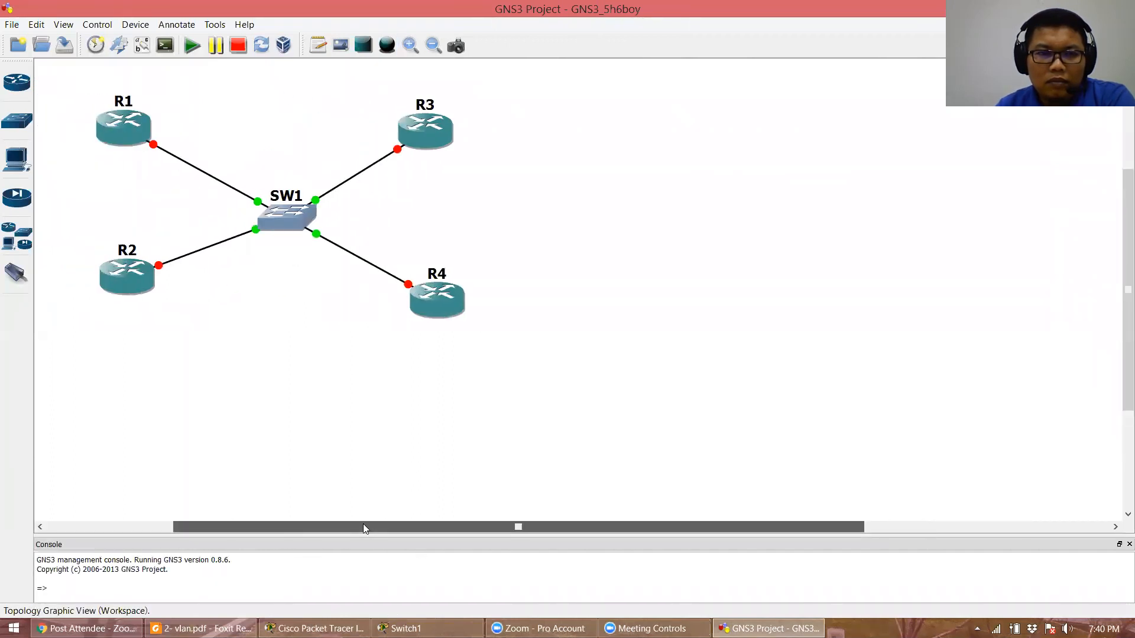
{"action": "left_click", "coordinate": [141, 47]}
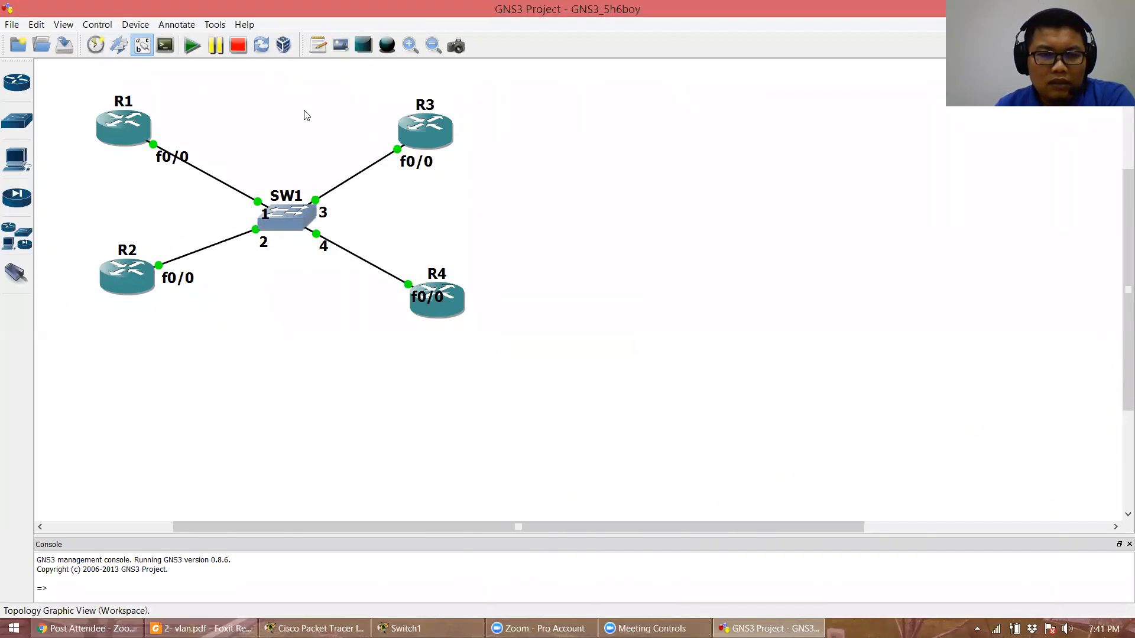
Add the note 192.168.1.0/24 above SW1, between R1 and R3
{"action": "left_click", "coordinate": [318, 45]}
{"action": "left_click", "coordinate": [242, 128]}
{"action": "type", "text": "192.168.1.0/24"}
{"action": "left_click", "coordinate": [282, 107]}
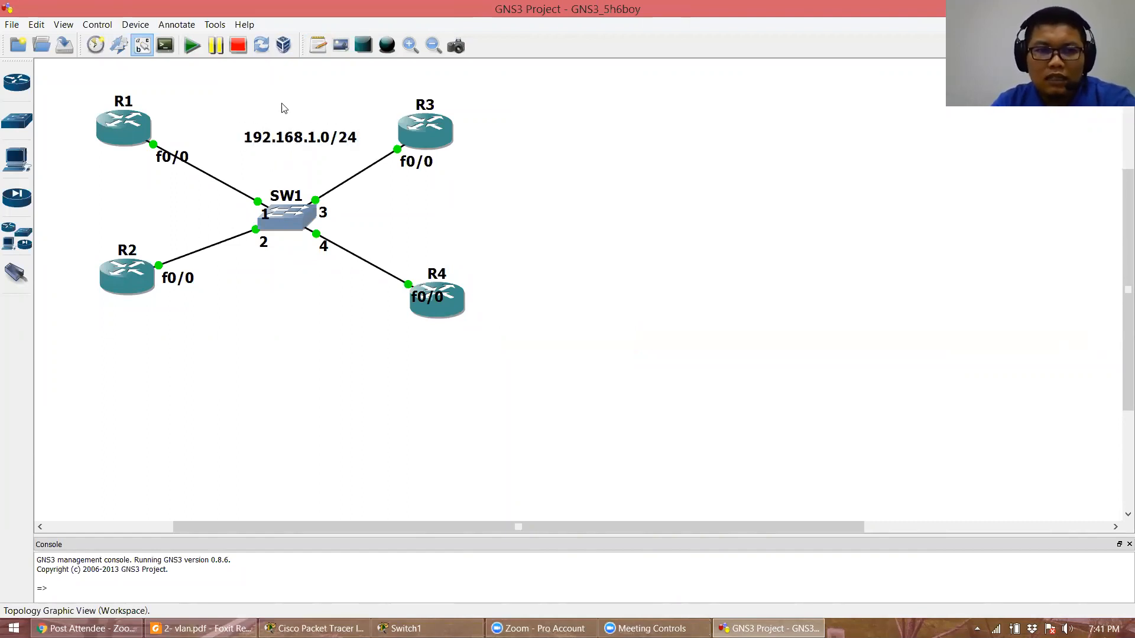
{"action": "left_click_drag", "start_coordinate": [284, 138], "coordinate": [265, 134]}
Move R4 farther from SW1, place a 192.168.2.0/24 note beside it, and shift the 192.168.1.0/24 note closer to SW1
{"action": "left_click_drag", "start_coordinate": [453, 312], "coordinate": [508, 358]}
{"action": "left_click", "coordinate": [323, 45]}
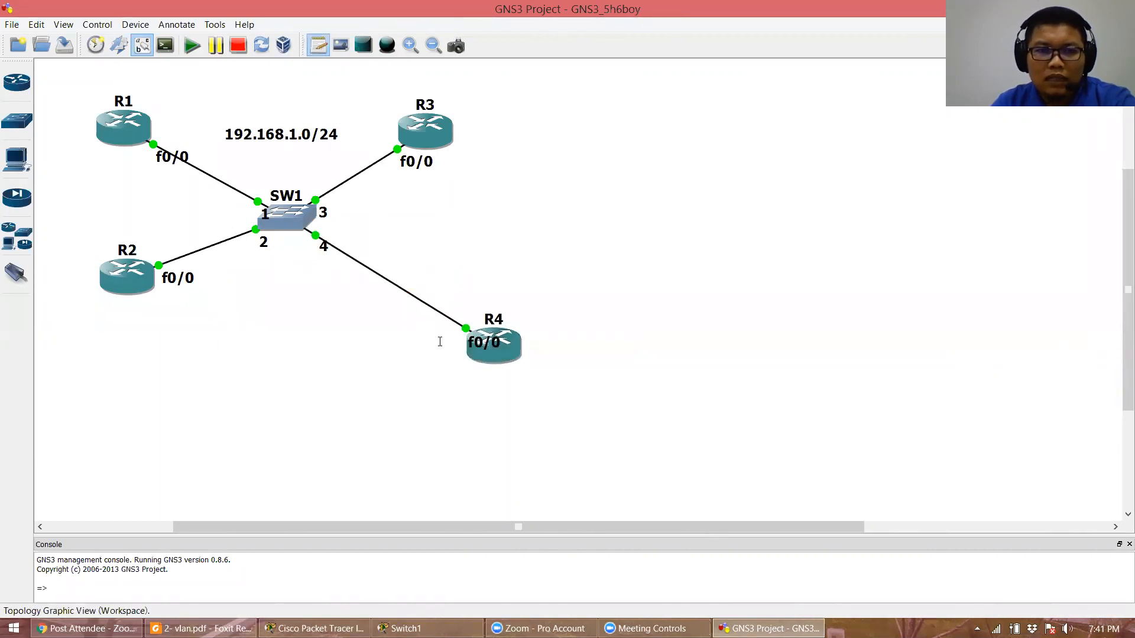
{"action": "left_click", "coordinate": [376, 320]}
{"action": "type", "text": "192."}
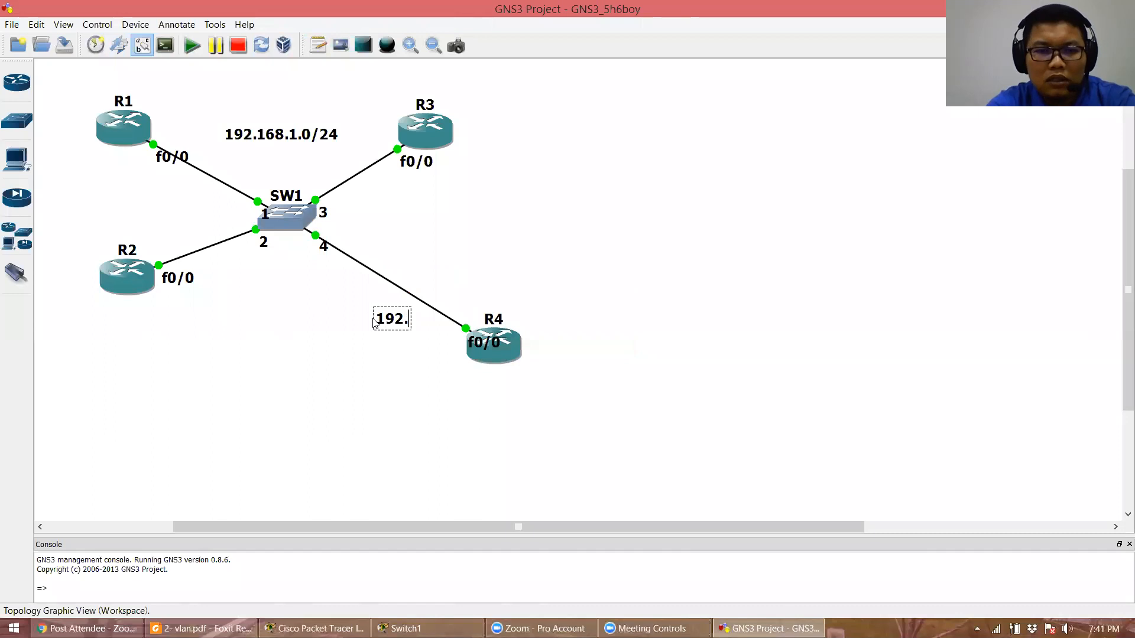
{"action": "type", "text": "168.2.0/24"}
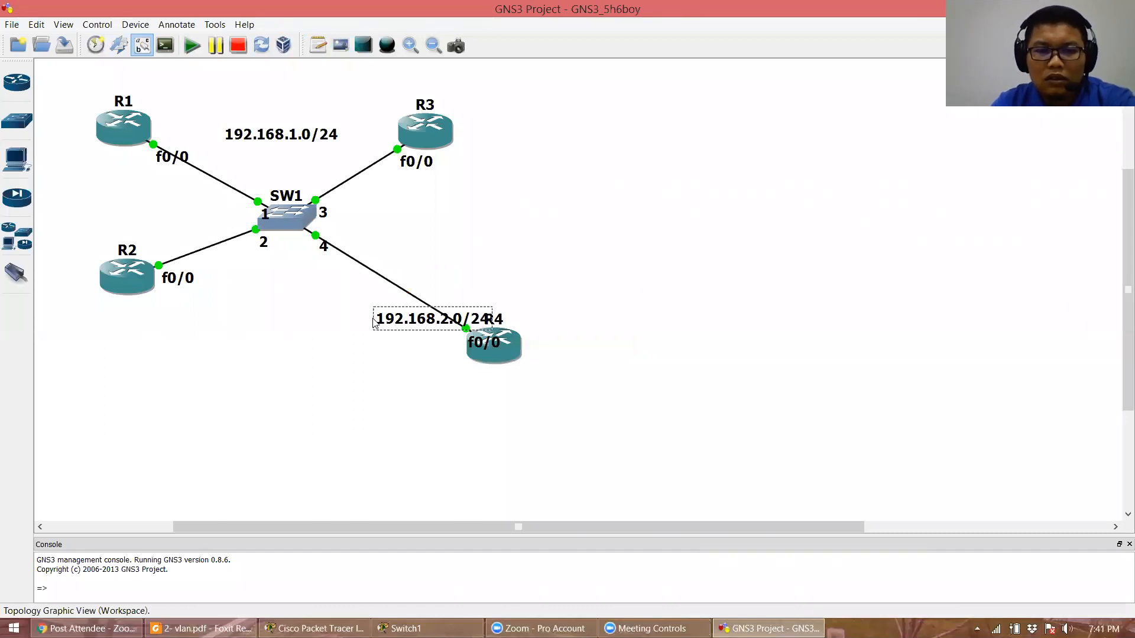
{"action": "left_click_drag", "start_coordinate": [395, 329], "coordinate": [347, 359]}
{"action": "left_click", "coordinate": [347, 359]}
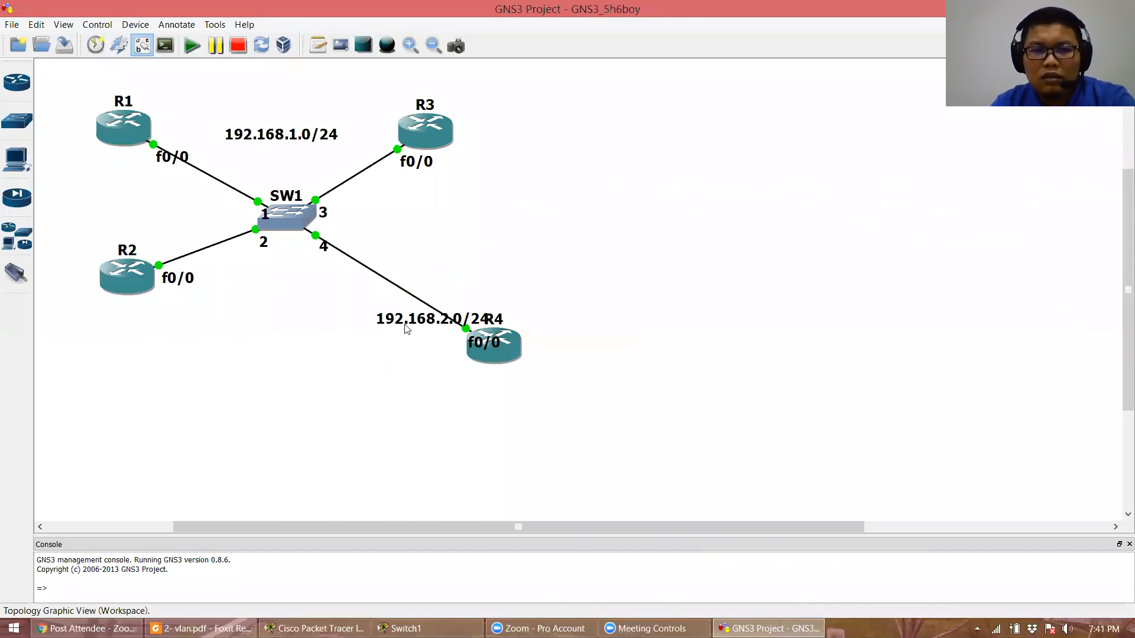
{"action": "left_click_drag", "start_coordinate": [406, 324], "coordinate": [370, 362]}
{"action": "left_click", "coordinate": [476, 225]}
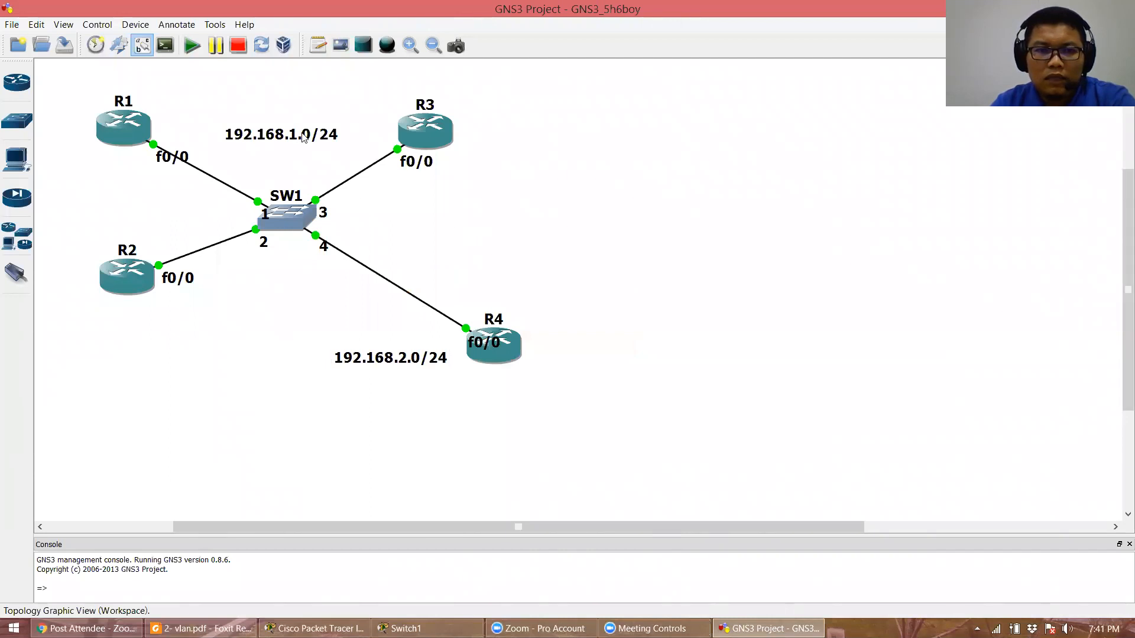
{"action": "left_click_drag", "start_coordinate": [303, 137], "coordinate": [312, 161]}
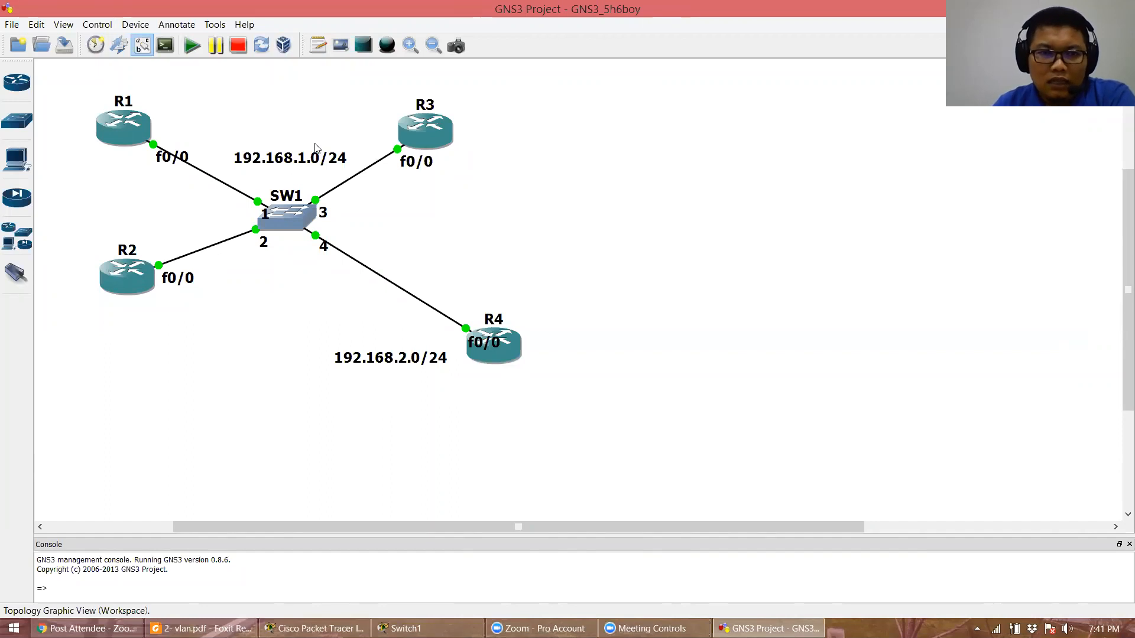
Open console connections to all routers and bring R1's console to the front
{"action": "double_click", "coordinate": [408, 149]}
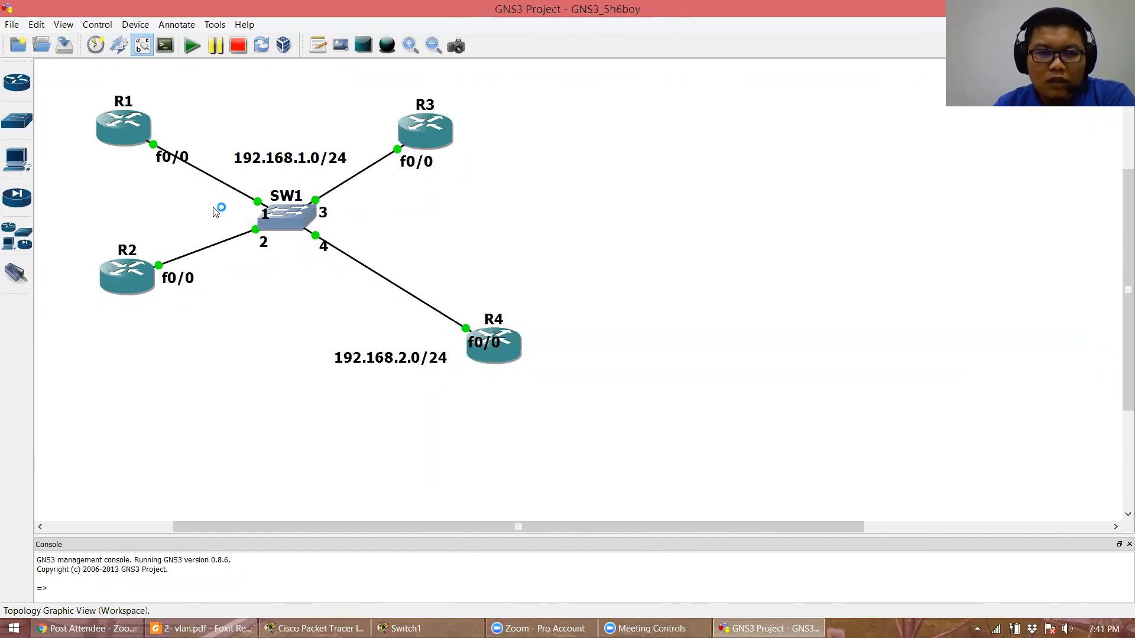
{"action": "left_click", "coordinate": [165, 44]}
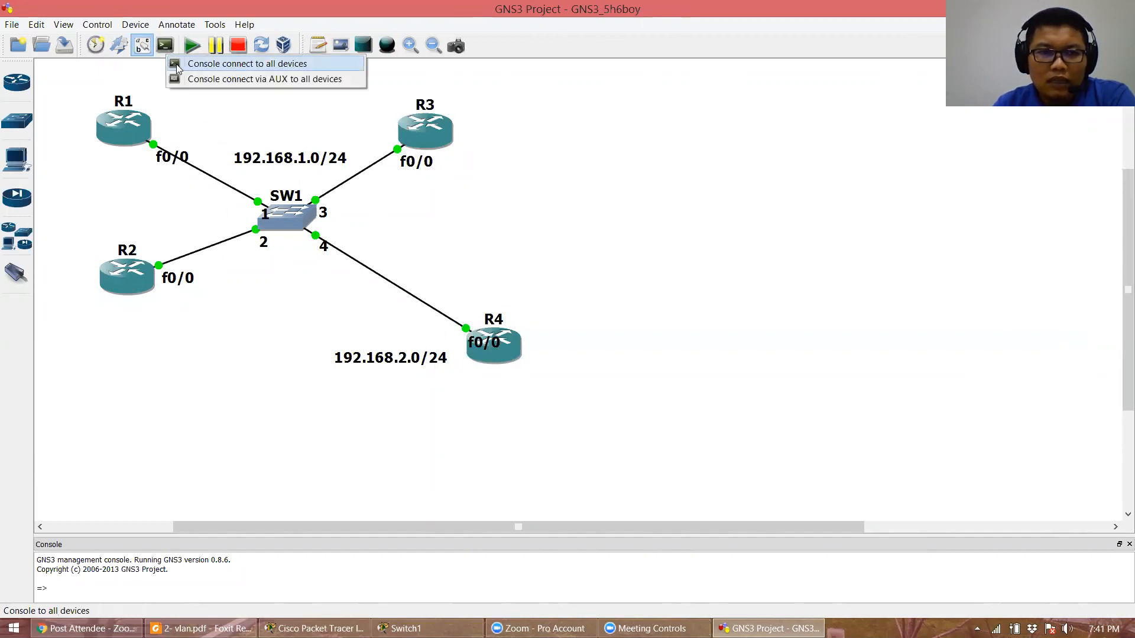
{"action": "left_click", "coordinate": [177, 64]}
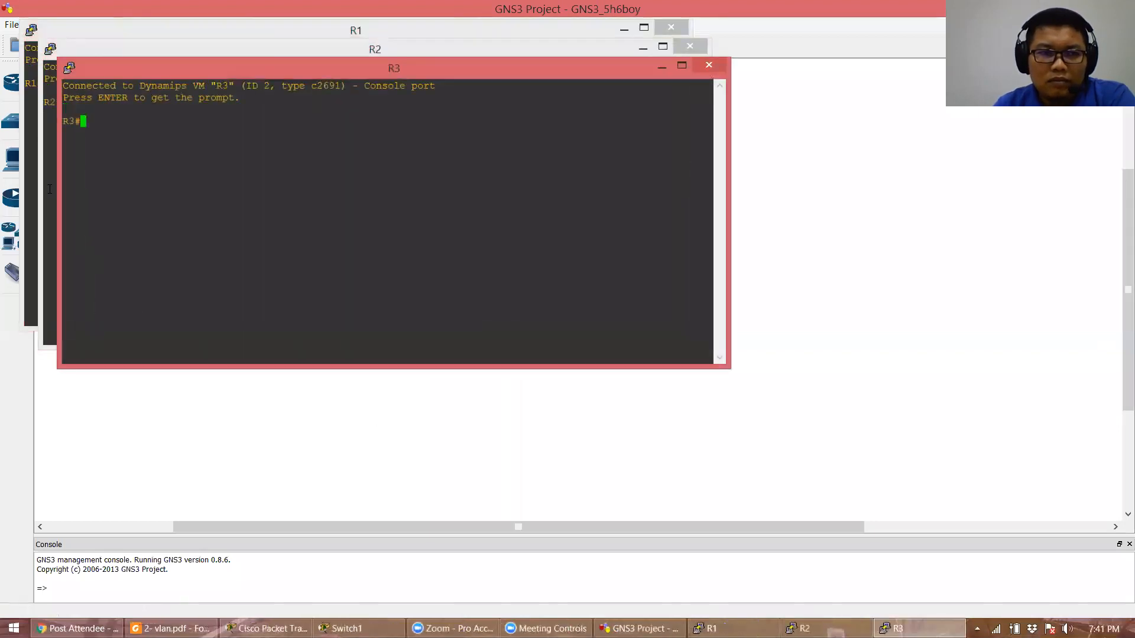
{"action": "key", "text": "Return"}
{"action": "left_click", "coordinate": [37, 163]}
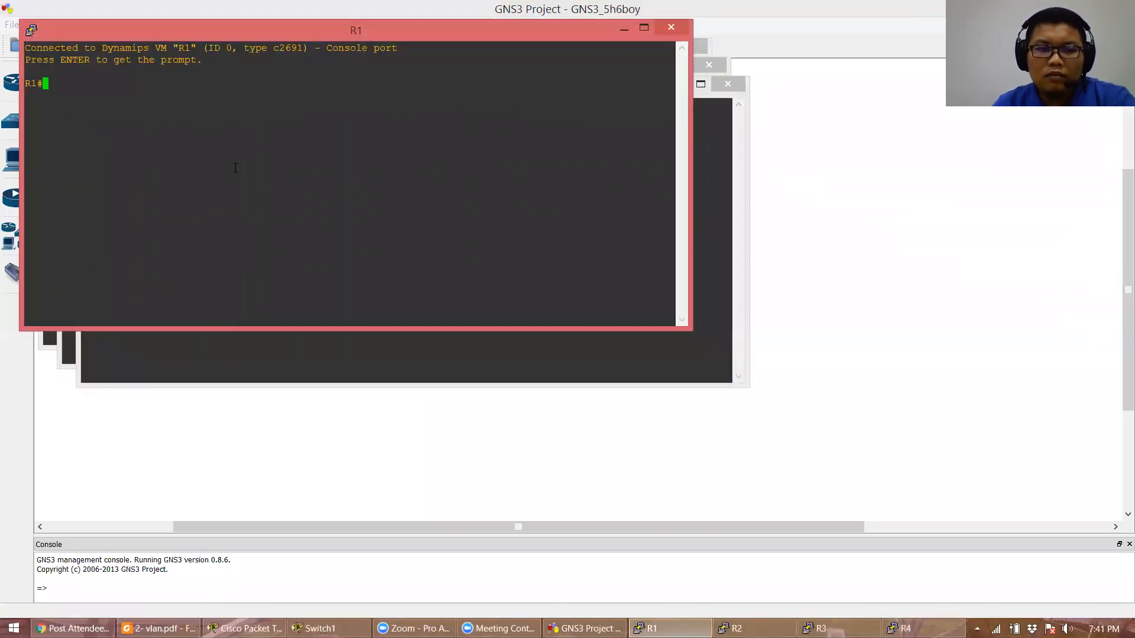
Assign 192.168.1.1 with mask 255.255.255.0 to R1's fa0/0 interface and enable the interface
{"action": "type", "text": "conf t"}
{"action": "key", "text": "Return"}
{"action": "type", "text": "int fa0/0"}
{"action": "key", "text": "Return"}
{"action": "type", "text": "ip a"}
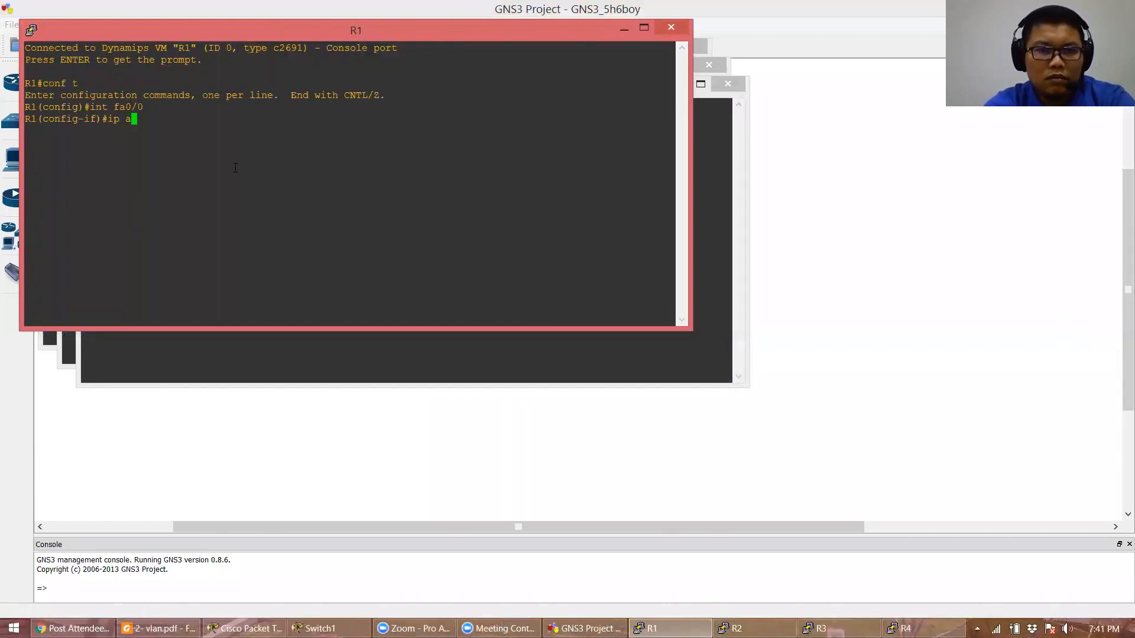
{"action": "type", "text": "dd 192.168.1"}
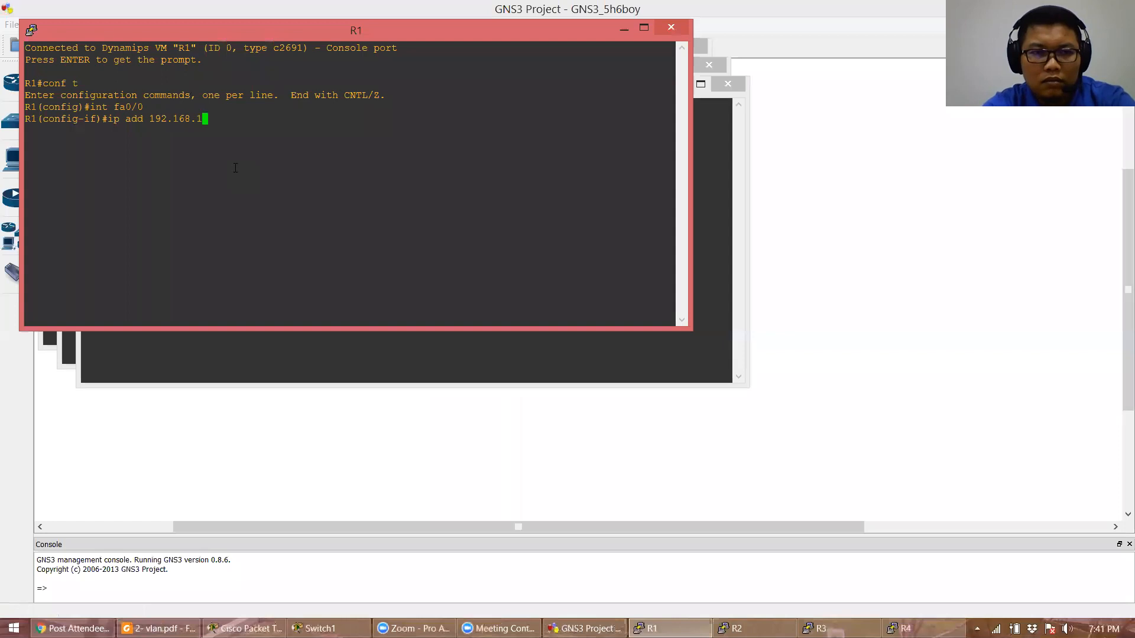
{"action": "type", "text": ".1 255.255.255.0"}
{"action": "key", "text": "Return"}
{"action": "type", "text": "no sh"}
{"action": "key", "text": "Return"}
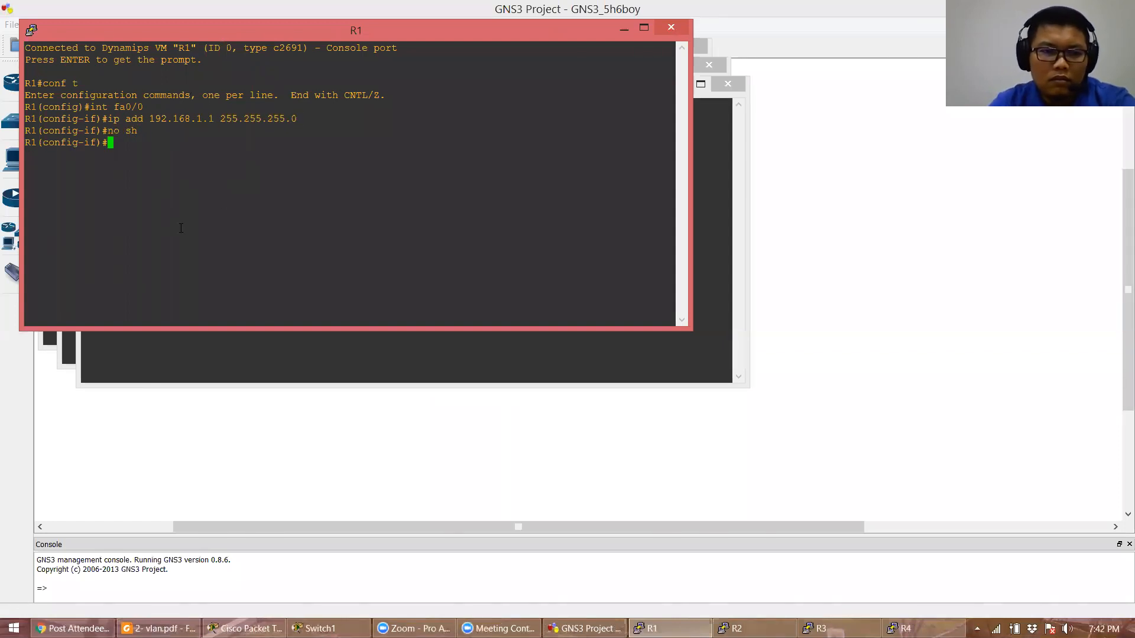
In R2's console, assign 192.168.1.2 with mask 255.255.255.0 to fa0/0 and enable the interface
{"action": "left_click", "coordinate": [50, 338]}
{"action": "key", "text": "Return"}
{"action": "type", "text": "conf t"}
{"action": "key", "text": "Return"}
{"action": "type", "text": "int fa0/0"}
{"action": "key", "text": "Return"}
{"action": "type", "text": "ig-if)#ip add 192.168.1.2 255.255.255.0"}
{"action": "key", "text": "Return"}
{"action": "type", "text": "no "}
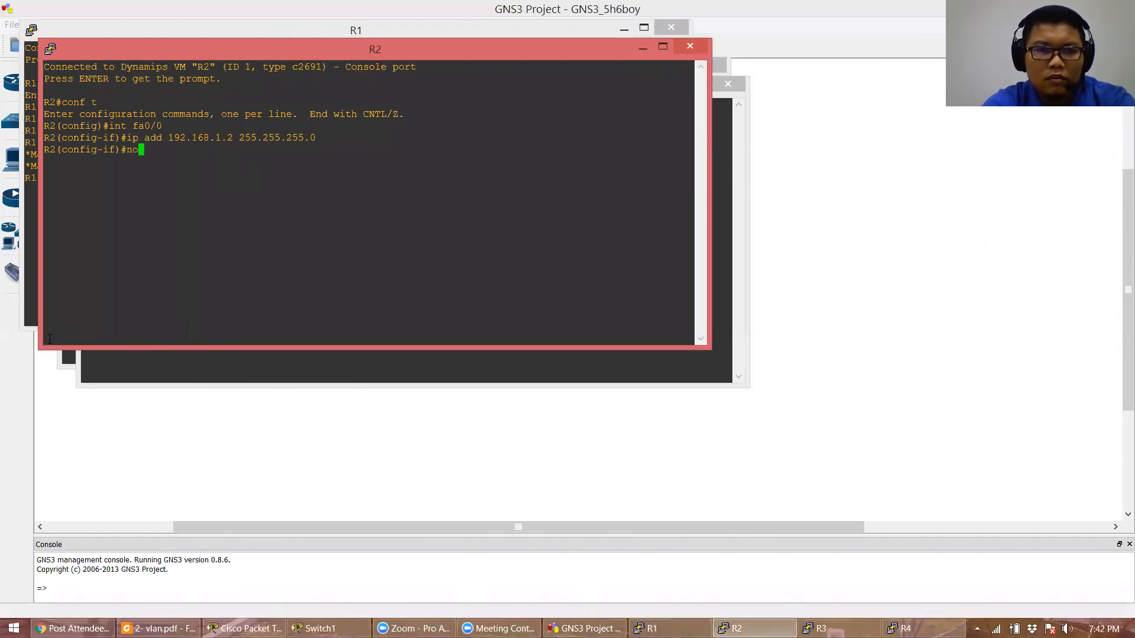
{"action": "type", "text": "sh"}
{"action": "key", "text": "Return"}
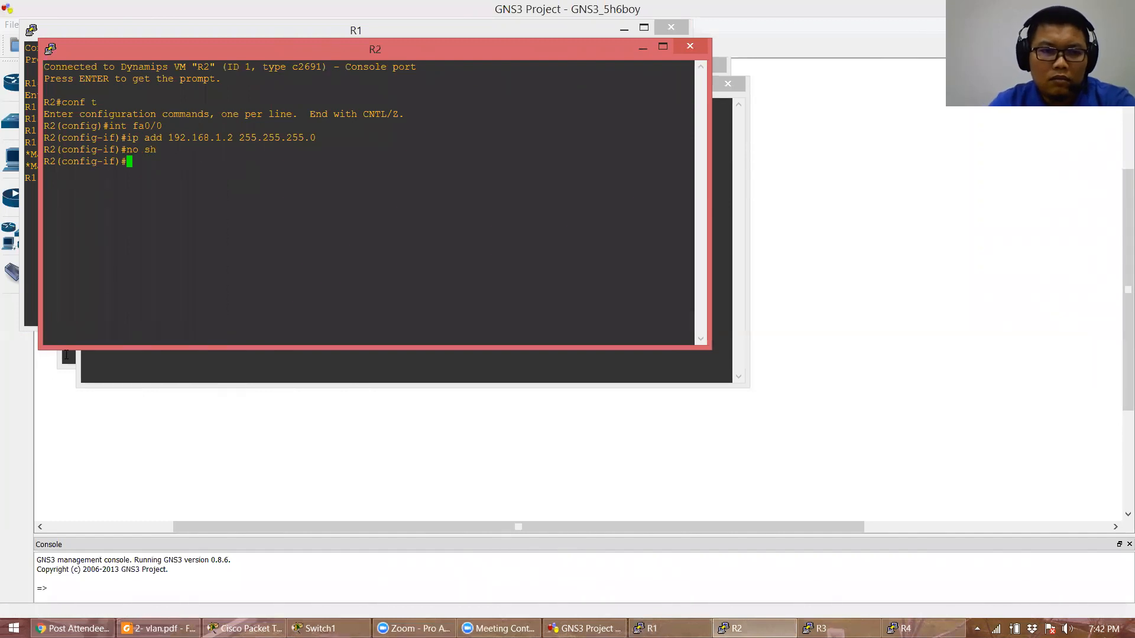
In R3's console, assign 192.168.1.3 with mask 255.255.255.0 to fa0/0 and enable the interface
{"action": "left_click", "coordinate": [826, 630]}
{"action": "type", "text": "conf t"}
{"action": "key", "text": "Return"}
{"action": "type", "text": "int fa0/0"}
{"action": "key", "text": "Return"}
{"action": "type", "text": "ip add 192.168"}
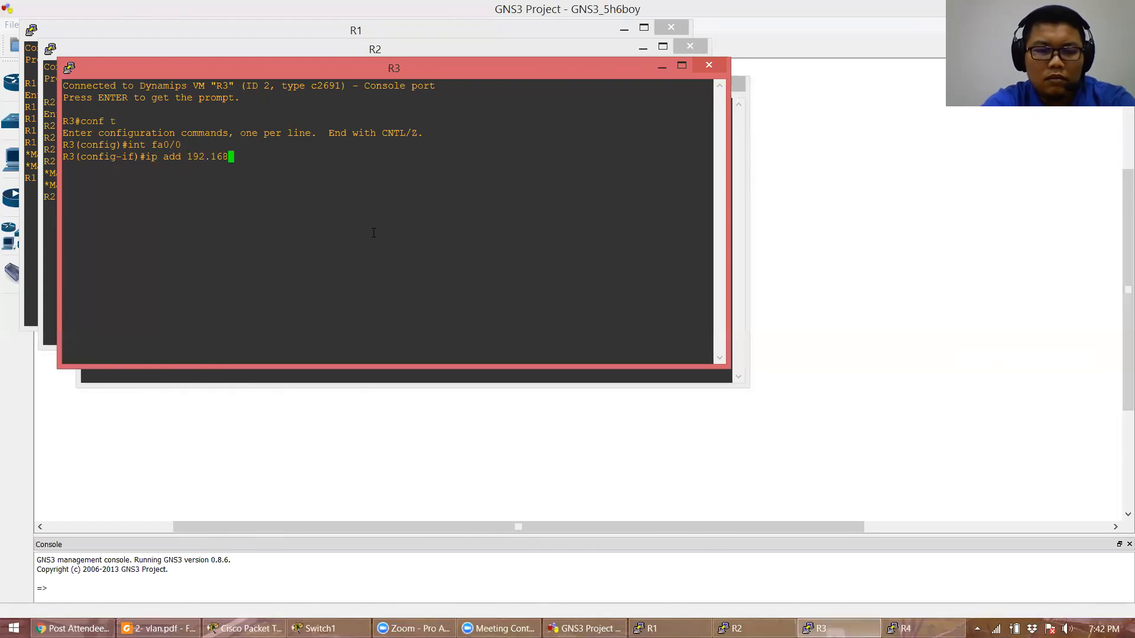
{"action": "type", "text": ".1.3 255."}
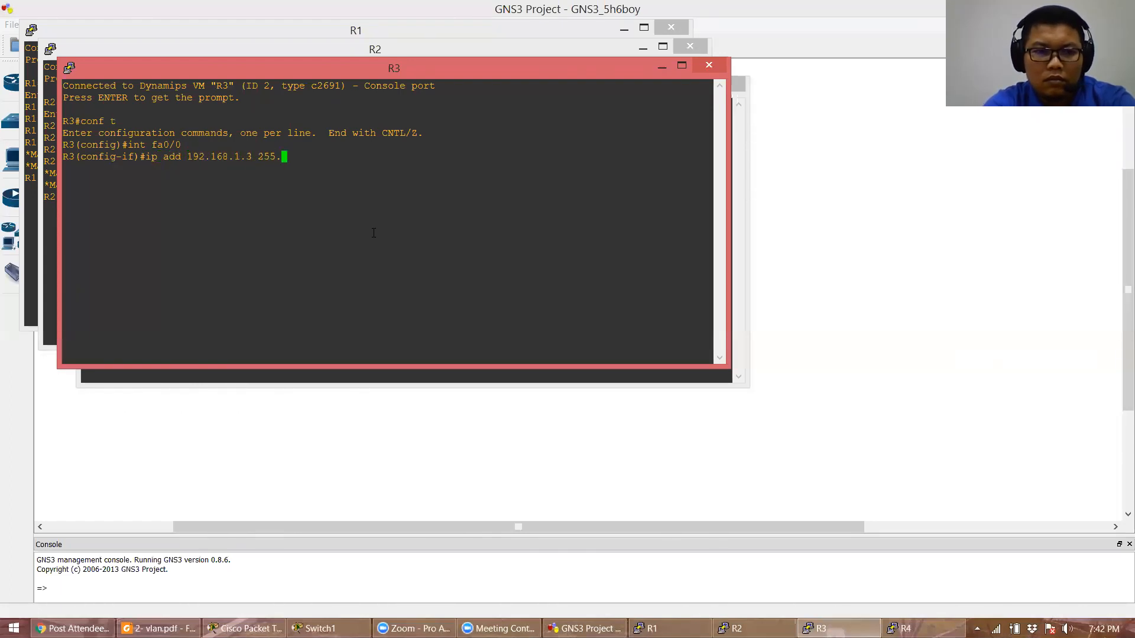
{"action": "type", "text": "255.255.0"}
{"action": "key", "text": "Return"}
{"action": "type", "text": "no sh"}
{"action": "key", "text": "Return"}
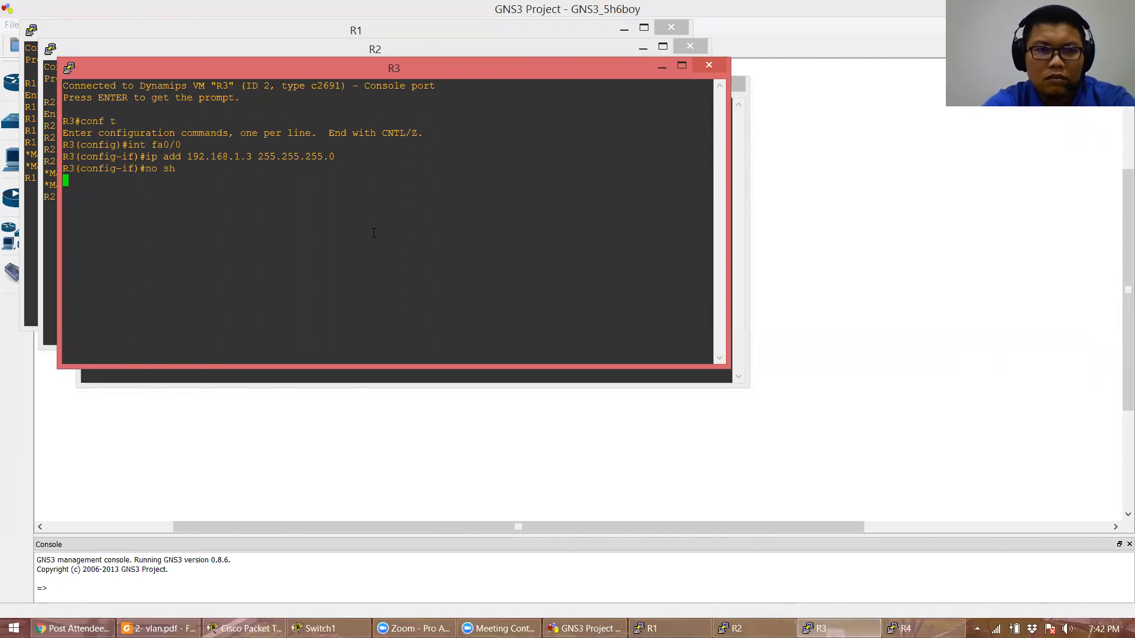
In R4's console, assign 192.168.2.4 with mask 255.255.255.0 to the fa0/0 interface
{"action": "left_click", "coordinate": [228, 378]}
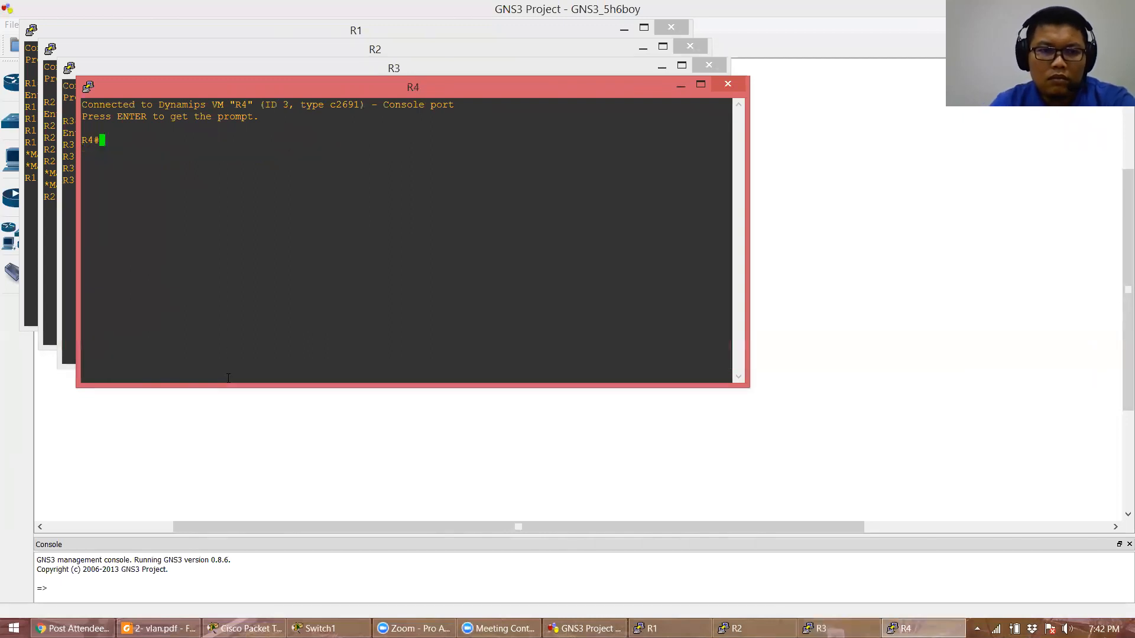
{"action": "type", "text": "conf t"}
{"action": "key", "text": "Return"}
{"action": "type", "text": "i"}
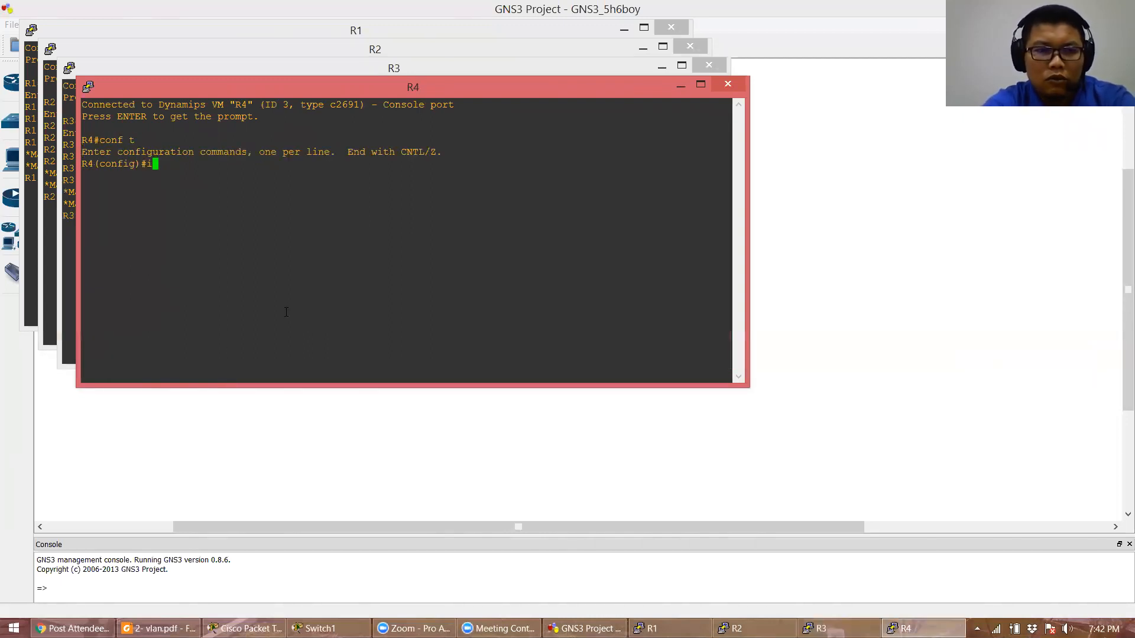
{"action": "type", "text": "nt fa0/0"}
{"action": "key", "text": "Return"}
{"action": "type", "text": "ip a"}
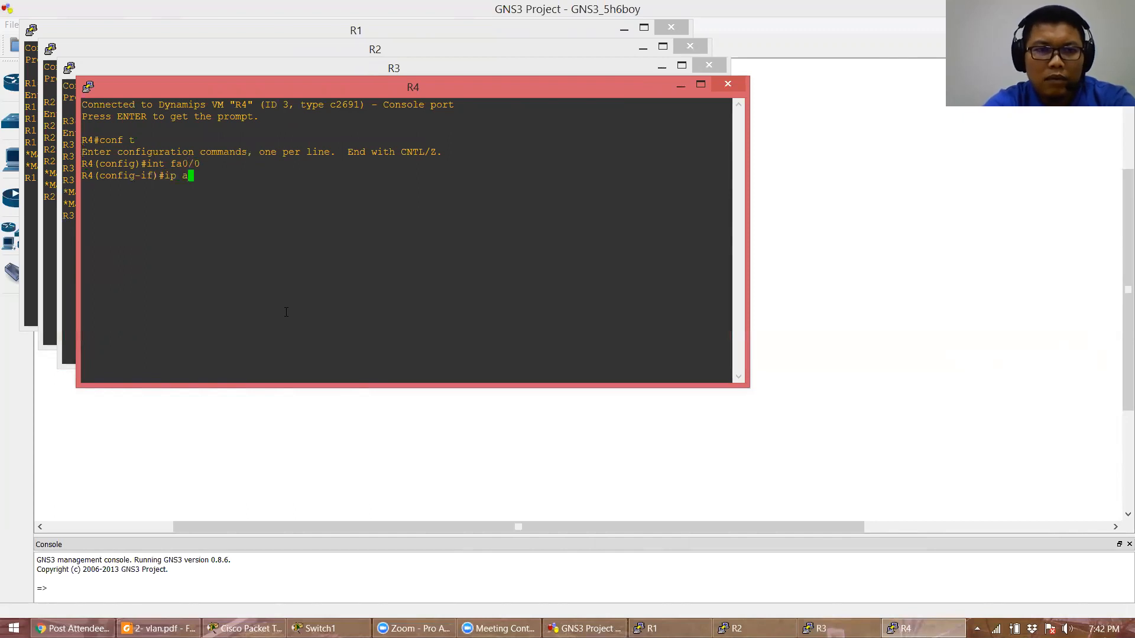
{"action": "type", "text": "dd 192.168.2"}
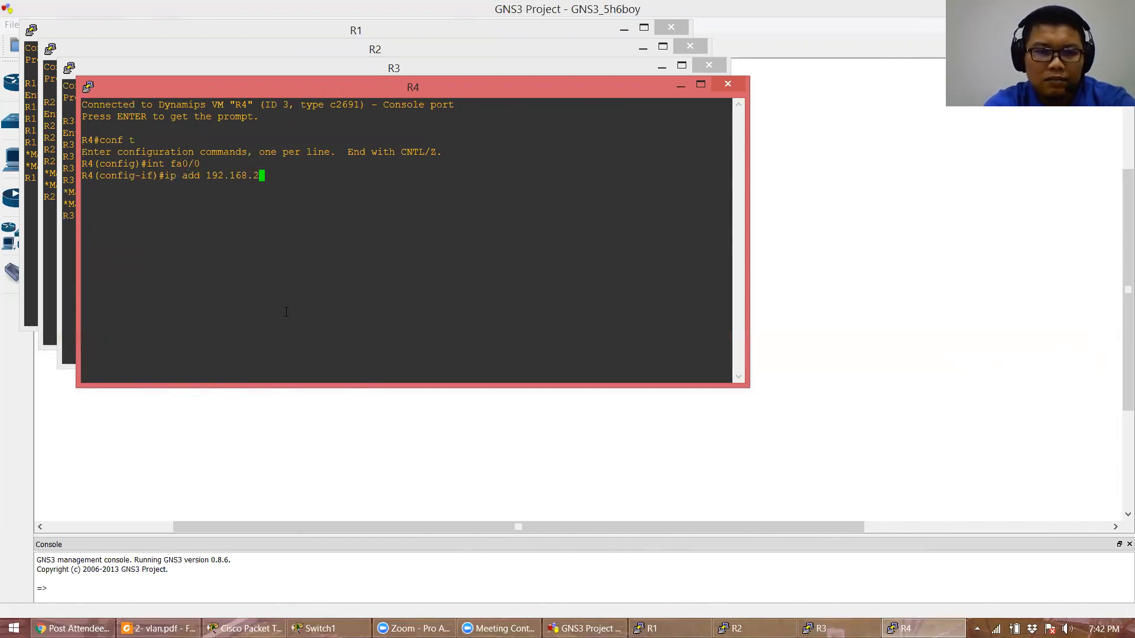
{"action": "type", "text": ".4 255."}
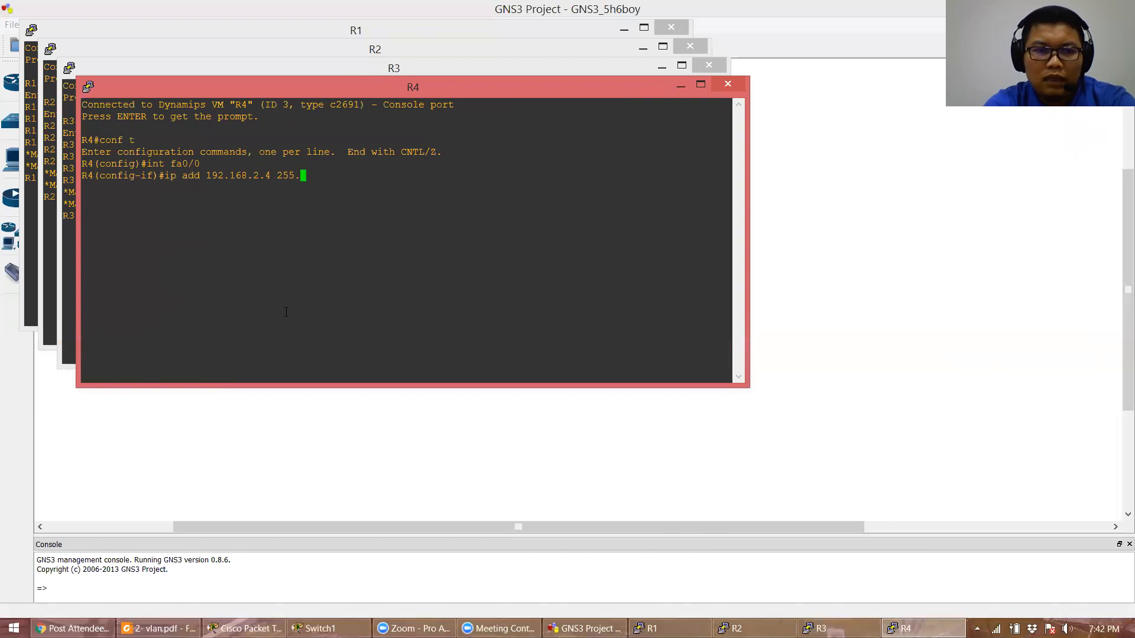
{"action": "type", "text": "255.255.255.0"}
{"action": "key", "text": "Return"}
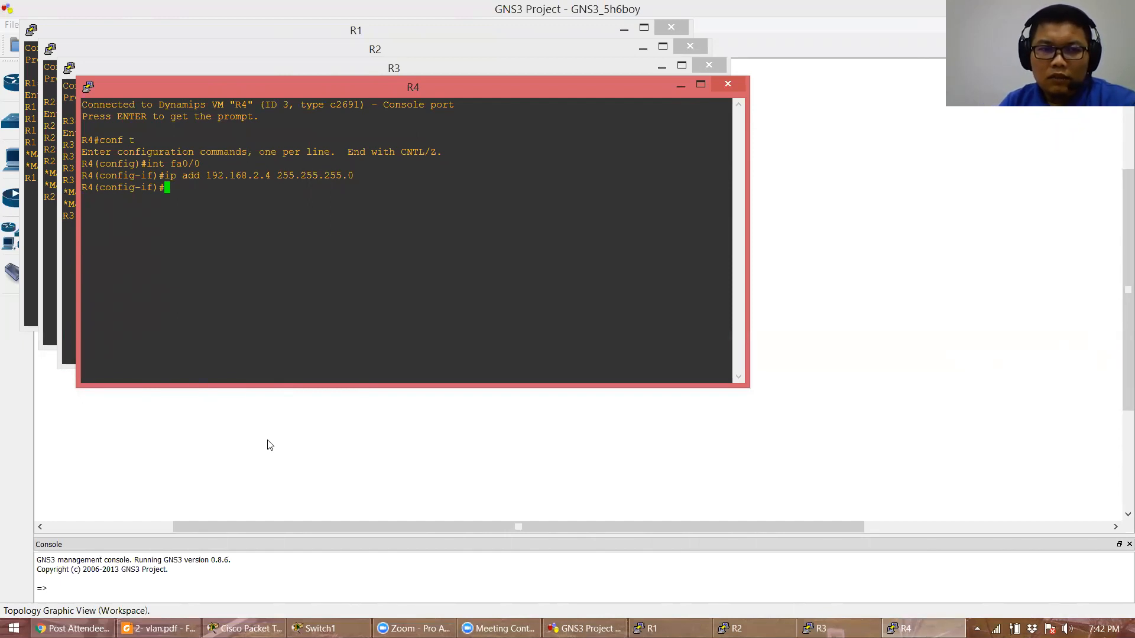
Start a packet capture on the R1–SW1 link with R1 f0/0 as the source and open it in Wireshark
{"action": "left_click", "coordinate": [185, 455]}
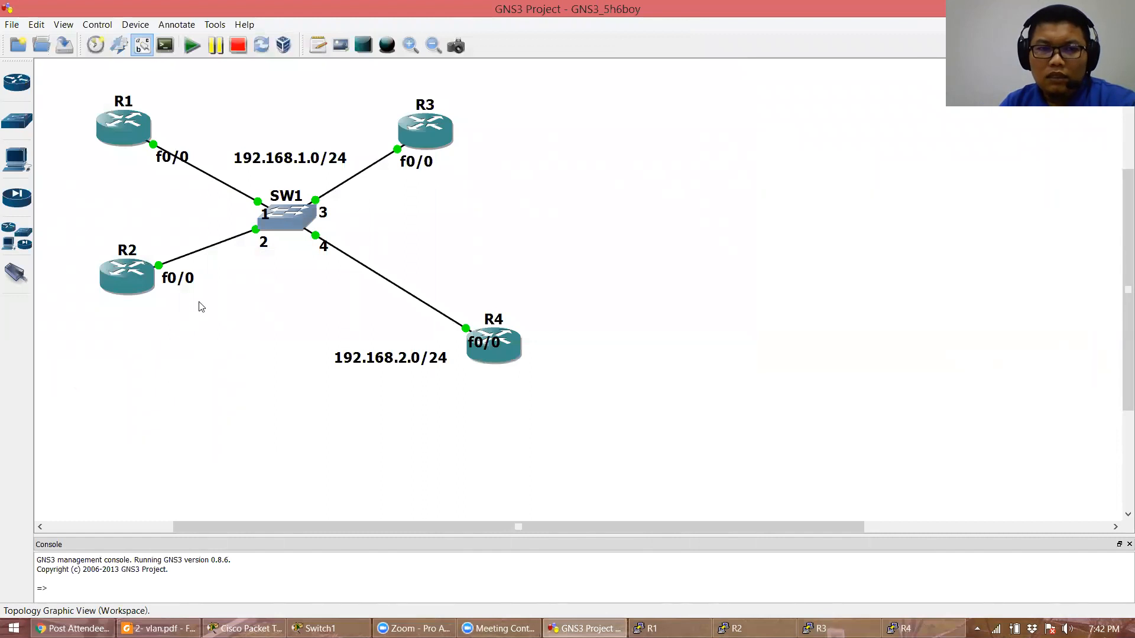
{"action": "right_click", "coordinate": [202, 172]}
{"action": "left_click", "coordinate": [260, 179]}
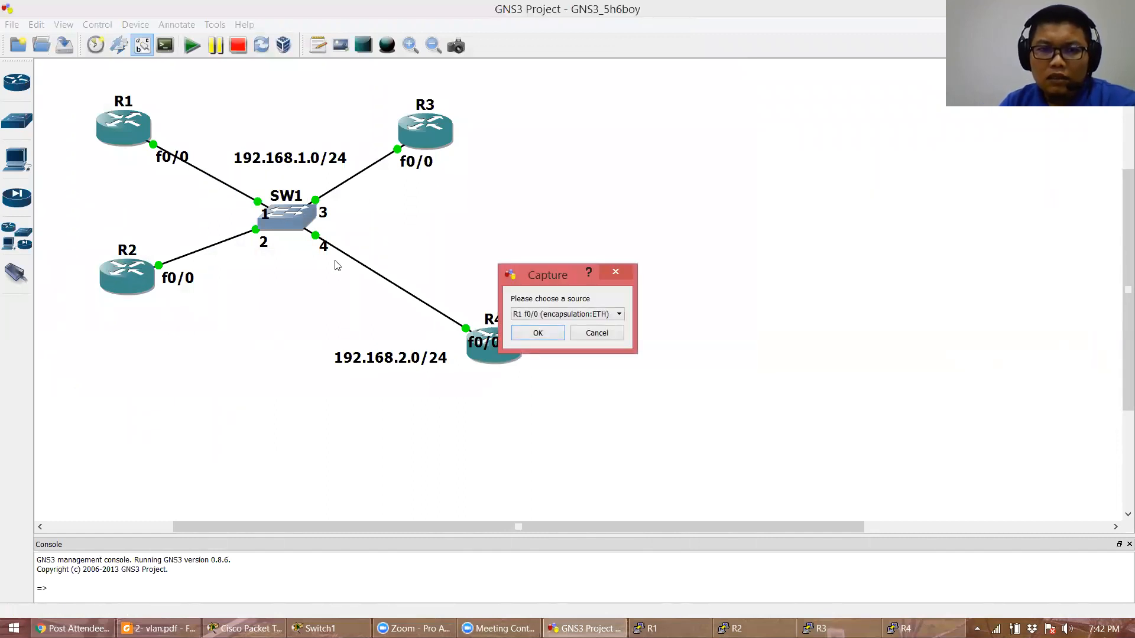
{"action": "left_click", "coordinate": [539, 332]}
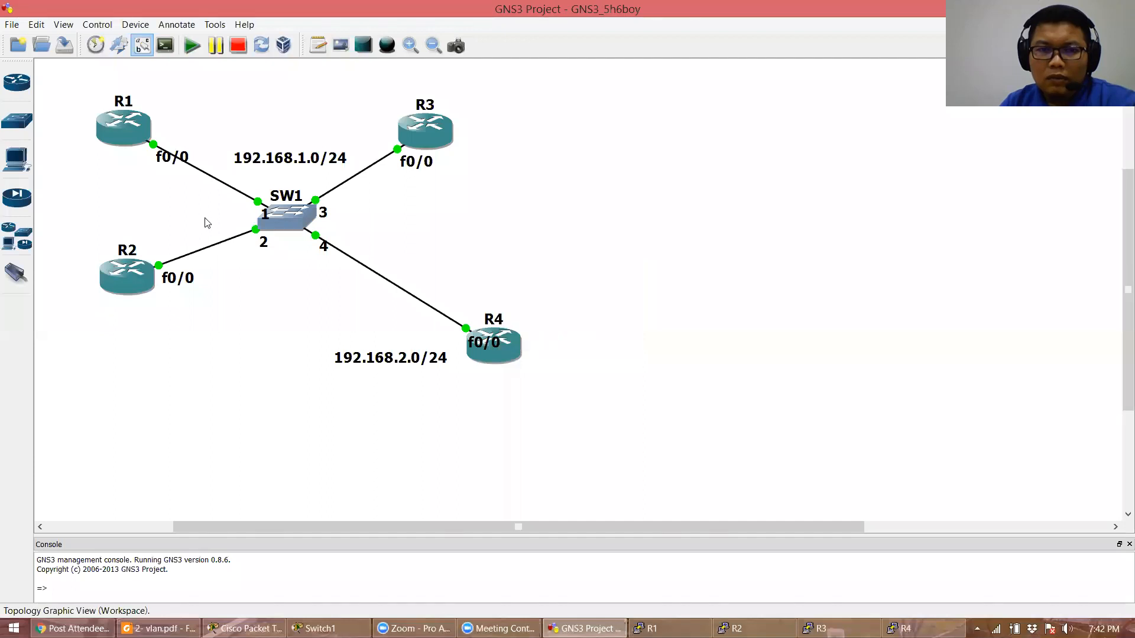
{"action": "right_click", "coordinate": [213, 180]}
{"action": "left_click", "coordinate": [236, 201]}
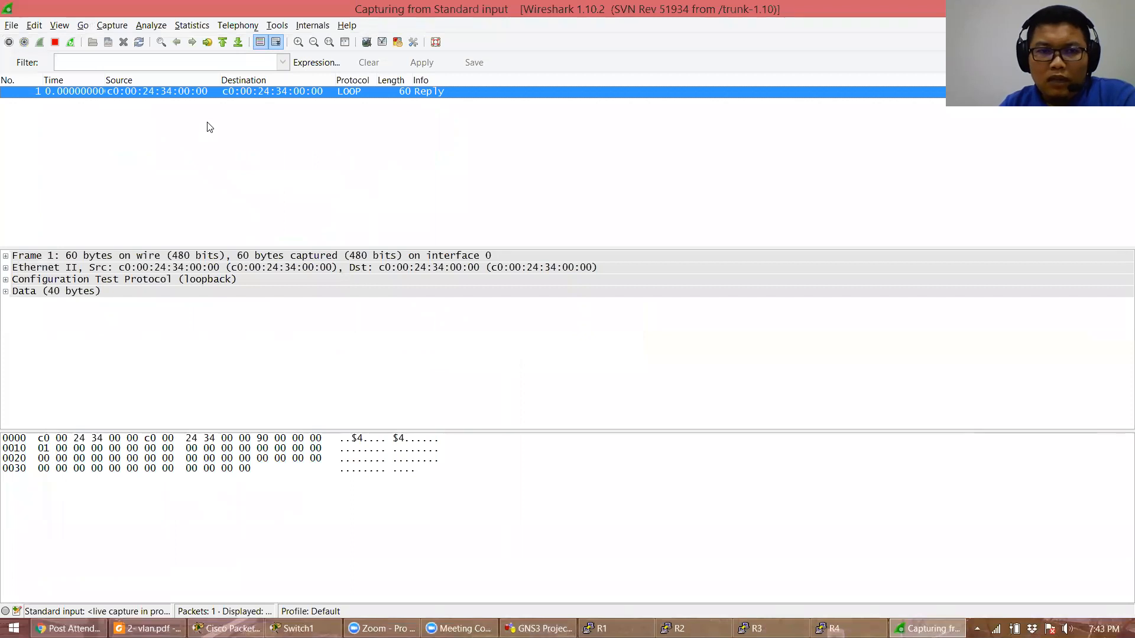
Move R1's console below the captured packet list and ping the broadcast address 192.168.1.255 from R1
{"action": "left_click", "coordinate": [615, 628]}
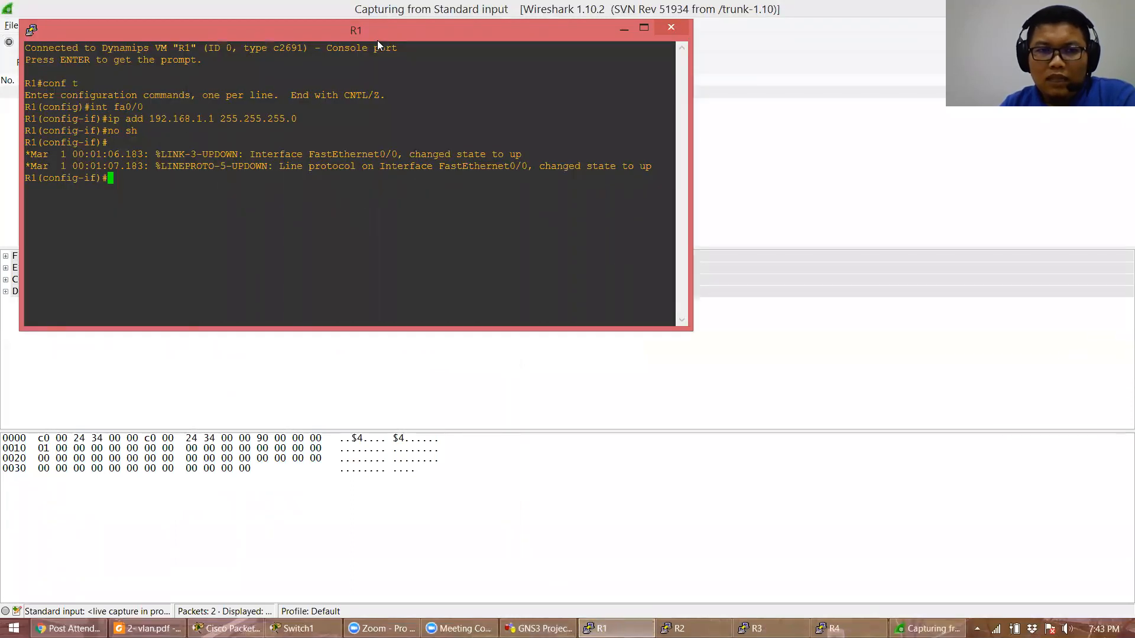
{"action": "left_click_drag", "start_coordinate": [377, 40], "coordinate": [364, 291]}
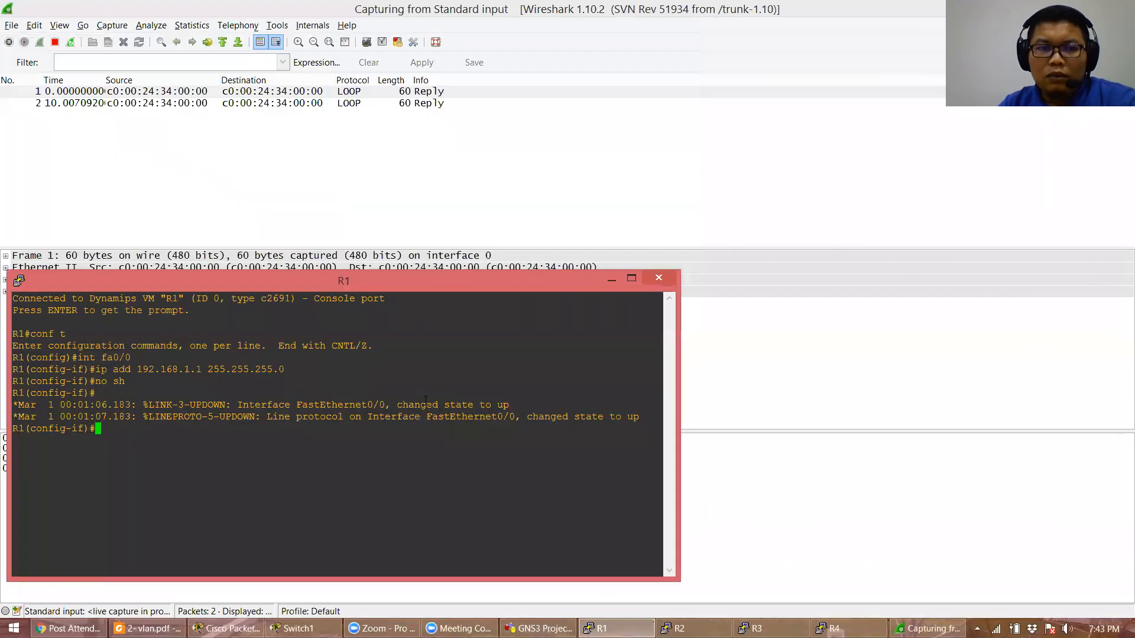
{"action": "type", "text": "do ping 1"}
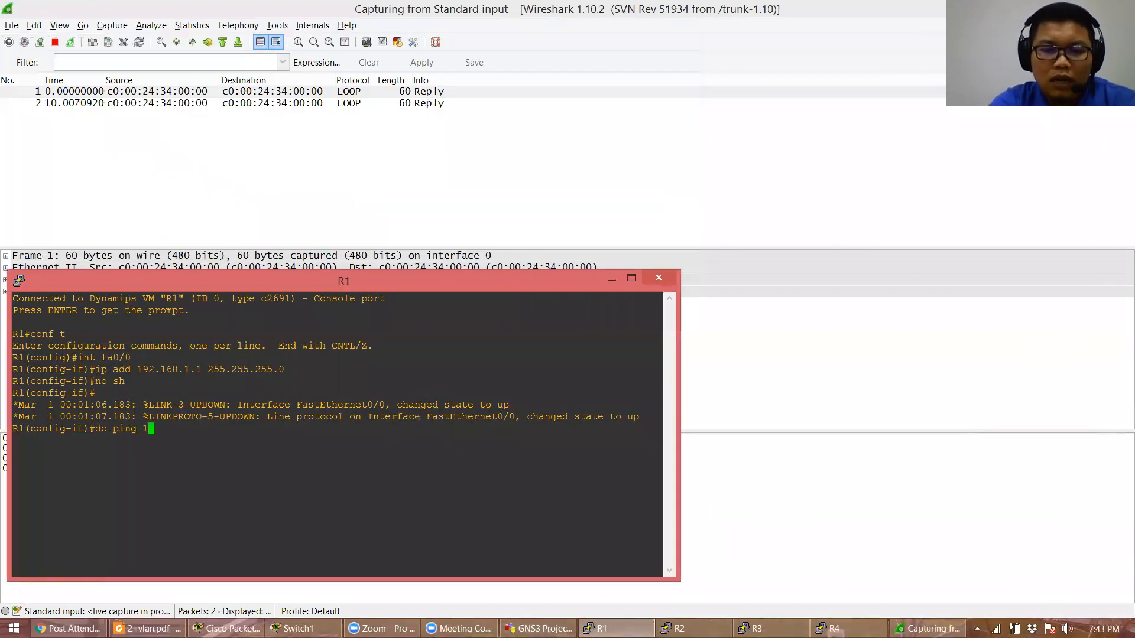
{"action": "type", "text": "92.168.1.255"}
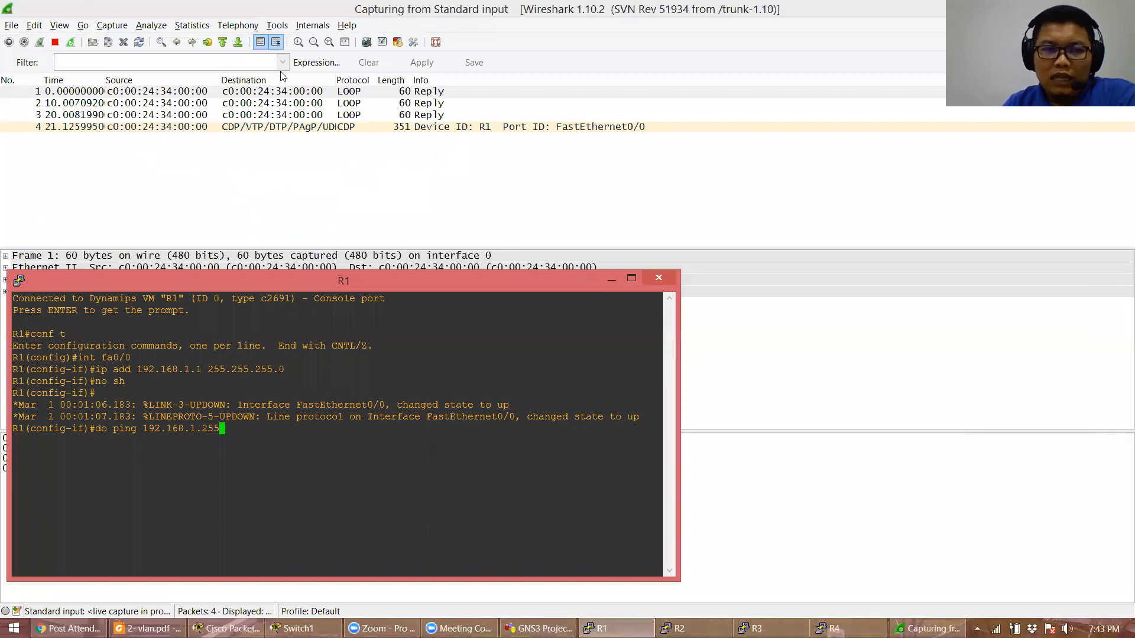
{"action": "key", "text": "Return"}
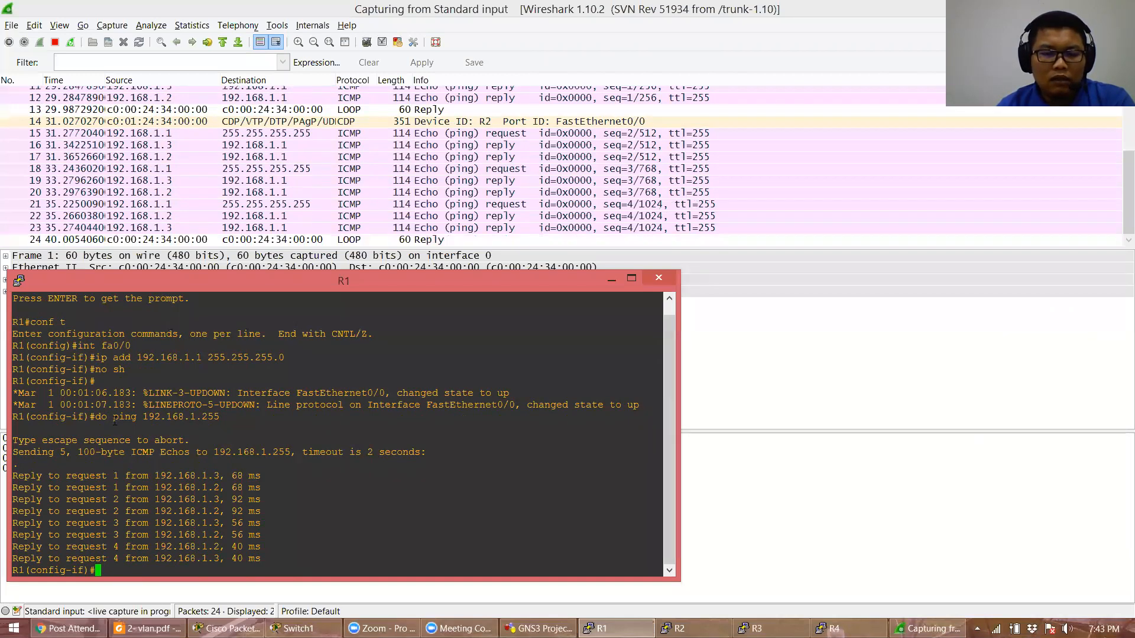
Examine which addresses reply to the broadcast ping in R1's console and compare them with the routers in the GNS3 topology
{"action": "left_click_drag", "start_coordinate": [113, 417], "coordinate": [216, 419]}
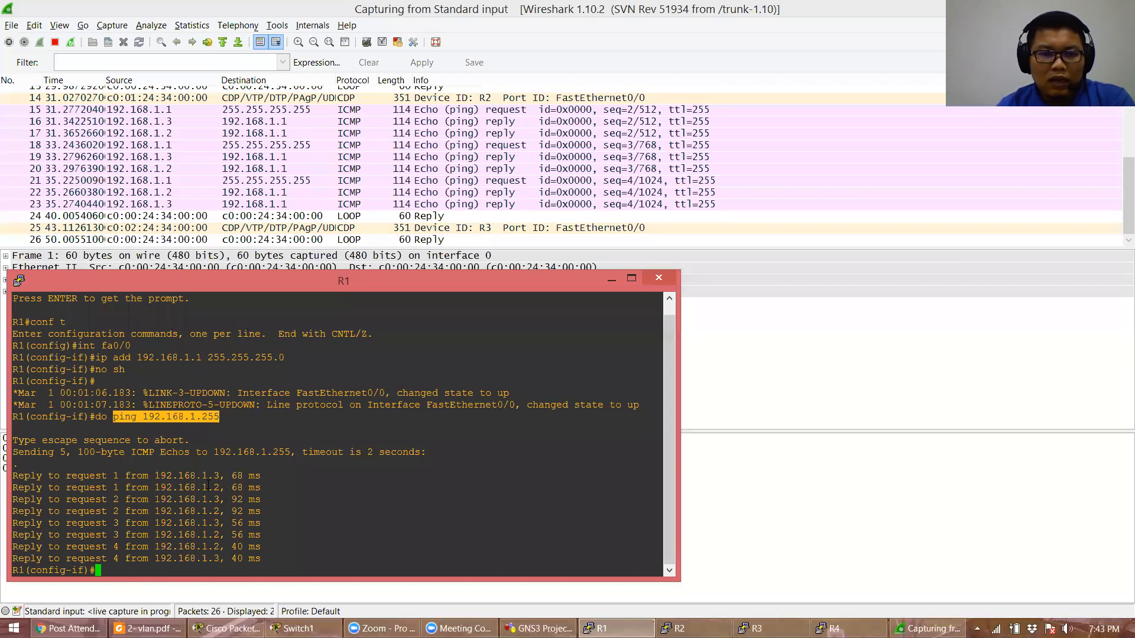
{"action": "double_click", "coordinate": [206, 488]}
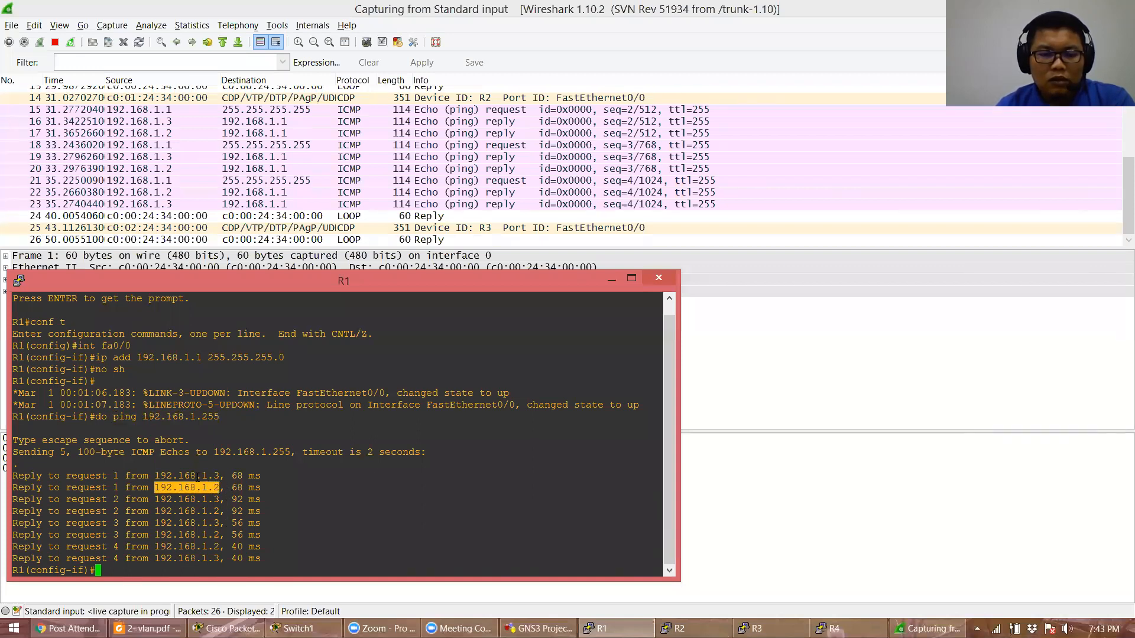
{"action": "double_click", "coordinate": [204, 476]}
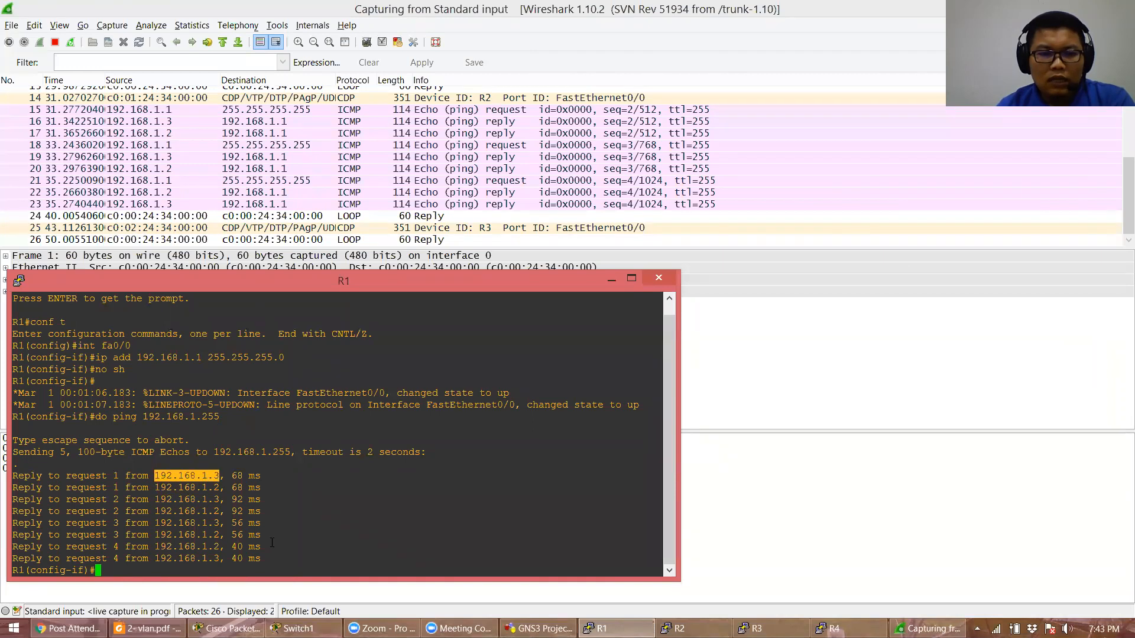
{"action": "left_click", "coordinate": [537, 628]}
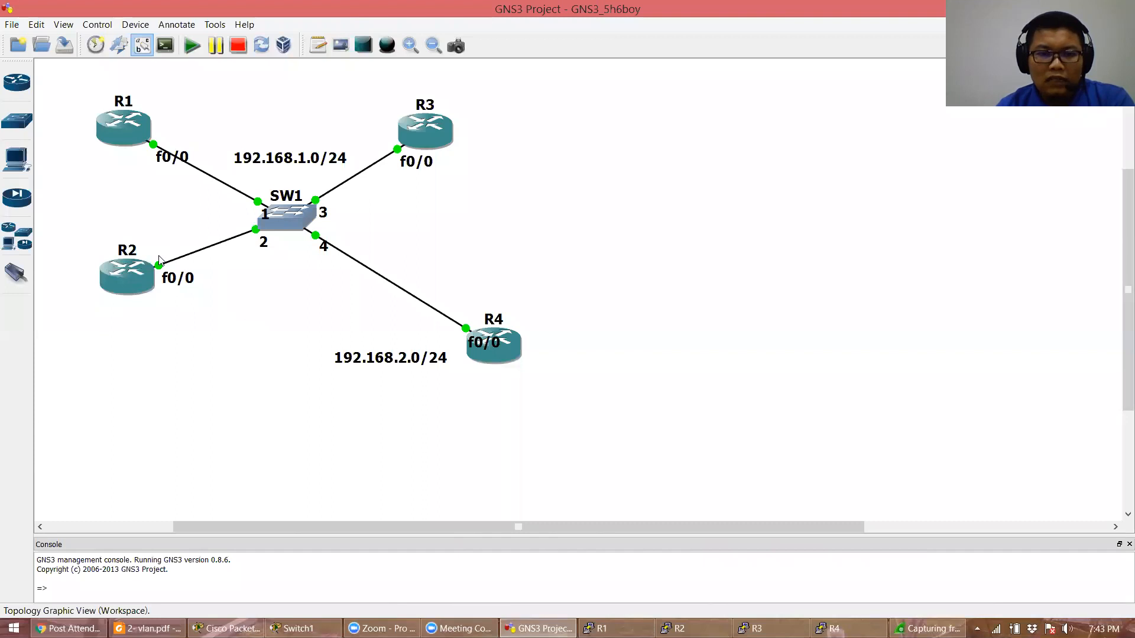
{"action": "left_click", "coordinate": [614, 628]}
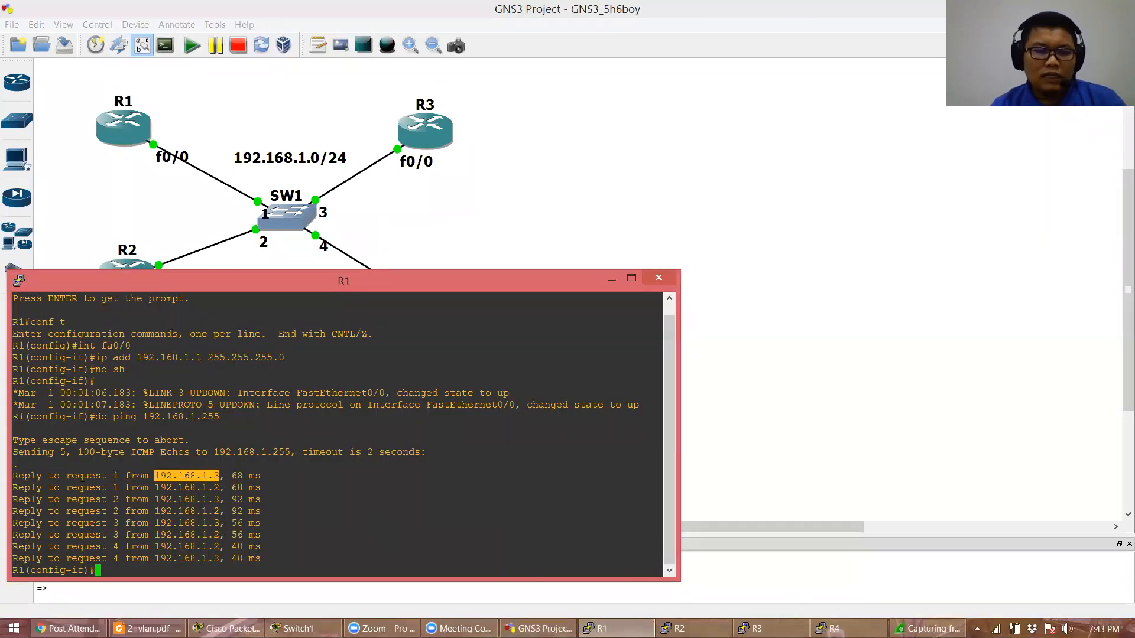
{"action": "double_click", "coordinate": [180, 488]}
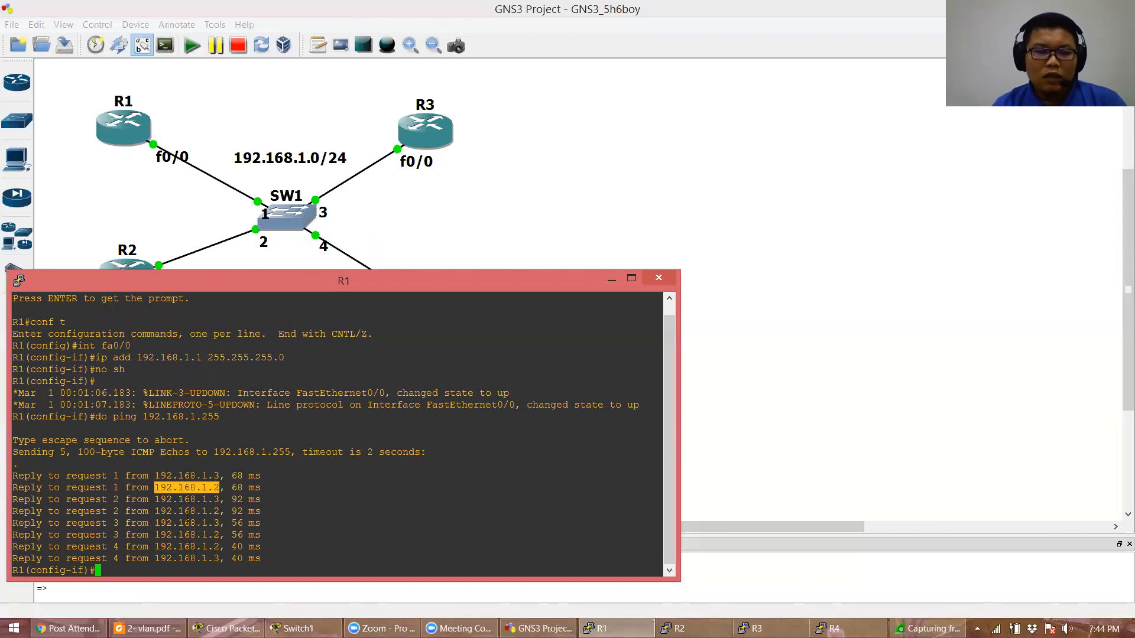
Add the note 192.168.1.255 to the topology between R1 and R3, above the 192.168.1.0/24 note
{"action": "left_click", "coordinate": [530, 202]}
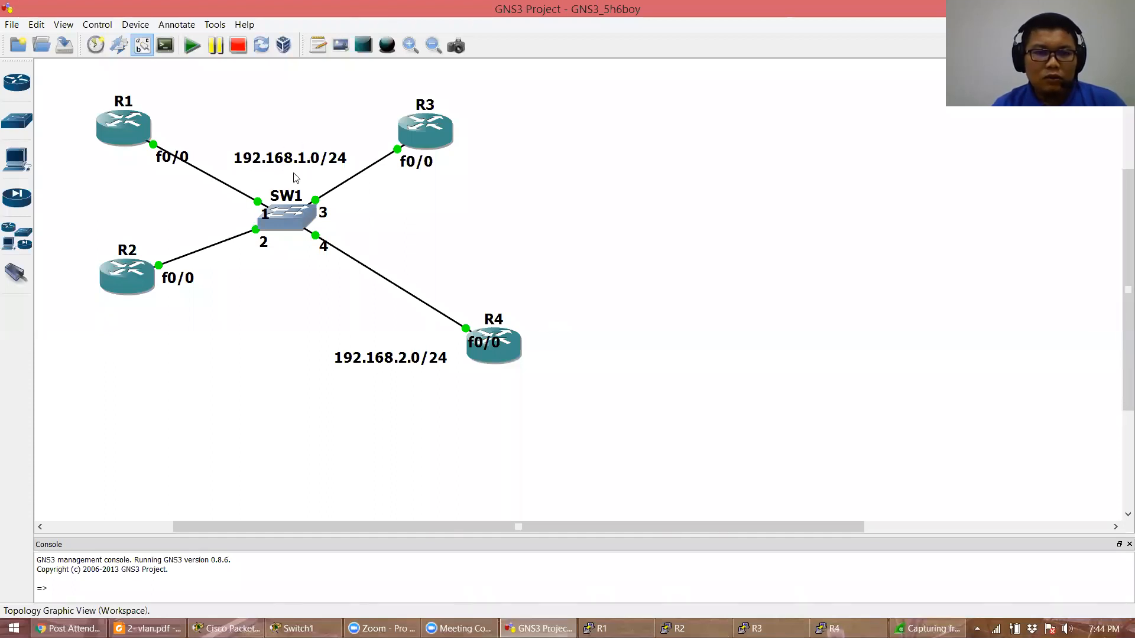
{"action": "left_click", "coordinate": [318, 44]}
{"action": "left_click", "coordinate": [231, 121]}
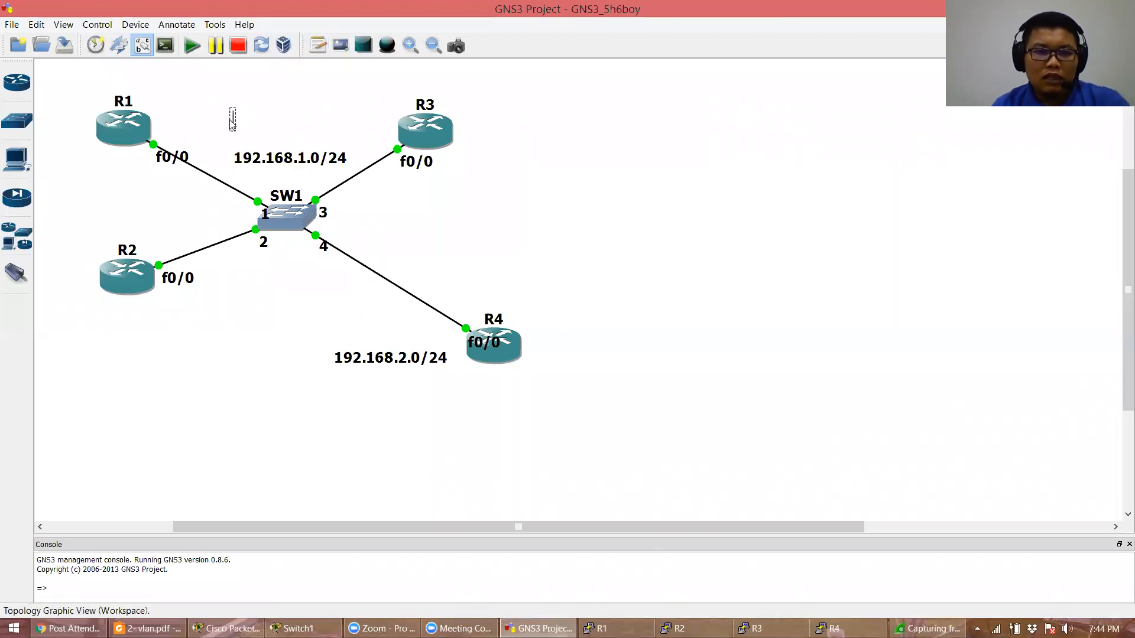
{"action": "type", "text": "192.168.1.24"}
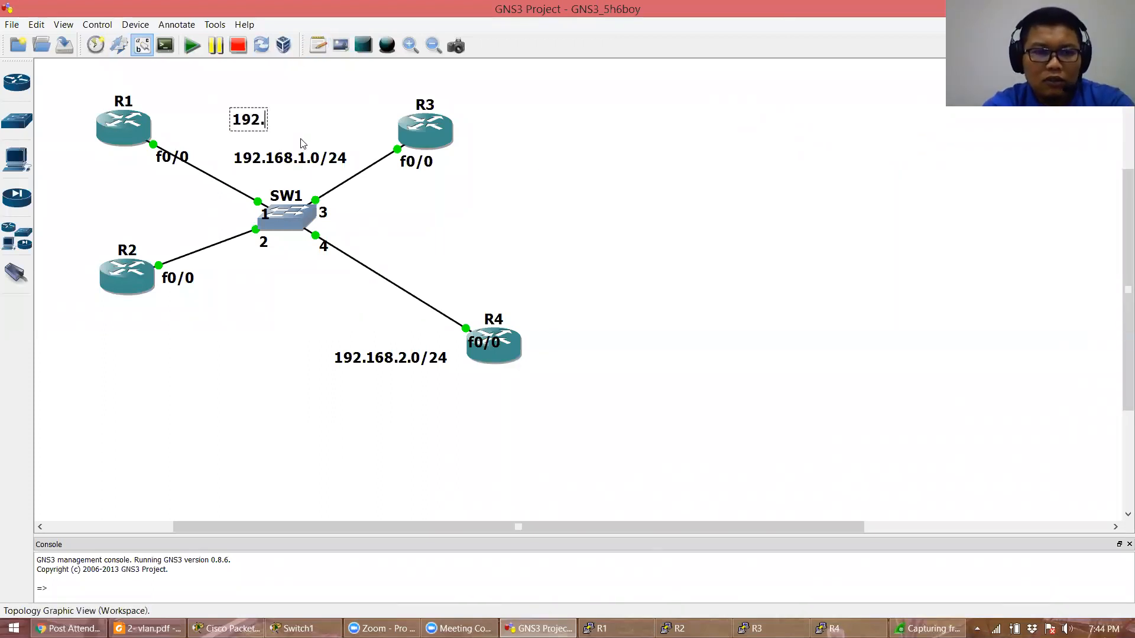
{"action": "key", "text": "BackSpace"}
{"action": "type", "text": "55"}
{"action": "left_click", "coordinate": [288, 91]}
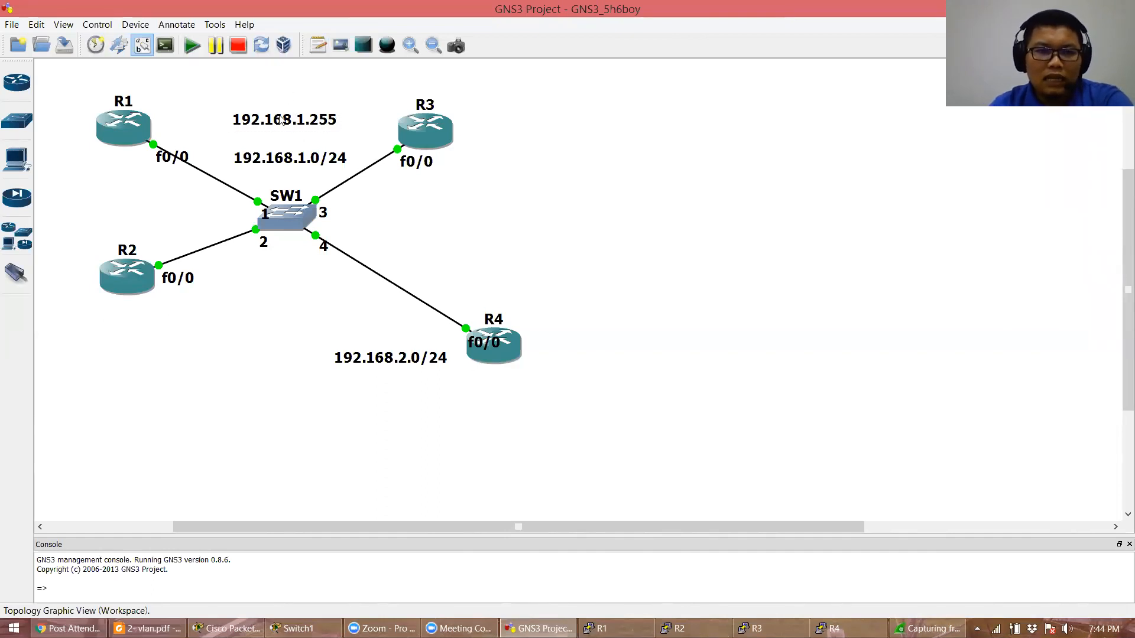
{"action": "left_click_drag", "start_coordinate": [280, 118], "coordinate": [250, 105]}
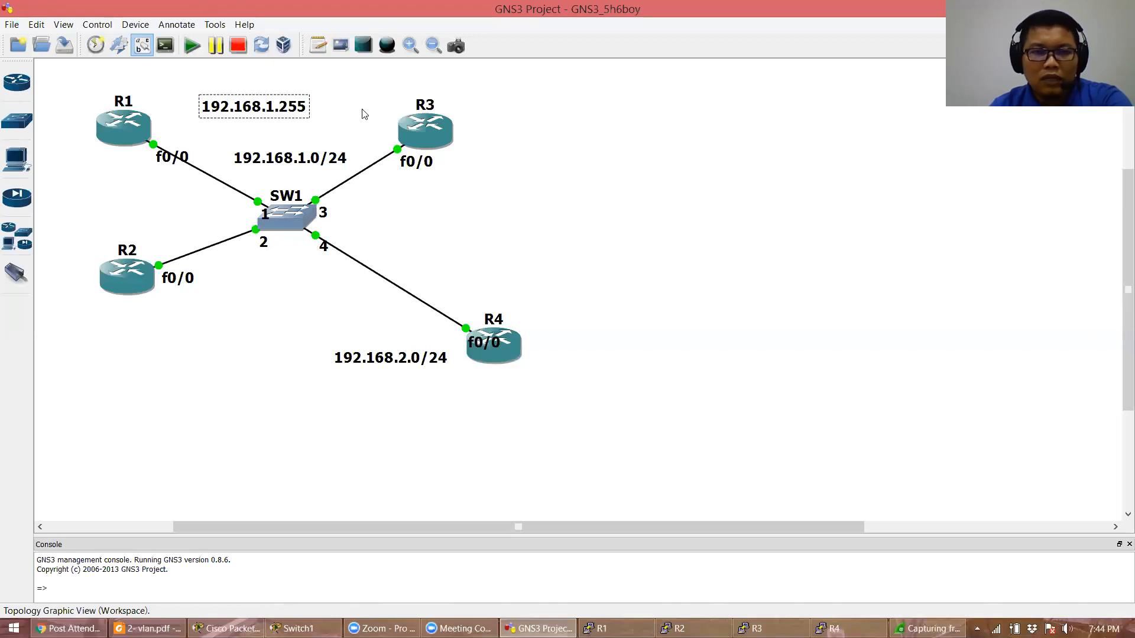
Add the note 192.168.2.255 to the topology, just below the 192.168.2.0/24 note
{"action": "left_click", "coordinate": [320, 46]}
{"action": "left_click", "coordinate": [331, 390]}
{"action": "type", "text": "192.1"}
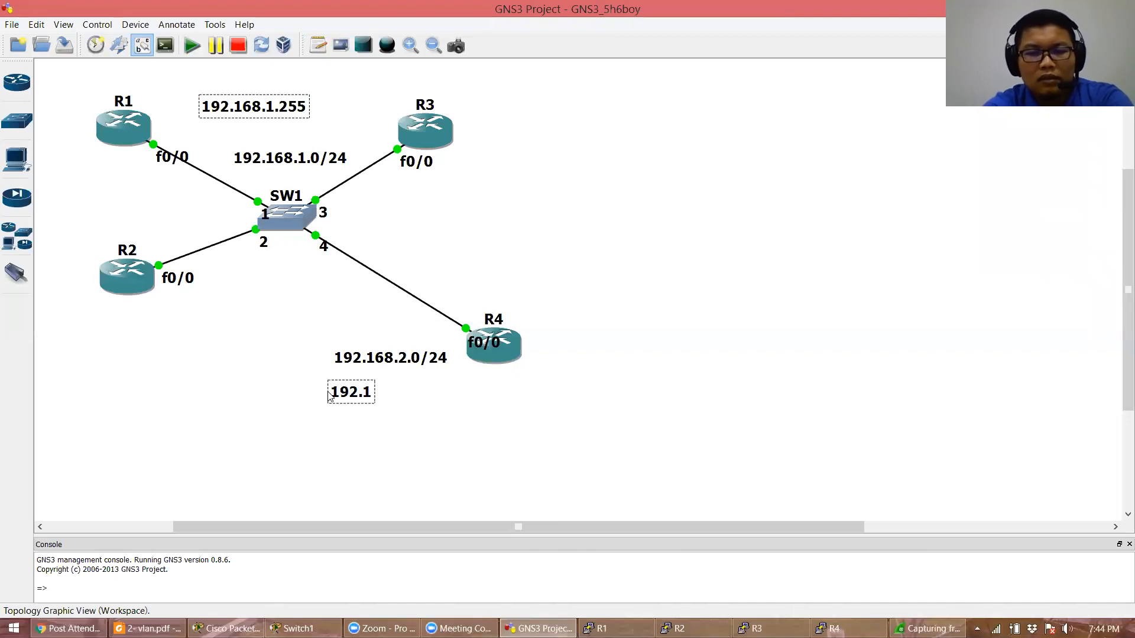
{"action": "type", "text": "68.2.255"}
{"action": "left_click", "coordinate": [348, 406]}
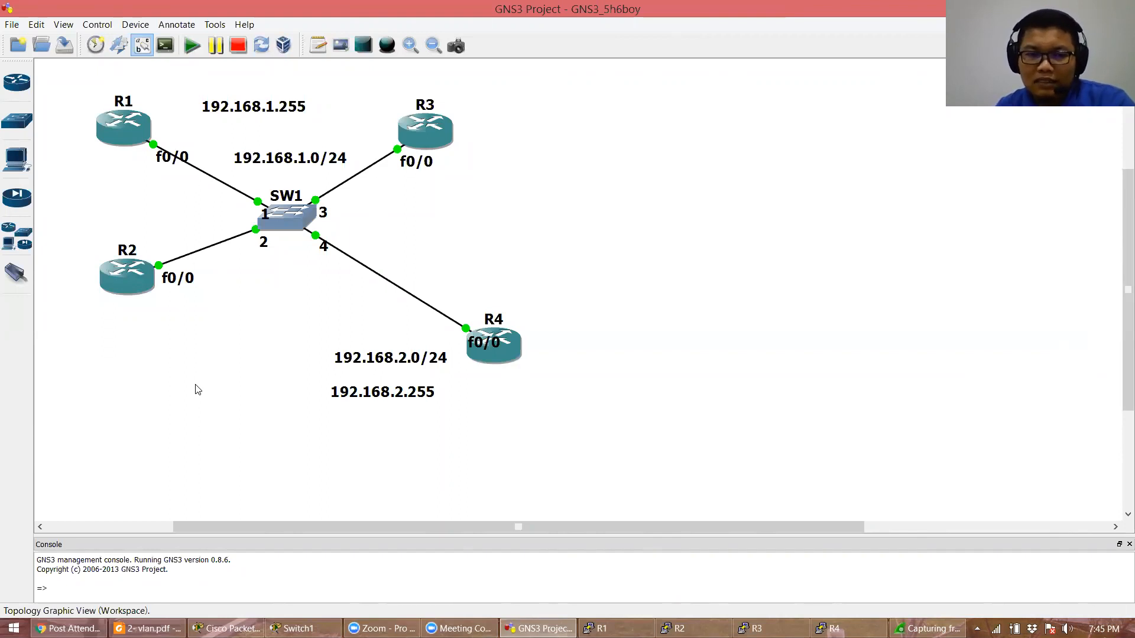
Review the 192.168.1.255 broadcast ping replies in R1's console and return to the topology
{"action": "left_click", "coordinate": [615, 628]}
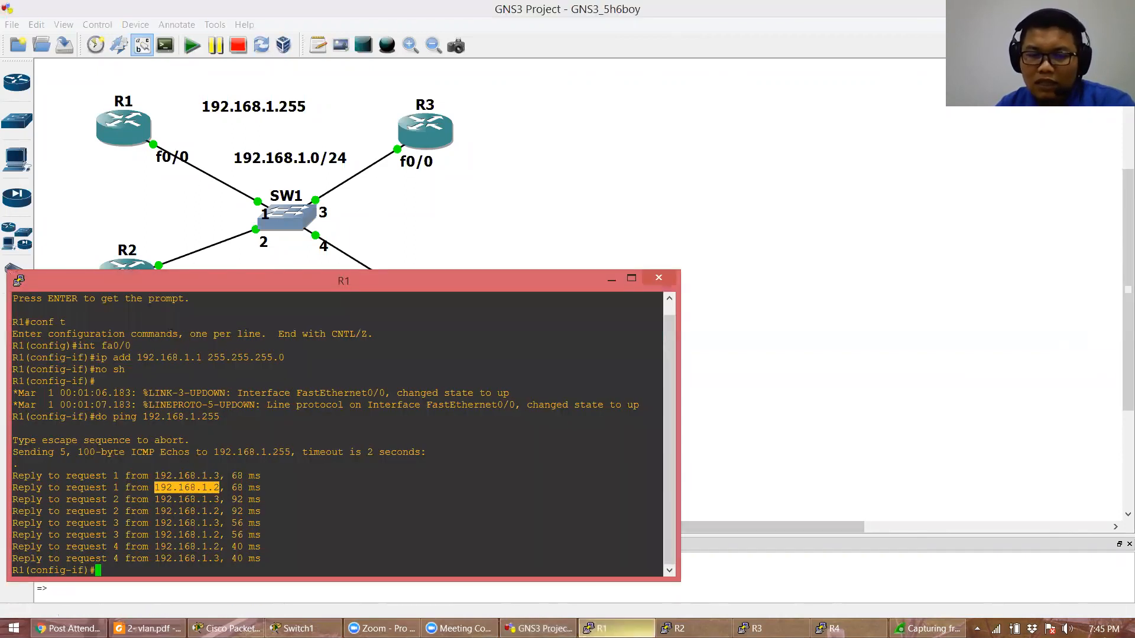
{"action": "left_click", "coordinate": [597, 628]}
{"action": "left_click", "coordinate": [598, 628]}
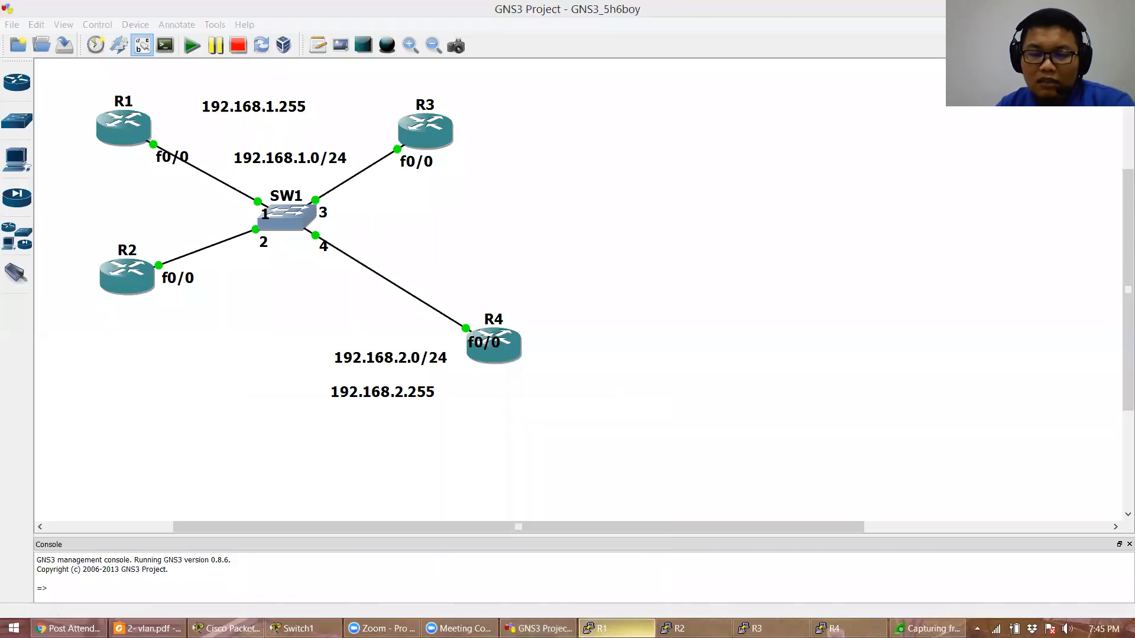
{"action": "left_click", "coordinate": [370, 506]}
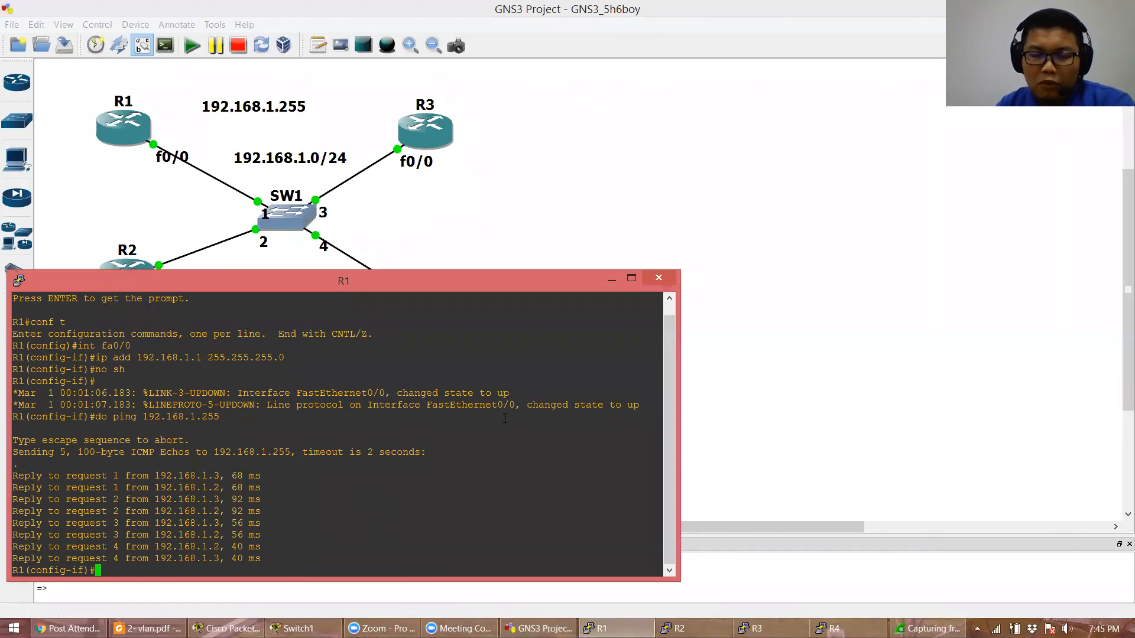
{"action": "left_click", "coordinate": [515, 210]}
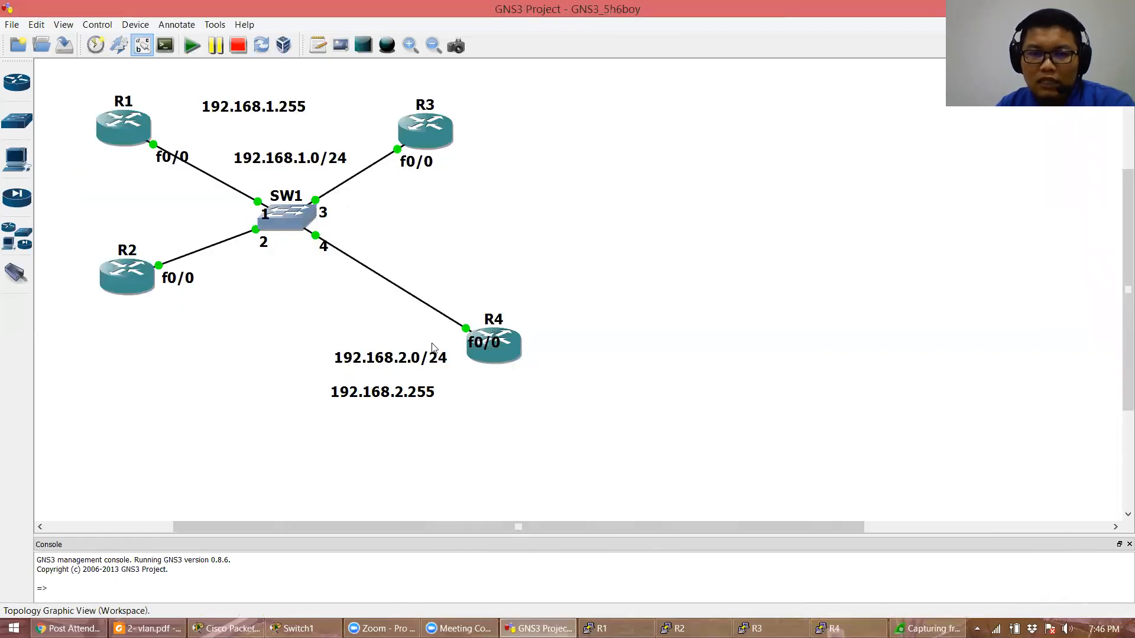
Ping the broadcast address 192.168.2.255 from R4's console and check the Wireshark capture
{"action": "left_click", "coordinate": [833, 628]}
{"action": "type", "text": "do ping 192.168.2.255"}
{"action": "key", "text": "Return"}
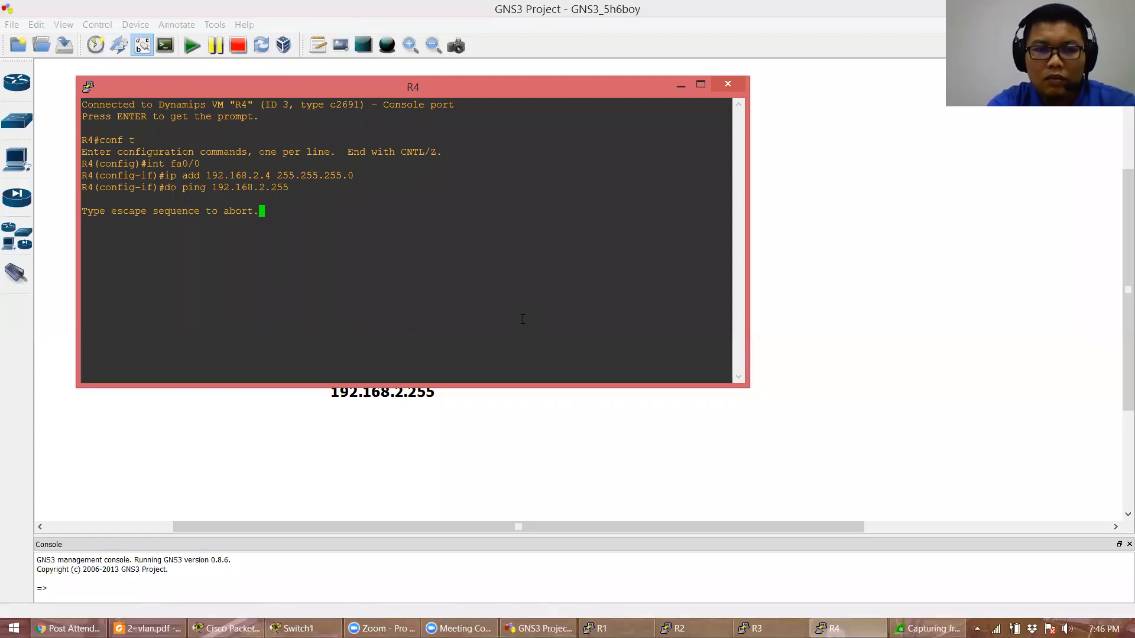
{"action": "left_click", "coordinate": [928, 628]}
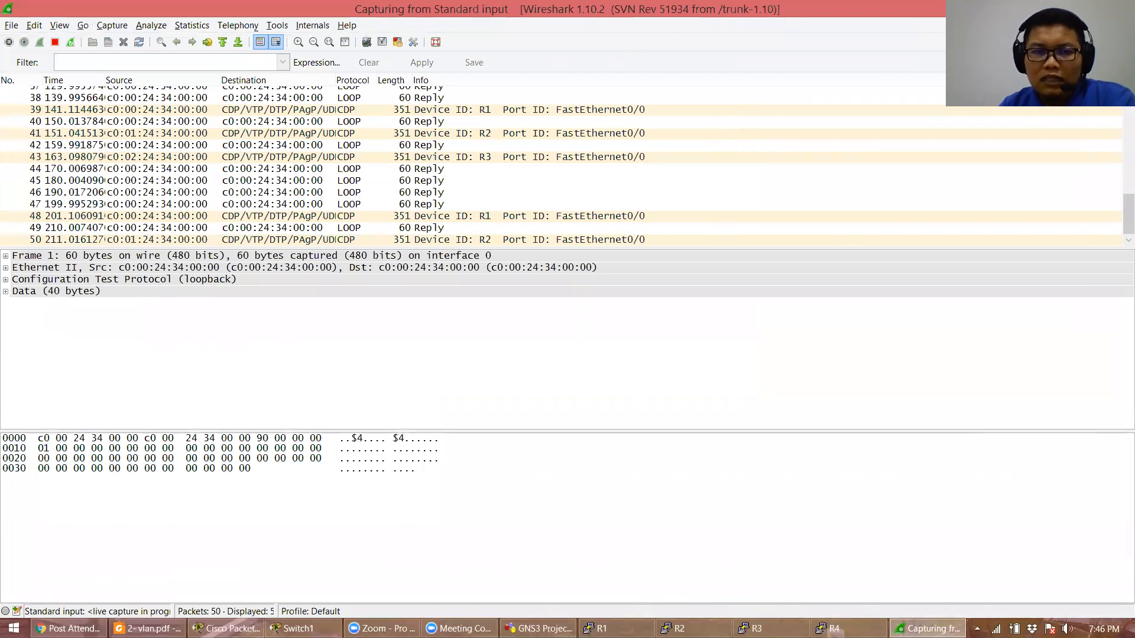
Repeat R4's ping to 192.168.2.255, examine the Wireshark packet list for its traffic, and return to the GNS3 topology
{"action": "left_click", "coordinate": [845, 629]}
{"action": "key", "text": "Up"}
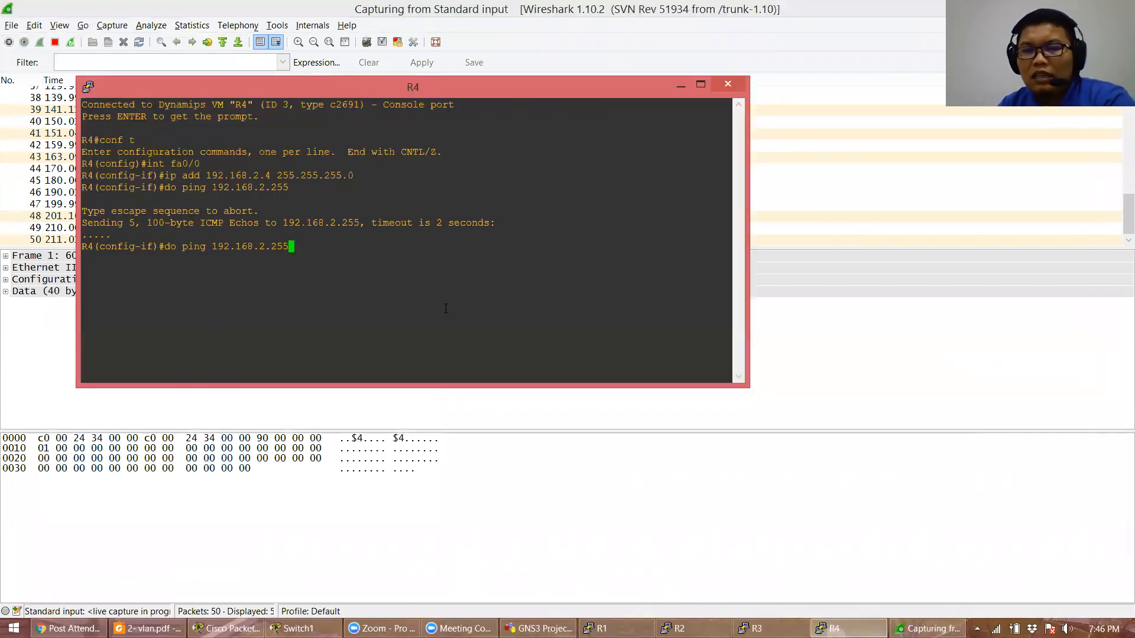
{"action": "key", "text": "Return"}
{"action": "left_click", "coordinate": [682, 452]}
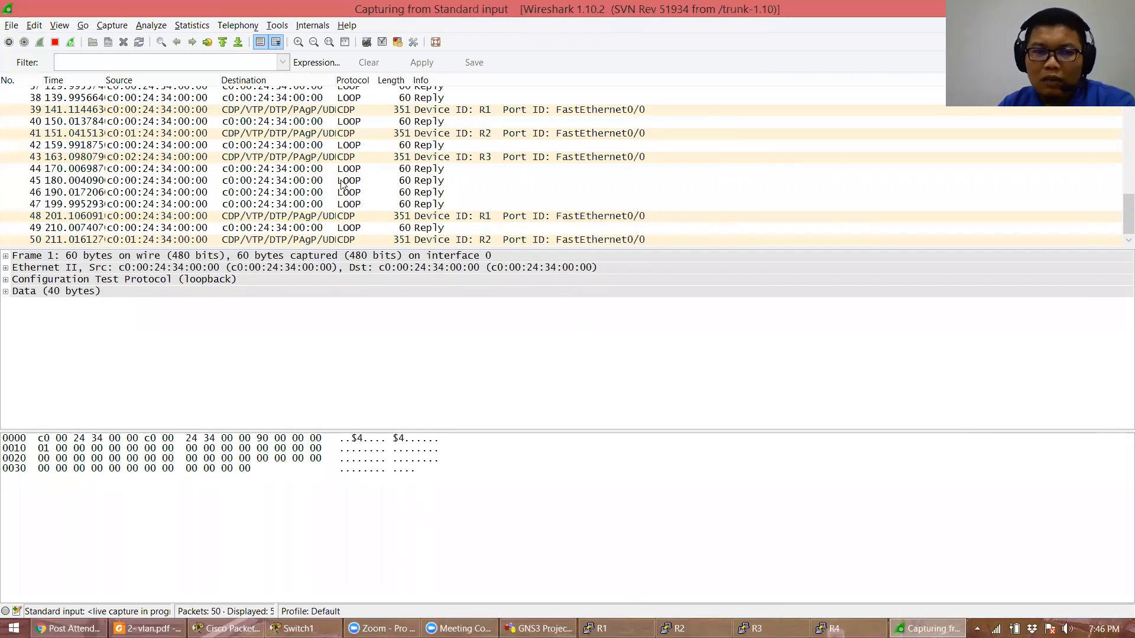
{"action": "left_click", "coordinate": [508, 629]}
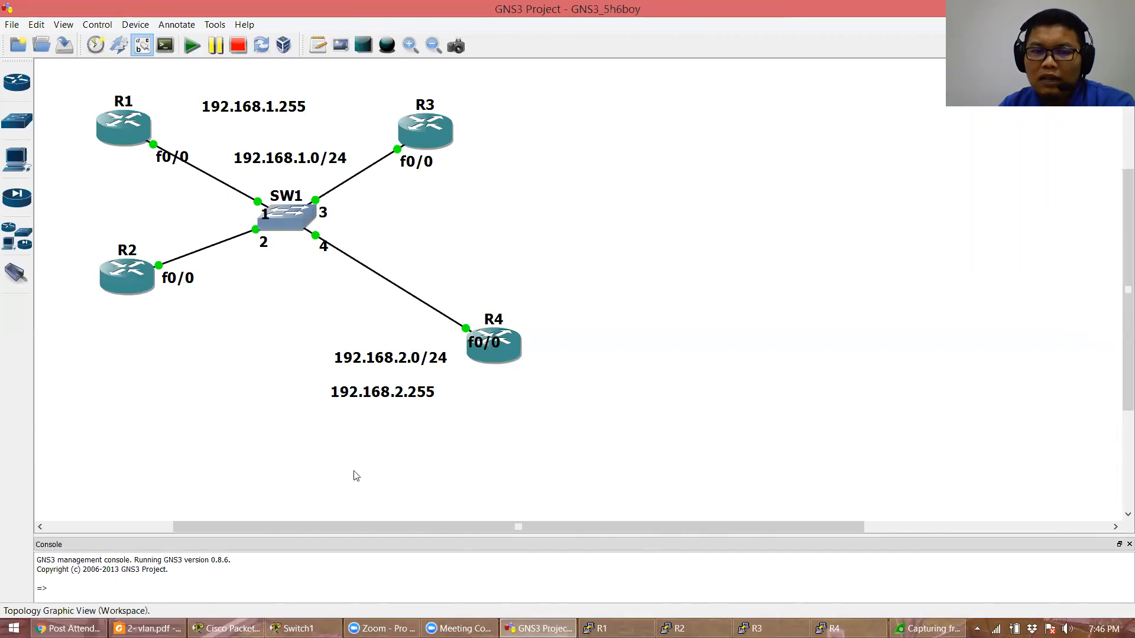
In Packet Tracer, delete the current scenario's PDU entry and send a simple PDU from Laptop0 to Laptop2
{"action": "left_click", "coordinate": [227, 628]}
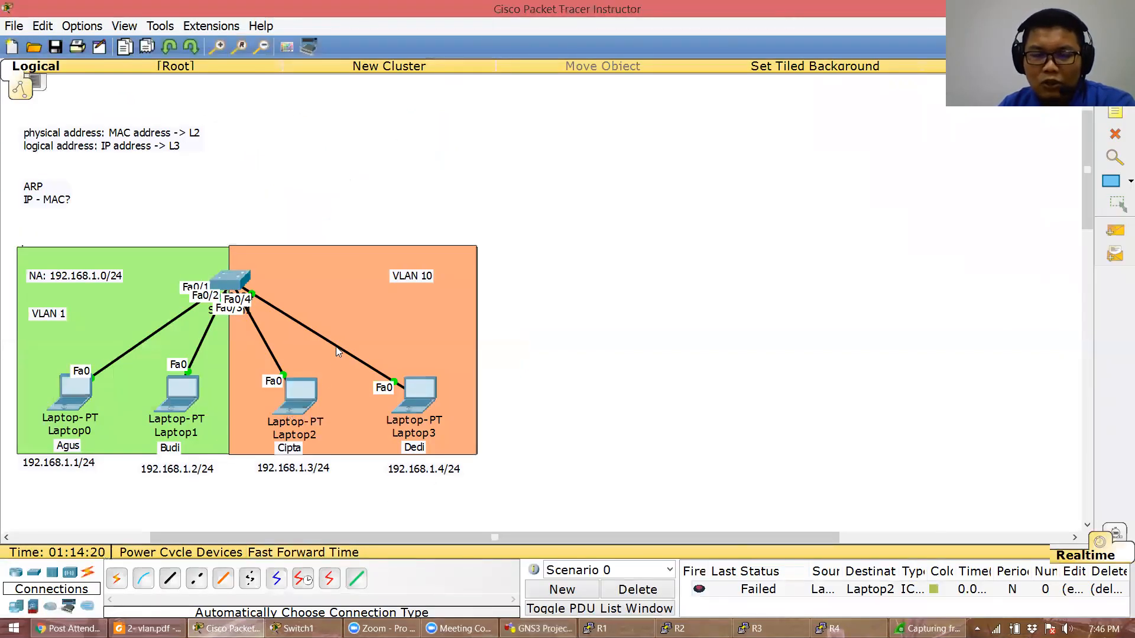
{"action": "left_click", "coordinate": [641, 595]}
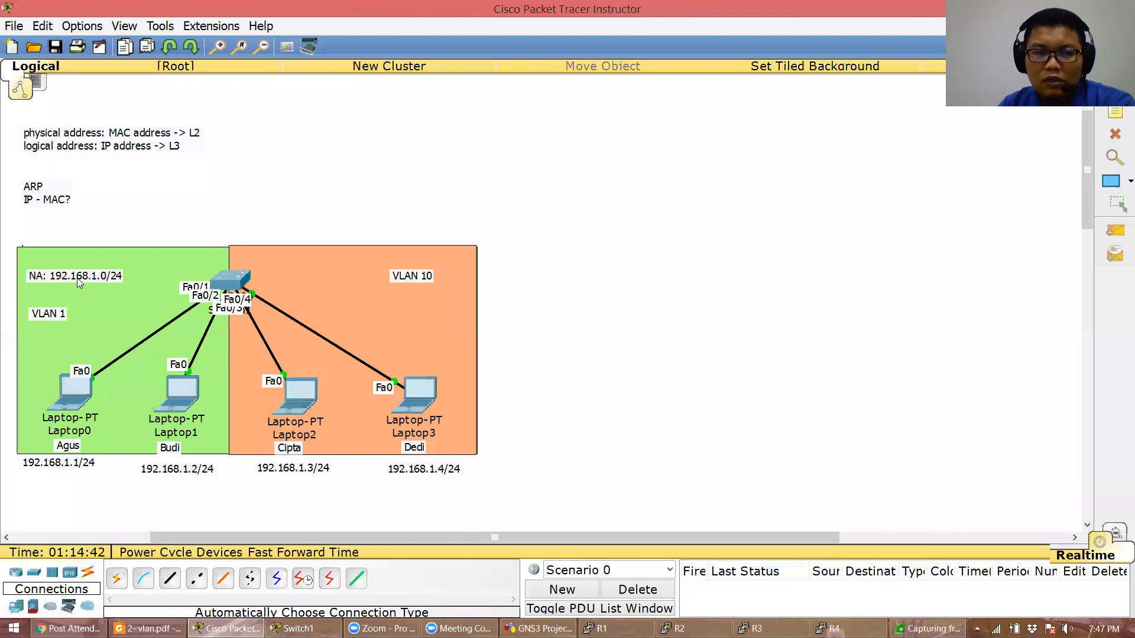
{"action": "left_click", "coordinate": [1114, 232]}
{"action": "left_click", "coordinate": [71, 393]}
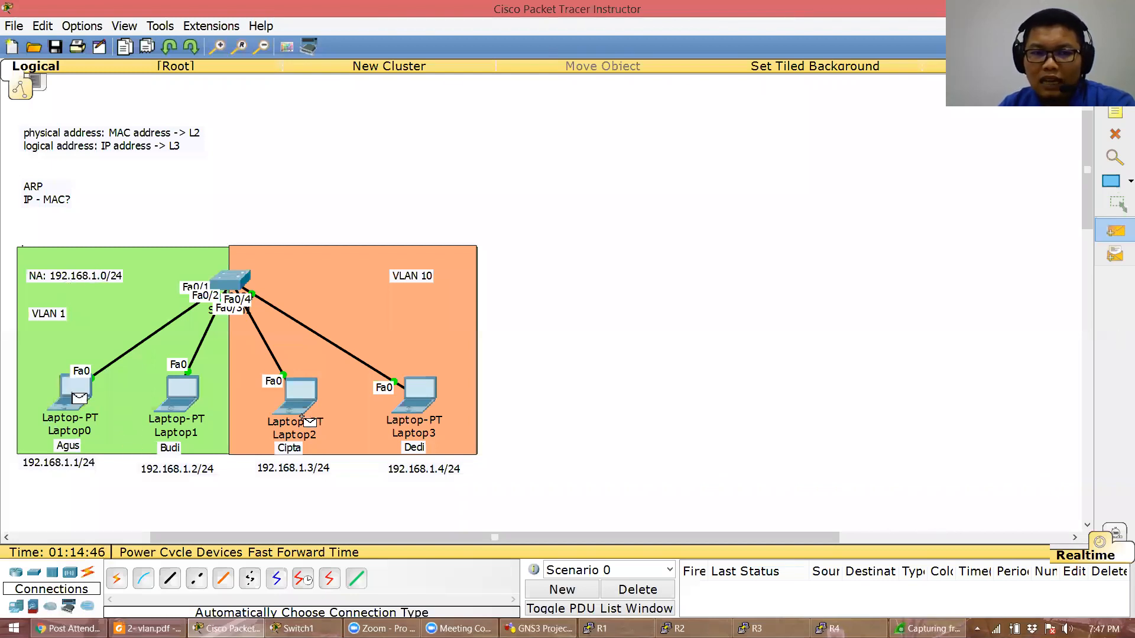
{"action": "left_click", "coordinate": [304, 414]}
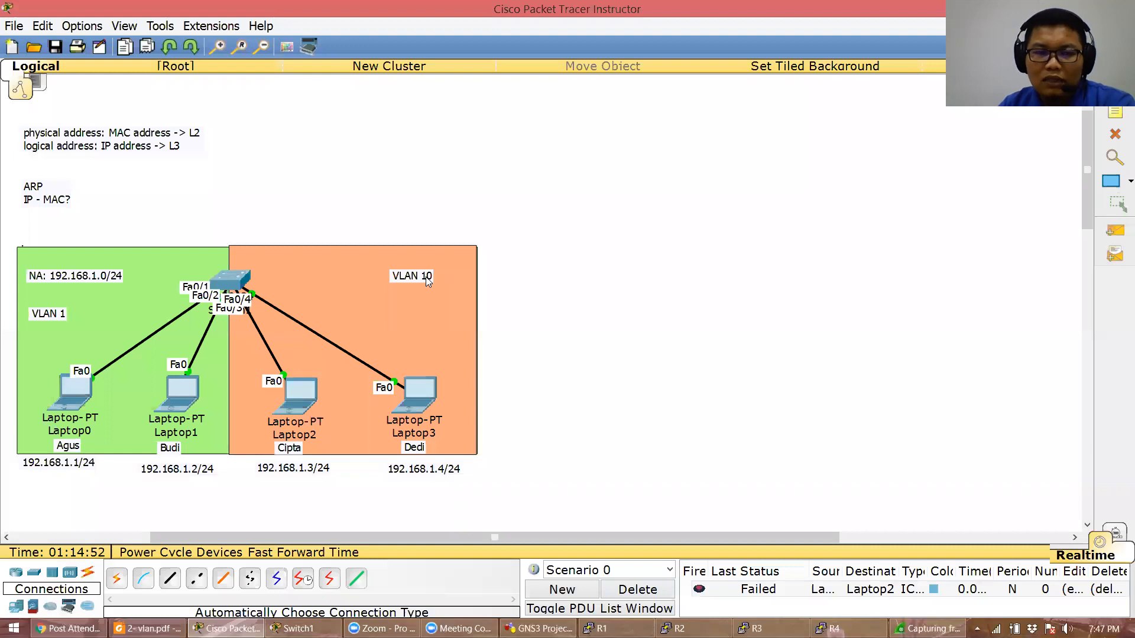
Examine the VLAN 1 and VLAN 10 port assignments in Switch1's CLI
{"action": "left_click", "coordinate": [235, 278]}
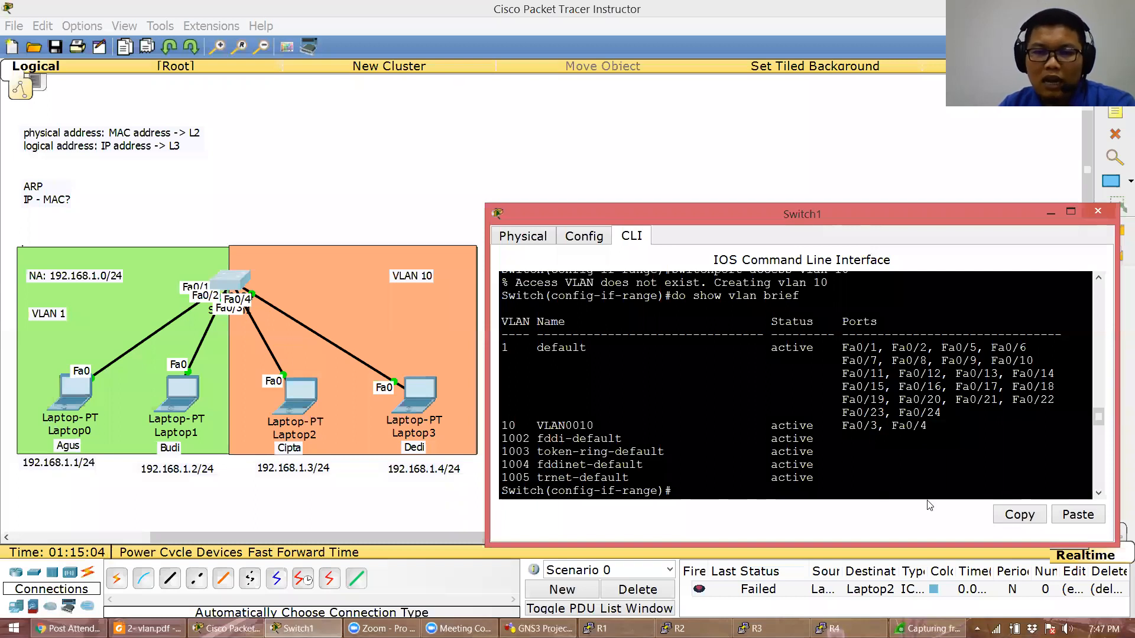
{"action": "left_click_drag", "start_coordinate": [927, 426], "coordinate": [505, 348]}
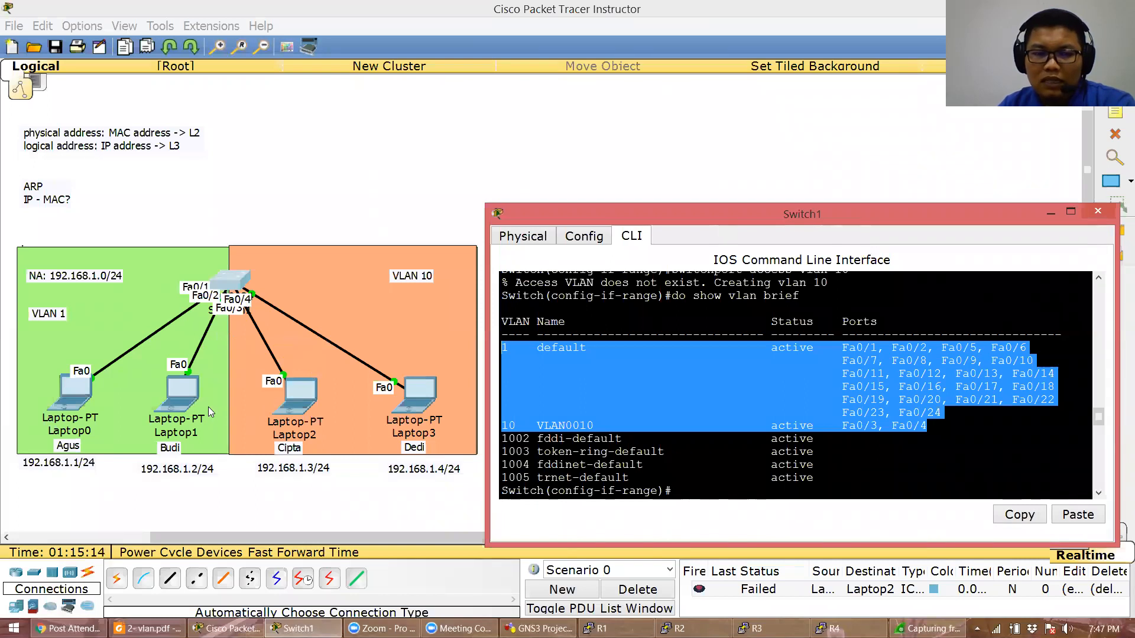
Switch to GNS3 and examine the VLAN and type of SW1's ports in its node configuration, leaving without applying changes
{"action": "left_click", "coordinate": [538, 628]}
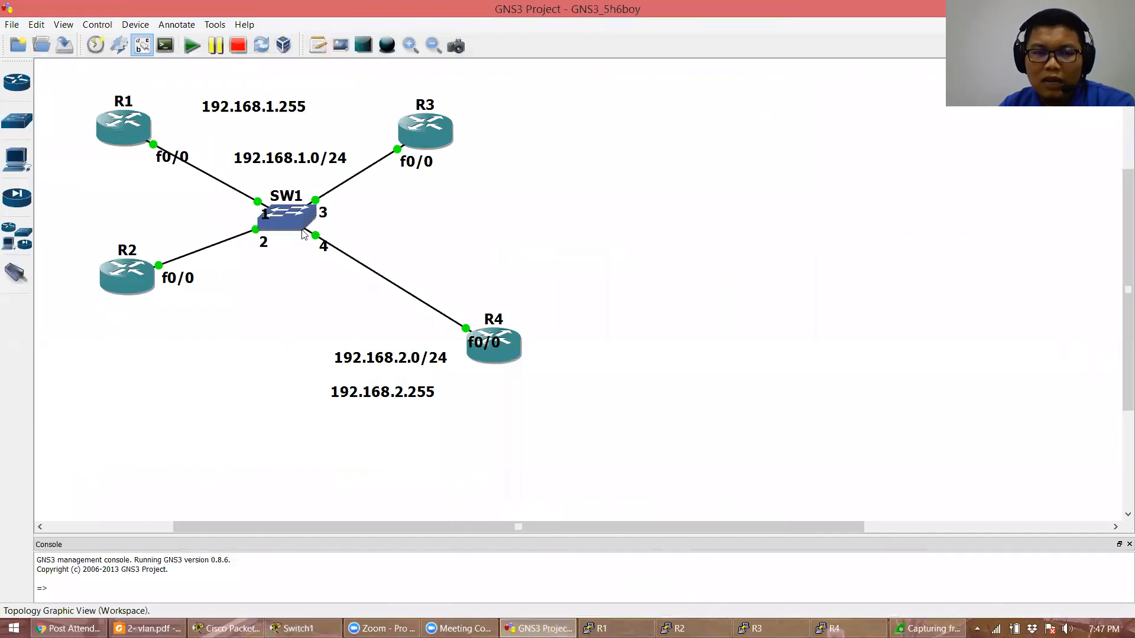
{"action": "mouse_move", "coordinate": [300, 225]}
{"action": "double_click", "coordinate": [296, 223]}
{"action": "left_click", "coordinate": [412, 197]}
{"action": "left_click_drag", "start_coordinate": [746, 263], "coordinate": [742, 294]}
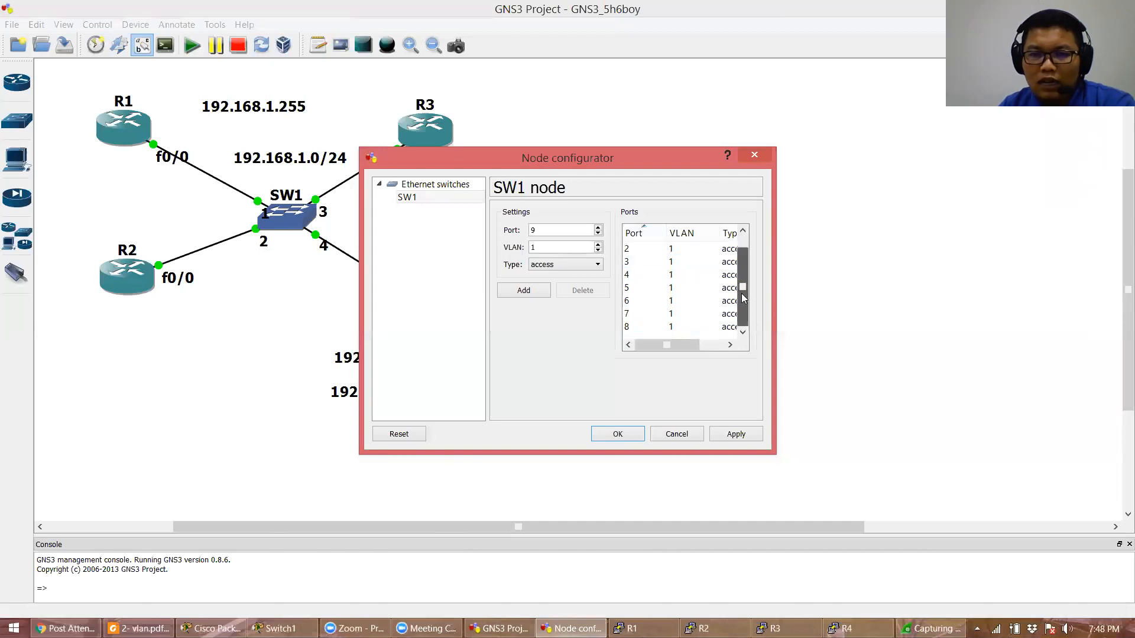
{"action": "left_click", "coordinate": [676, 435]}
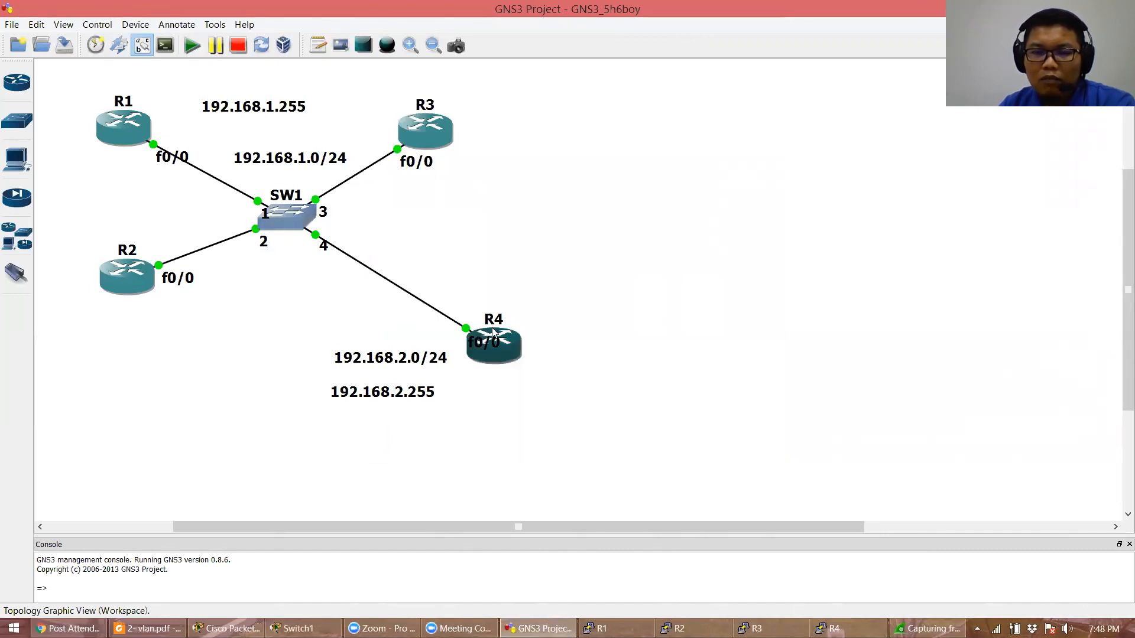
{"action": "double_click", "coordinate": [297, 225]}
{"action": "left_click", "coordinate": [445, 197]}
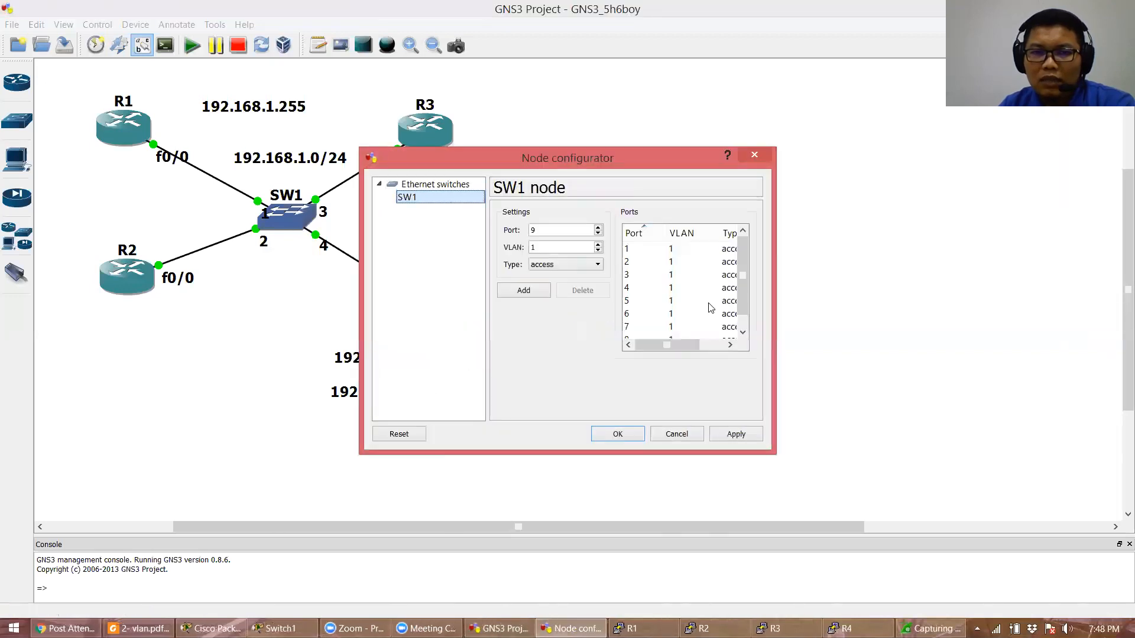
{"action": "left_click", "coordinate": [691, 288]}
{"action": "left_click", "coordinate": [676, 434]}
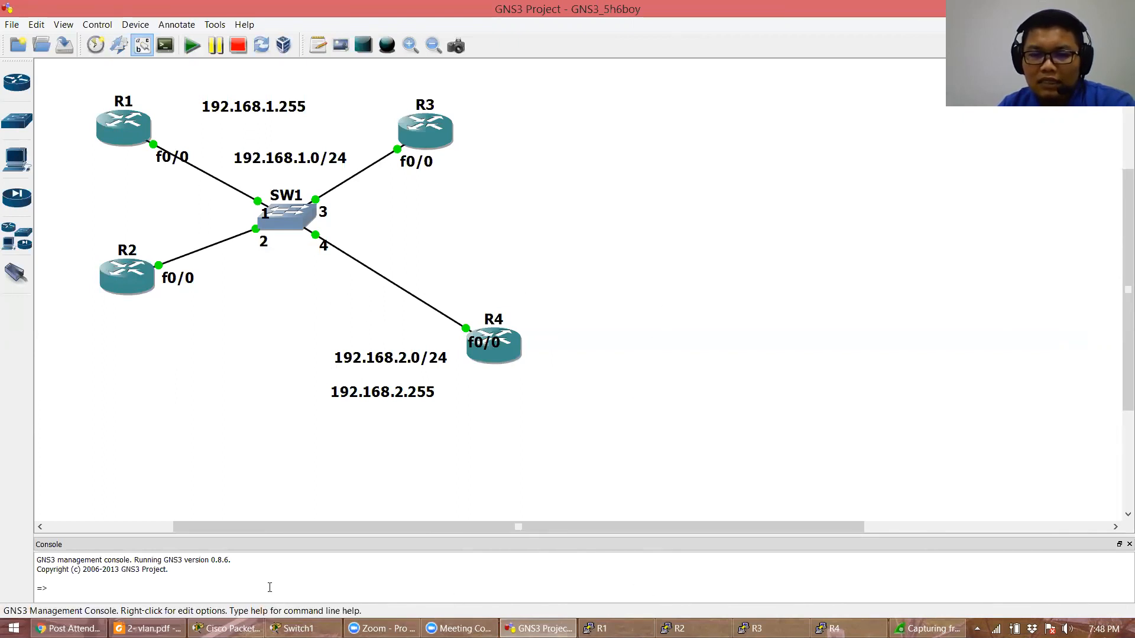
Switch back to Packet Tracer and compare Switch1's show vlan brief output with the VLAN 1 and VLAN 10 areas in the topology
{"action": "left_click", "coordinate": [227, 629]}
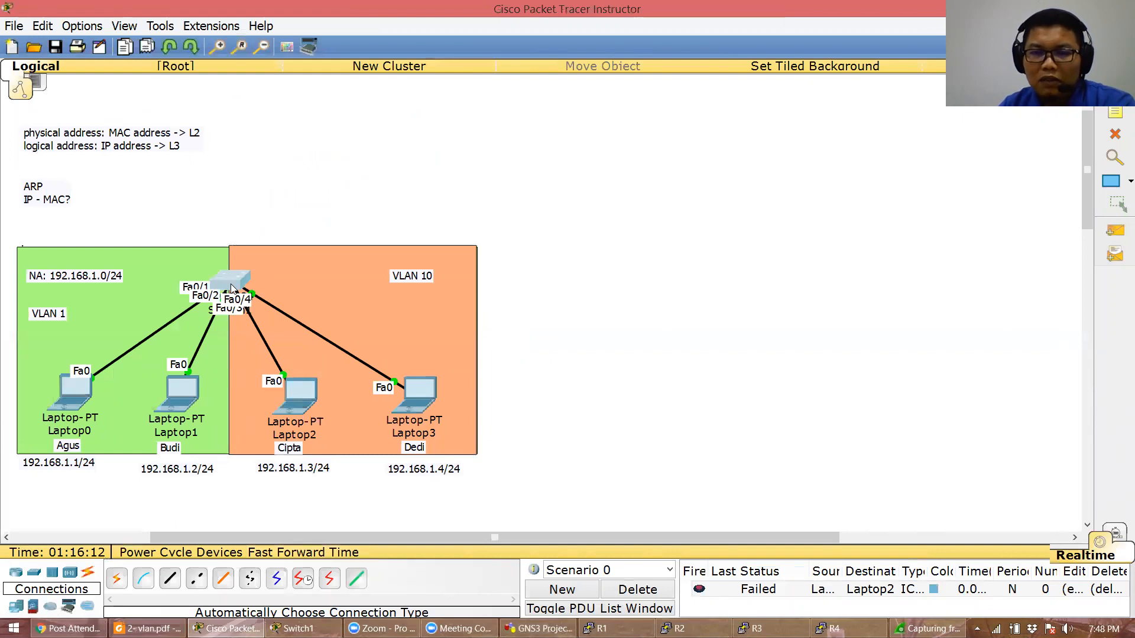
{"action": "key", "text": "alt+Tab"}
{"action": "scroll", "coordinate": [802, 400], "scroll_direction": "up", "scroll_amount": 5}
{"action": "scroll", "coordinate": [801, 400], "scroll_direction": "down", "scroll_amount": 2}
{"action": "scroll", "coordinate": [795, 385], "scroll_direction": "up", "scroll_amount": 8}
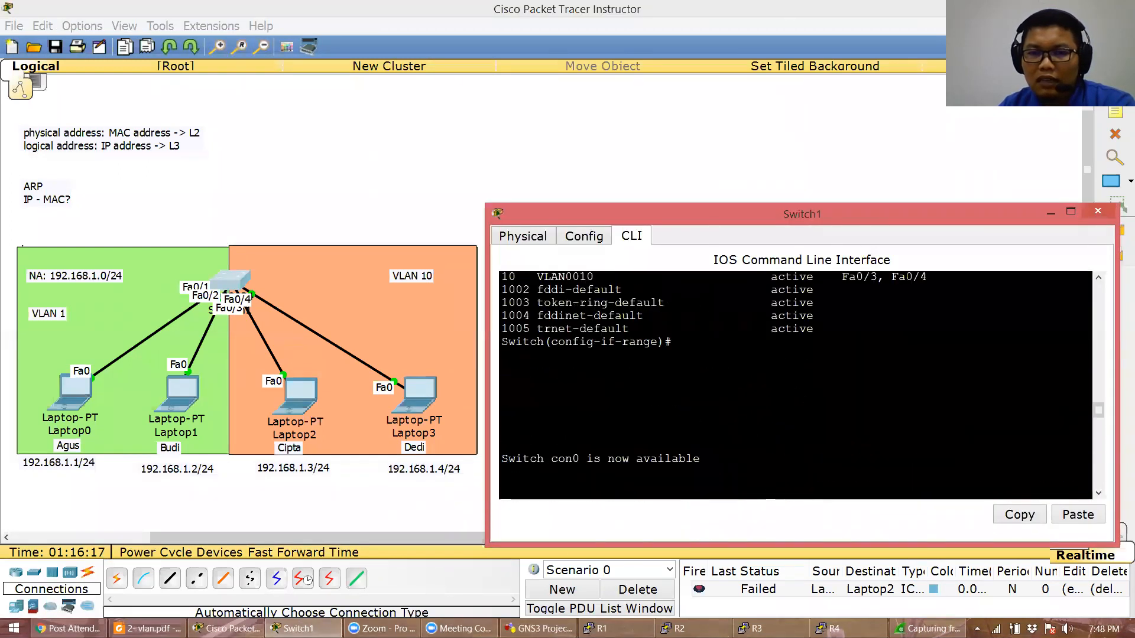
{"action": "scroll", "coordinate": [796, 385], "scroll_direction": "down", "scroll_amount": 3}
{"action": "scroll", "coordinate": [796, 386], "scroll_direction": "down", "scroll_amount": 10}
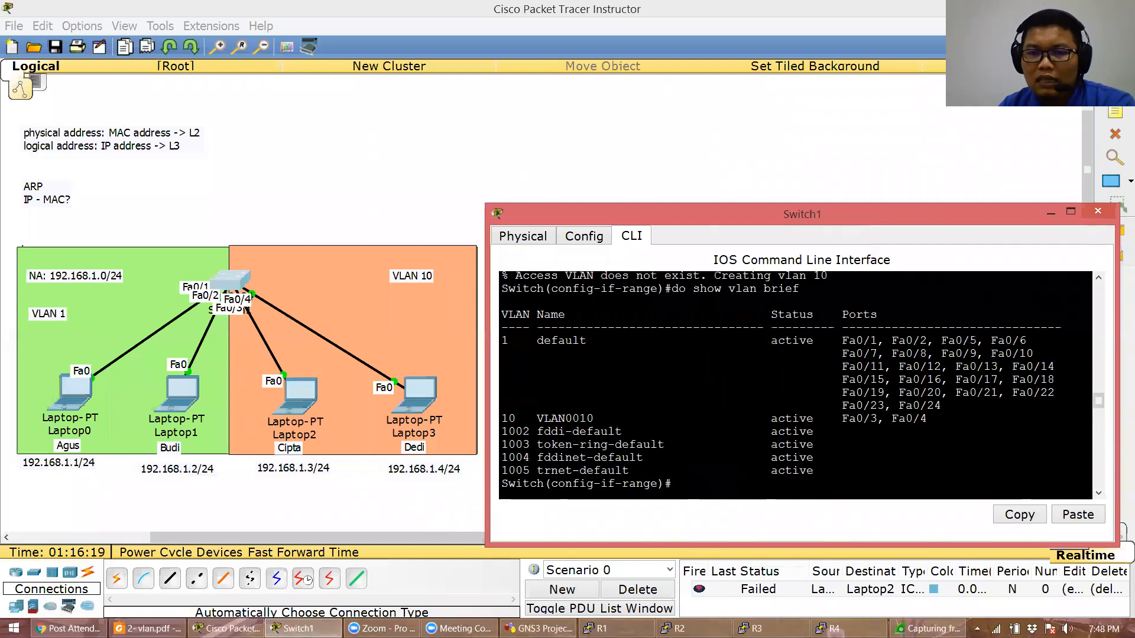
{"action": "left_click_drag", "start_coordinate": [926, 420], "coordinate": [506, 345]}
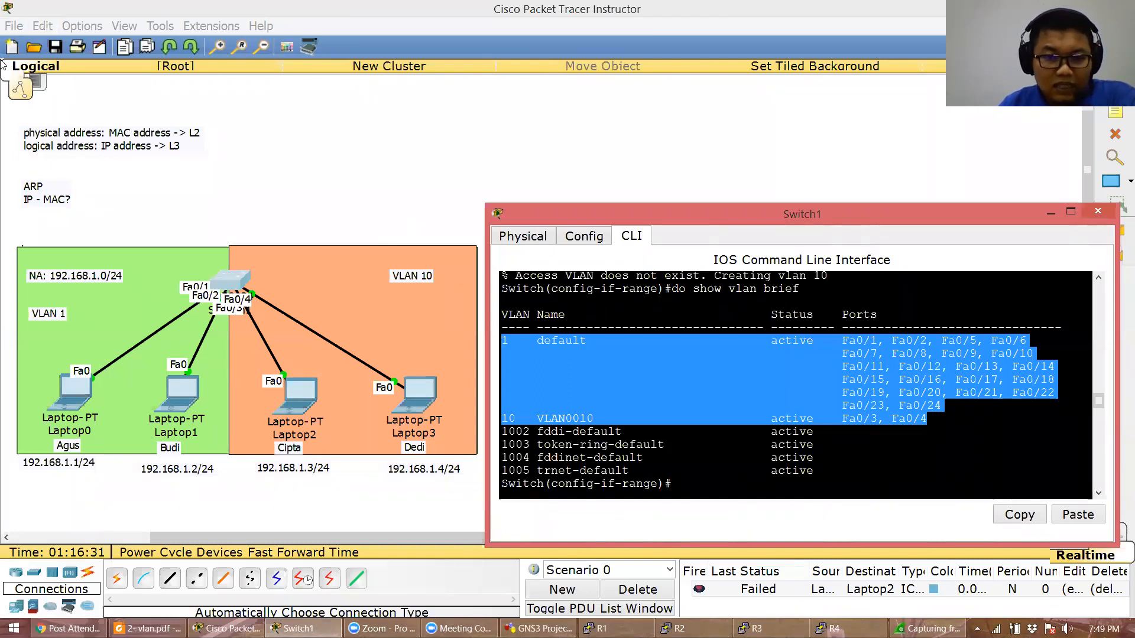
{"action": "left_click", "coordinate": [3, 63]}
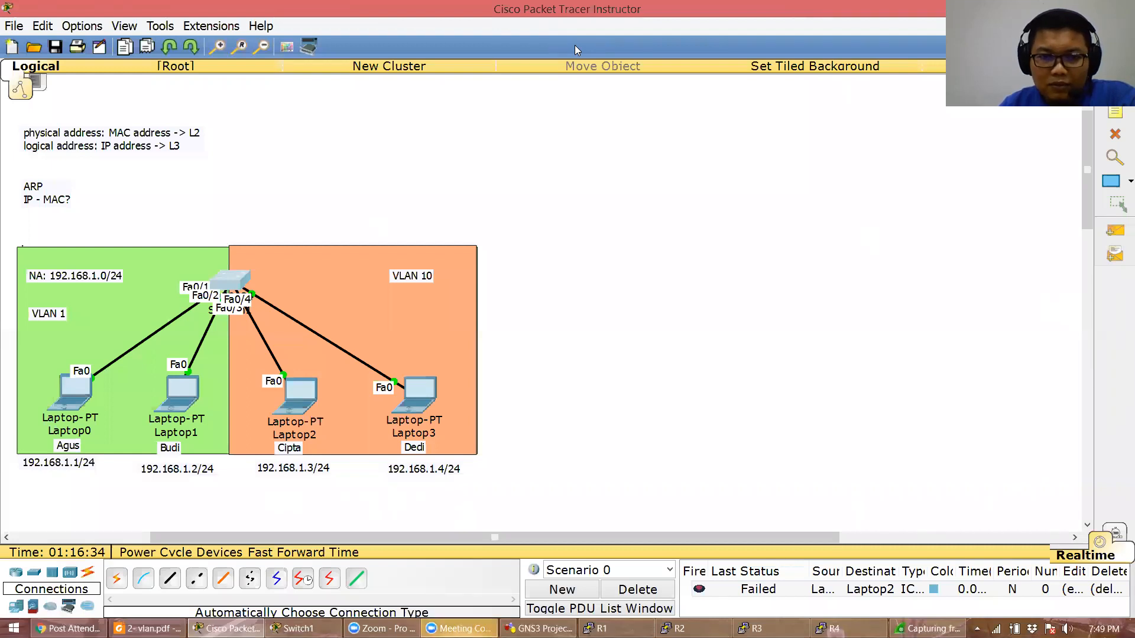
{"action": "scroll", "coordinate": [574, 45], "scroll_direction": "up", "scroll_amount": 2}
{"action": "scroll", "coordinate": [575, 45], "scroll_direction": "down", "scroll_amount": 2}
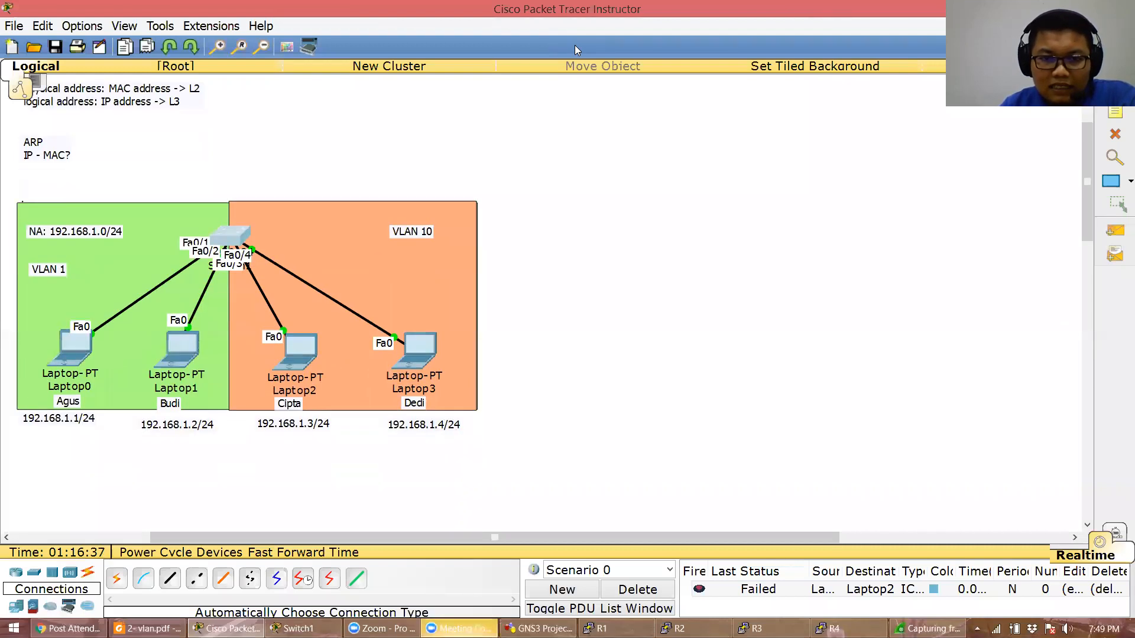
{"action": "left_click", "coordinate": [575, 45]}
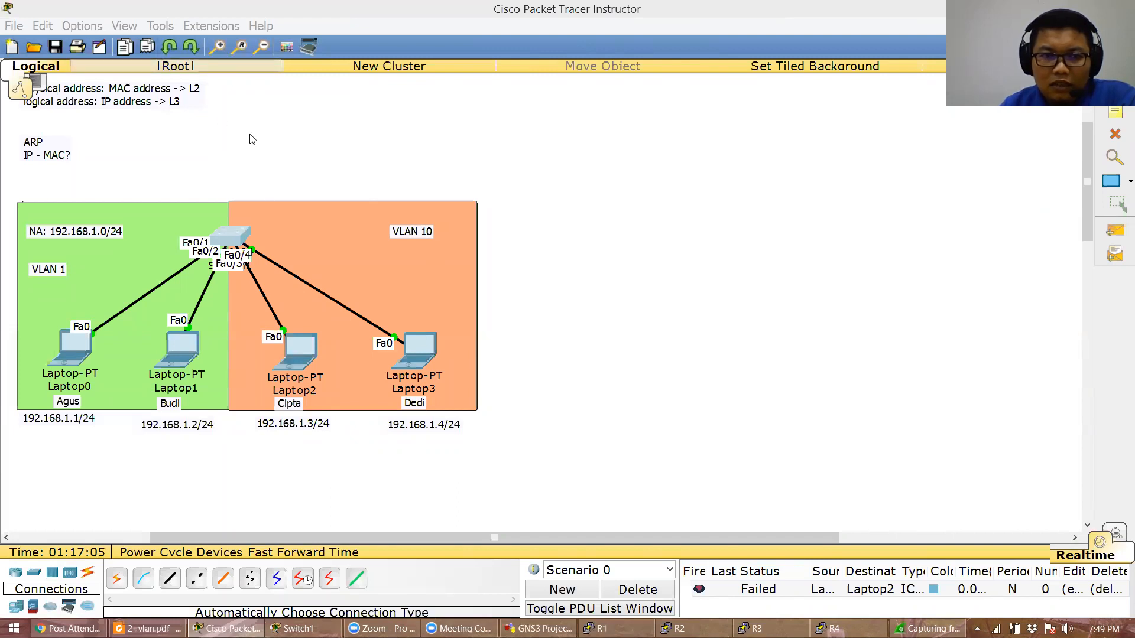
Toggle the Always Show Port Labels preference off and on twice, leaving it enabled
{"action": "left_click", "coordinate": [161, 30]}
{"action": "mouse_move", "coordinate": [88, 27]}
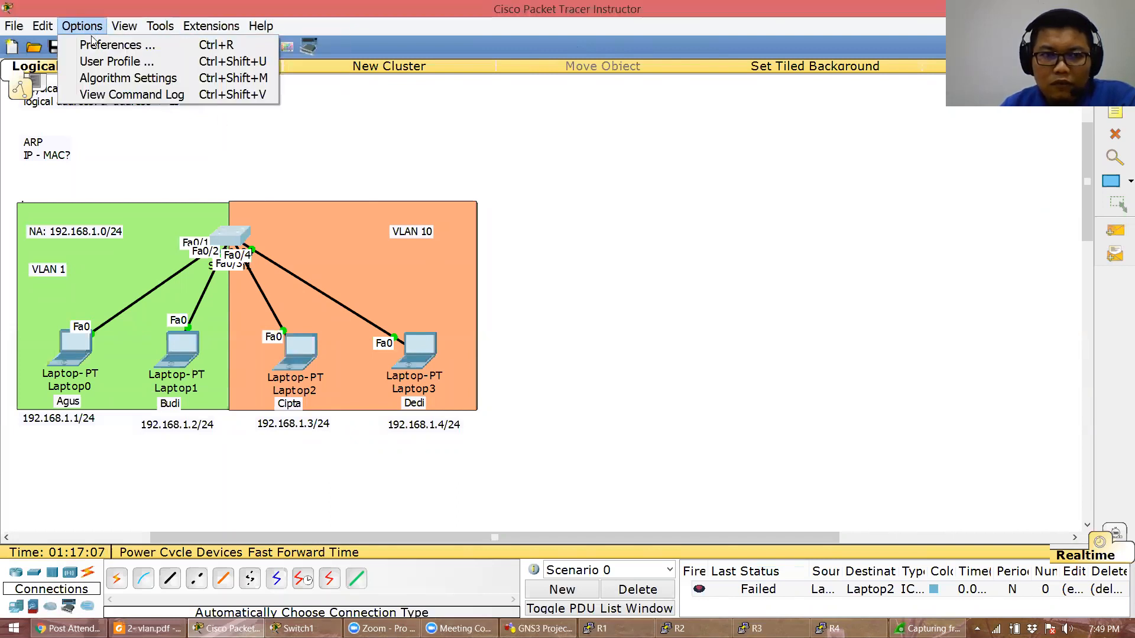
{"action": "left_click", "coordinate": [99, 46]}
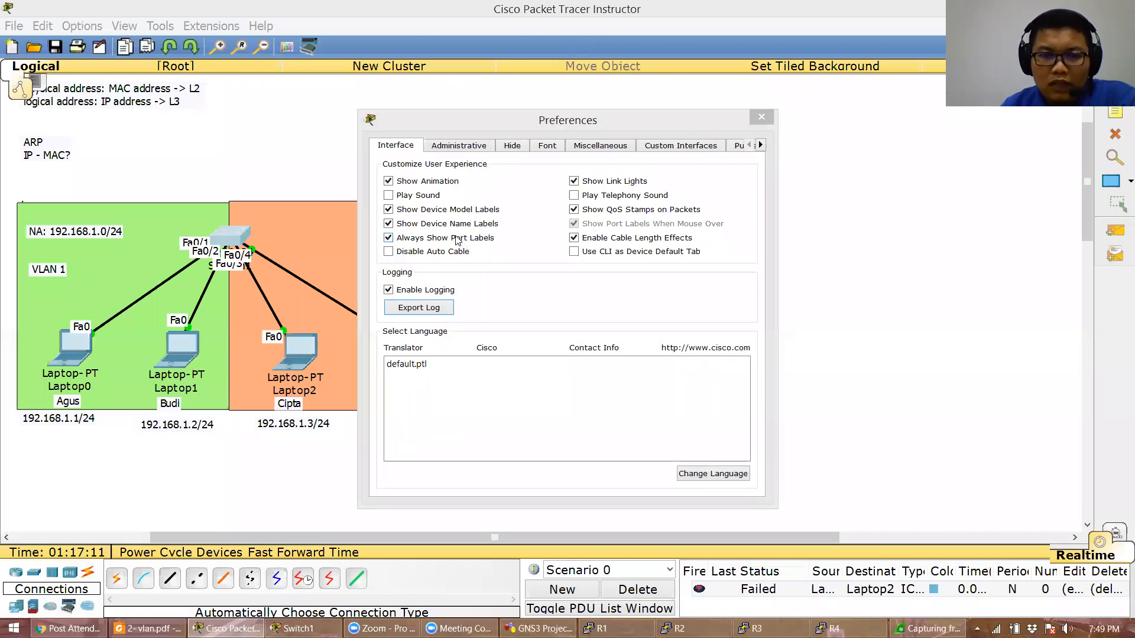
{"action": "left_click", "coordinate": [390, 239]}
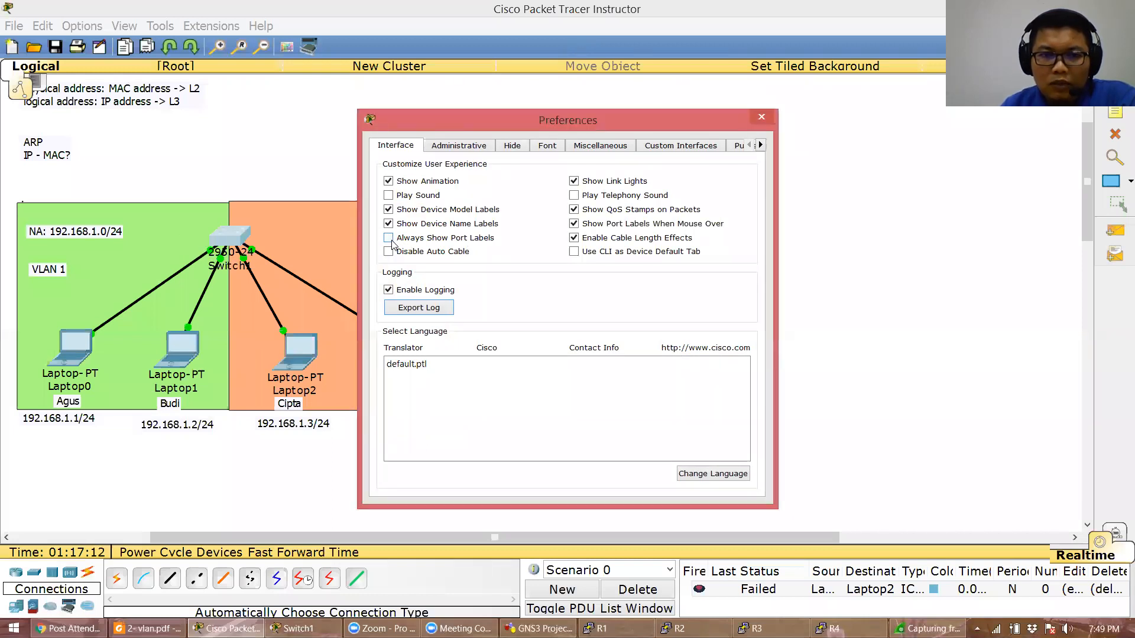
{"action": "left_click", "coordinate": [390, 239]}
{"action": "left_click", "coordinate": [389, 238]}
{"action": "left_click", "coordinate": [389, 238]}
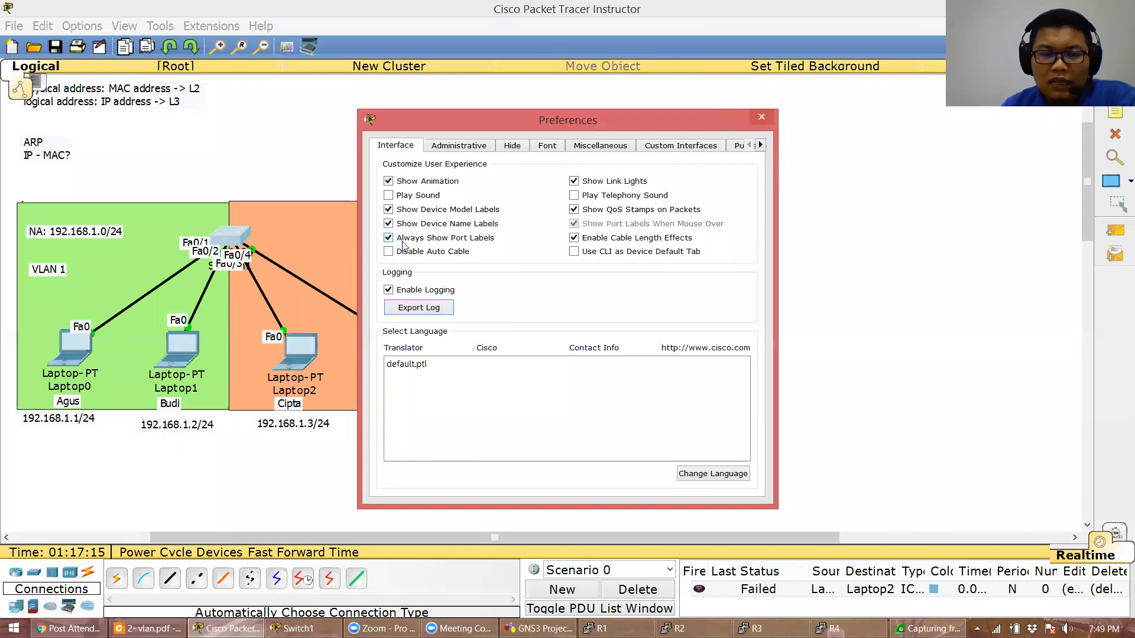
Switch to GNS3 and hide the interface labels in the topology
{"action": "left_click", "coordinate": [538, 629]}
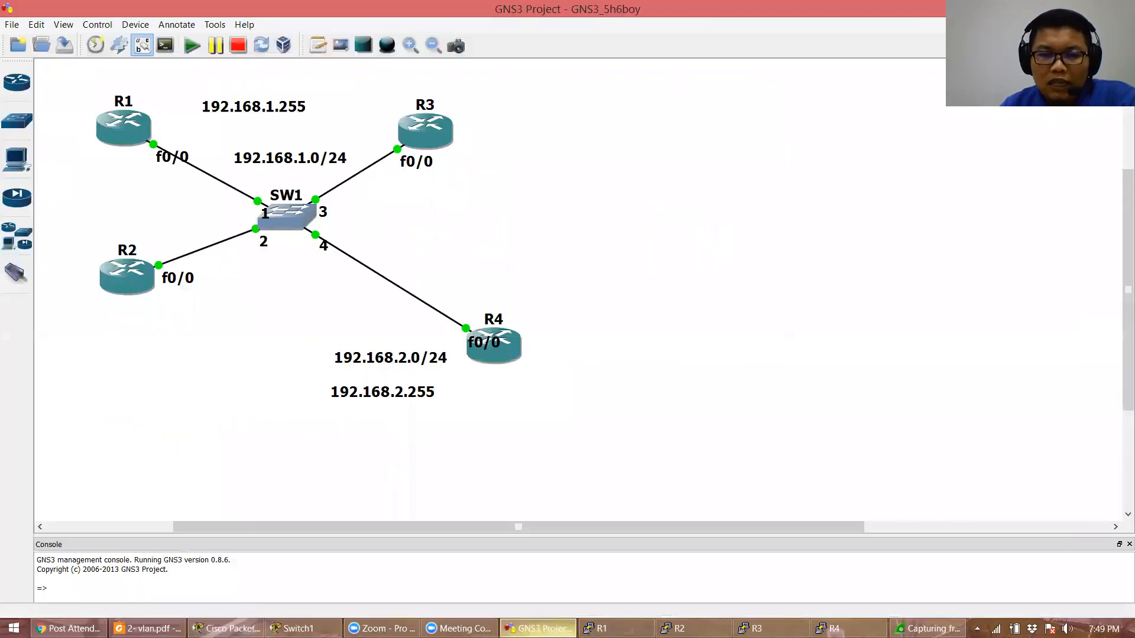
{"action": "left_click", "coordinate": [146, 47]}
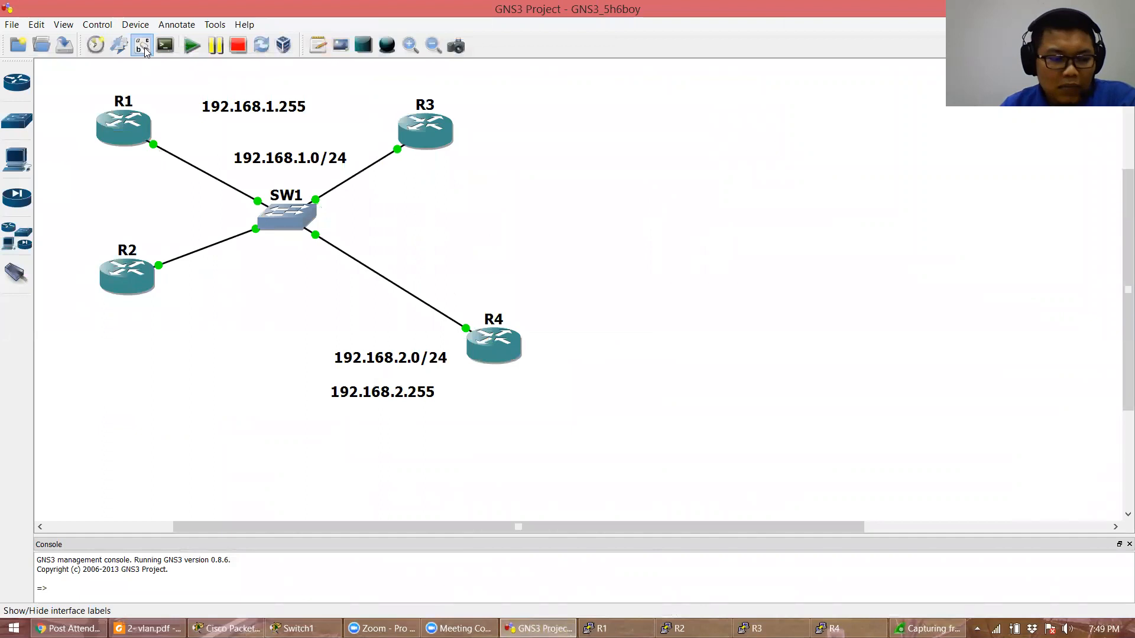
Toggle the interface labels in the topology on and off repeatedly, leaving them shown
{"action": "left_click", "coordinate": [146, 50]}
{"action": "left_click", "coordinate": [144, 49]}
{"action": "left_click", "coordinate": [145, 50]}
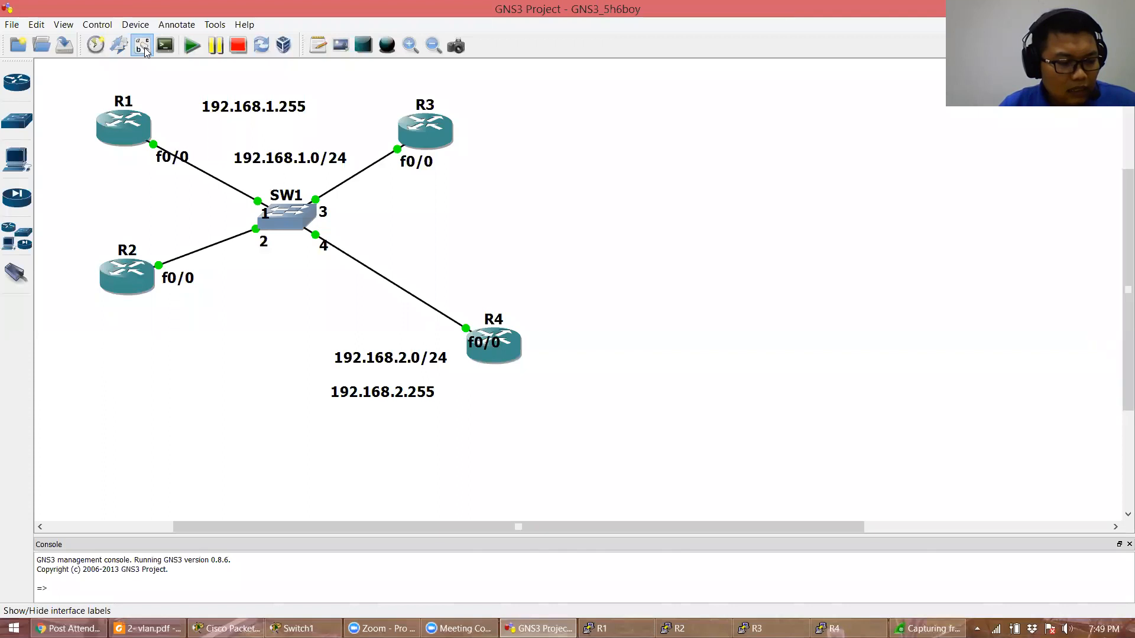
{"action": "left_click", "coordinate": [145, 50]}
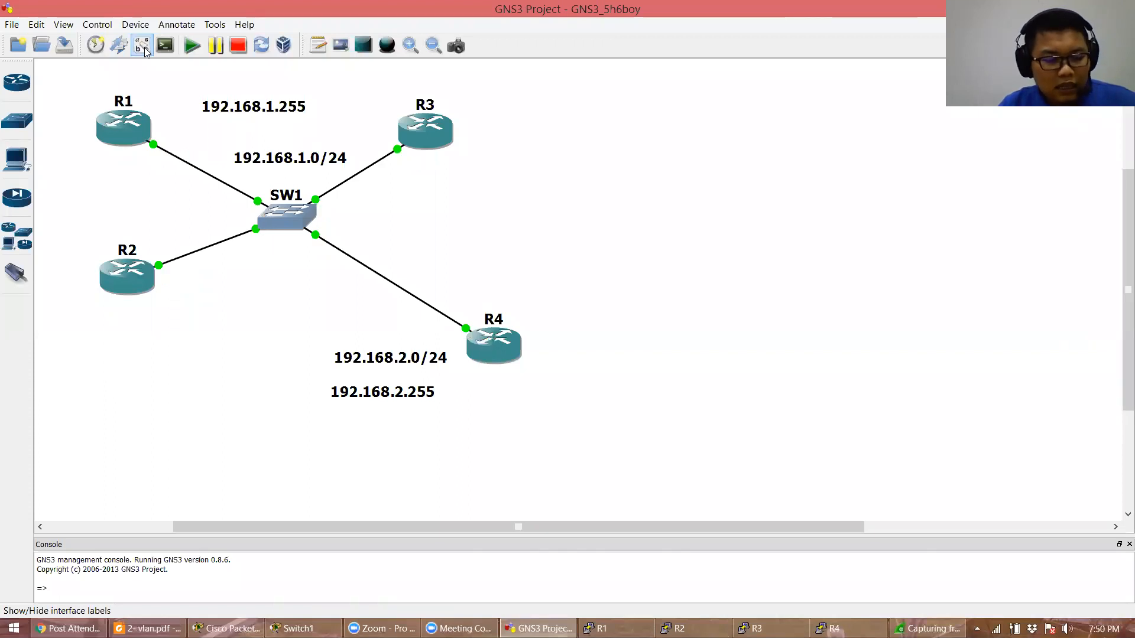
{"action": "left_click", "coordinate": [145, 49]}
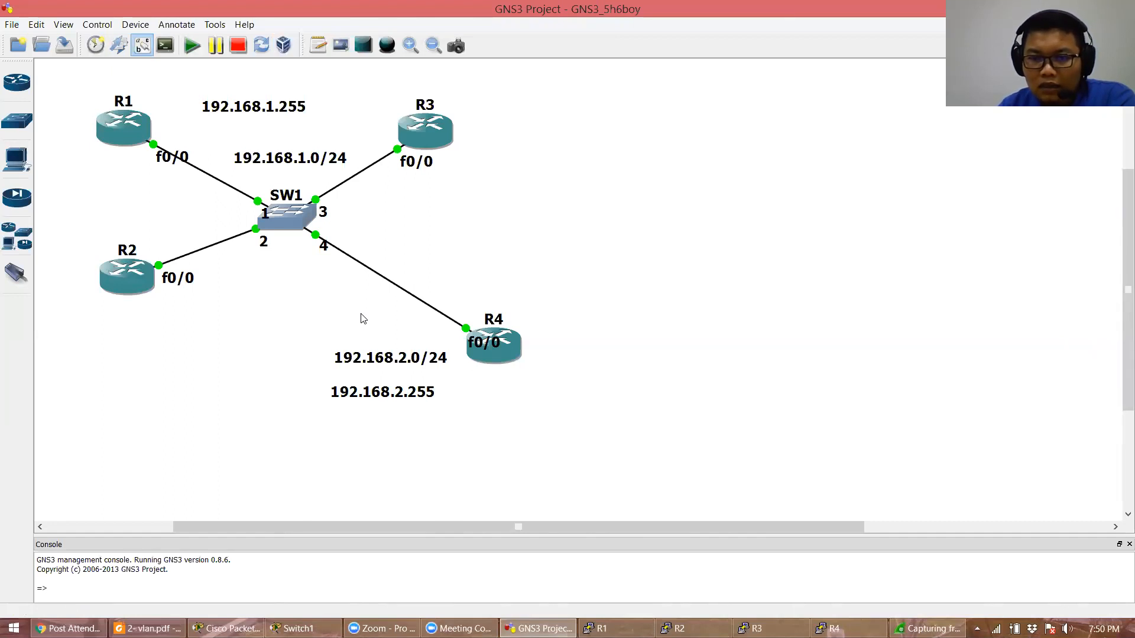
Examine the VLAN and type settings of SW1's ports in its node configuration, leaving without applying changes
{"action": "key", "text": "alt+Tab"}
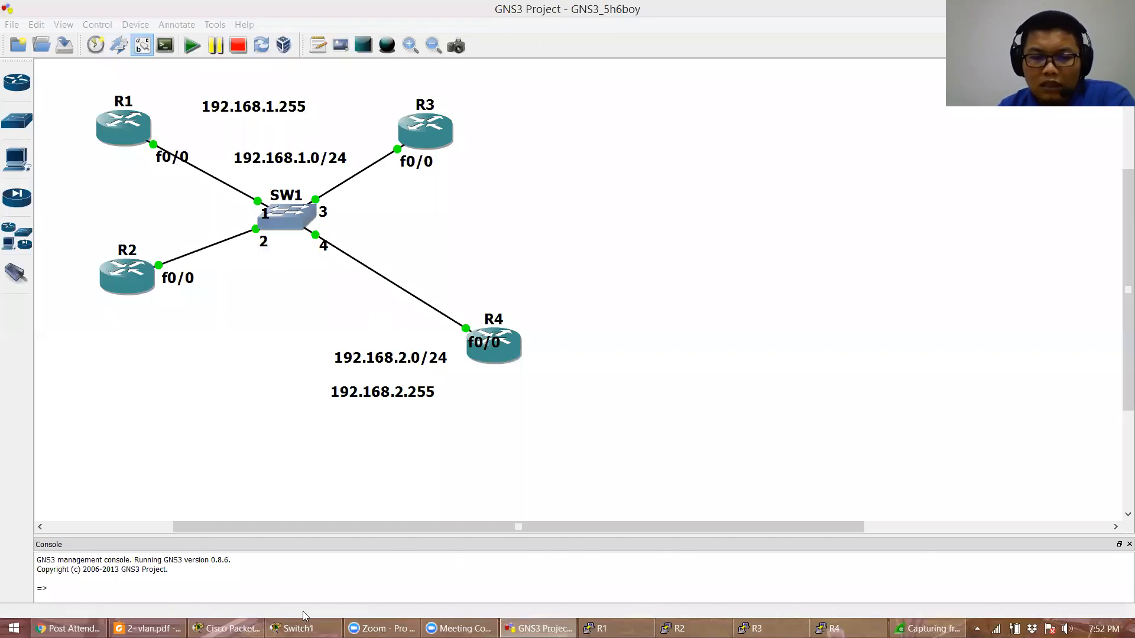
{"action": "left_click", "coordinate": [283, 233]}
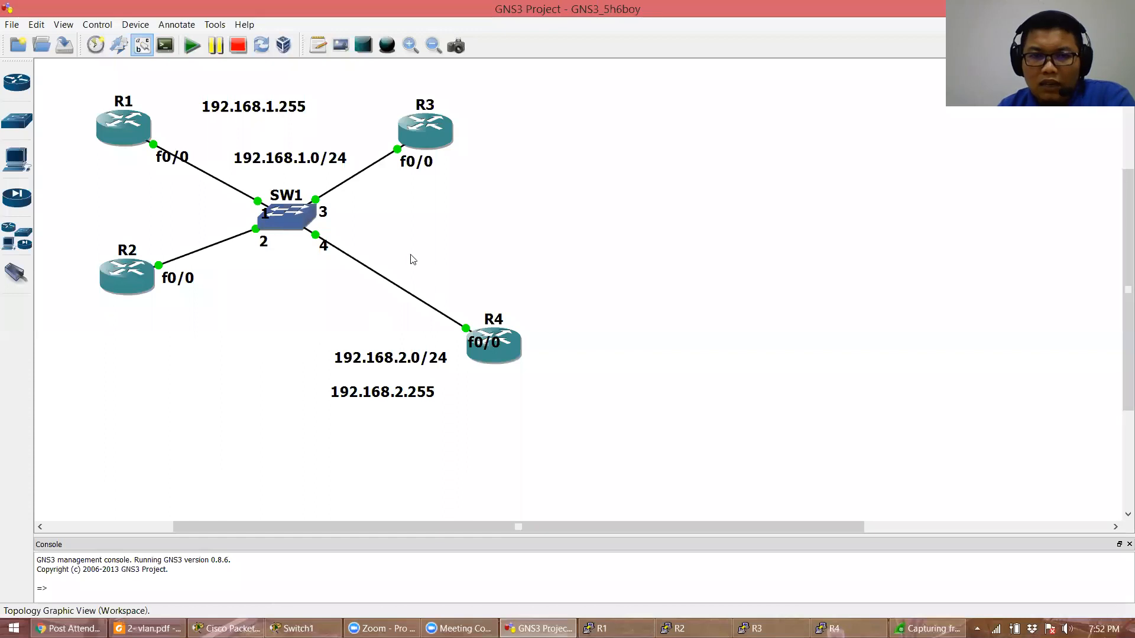
{"action": "double_click", "coordinate": [292, 222]}
{"action": "left_click", "coordinate": [432, 201]}
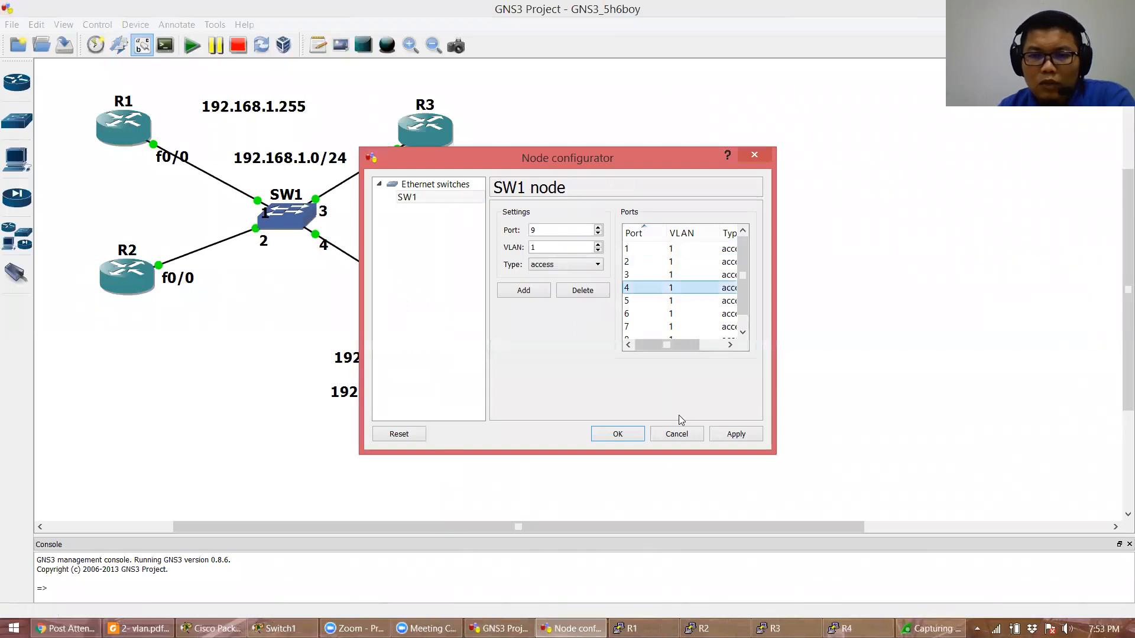
{"action": "left_click", "coordinate": [676, 434]}
Switch to Packet Tracer, dismiss Preferences, and highlight the show mac-address-table entries in Switch1's CLI, with its widened window beside the topology
{"action": "key", "text": "alt+Tab"}
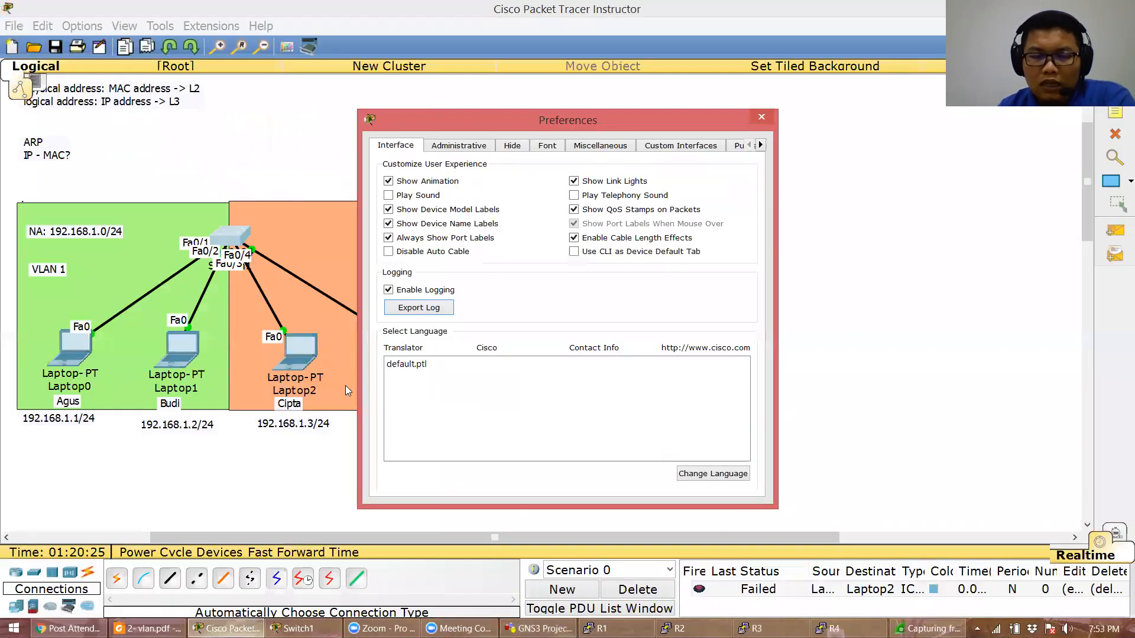
{"action": "left_click", "coordinate": [761, 117]}
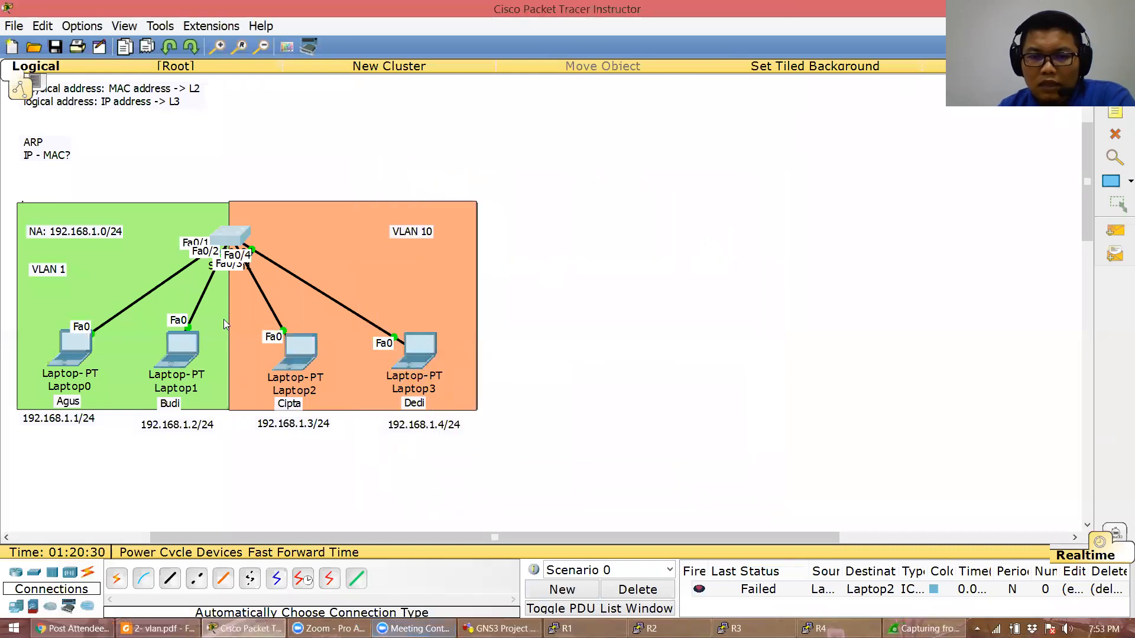
{"action": "left_click", "coordinate": [225, 238]}
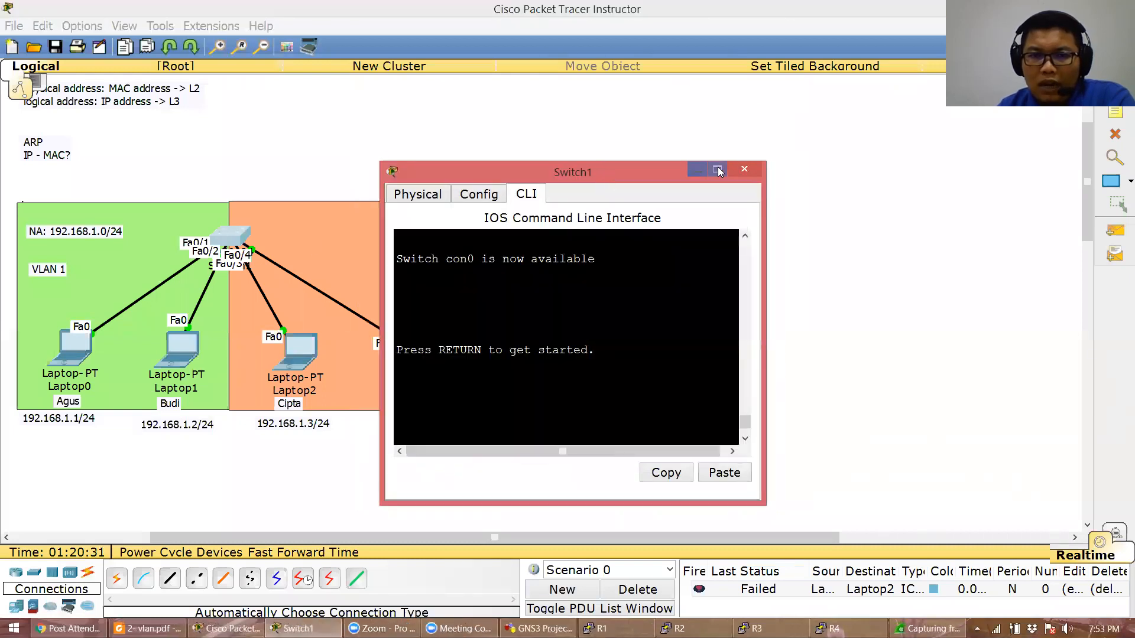
{"action": "left_click", "coordinate": [768, 306]}
{"action": "key", "text": "alt+Tab"}
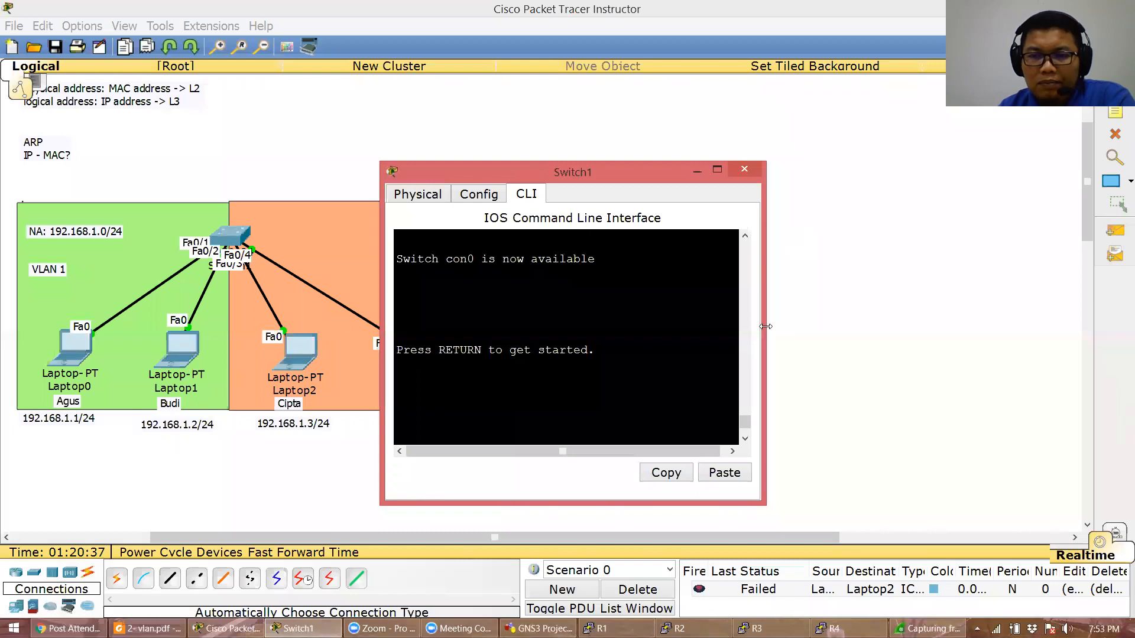
{"action": "left_click", "coordinate": [718, 171]}
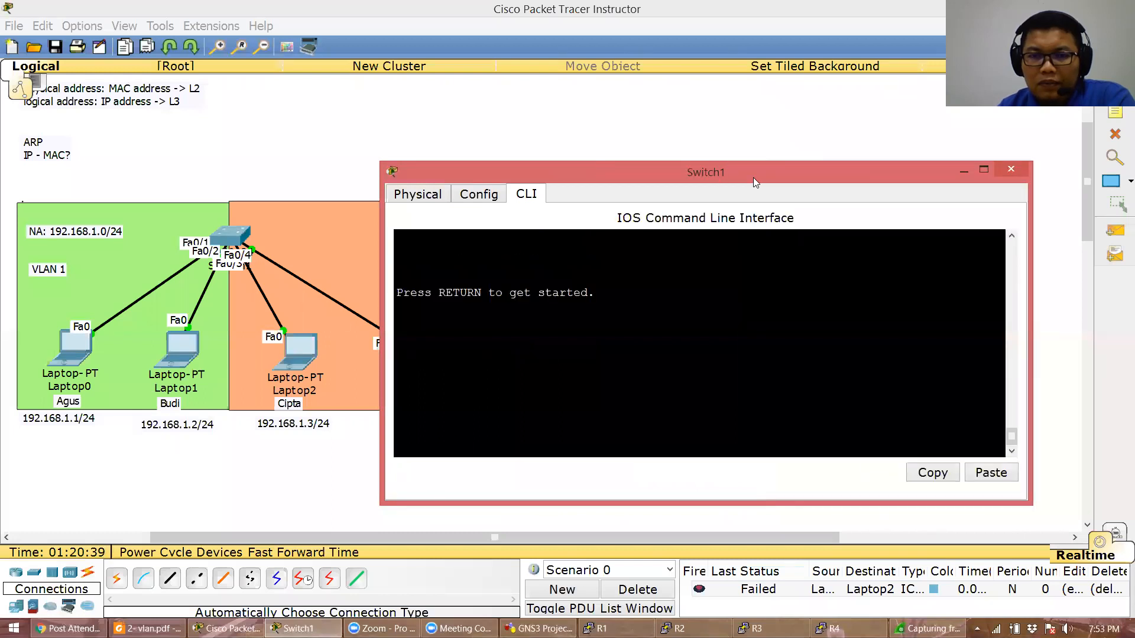
{"action": "left_click_drag", "start_coordinate": [754, 182], "coordinate": [854, 190]}
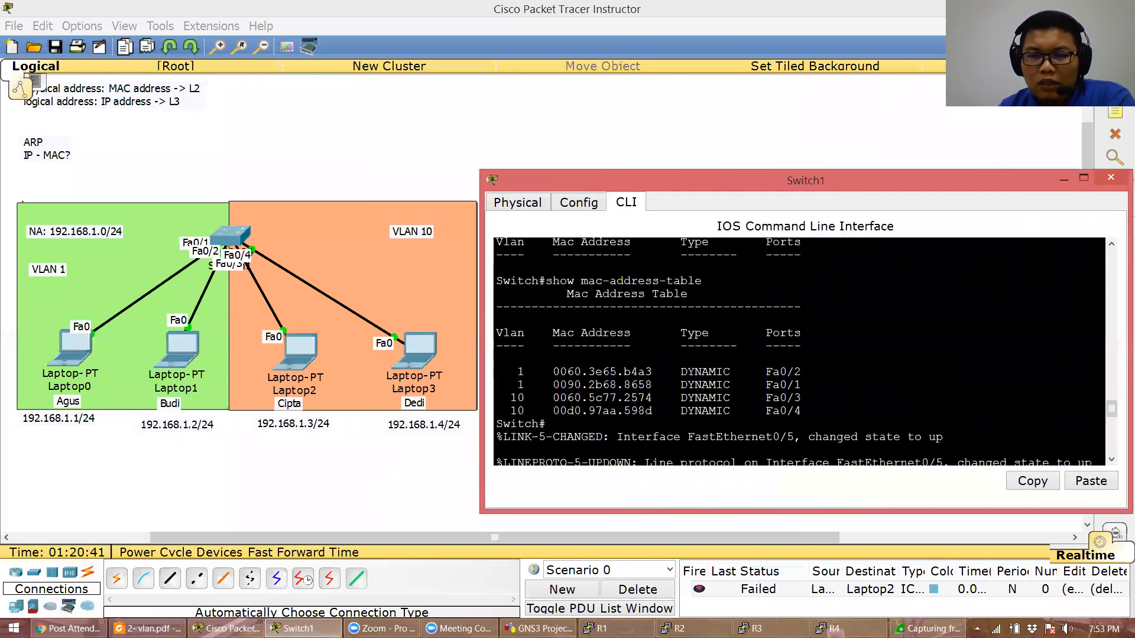
{"action": "left_click_drag", "start_coordinate": [802, 412], "coordinate": [495, 372]}
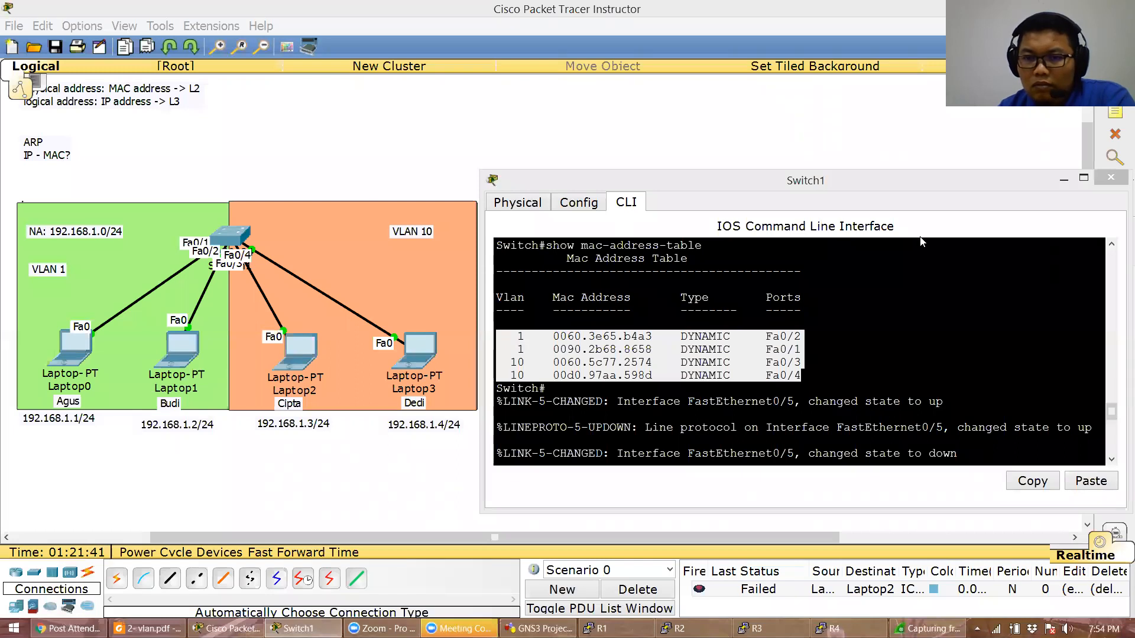
Switch to 2- vlan.pdf in Foxit Reader and review slides 6 to 9 on adding a VLAN and assigning access ports
{"action": "left_click", "coordinate": [148, 629]}
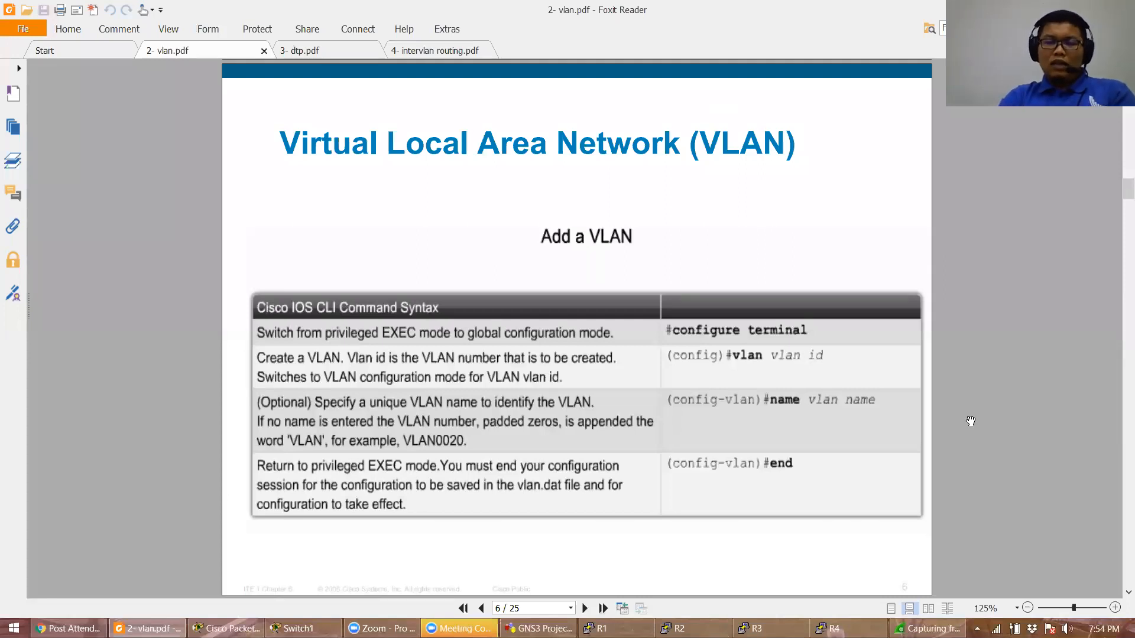
{"action": "scroll", "coordinate": [970, 421], "scroll_direction": "down", "scroll_amount": 3}
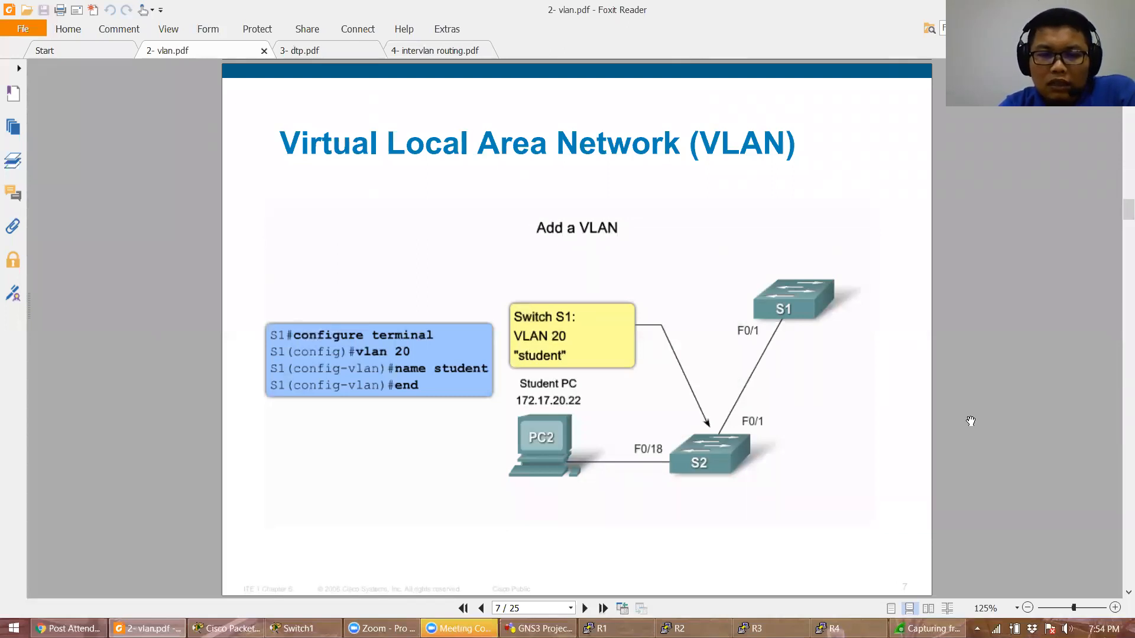
{"action": "scroll", "coordinate": [971, 421], "scroll_direction": "down", "scroll_amount": 3}
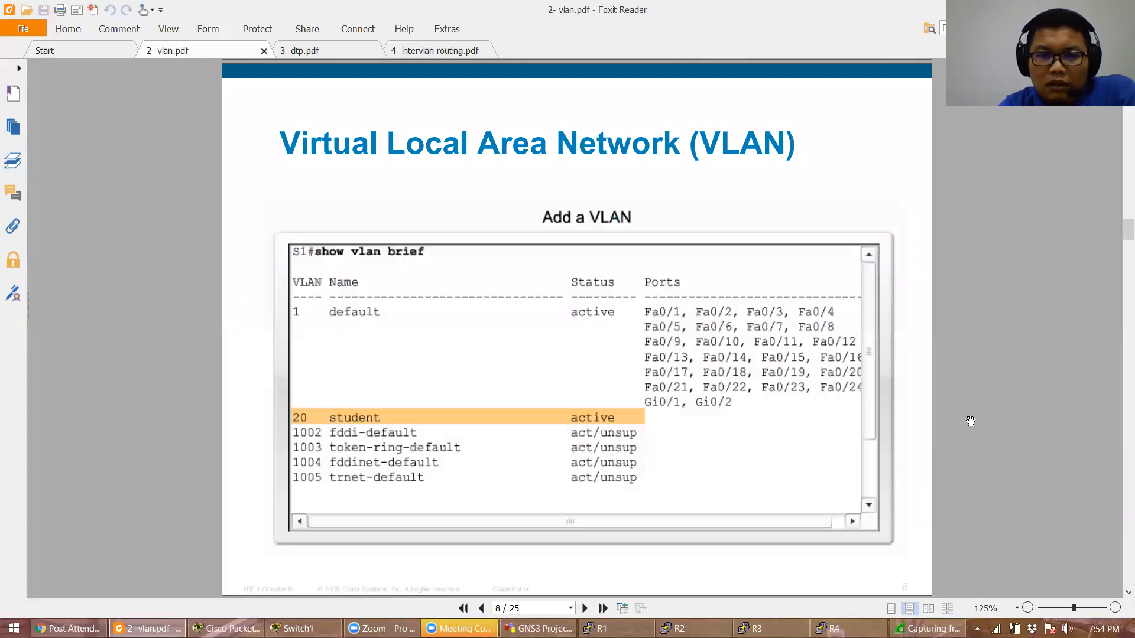
{"action": "scroll", "coordinate": [971, 421], "scroll_direction": "down", "scroll_amount": 3}
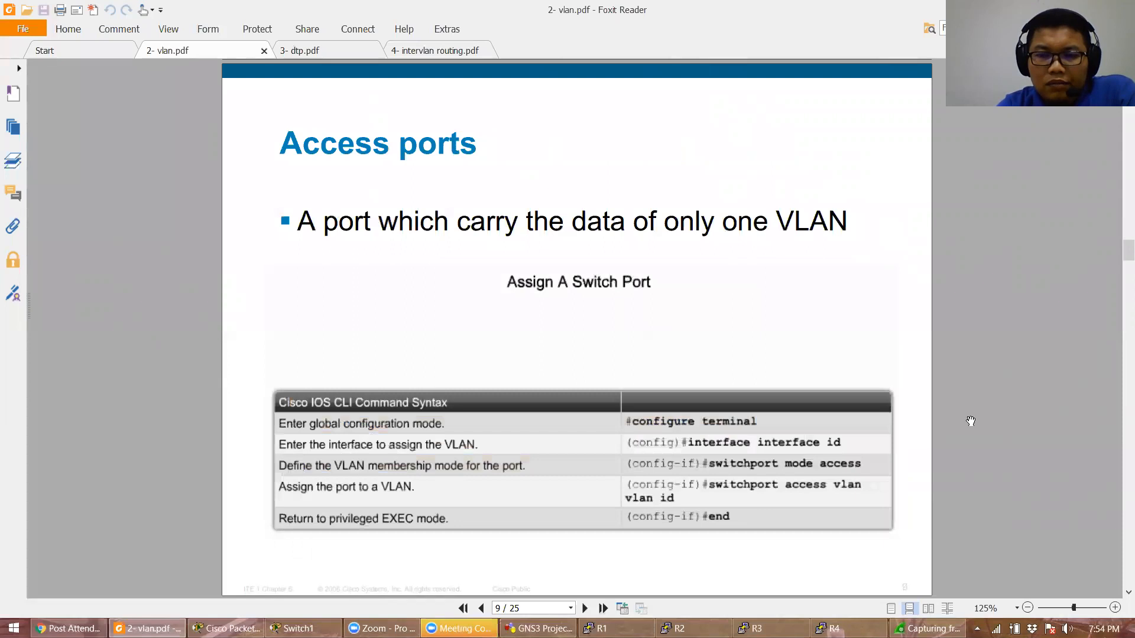
{"action": "scroll", "coordinate": [971, 421], "scroll_direction": "up", "scroll_amount": 3}
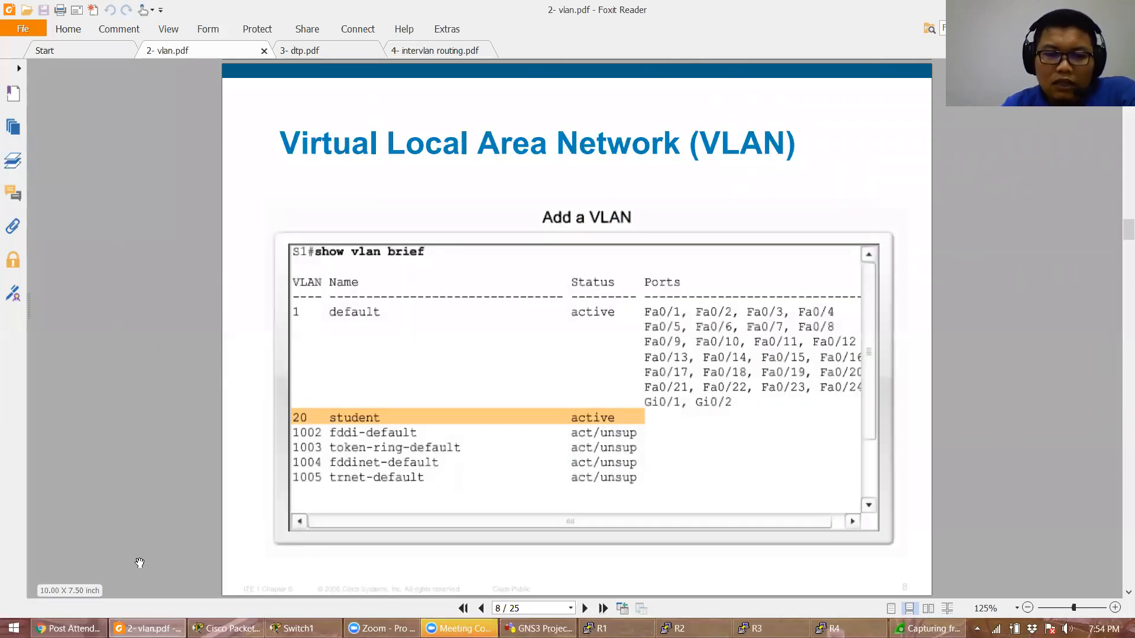
Switch back to Packet Tracer and enter global configuration mode in Switch1's CLI using enable and conf t
{"action": "left_click", "coordinate": [227, 628]}
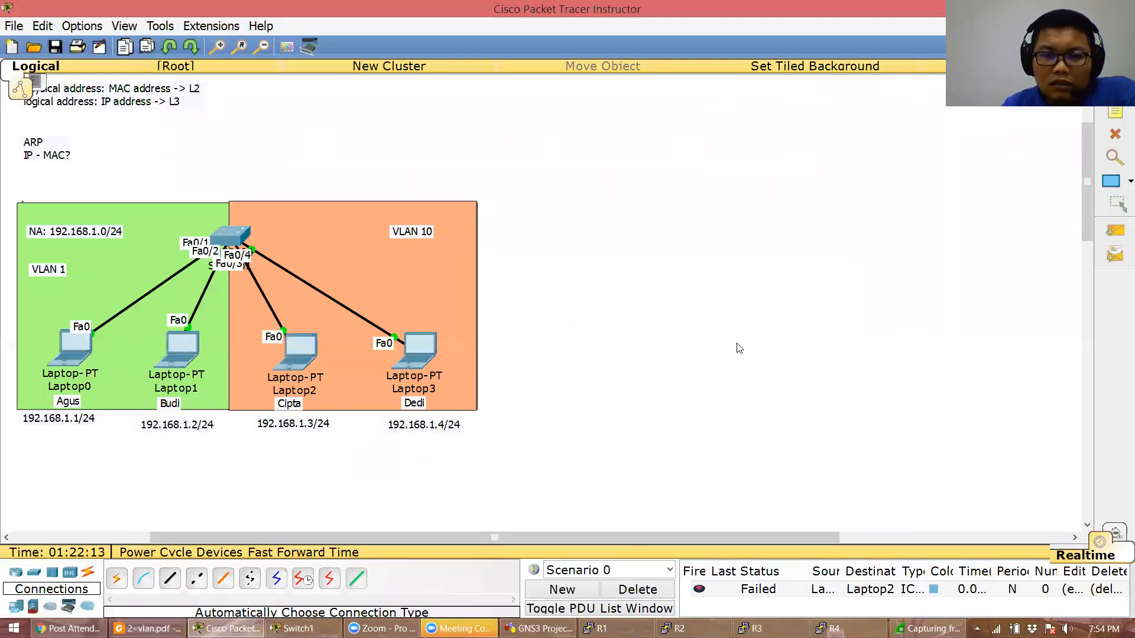
{"action": "left_click", "coordinate": [225, 242]}
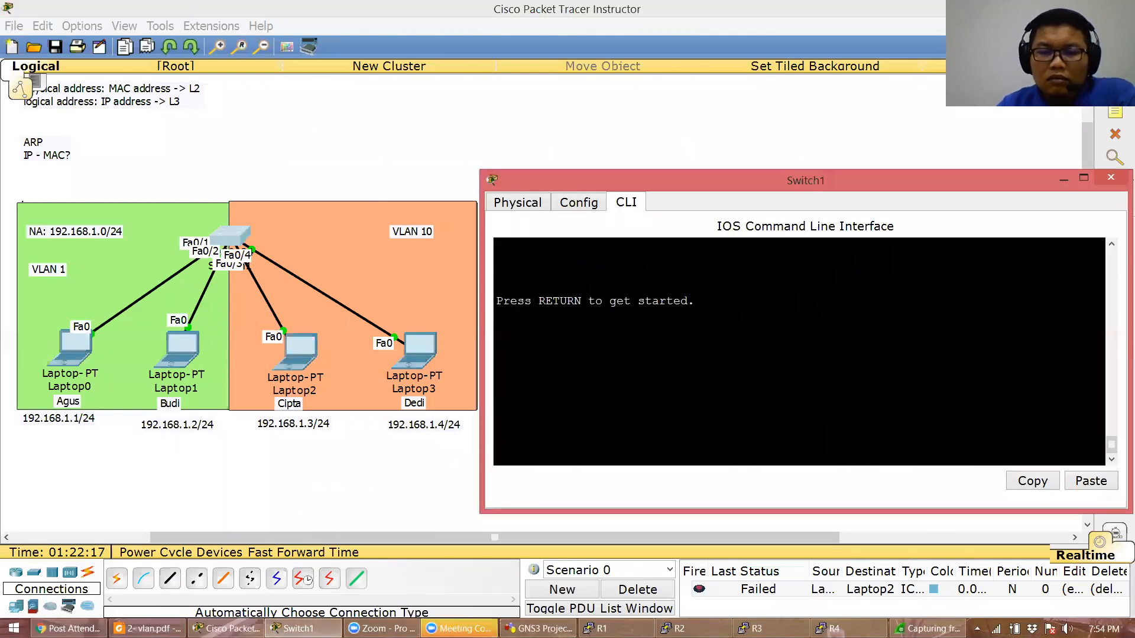
{"action": "key", "text": "Return"}
{"action": "type", "text": "enable"}
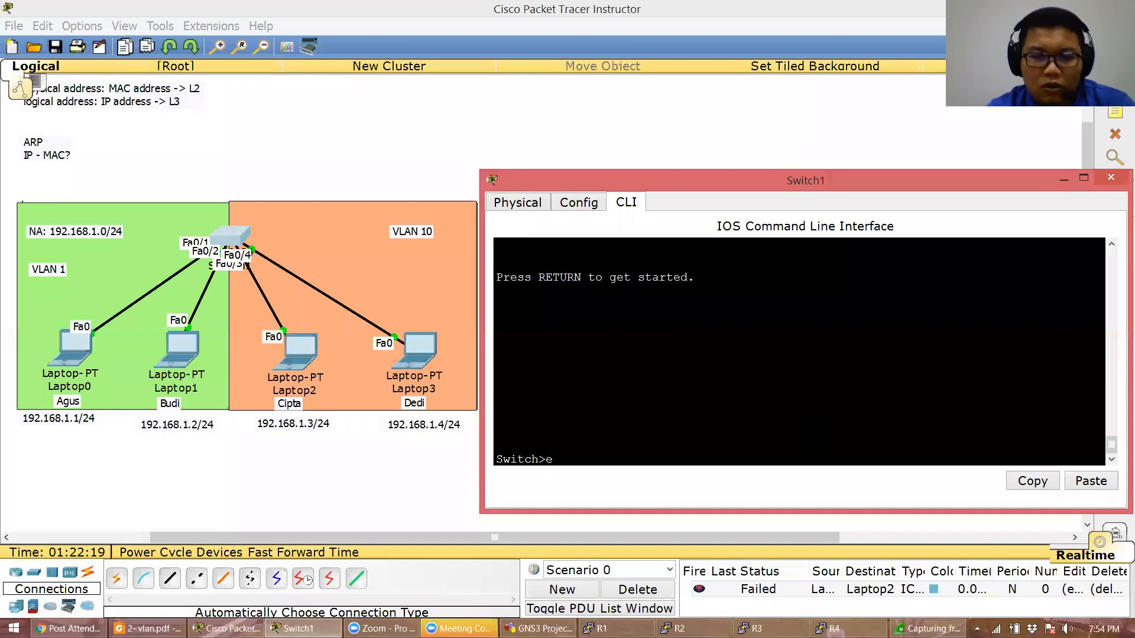
{"action": "key", "text": "Return"}
{"action": "type", "text": "conf t"}
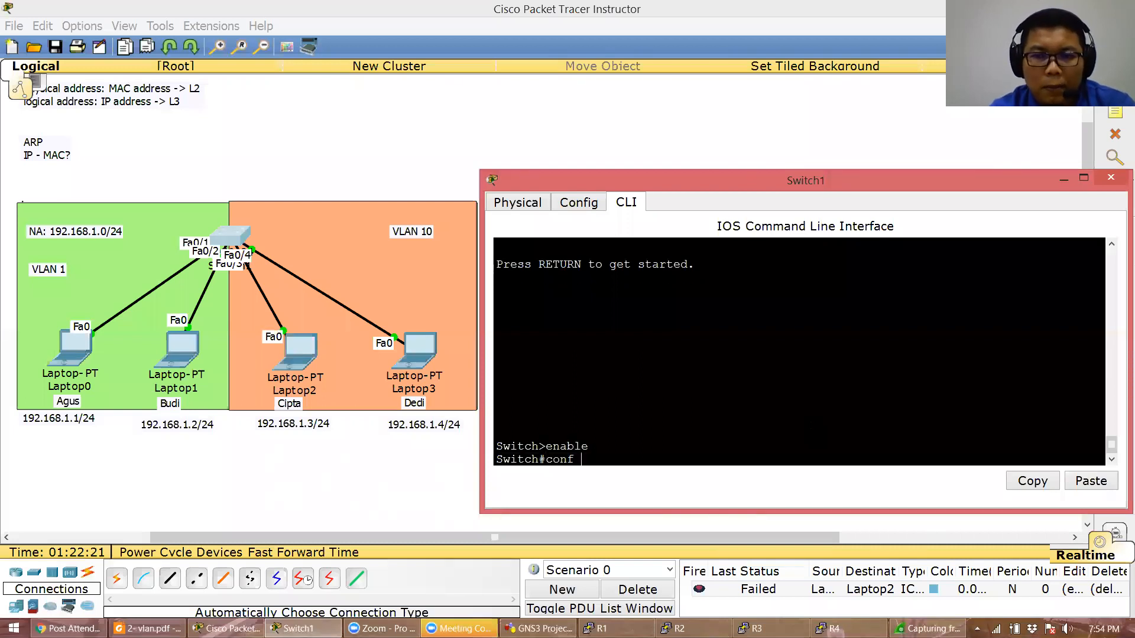
{"action": "key", "text": "Return"}
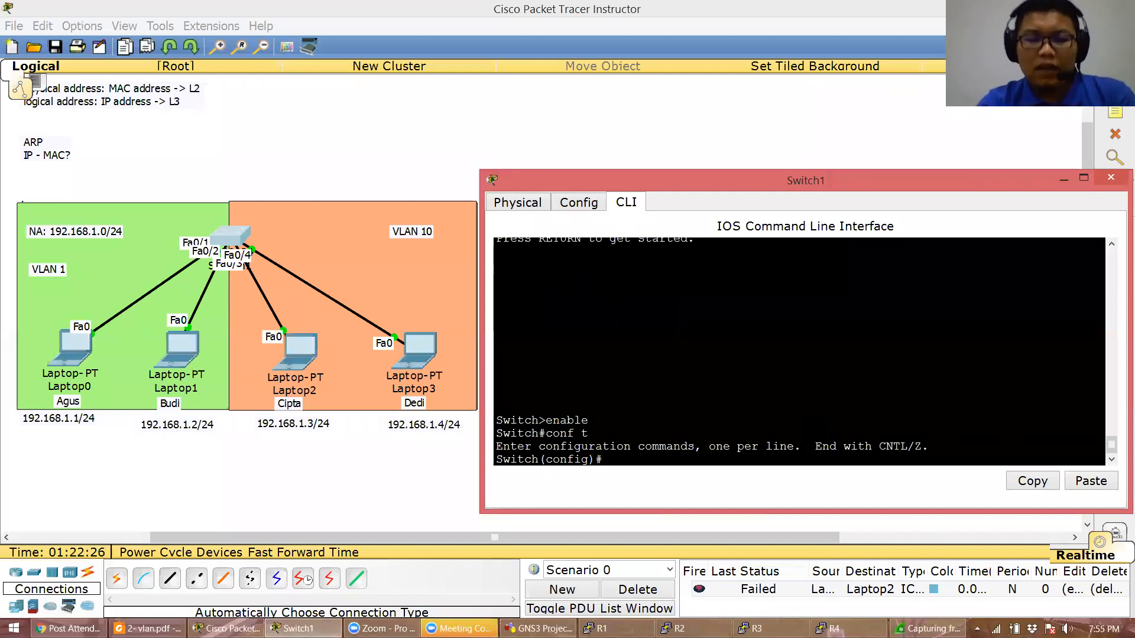
Configure VLAN 10 on Switch1 with the name IT
{"action": "type", "text": "vlan 10"}
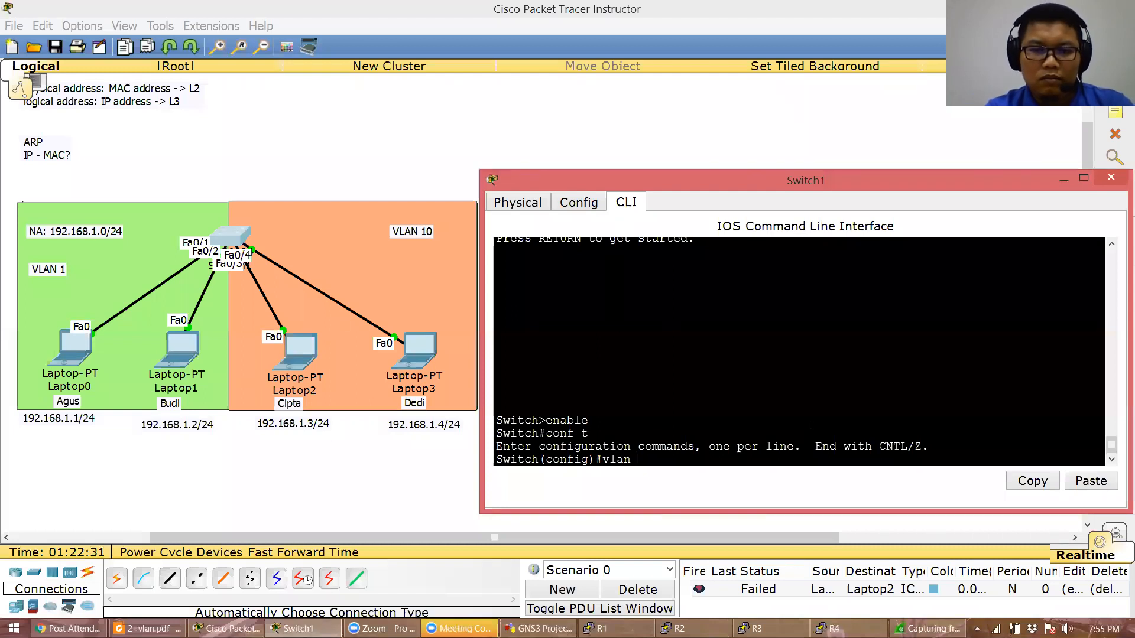
{"action": "key", "text": "Return"}
{"action": "type", "text": "name IT"}
{"action": "key", "text": "Return"}
Create VLAN 20 with the name STUDENT and return to privileged EXEC mode with end
{"action": "type", "text": "vlan 20"}
{"action": "key", "text": "Return"}
{"action": "type", "text": "N"}
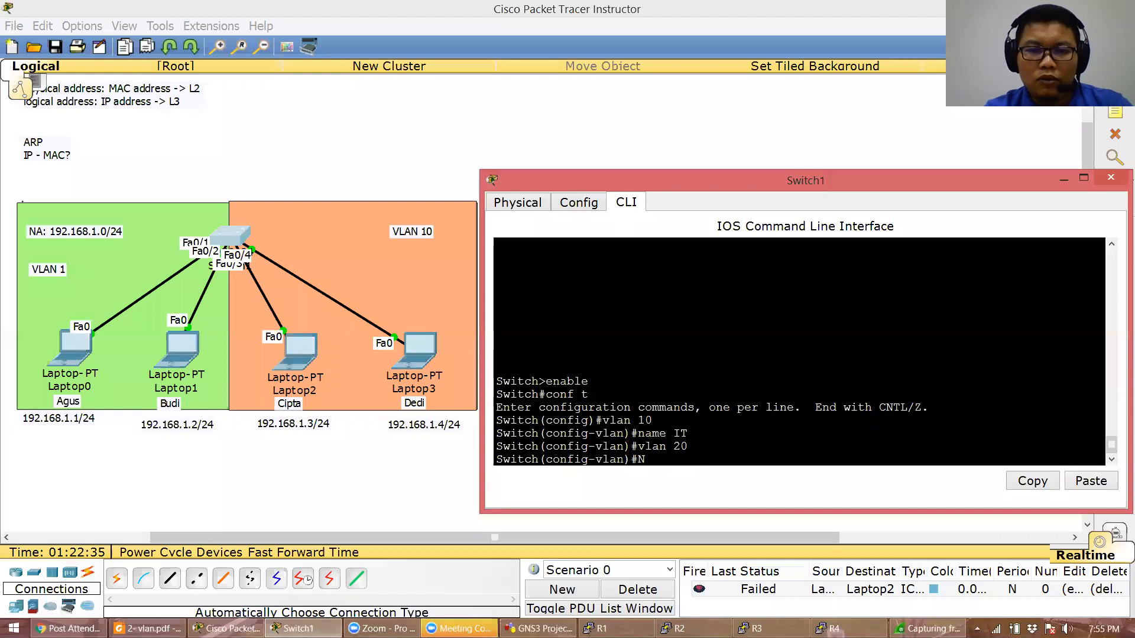
{"action": "type", "text": "ame STUDENT"}
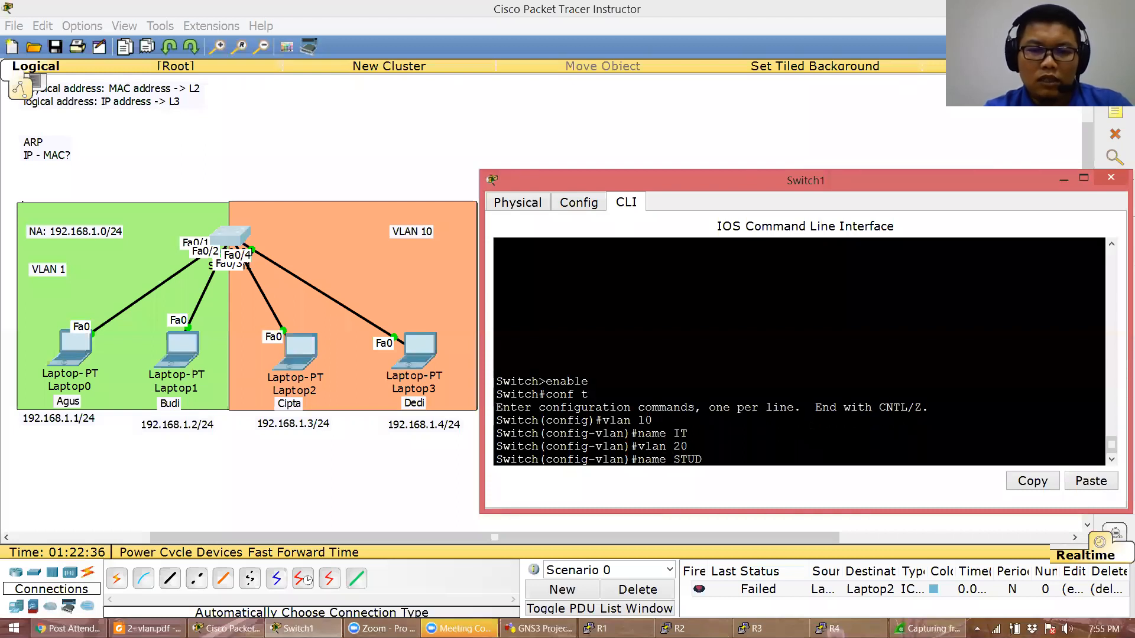
{"action": "key", "text": "Return"}
{"action": "key", "text": "Return"}
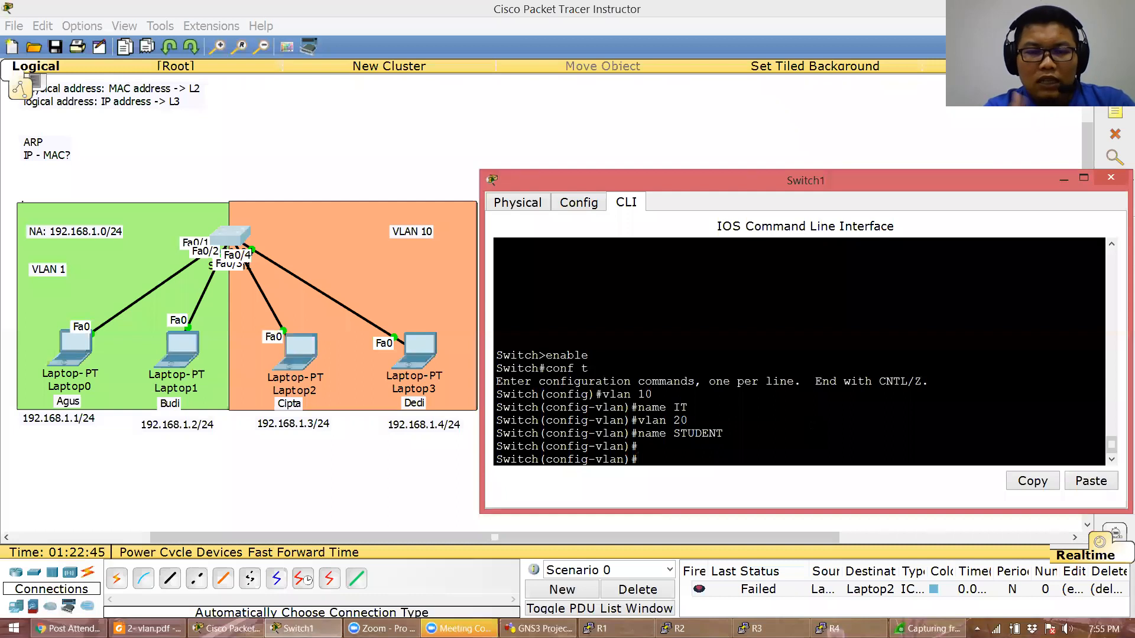
{"action": "type", "text": "EX"}
{"action": "key", "text": "BackSpace"}
{"action": "key", "text": "BackSpace"}
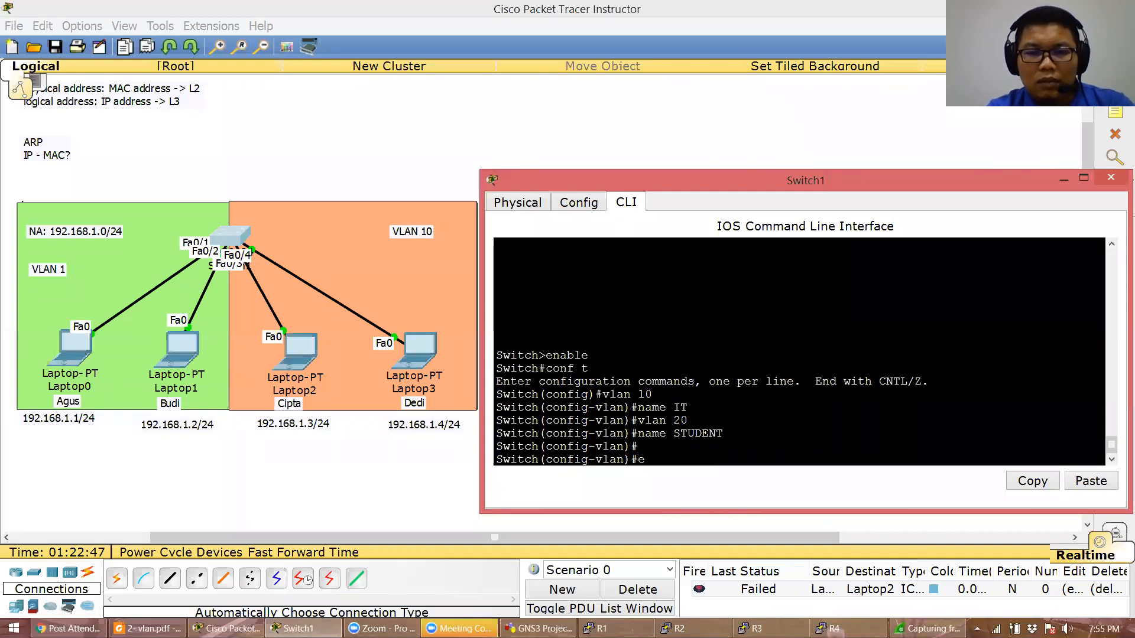
{"action": "type", "text": "end"}
{"action": "key", "text": "Return"}
List the options of the vlan command in privileged EXEC mode and enter VLAN database mode with vlan database
{"action": "type", "text": "v"}
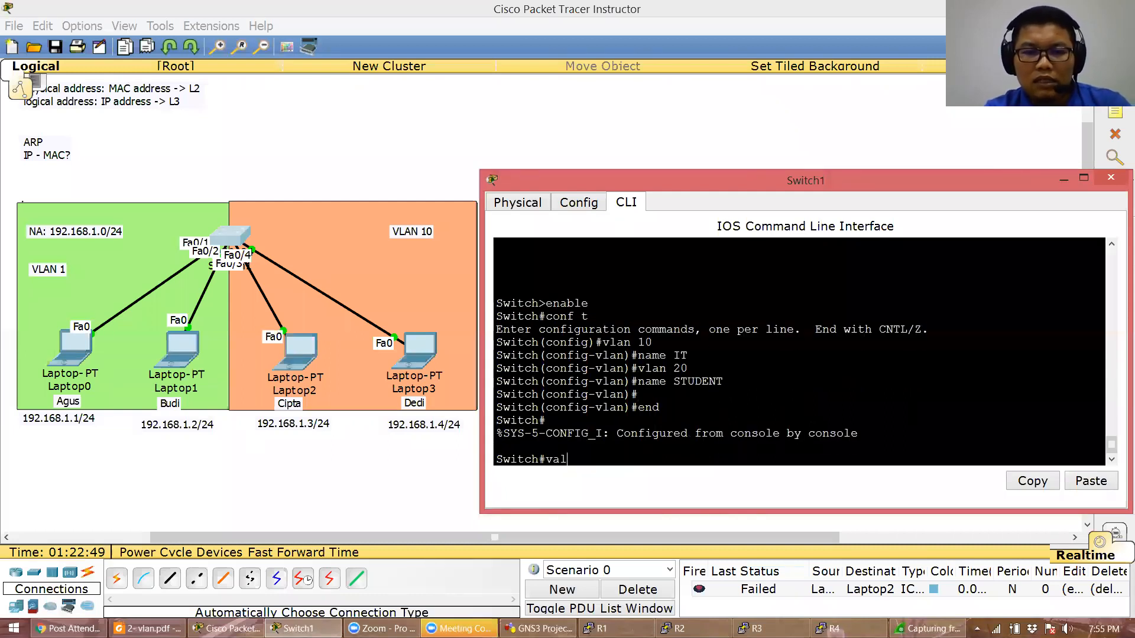
{"action": "type", "text": "lan d"}
{"action": "key", "text": "BackSpace"}
{"action": "type", "text": "?"}
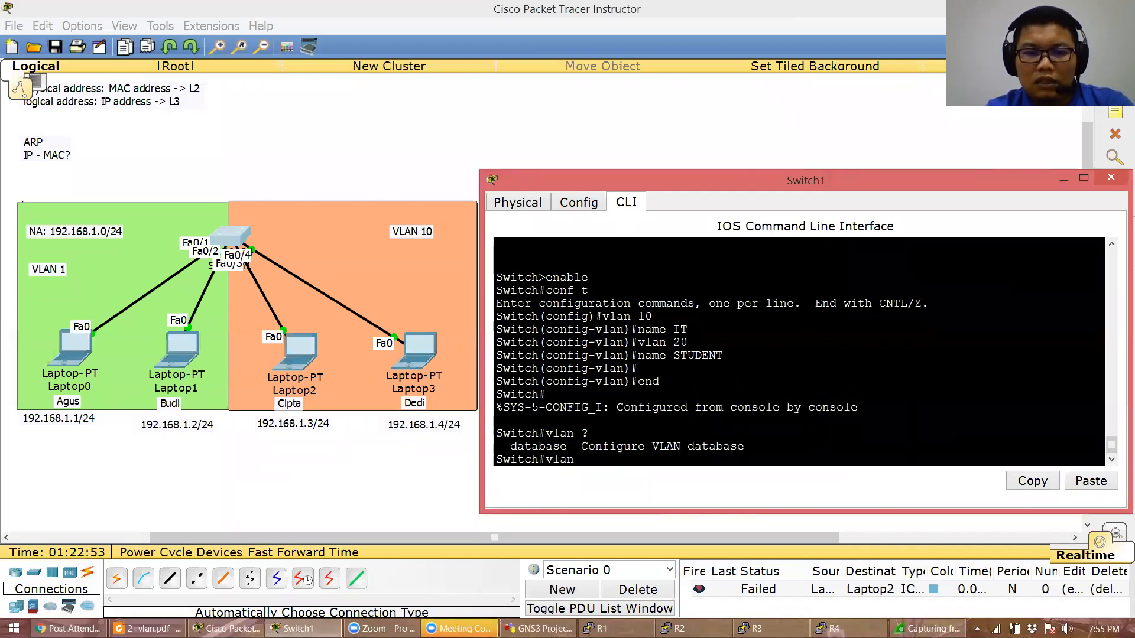
{"action": "type", "text": "database"}
{"action": "key", "text": "Return"}
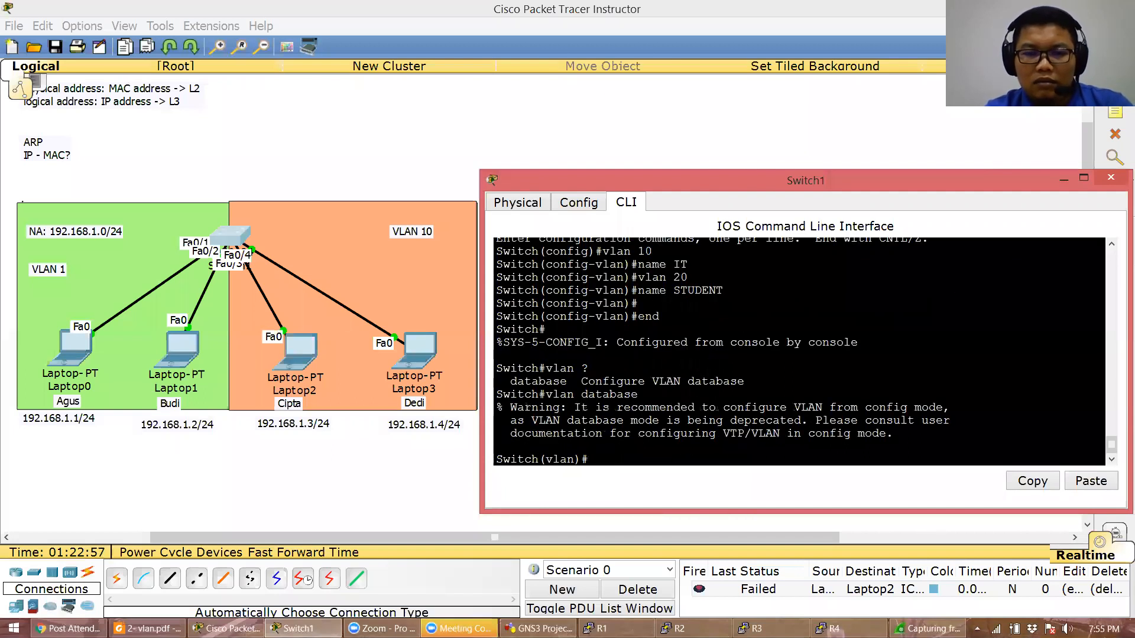
Add VLAN 30 with the name FACULTY in Switch1's VLAN database mode
{"action": "type", "text": "vlan "}
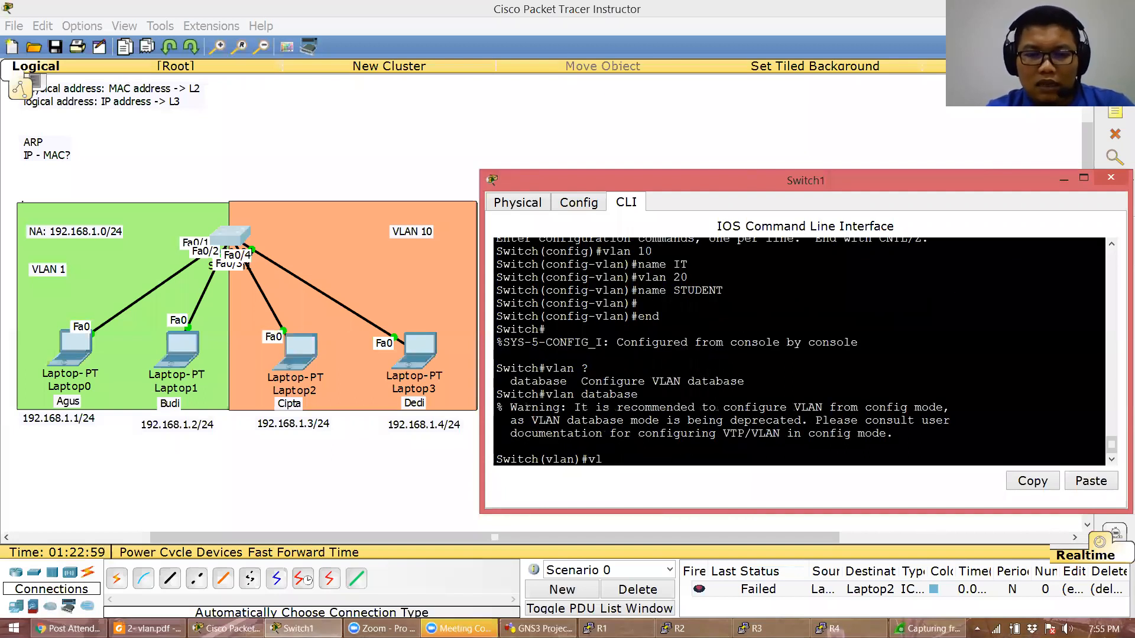
{"action": "type", "text": "30"}
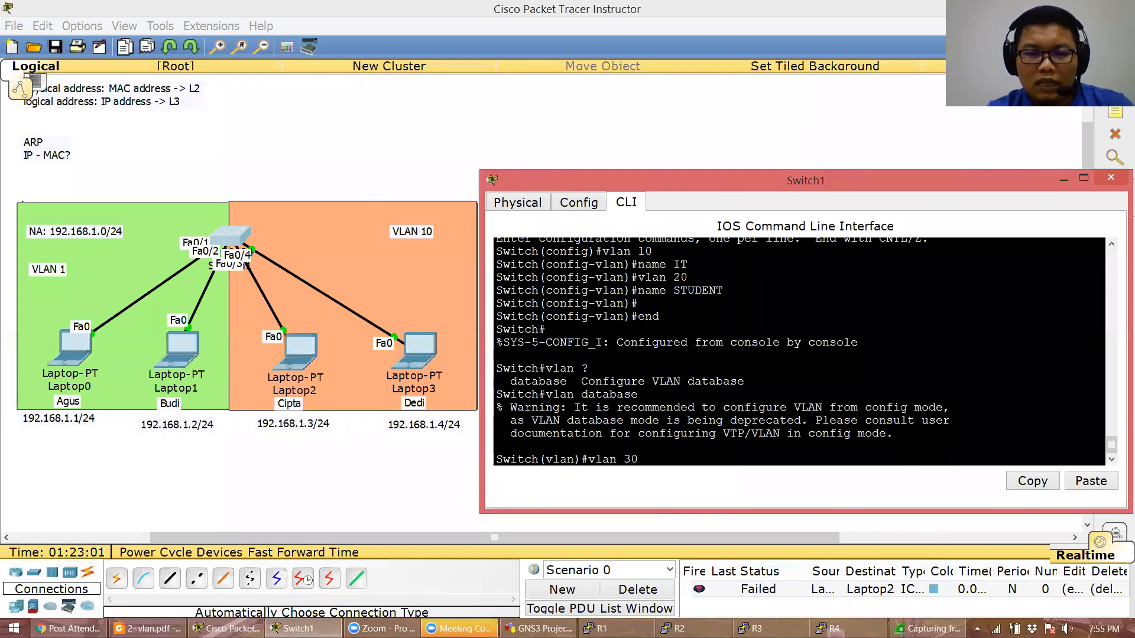
{"action": "type", "text": " name"}
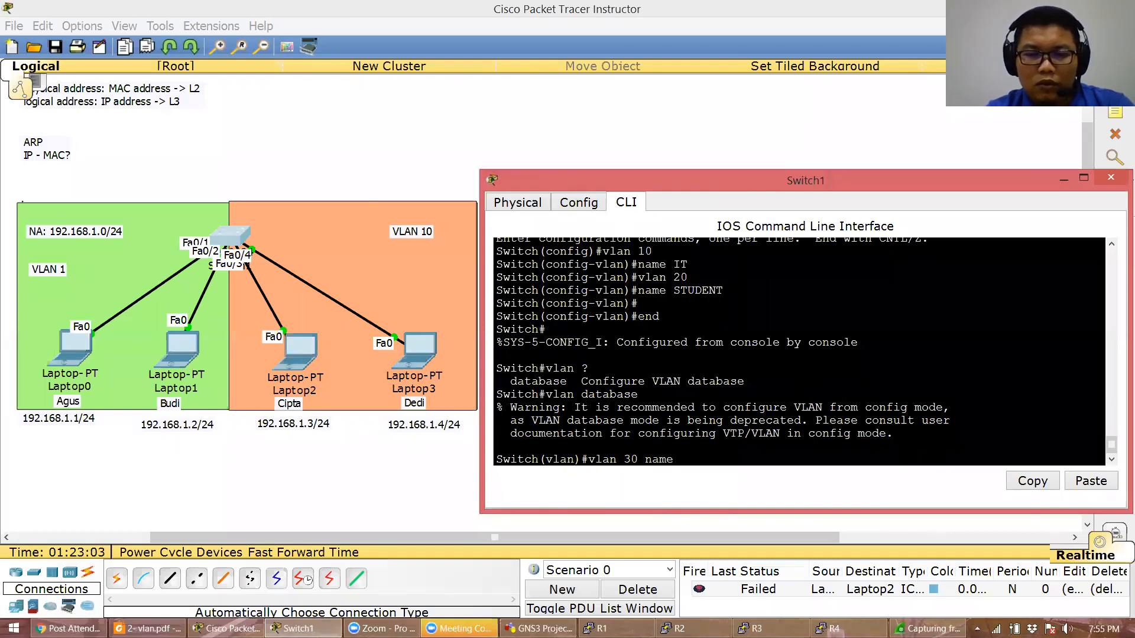
{"action": "type", "text": " FACULTY"}
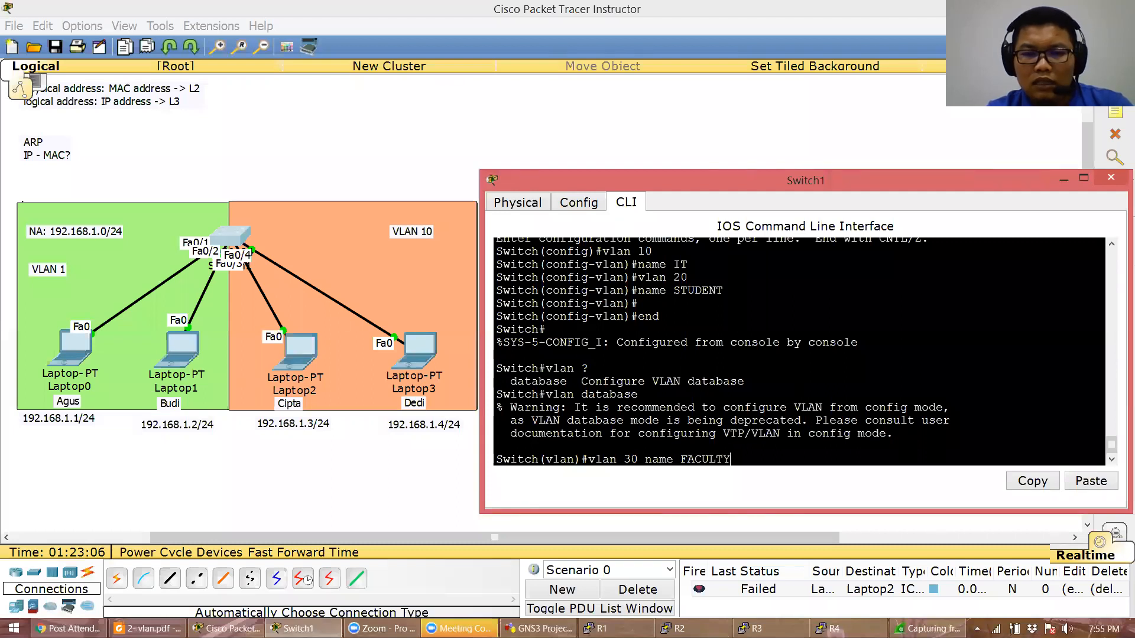
{"action": "key", "text": "Return"}
Add VLAN 40 with the name GUEST in the VLAN database
{"action": "type", "text": "VLA"}
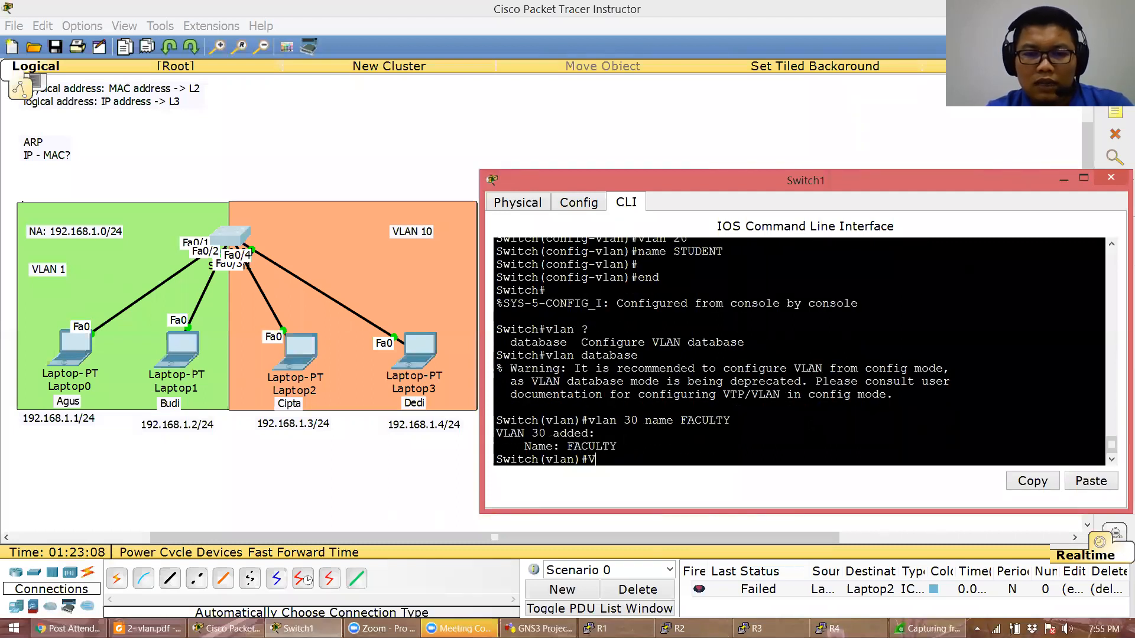
{"action": "key", "text": "BackSpace"}
{"action": "key", "text": "BackSpace"}
{"action": "key", "text": "BackSpace"}
{"action": "type", "text": "vlan "}
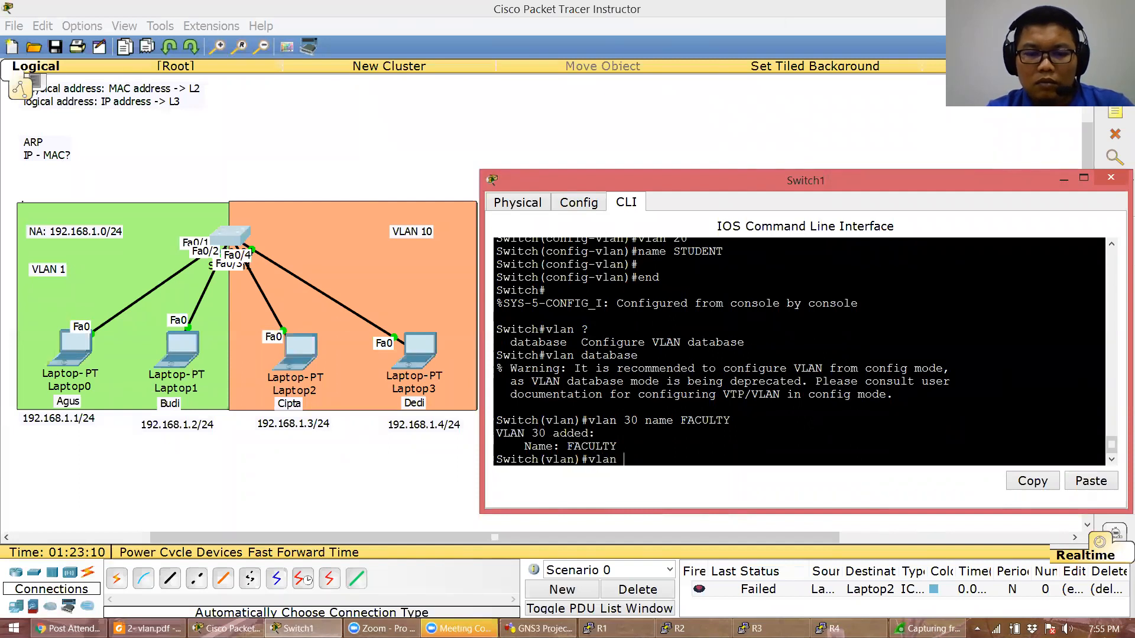
{"action": "type", "text": "40 name"}
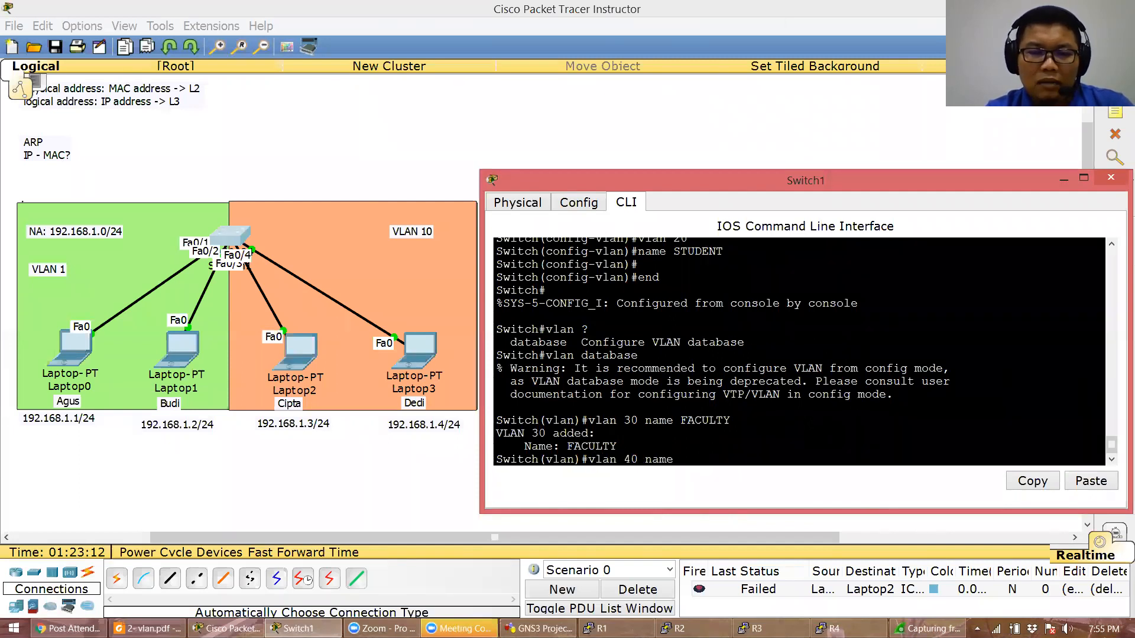
{"action": "type", "text": " GUEST"}
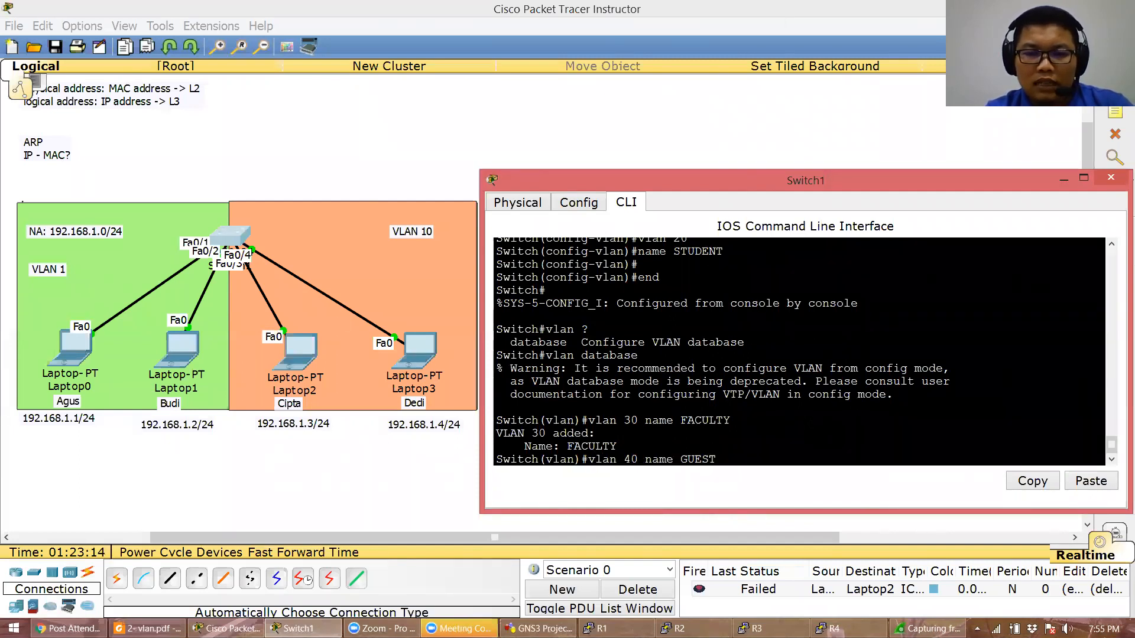
{"action": "key", "text": "Return"}
List the commands available in VLAN database mode and leave it with exit to apply the changes
{"action": "type", "text": "?"}
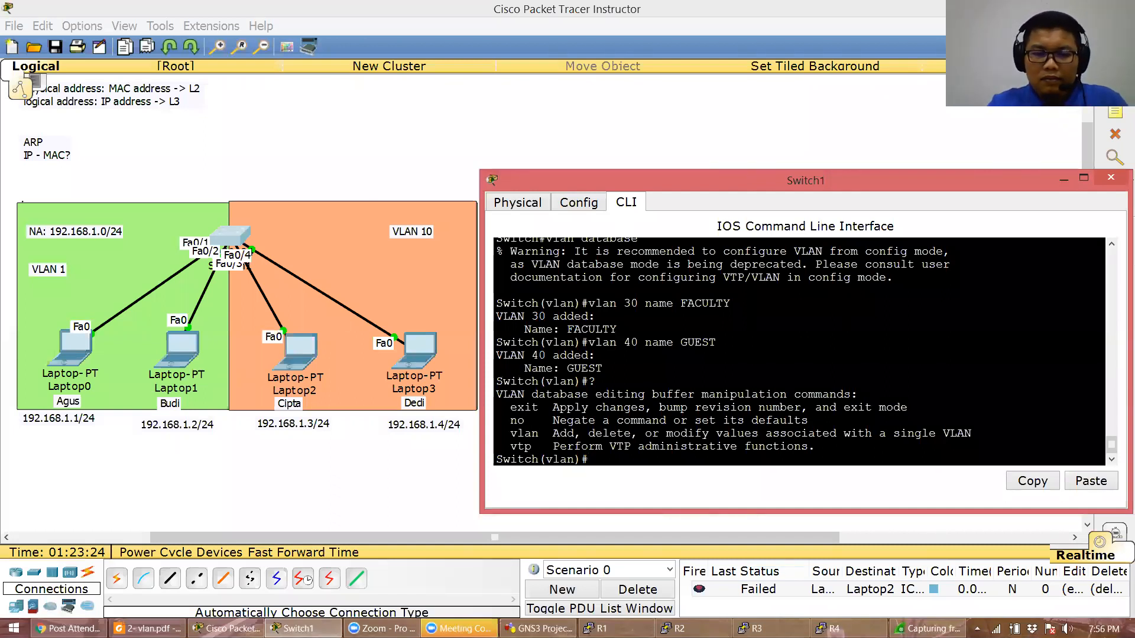
{"action": "type", "text": "exit"}
{"action": "key", "text": "Return"}
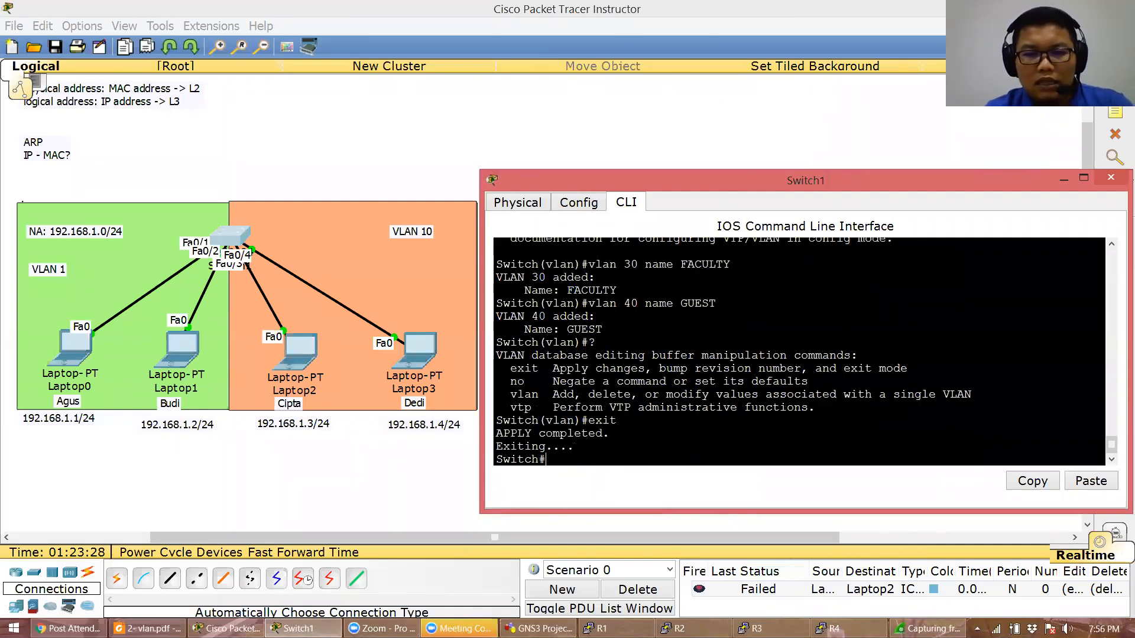
{"action": "key", "text": "Return"}
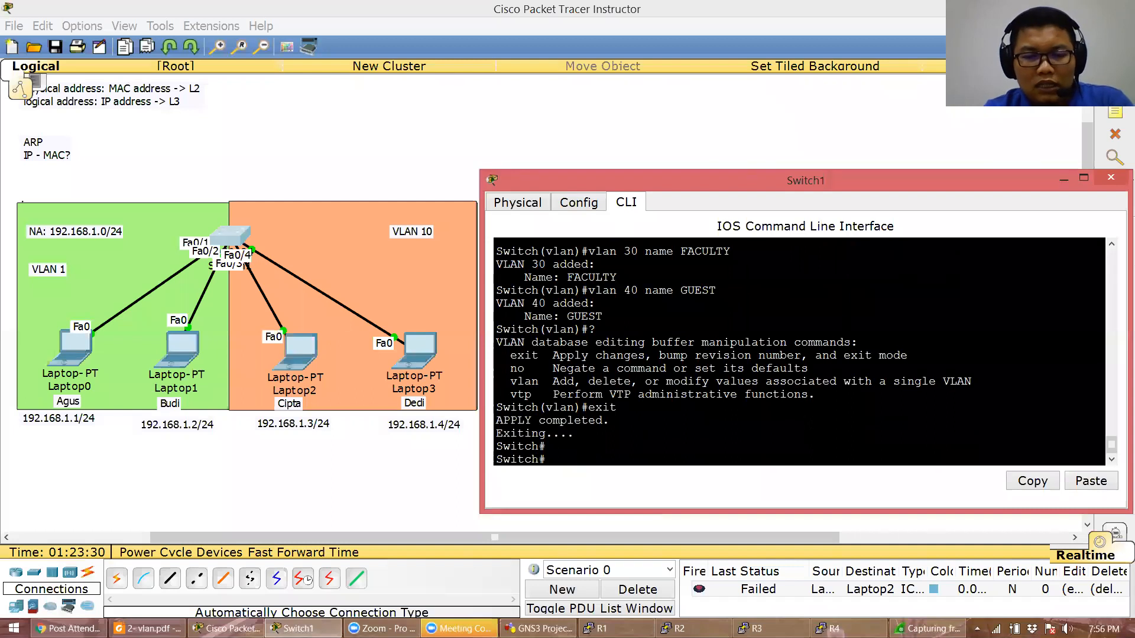
Display the VLAN table with show vlan brief and examine the entries for VLANs 10, 20, 30 and 40
{"action": "type", "text": "show vlan brief"}
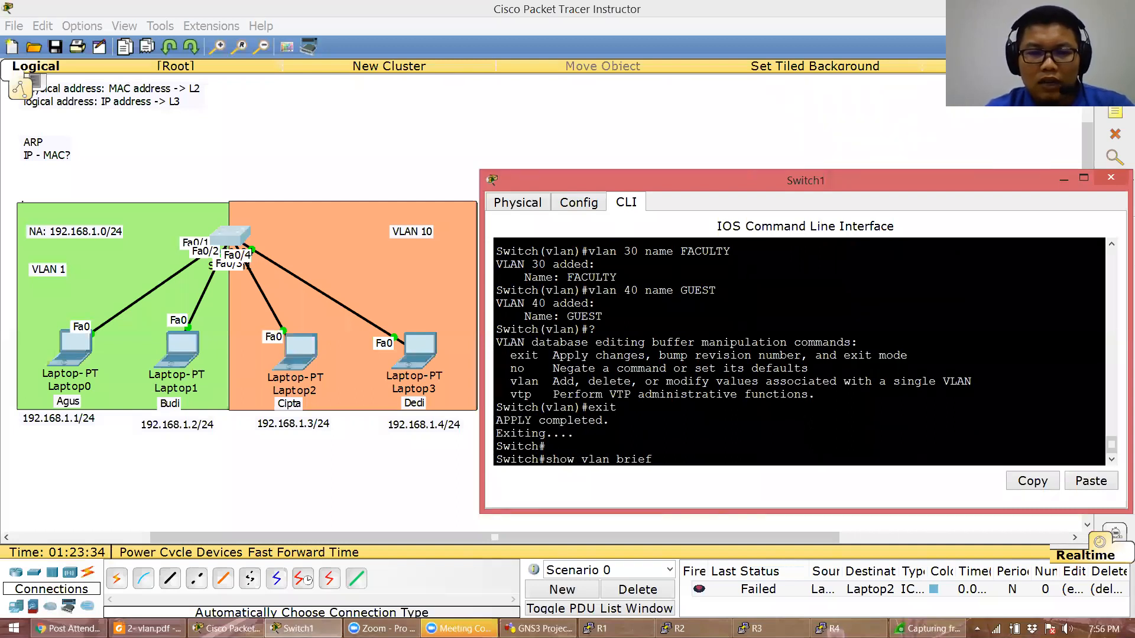
{"action": "key", "text": "Return"}
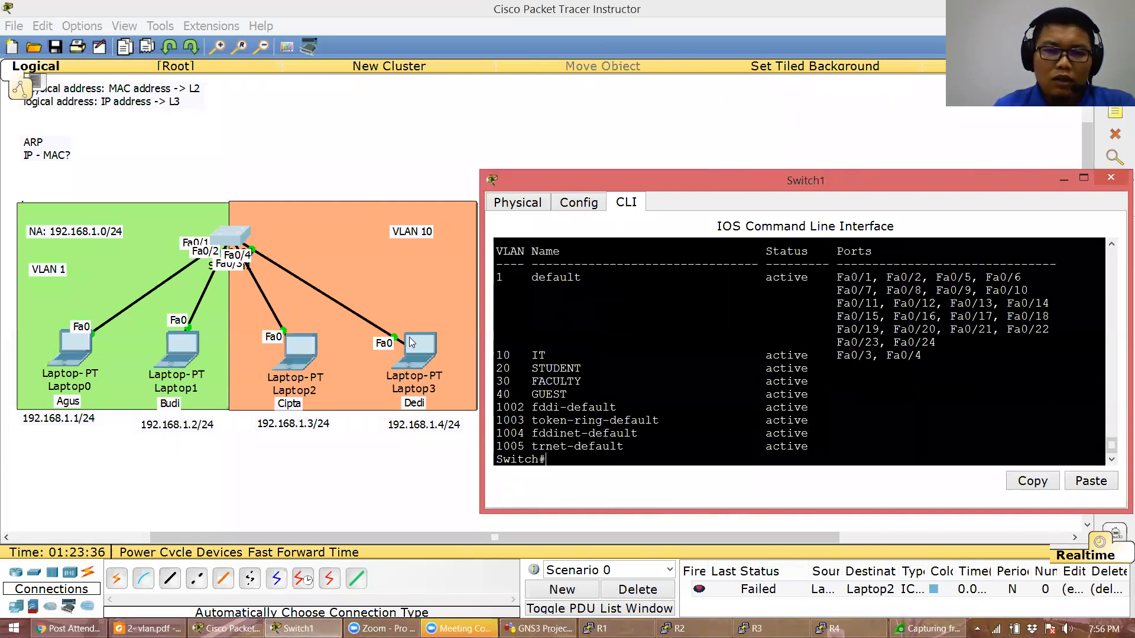
{"action": "left_click_drag", "start_coordinate": [503, 356], "coordinate": [581, 367]}
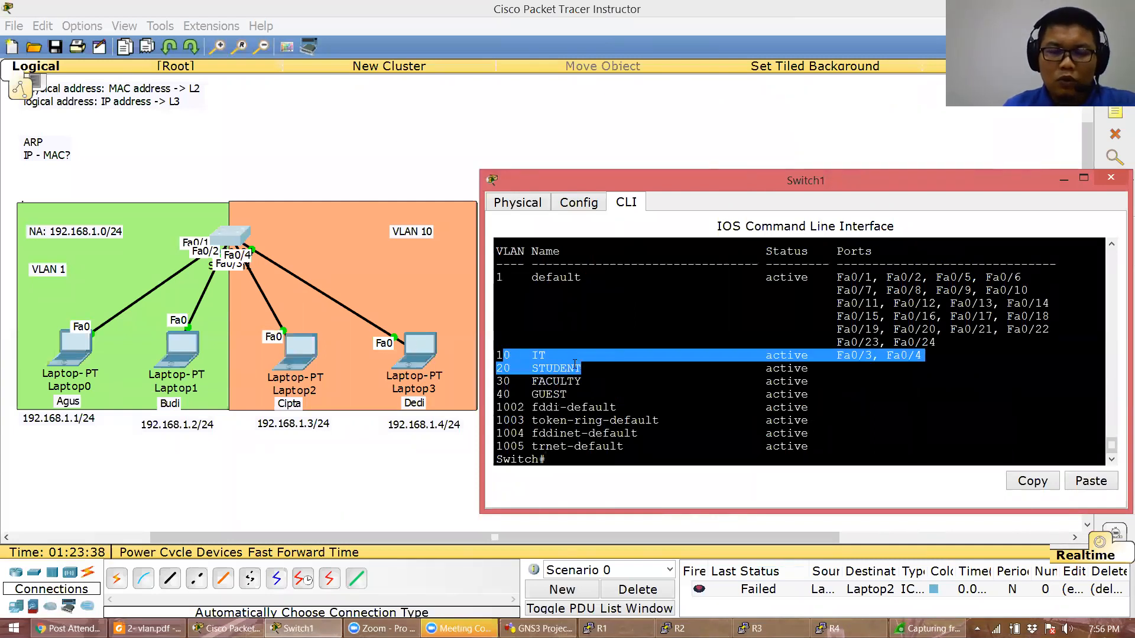
{"action": "double_click", "coordinate": [573, 368]}
{"action": "left_click_drag", "start_coordinate": [495, 355], "coordinate": [815, 368]}
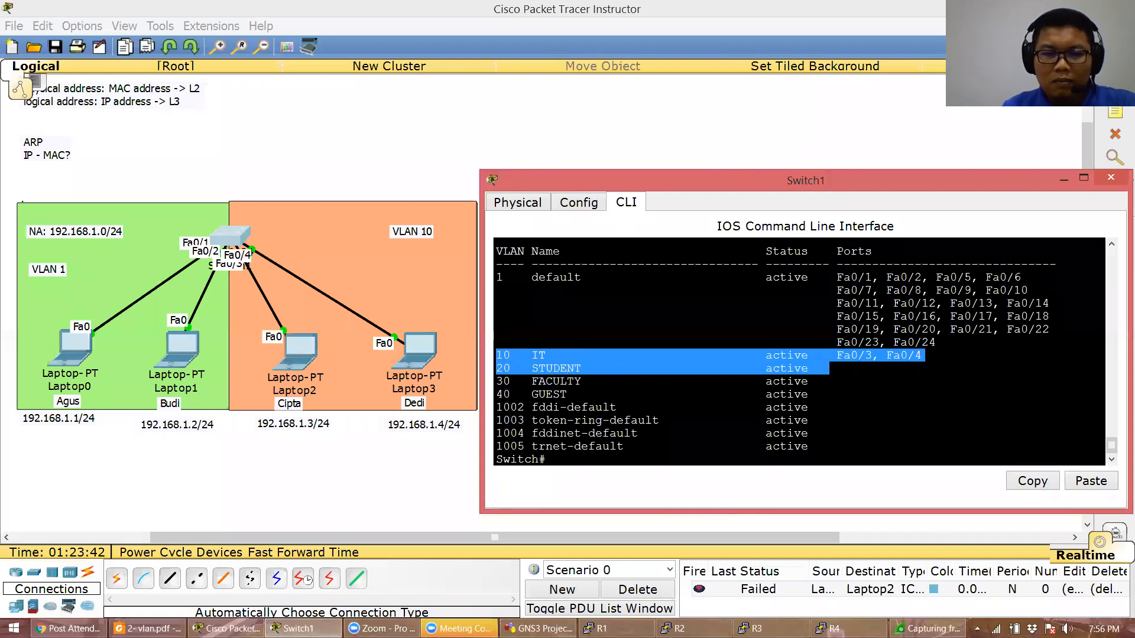
{"action": "left_click", "coordinate": [822, 368]}
{"action": "left_click_drag", "start_coordinate": [495, 381], "coordinate": [836, 394]}
{"action": "left_click", "coordinate": [838, 446]}
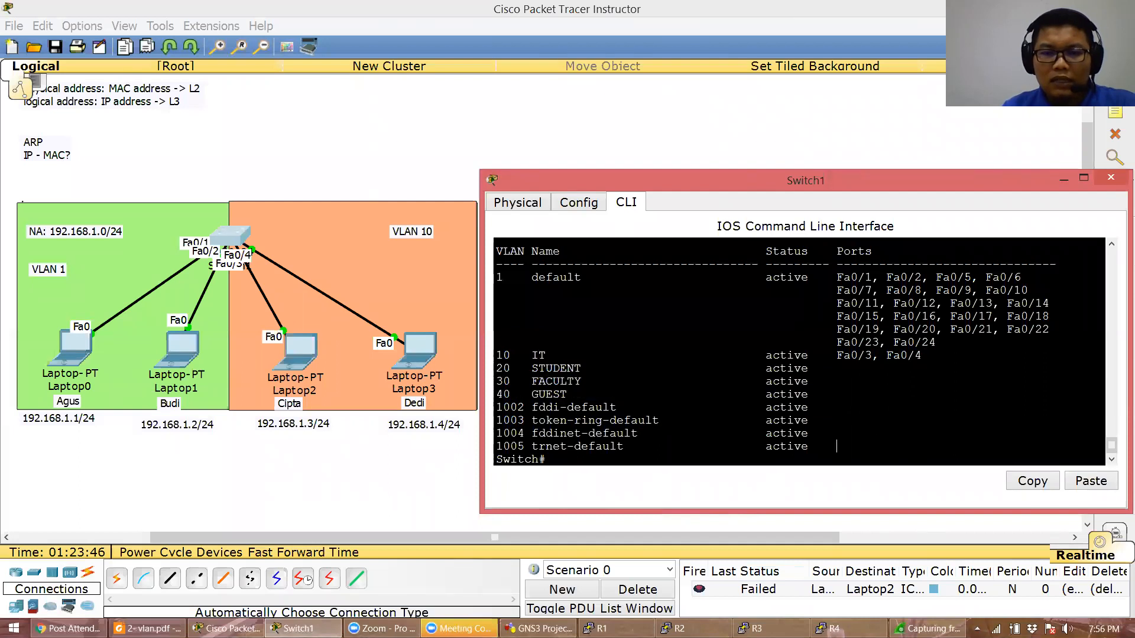
Enter global configuration mode with conf t and select the interface range fa0/1-10
{"action": "key", "text": "Return"}
{"action": "type", "text": "conf t"}
{"action": "key", "text": "Return"}
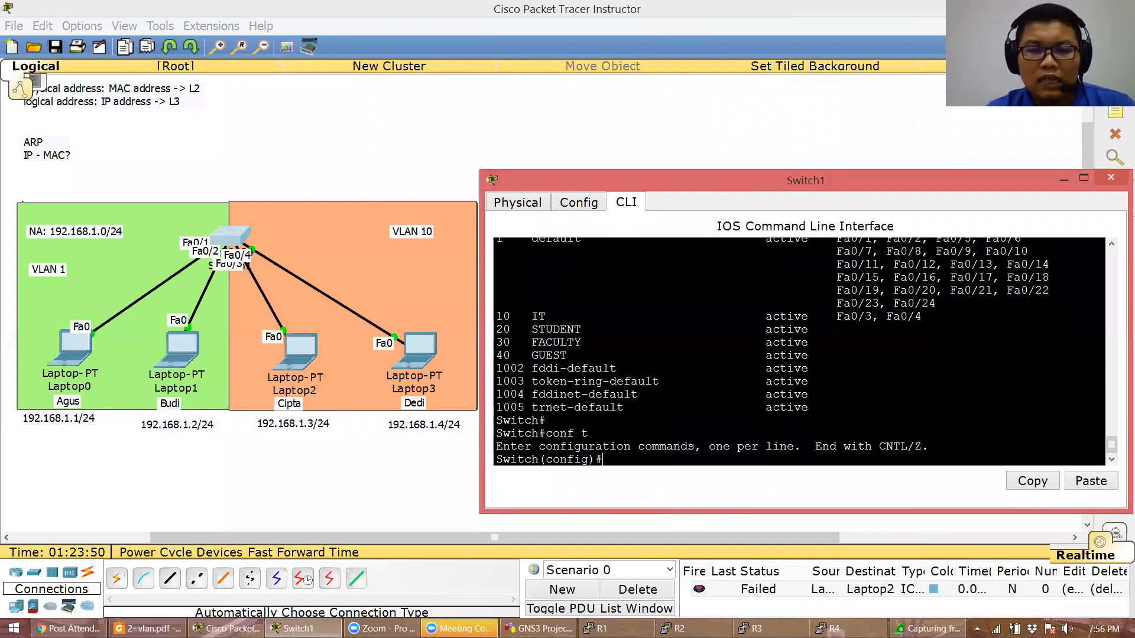
{"action": "type", "text": "interface"}
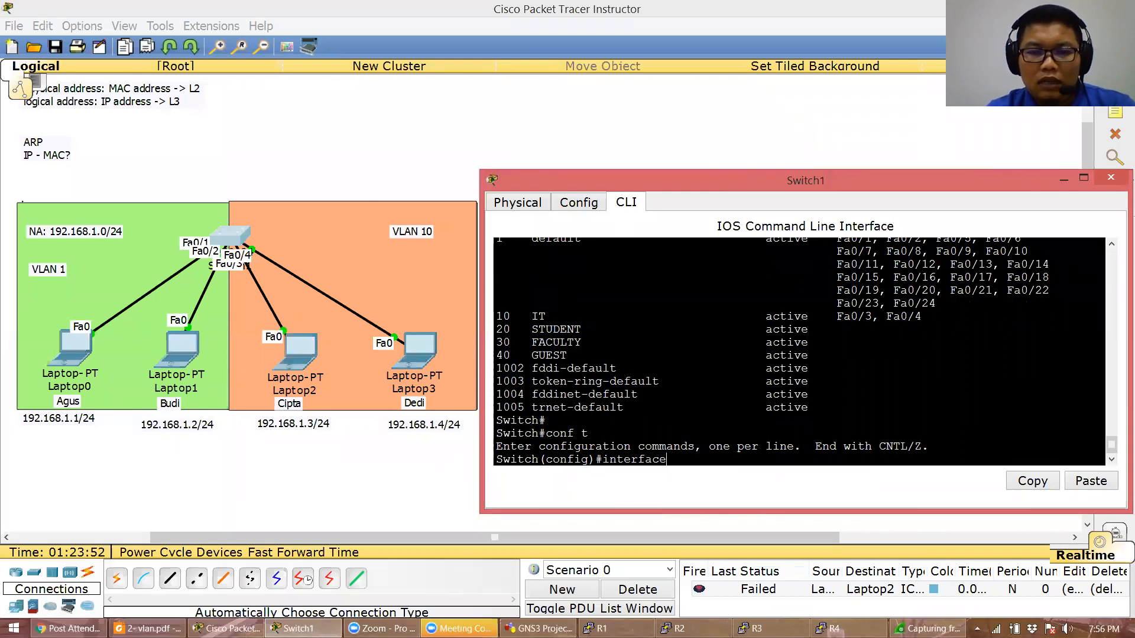
{"action": "type", "text": " range fa0/1"}
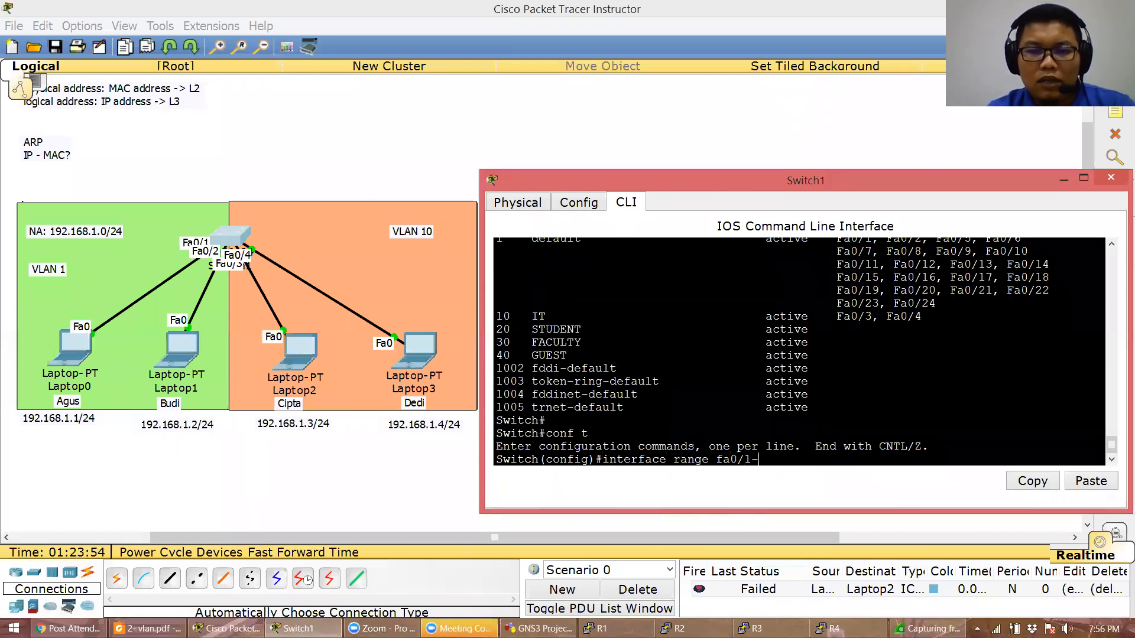
{"action": "type", "text": "-"}
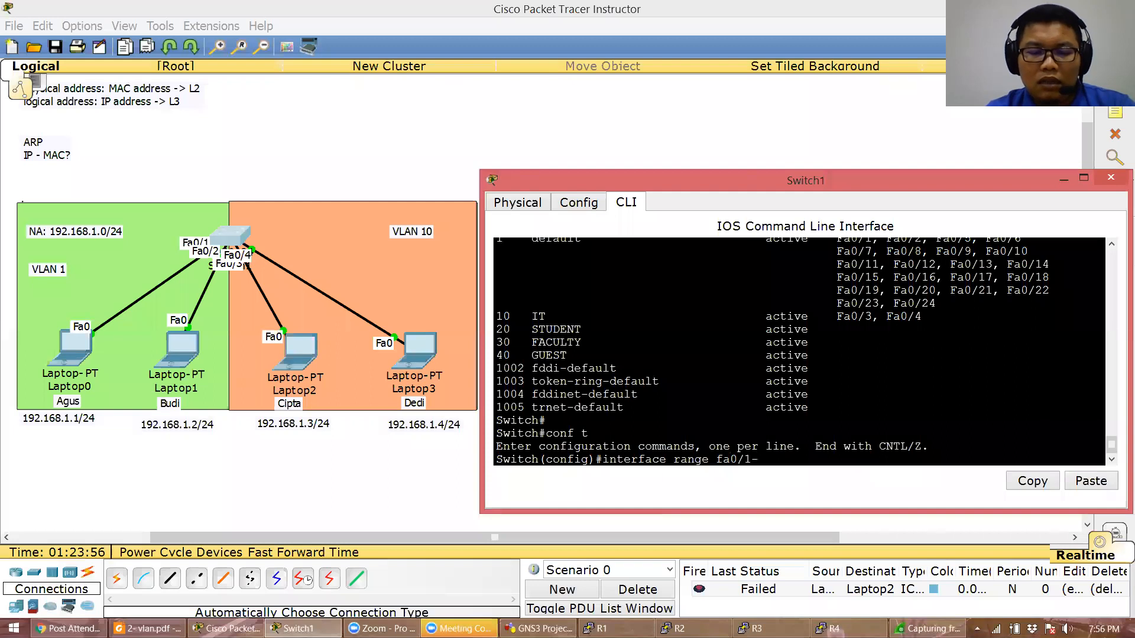
{"action": "type", "text": "10"}
{"action": "key", "text": "Return"}
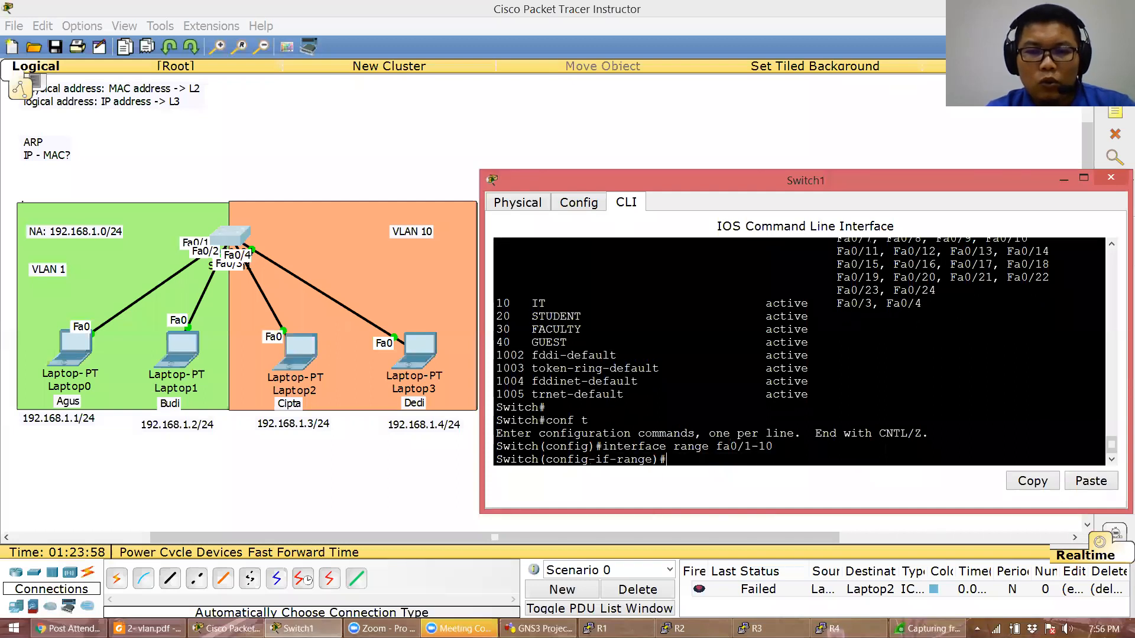
Set the selected interface range to switchport mode access and assign it to access VLAN 50
{"action": "type", "text": "switchpor"}
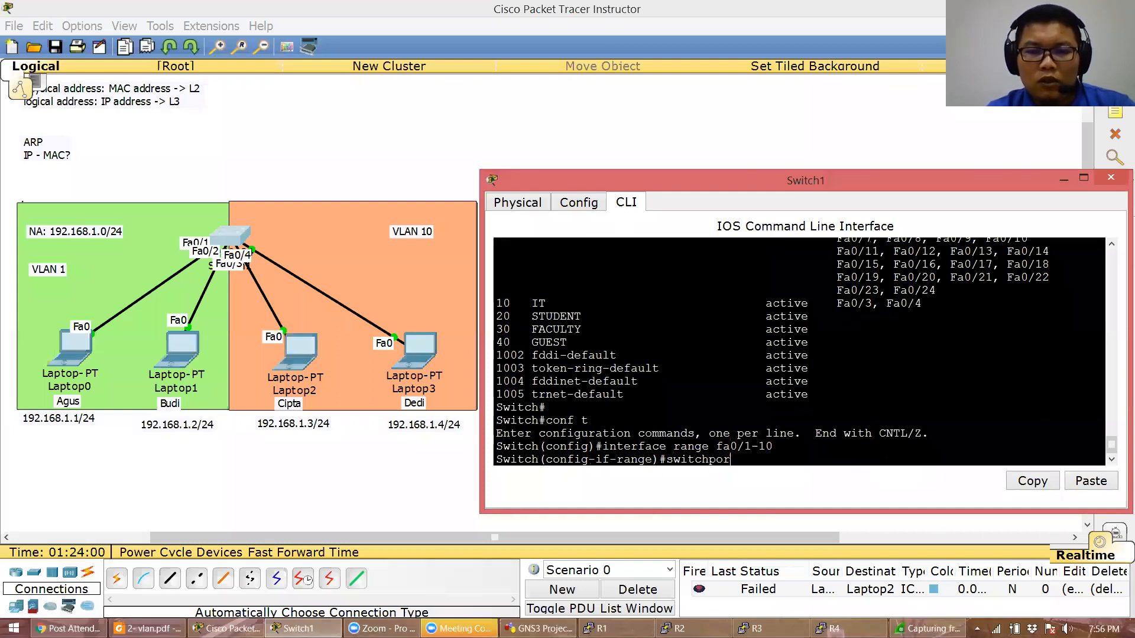
{"action": "type", "text": "t mode access"}
{"action": "key", "text": "Return"}
{"action": "type", "text": "switch"}
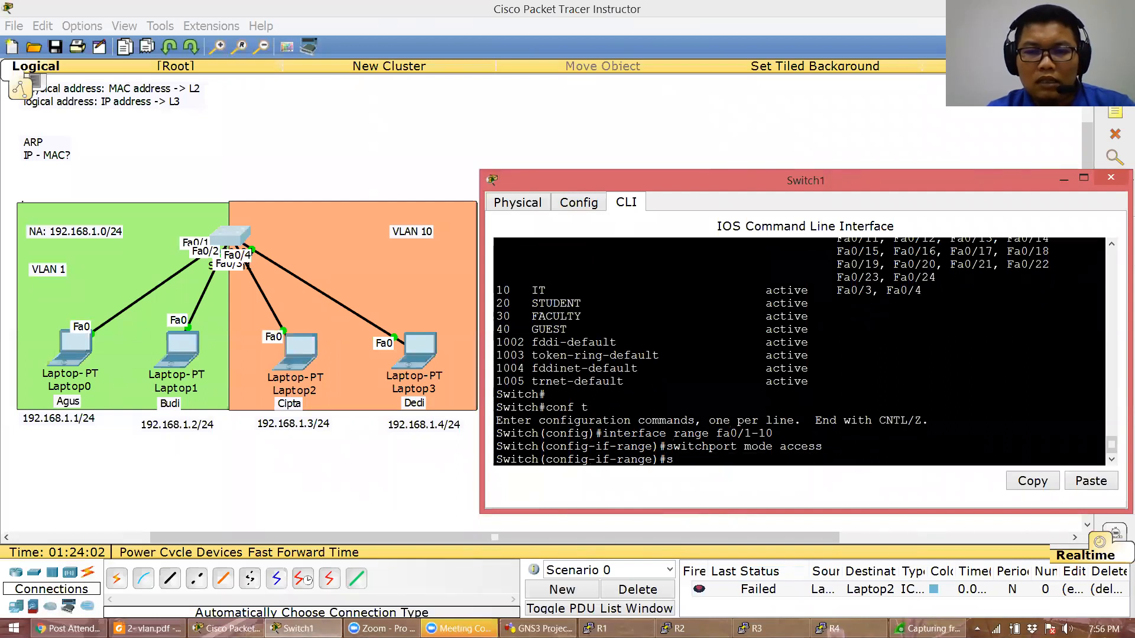
{"action": "type", "text": "port acce"}
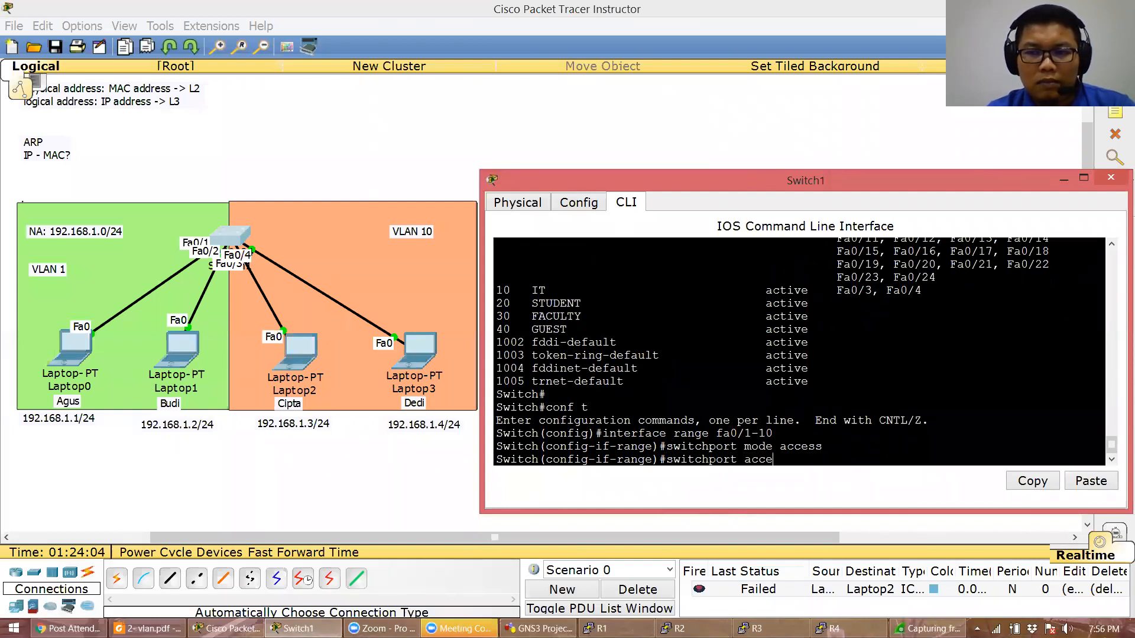
{"action": "type", "text": "ss vlan "}
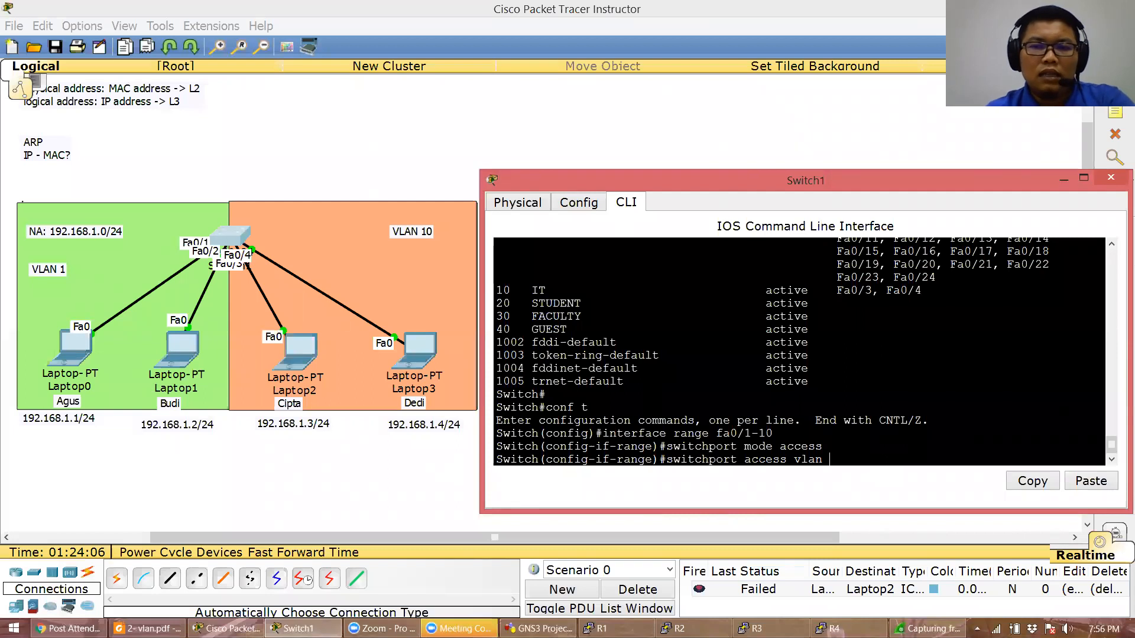
{"action": "type", "text": "50"}
{"action": "key", "text": "Return"}
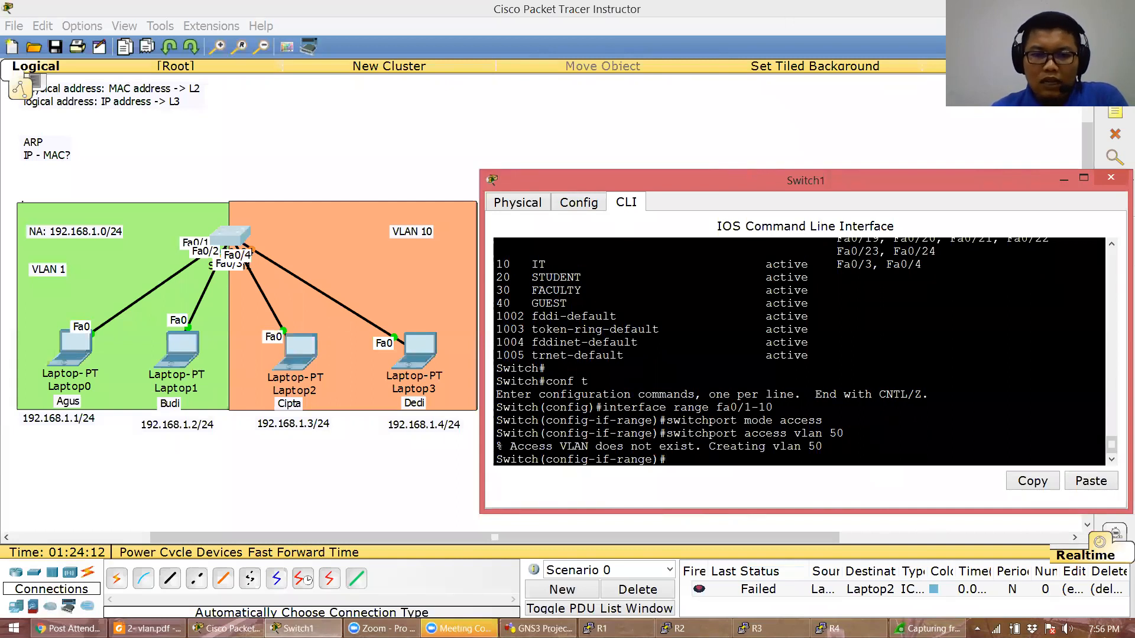
{"action": "left_click_drag", "start_coordinate": [500, 447], "coordinate": [818, 447]}
{"action": "left_click", "coordinate": [732, 446]}
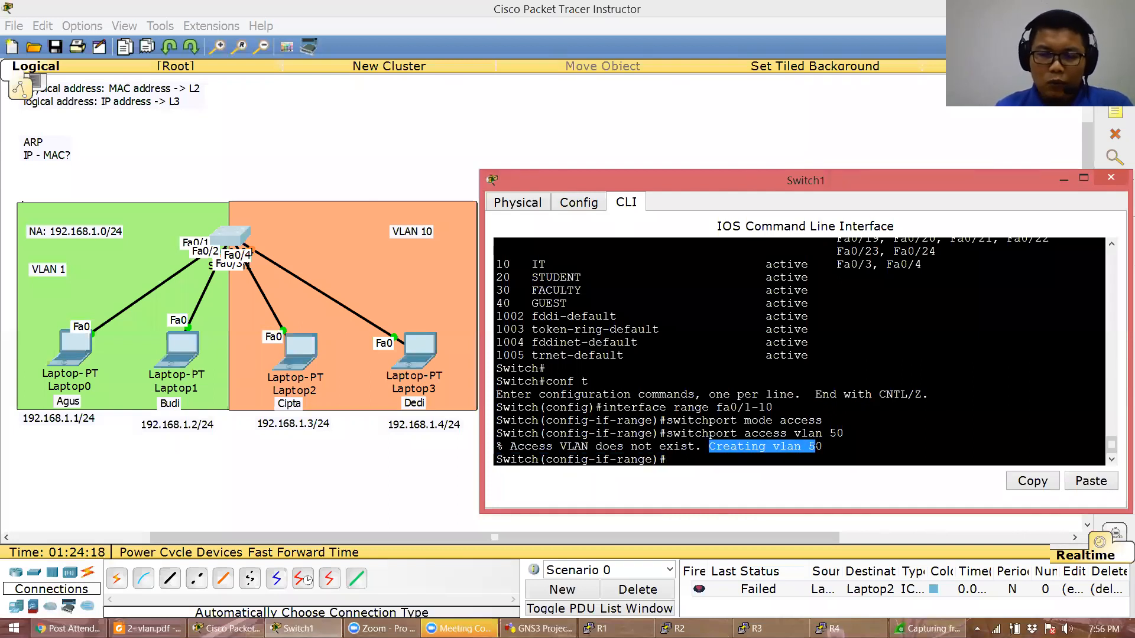
{"action": "left_click", "coordinate": [666, 459]}
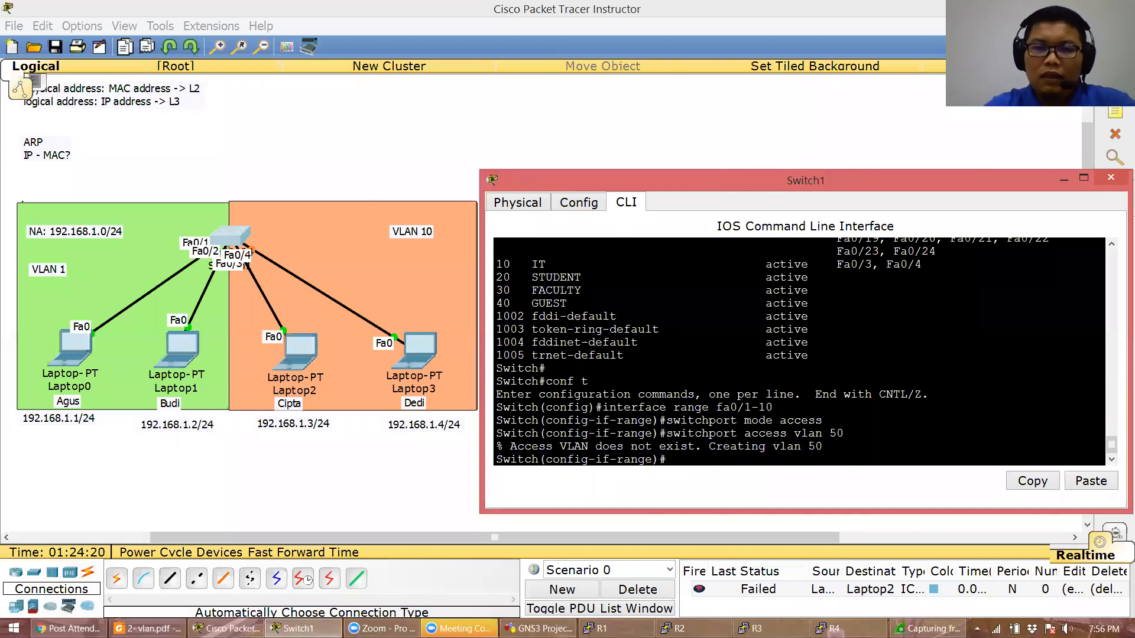
Set the interface range fa0/11-20 to switchport mode access and assign it to access VLAN 60
{"action": "key", "text": "Return"}
{"action": "type", "text": "interfac"}
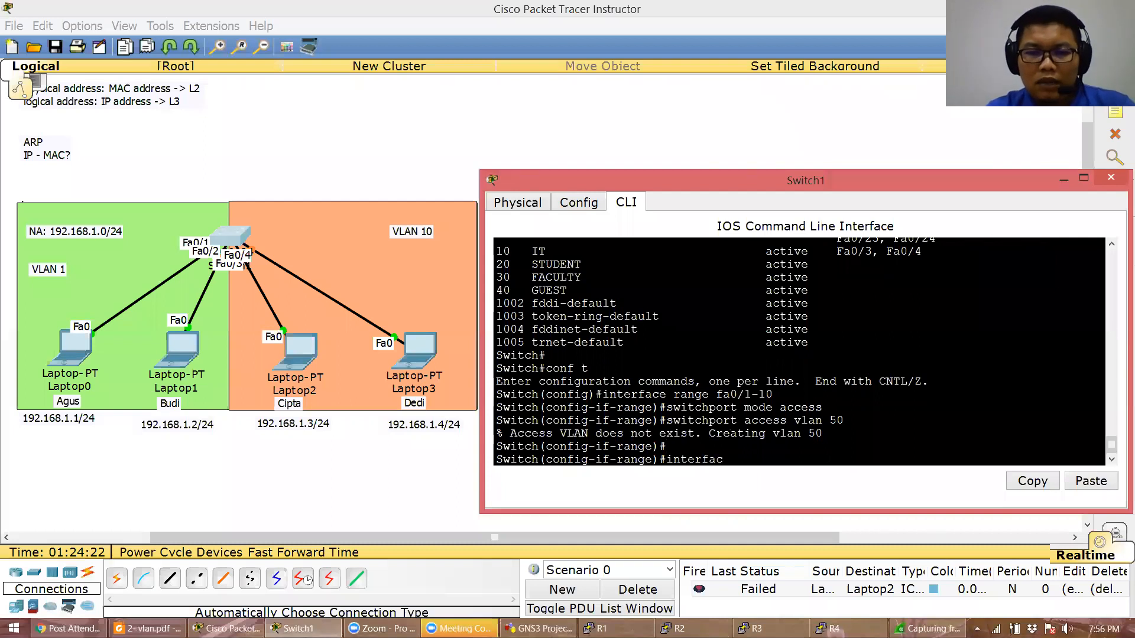
{"action": "type", "text": "e range fa0/11-20"}
{"action": "key", "text": "Return"}
{"action": "type", "text": "switchport mode"}
{"action": "type", "text": "ess"}
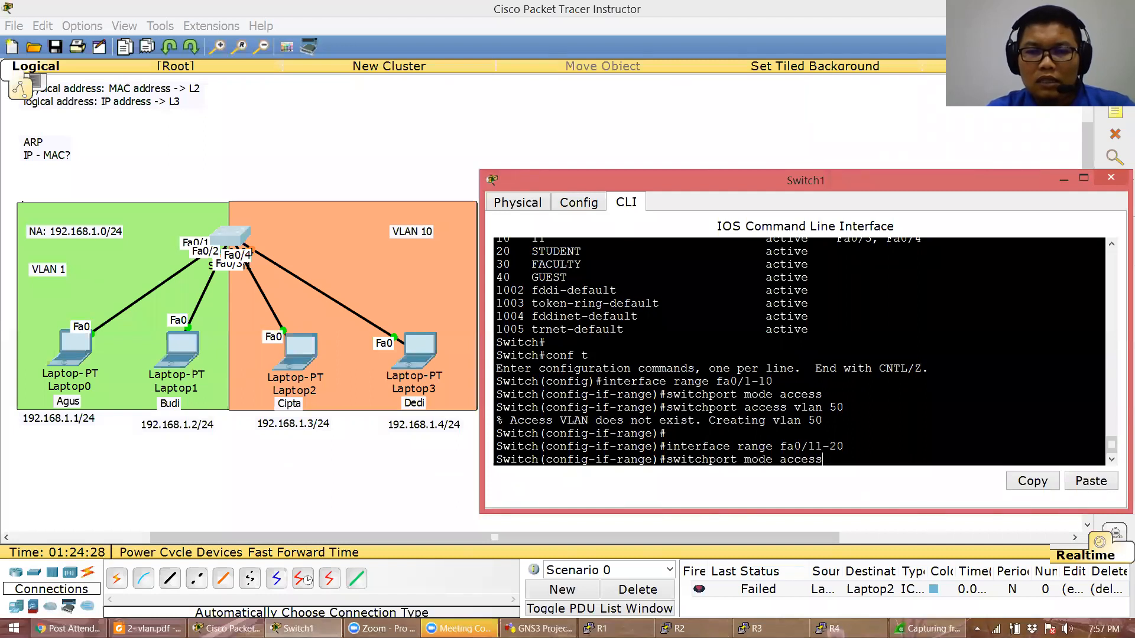
{"action": "key", "text": "Return"}
{"action": "type", "text": "switchport access vlan 60"}
{"action": "key", "text": "Return"}
{"action": "key", "text": "Return"}
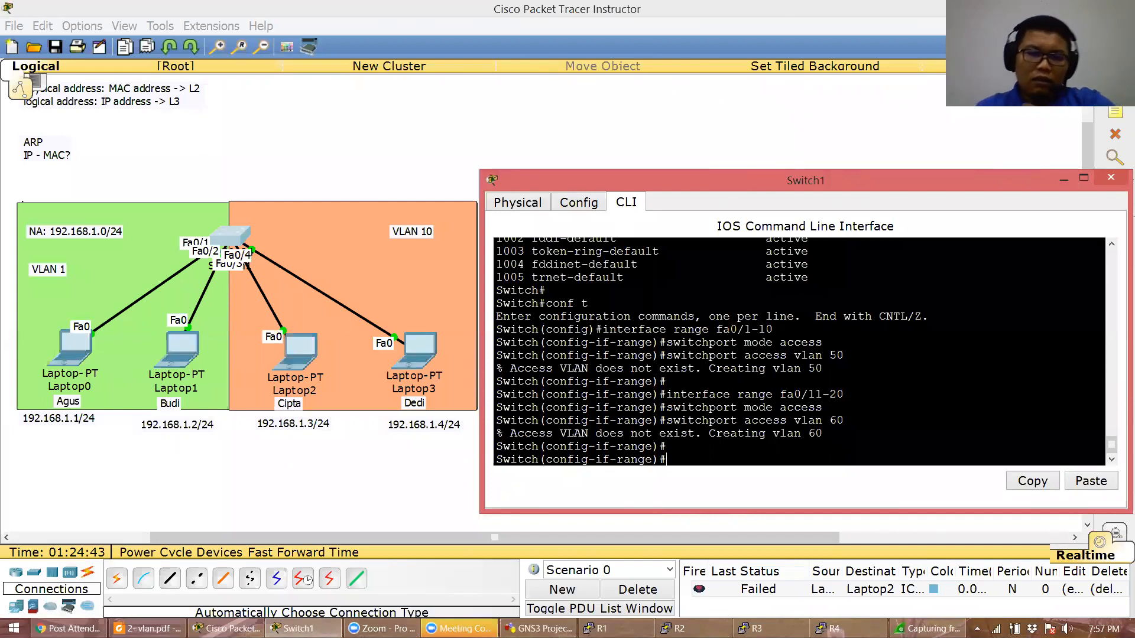
Return to privileged EXEC mode with end, run show vlan brief, and highlight the name of VLAN 50
{"action": "type", "text": "end"}
{"action": "key", "text": "Return"}
{"action": "type", "text": "how"}
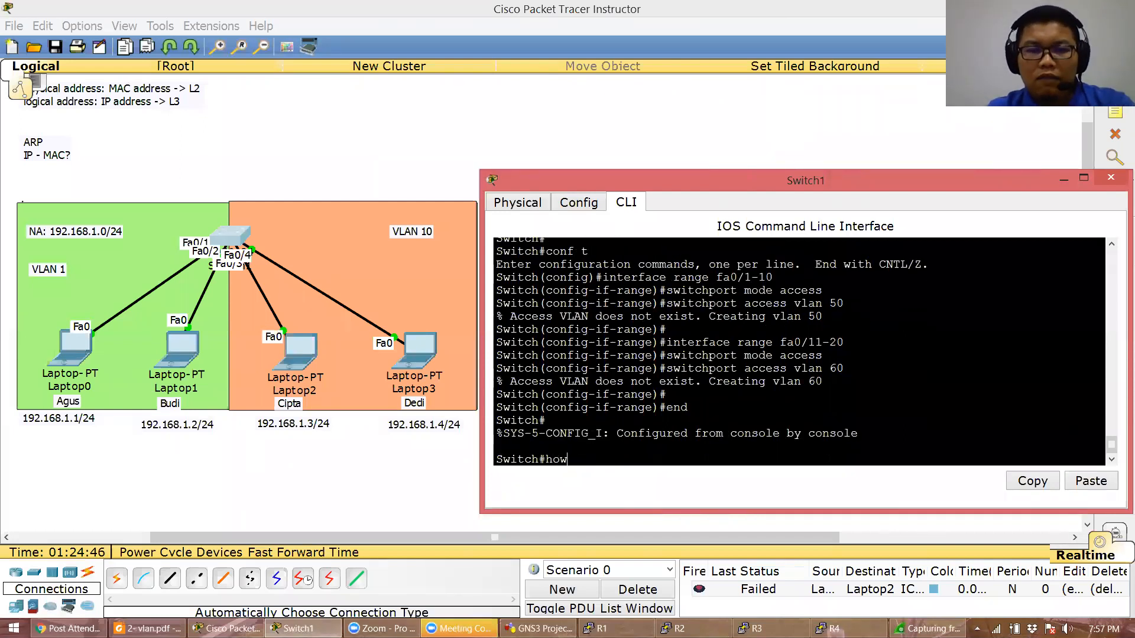
{"action": "key", "text": "BackSpace"}
{"action": "key", "text": "BackSpace"}
{"action": "key", "text": "BackSpace"}
{"action": "type", "text": "show vlan brief"}
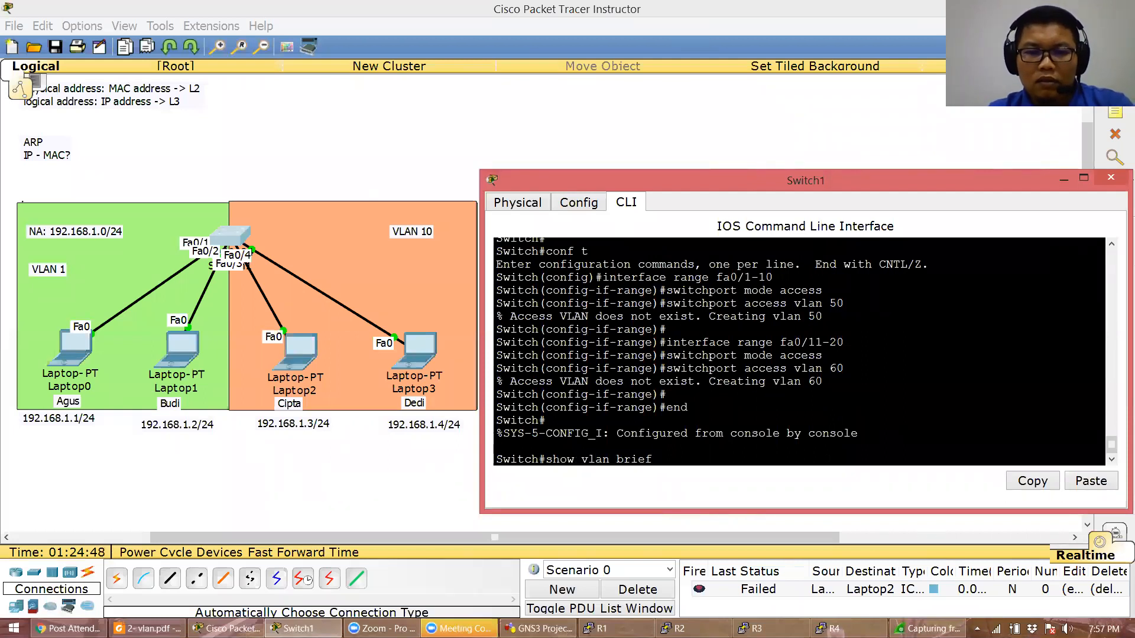
{"action": "key", "text": "Return"}
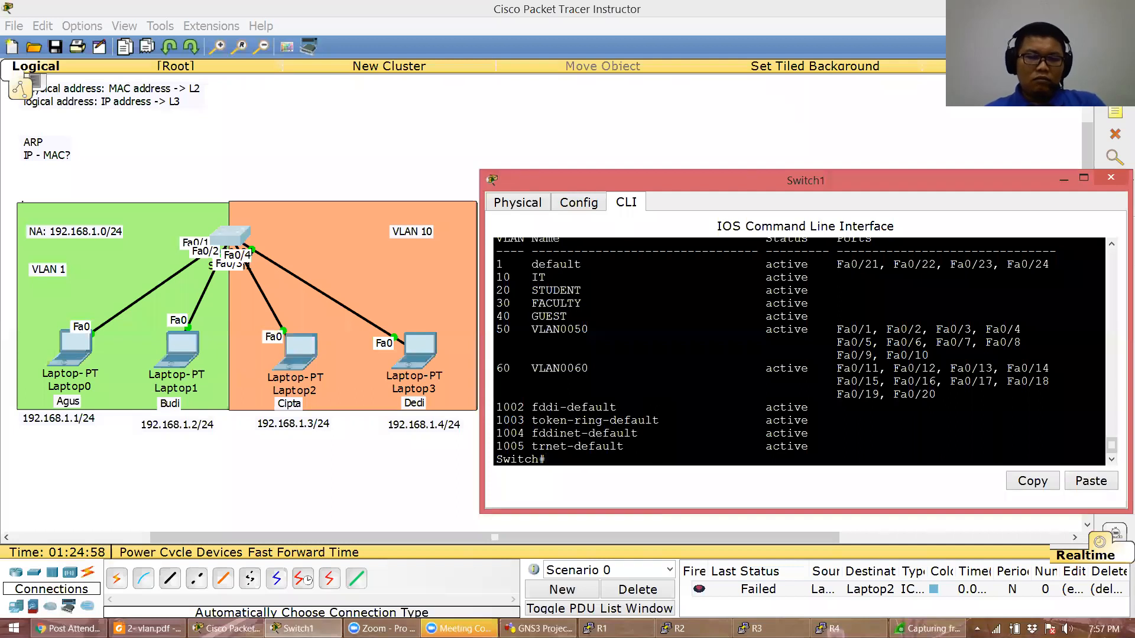
{"action": "left_click_drag", "start_coordinate": [531, 329], "coordinate": [589, 329]}
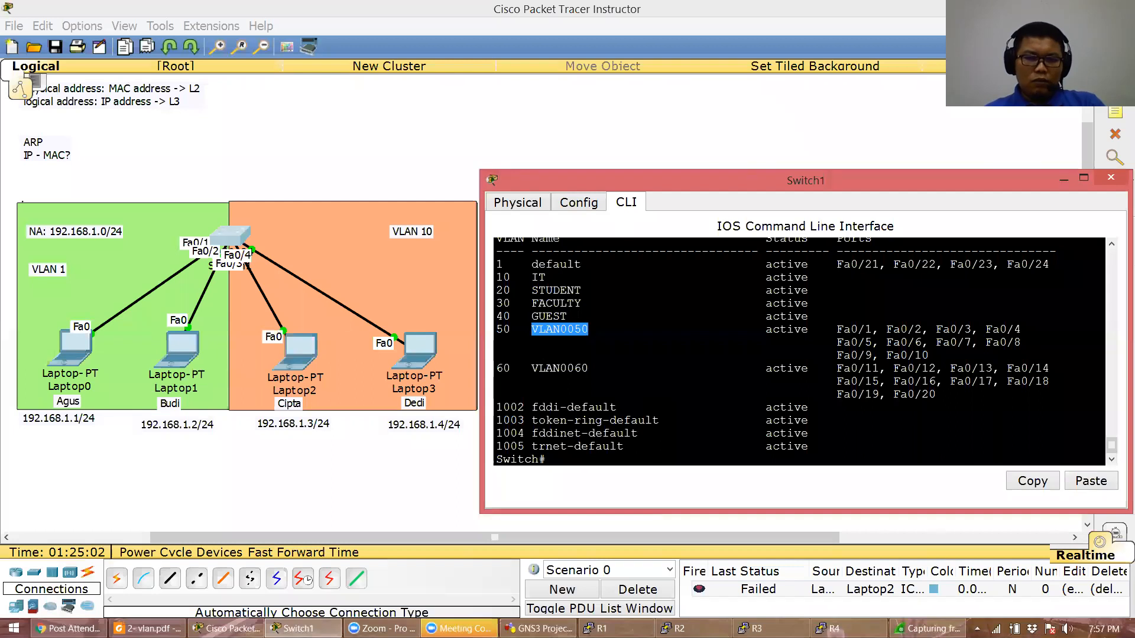
Enter global configuration mode with conf t, select vlan 50 and name it SERVER
{"action": "left_click", "coordinate": [616, 355]}
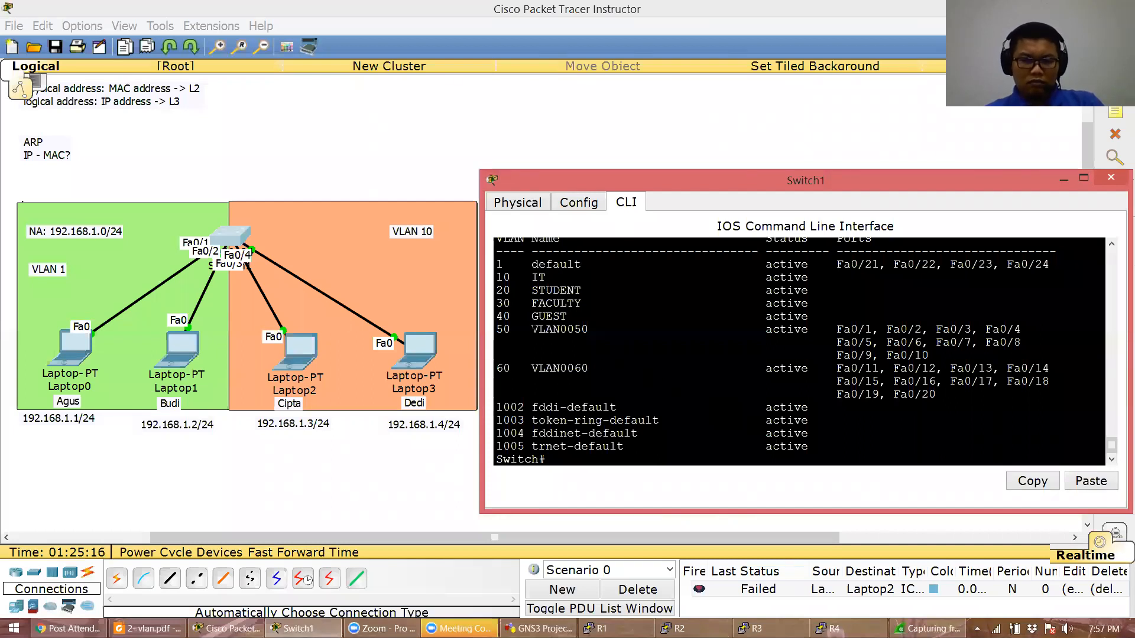
{"action": "left_click_drag", "start_coordinate": [494, 326], "coordinate": [781, 368]}
{"action": "type", "text": "conf t"}
{"action": "key", "text": "Return"}
{"action": "type", "text": "vlan 50"}
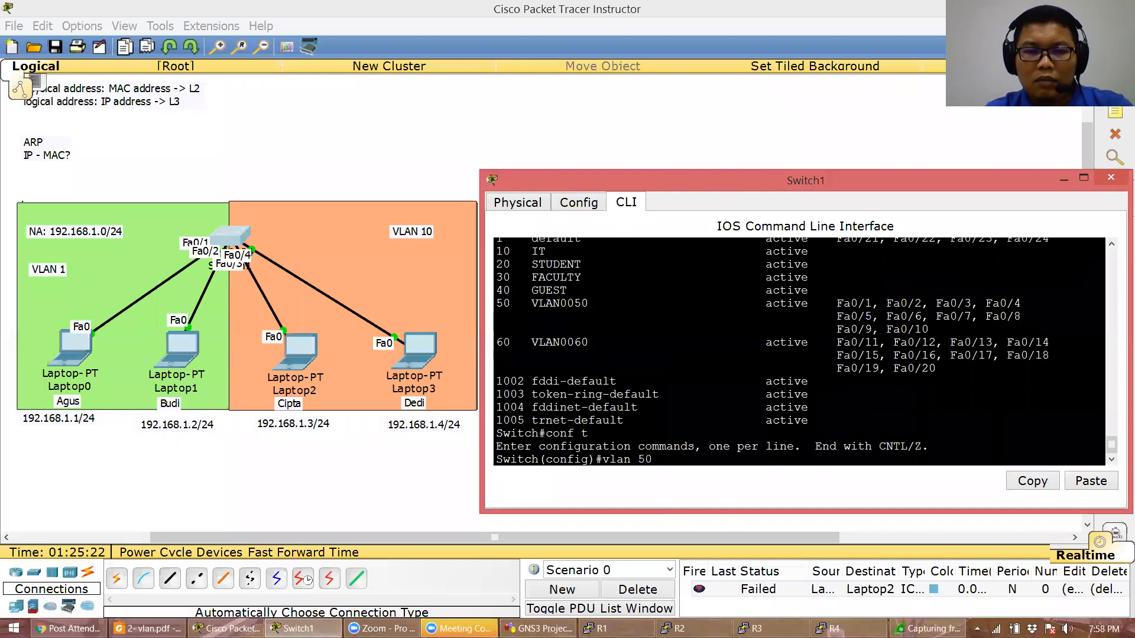
{"action": "key", "text": "Return"}
{"action": "type", "text": "name "}
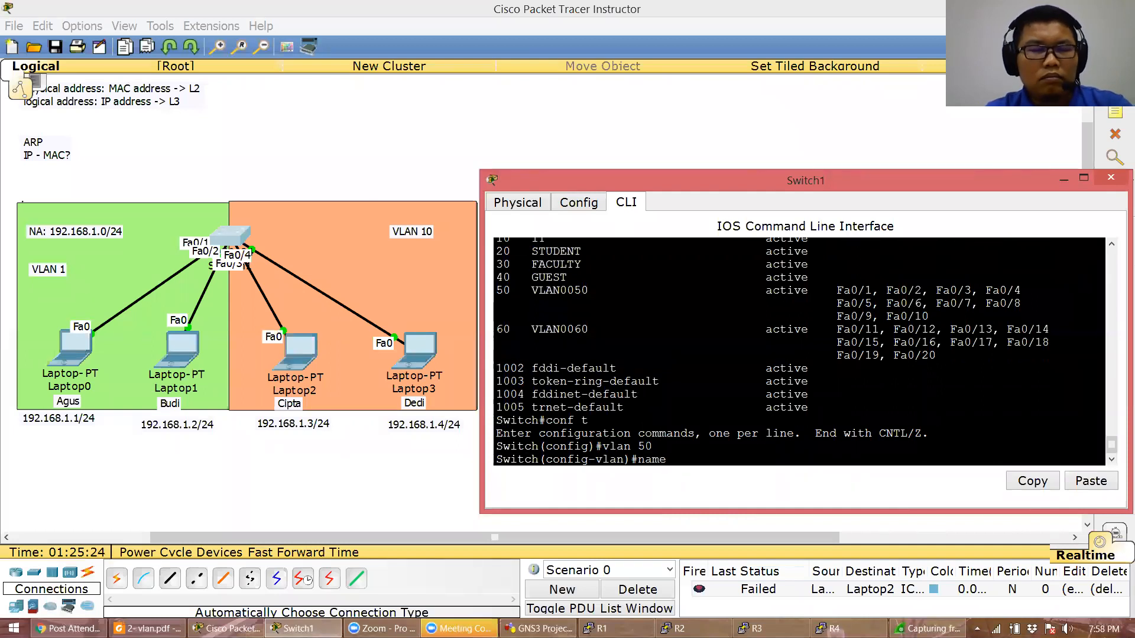
{"action": "type", "text": "SERVER"}
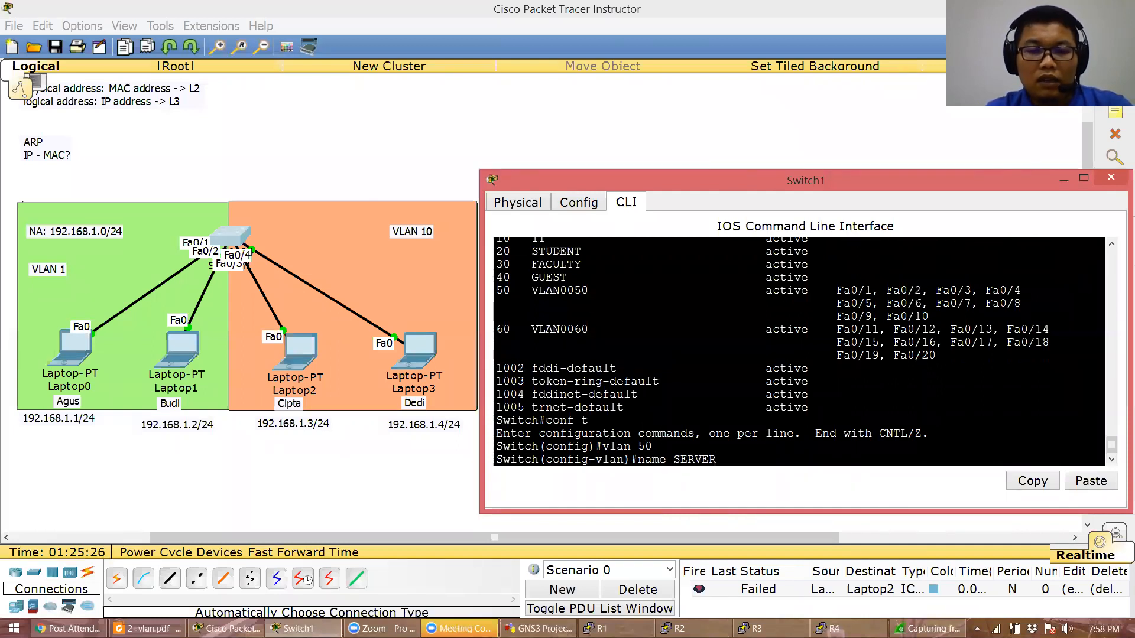
{"action": "key", "text": "Return"}
Select vlan 60 and name it CCTV
{"action": "type", "text": "vlan 60"}
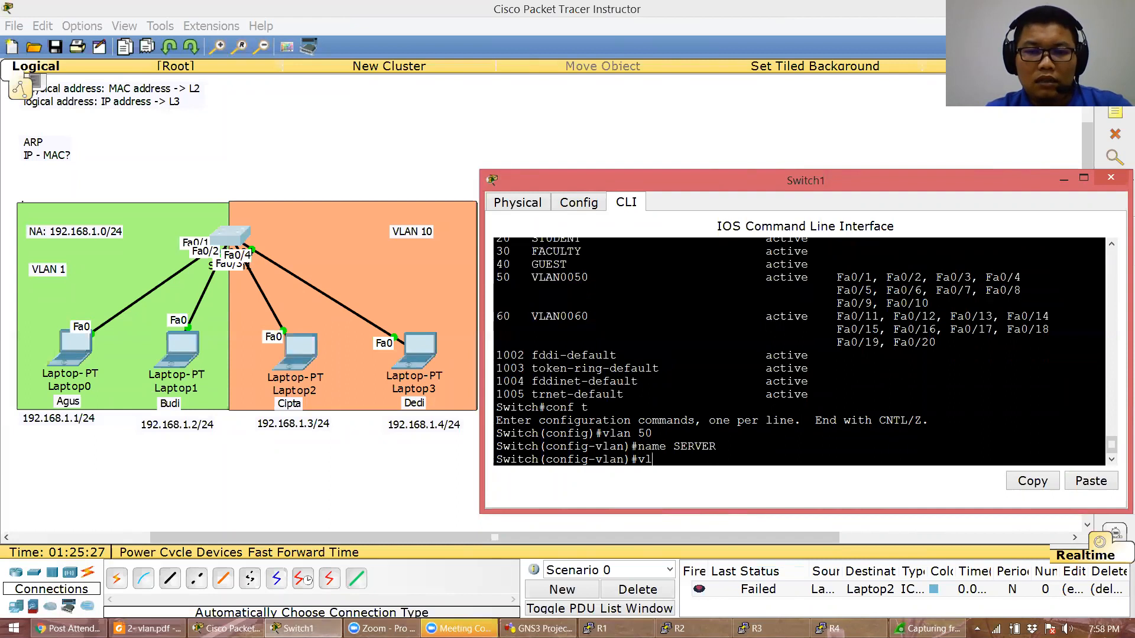
{"action": "key", "text": "Return"}
{"action": "type", "text": "name"}
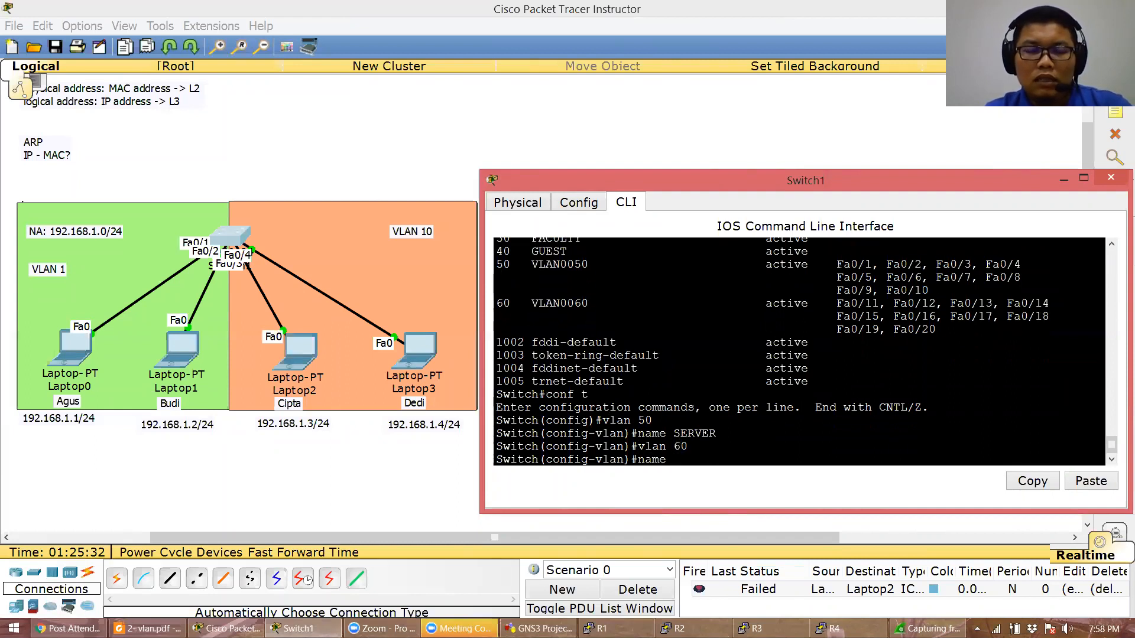
{"action": "type", "text": " CCTV"}
{"action": "key", "text": "Return"}
{"action": "key", "text": "Return"}
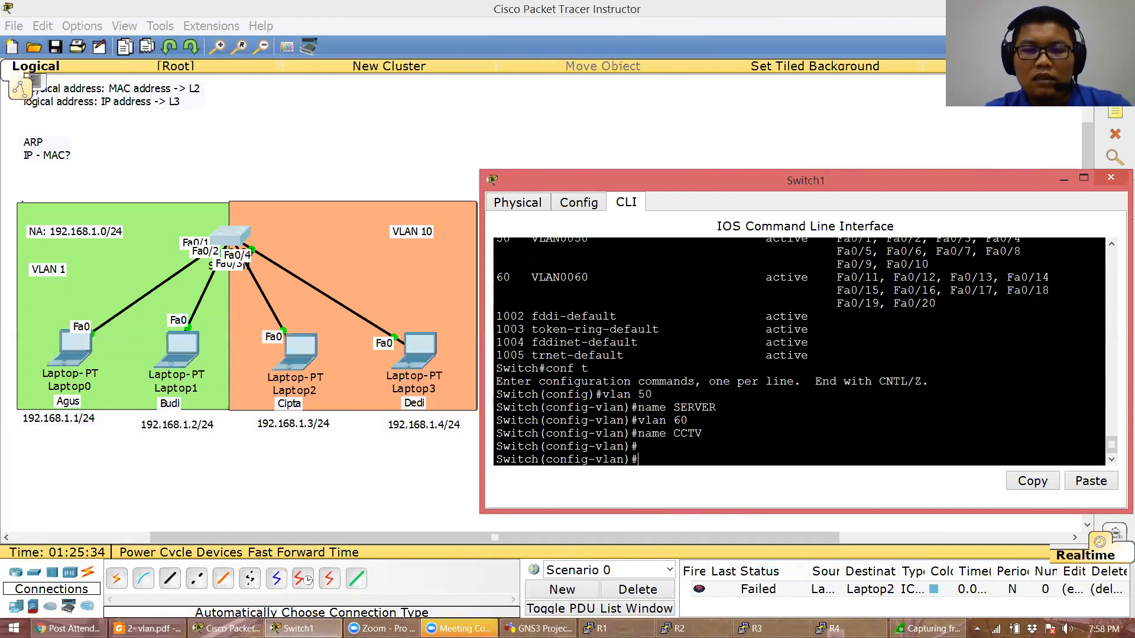
Leave configuration mode with end, run show vlan brief to check the VLAN names, and highlight the entry for VLAN 50
{"action": "type", "text": "end"}
{"action": "key", "text": "Return"}
{"action": "type", "text": "show v"}
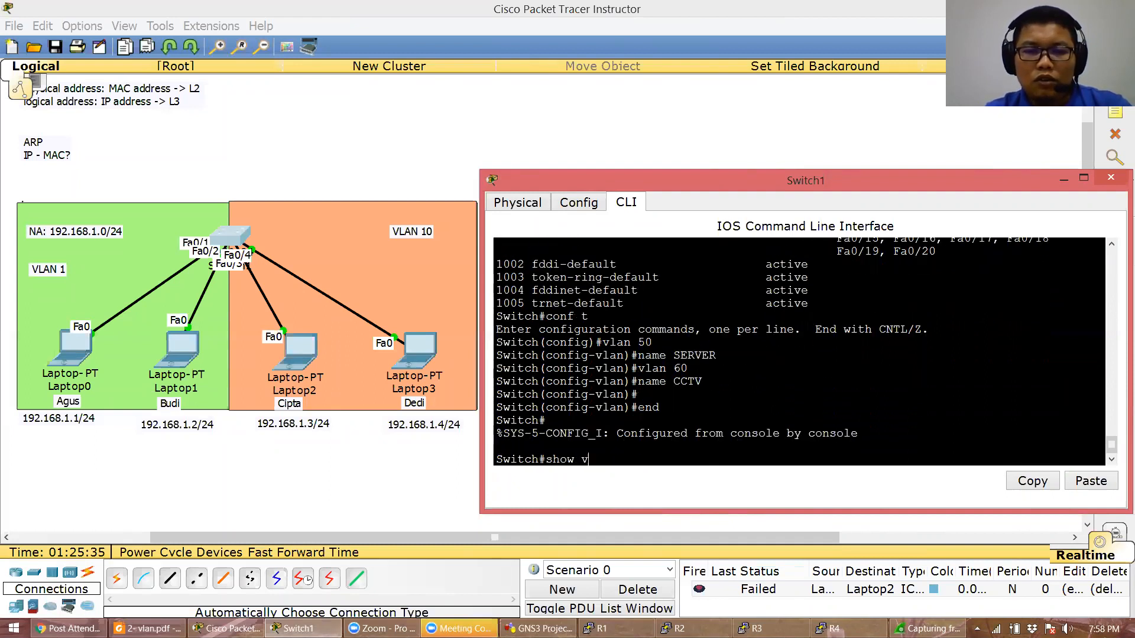
{"action": "type", "text": "lan brief"}
{"action": "key", "text": "Return"}
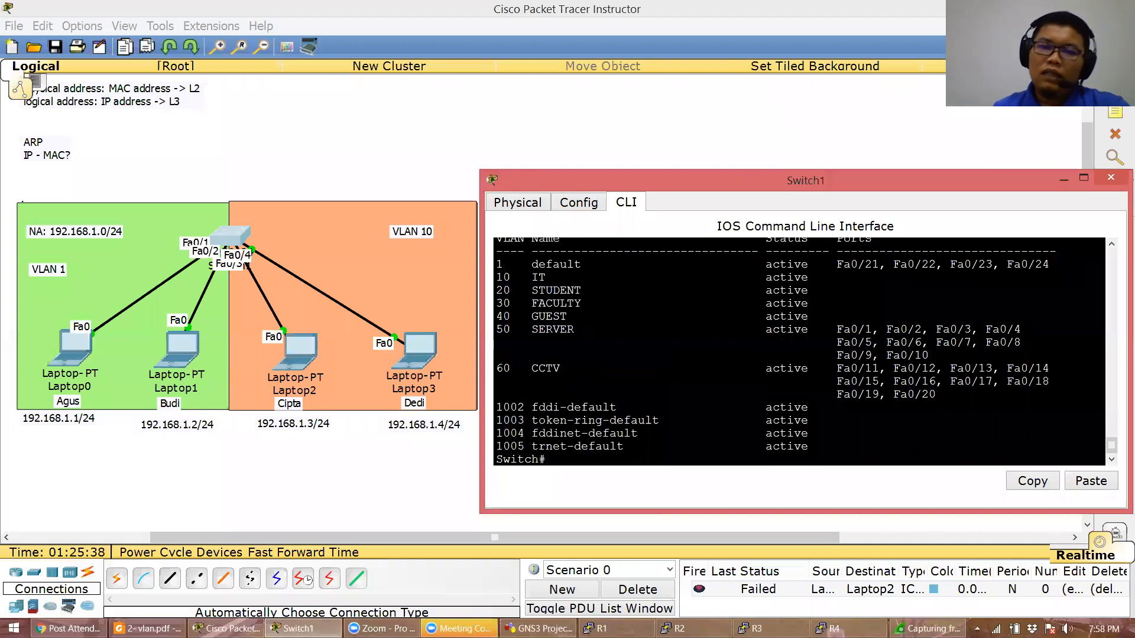
{"action": "left_click_drag", "start_coordinate": [535, 329], "coordinate": [561, 342]}
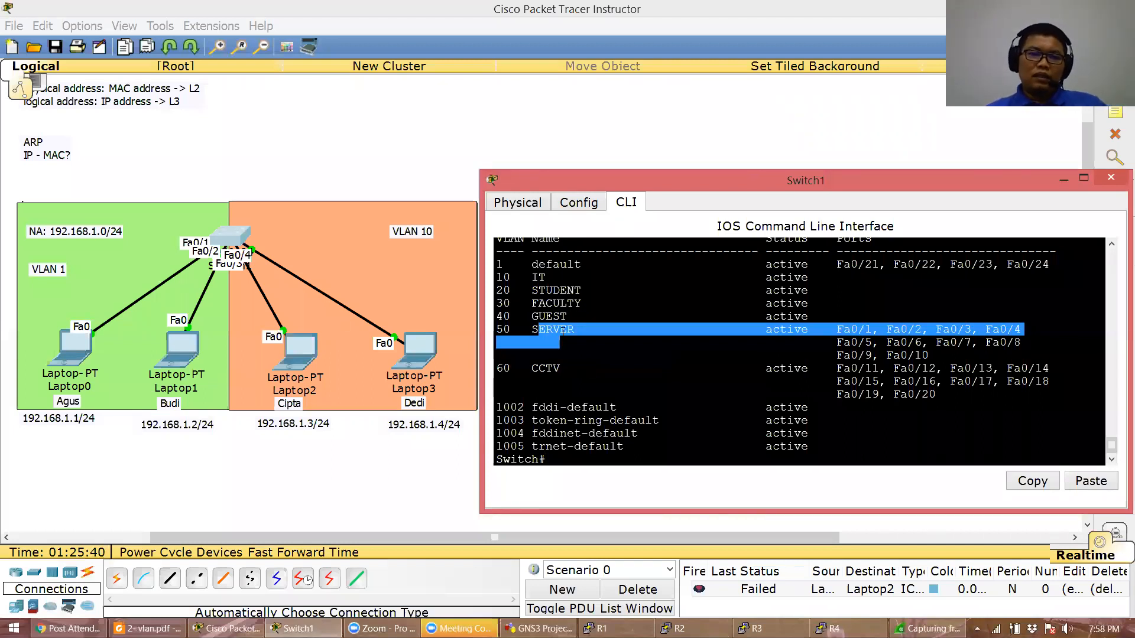
{"action": "left_click", "coordinate": [560, 329]}
{"action": "left_click_drag", "start_coordinate": [532, 329], "coordinate": [566, 329]}
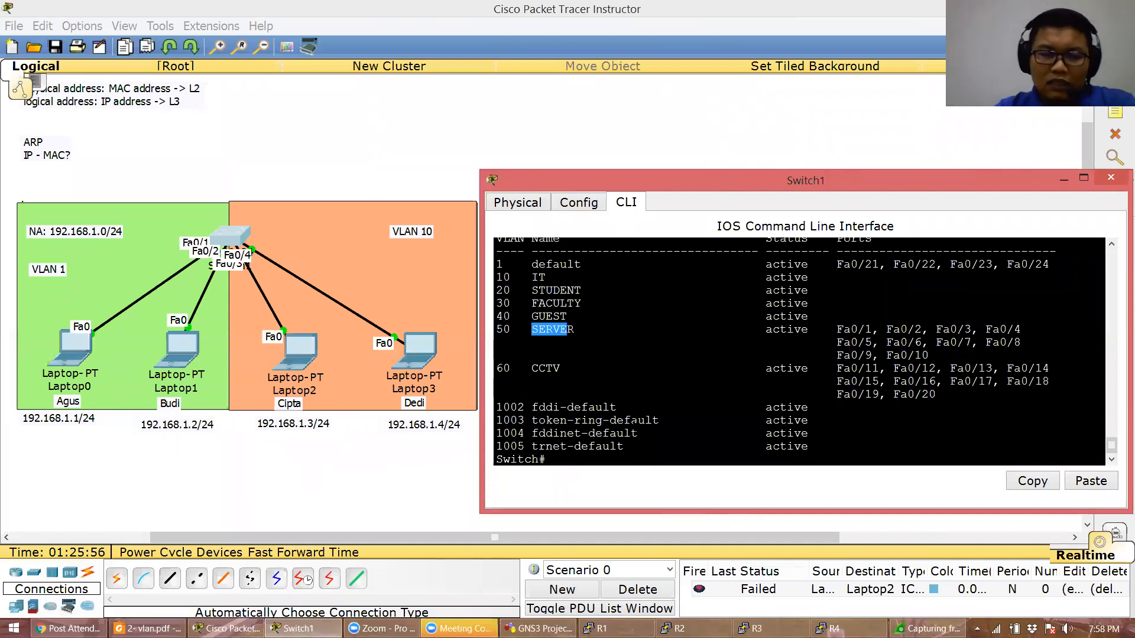
Return to the topology workspace and change the VLAN note in the green area to VLAN 20
{"action": "left_click", "coordinate": [341, 501]}
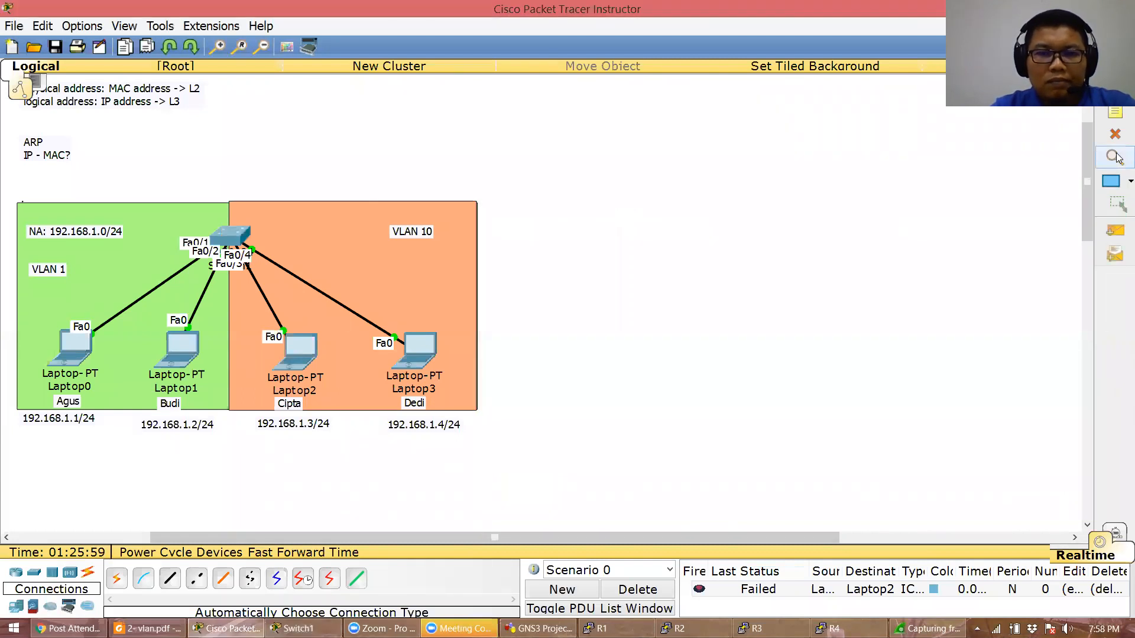
{"action": "left_click", "coordinate": [1117, 114]}
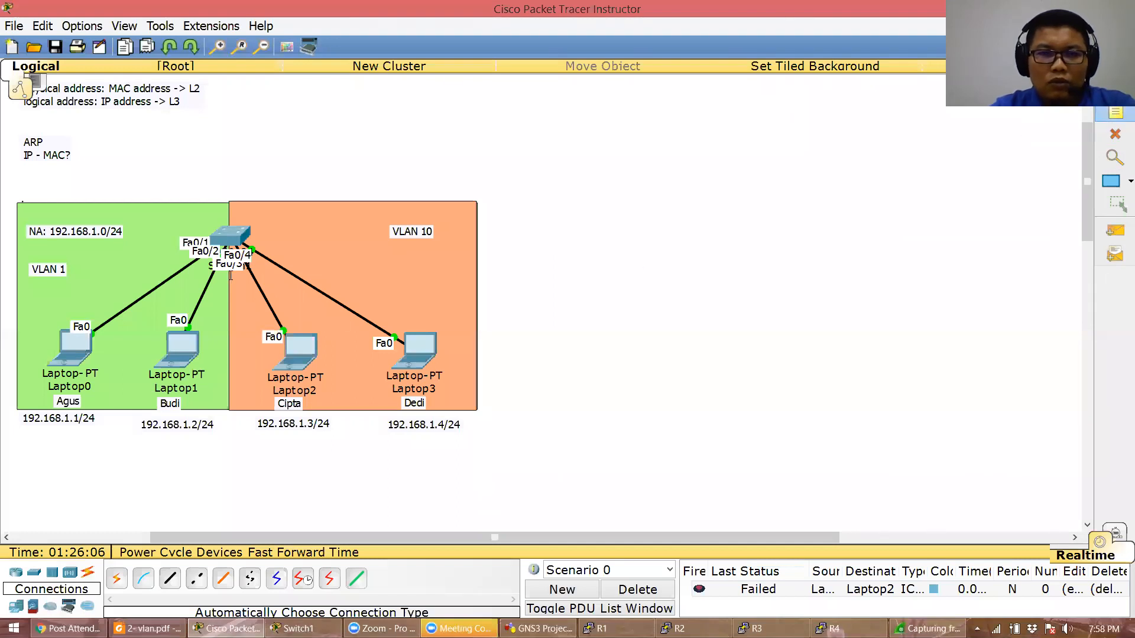
{"action": "left_click", "coordinate": [61, 269]}
{"action": "key", "text": "BackSpace"}
{"action": "type", "text": "20"}
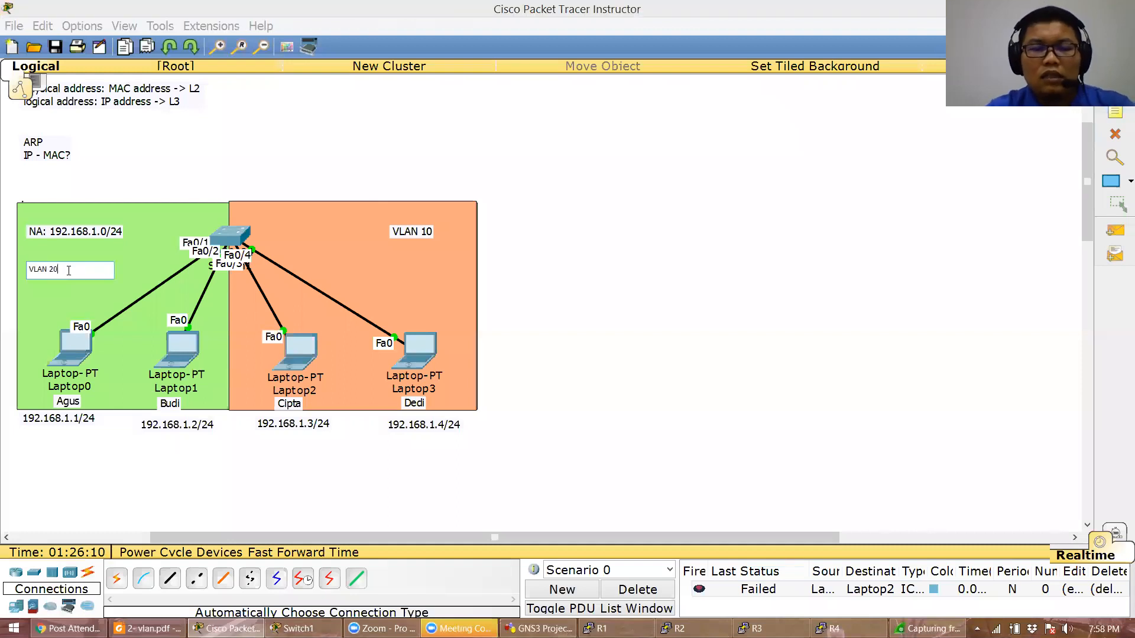
Change the network address note in the green VLAN 20 area to NA: 192.168.20.0/24
{"action": "left_click", "coordinate": [83, 232]}
{"action": "type", "text": "0.0"}
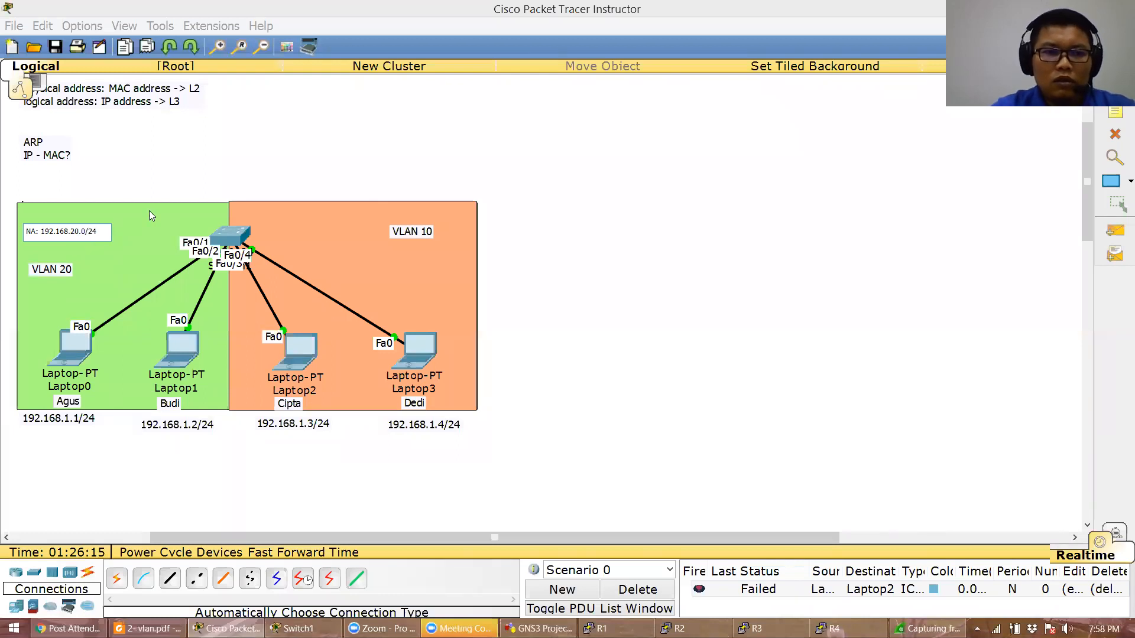
{"action": "left_click", "coordinate": [154, 162]}
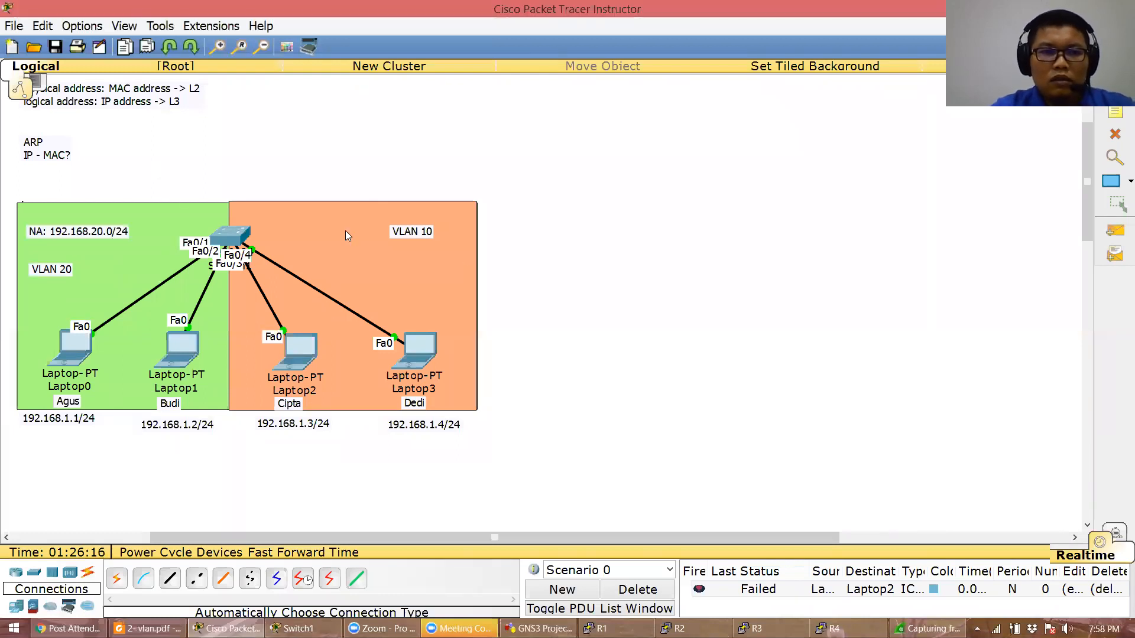
Add a note reading "NA: 192.168.10.0/24" in the orange area below the VLAN 10 label
{"action": "left_click", "coordinate": [1117, 115]}
{"action": "left_click", "coordinate": [354, 260]}
{"action": "type", "text": "NA"}
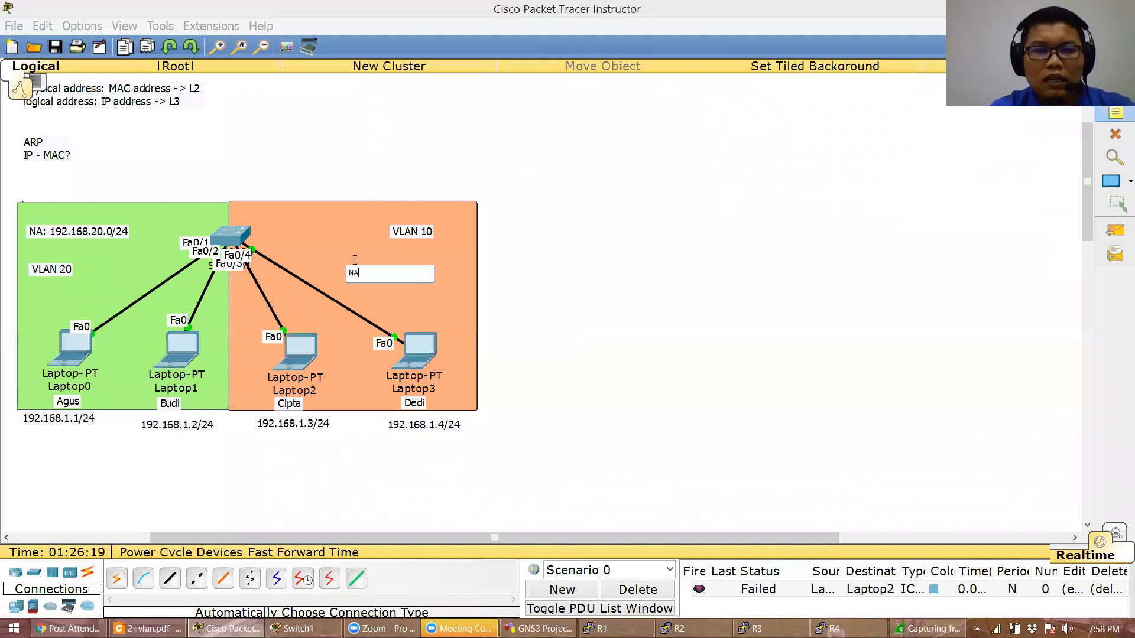
{"action": "type", "text": ": 192.168.10"}
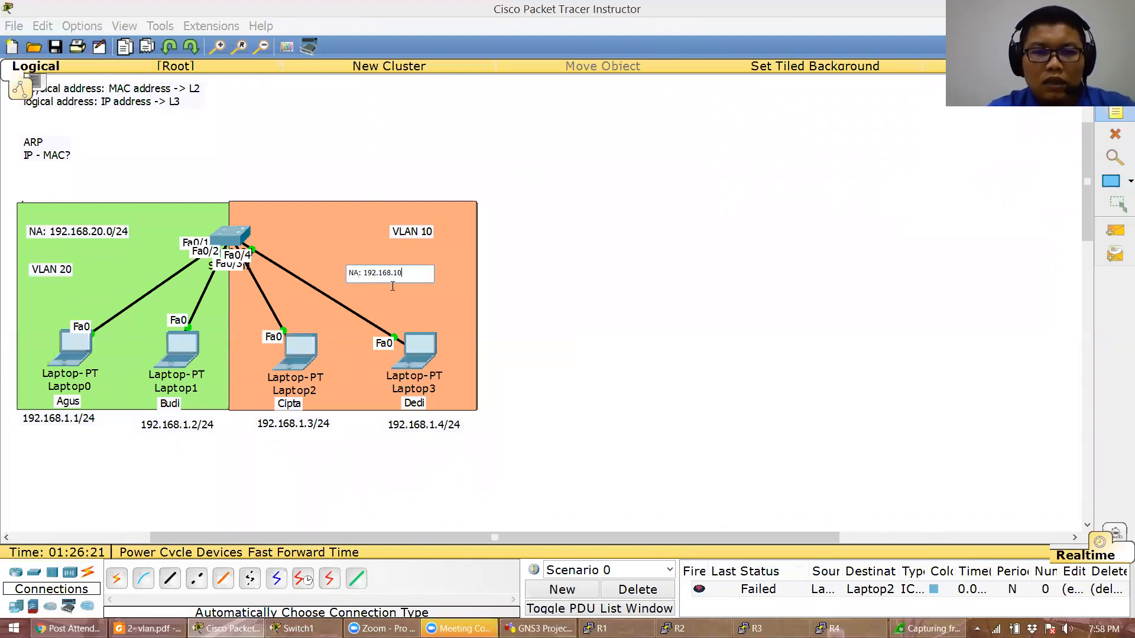
{"action": "type", "text": ".02"}
{"action": "key", "text": "BackSpace"}
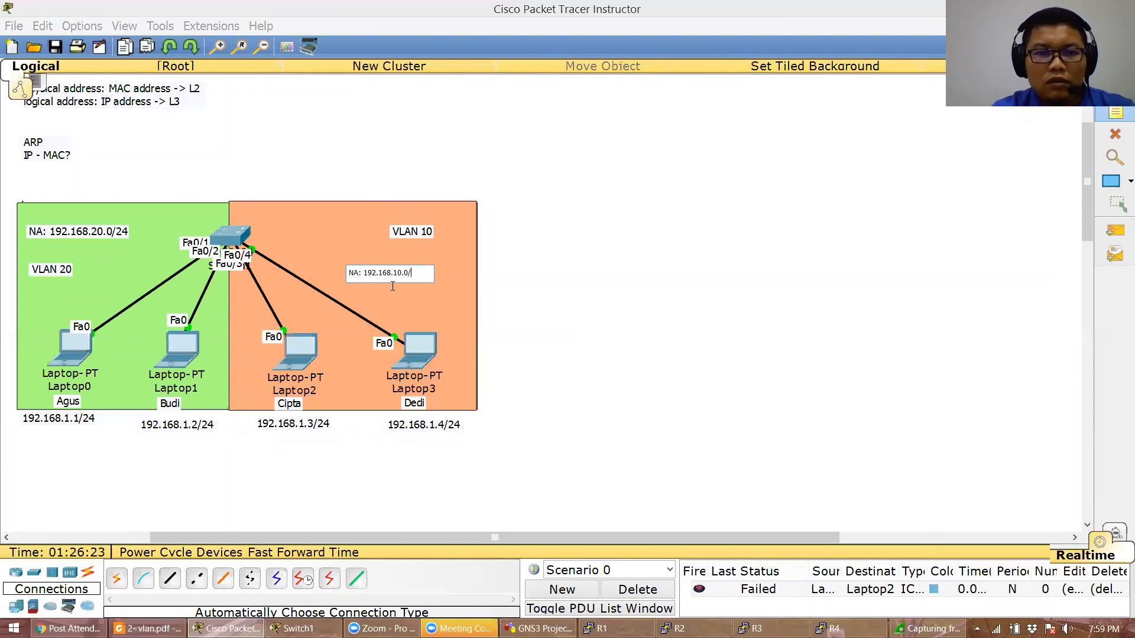
{"action": "type", "text": "/24"}
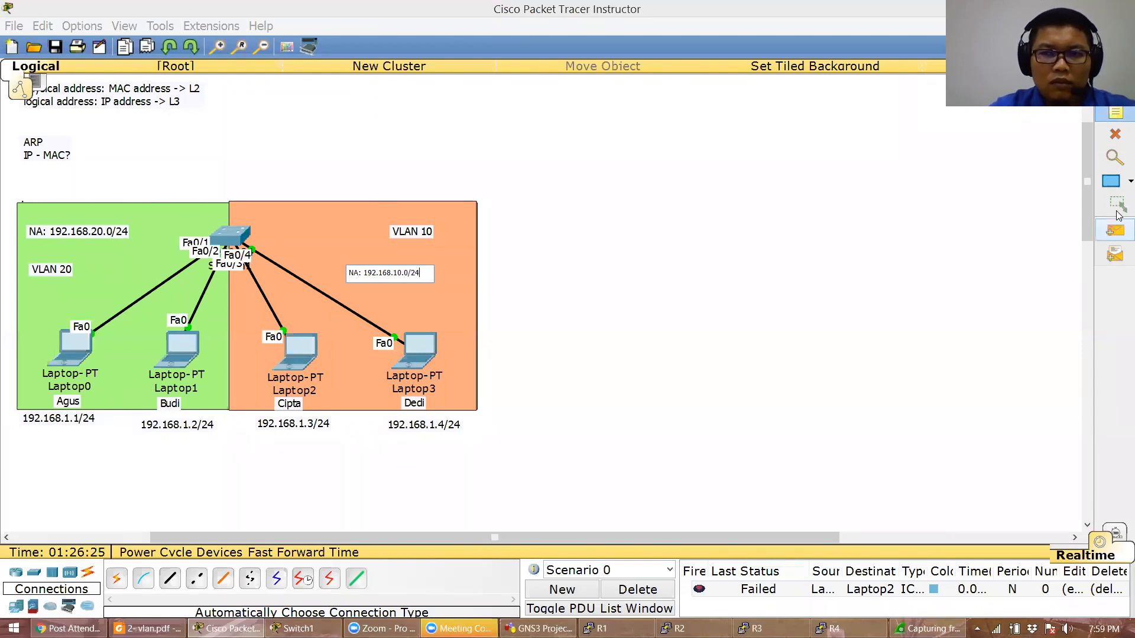
{"action": "left_click", "coordinate": [81, 348]}
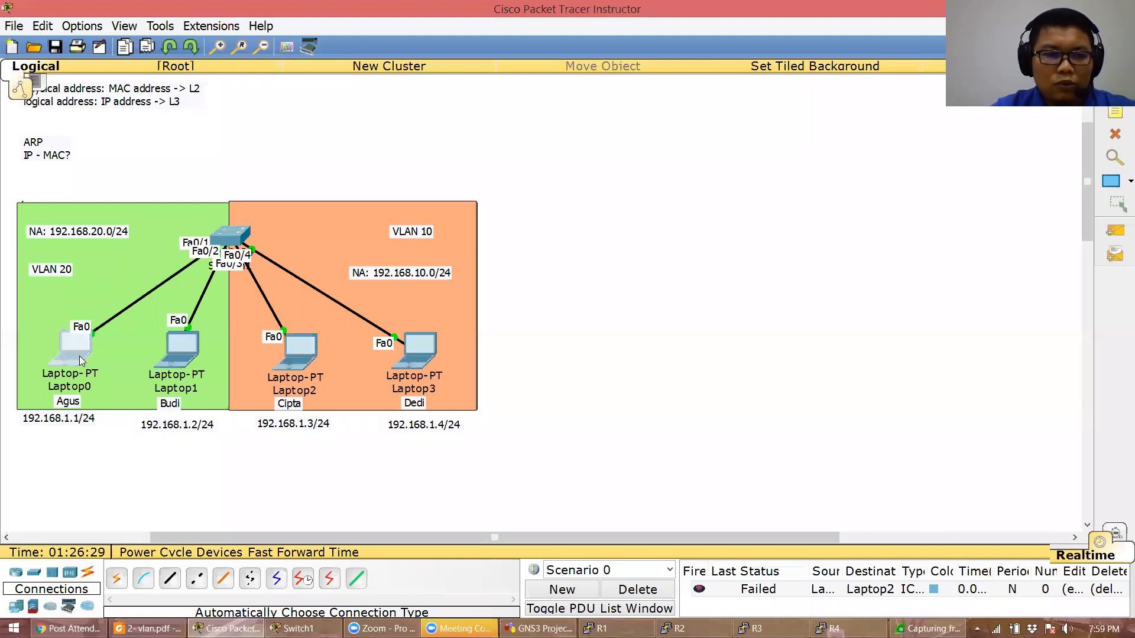
Set Laptop0's static IP address to 192.168.20.1 and close its configuration window
{"action": "left_click", "coordinate": [80, 356]}
{"action": "left_click", "coordinate": [429, 240]}
{"action": "left_click_drag", "start_coordinate": [553, 261], "coordinate": [660, 272]}
{"action": "type", "text": "20."}
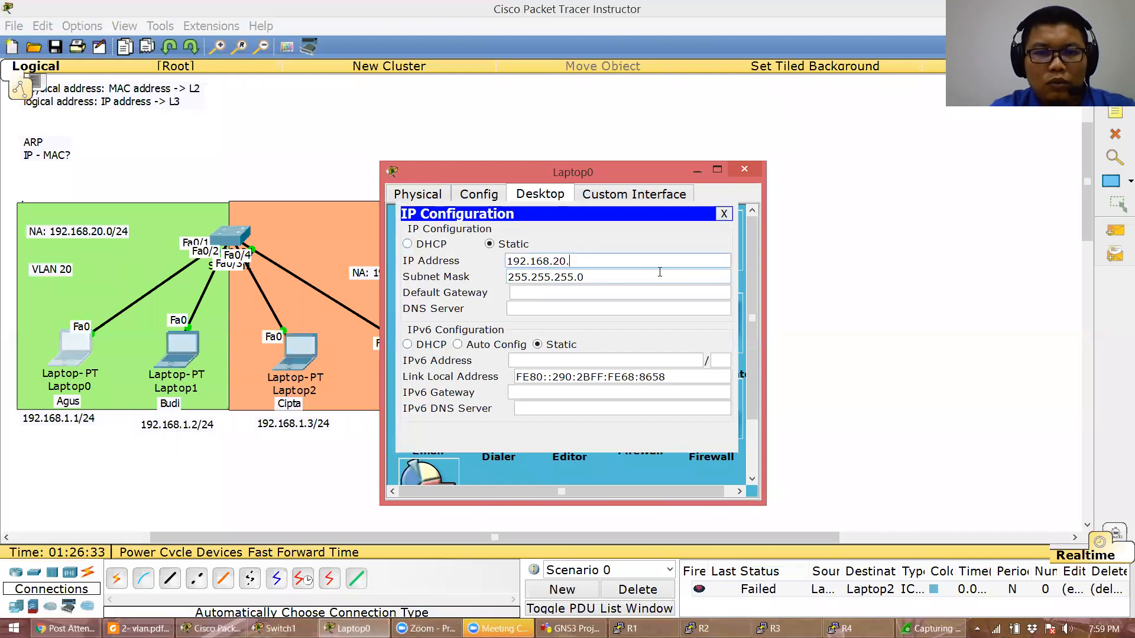
{"action": "type", "text": "1"}
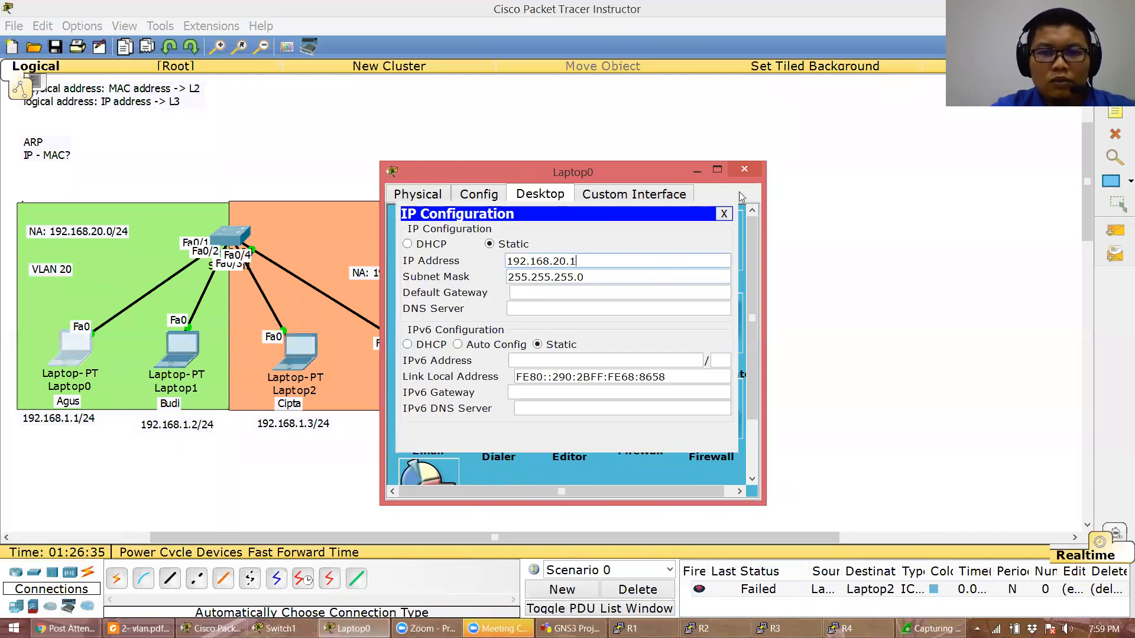
{"action": "left_click", "coordinate": [743, 168]}
Edit the address label under Laptop0 to read 192.168.20.1/24
{"action": "double_click", "coordinate": [67, 419]}
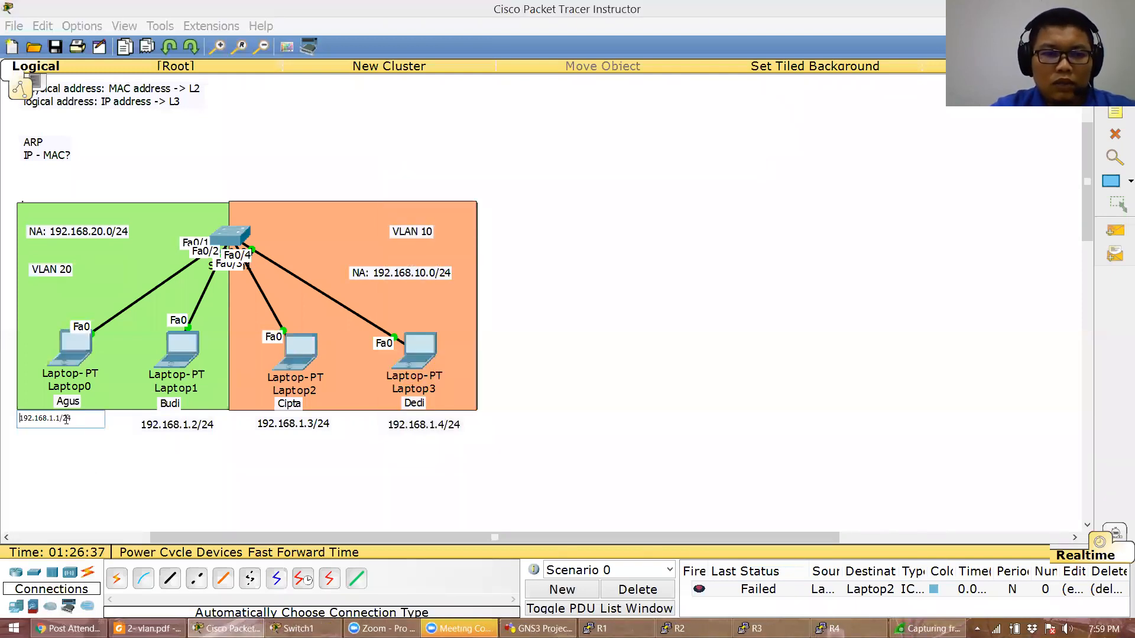
{"action": "left_click", "coordinate": [53, 419]}
{"action": "key", "text": "BackSpace"}
{"action": "type", "text": "20"}
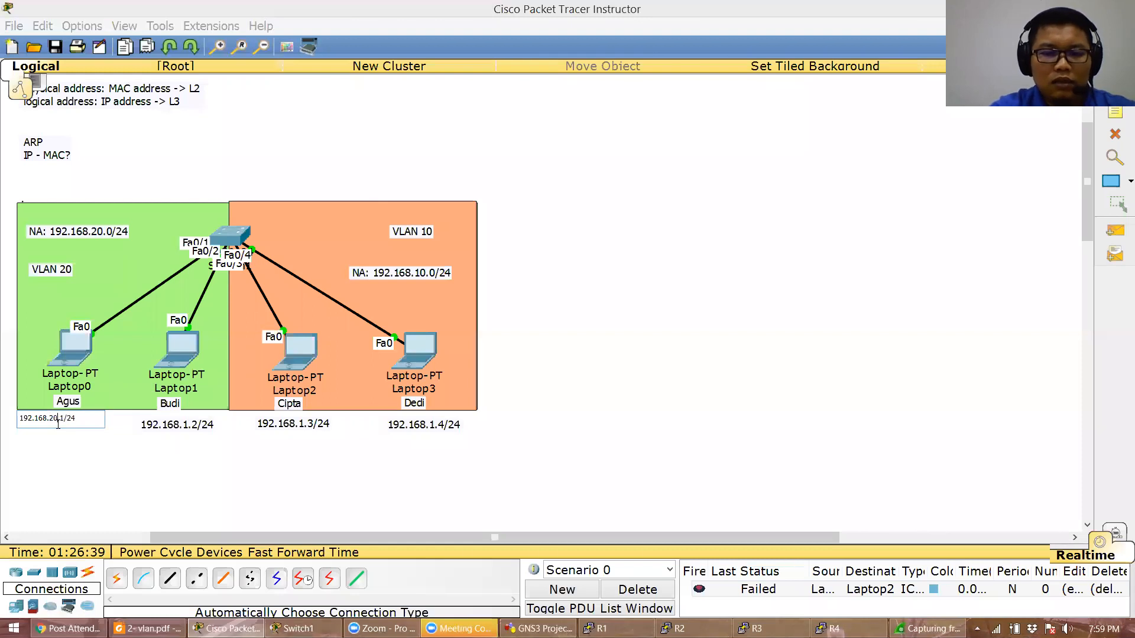
{"action": "left_click", "coordinate": [61, 463]}
Set Laptop1's static IP address to 192.168.20.2 and close its configuration window
{"action": "double_click", "coordinate": [182, 352]}
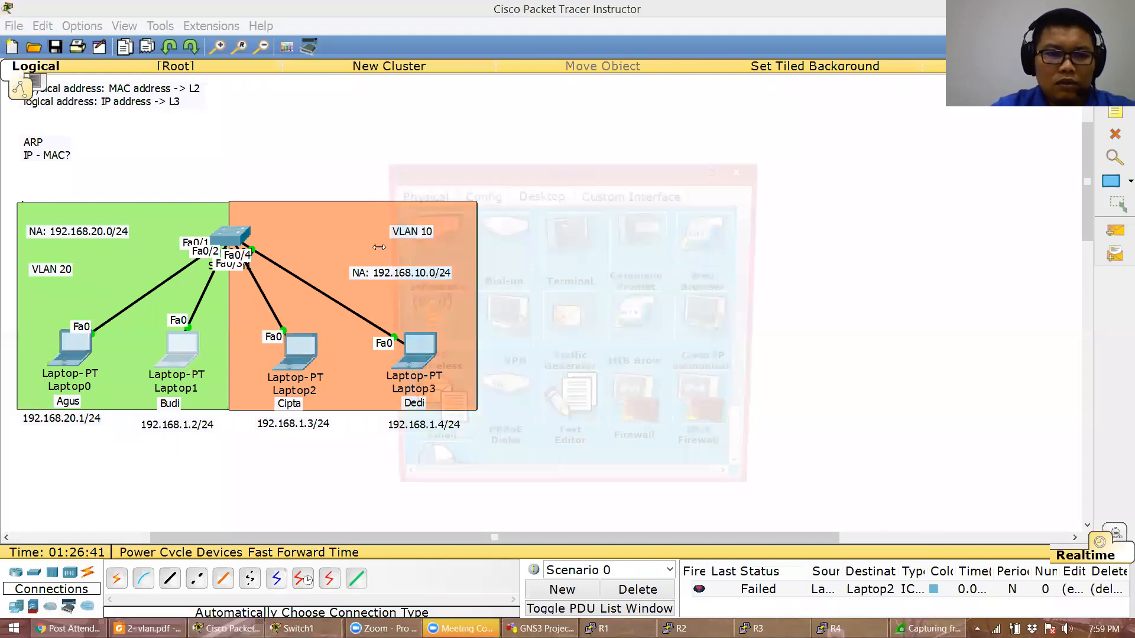
{"action": "left_click", "coordinate": [428, 227]}
{"action": "left_click_drag", "start_coordinate": [595, 261], "coordinate": [551, 260]}
{"action": "type", "text": "20.2"}
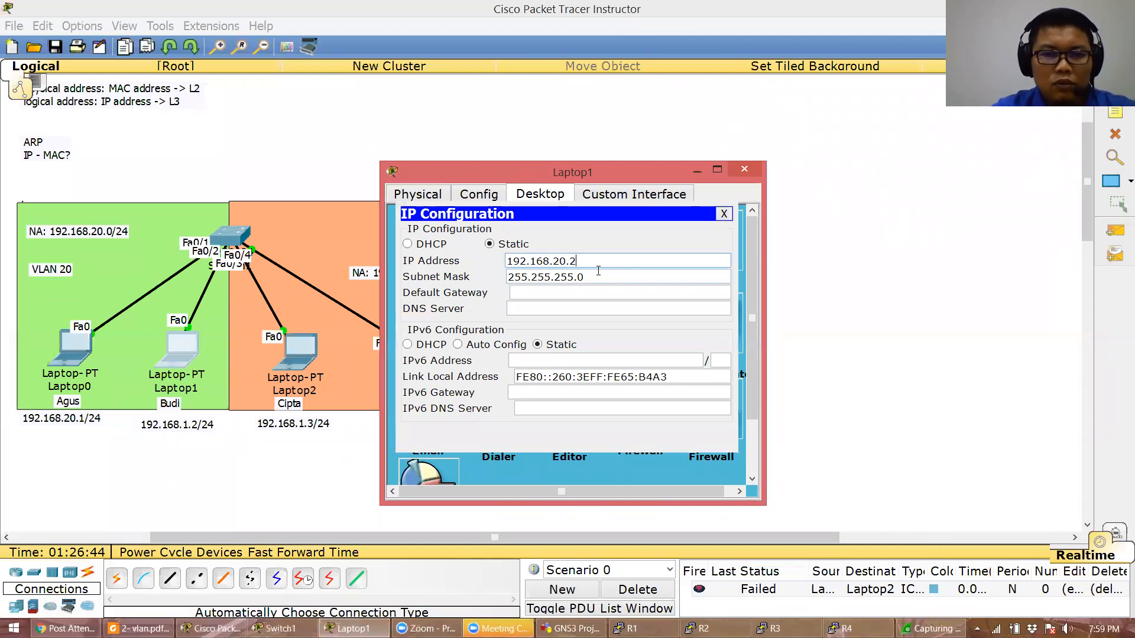
{"action": "left_click", "coordinate": [746, 175]}
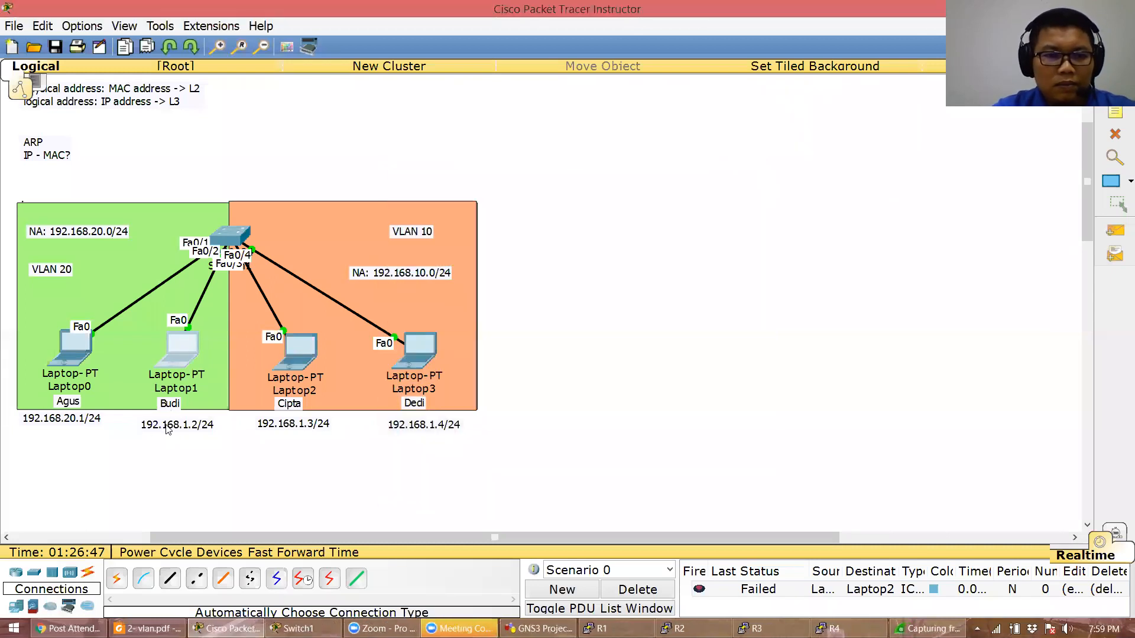
Edit the address label under Laptop1 to read 192.168.20.2/24
{"action": "double_click", "coordinate": [170, 425]}
{"action": "key", "text": "Delete"}
{"action": "type", "text": "20"}
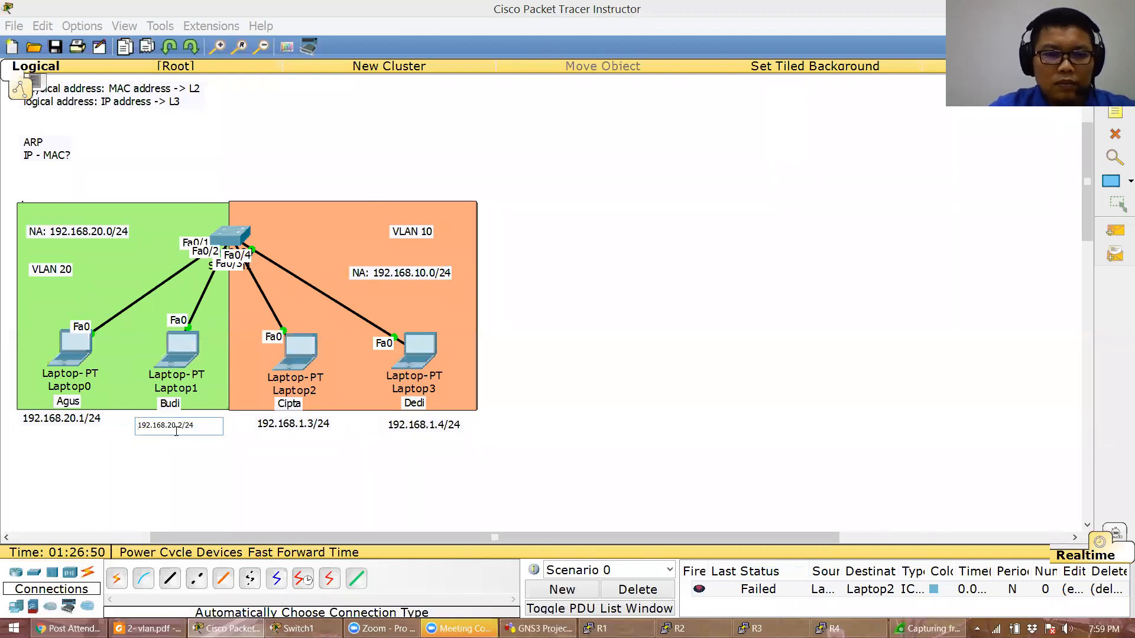
{"action": "left_click", "coordinate": [364, 313]}
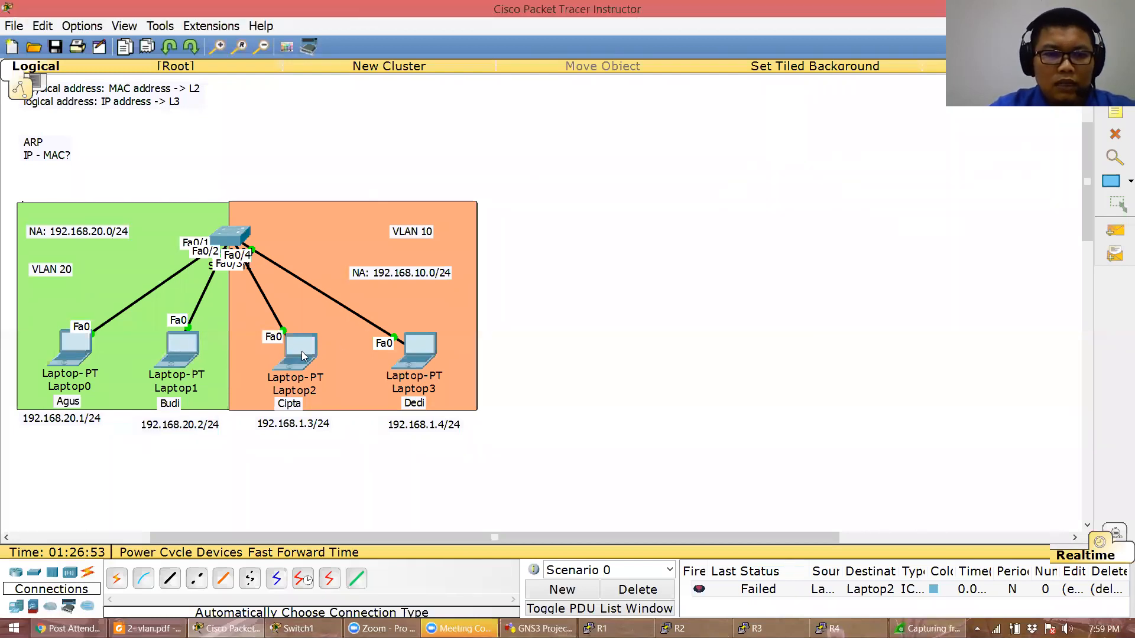
Set Laptop2's static IP address to 192.168.10.1 and close its configuration window
{"action": "left_click", "coordinate": [301, 351]}
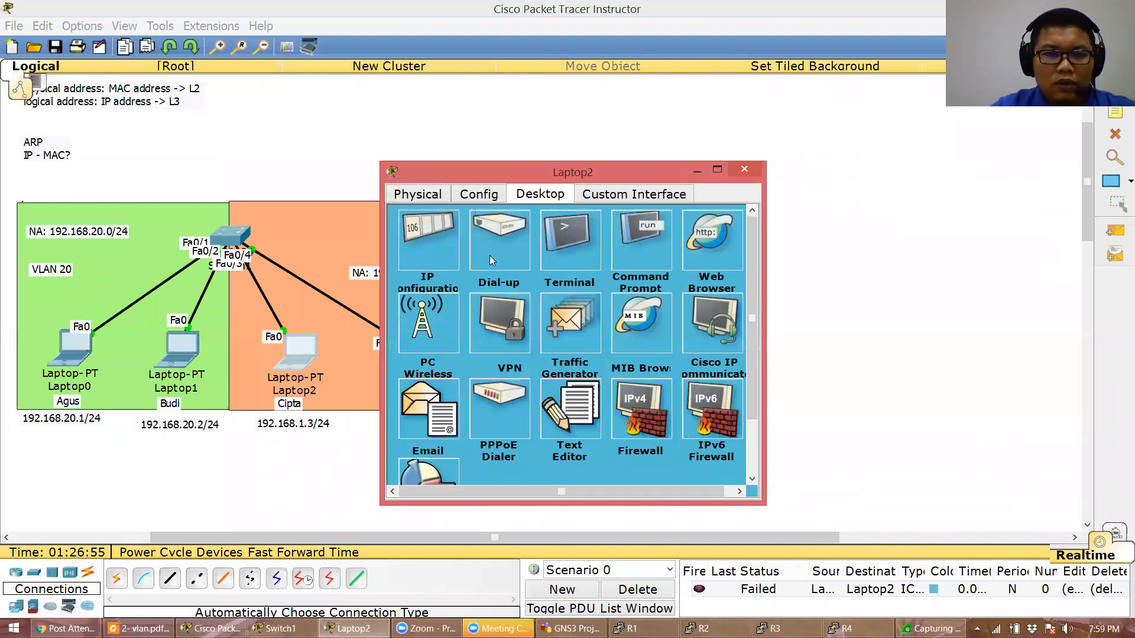
{"action": "left_click", "coordinate": [428, 248]}
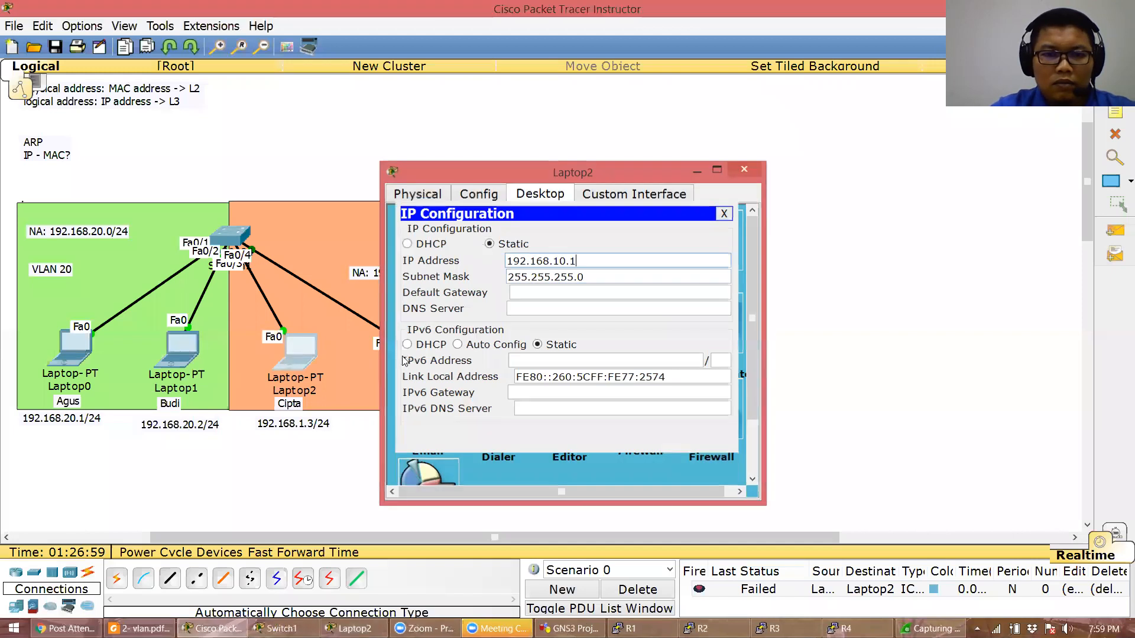
{"action": "left_click", "coordinate": [744, 169]}
Set Laptop3's static IP address to 192.168.10.2 and close its configuration window
{"action": "left_click", "coordinate": [417, 348]}
{"action": "left_click", "coordinate": [450, 255]}
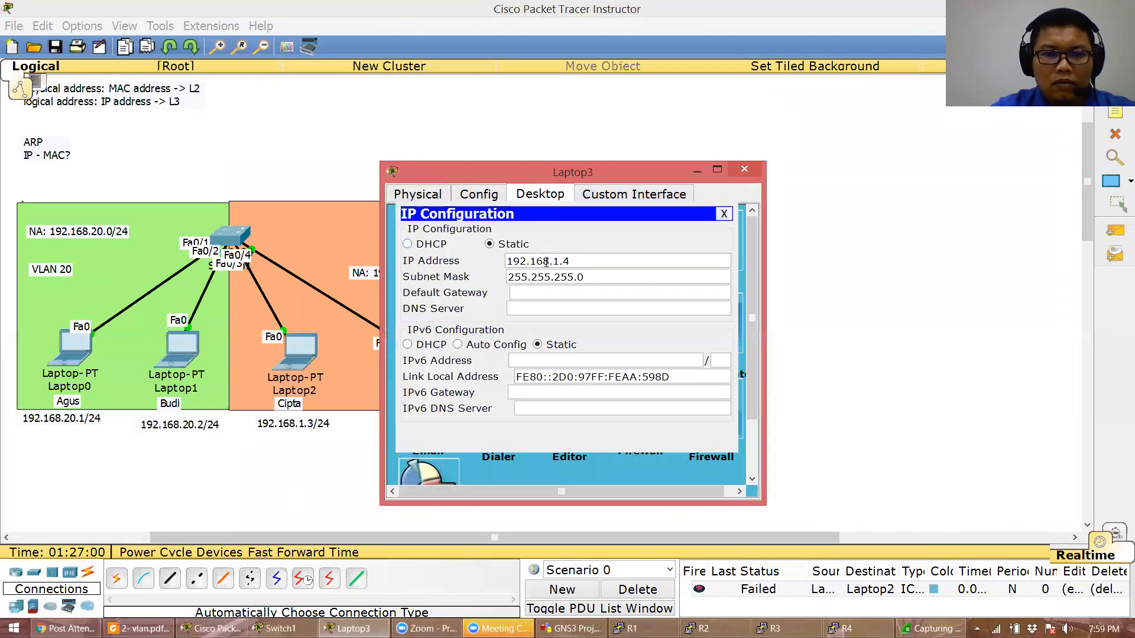
{"action": "left_click_drag", "start_coordinate": [558, 261], "coordinate": [626, 273]}
{"action": "type", "text": "10.2"}
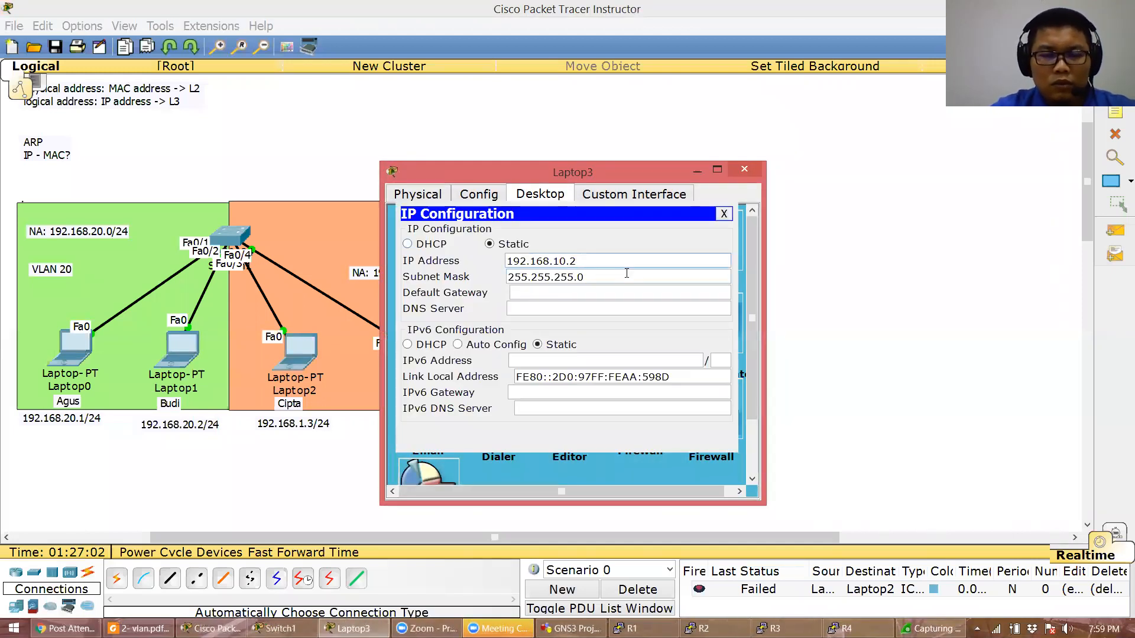
{"action": "left_click", "coordinate": [744, 169]}
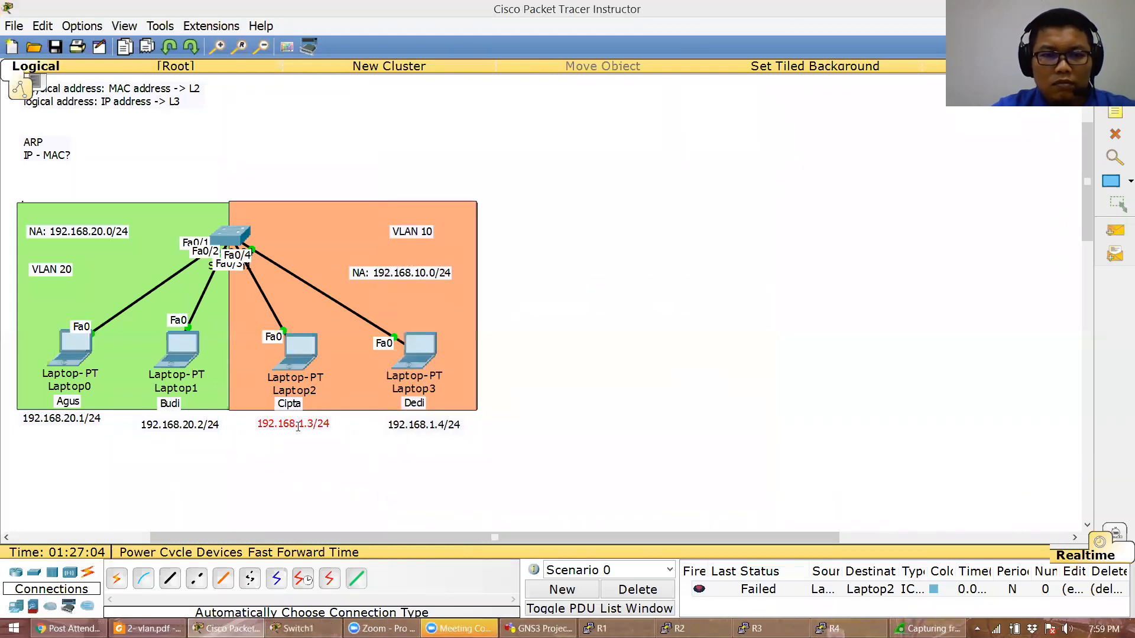
Edit the address label under Laptop2 to read 192.168.10.1/24
{"action": "double_click", "coordinate": [297, 425]}
{"action": "type", "text": "0."}
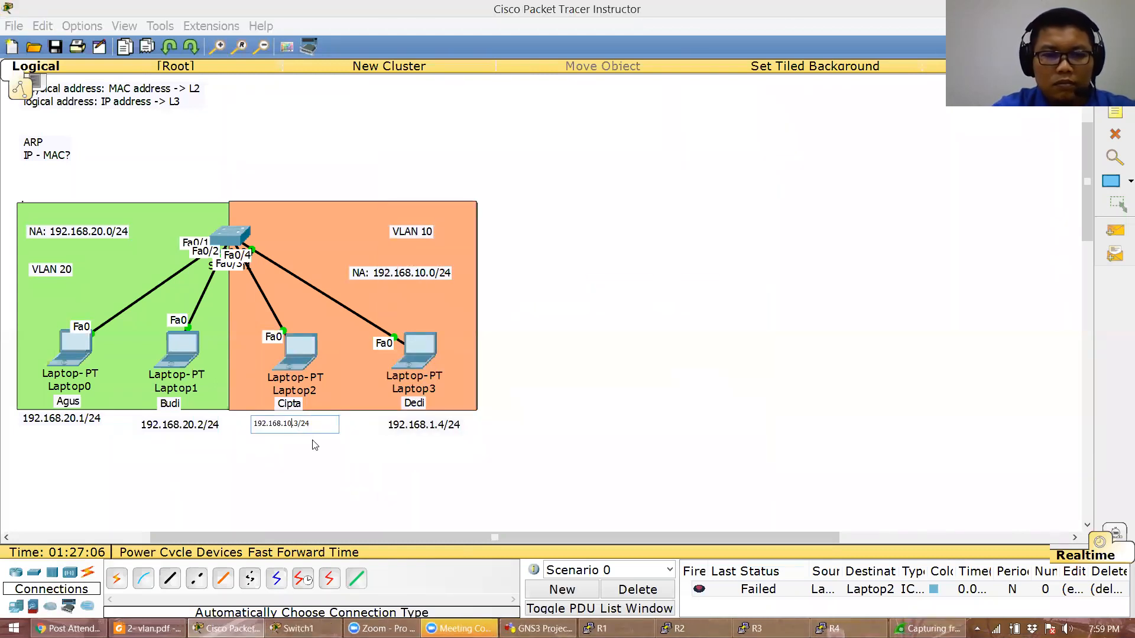
{"action": "key", "text": "Delete"}
{"action": "type", "text": "1"}
{"action": "left_click", "coordinate": [323, 488]}
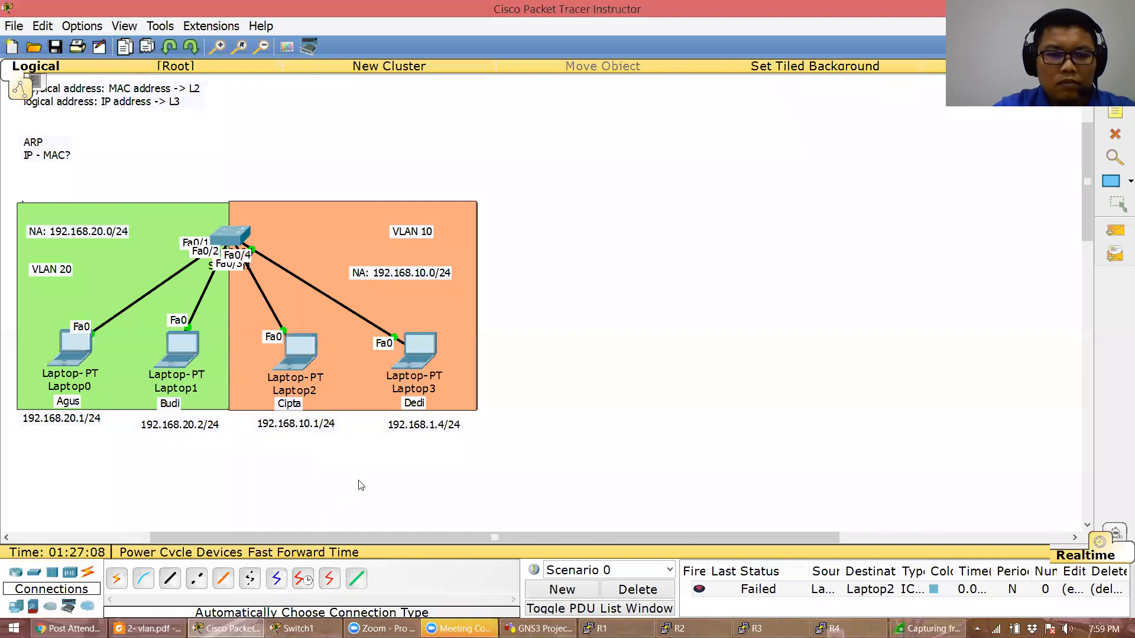
Edit the address label under Laptop3 to read 192.168.10.2/24
{"action": "double_click", "coordinate": [416, 425]}
{"action": "type", "text": "0"}
{"action": "key", "text": "Delete"}
{"action": "type", "text": "2"}
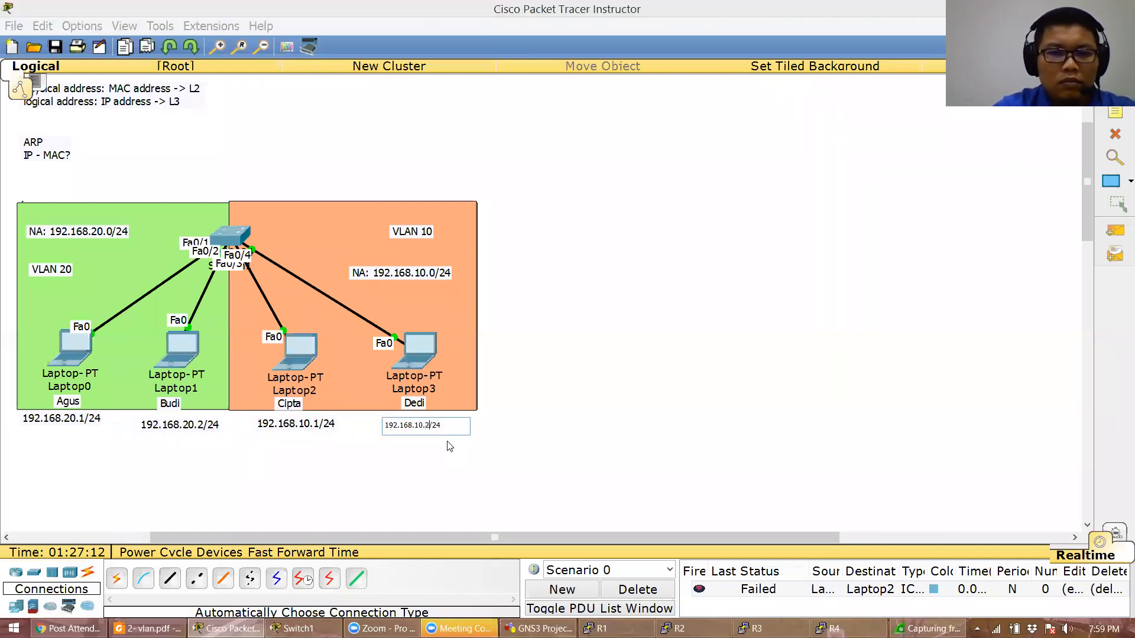
{"action": "left_click", "coordinate": [627, 498]}
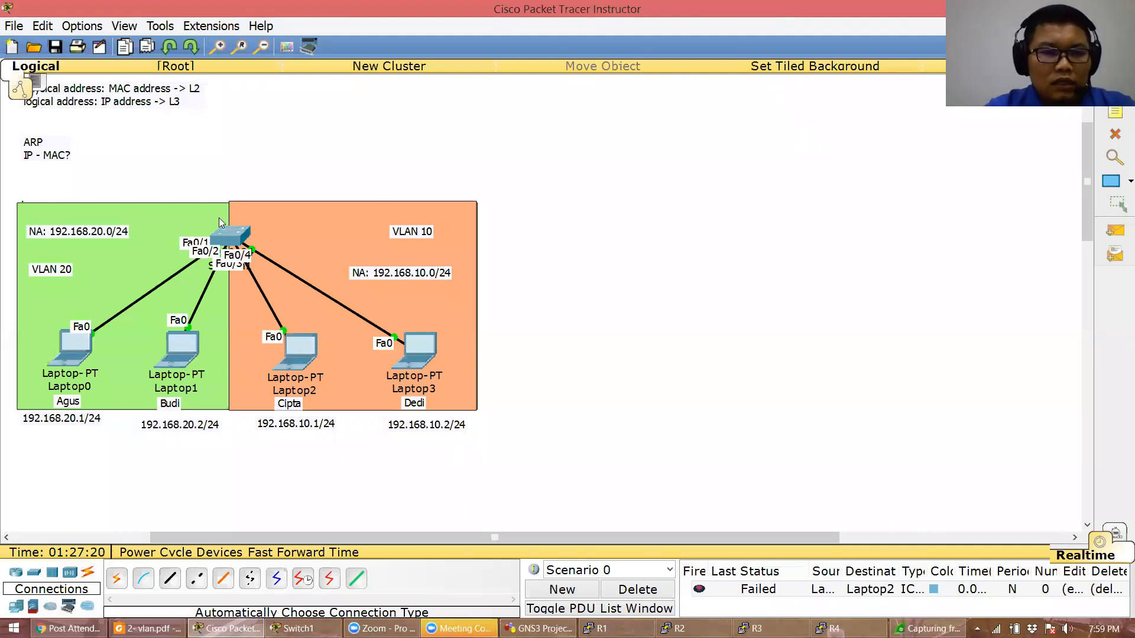
Open the switch's command line and list its flash contents with show flash to check for the VLAN database file
{"action": "left_click", "coordinate": [231, 235]}
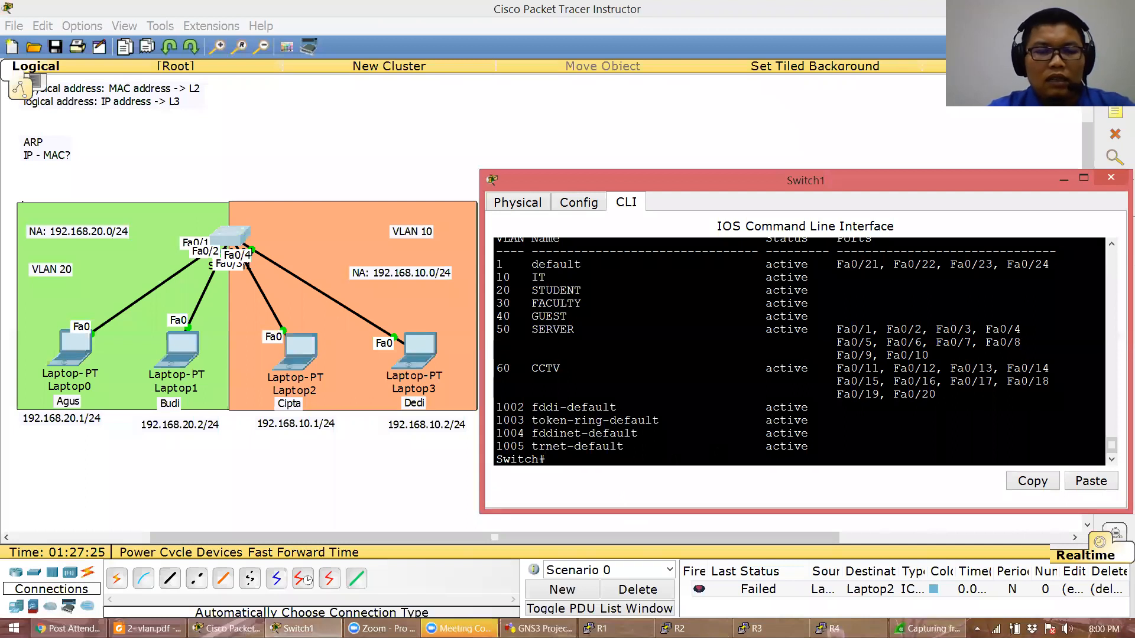
{"action": "type", "text": "show flash"}
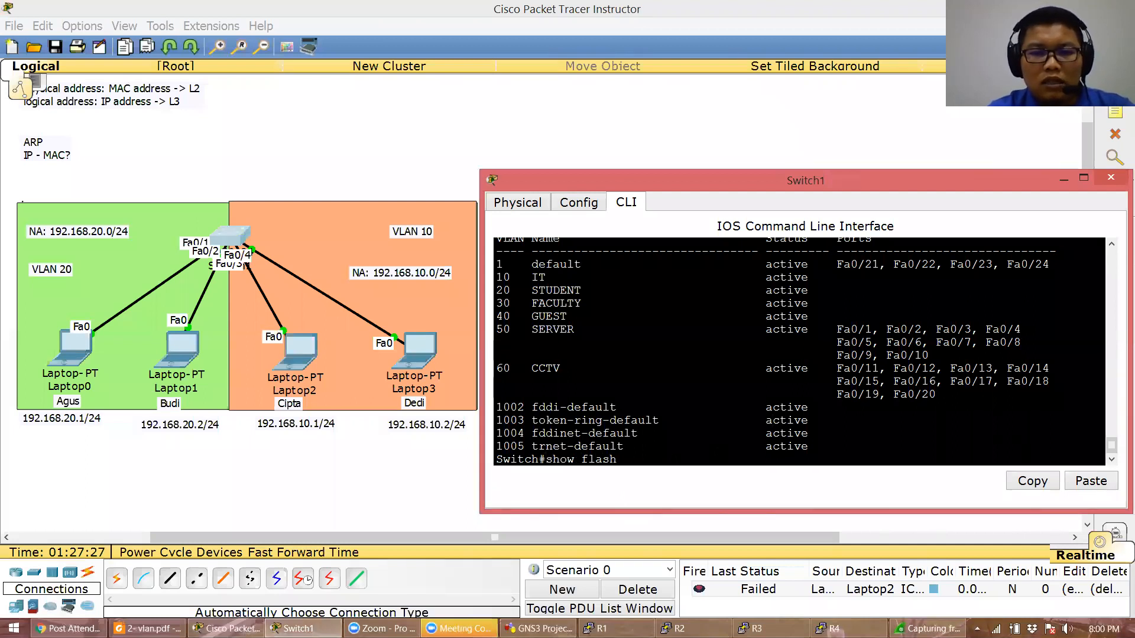
{"action": "key", "text": "Return"}
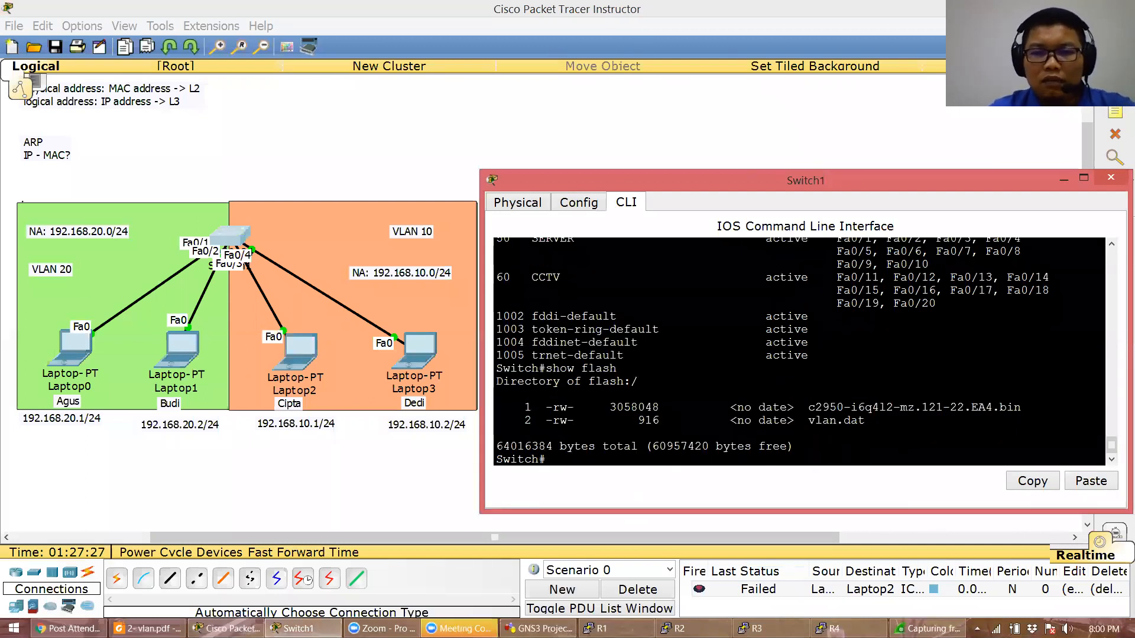
{"action": "left_click_drag", "start_coordinate": [865, 420], "coordinate": [808, 420]}
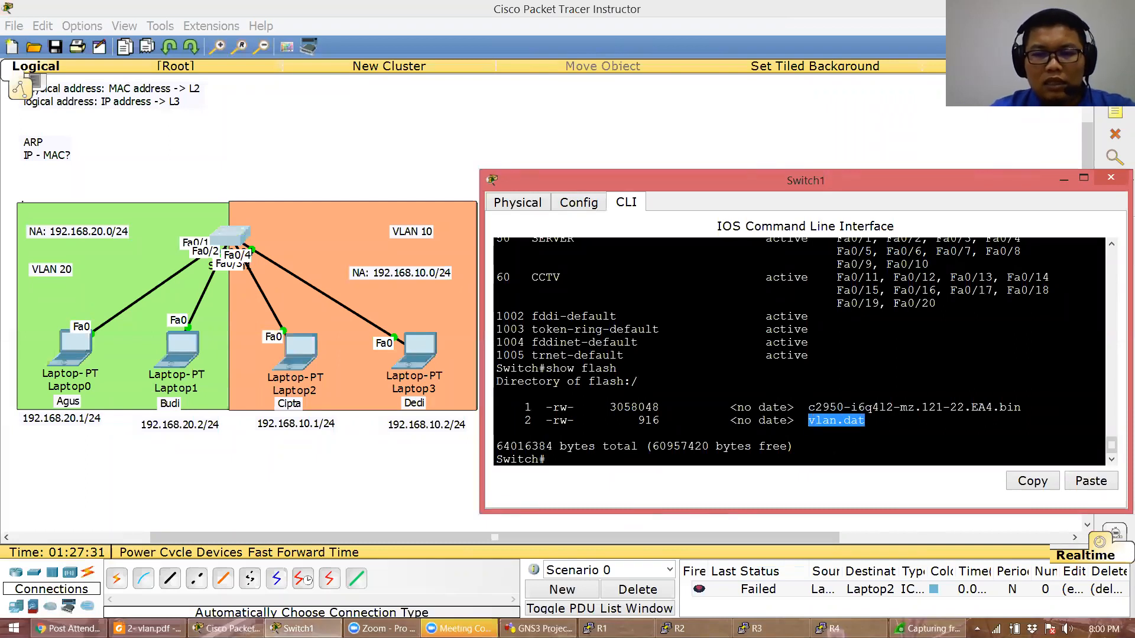
{"action": "left_click", "coordinate": [809, 422]}
{"action": "key", "text": "Return"}
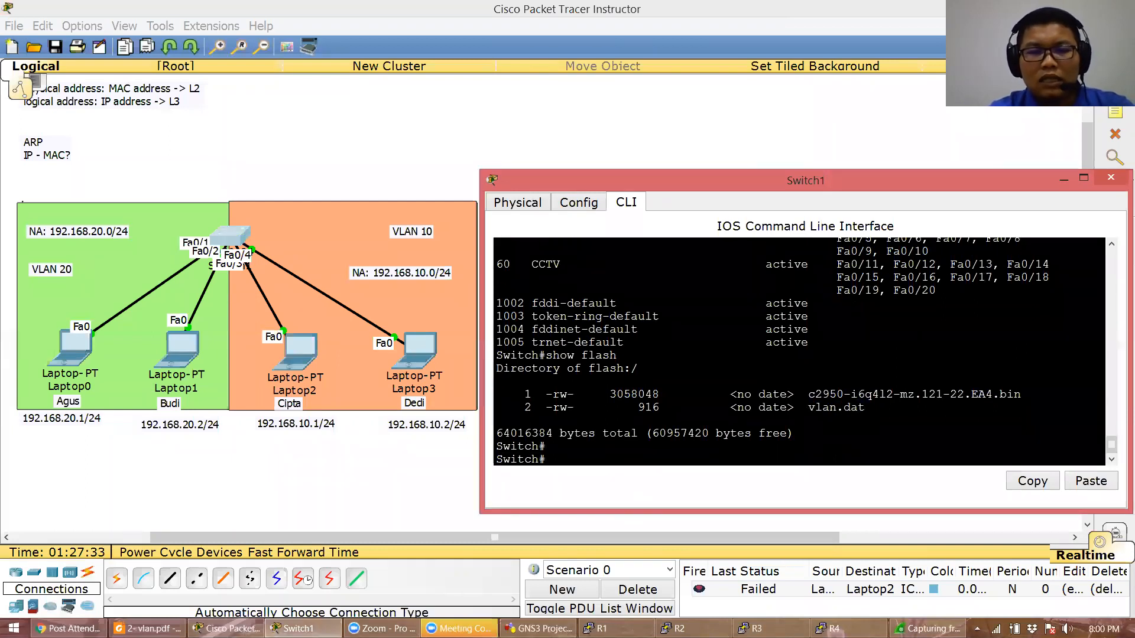
Erase the switch's saved configuration with erase startup-config and confirm the erasure
{"action": "type", "text": "erase"}
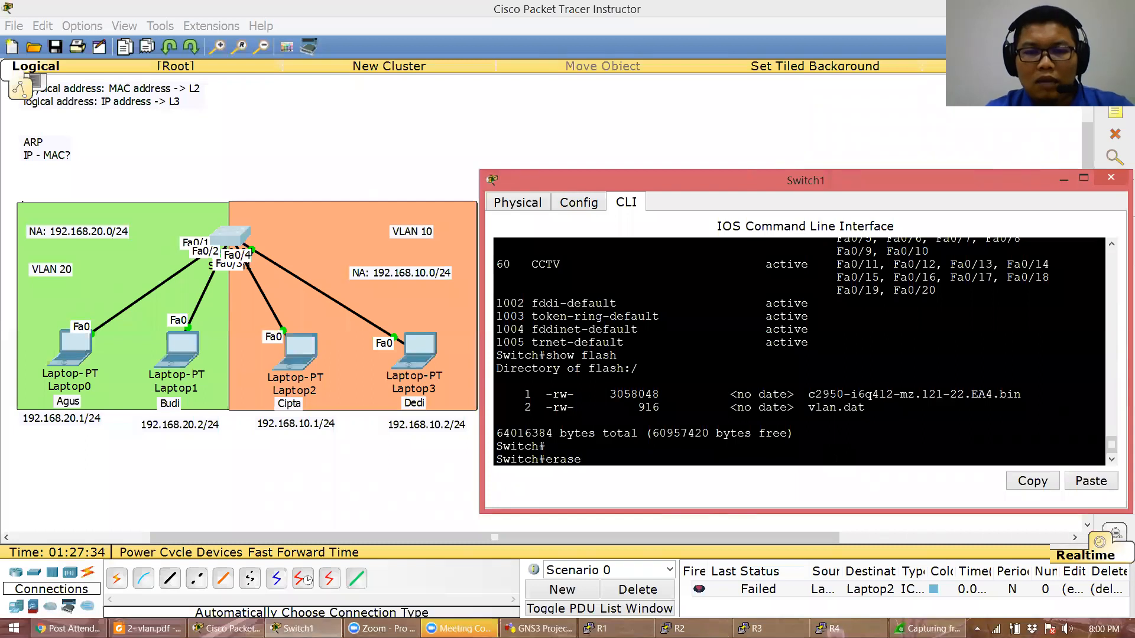
{"action": "type", "text": " startup-config"}
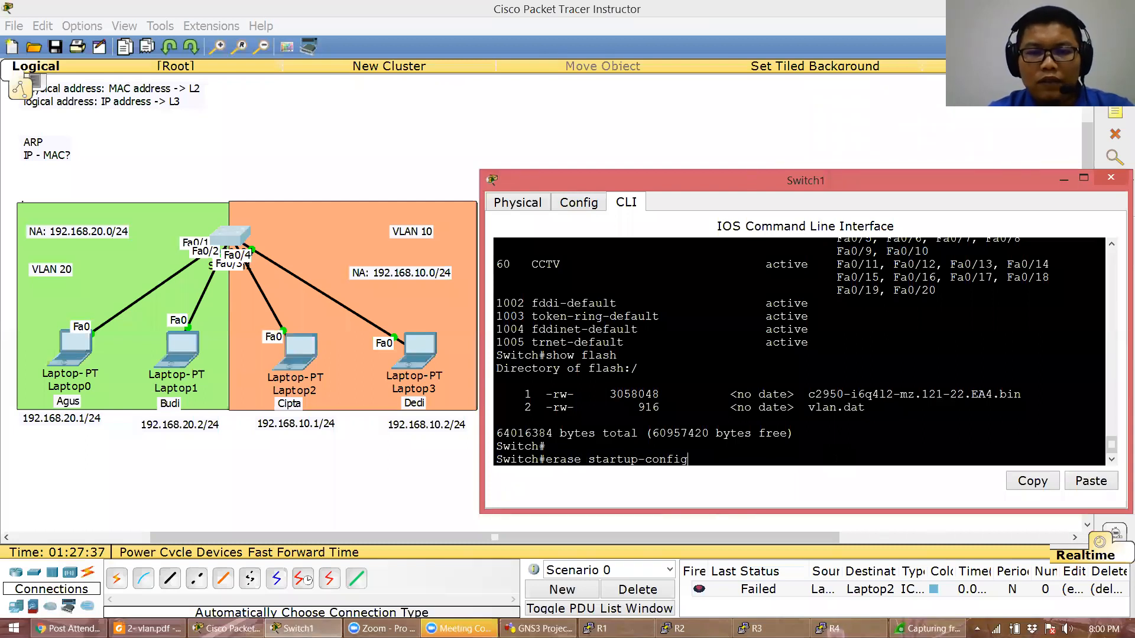
{"action": "key", "text": "Return"}
{"action": "key", "text": "Return"}
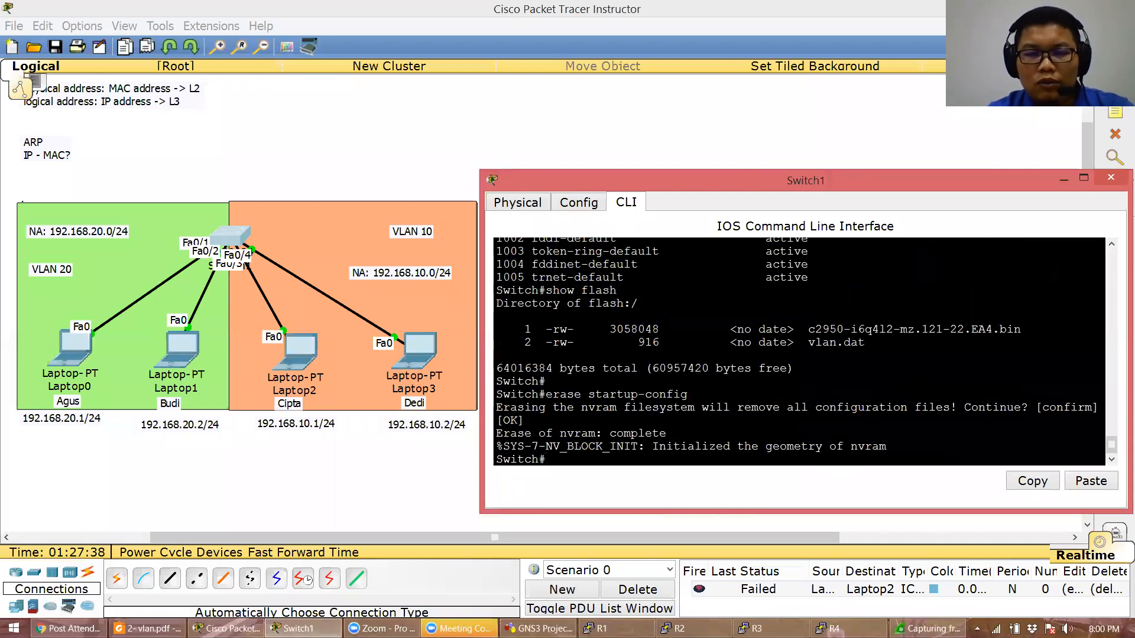
{"action": "key", "text": "Return"}
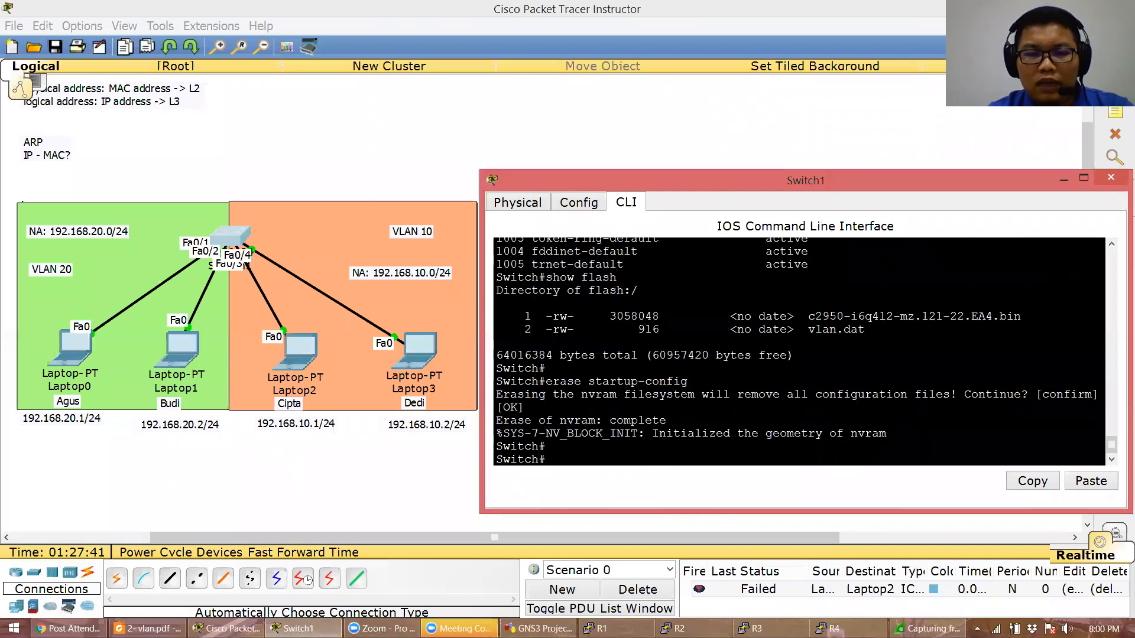
Delete the switch's VLAN database file with delete vlan.dat, accepting the file name and confirming the deletion
{"action": "type", "text": "delete vlan.dat"}
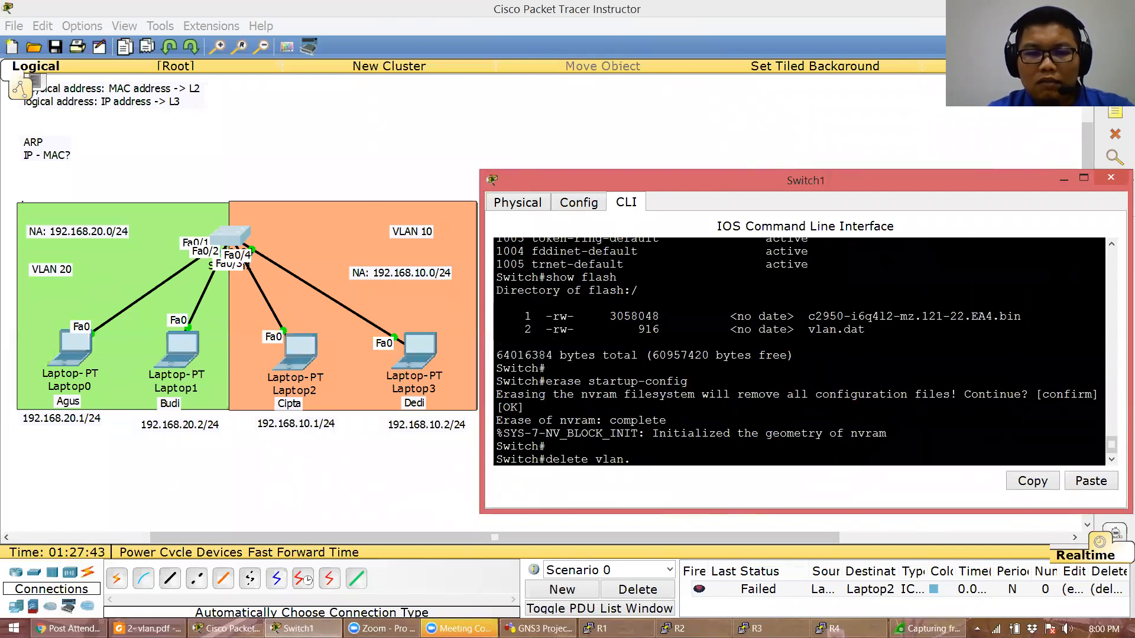
{"action": "key", "text": "Return"}
{"action": "key", "text": "Return"}
{"action": "key", "text": "Return"}
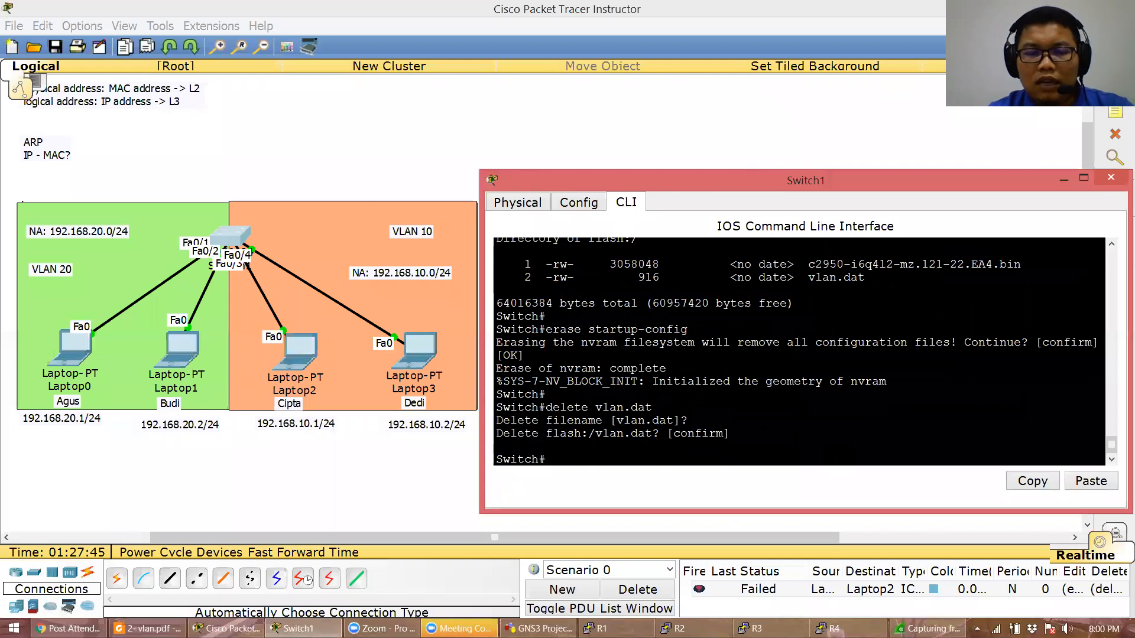
{"action": "key", "text": "Return"}
Restart the switch with the reload command, confirm it, and bring up the user prompt once booting finishes
{"action": "type", "text": "reload"}
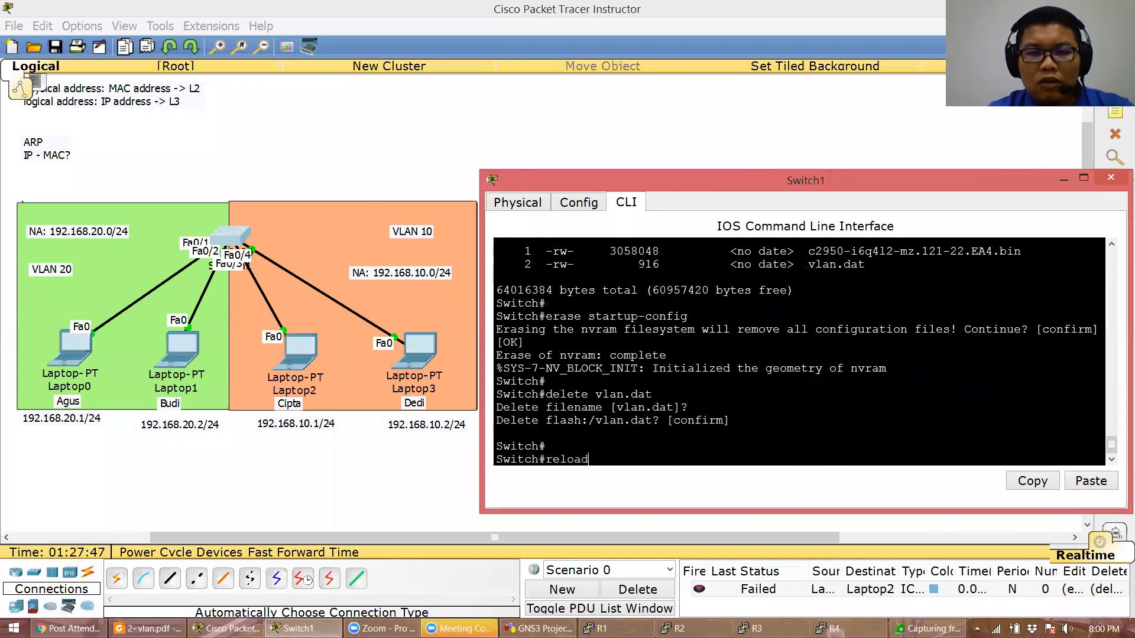
{"action": "key", "text": "Return"}
{"action": "key", "text": "Return"}
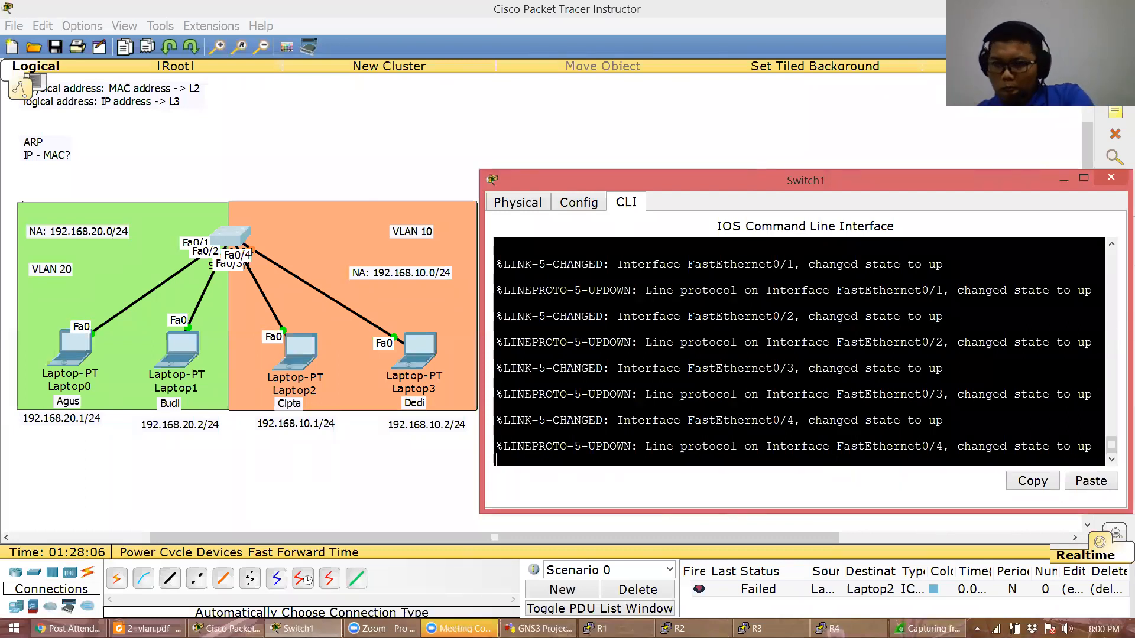
{"action": "key", "text": "Return"}
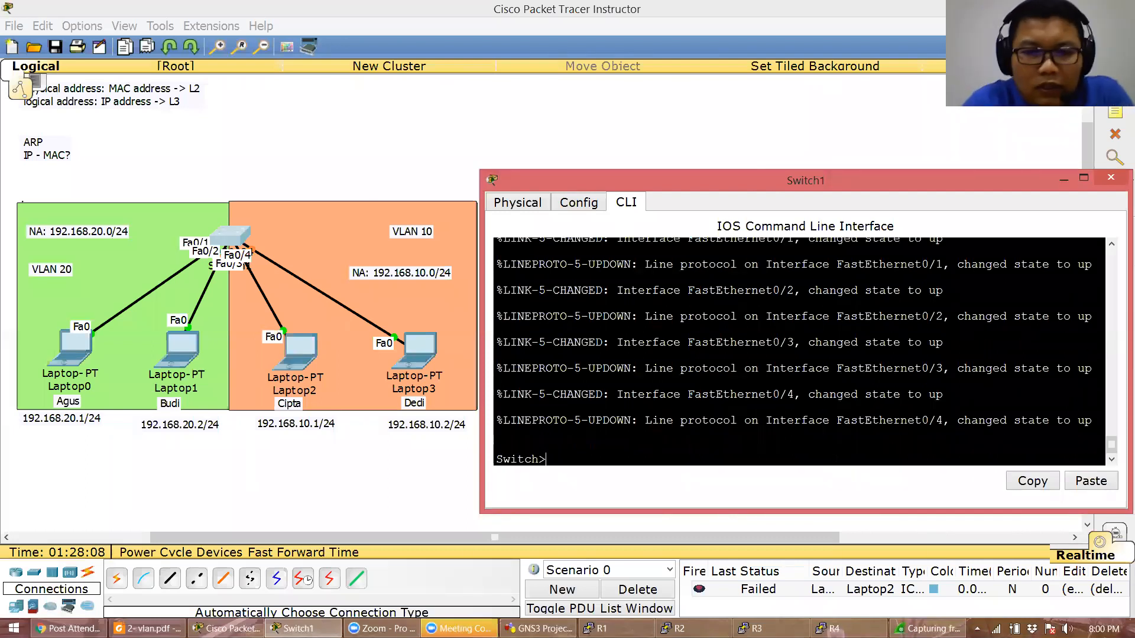
Enter privileged mode with enable and page through the switch's running configuration to its end using show ru
{"action": "type", "text": "enable"}
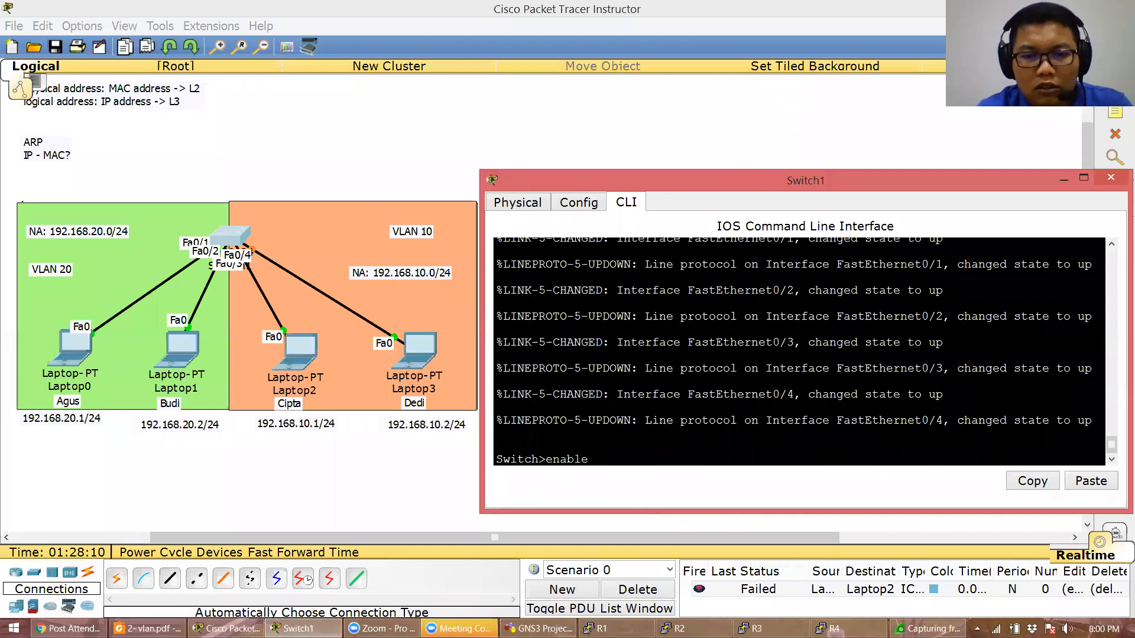
{"action": "key", "text": "Return"}
{"action": "type", "text": "show ru"}
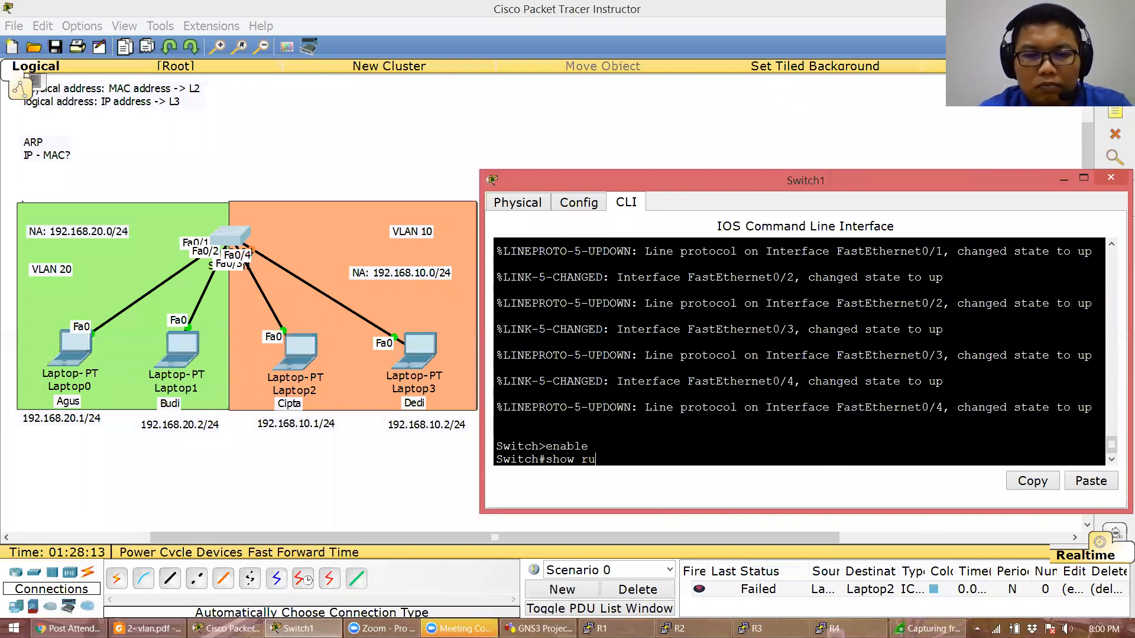
{"action": "key", "text": "Return"}
{"action": "key", "text": "space"}
{"action": "key", "text": "space"}
{"action": "key", "text": "space"}
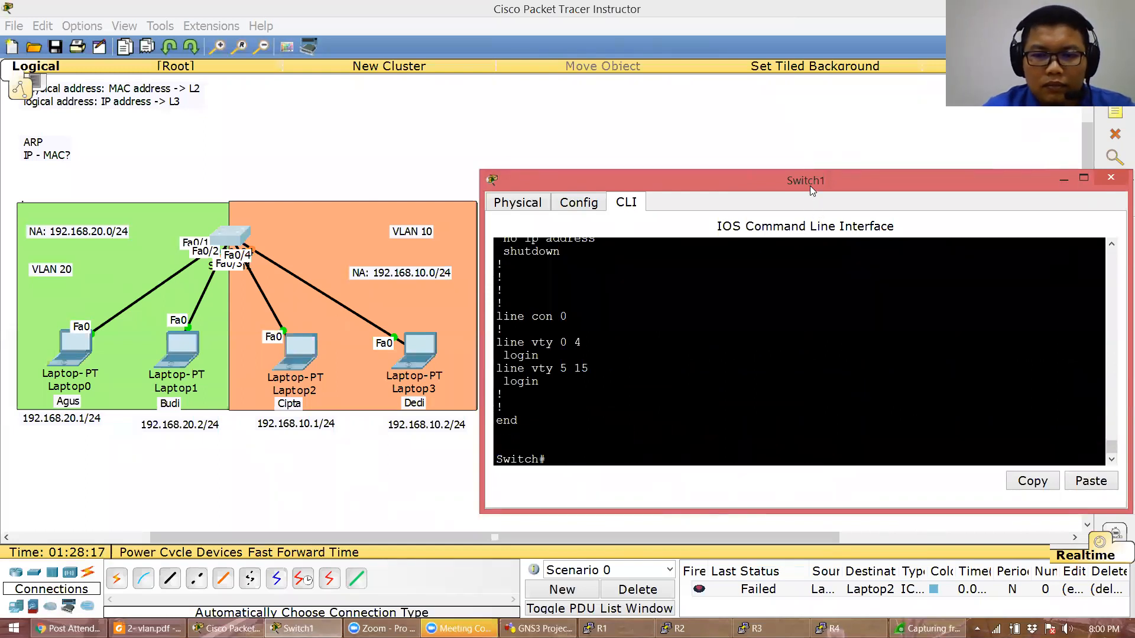
Move the Switch1 window slightly lower and list the switch's VLANs and port assignments with show vlan brief
{"action": "left_click_drag", "start_coordinate": [810, 185], "coordinate": [809, 223]}
{"action": "type", "text": "sh"}
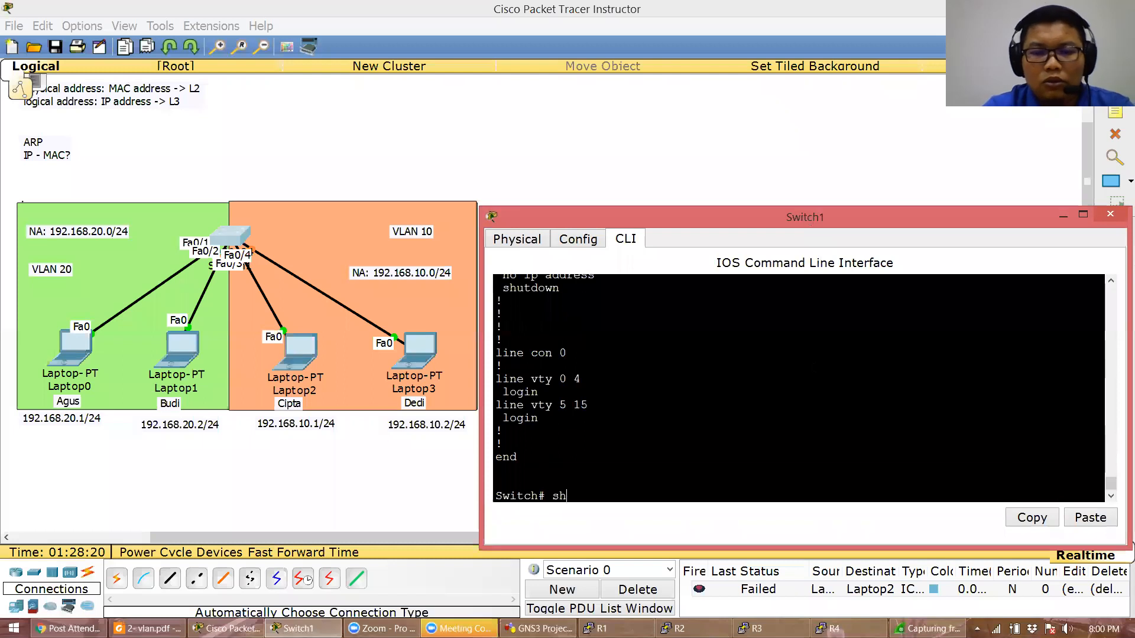
{"action": "type", "text": "ow vlan brief"}
{"action": "key", "text": "Return"}
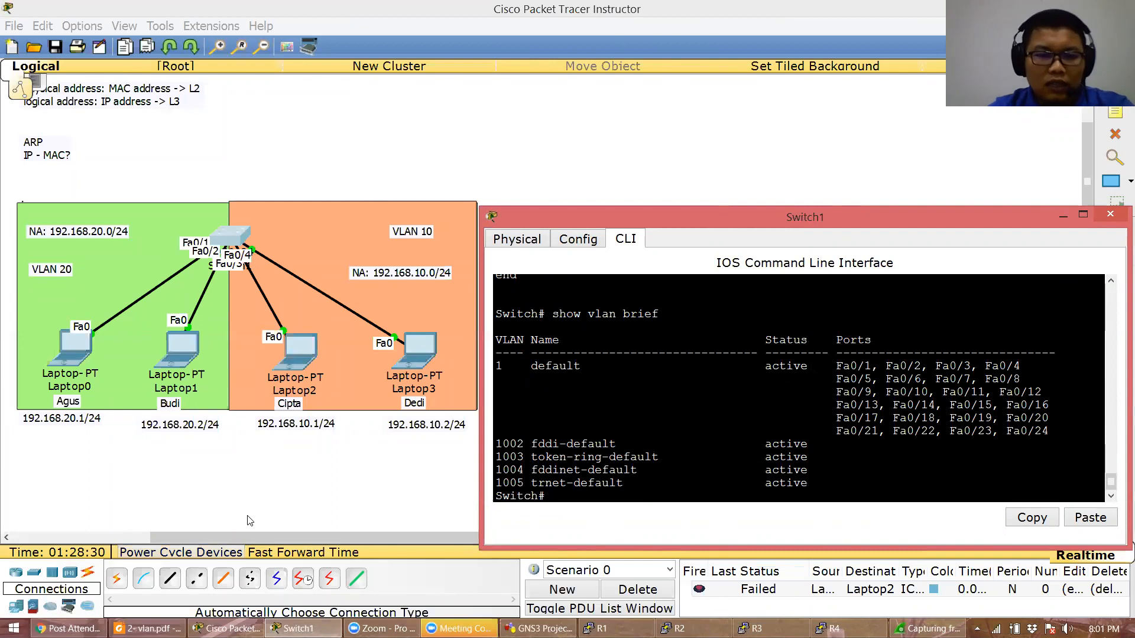
Switch to 2- vlan.pdf in Foxit Reader and review the Add a VLAN slides through the Access ports slide
{"action": "left_click", "coordinate": [148, 628]}
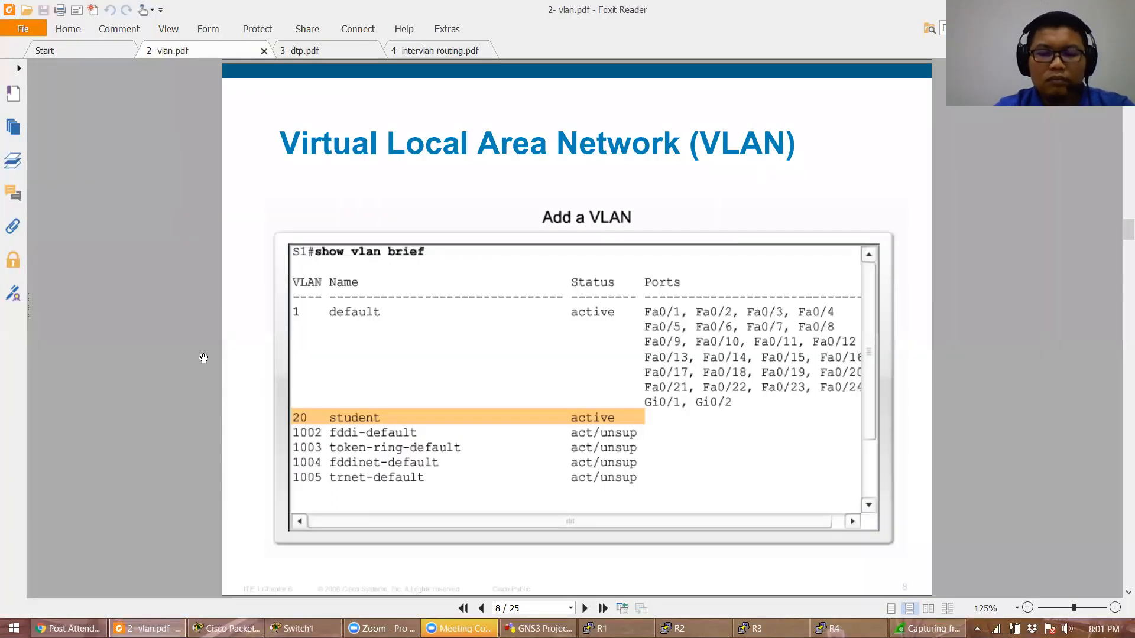
{"action": "scroll", "coordinate": [203, 358], "scroll_direction": "up", "scroll_amount": 3}
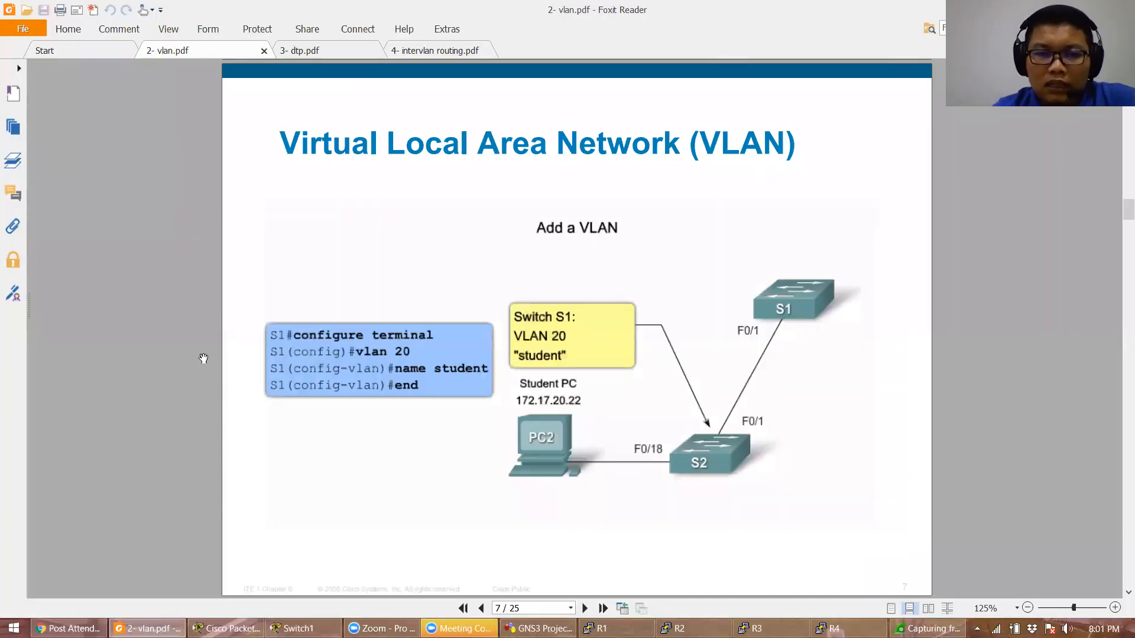
{"action": "scroll", "coordinate": [203, 358], "scroll_direction": "up", "scroll_amount": 3}
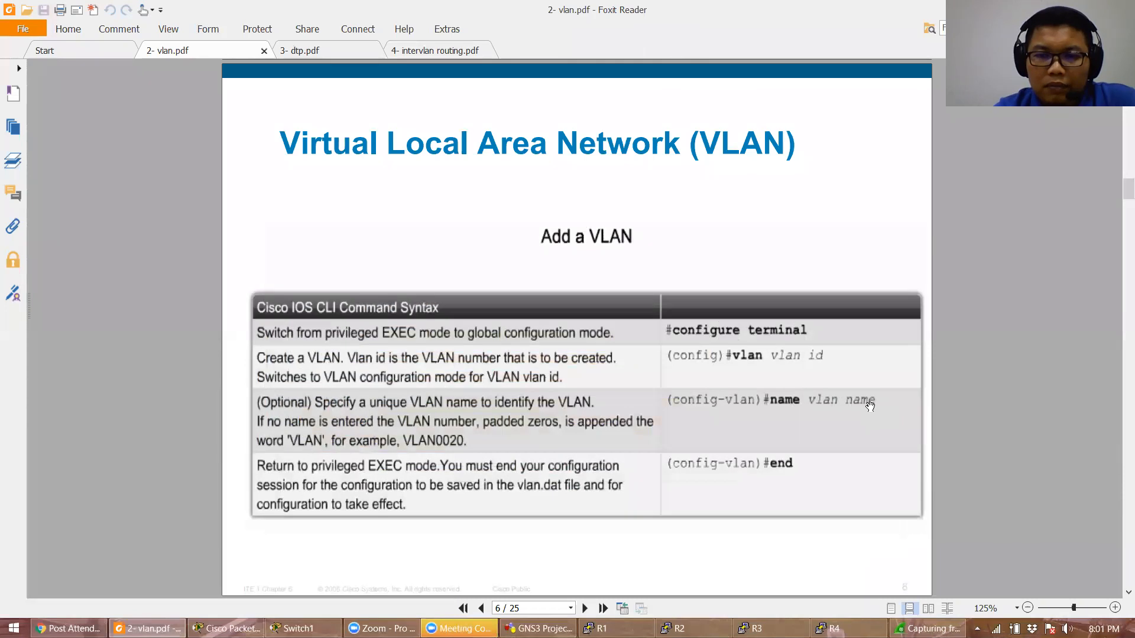
{"action": "scroll", "coordinate": [869, 406], "scroll_direction": "down", "scroll_amount": 3}
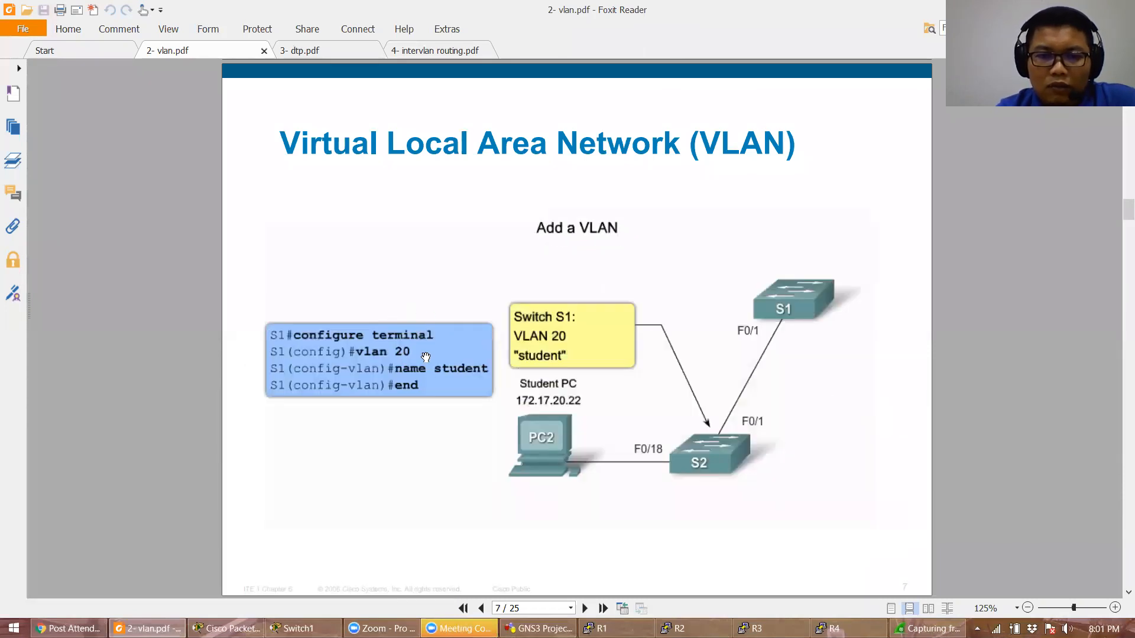
{"action": "scroll", "coordinate": [492, 383], "scroll_direction": "down", "scroll_amount": 3}
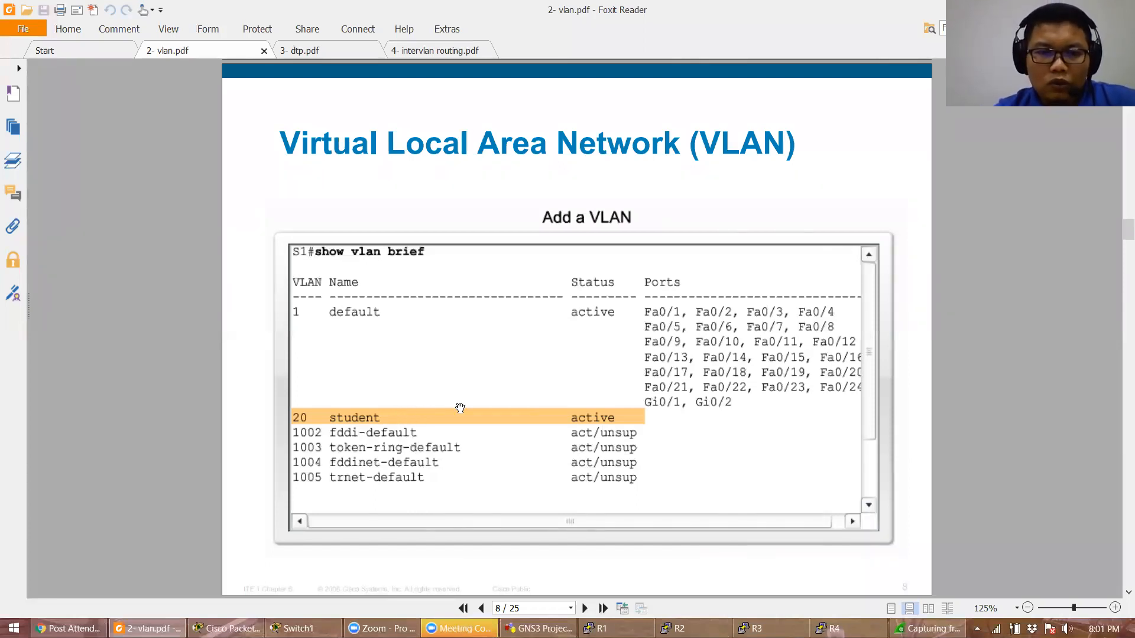
{"action": "key", "text": "Right"}
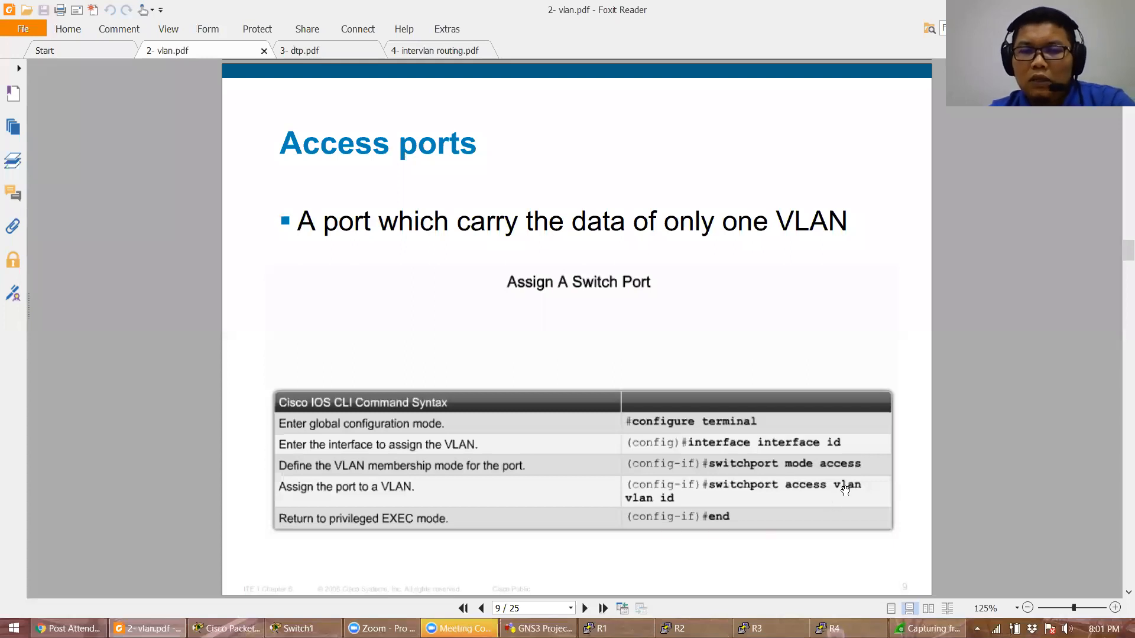
Open Paint and start a text block near the canvas's upper-left corner with the heading "mode port switch" and a blank line below
{"action": "left_click", "coordinate": [13, 628]}
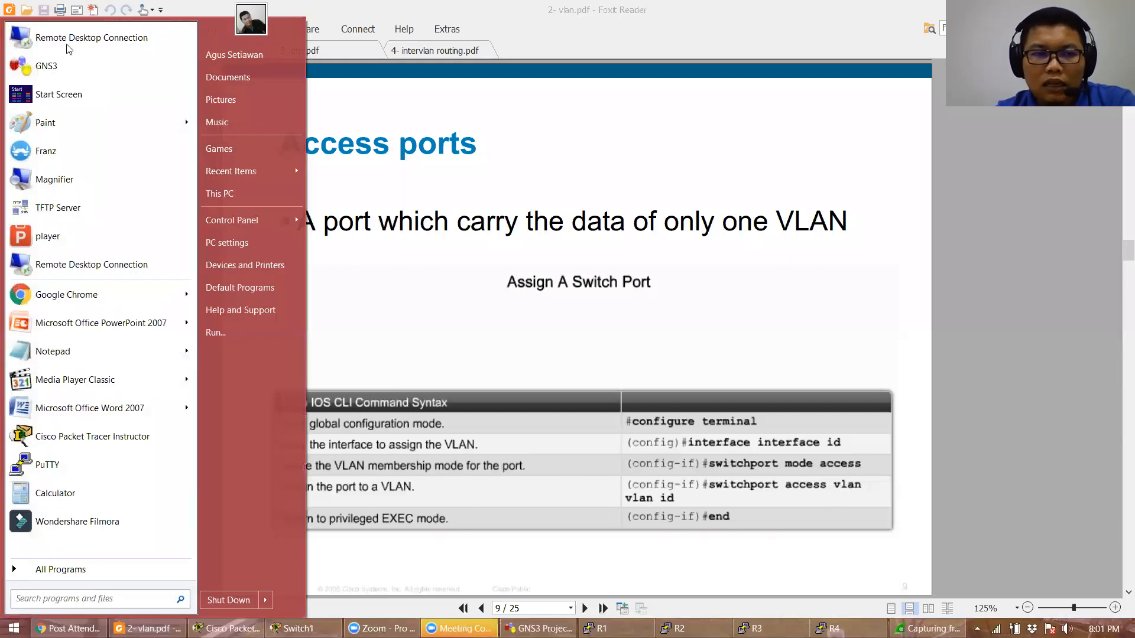
{"action": "left_click", "coordinate": [67, 126]}
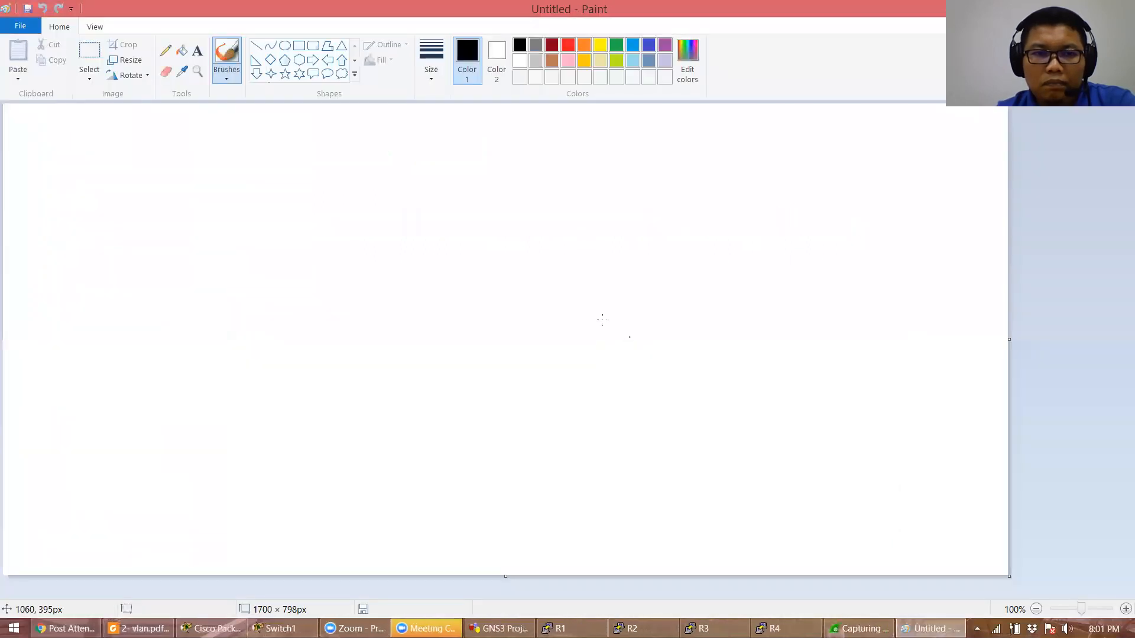
{"action": "left_click", "coordinate": [197, 51]}
{"action": "left_click", "coordinate": [36, 136]}
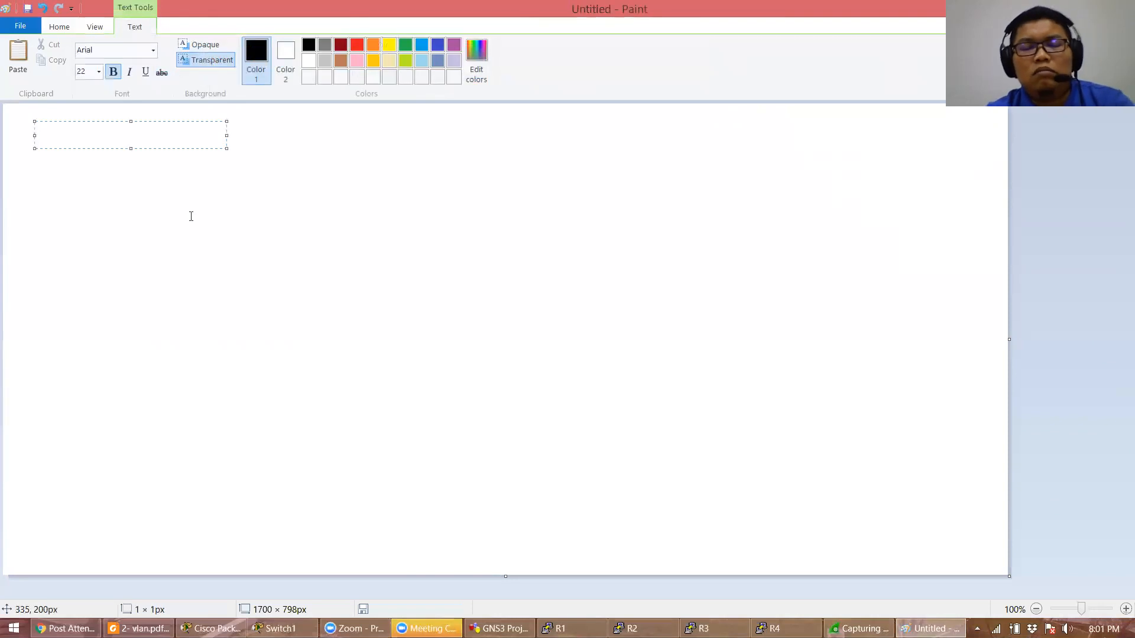
{"action": "type", "text": "mode "}
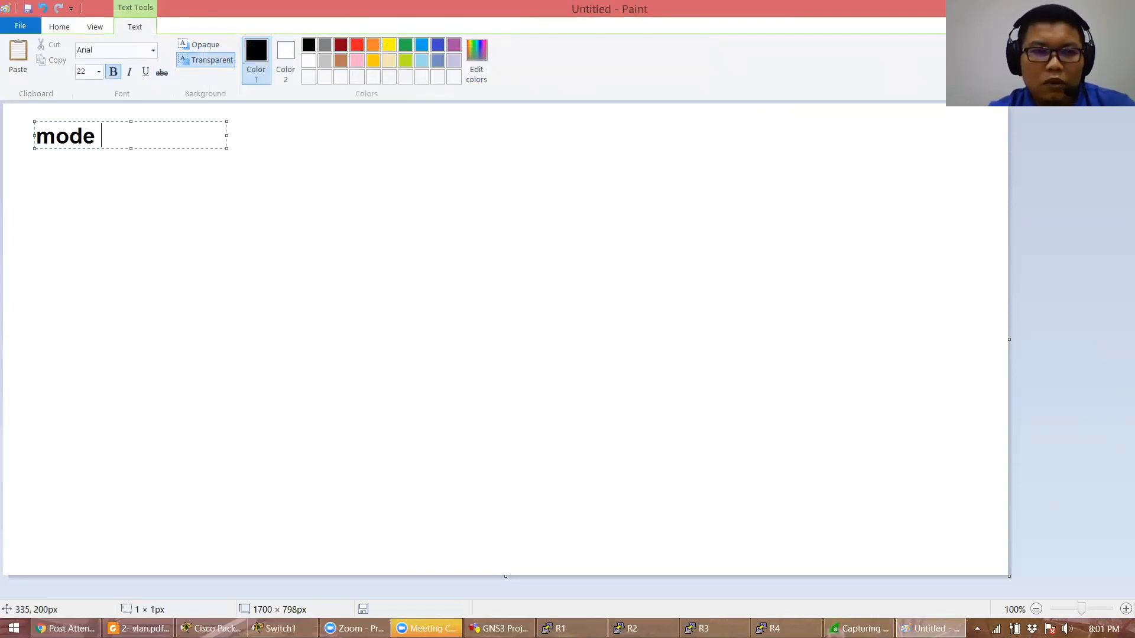
{"action": "type", "text": "port switch"}
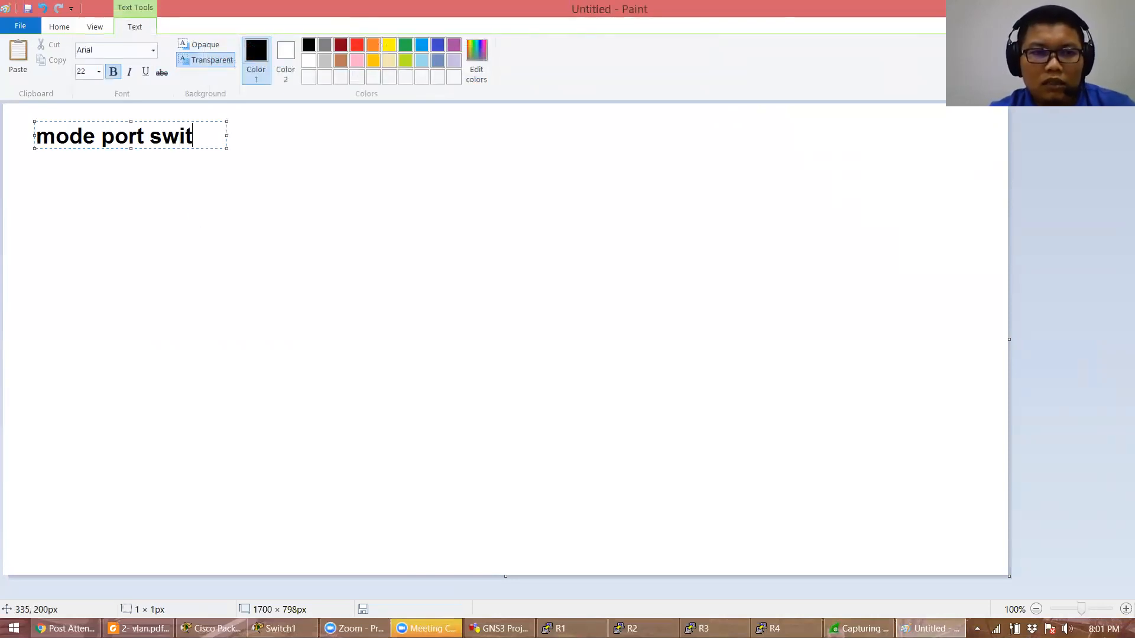
{"action": "key", "text": "Return"}
{"action": "key", "text": "Return"}
Add the list entries "(1) access" and "(2) trunk" below the heading in the text block
{"action": "type", "text": "(1) "}
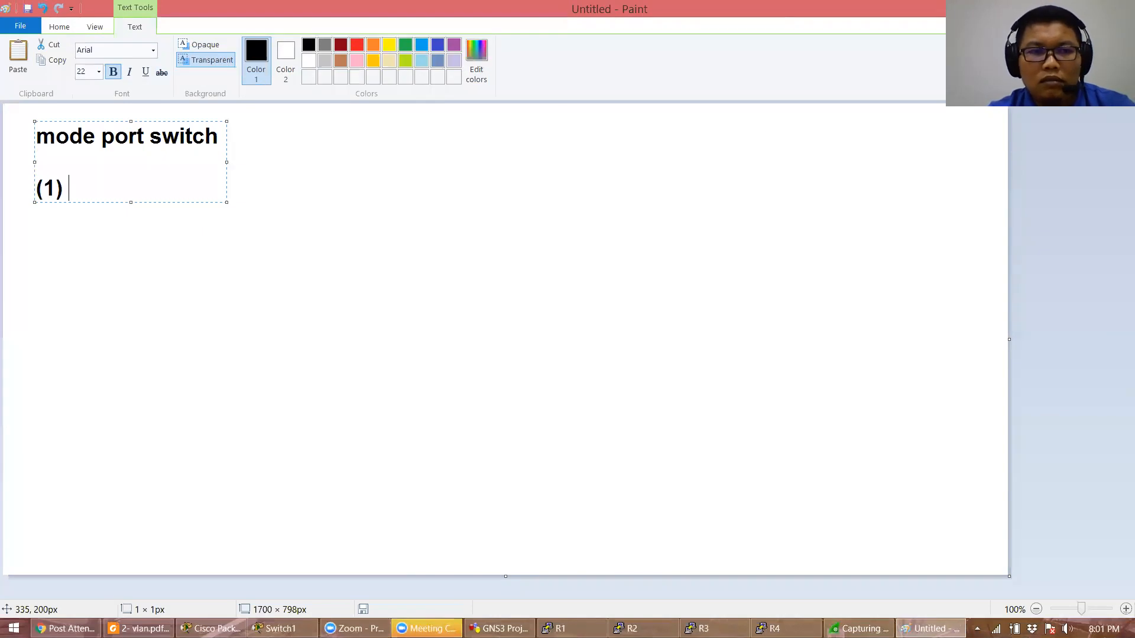
{"action": "type", "text": "access"}
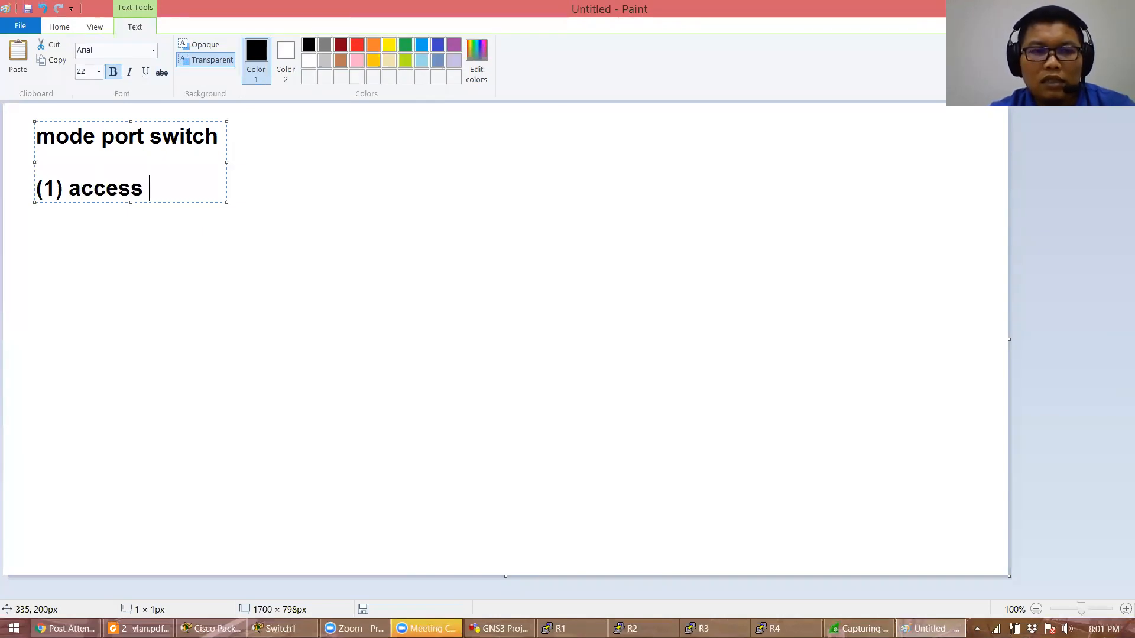
{"action": "key", "text": "BackSpace"}
{"action": "key", "text": "Return"}
{"action": "type", "text": "(2"}
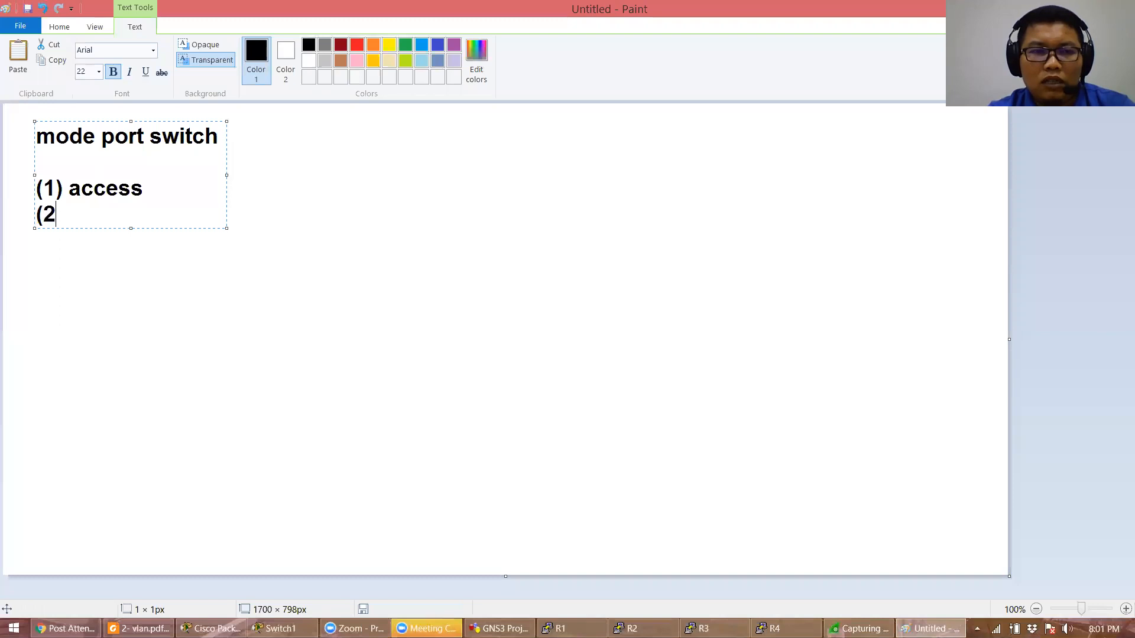
{"action": "type", "text": ") trunk"}
{"action": "key", "text": "Return"}
Add the third list entry "(3) dynamic" below the trunk entry and begin a new line
{"action": "type", "text": "3"}
{"action": "key", "text": "BackSpace"}
{"action": "type", "text": "("}
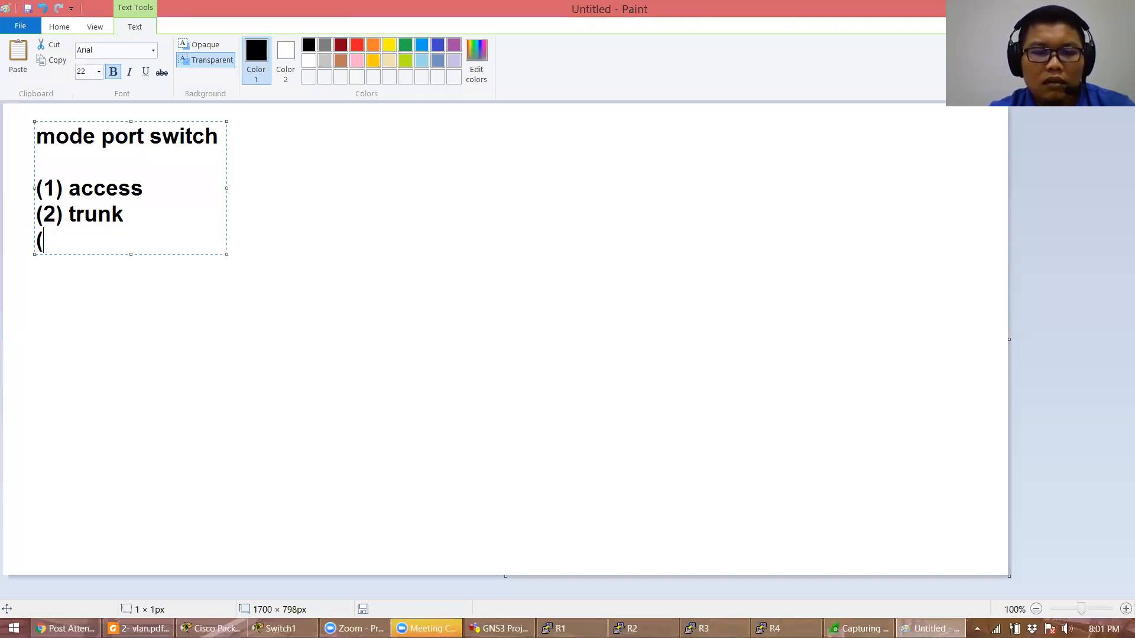
{"action": "type", "text": "3) dynami"}
{"action": "key", "text": "BackSpace"}
{"action": "type", "text": "aic"}
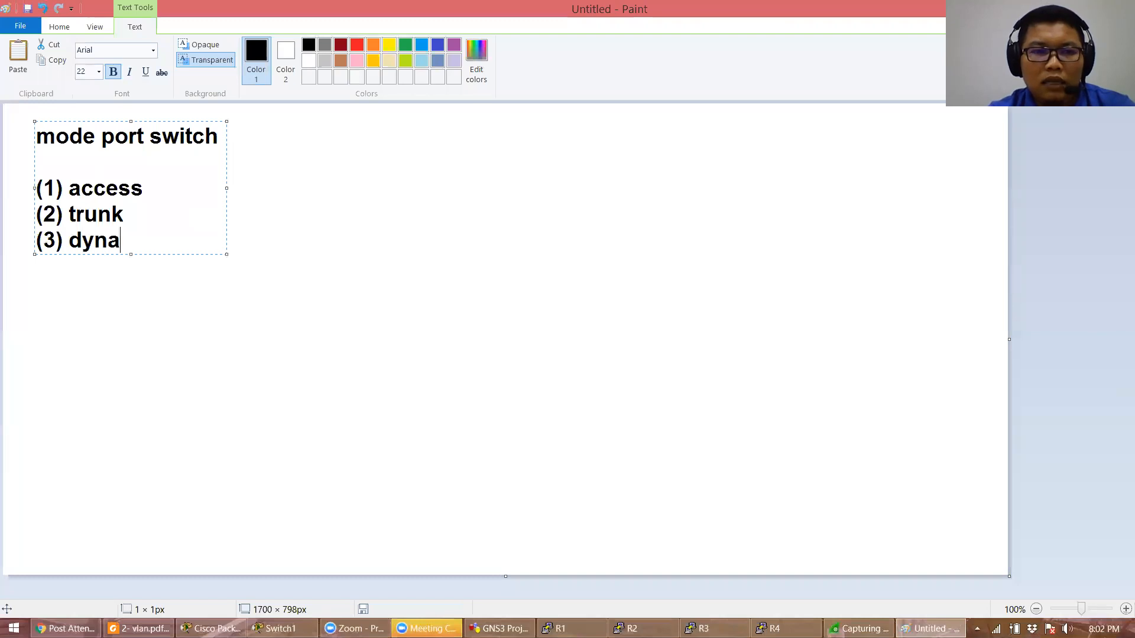
{"action": "key", "text": "BackSpace"}
{"action": "key", "text": "BackSpace"}
{"action": "type", "text": "mic"}
{"action": "key", "text": "Return"}
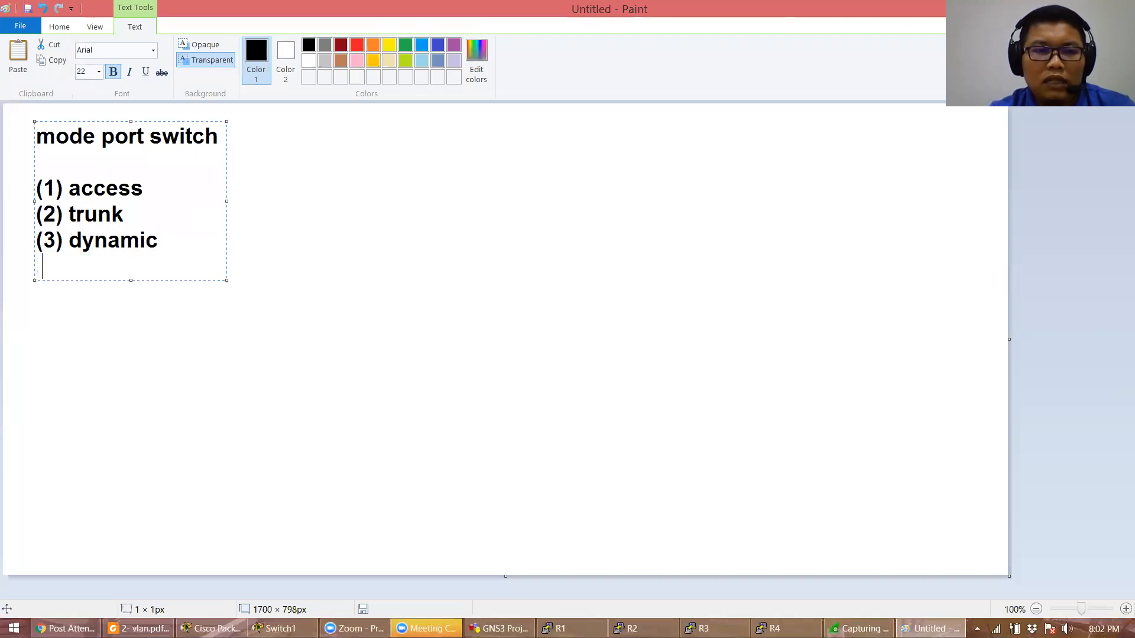
Add the indented sub-items "- auto" and "- desirable" under the dynamic entry and place the finished text on the canvas
{"action": "type", "text": "- auto"}
{"action": "key", "text": "Return"}
{"action": "type", "text": "- desirable"}
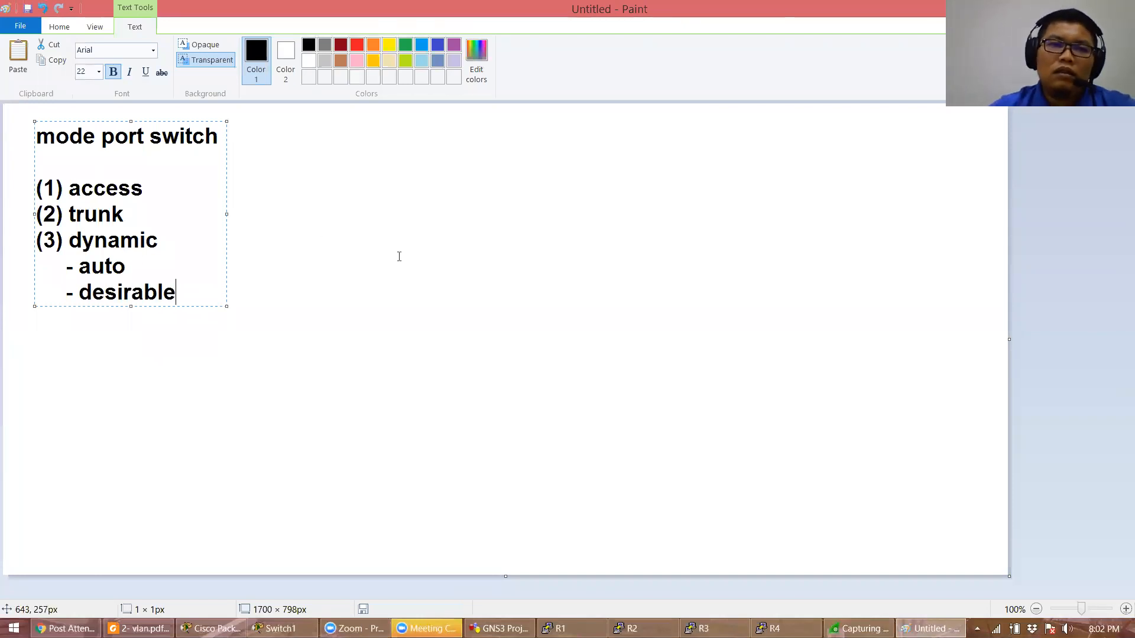
{"action": "left_click", "coordinate": [435, 289]}
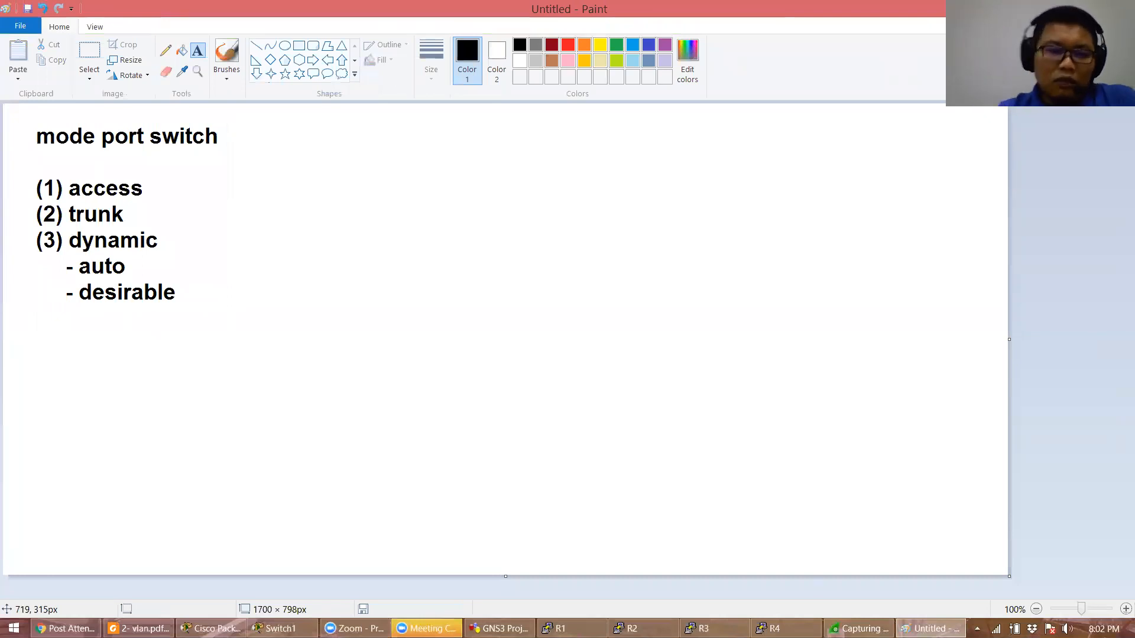
Compare the Access ports slide in Foxit Reader with the Paint port-mode notes and the Packet Tracer topology, returning to the slide
{"action": "left_click", "coordinate": [140, 628]}
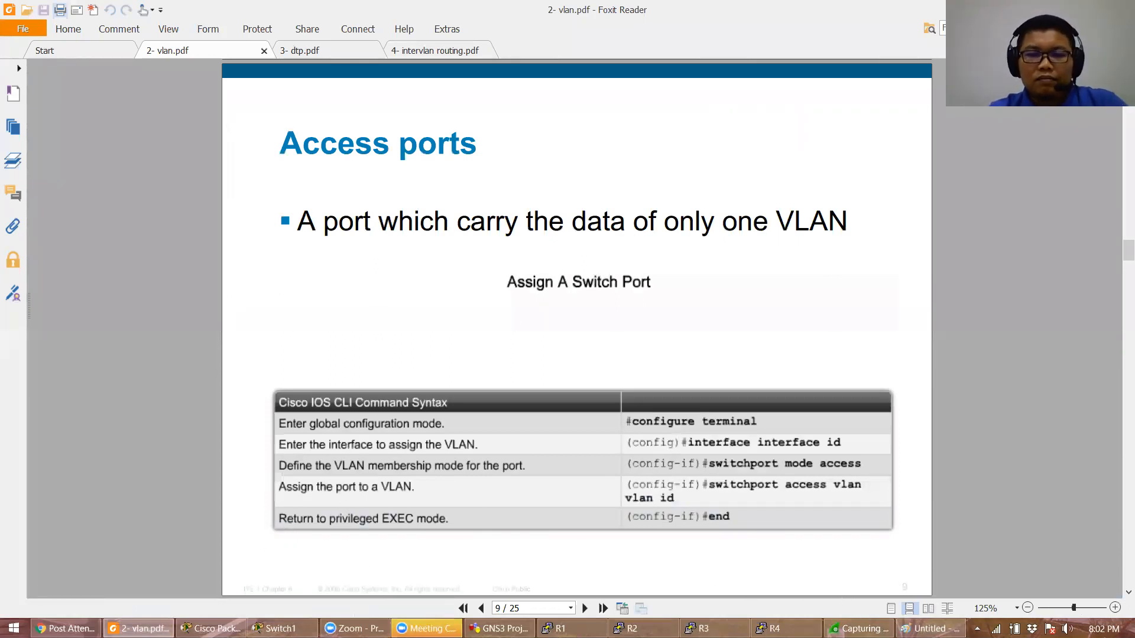
{"action": "left_click", "coordinate": [929, 628]}
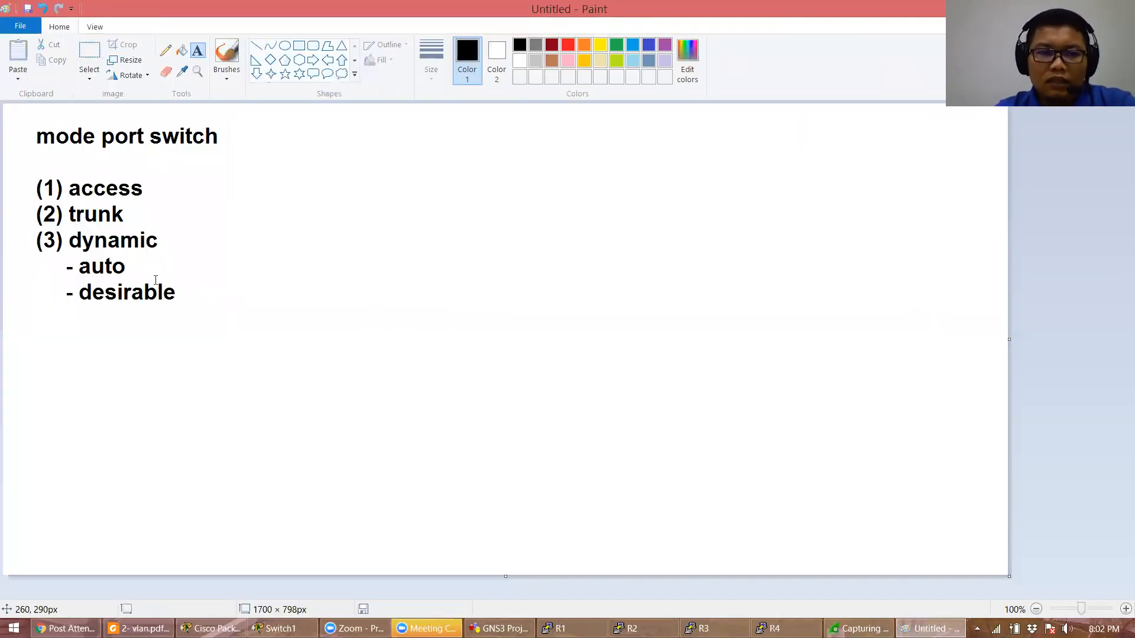
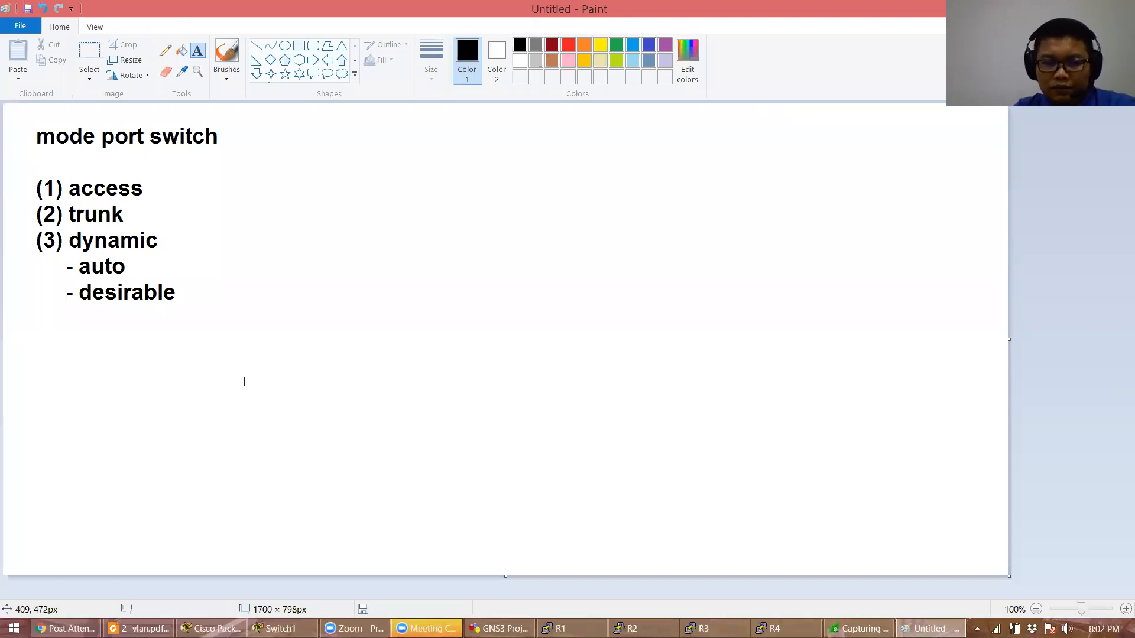
{"action": "left_click", "coordinate": [139, 629]}
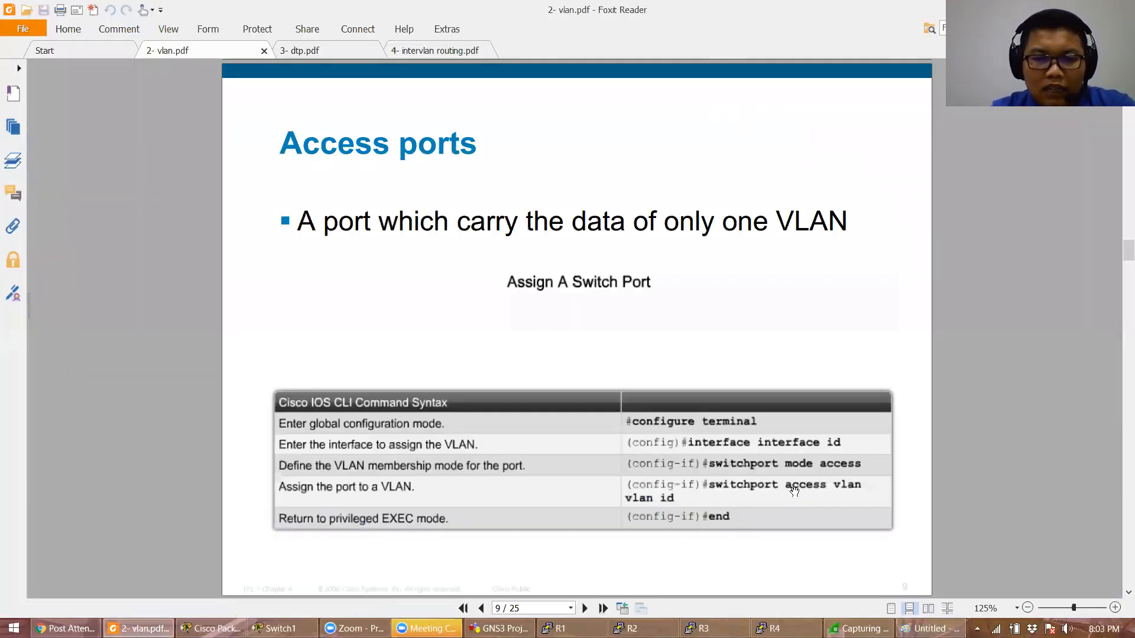
{"action": "left_click", "coordinate": [211, 628]}
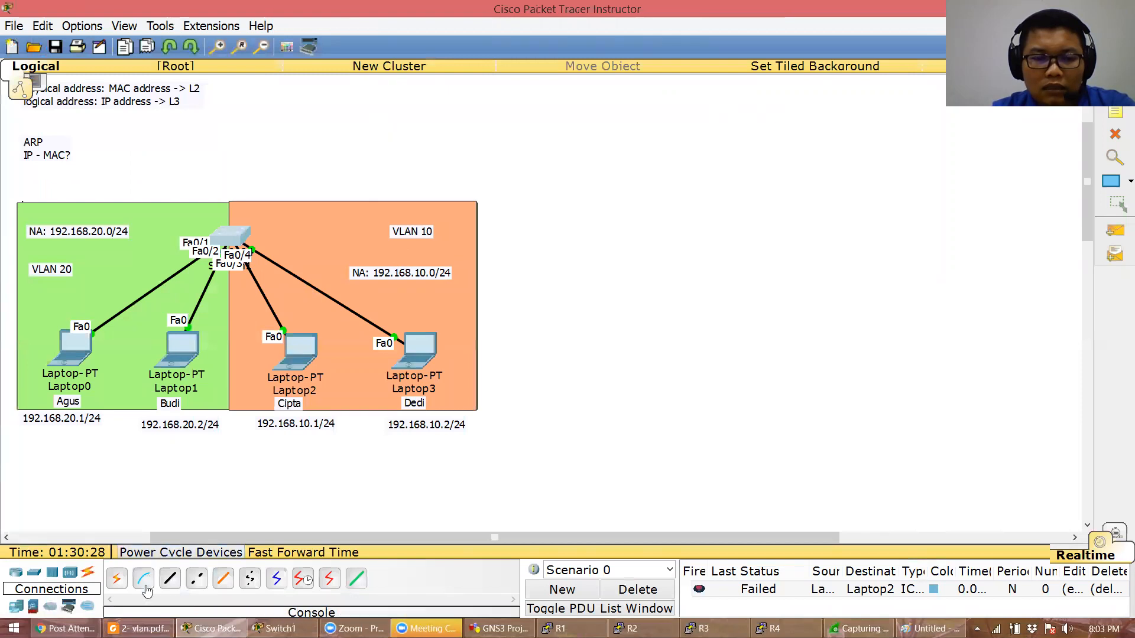
{"action": "left_click", "coordinate": [139, 628]}
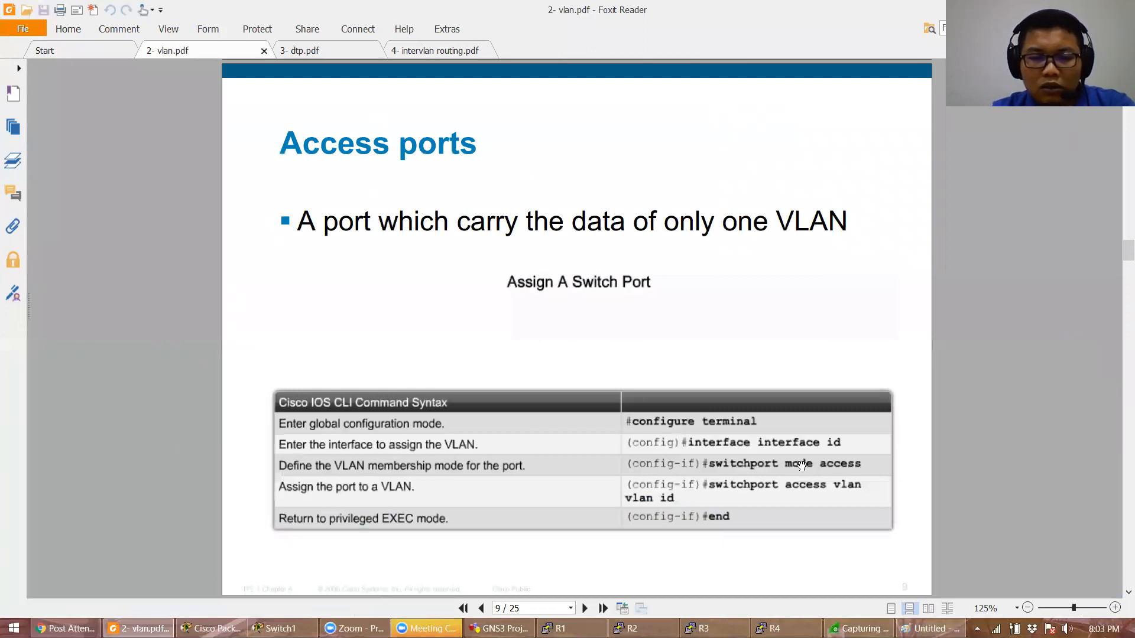
Switch to Packet Tracer and add the port-range notes "fa0/11-20" below the VLAN 20 label and "fa0/1-10" below the VLAN 10 label
{"action": "left_click", "coordinate": [212, 628]}
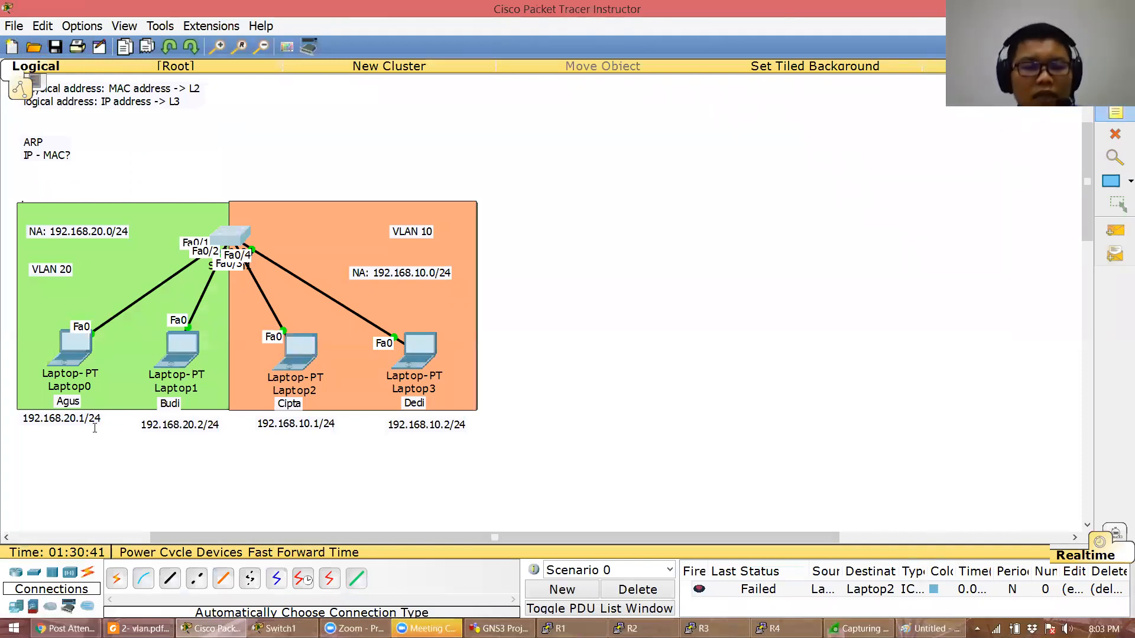
{"action": "left_click", "coordinate": [31, 285]}
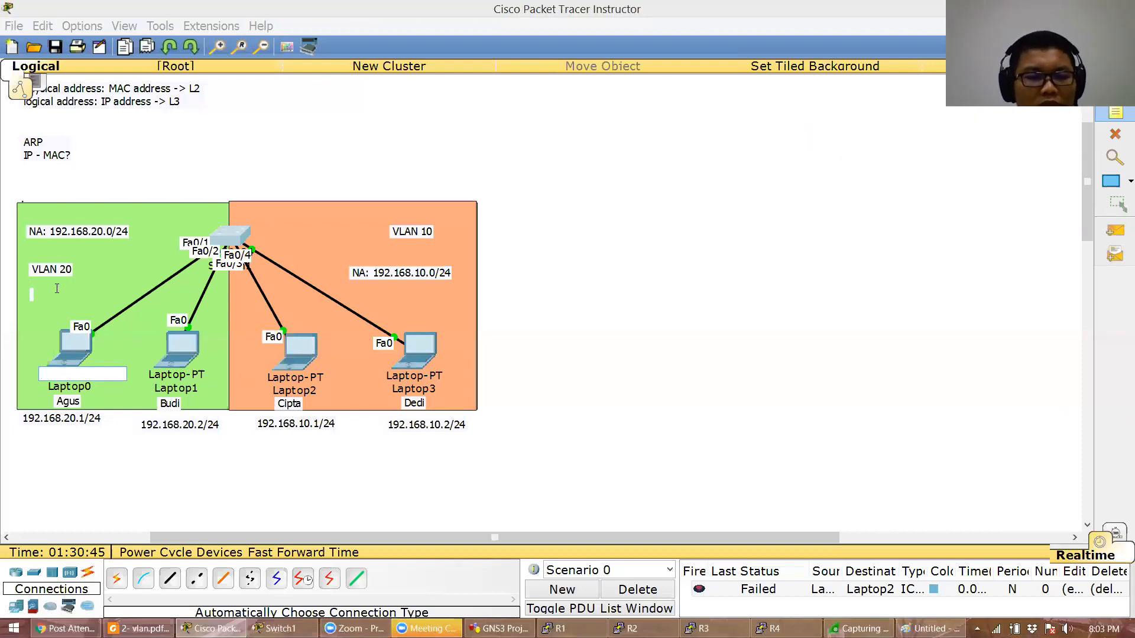
{"action": "type", "text": "fa0/11-20"}
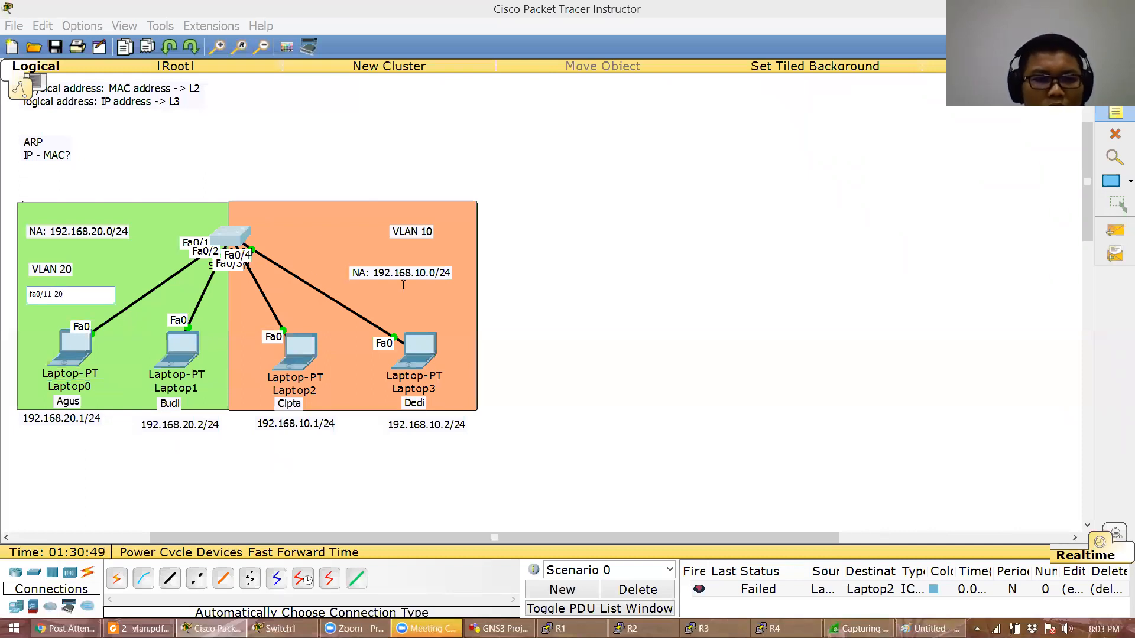
{"action": "left_click", "coordinate": [390, 248]}
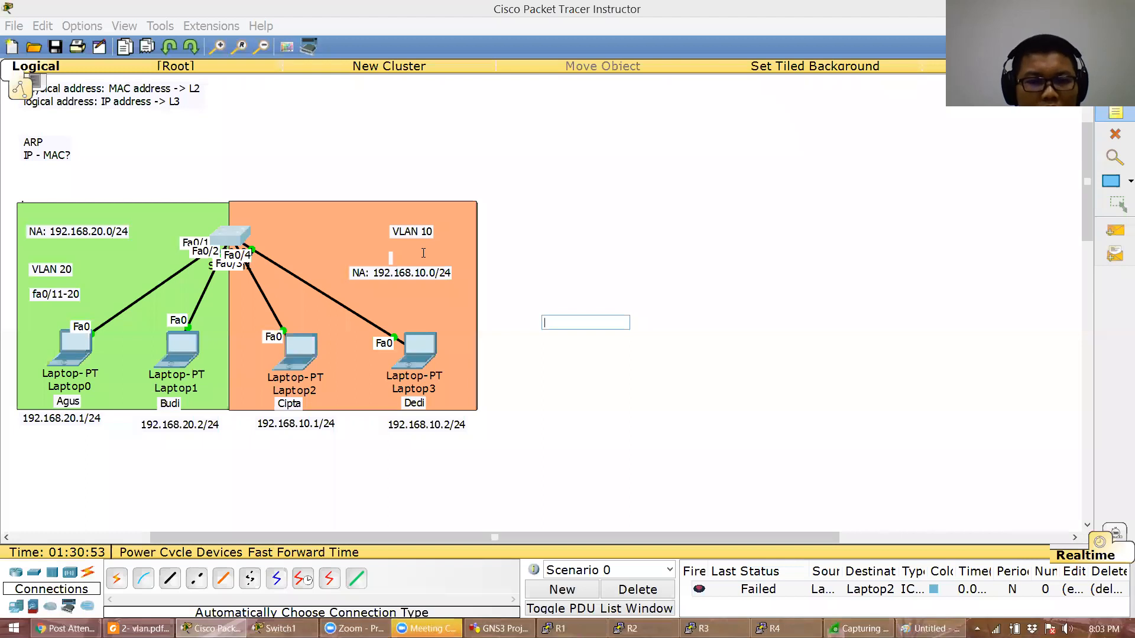
{"action": "type", "text": "fa0/1-10"}
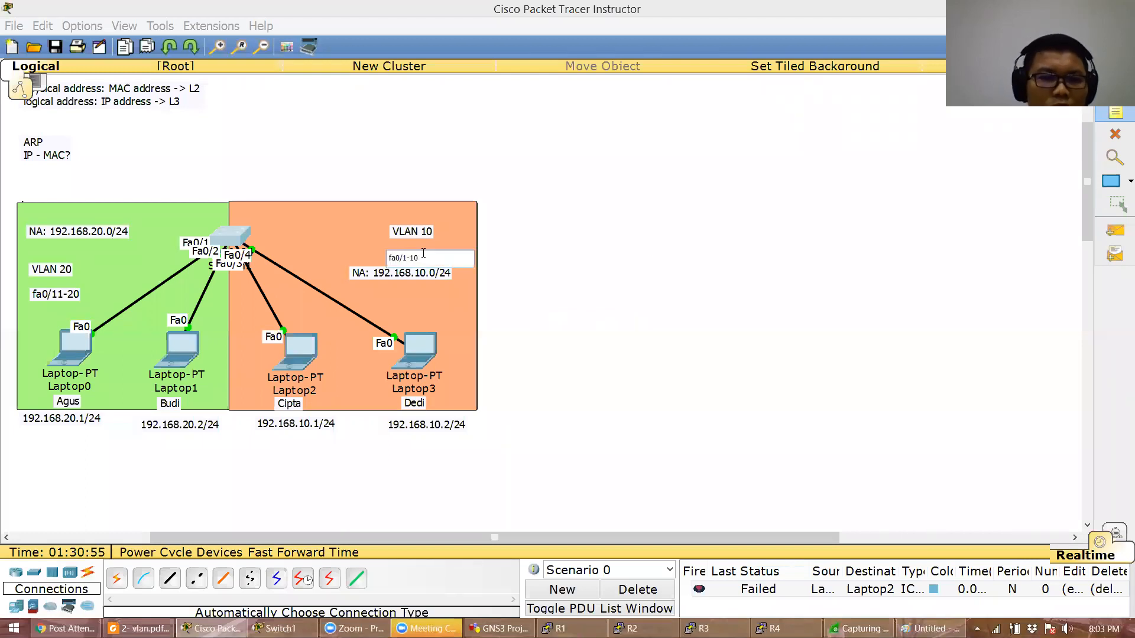
{"action": "key", "text": "Escape"}
{"action": "left_click_drag", "start_coordinate": [429, 256], "coordinate": [431, 251]}
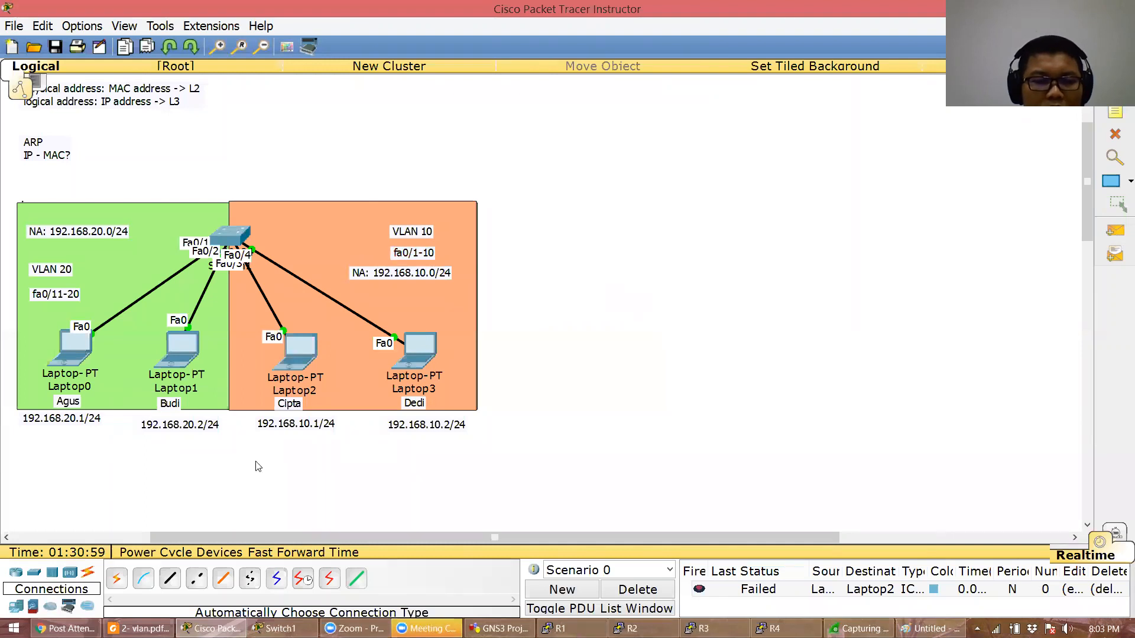
{"action": "left_click", "coordinate": [139, 628]}
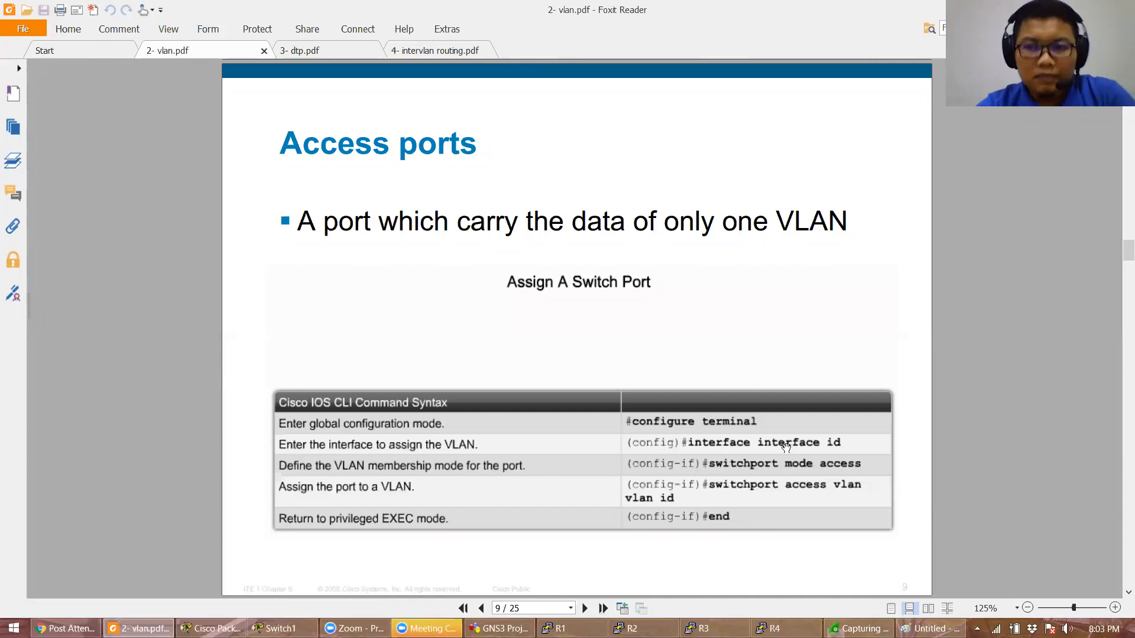
{"action": "left_click", "coordinate": [210, 629]}
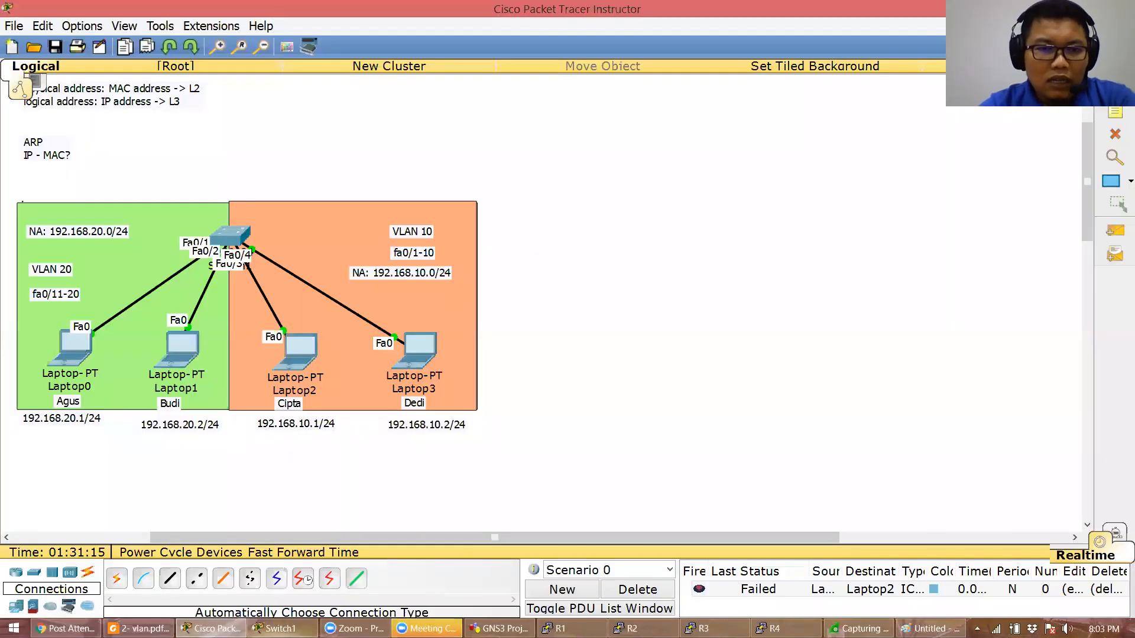
{"action": "left_click", "coordinate": [277, 629]}
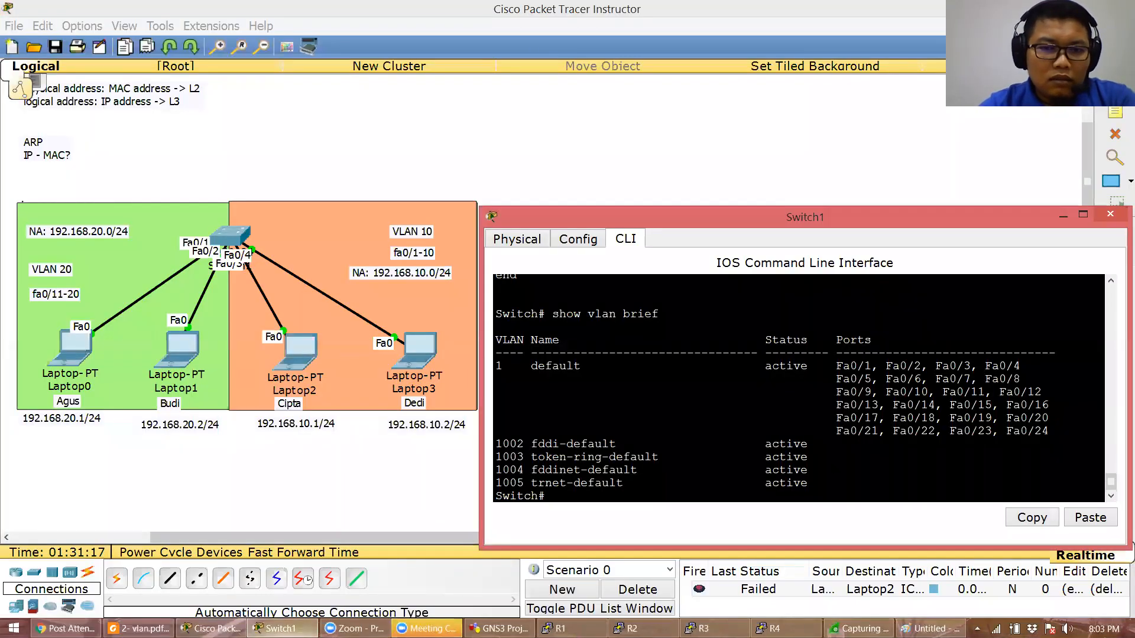
{"action": "key", "text": "Return"}
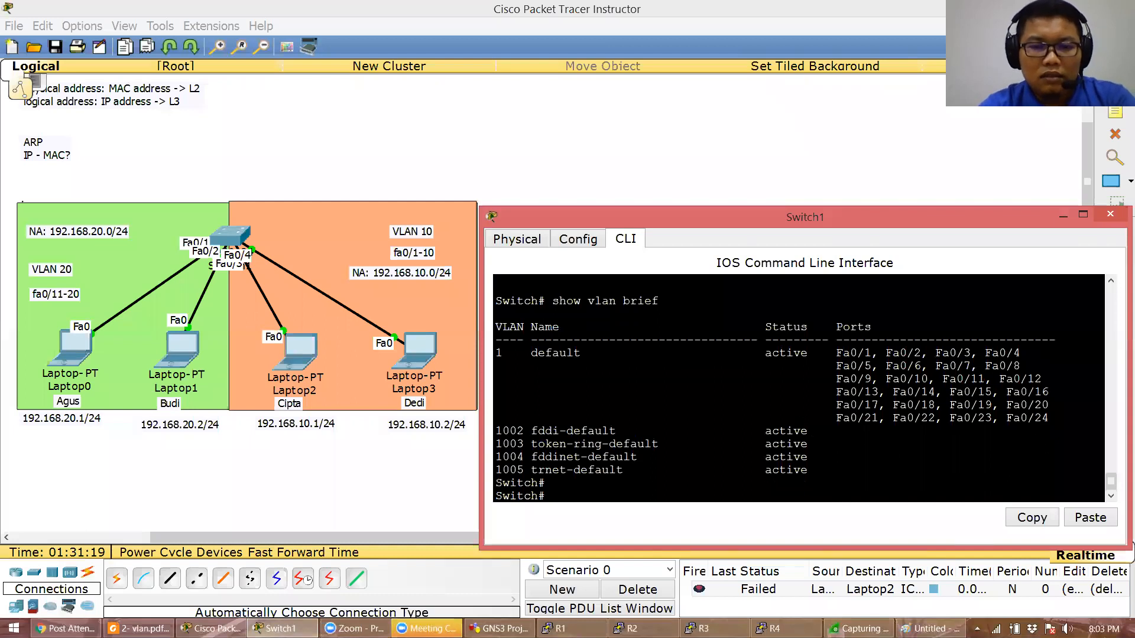
{"action": "type", "text": "v"}
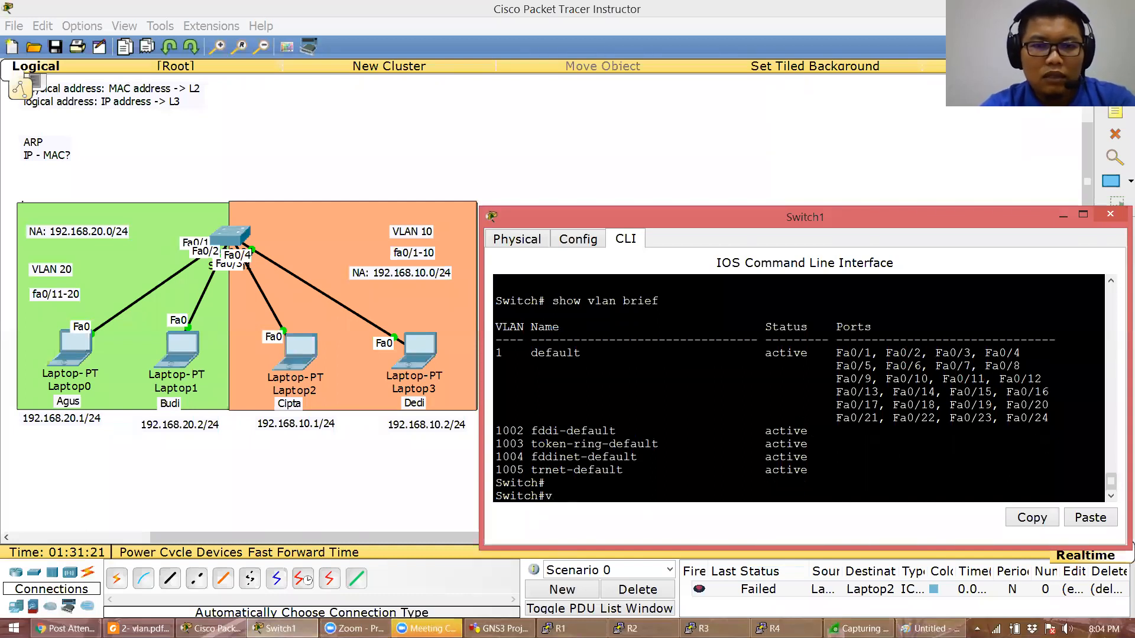
{"action": "left_click", "coordinate": [380, 471]}
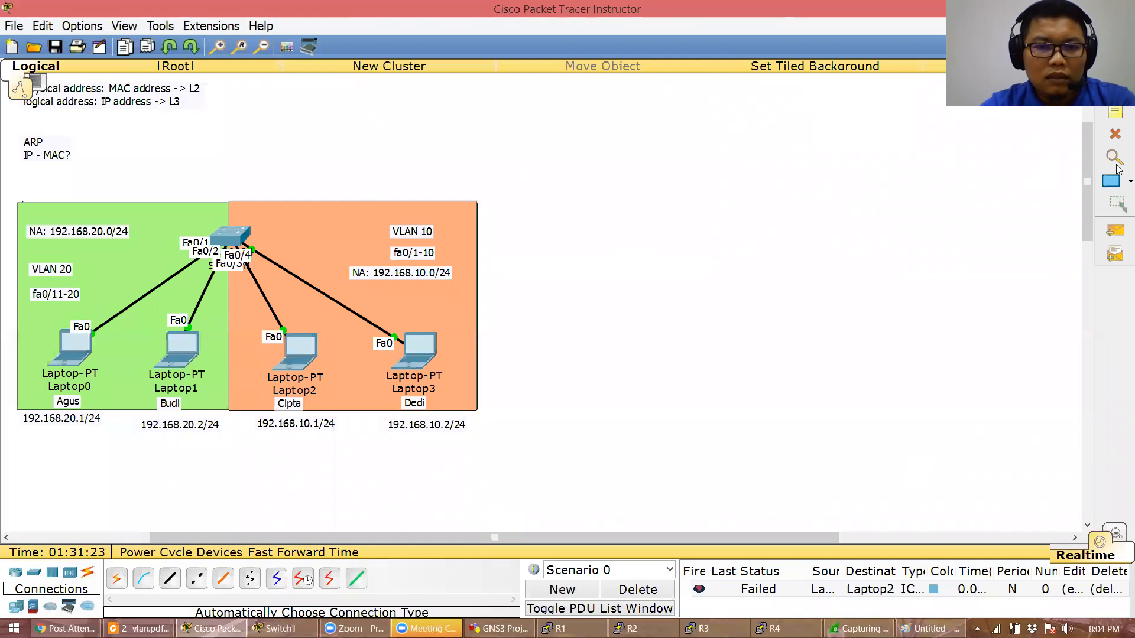
Add the note "SISWA" above the VLAN 10 label and the note "GURU" above the VLAN 20 label
{"action": "left_click", "coordinate": [1116, 115]}
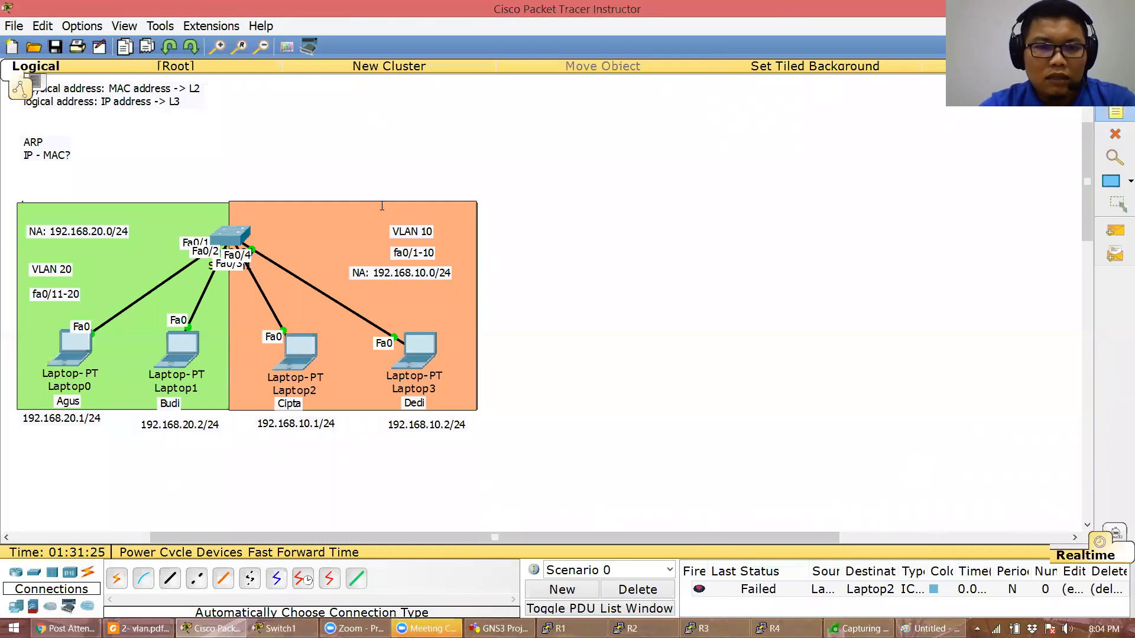
{"action": "left_click", "coordinate": [381, 207]}
{"action": "type", "text": "sISWA"}
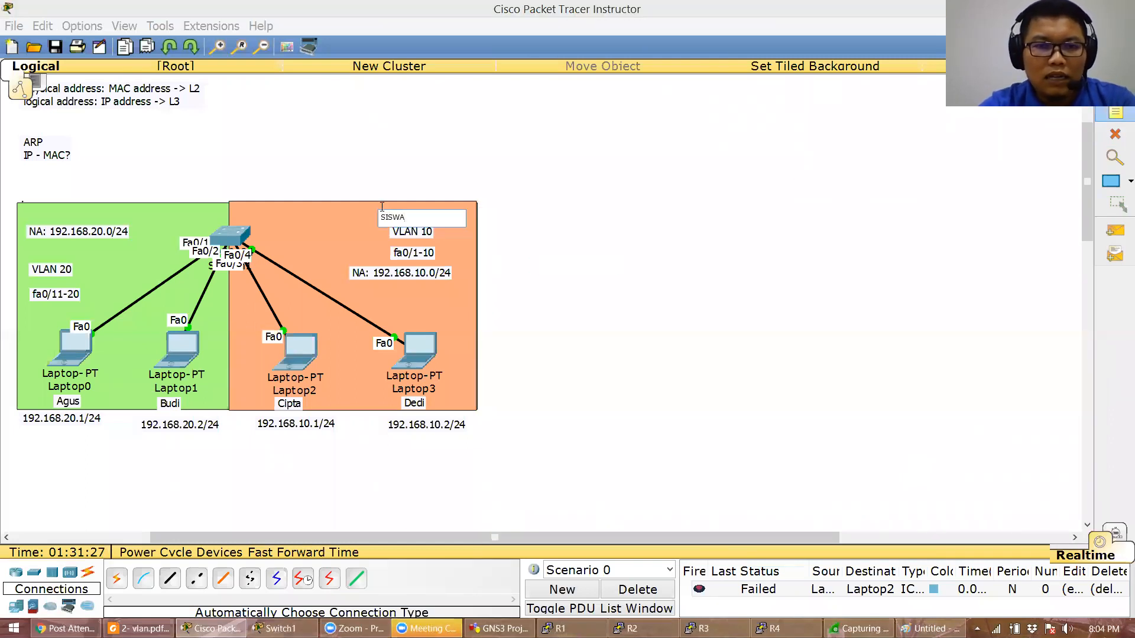
{"action": "left_click", "coordinate": [33, 248]}
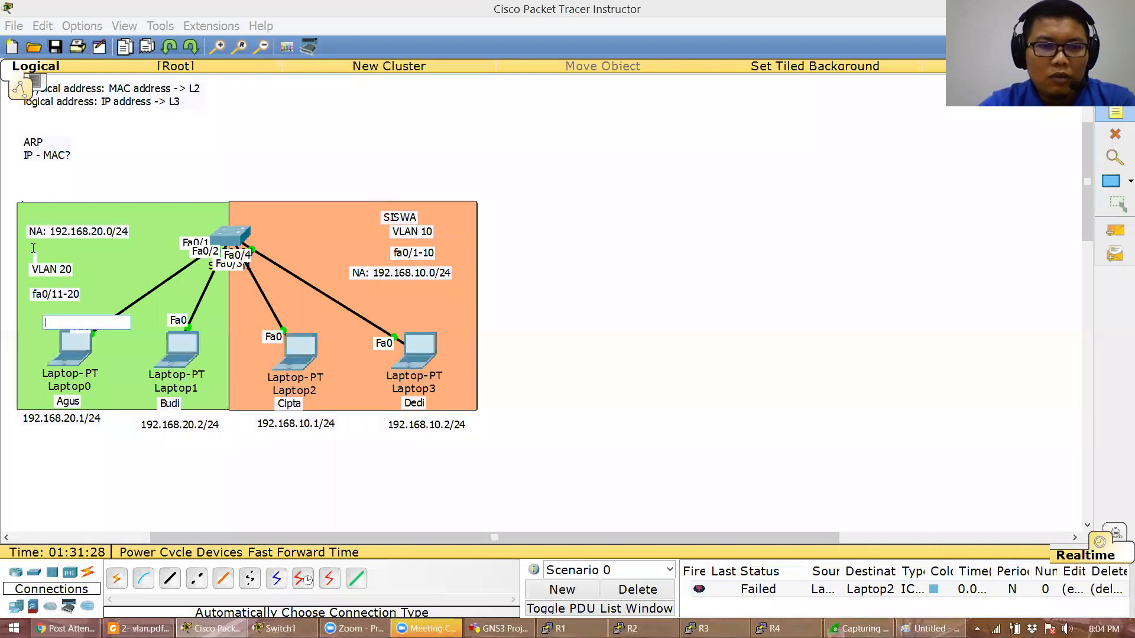
{"action": "type", "text": "GURU"}
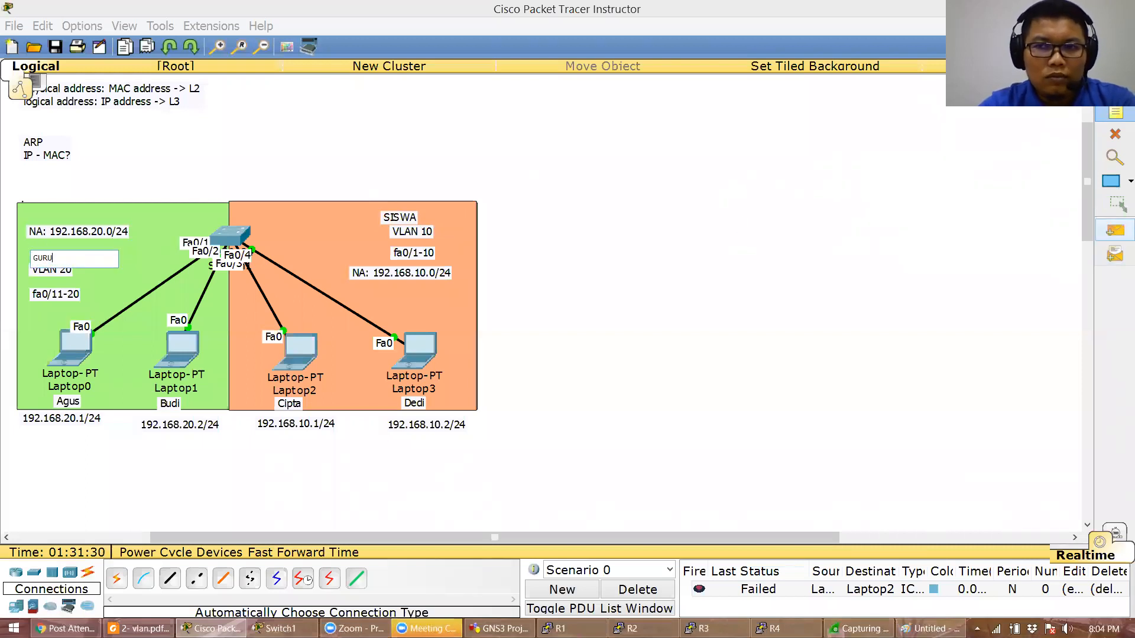
Enter global configuration mode on Switch1 and create VLAN 10 with the name SISWA
{"action": "key", "text": "alt+Tab"}
{"action": "type", "text": "conf t"}
{"action": "key", "text": "Return"}
{"action": "type", "text": "vlan 10"}
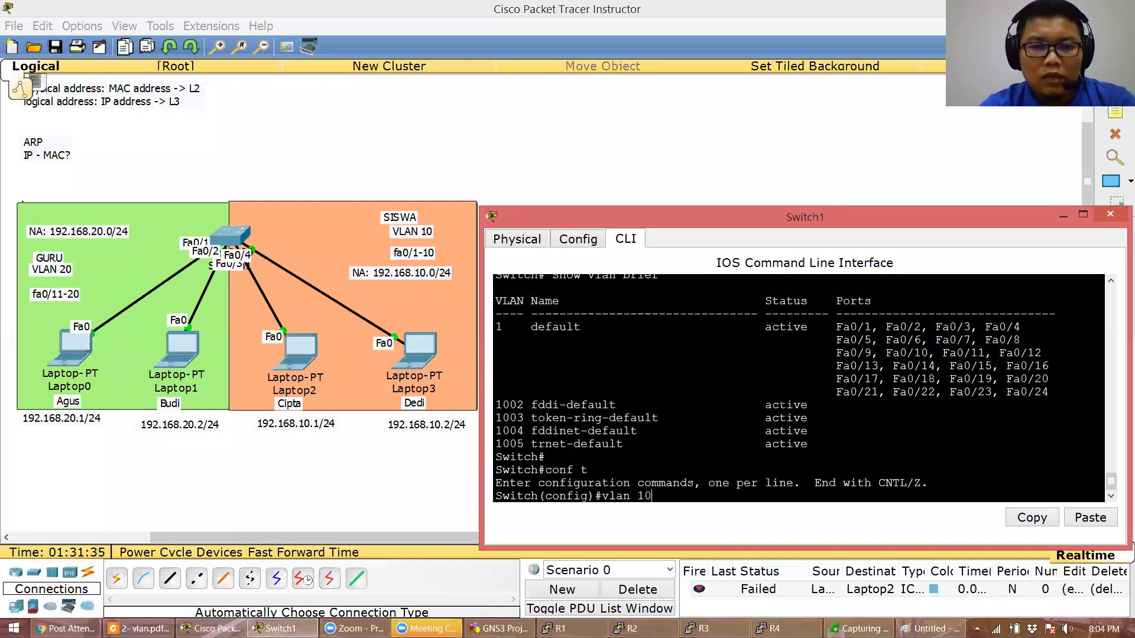
{"action": "key", "text": "Return"}
{"action": "type", "text": "name SISWA"}
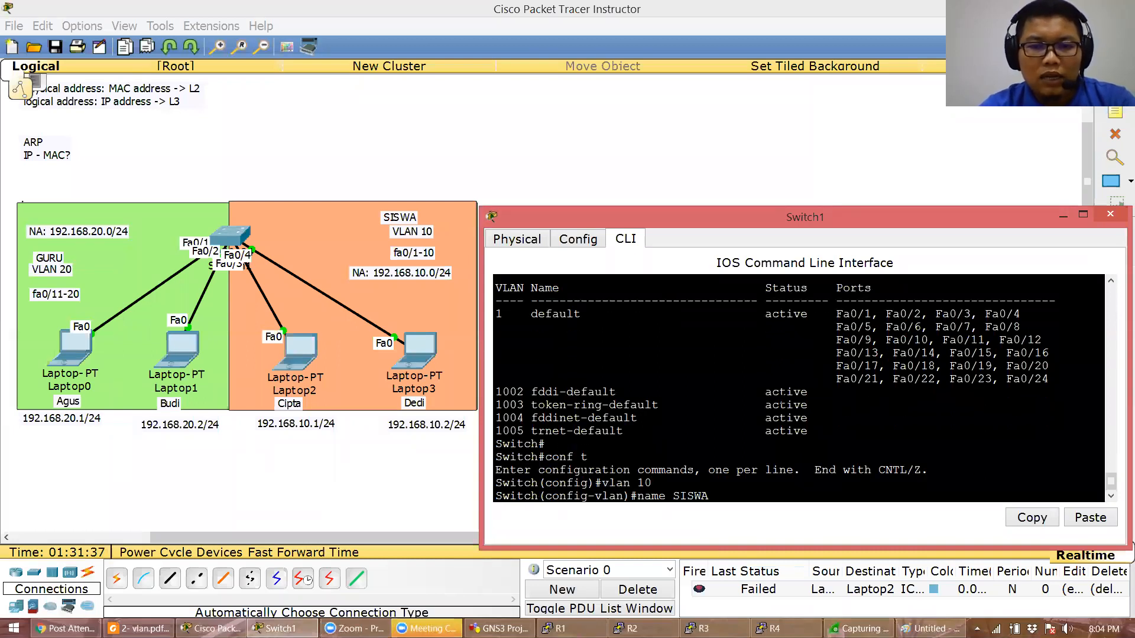
{"action": "key", "text": "Return"}
Create VLAN 20 on Switch1 with the name GURU
{"action": "type", "text": "vlan 20"}
{"action": "key", "text": "Return"}
{"action": "type", "text": "name GURU"}
{"action": "key", "text": "Return"}
Copy the VLAN 10 and VLAN 20 creation commands from the Switch1 command line into a note on the empty workspace above the topology
{"action": "left_click_drag", "start_coordinate": [701, 483], "coordinate": [495, 444]}
{"action": "left_click", "coordinate": [1031, 518]}
{"action": "left_click", "coordinate": [524, 120]}
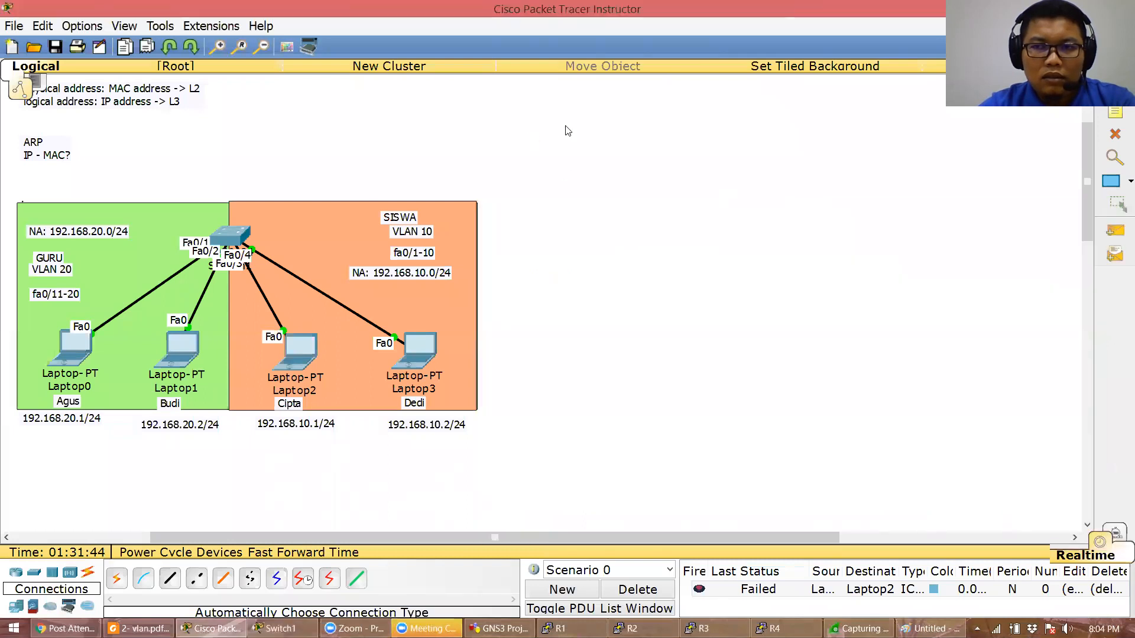
{"action": "left_click", "coordinate": [489, 104]}
{"action": "key", "text": "ctrl+v"}
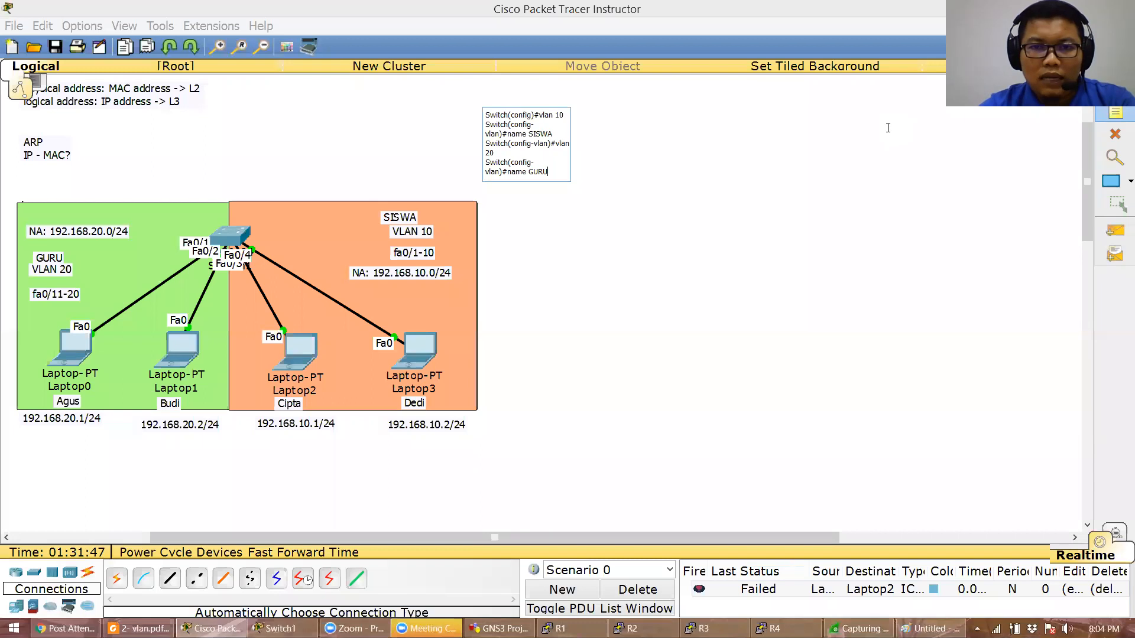
{"action": "left_click", "coordinate": [579, 132]}
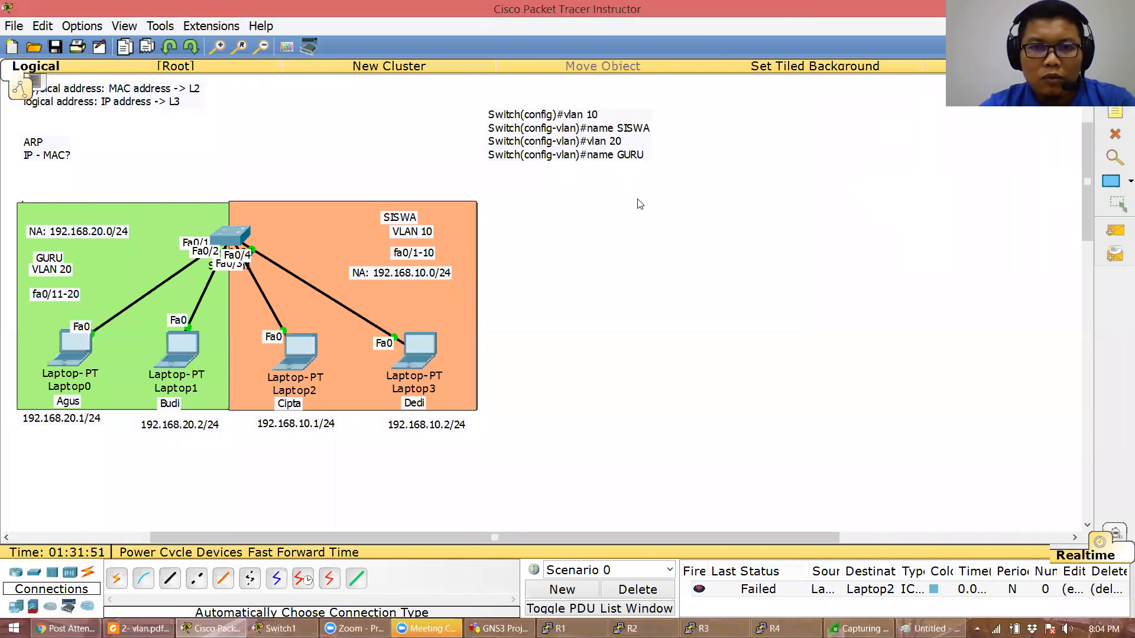
Configure Switch1 interface range fa0/1-10 in access mode and assign the ports to VLAN 10
{"action": "left_click", "coordinate": [277, 629]}
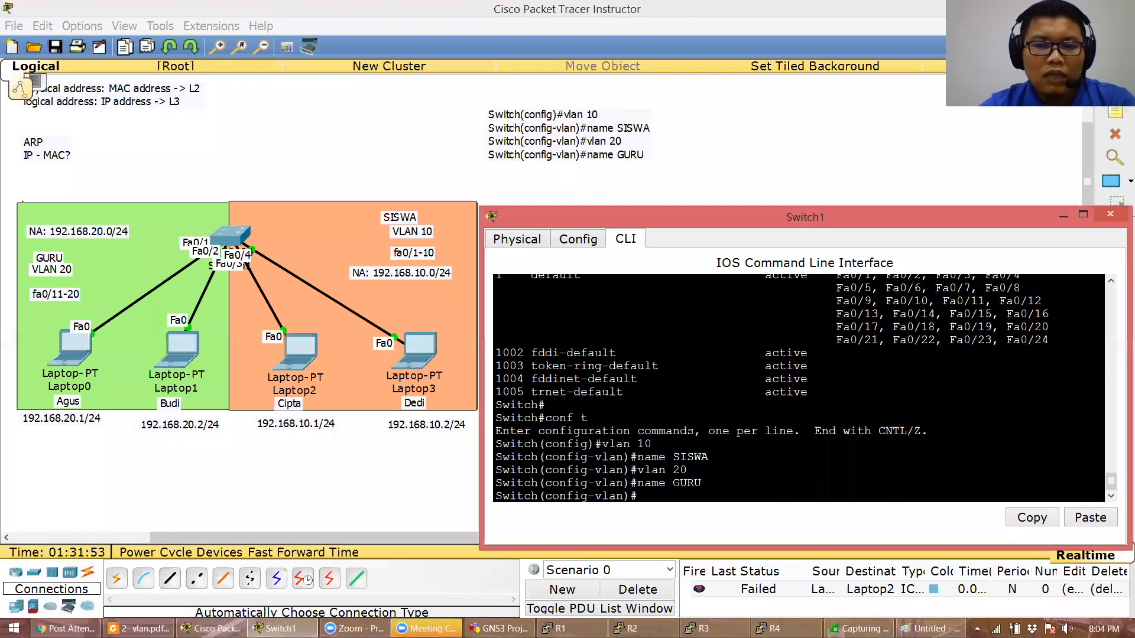
{"action": "key", "text": "Return"}
{"action": "type", "text": "inter"}
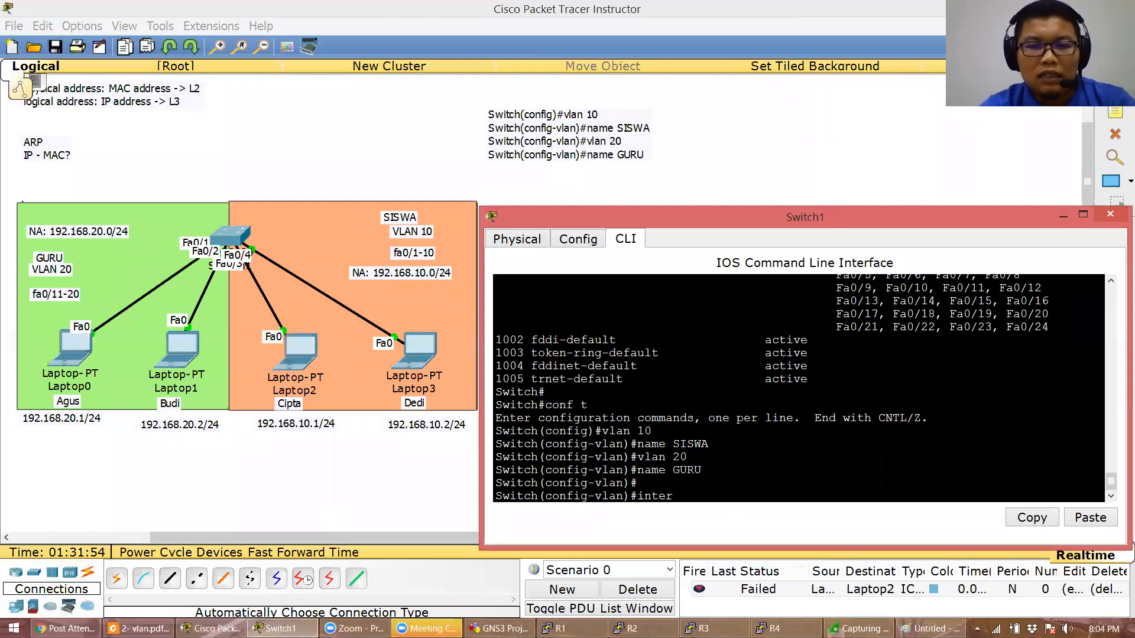
{"action": "type", "text": "face range fa0/1-10"}
{"action": "key", "text": "Return"}
{"action": "type", "text": "switchport mode access"}
{"action": "key", "text": "Return"}
{"action": "type", "text": "swit"}
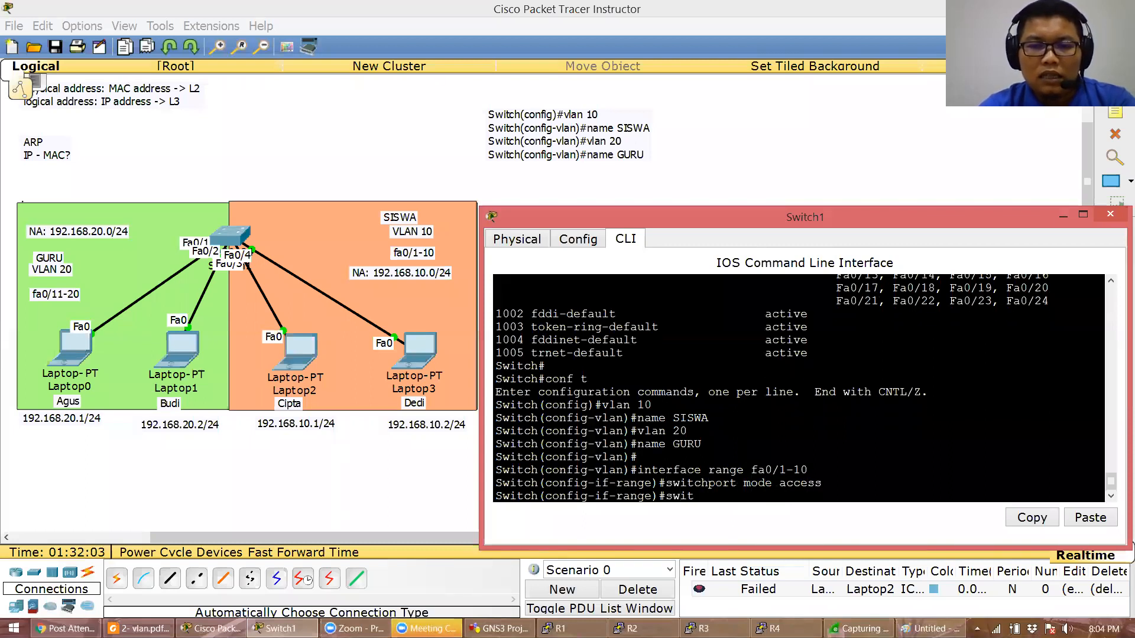
{"action": "type", "text": "chport a"}
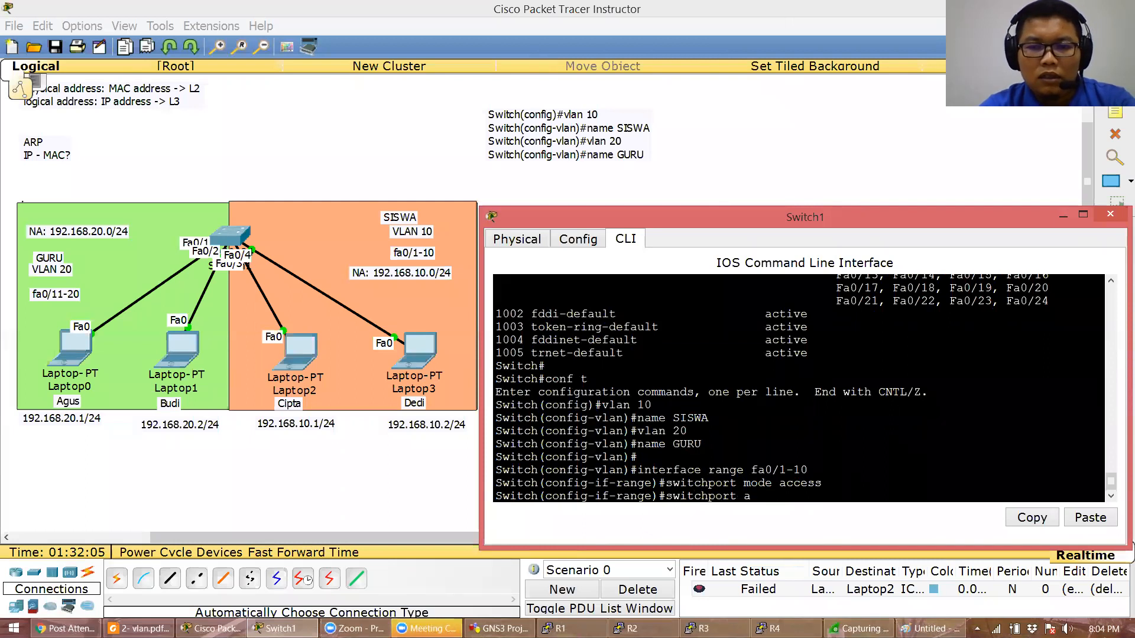
{"action": "type", "text": "ccess vlan 10"}
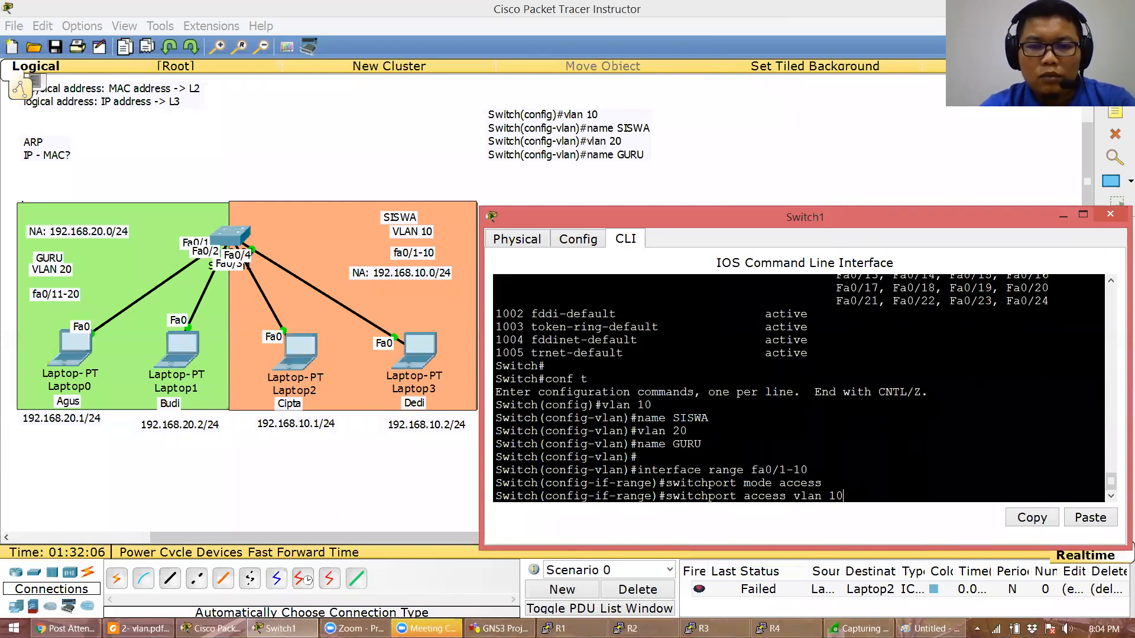
{"action": "key", "text": "Return"}
{"action": "key", "text": "Return"}
Configure Switch1 interface range fa0/11-20 in access mode and assign the ports to VLAN 20
{"action": "type", "text": "interface range fa0/112"}
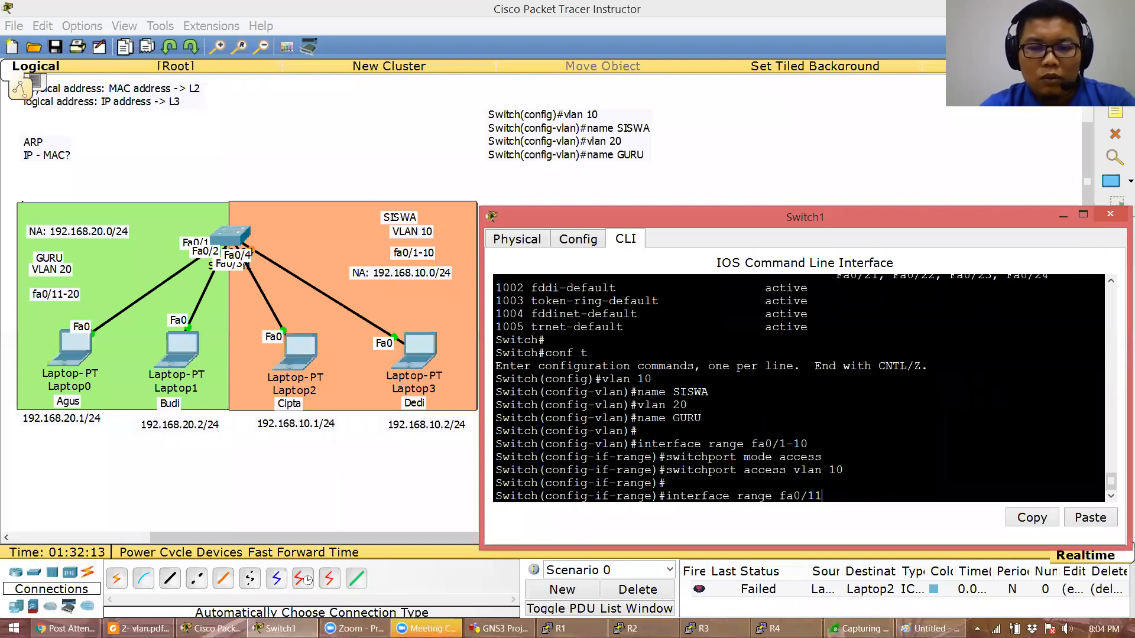
{"action": "key", "text": "Return"}
{"action": "type", "text": "switch"}
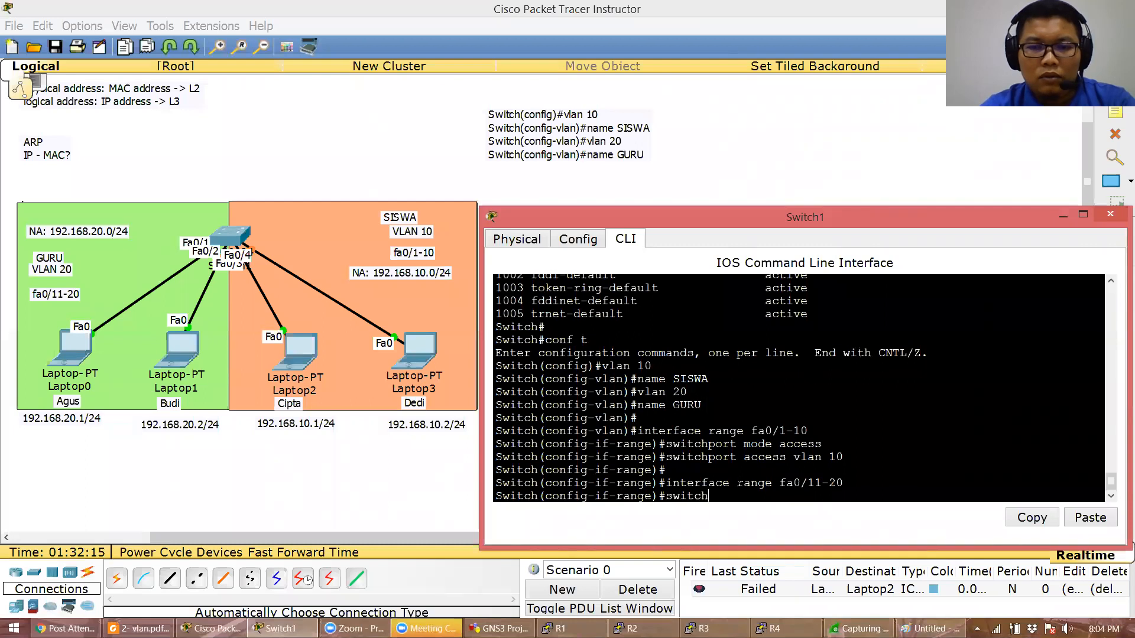
{"action": "type", "text": "port mode access"}
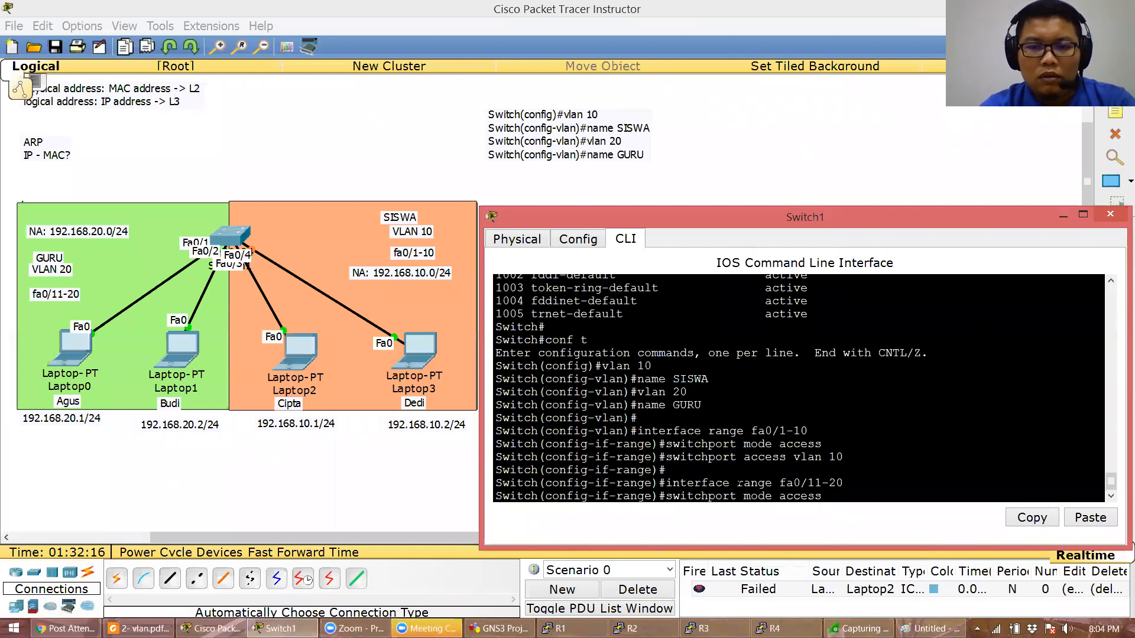
{"action": "key", "text": "Return"}
{"action": "type", "text": "switchport a"}
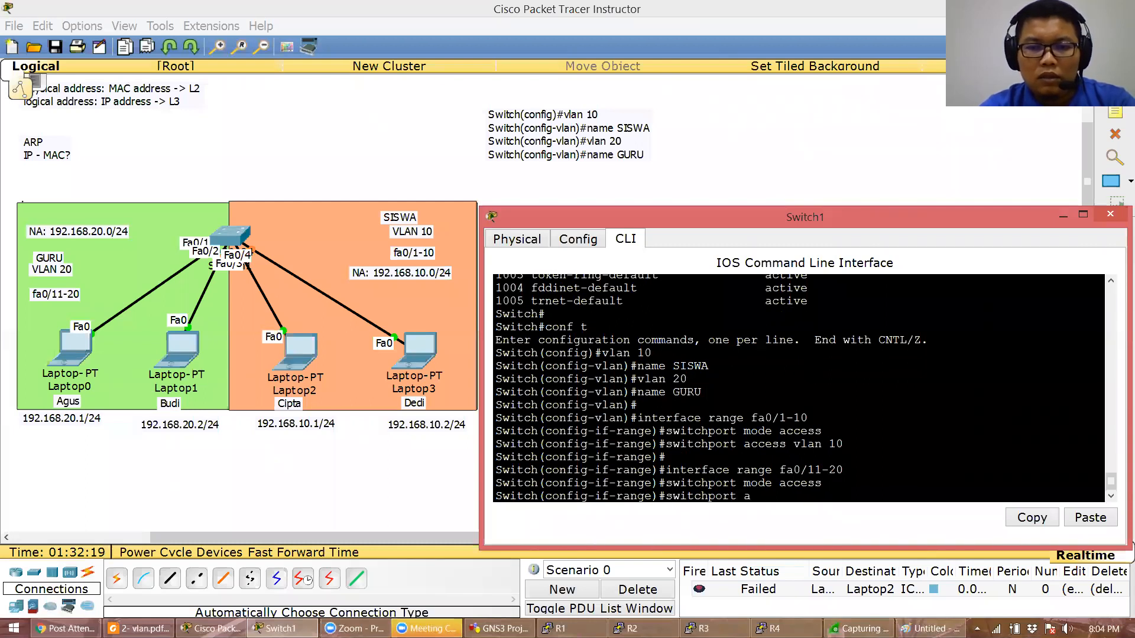
{"action": "type", "text": "ccess vlan 20"}
{"action": "key", "text": "Return"}
{"action": "key", "text": "Return"}
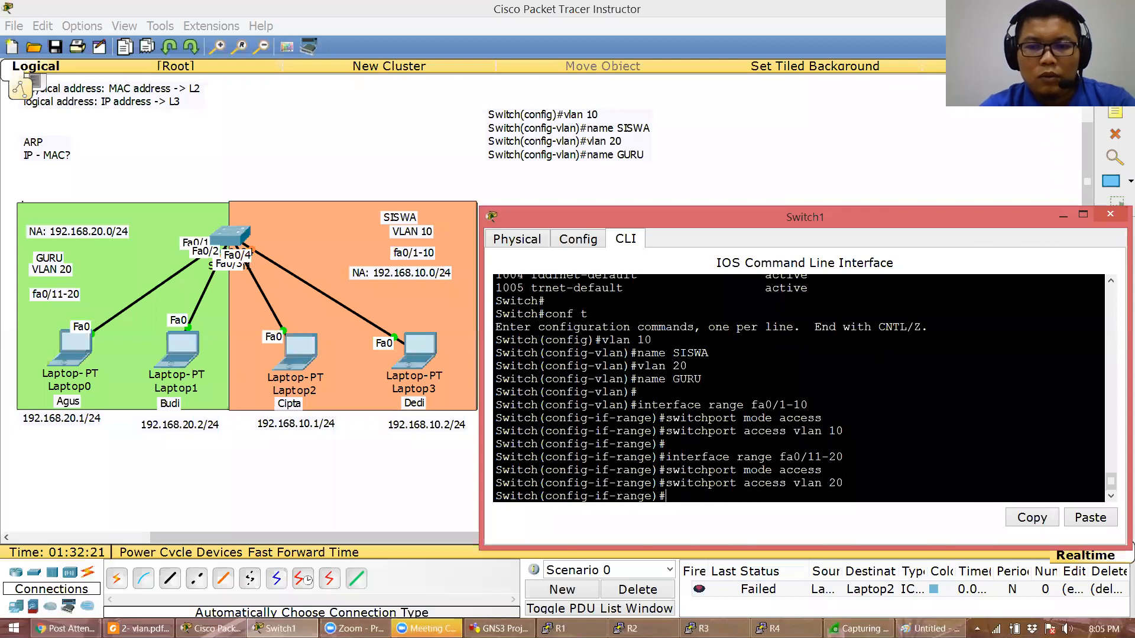
Copy the interface-range and switchport access commands from the Switch1 command line into a note below the VLAN creation note
{"action": "left_click_drag", "start_coordinate": [843, 470], "coordinate": [470, 396]}
{"action": "left_click", "coordinate": [1029, 520]}
{"action": "left_click", "coordinate": [1117, 119]}
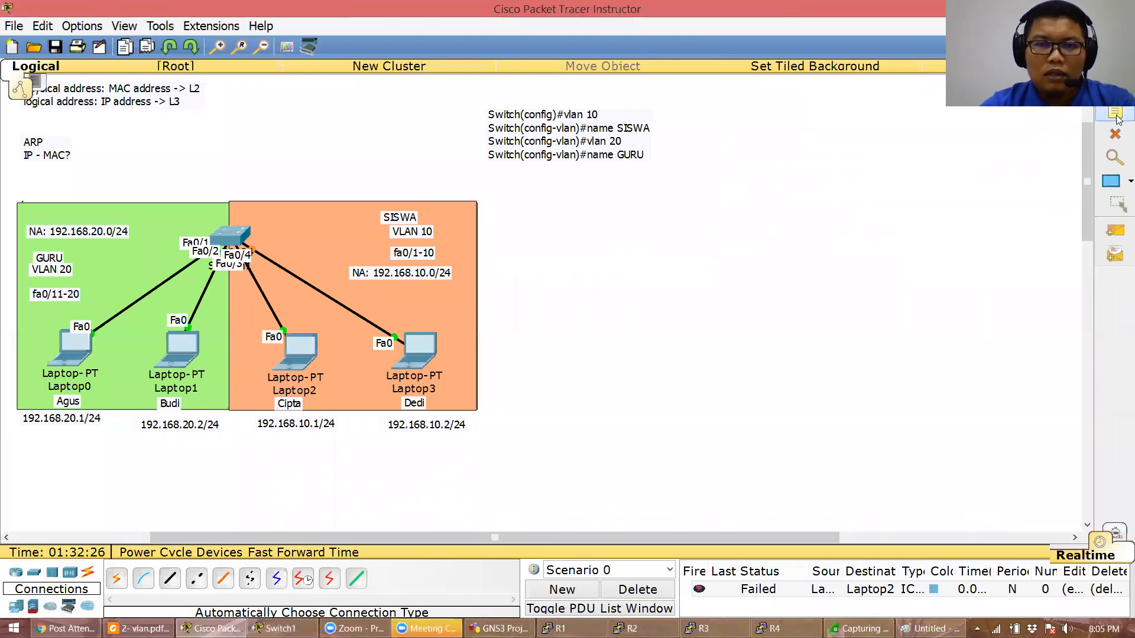
{"action": "left_click", "coordinate": [494, 198]}
{"action": "key", "text": "ctrl+v"}
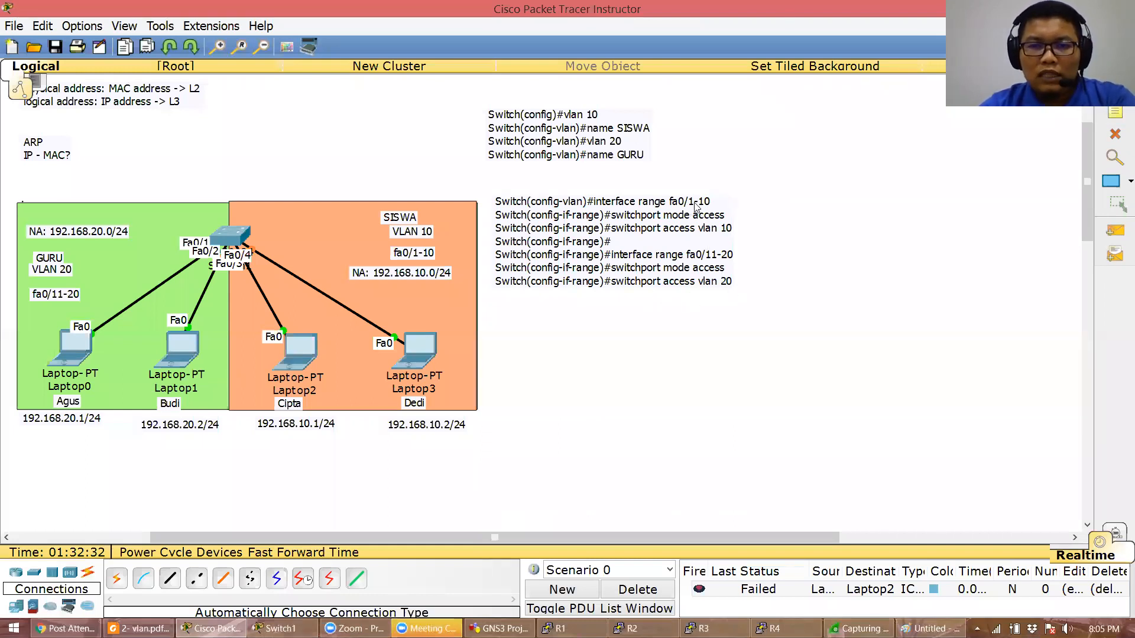
Delete all four cables connecting Switch1 to Laptop0, Laptop1, Laptop2 and Laptop3
{"action": "left_click", "coordinate": [1117, 186]}
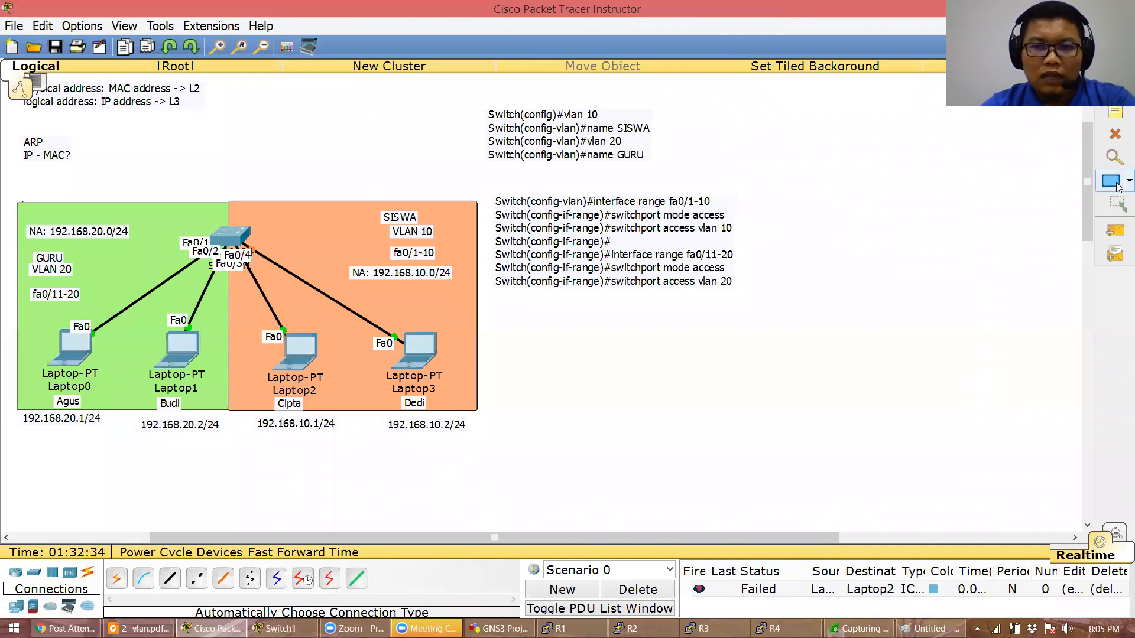
{"action": "left_click", "coordinate": [1116, 136]}
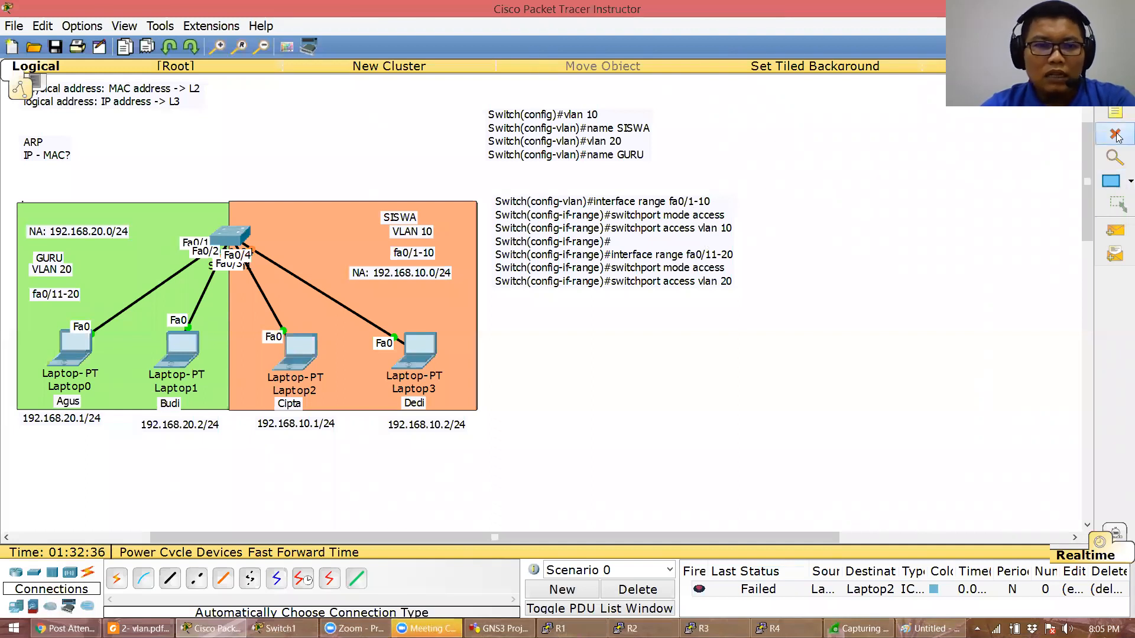
{"action": "left_click", "coordinate": [255, 284]}
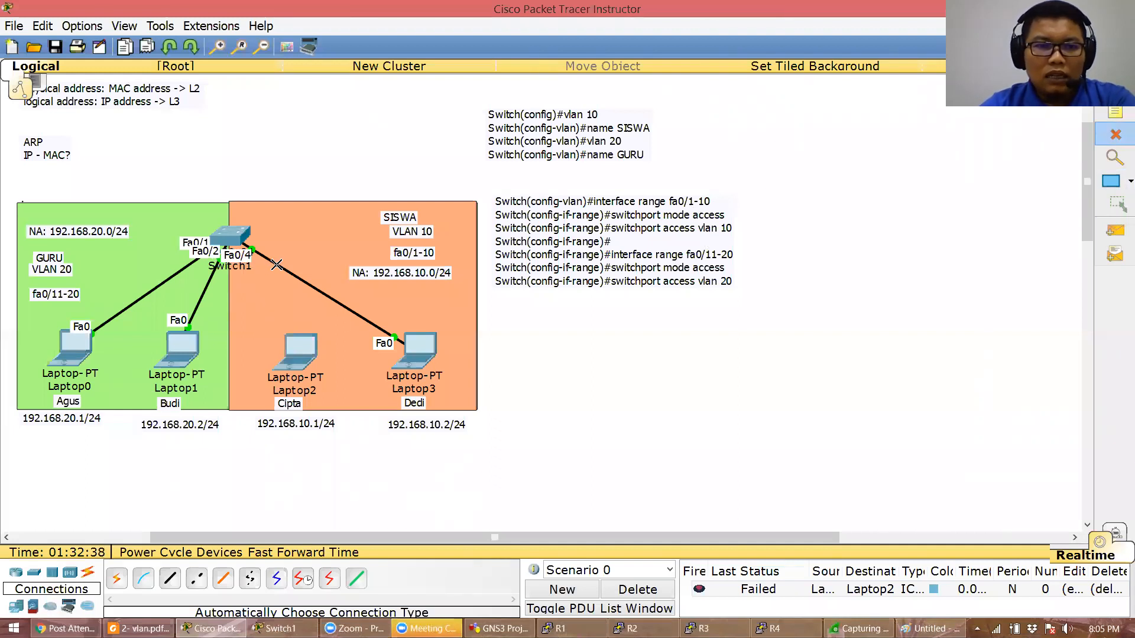
{"action": "left_click", "coordinate": [273, 265]}
{"action": "left_click", "coordinate": [211, 272]}
{"action": "left_click", "coordinate": [190, 265]}
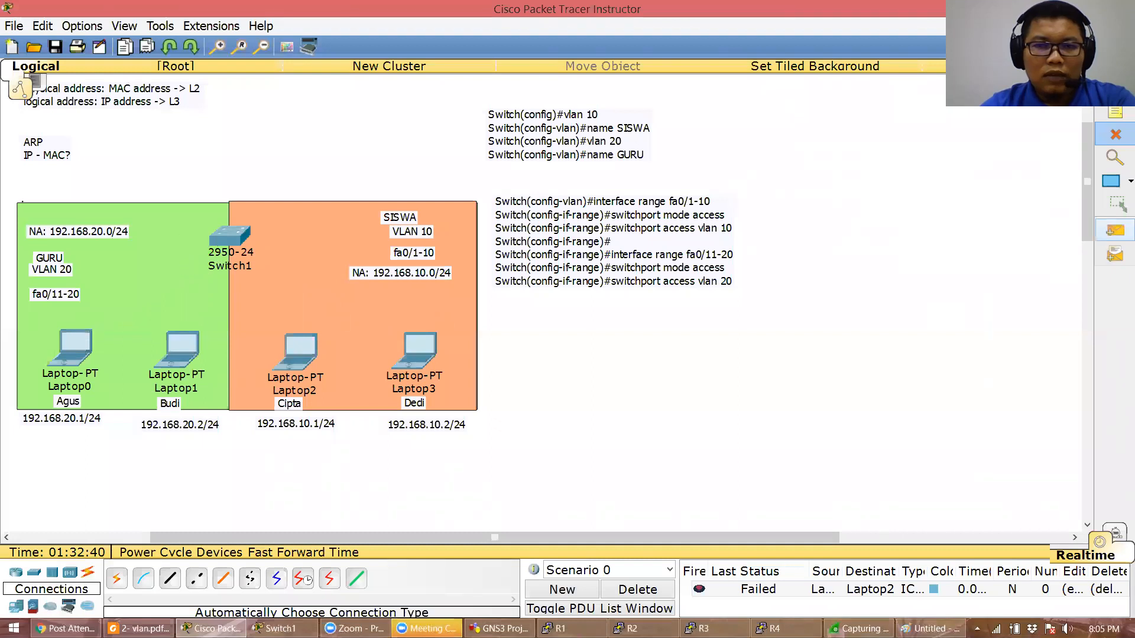
{"action": "key", "text": "Escape"}
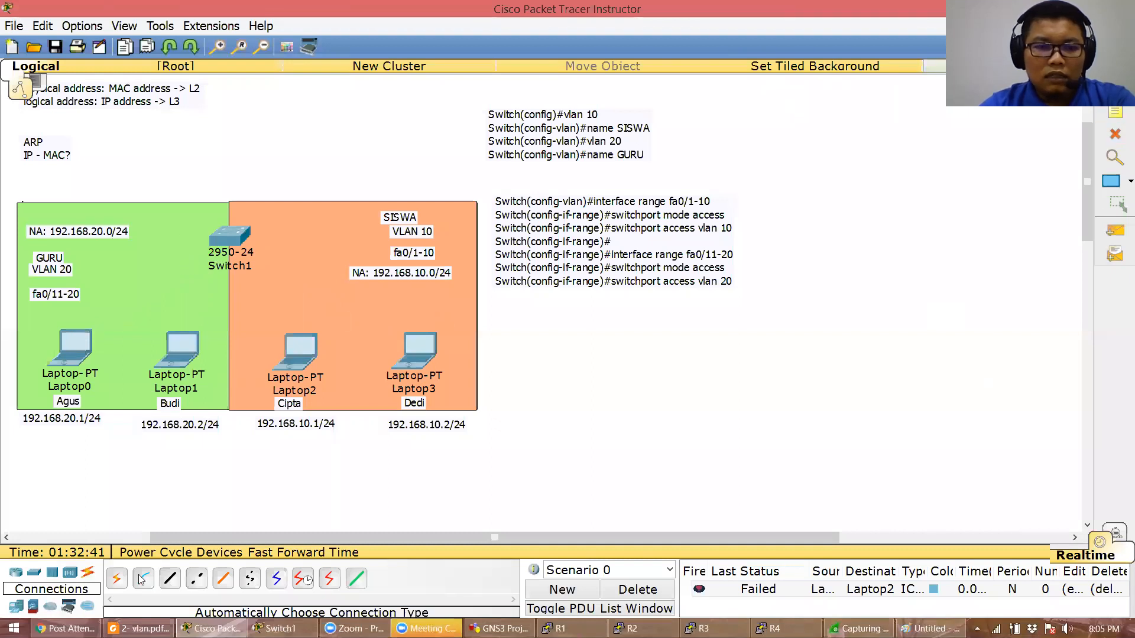
Connect Laptop2's FastEthernet0 to Switch1's FastEthernet0/1 with a copper straight-through cable
{"action": "left_click", "coordinate": [170, 579]}
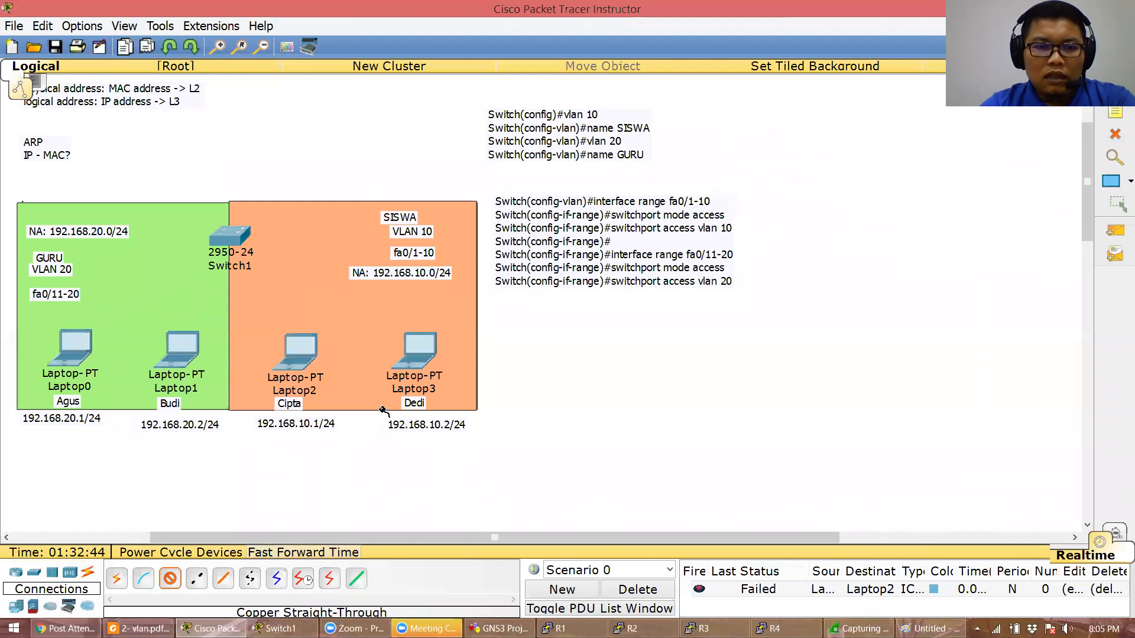
{"action": "left_click", "coordinate": [302, 351]}
{"action": "left_click", "coordinate": [319, 372]}
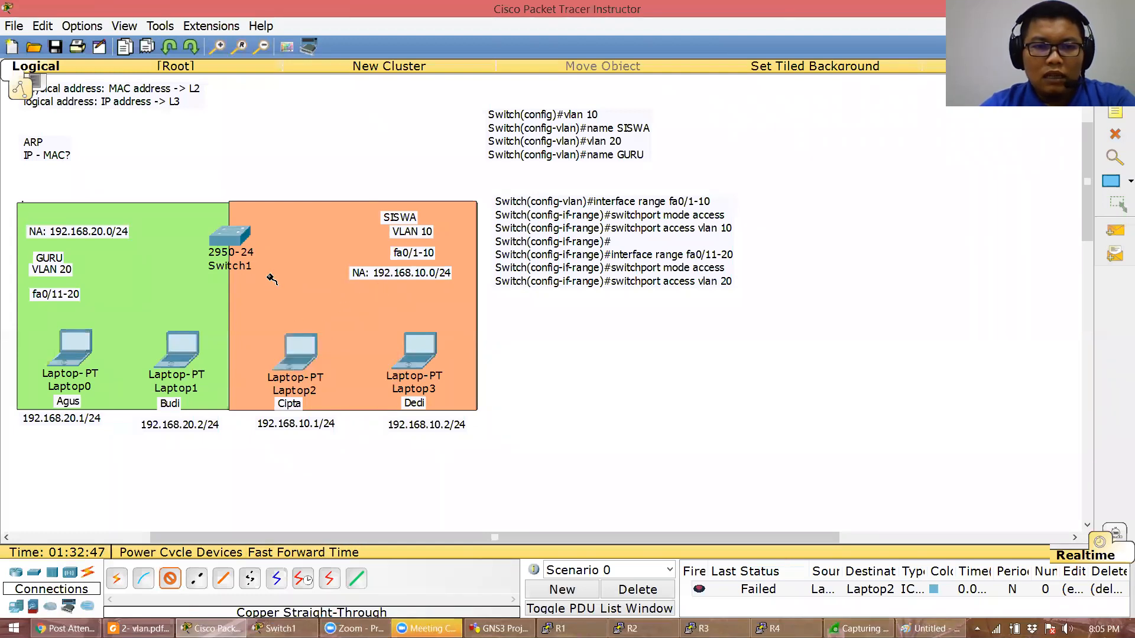
{"action": "left_click", "coordinate": [239, 244]}
{"action": "left_click", "coordinate": [266, 264]}
Connect Laptop3's FastEthernet0 to Switch1's FastEthernet0/2 with a copper straight-through cable
{"action": "left_click", "coordinate": [170, 578]}
{"action": "left_click", "coordinate": [421, 351]}
{"action": "left_click", "coordinate": [443, 370]}
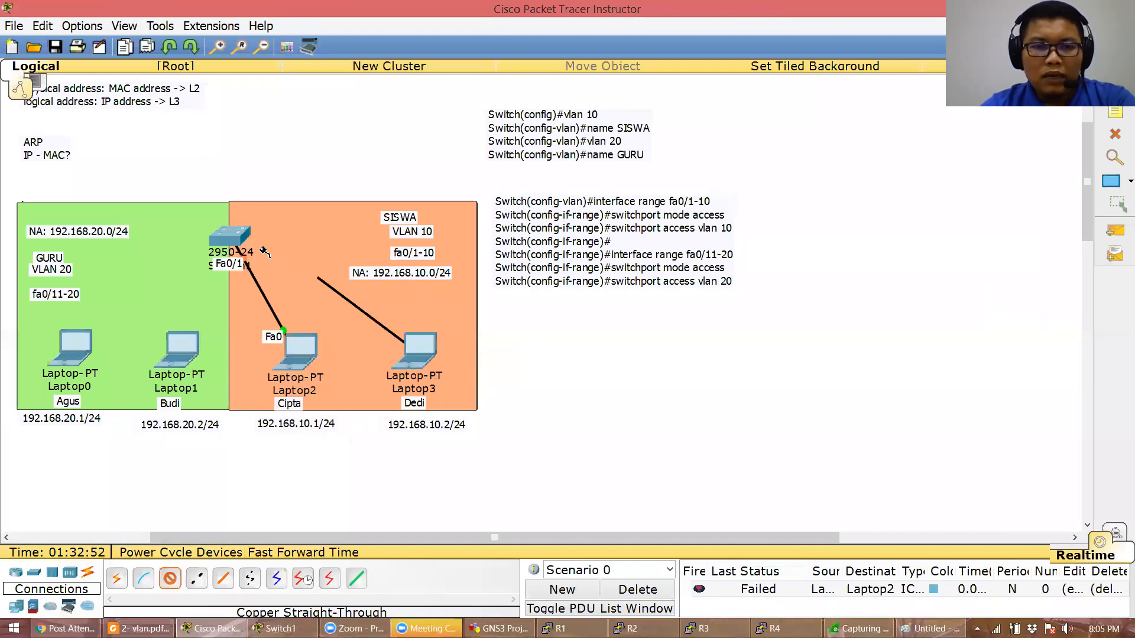
{"action": "left_click", "coordinate": [236, 240]}
{"action": "left_click", "coordinate": [266, 277]}
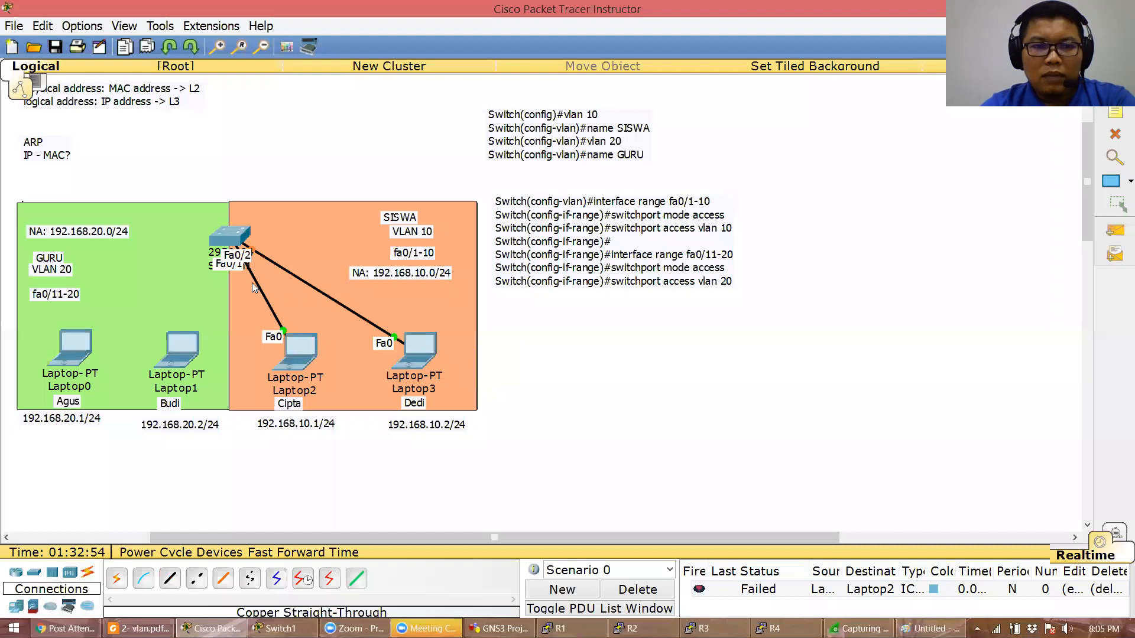
{"action": "left_click", "coordinate": [170, 578]}
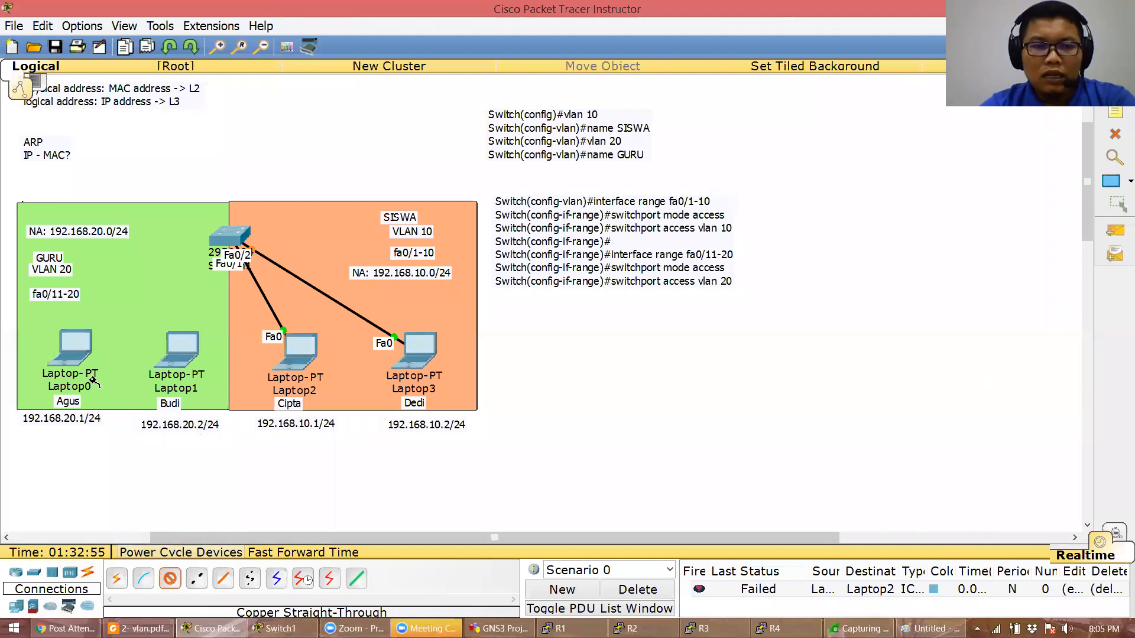
{"action": "left_click", "coordinate": [81, 346]}
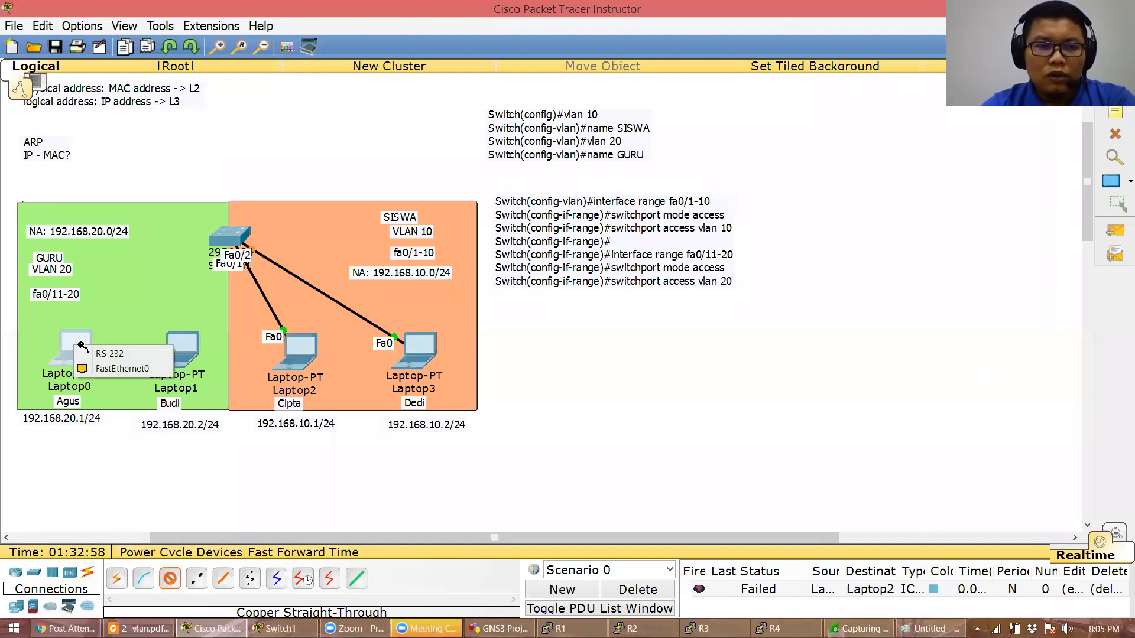
{"action": "left_click", "coordinate": [122, 368]}
{"action": "left_click", "coordinate": [254, 229]}
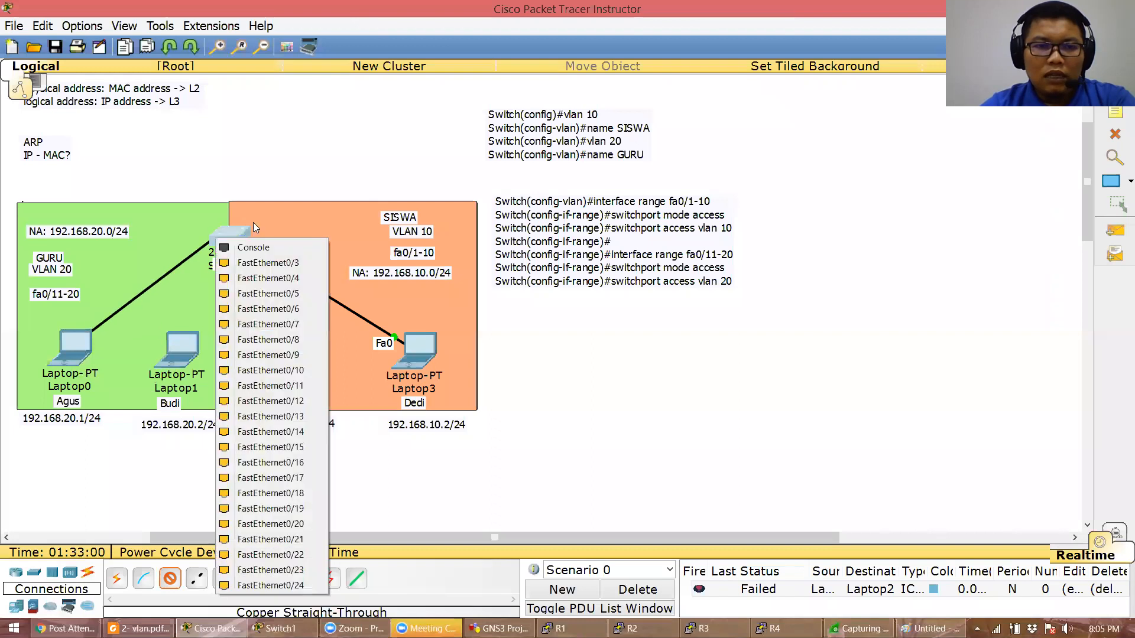
{"action": "left_click", "coordinate": [266, 400]}
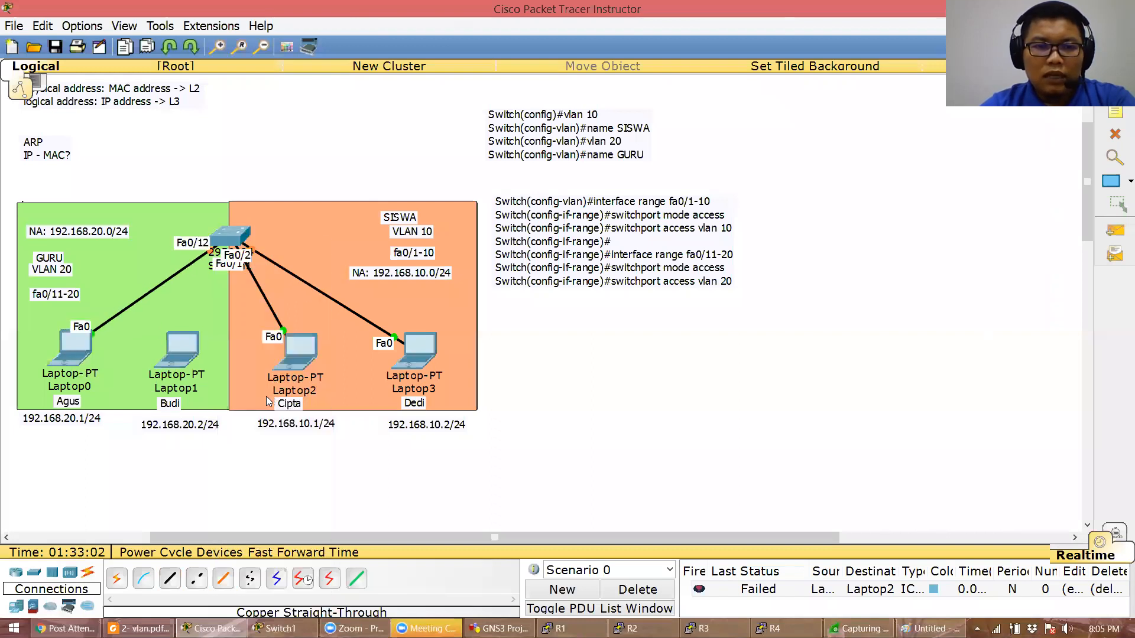
{"action": "key", "text": "ctrl+z"}
Connect Laptop0's FastEthernet0 to Switch1's FastEthernet0/11 with a copper straight-through cable
{"action": "left_click", "coordinate": [171, 578]}
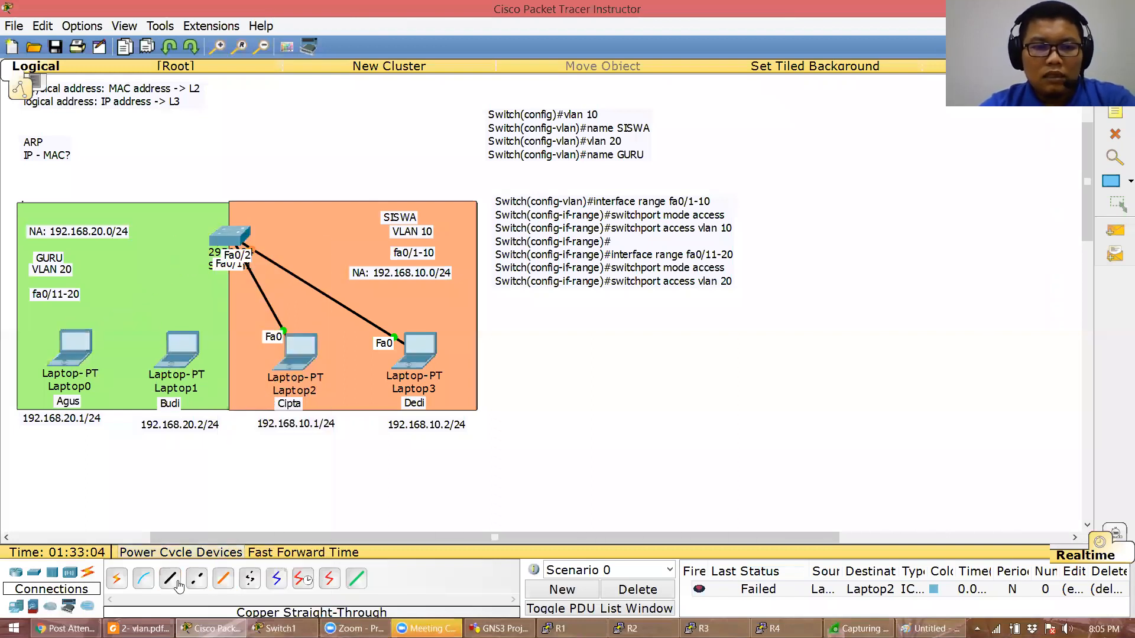
{"action": "left_click", "coordinate": [83, 349]}
{"action": "left_click", "coordinate": [89, 371]}
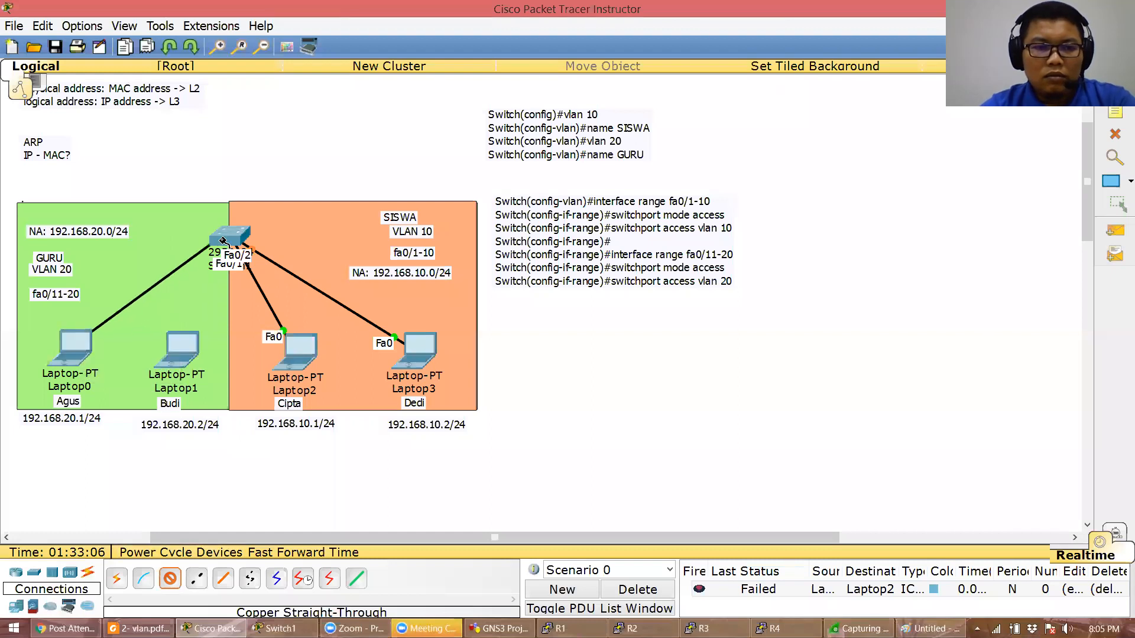
{"action": "left_click", "coordinate": [222, 239]}
{"action": "left_click", "coordinate": [289, 385]}
Connect Laptop1's FastEthernet0 to Switch1's FastEthernet0/12 with a copper straight-through cable
{"action": "left_click", "coordinate": [170, 578]}
{"action": "left_click", "coordinate": [172, 355]}
{"action": "left_click", "coordinate": [198, 378]}
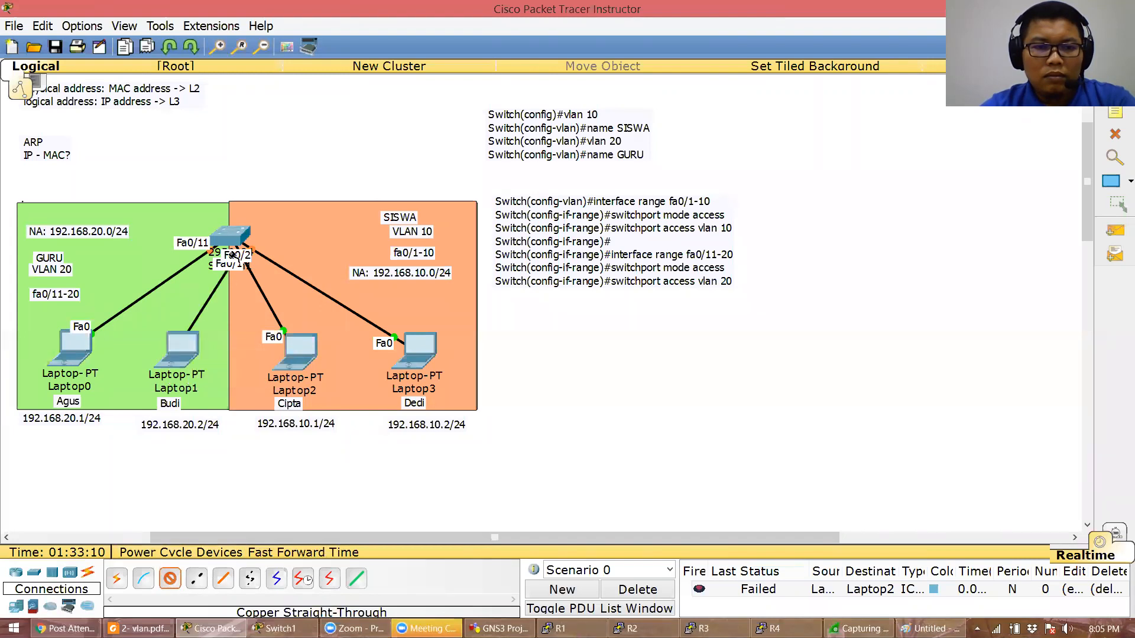
{"action": "left_click", "coordinate": [228, 239]}
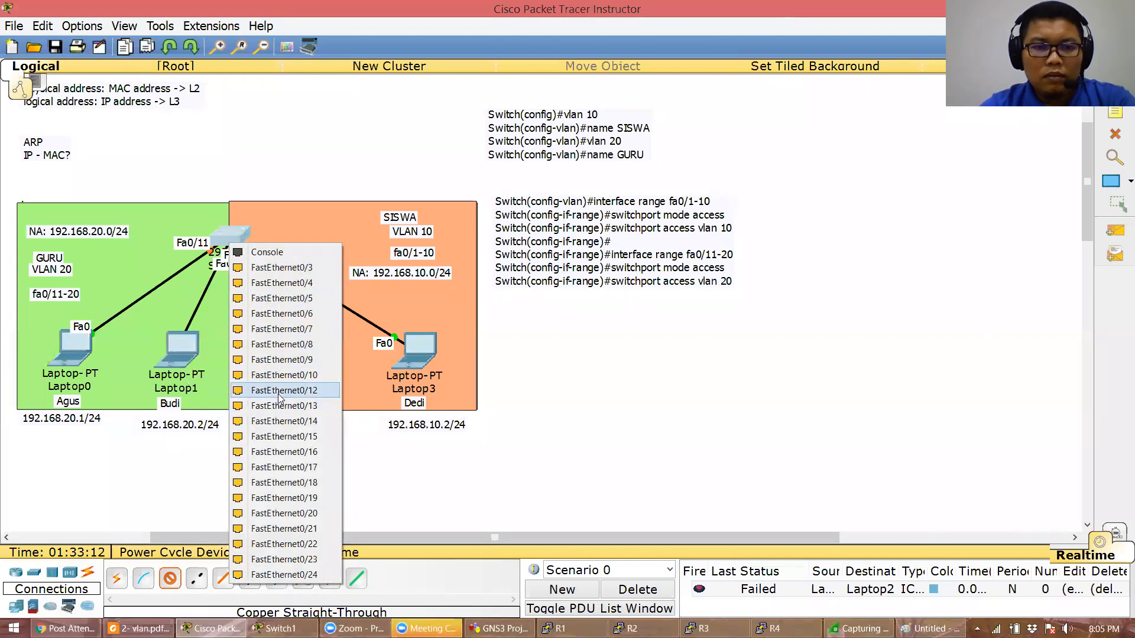
{"action": "left_click", "coordinate": [281, 390]}
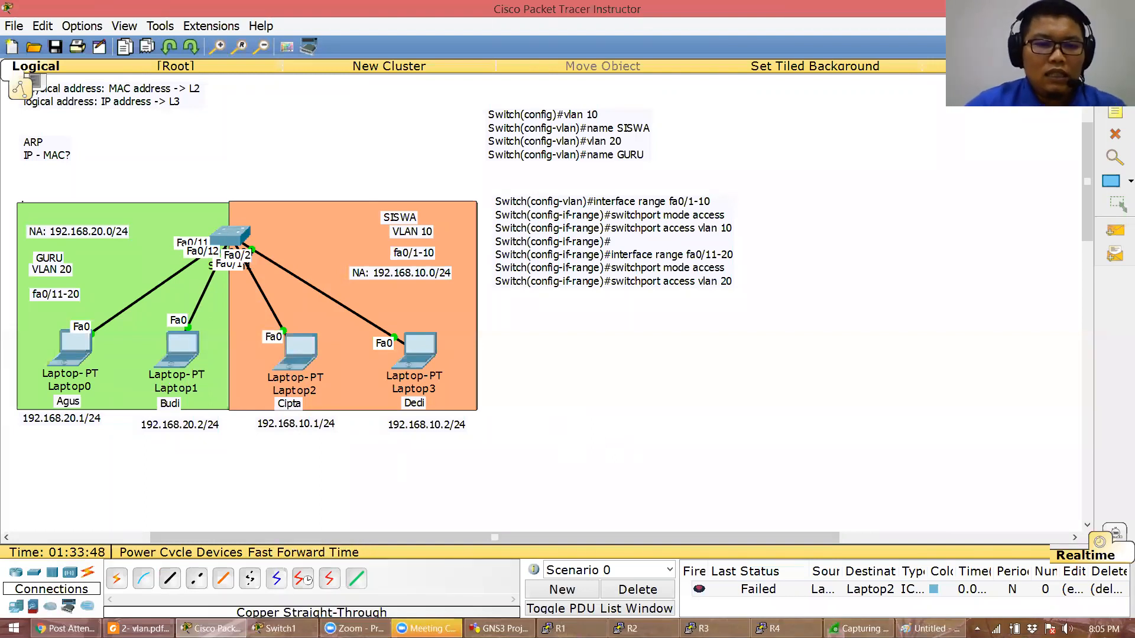
Run "do show vlan brief" in the Switch1 command line to check the VLAN port assignments
{"action": "left_click", "coordinate": [276, 628]}
{"action": "key", "text": "Return"}
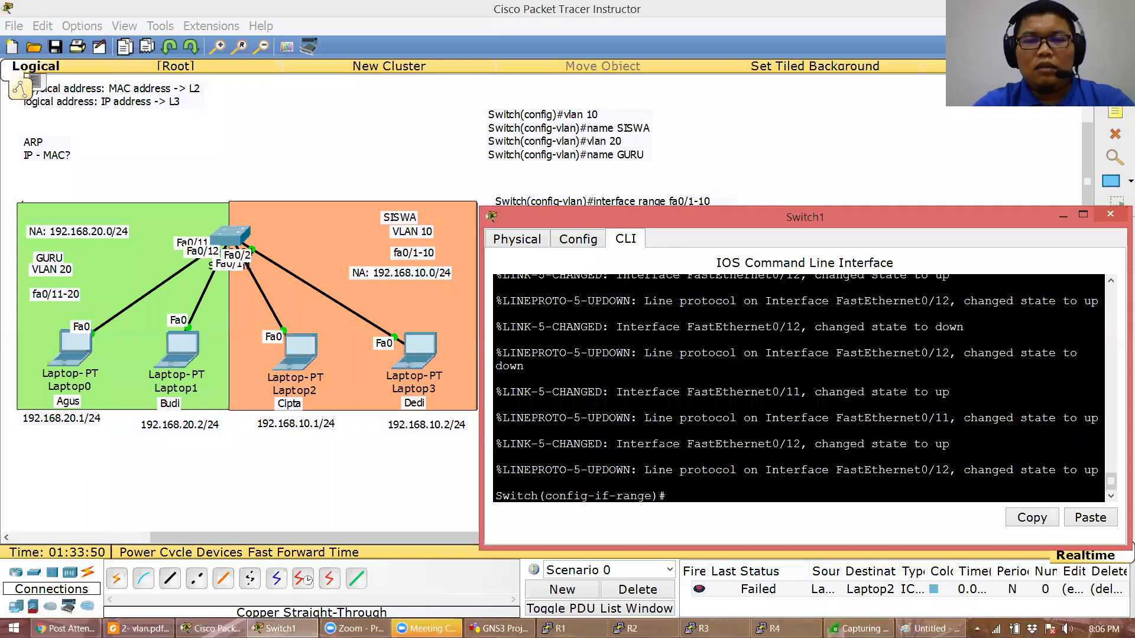
{"action": "type", "text": "do show vla"}
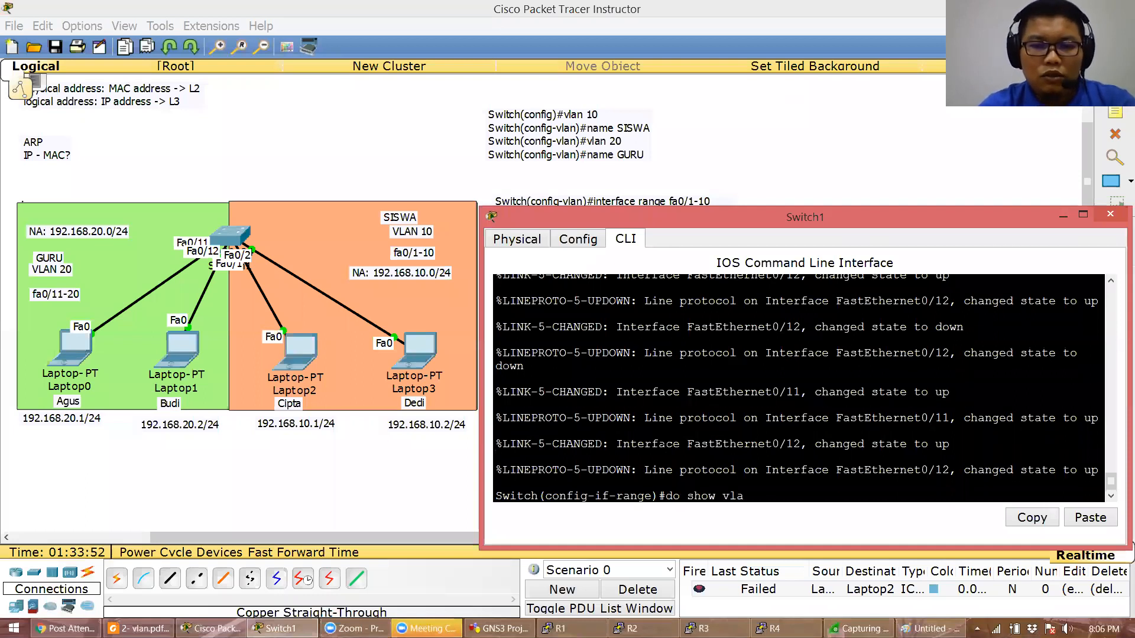
{"action": "type", "text": "n birerief"}
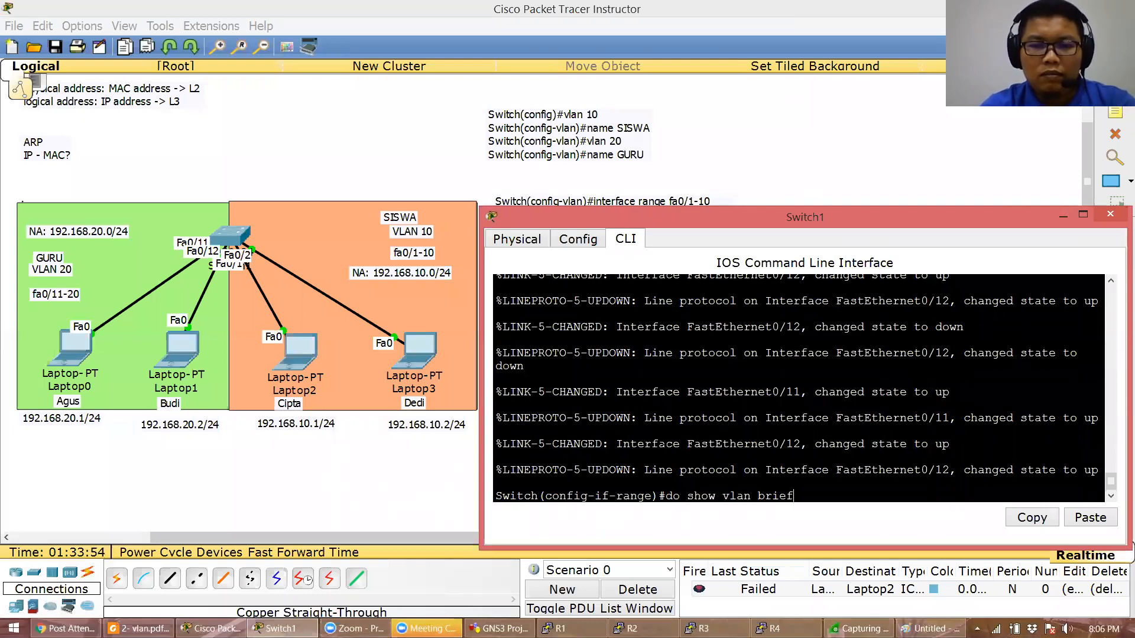
{"action": "key", "text": "Return"}
{"action": "left_click_drag", "start_coordinate": [827, 484], "coordinate": [496, 301]}
{"action": "left_click", "coordinate": [785, 366]}
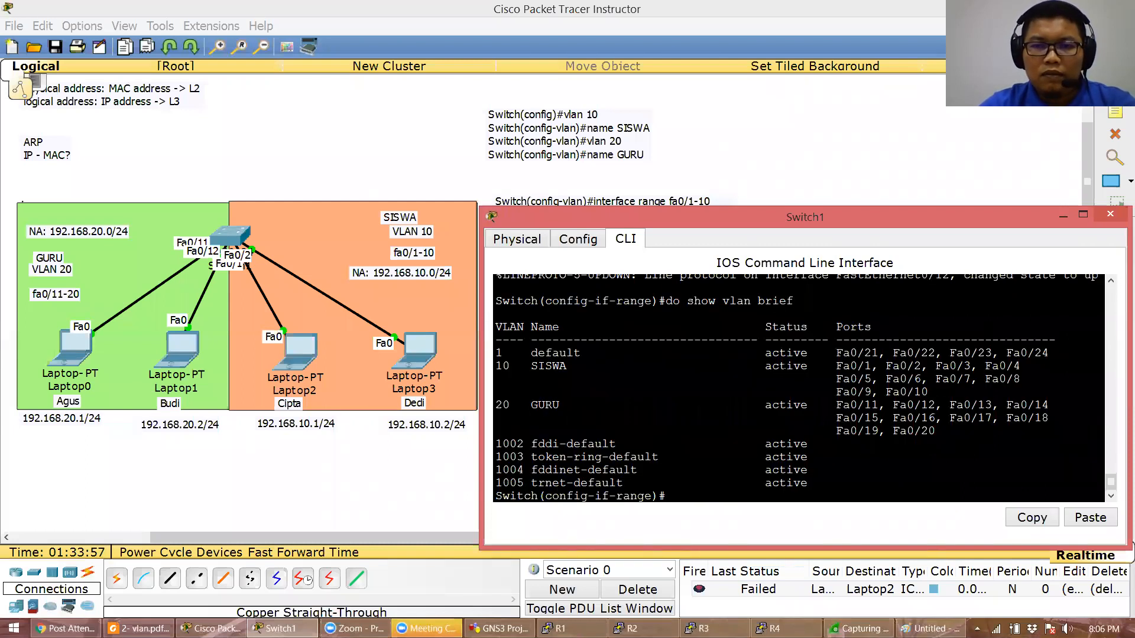
Copy the "do show vlan brief" command line from Switch1 into a new note below the interface-range note
{"action": "triple_click", "coordinate": [741, 301]}
{"action": "left_click", "coordinate": [1021, 517]}
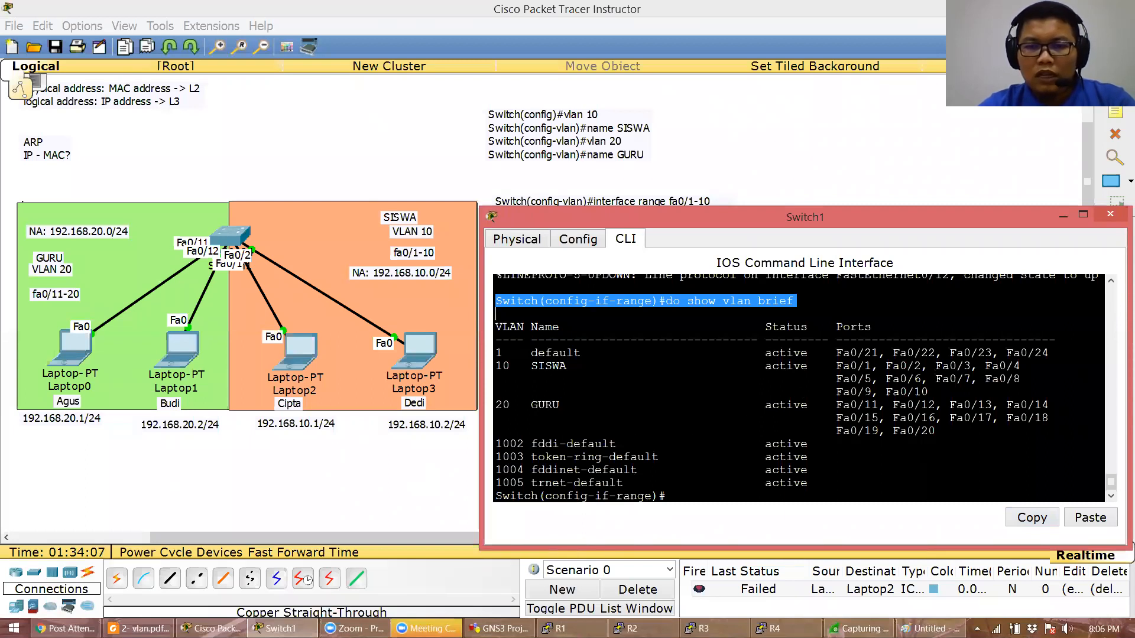
{"action": "left_click_drag", "start_coordinate": [835, 445], "coordinate": [496, 379]}
{"action": "left_click_drag", "start_coordinate": [793, 302], "coordinate": [495, 302]}
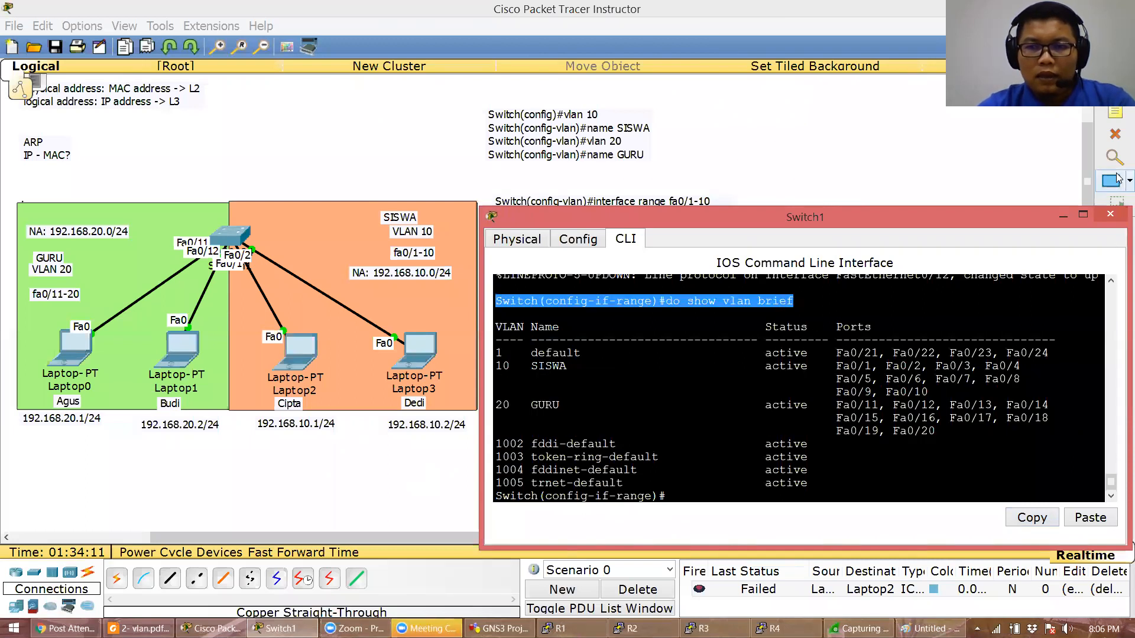
{"action": "left_click", "coordinate": [1116, 116]}
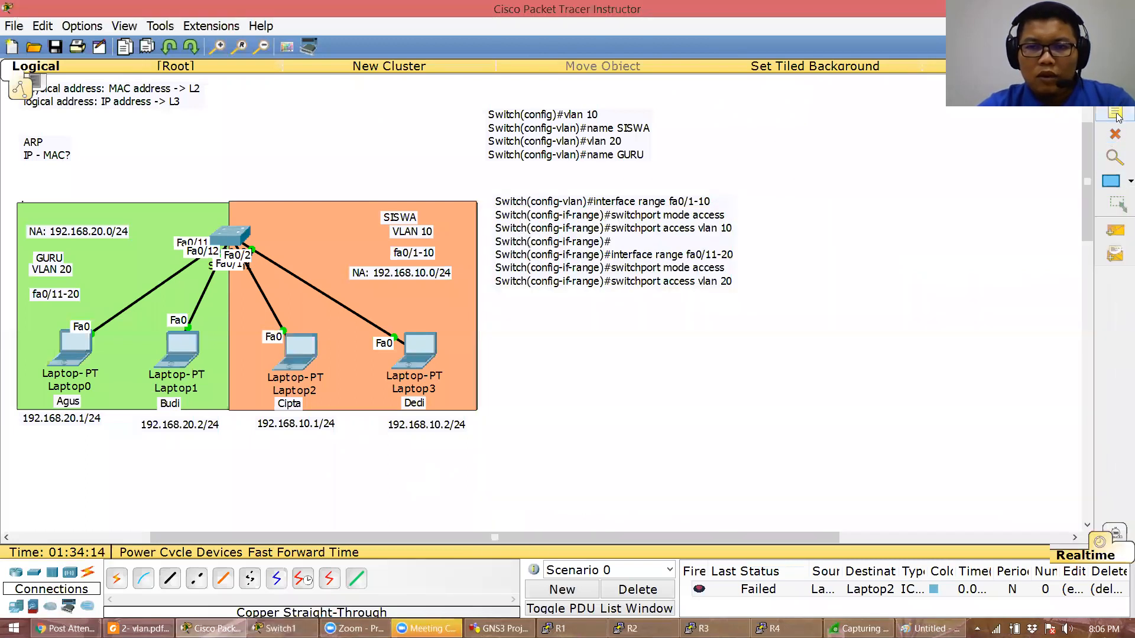
{"action": "left_click", "coordinate": [502, 316]}
{"action": "key", "text": "ctrl+v"}
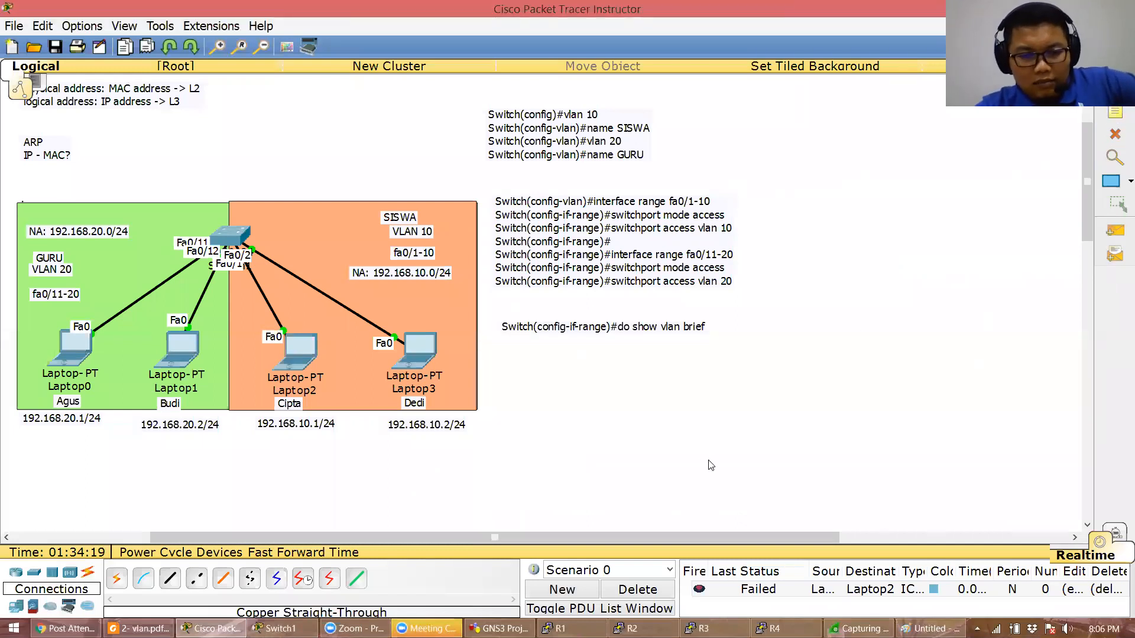
Switch to 2- vlan.pdf in Foxit Reader and review the slides from Access ports on page 9 to Trunk links on page 11
{"action": "left_click", "coordinate": [145, 628]}
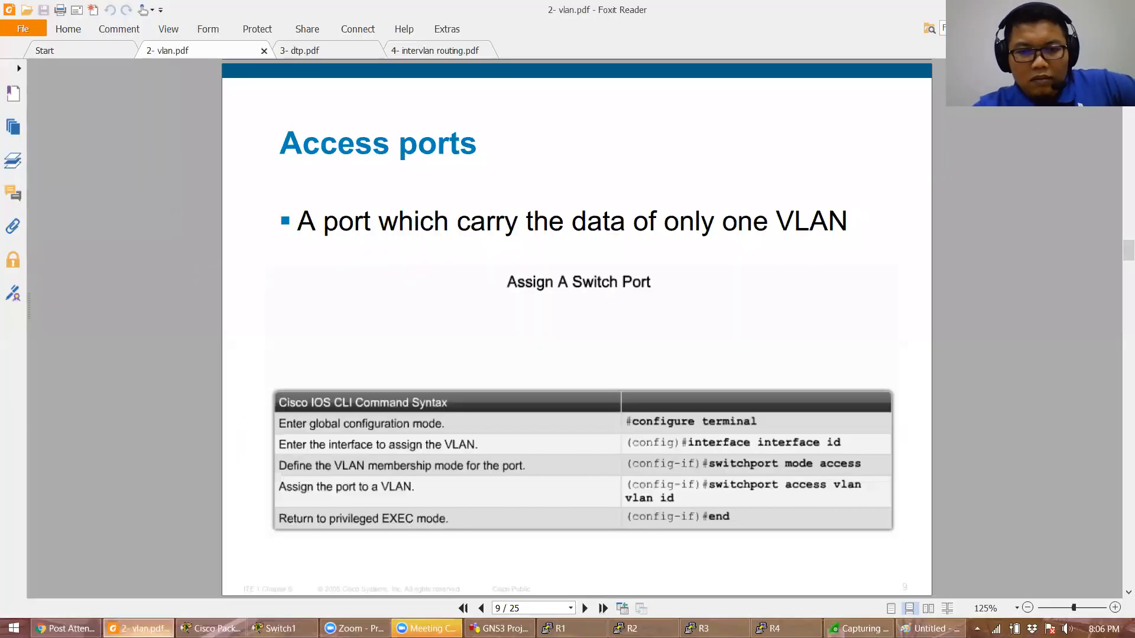
{"action": "key", "text": "alt+Tab"}
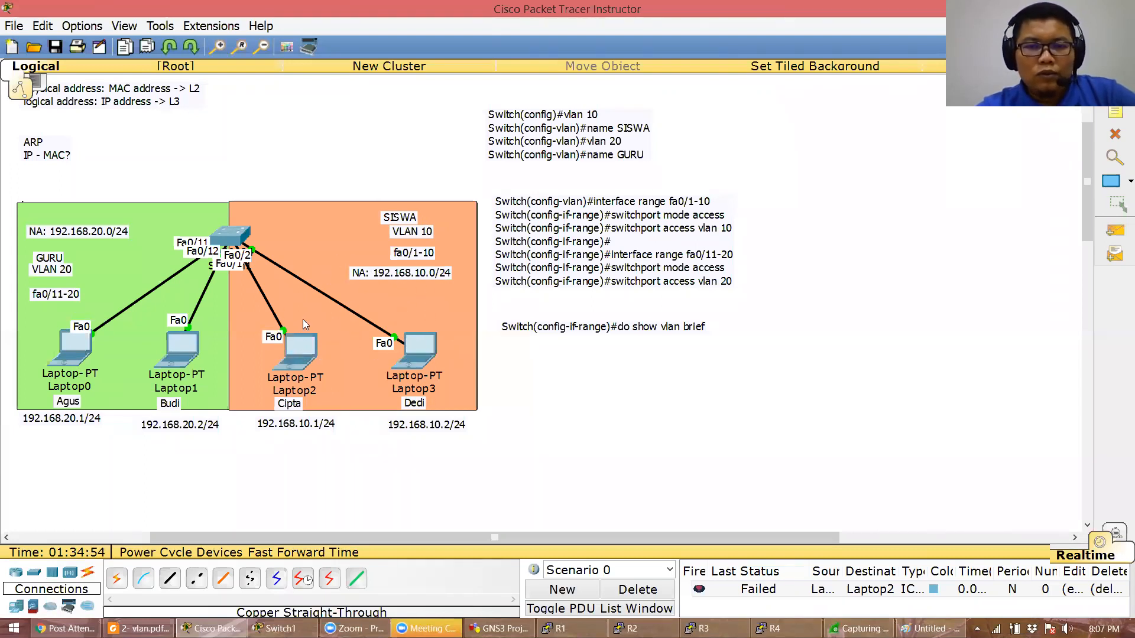
{"action": "left_click", "coordinate": [139, 628]}
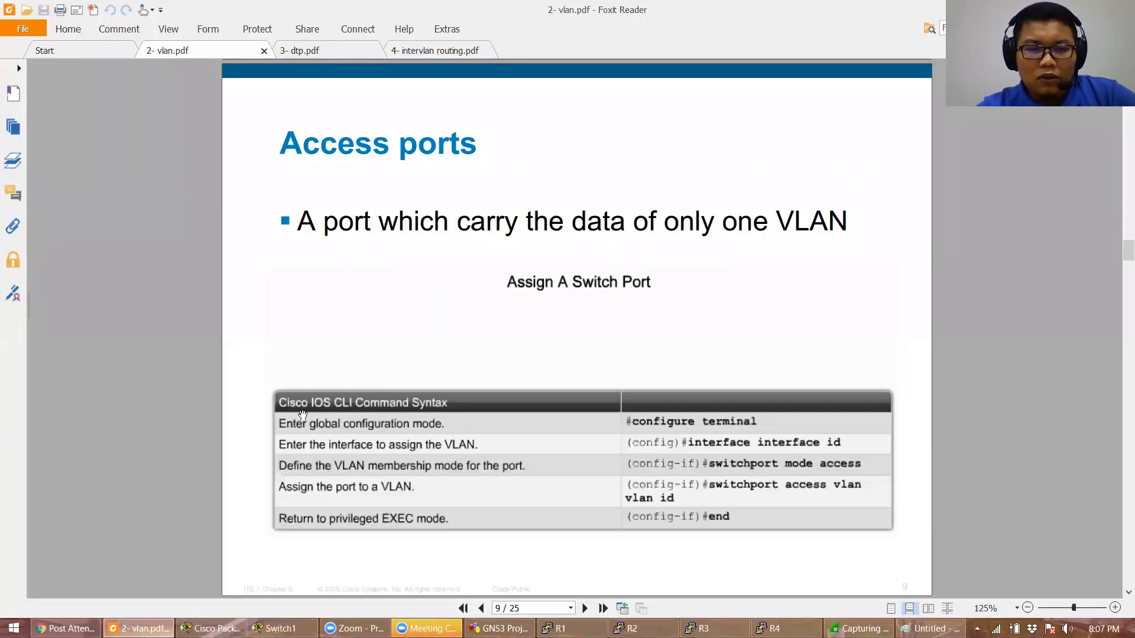
{"action": "scroll", "coordinate": [302, 415], "scroll_direction": "down", "scroll_amount": 3}
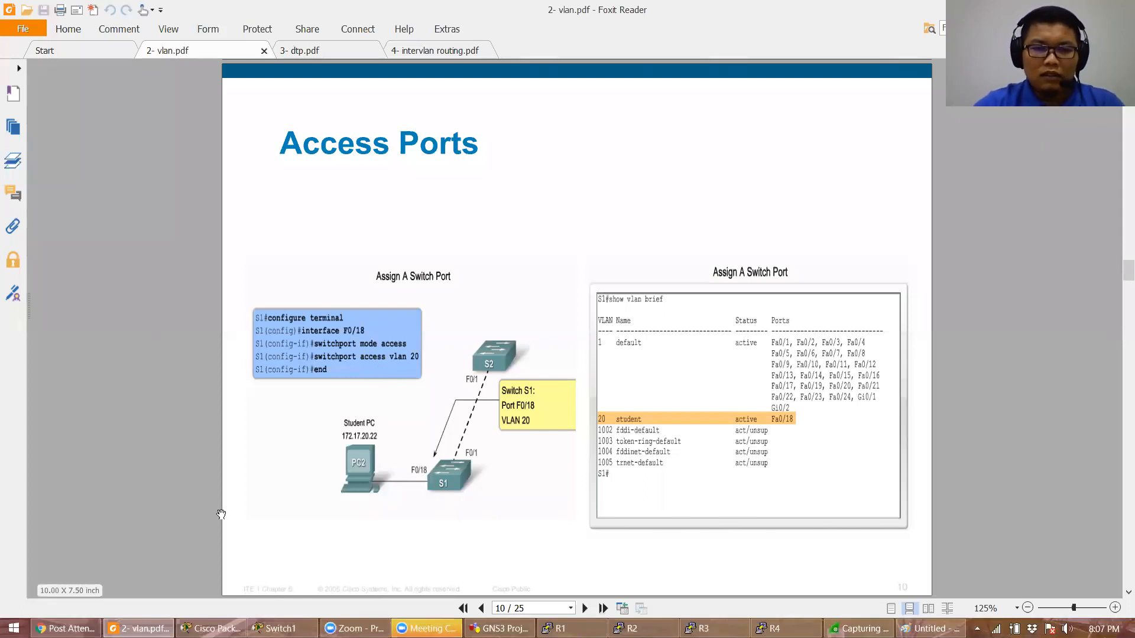
{"action": "scroll", "coordinate": [255, 528], "scroll_direction": "down", "scroll_amount": 1}
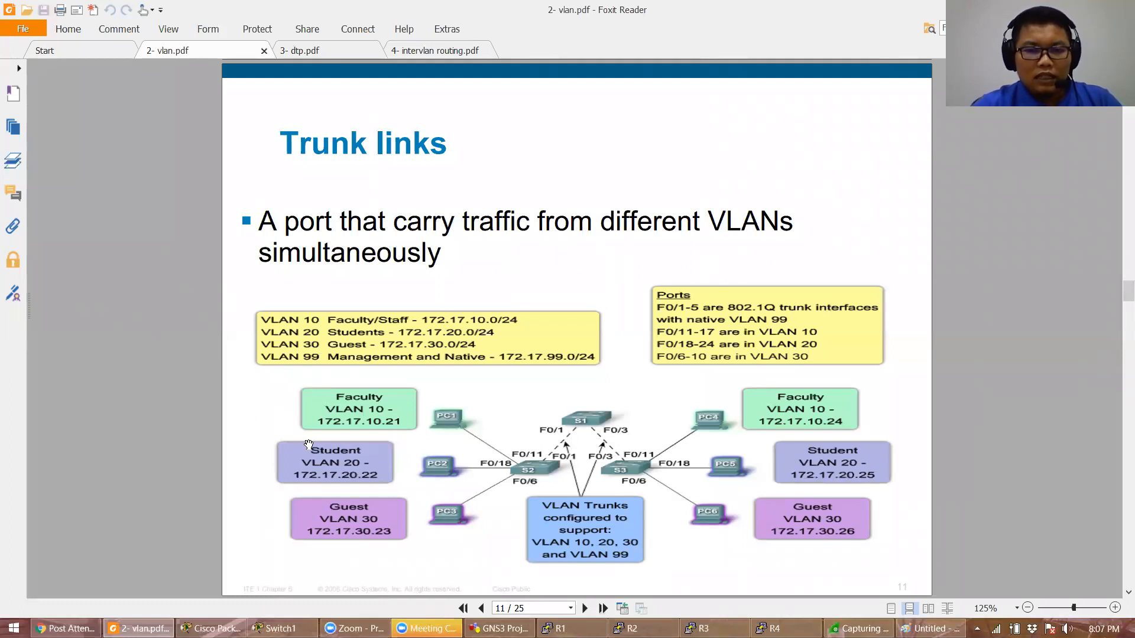
Switch back to Cisco Packet Tracer and move the ARP note and the physical/logical address note slightly lower above the topology
{"action": "left_click", "coordinate": [211, 628]}
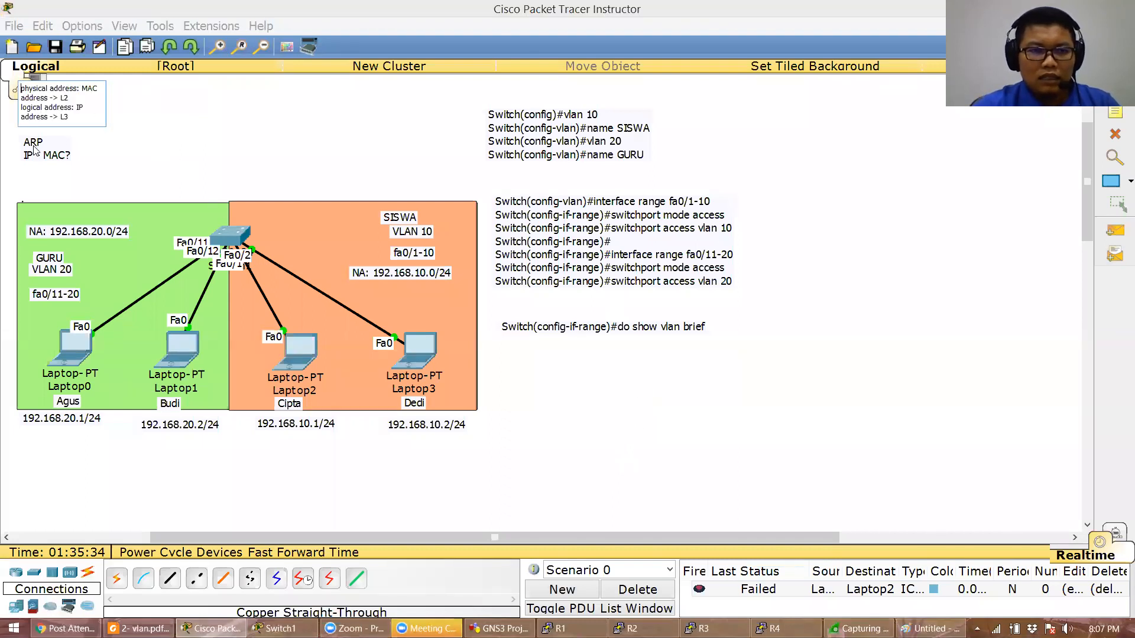
{"action": "left_click_drag", "start_coordinate": [34, 148], "coordinate": [33, 165]}
{"action": "left_click_drag", "start_coordinate": [59, 101], "coordinate": [51, 126]}
Add a 2950-24 switch in the empty workspace directly above Switch1 and adjust its position
{"action": "left_click", "coordinate": [33, 573]}
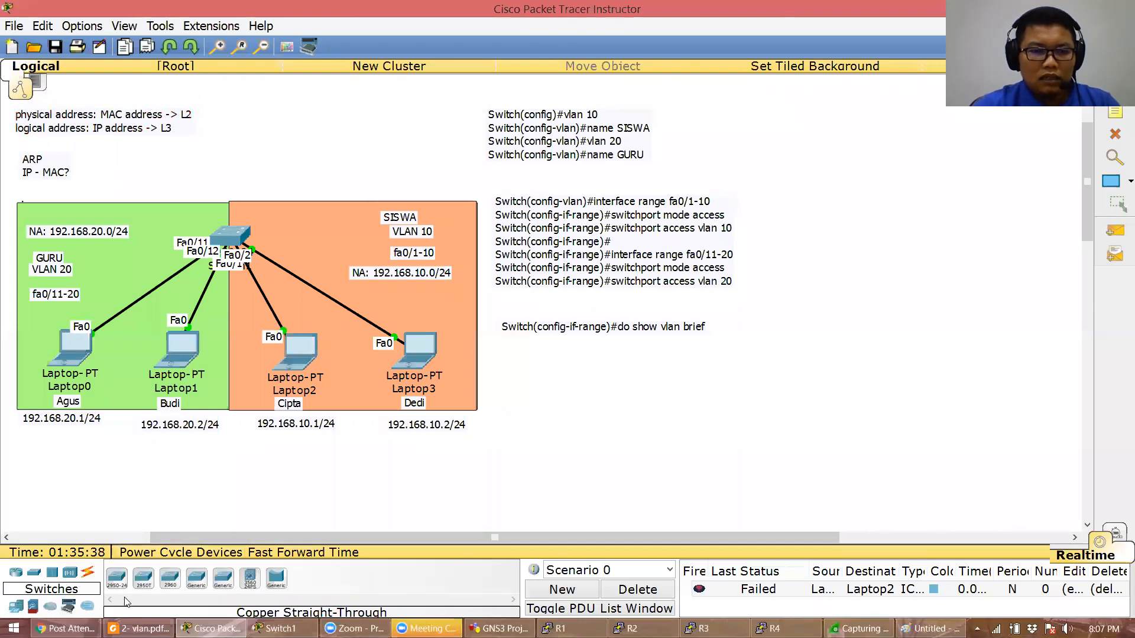
{"action": "left_click", "coordinate": [122, 587]}
{"action": "left_click", "coordinate": [233, 167]}
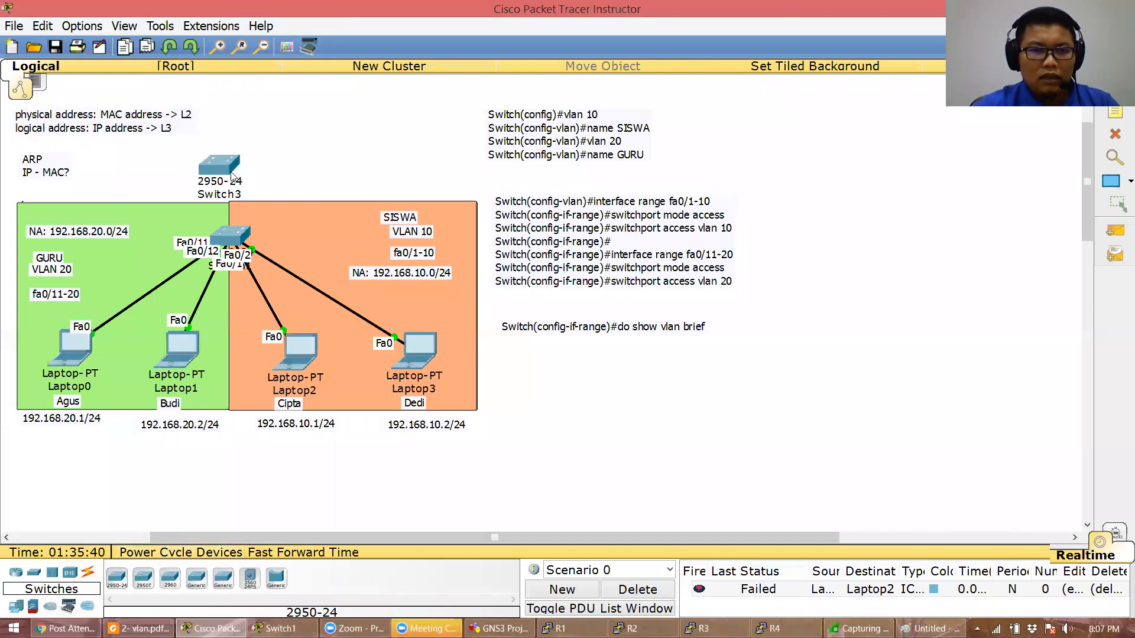
{"action": "left_click_drag", "start_coordinate": [242, 175], "coordinate": [243, 165]}
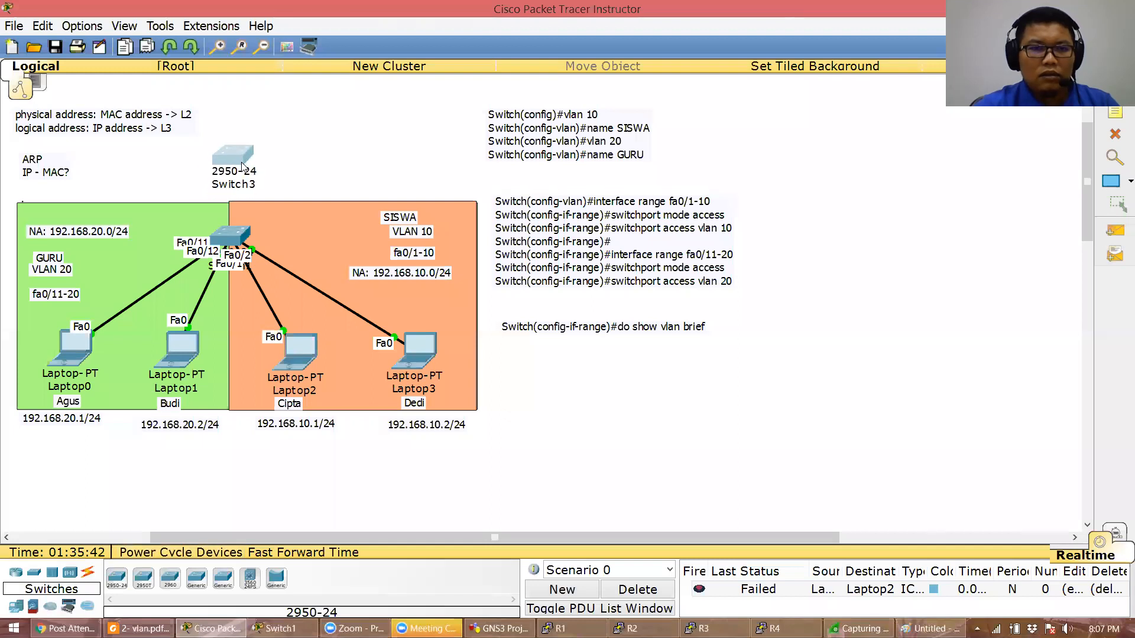
Add two Laptop-PT devices stacked one above the other beside Switch3, above the orange SISWA area
{"action": "left_click", "coordinate": [18, 607]}
{"action": "left_click", "coordinate": [143, 578]}
{"action": "left_click", "coordinate": [400, 98]}
{"action": "left_click_drag", "start_coordinate": [401, 98], "coordinate": [365, 102]}
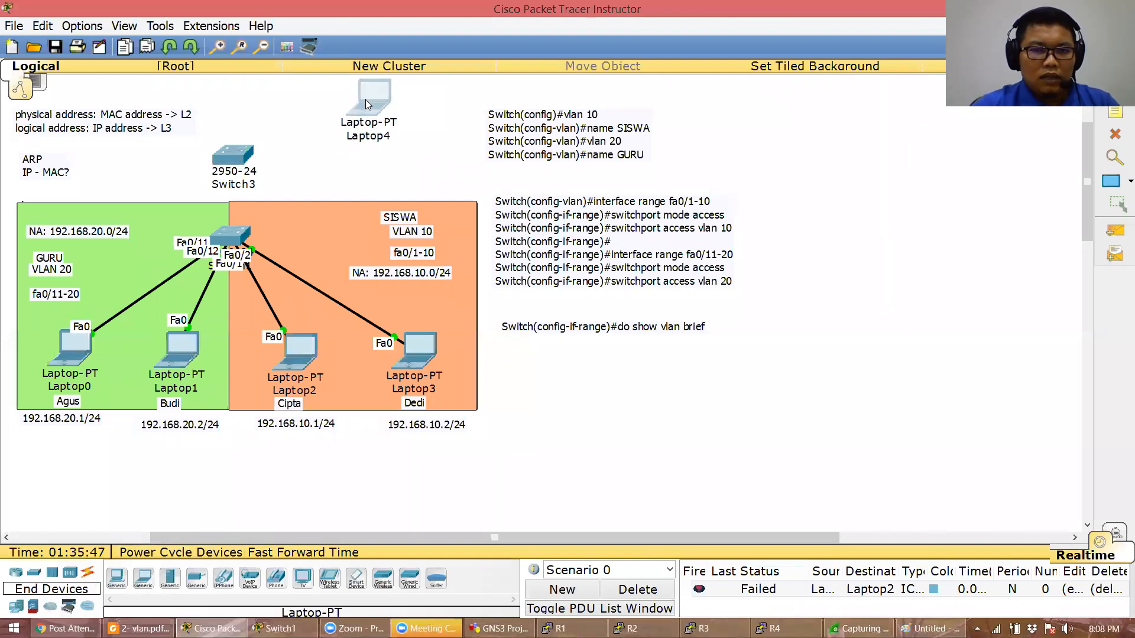
{"action": "left_click", "coordinate": [367, 170]}
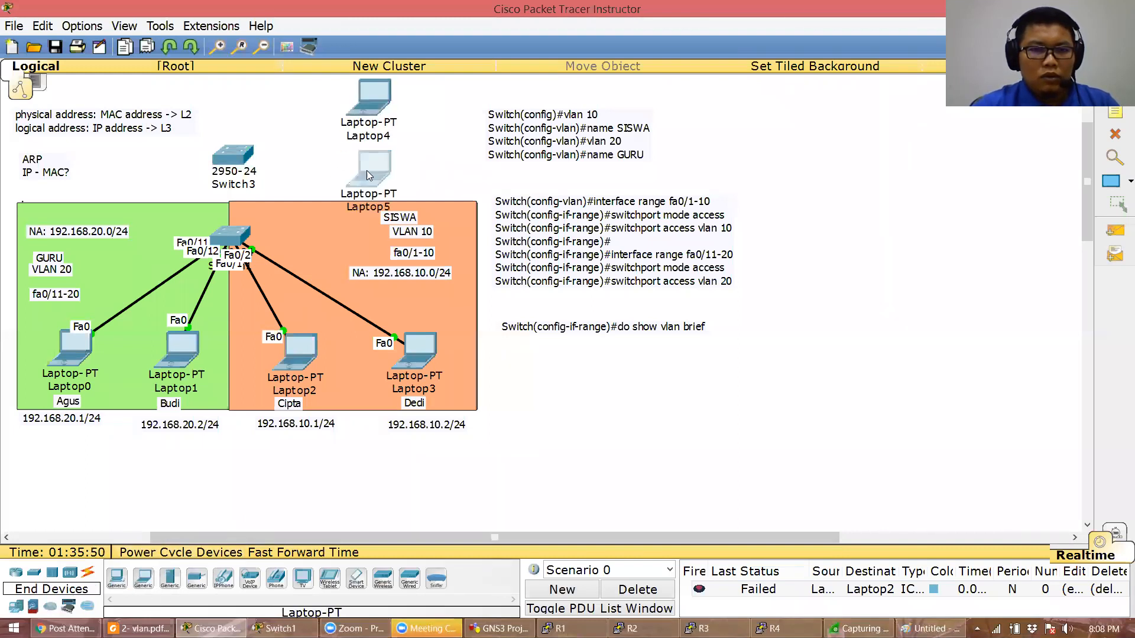
{"action": "left_click_drag", "start_coordinate": [382, 169], "coordinate": [377, 159]}
{"action": "left_click", "coordinate": [377, 96]}
{"action": "left_click_drag", "start_coordinate": [377, 95], "coordinate": [370, 96]}
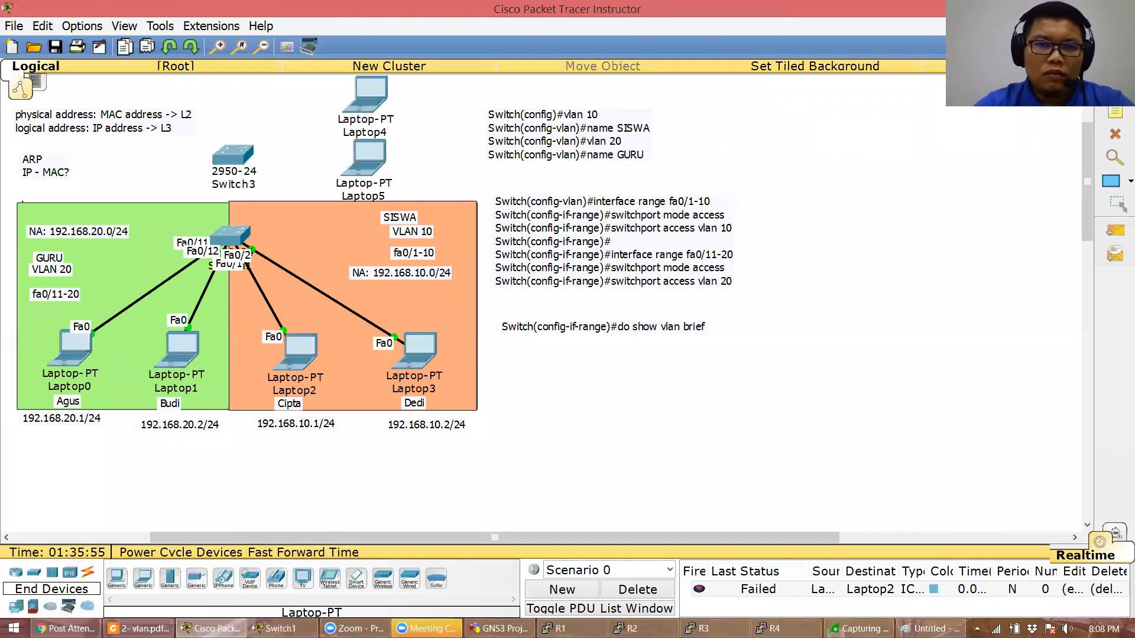
Label the upper new laptop "VLAN 10" and the lower one "VLAN 20" with notes beside them
{"action": "left_click", "coordinate": [1114, 112]}
{"action": "left_click", "coordinate": [403, 93]}
{"action": "type", "text": "VLAN 10"}
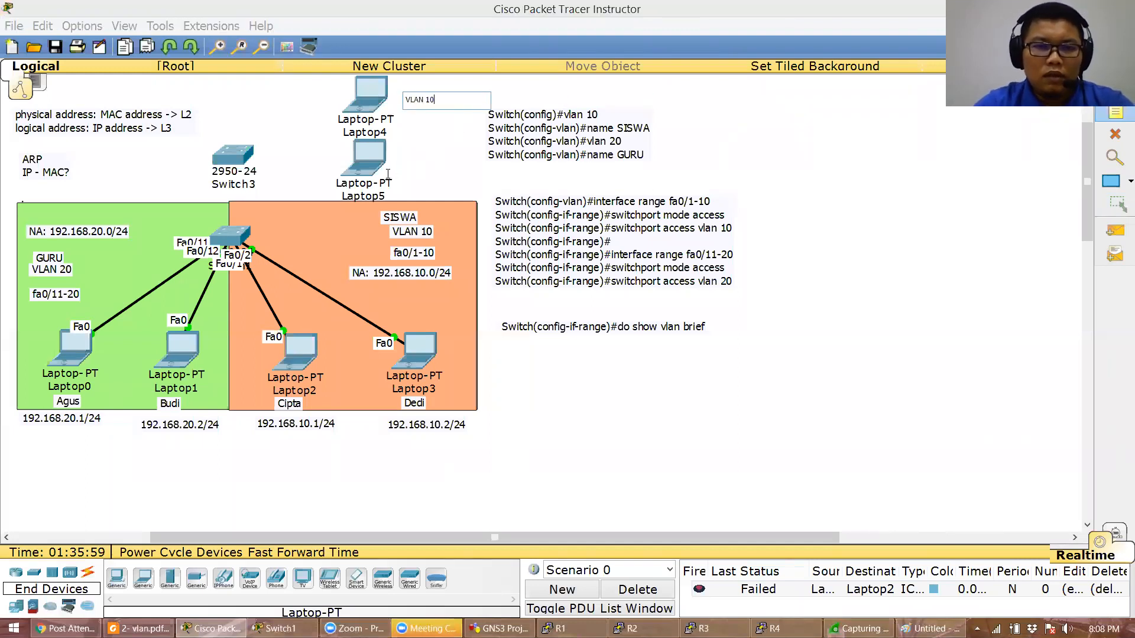
{"action": "left_click", "coordinate": [399, 164]}
{"action": "left_click", "coordinate": [399, 165]}
{"action": "type", "text": "VLAN 20"}
{"action": "left_click", "coordinate": [1114, 70]}
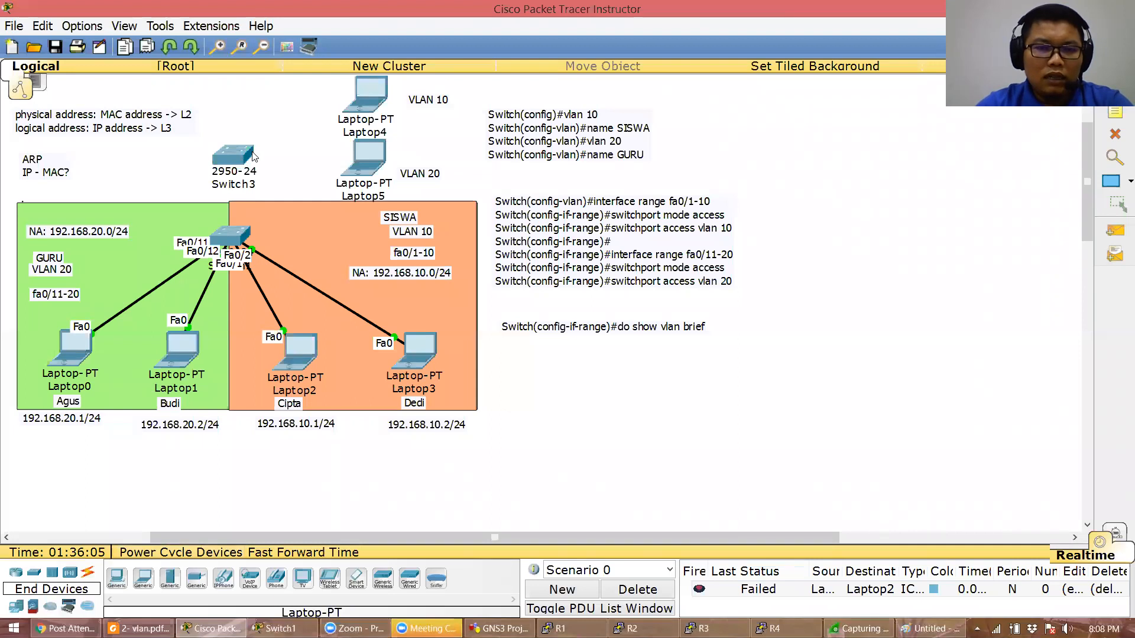
Open Switch3's command-line interface and widen its window
{"action": "left_click", "coordinate": [225, 156]}
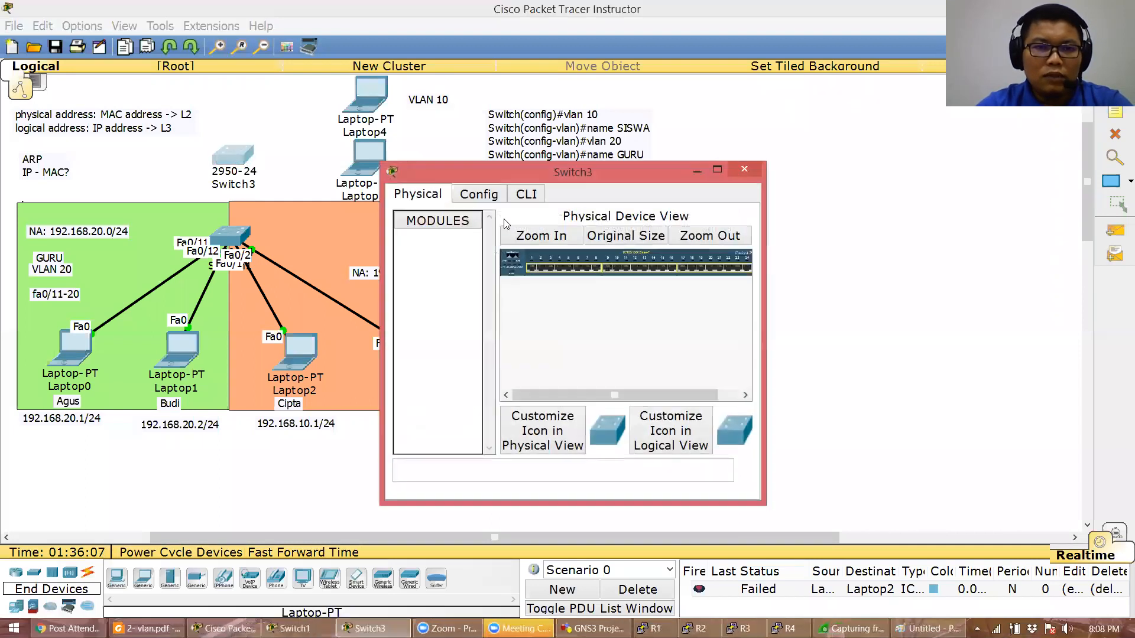
{"action": "left_click", "coordinate": [525, 197]}
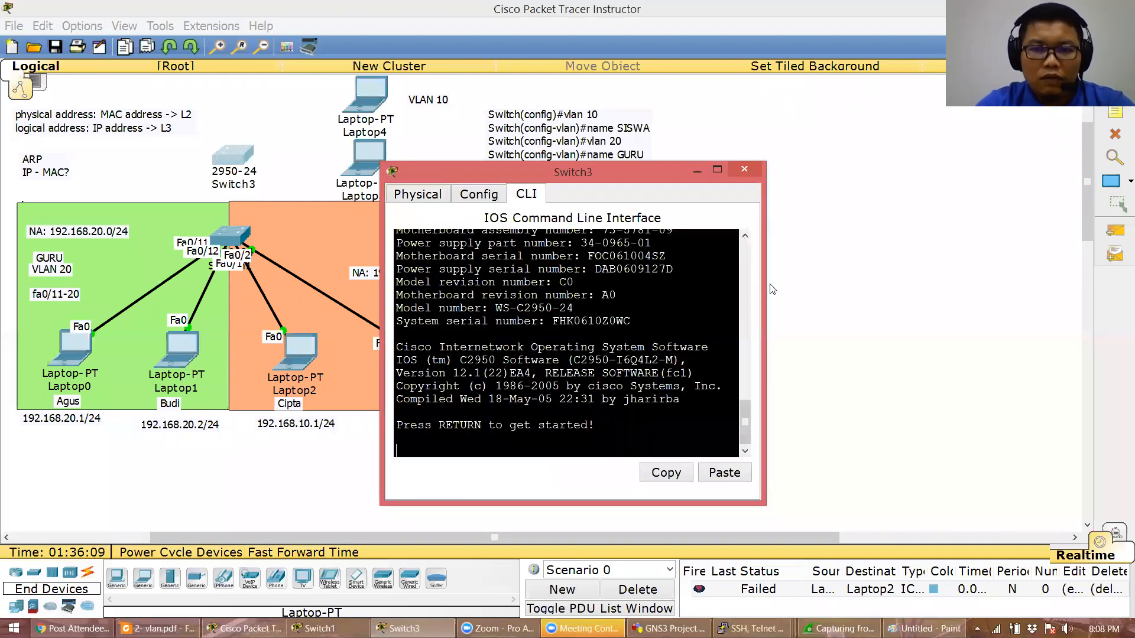
{"action": "left_click_drag", "start_coordinate": [765, 279], "coordinate": [1082, 279]}
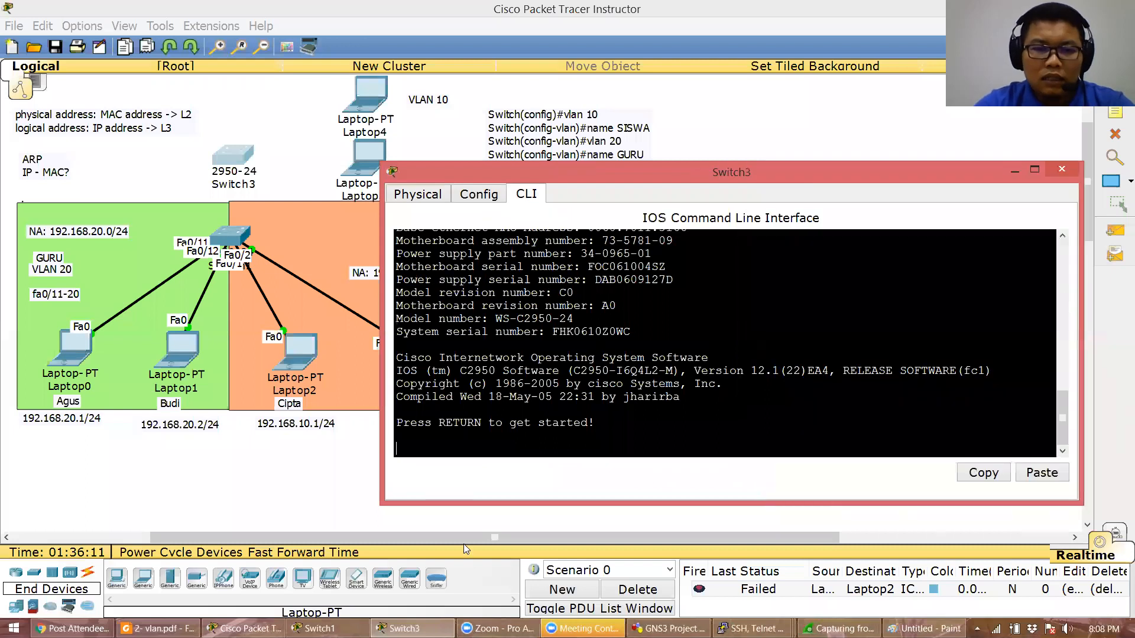
On Switch1, leave configuration mode with "end" and page through the running configuration using "show run"
{"action": "left_click", "coordinate": [319, 628]}
{"action": "left_click", "coordinate": [814, 416]}
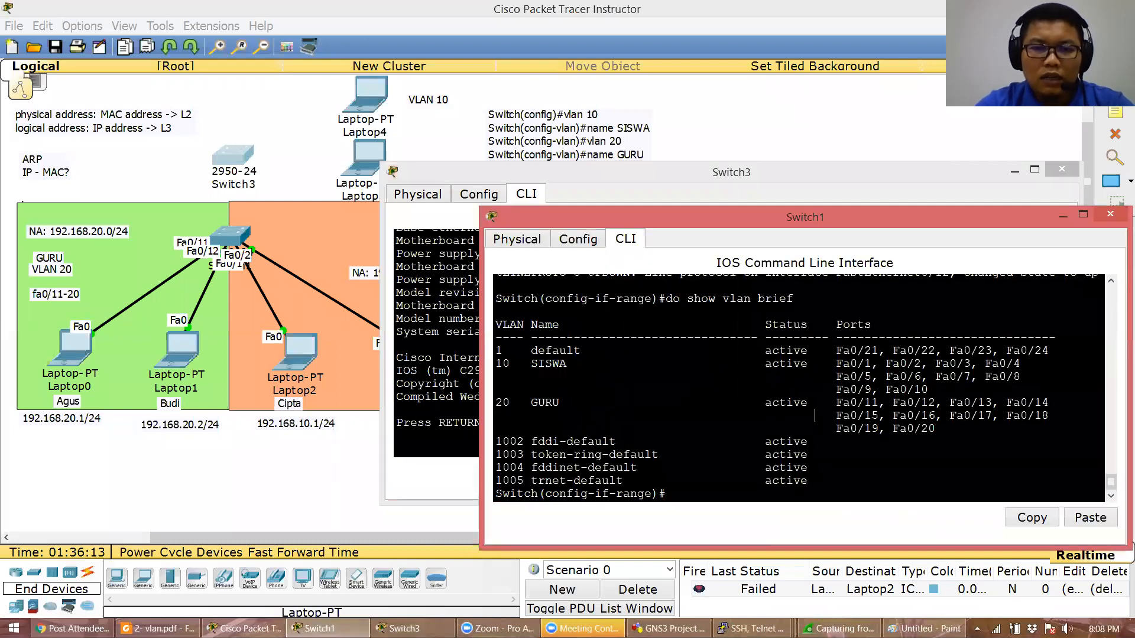
{"action": "type", "text": "end"}
{"action": "key", "text": "Return"}
{"action": "type", "text": "sh"}
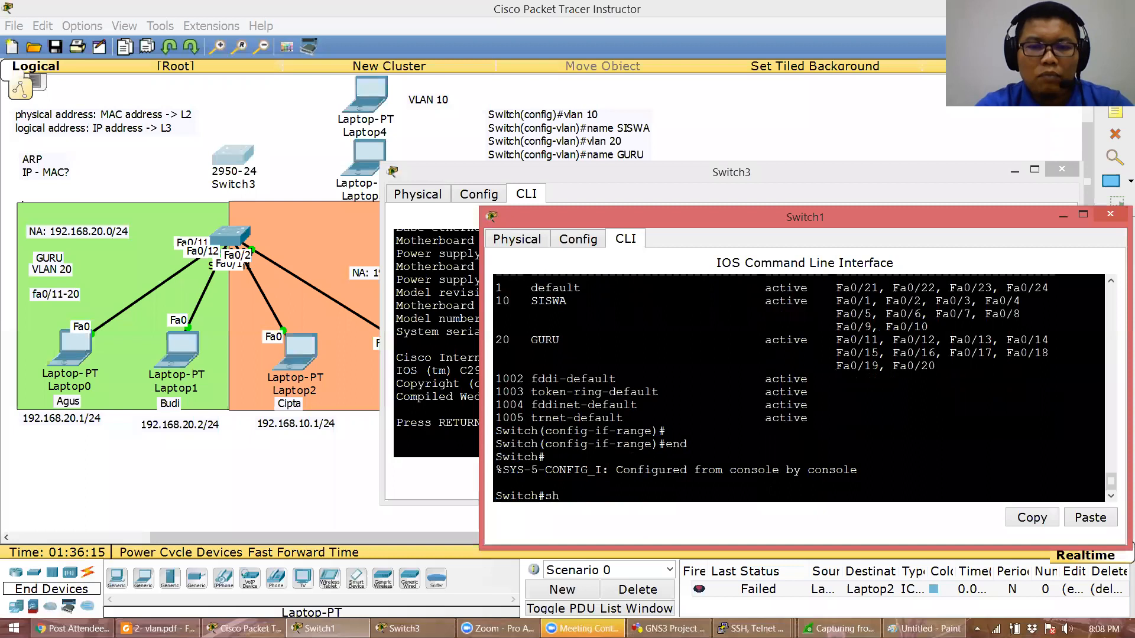
{"action": "type", "text": "ow run"}
{"action": "key", "text": "Return"}
{"action": "key", "text": "space"}
{"action": "key", "text": "space"}
{"action": "key", "text": "space"}
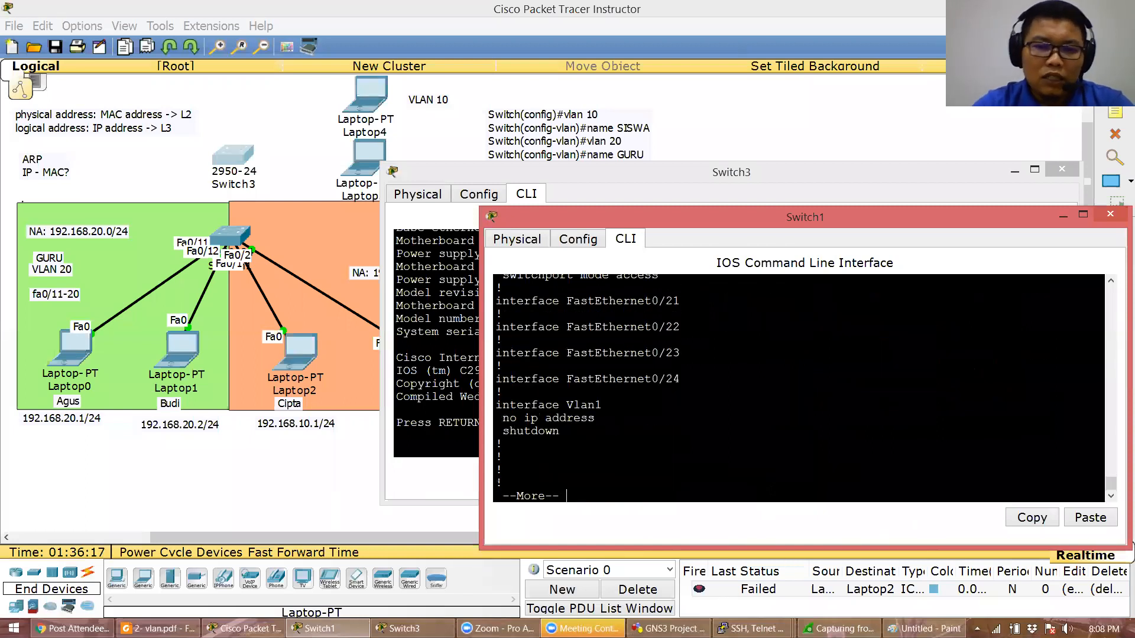
Copy the "show run" configuration output from Switch1's command line
{"action": "scroll", "coordinate": [797, 387], "scroll_direction": "up", "scroll_amount": 20}
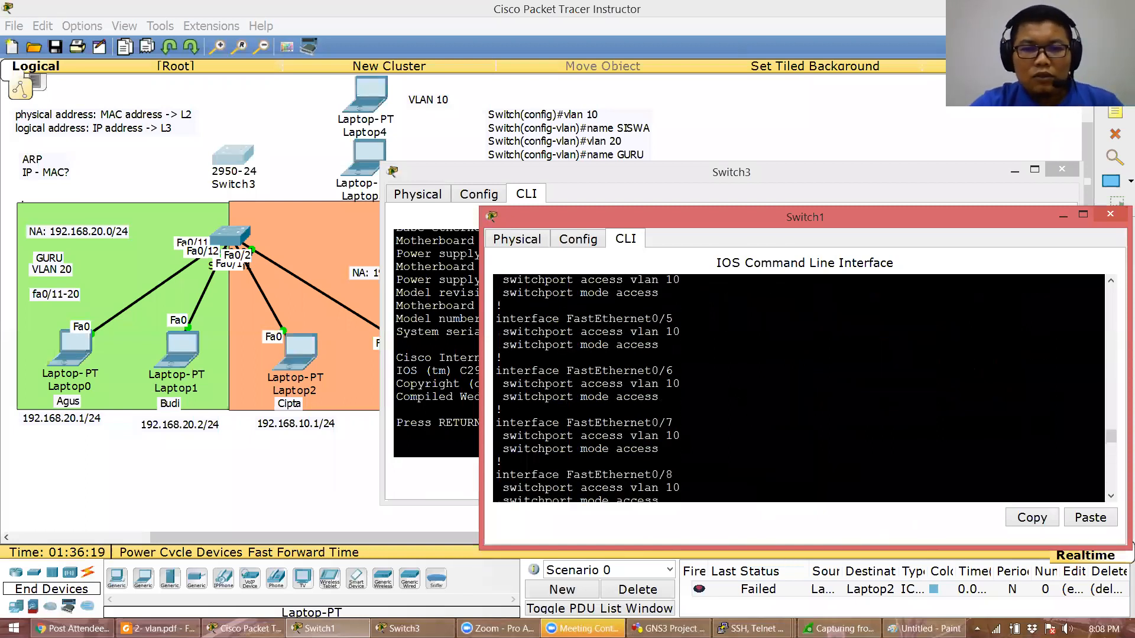
{"action": "scroll", "coordinate": [798, 387], "scroll_direction": "down", "scroll_amount": 1}
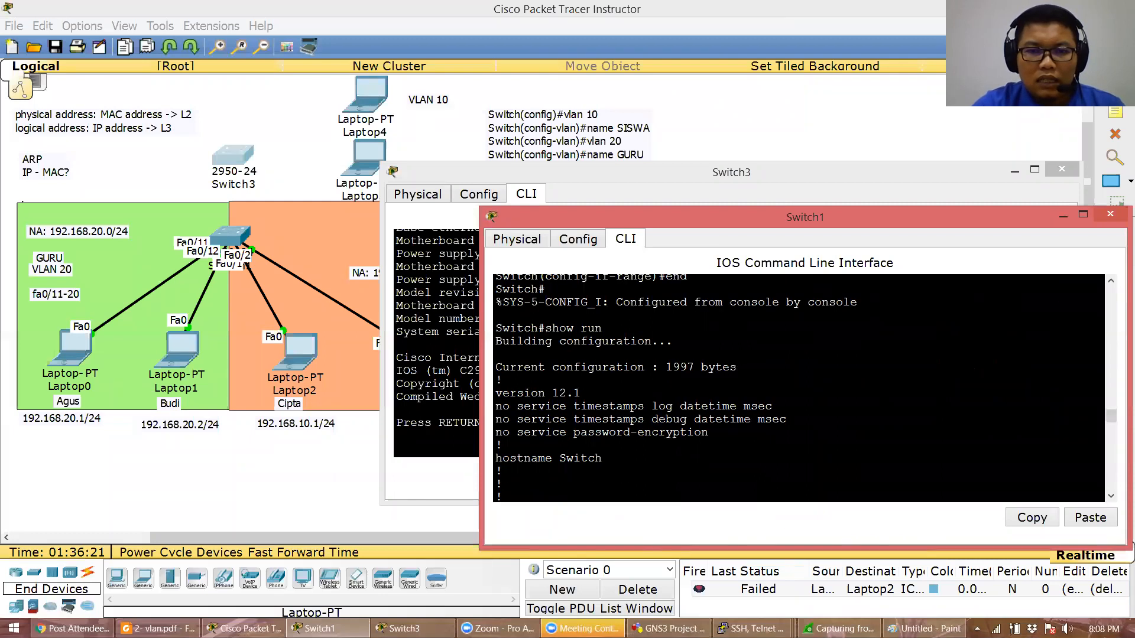
{"action": "left_click_drag", "start_coordinate": [495, 341], "coordinate": [517, 461]}
{"action": "left_click", "coordinate": [1019, 520]}
Paste the copied Switch1 configuration into Switch3 from global configuration mode and check it with "show vlan brief"
{"action": "key", "text": "alt+Tab"}
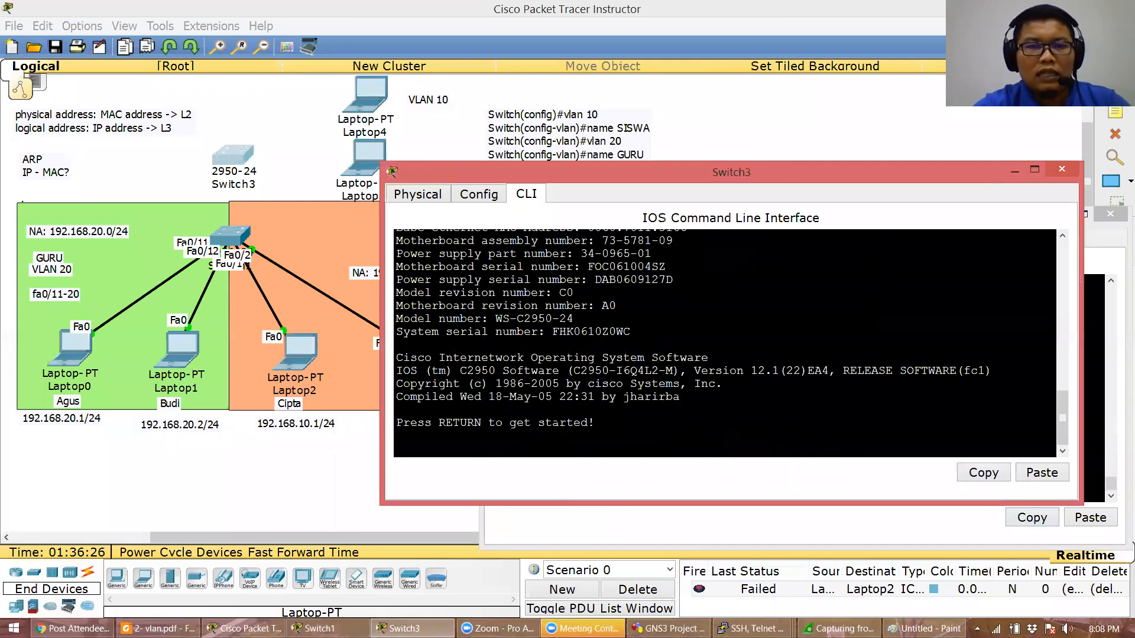
{"action": "key", "text": "Return"}
{"action": "type", "text": "en"}
{"action": "key", "text": "Return"}
{"action": "type", "text": "conf t"}
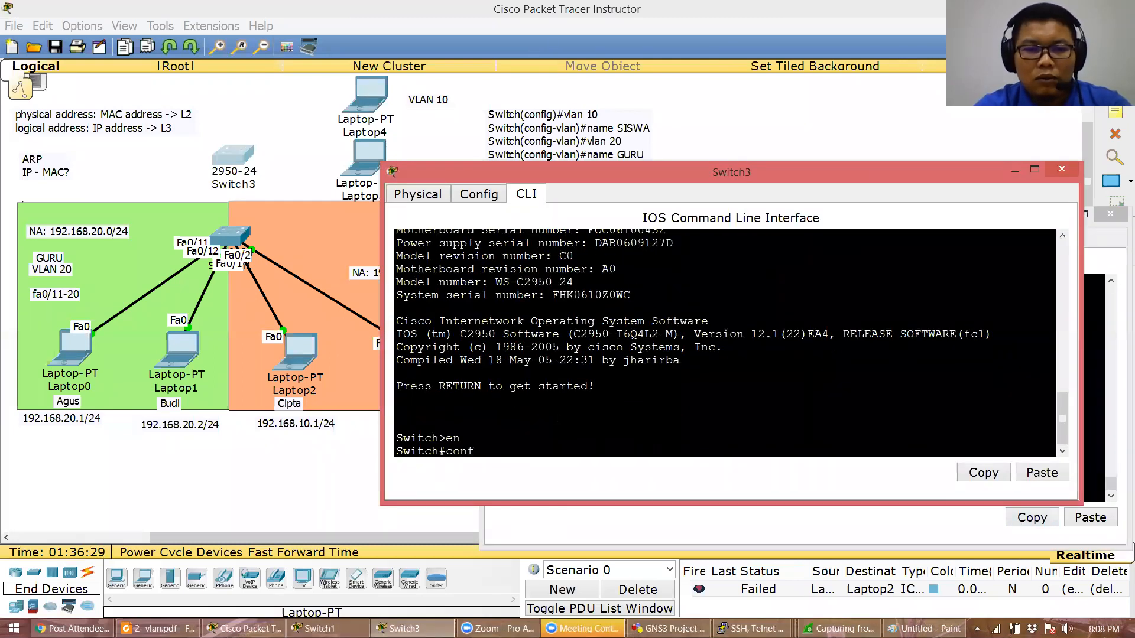
{"action": "key", "text": "Return"}
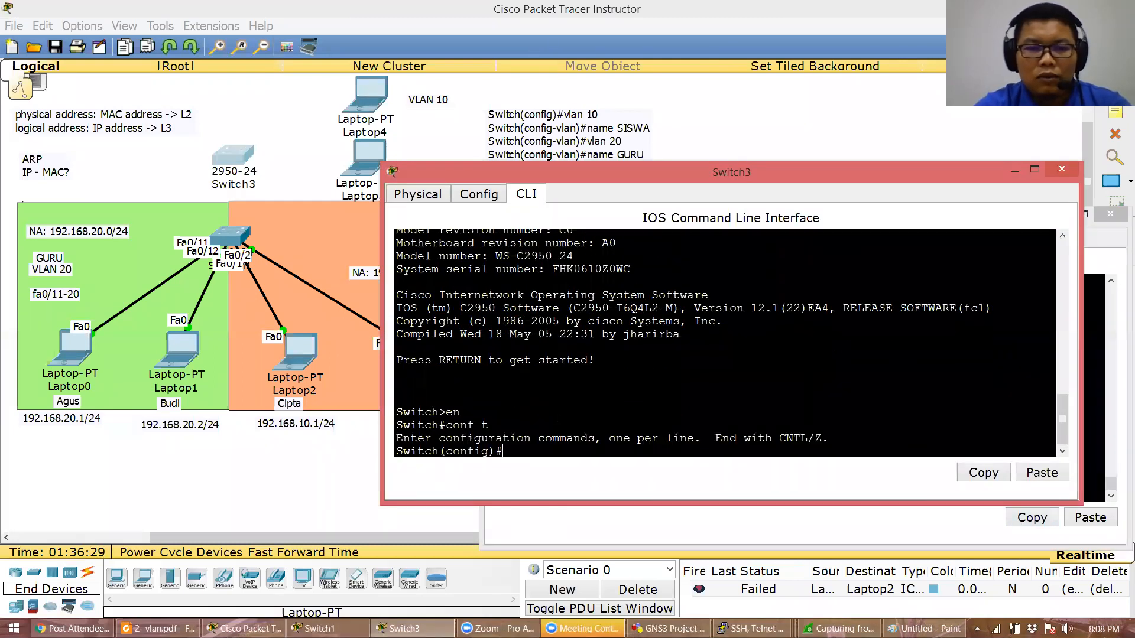
{"action": "left_click", "coordinate": [1038, 476]}
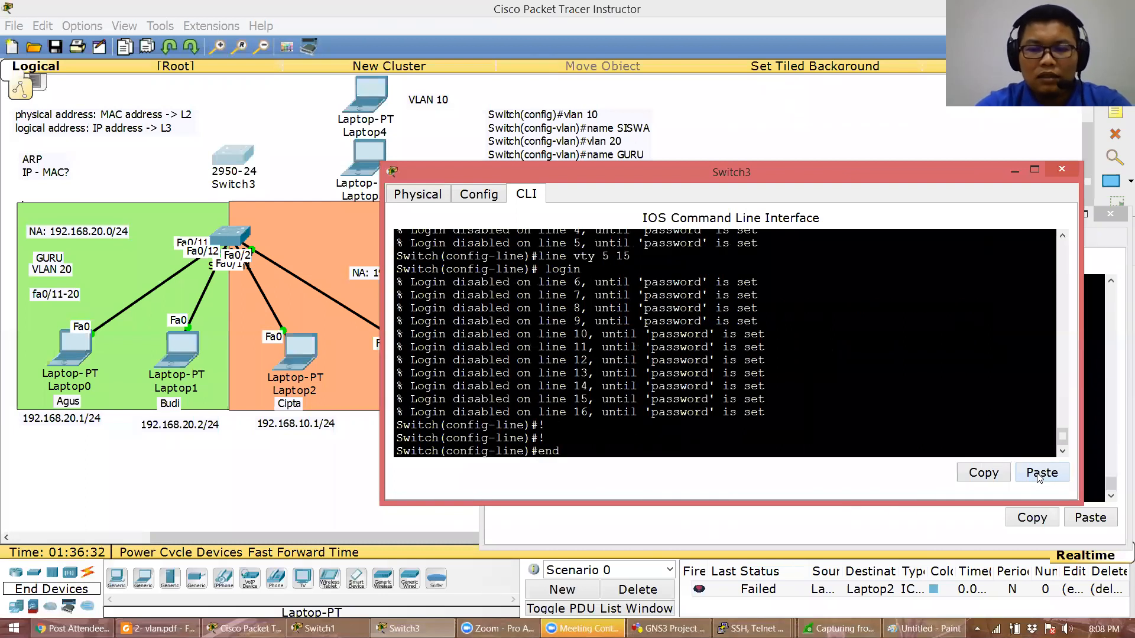
{"action": "type", "text": "show vlan brief"}
{"action": "key", "text": "Return"}
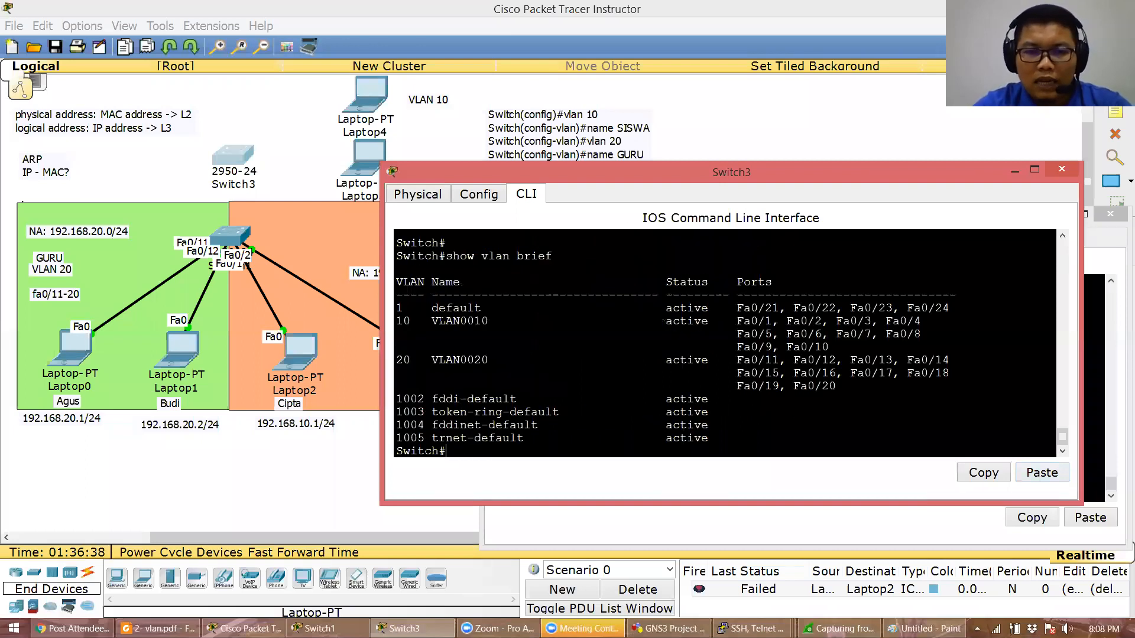
On Switch3, name VLAN 10 SISWA and VLAN 20 GURU from global configuration mode
{"action": "type", "text": "conf t"}
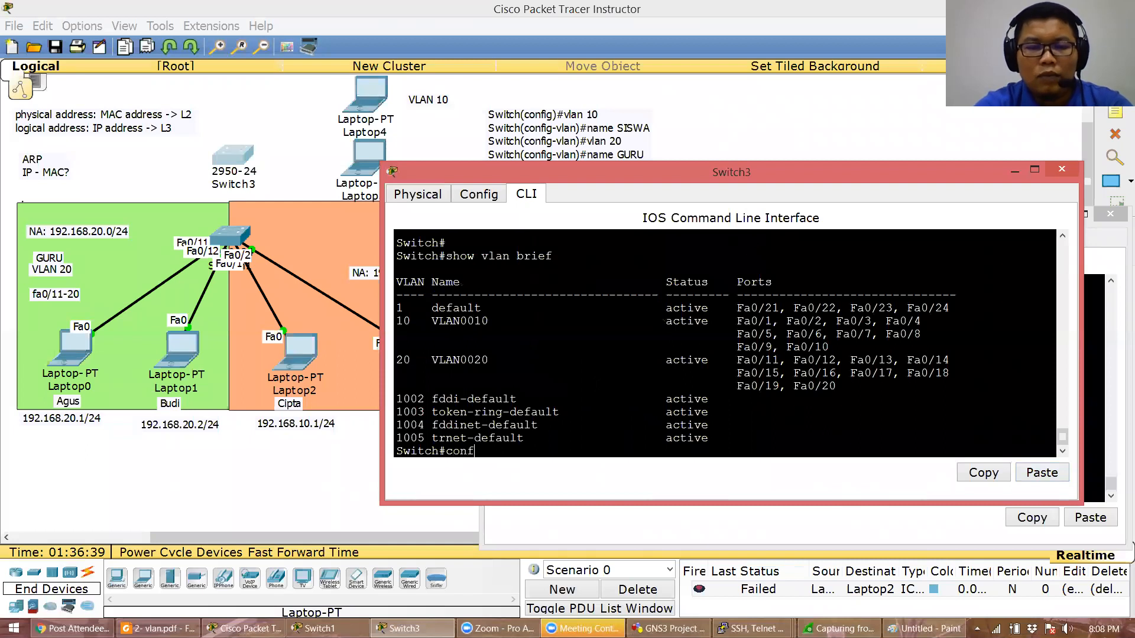
{"action": "key", "text": "Return"}
{"action": "type", "text": "vlan 10"}
{"action": "key", "text": "Return"}
{"action": "type", "text": "name SISWA"}
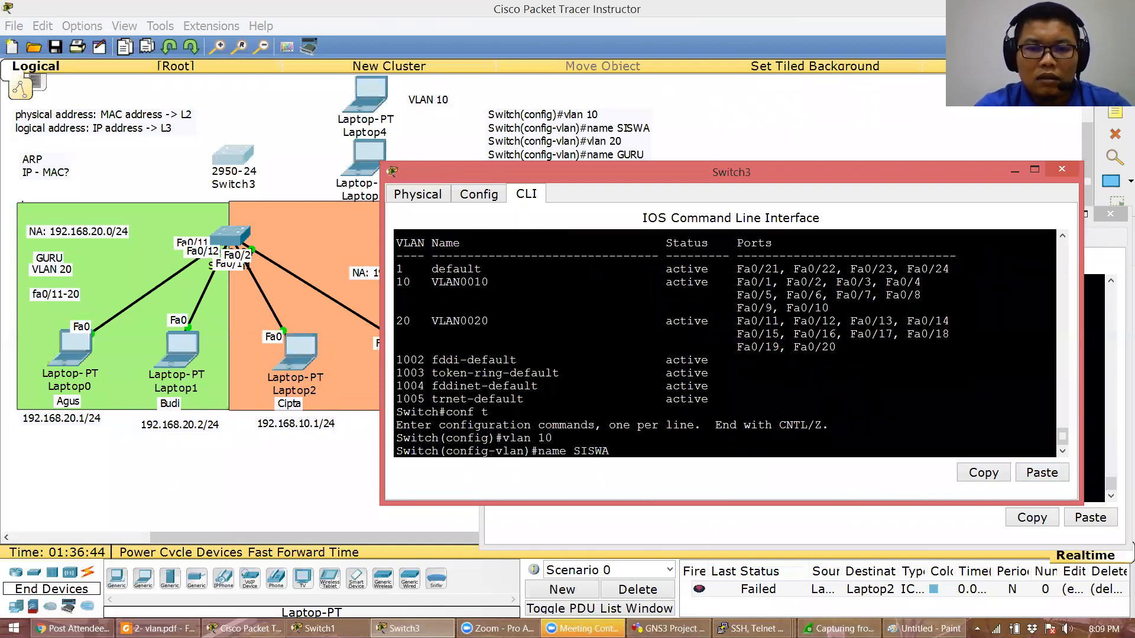
{"action": "key", "text": "Return"}
{"action": "type", "text": "vlan 20"}
{"action": "key", "text": "Return"}
{"action": "type", "text": "name"}
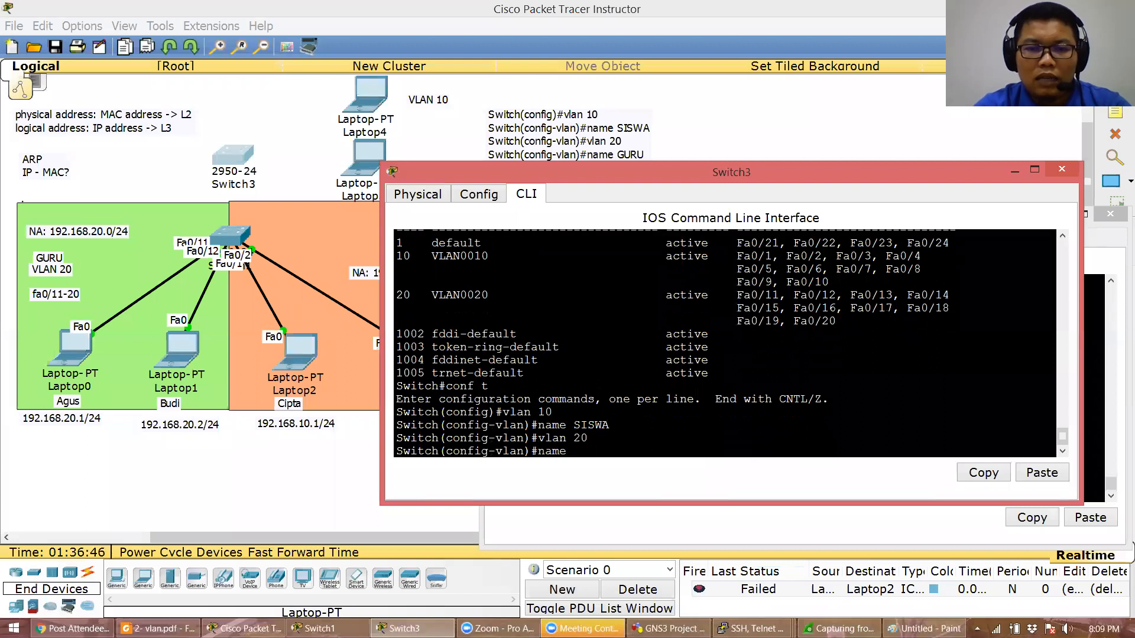
{"action": "type", "text": " GURU"}
{"action": "key", "text": "Return"}
{"action": "key", "text": "Return"}
Run "do show vlan brief" on Switch3 to check the VLAN names and port assignments
{"action": "type", "text": "DO"}
{"action": "key", "text": "BackSpace"}
{"action": "key", "text": "BackSpace"}
{"action": "type", "text": "do show lv"}
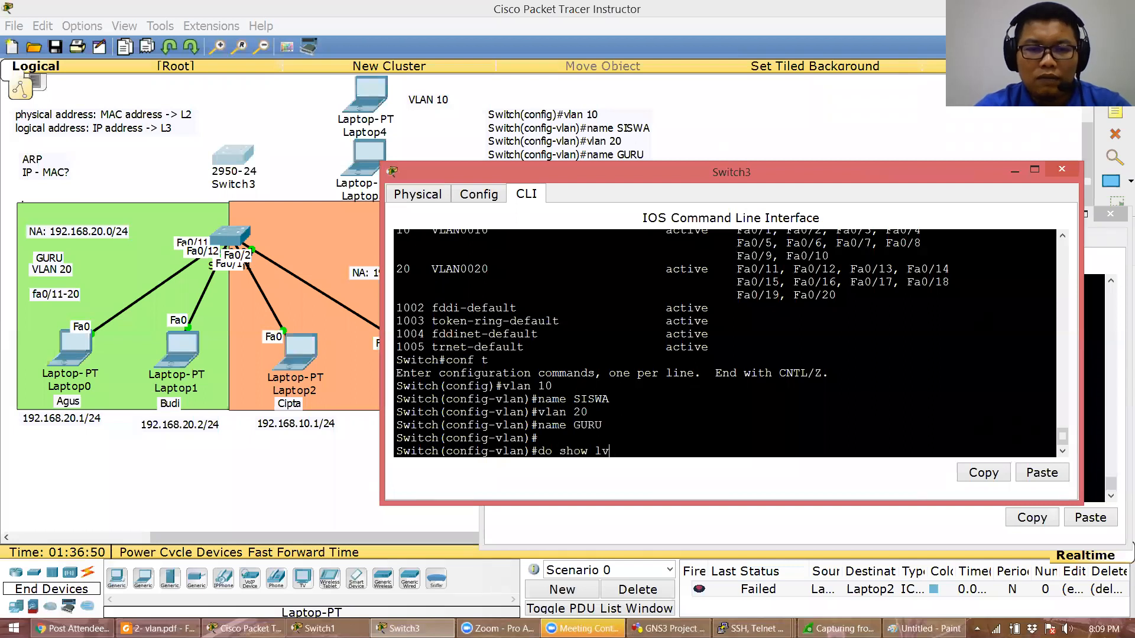
{"action": "key", "text": "BackSpace"}
{"action": "key", "text": "BackSpace"}
{"action": "type", "text": "vlan brief"}
{"action": "key", "text": "Return"}
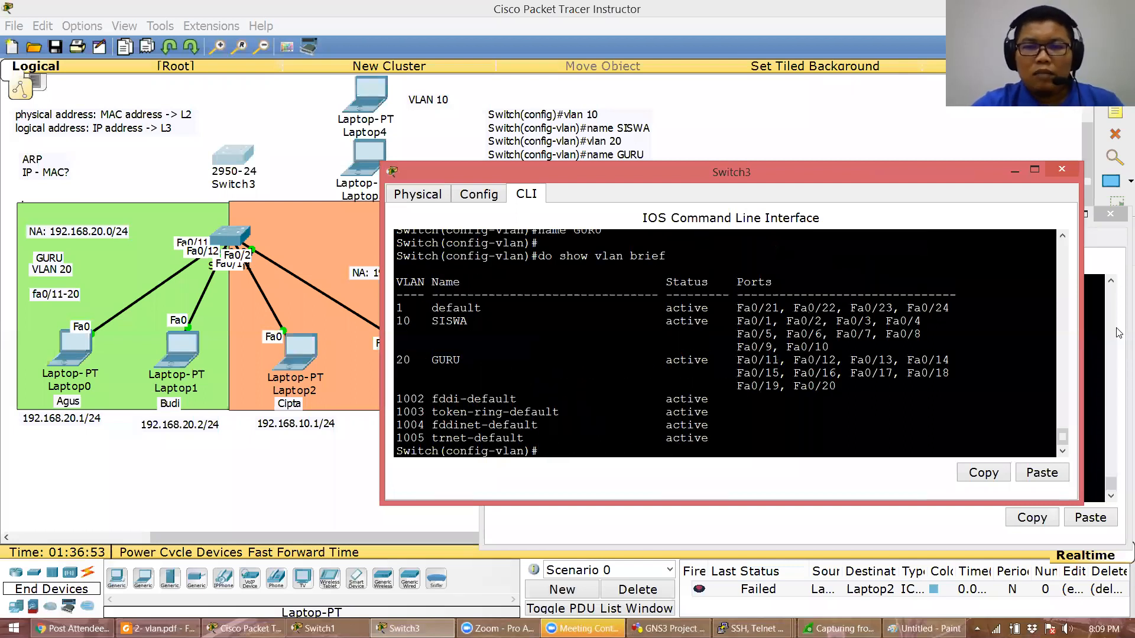
Run "show vlan brief" on Switch1 and compare its VLAN table with Switch3's
{"action": "key", "text": "alt+Tab"}
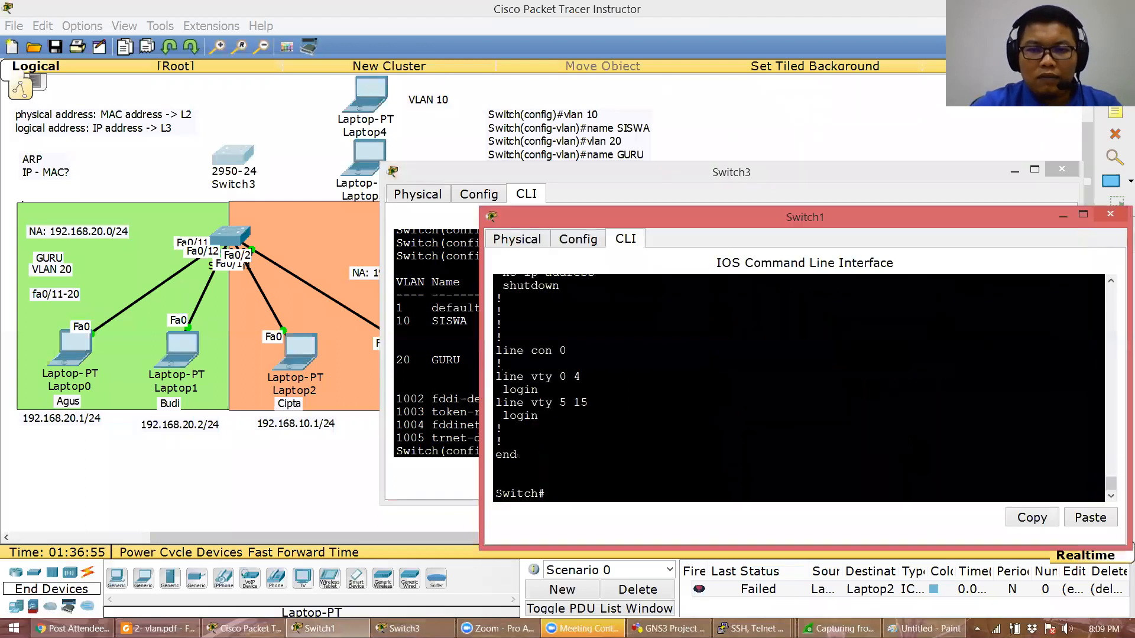
{"action": "type", "text": "show vlan brief"}
{"action": "key", "text": "Return"}
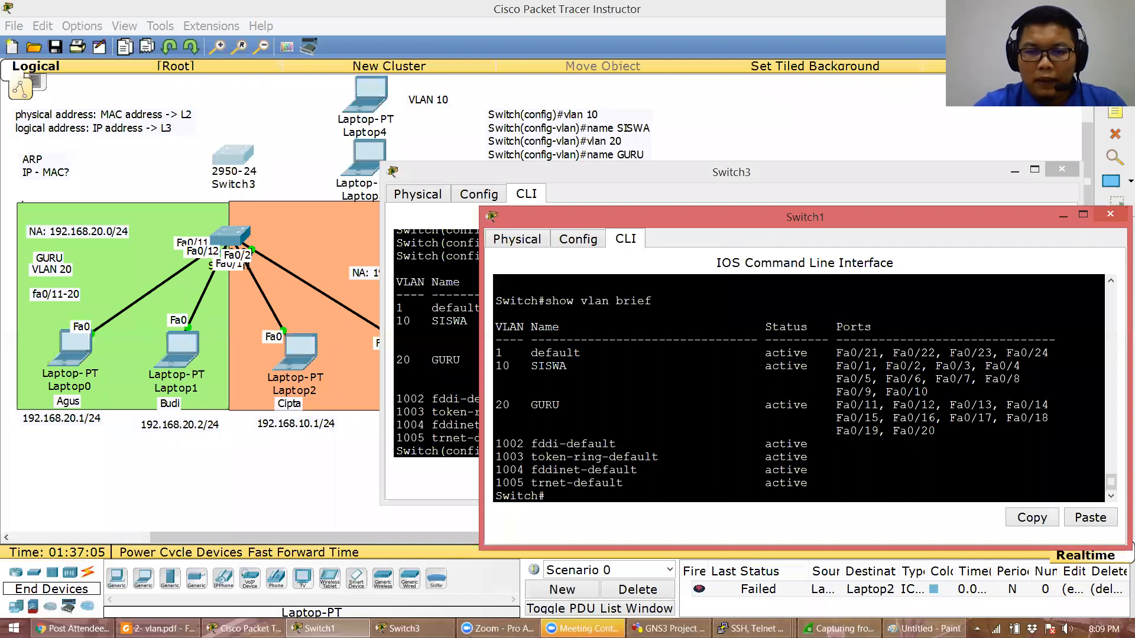
{"action": "left_click", "coordinate": [460, 347]}
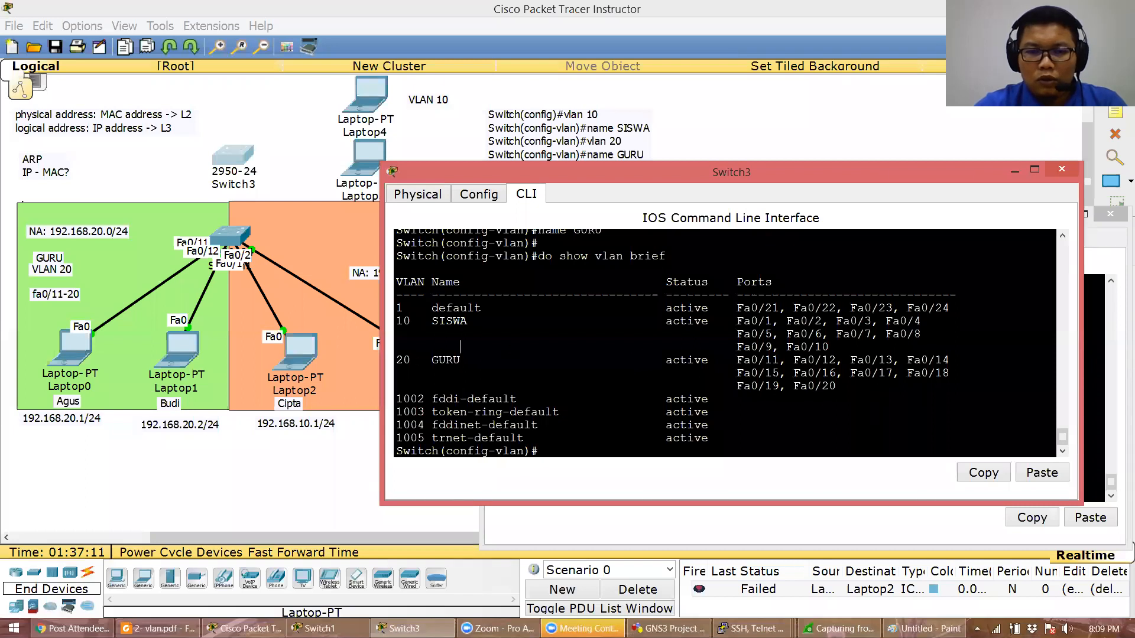
Return to the topology and connect Switch3 FastEthernet0/24 to Switch1 FastEthernet0/24 with a copper cross-over cable
{"action": "left_click", "coordinate": [304, 513]}
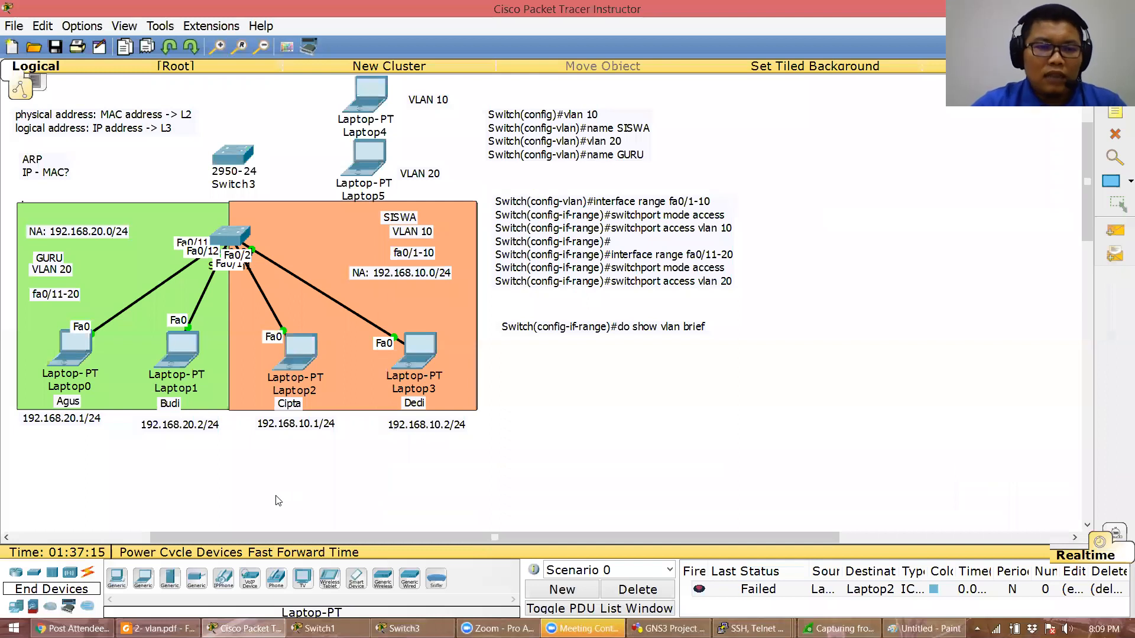
{"action": "left_click", "coordinate": [87, 574]}
{"action": "left_click", "coordinate": [199, 582]}
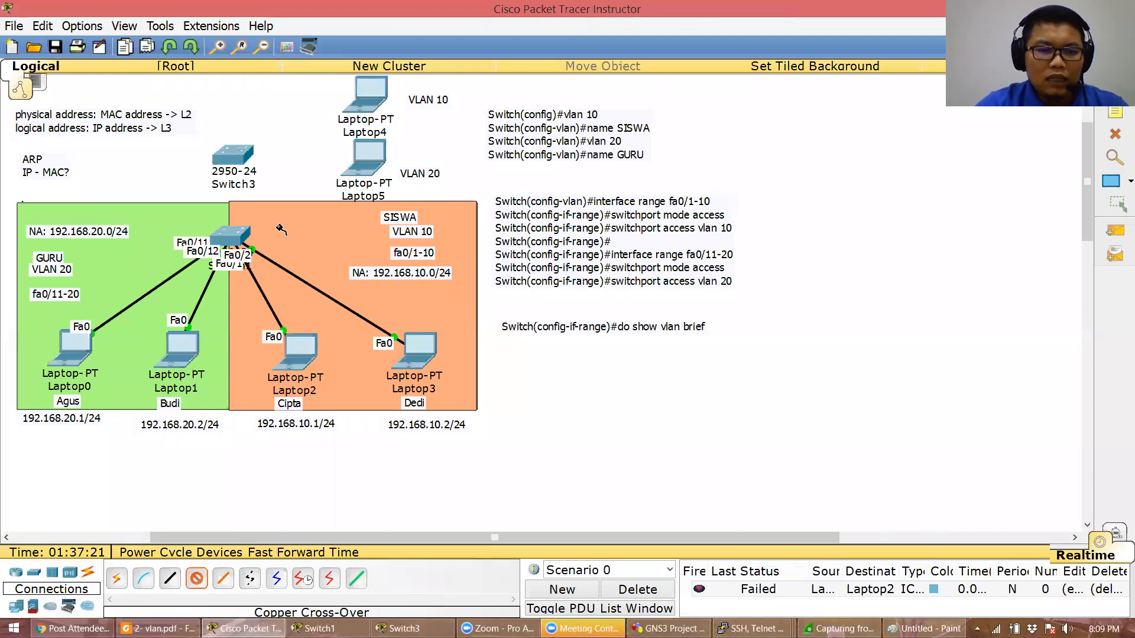
{"action": "left_click", "coordinate": [237, 158]}
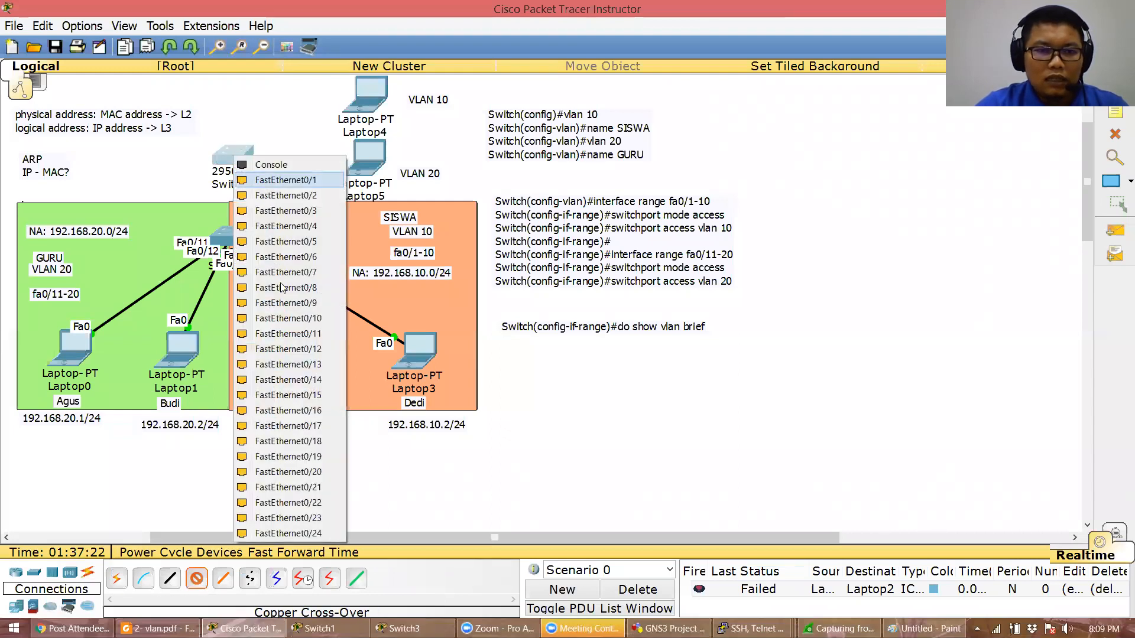
{"action": "left_click", "coordinate": [289, 527]}
{"action": "left_click", "coordinate": [230, 235]}
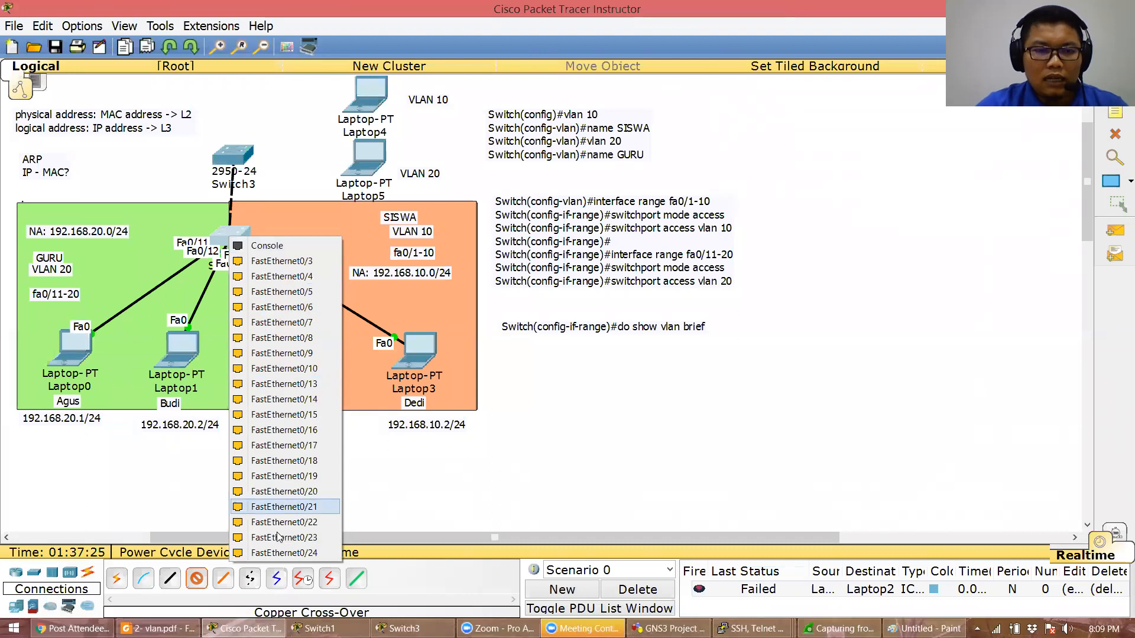
{"action": "left_click", "coordinate": [281, 553]}
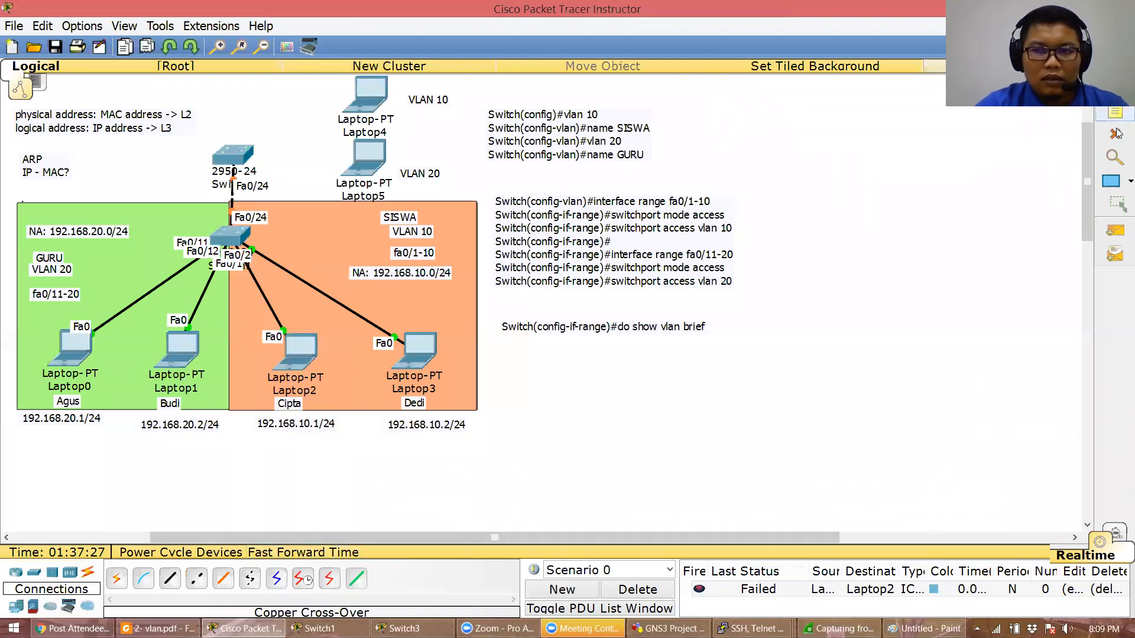
Add a "TRUNK" note beside the link between the two switches
{"action": "mouse_move", "coordinate": [1118, 124]}
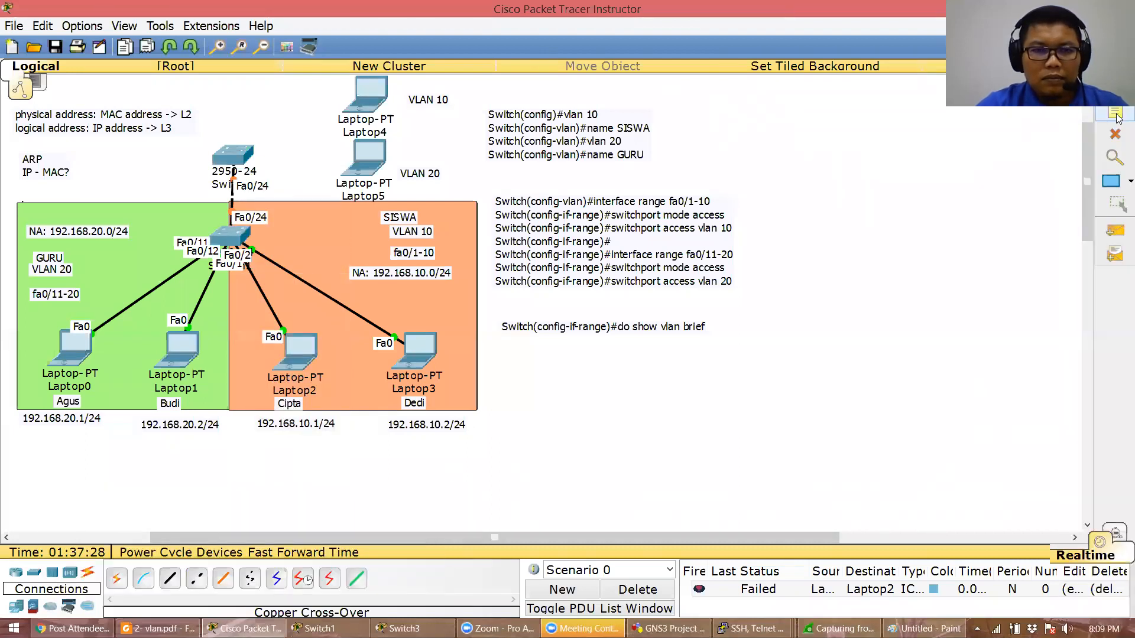
{"action": "left_click", "coordinate": [169, 196]}
{"action": "type", "text": "TRUNK"}
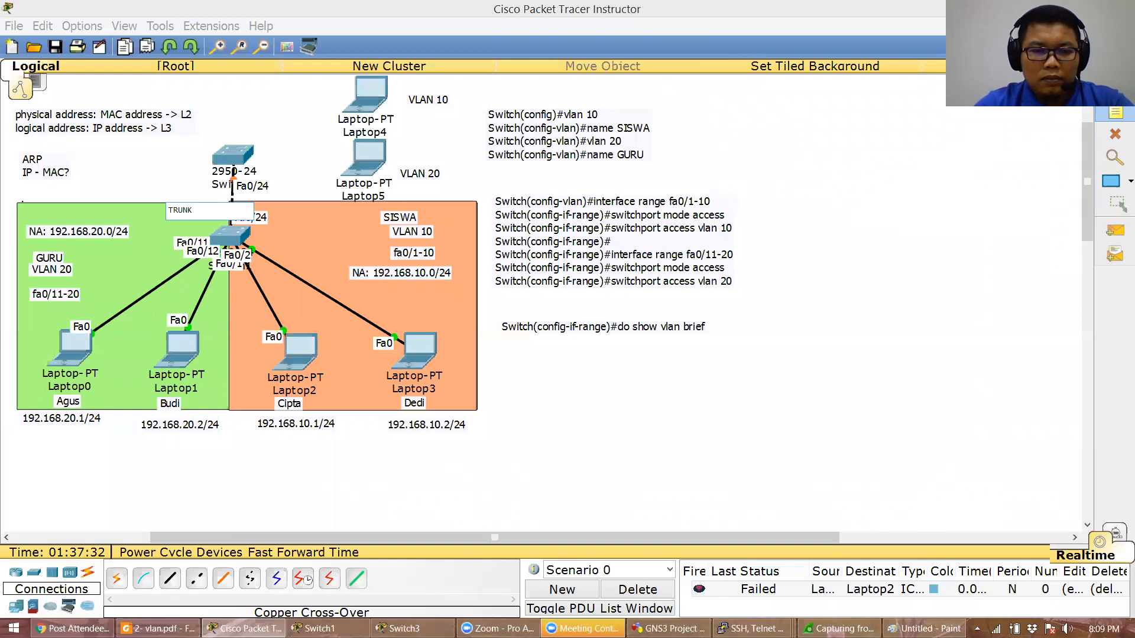
Connect Laptop4 FastEthernet0 to Switch3 FastEthernet0/1 with a copper straight-through cable
{"action": "left_click", "coordinate": [170, 578]}
{"action": "left_click", "coordinate": [372, 95]}
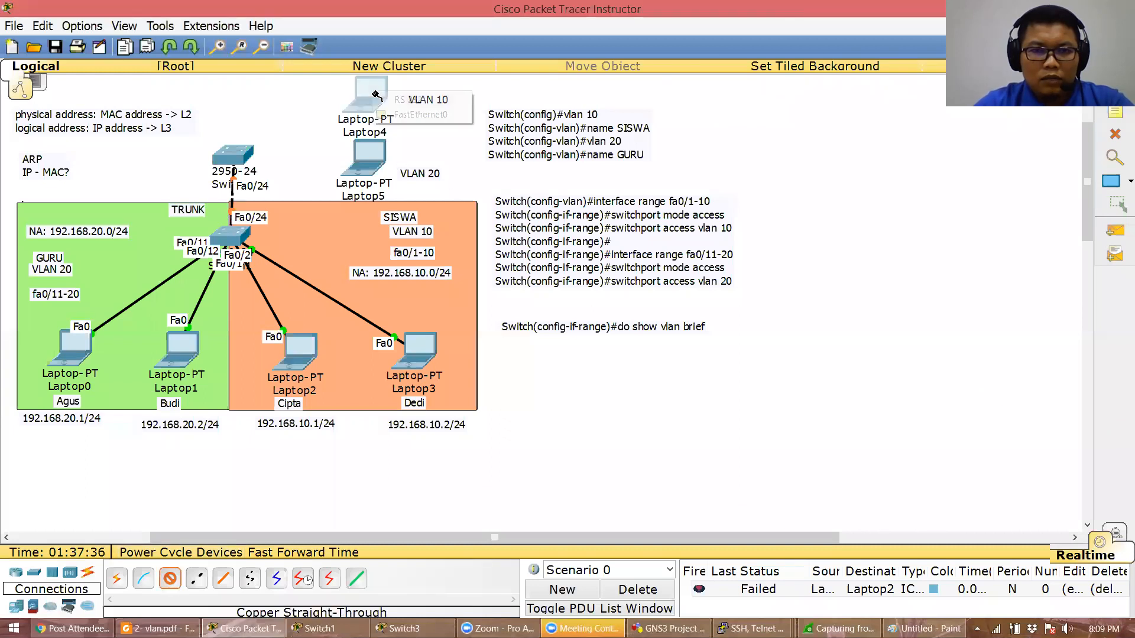
{"action": "left_click", "coordinate": [392, 118]}
{"action": "left_click", "coordinate": [234, 156]}
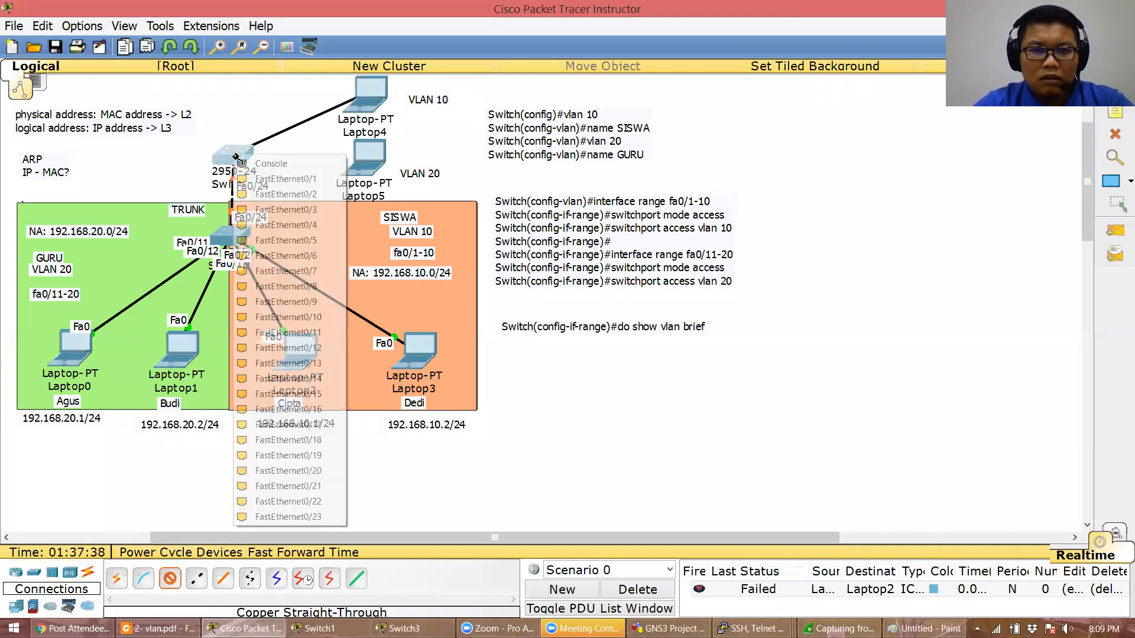
{"action": "left_click", "coordinate": [270, 180]}
Connect Laptop5 FastEthernet0 to Switch3 FastEthernet0/11 with a copper straight-through cable
{"action": "left_click", "coordinate": [171, 583]}
{"action": "left_click", "coordinate": [370, 157]}
{"action": "left_click", "coordinate": [383, 185]}
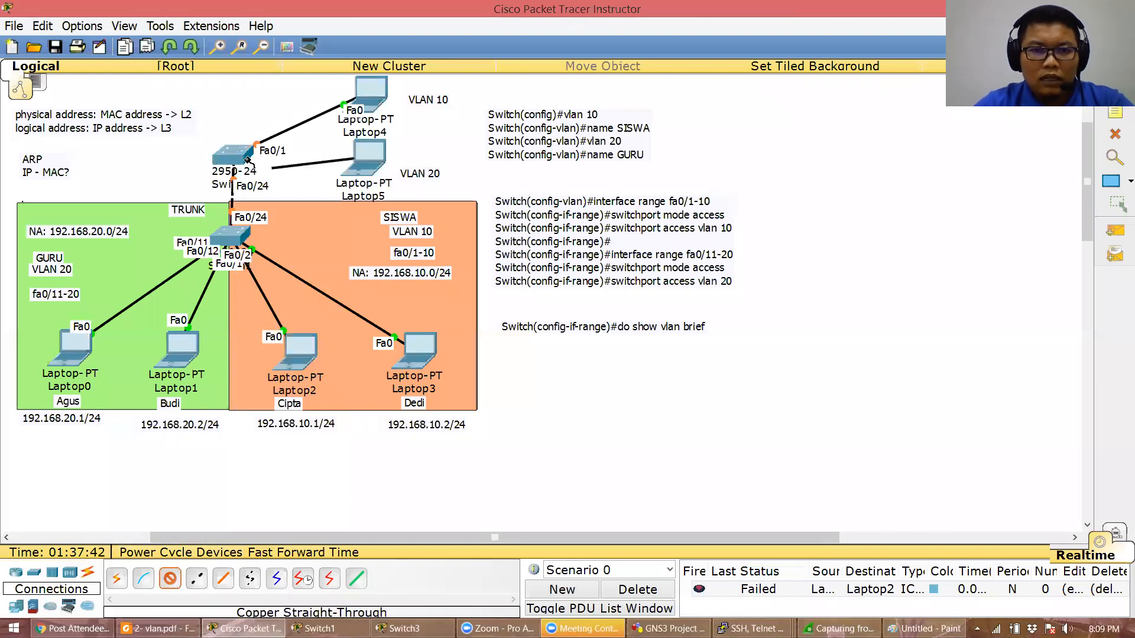
{"action": "left_click", "coordinate": [248, 159]}
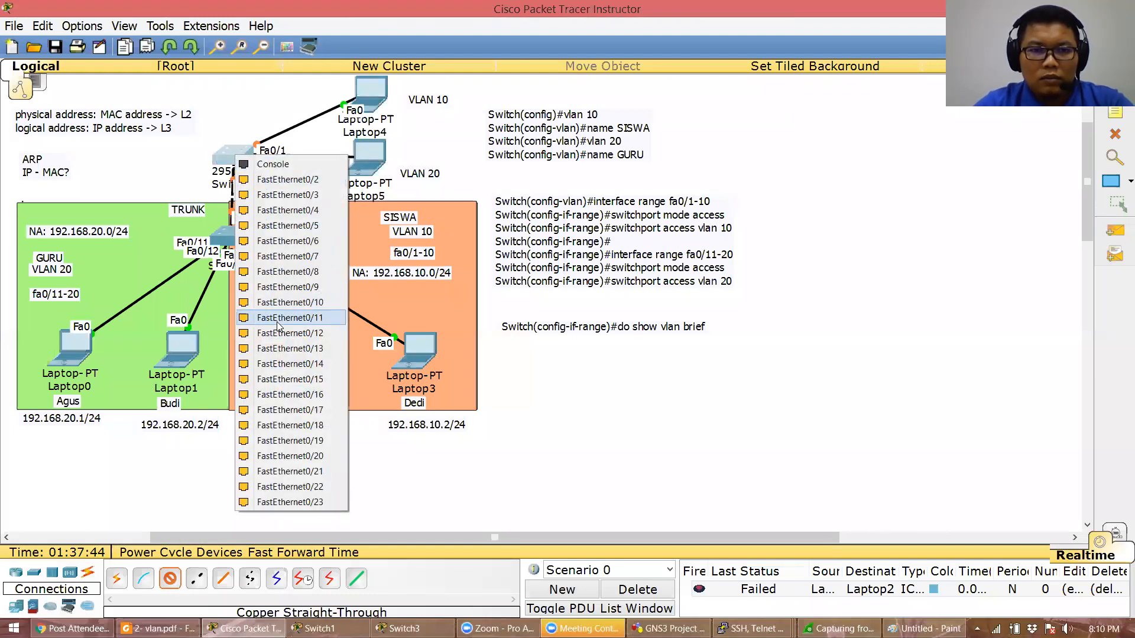
{"action": "left_click", "coordinate": [276, 319]}
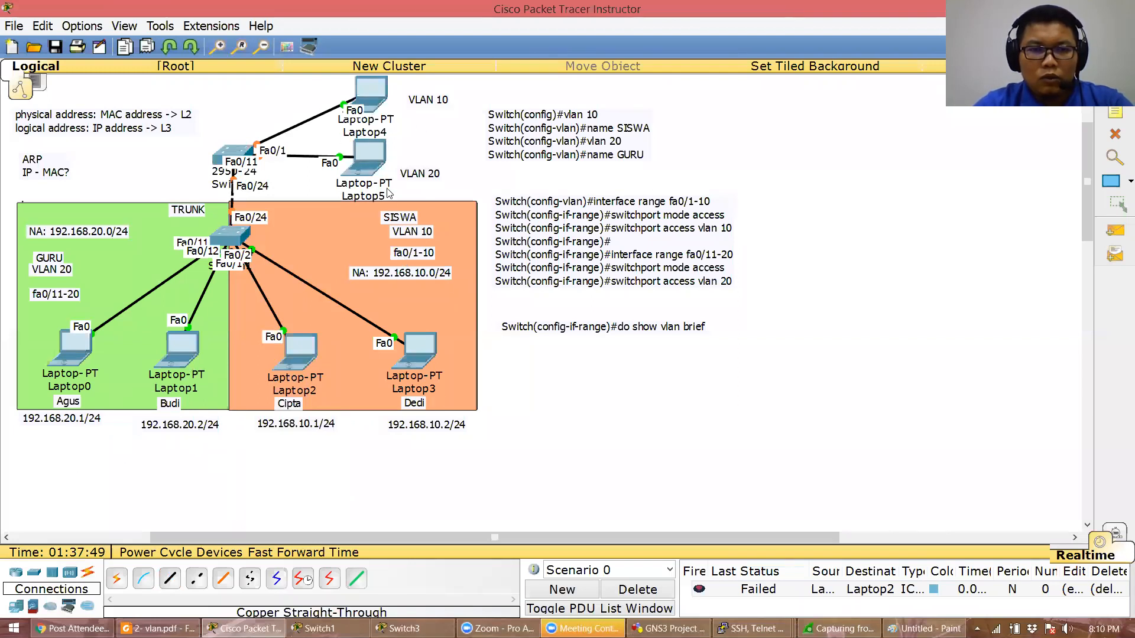
Give Laptop4 the static IP address 192.168.10.3 with subnet mask 255.255.255.0 and close its window
{"action": "left_click", "coordinate": [371, 94]}
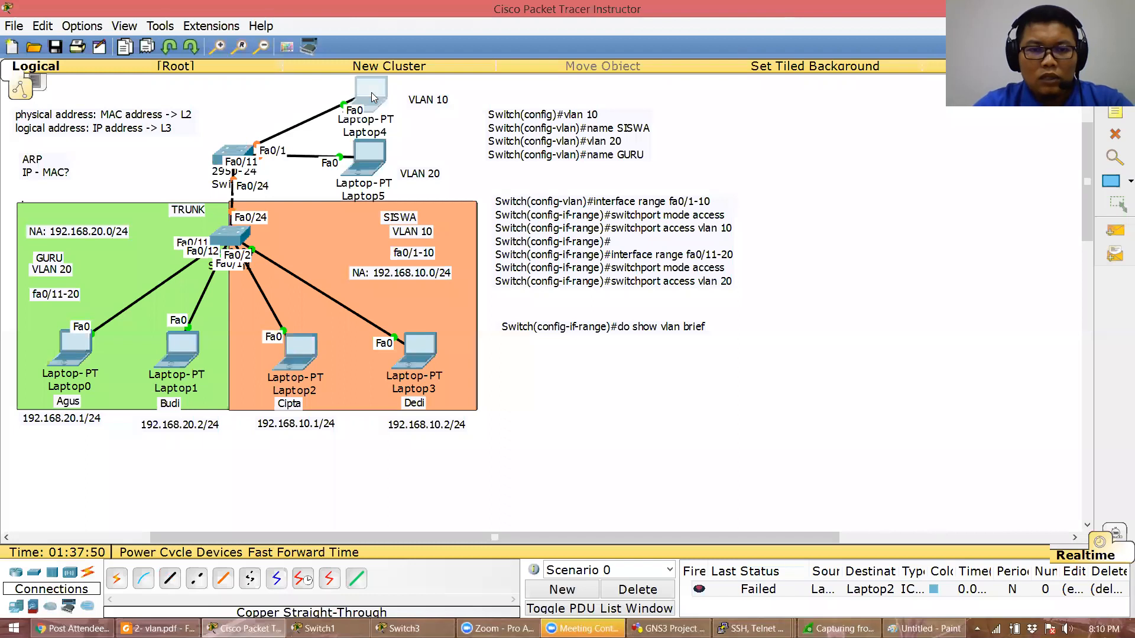
{"action": "left_click", "coordinate": [540, 194]}
{"action": "left_click", "coordinate": [430, 245]}
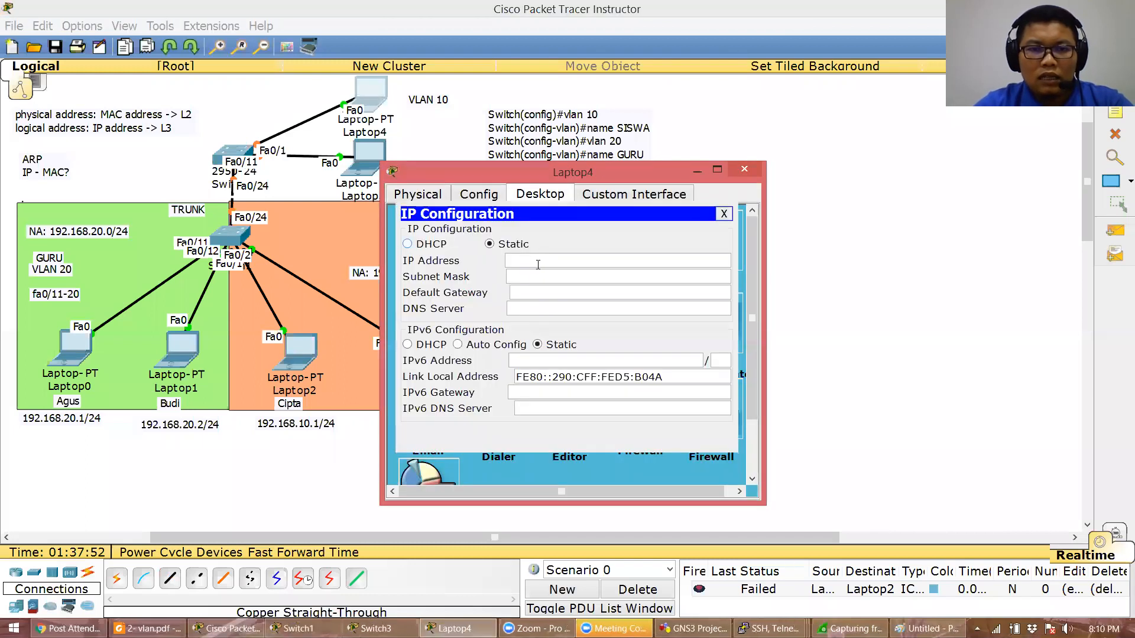
{"action": "left_click", "coordinate": [544, 265]}
{"action": "type", "text": "192.168.10.3"}
{"action": "key", "text": "Tab"}
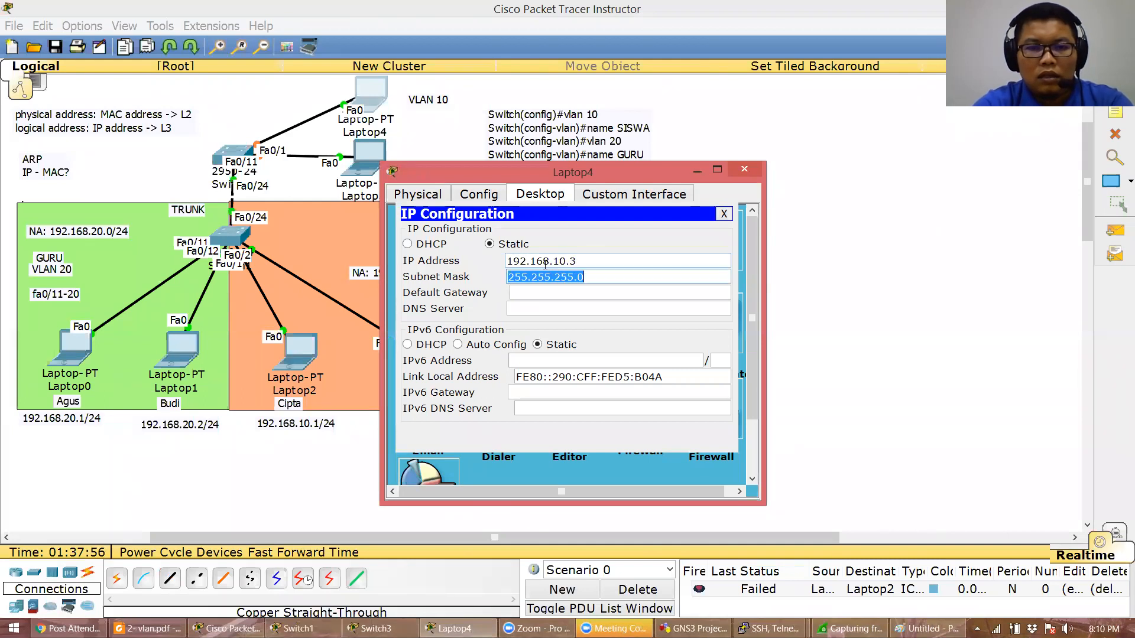
{"action": "left_click", "coordinate": [744, 169]}
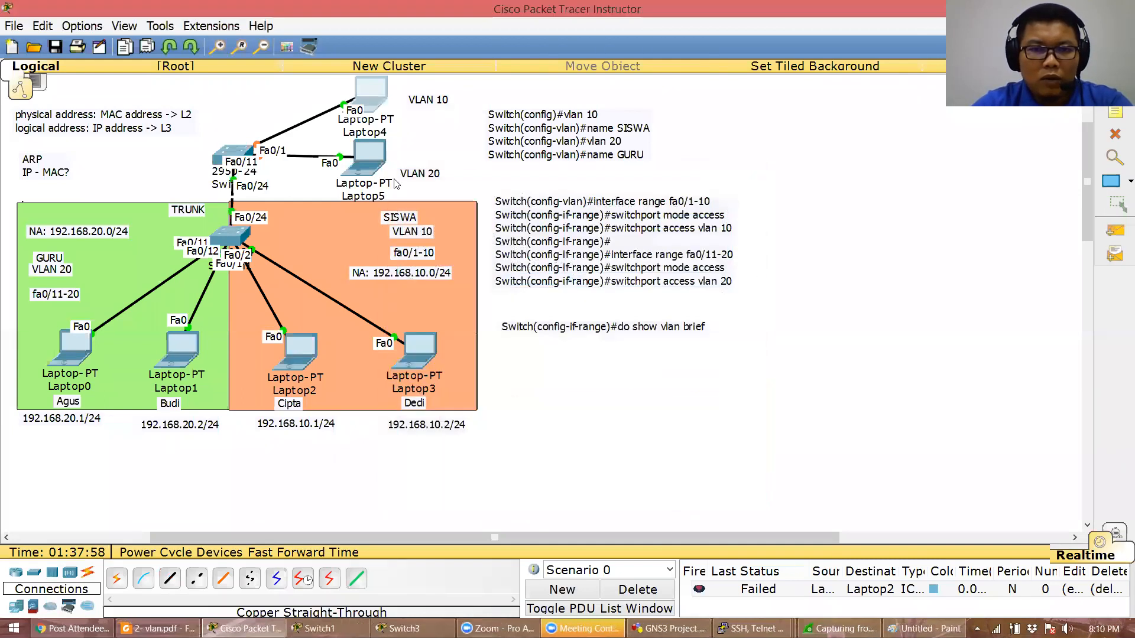
Give Laptop5 the static IP address 192.168.20.3 with the default subnet mask and close its window
{"action": "left_click", "coordinate": [376, 158]}
{"action": "left_click", "coordinate": [452, 233]}
{"action": "left_click", "coordinate": [604, 260]}
{"action": "type", "text": "192."}
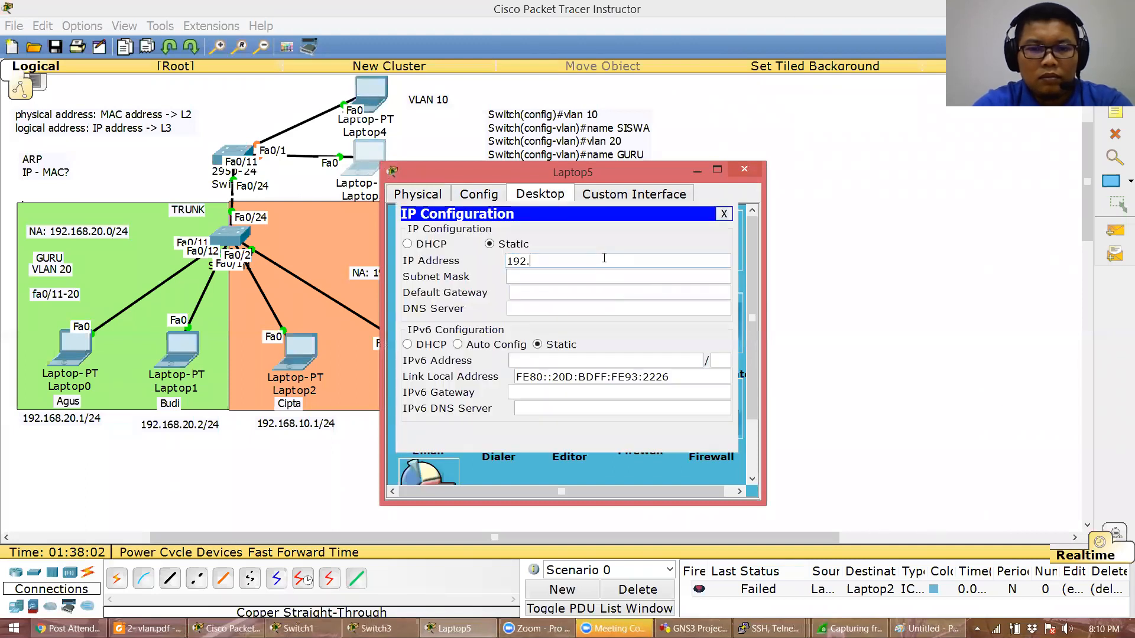
{"action": "type", "text": "168.10."}
{"action": "key", "text": "BackSpace"}
{"action": "key", "text": "BackSpace"}
{"action": "type", "text": "20.3"}
{"action": "key", "text": "Tab"}
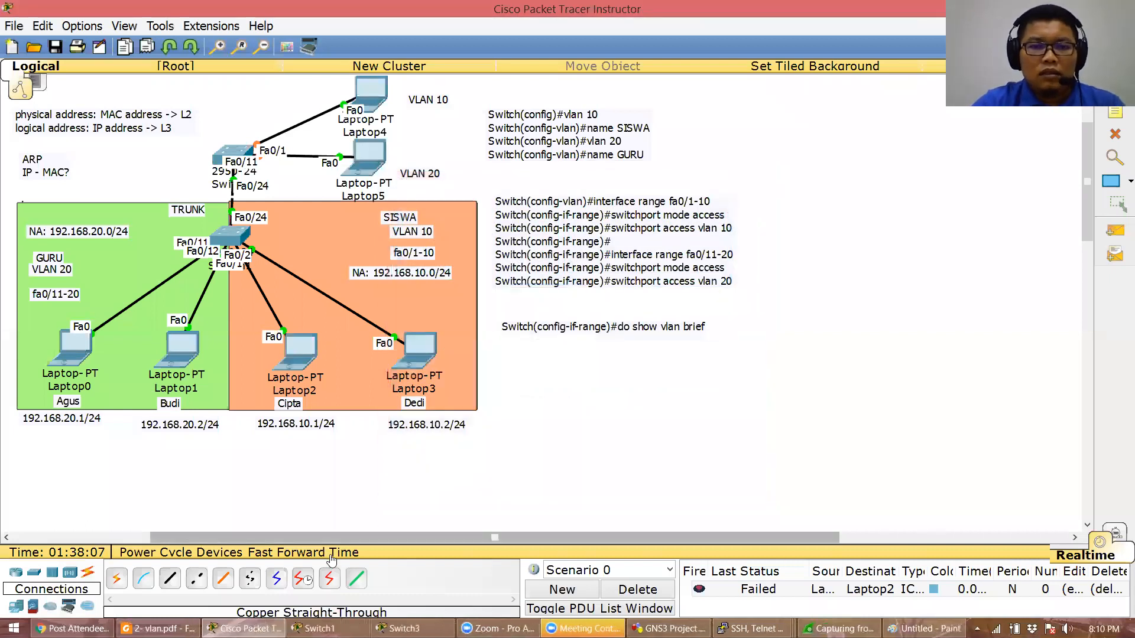
Test VLAN 10 connectivity across the switches with simple PDUs from Laptop4 to Laptop3 and Laptop2, clearing the old PDU scenarios
{"action": "left_click", "coordinate": [1117, 232]}
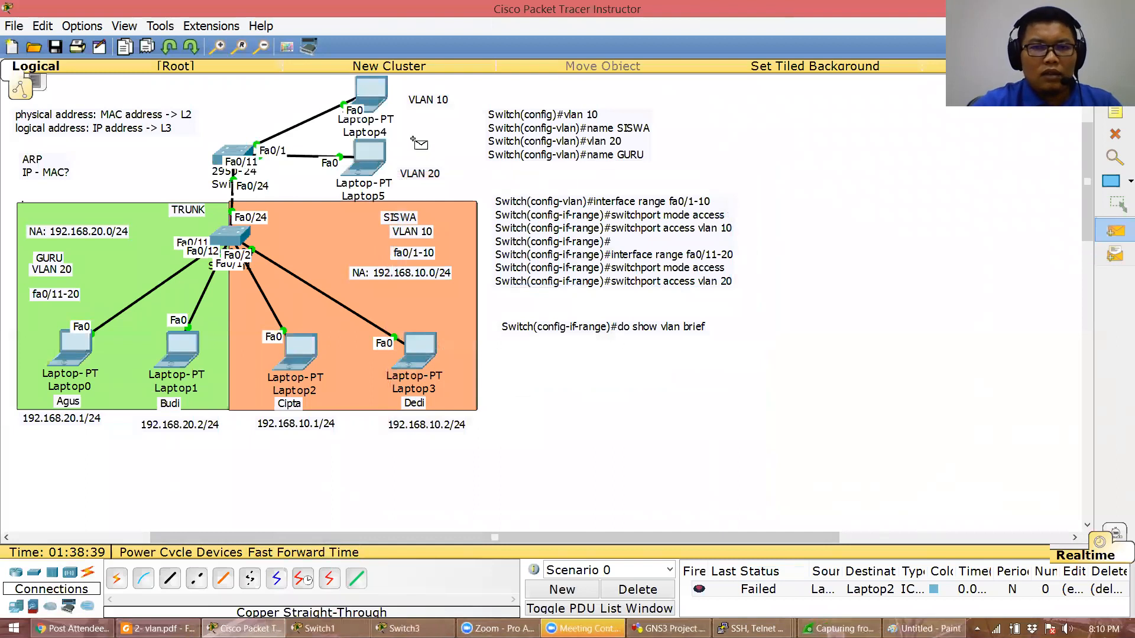
{"action": "left_click", "coordinate": [374, 100]}
{"action": "left_click", "coordinate": [419, 349]}
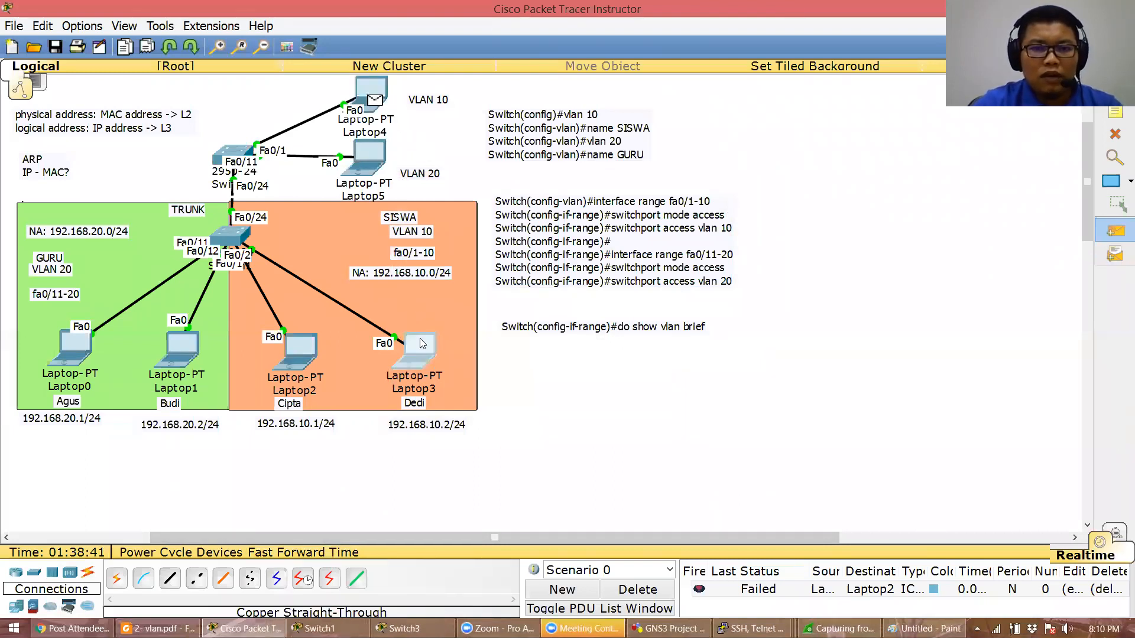
{"action": "left_click", "coordinate": [642, 594]}
{"action": "left_click", "coordinate": [1115, 231]}
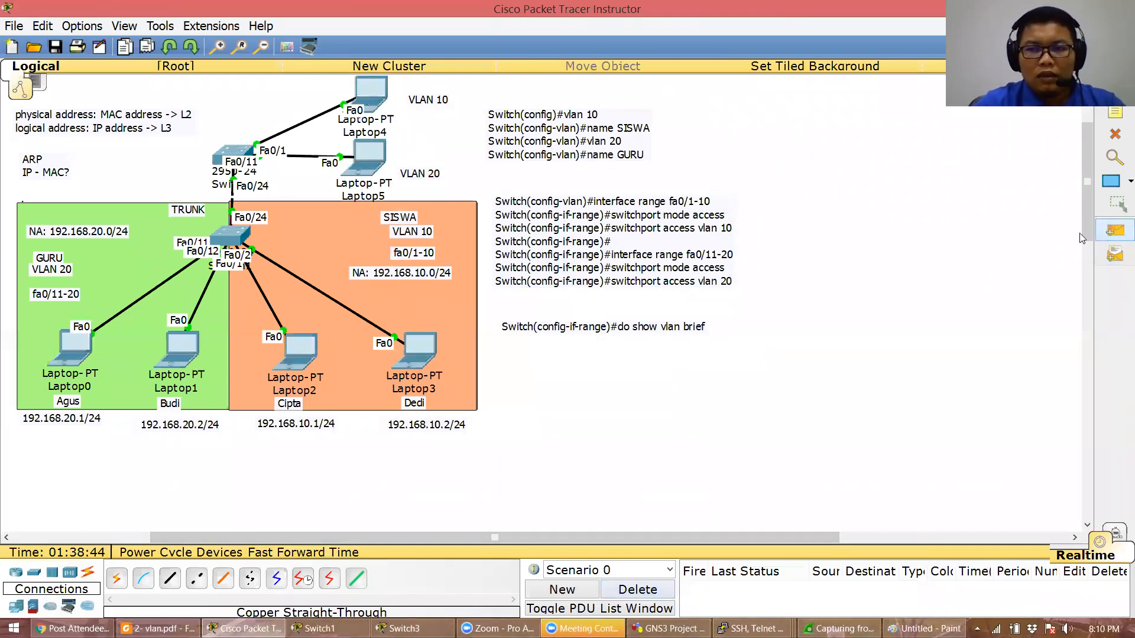
{"action": "left_click", "coordinate": [374, 98]}
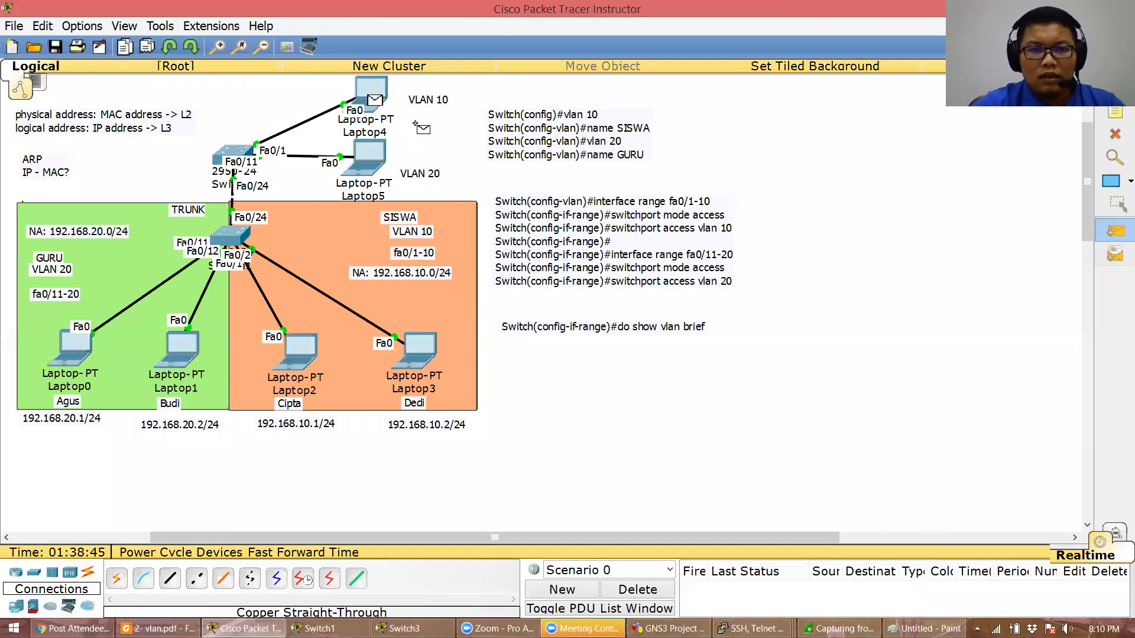
{"action": "left_click", "coordinate": [421, 340]}
{"action": "left_click", "coordinate": [1114, 231]}
{"action": "left_click", "coordinate": [370, 95]}
{"action": "left_click", "coordinate": [294, 364]}
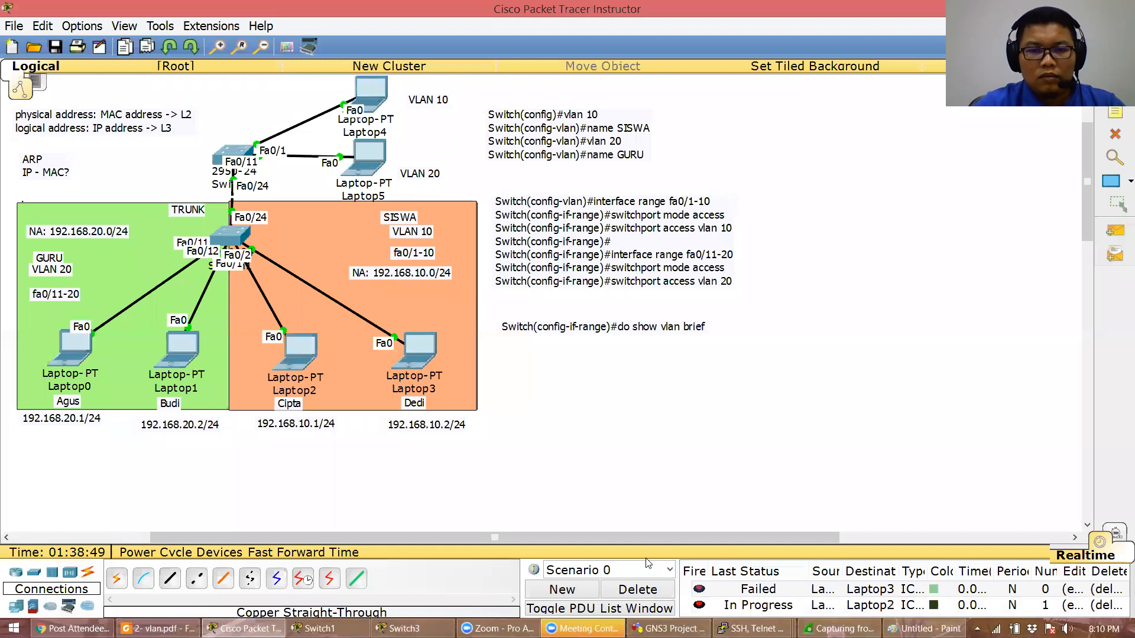
{"action": "left_click", "coordinate": [654, 589]}
Test VLAN 20 connectivity across the switches with simple PDUs from Laptop5 to Laptop1 and Laptop0, clearing the scenario between tests
{"action": "left_click", "coordinate": [1115, 231]}
{"action": "left_click", "coordinate": [180, 350]}
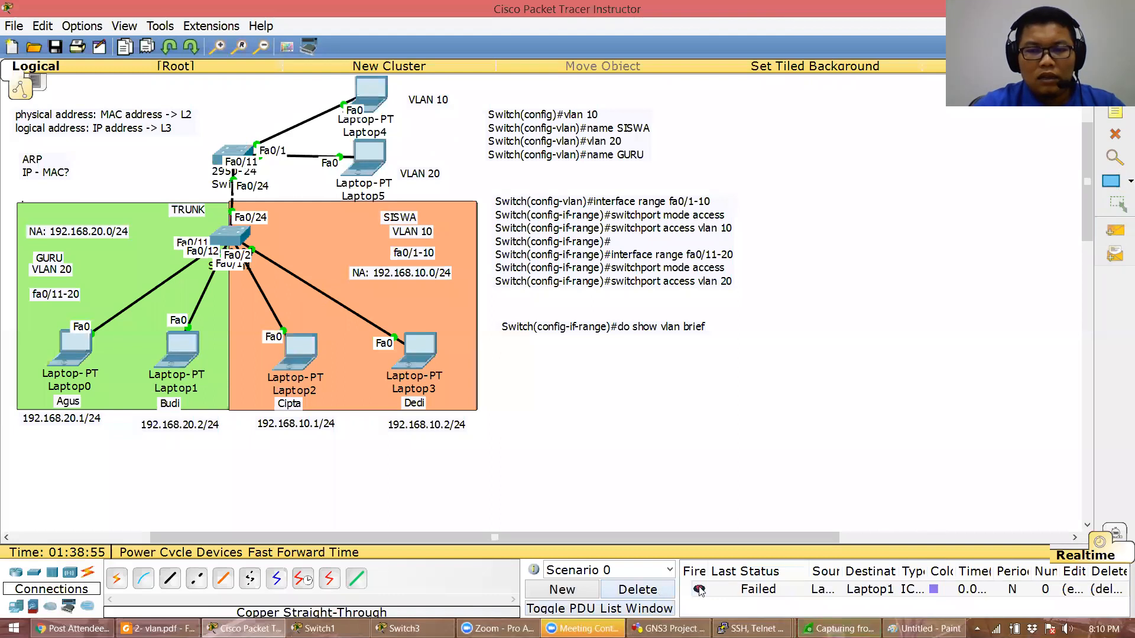
{"action": "left_click", "coordinate": [661, 594]}
{"action": "left_click", "coordinate": [1114, 231]}
{"action": "left_click", "coordinate": [366, 166]}
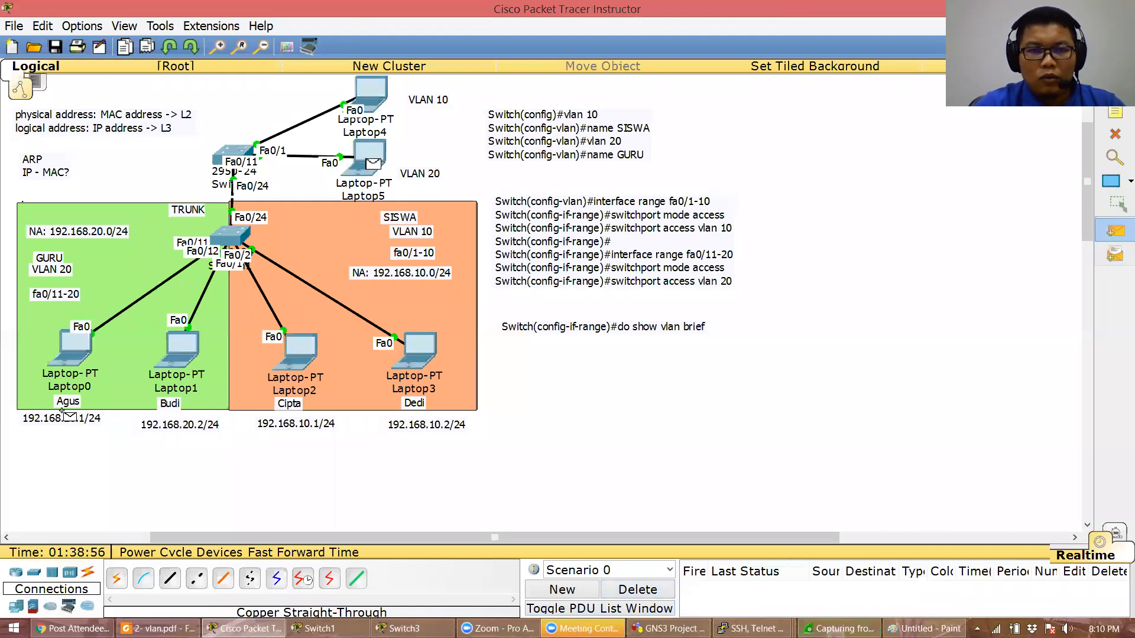
{"action": "left_click", "coordinate": [69, 350]}
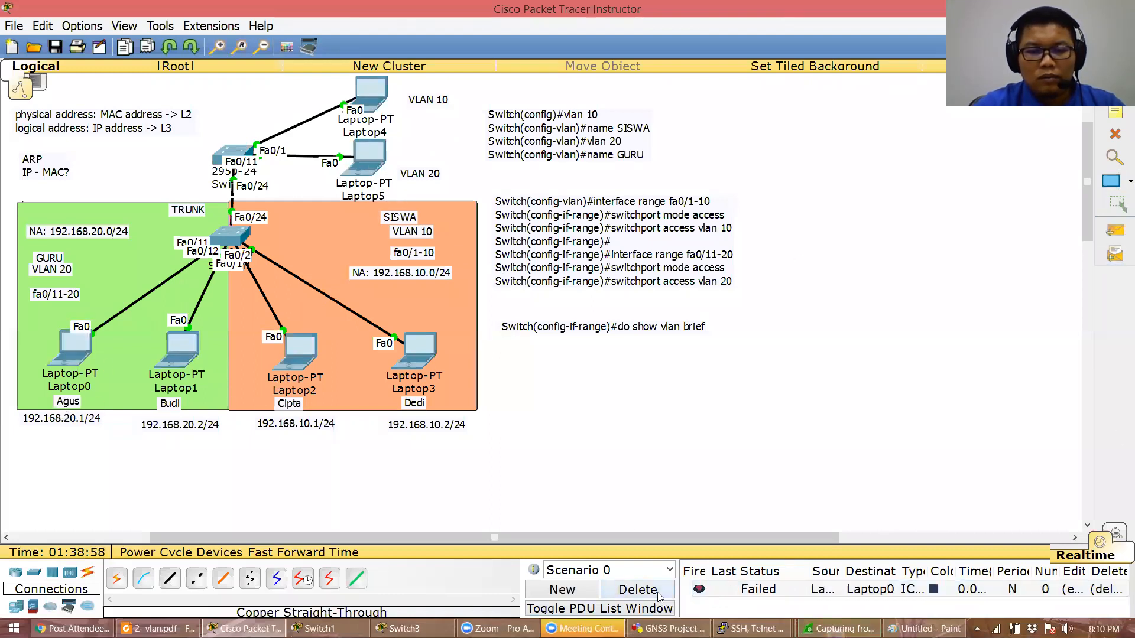
Send a fresh simple PDU from Laptop4 to Laptop3 and trace its path with automatic capture in Simulation mode
{"action": "left_click", "coordinate": [1115, 231]}
{"action": "left_click", "coordinate": [379, 93]}
{"action": "left_click", "coordinate": [423, 348]}
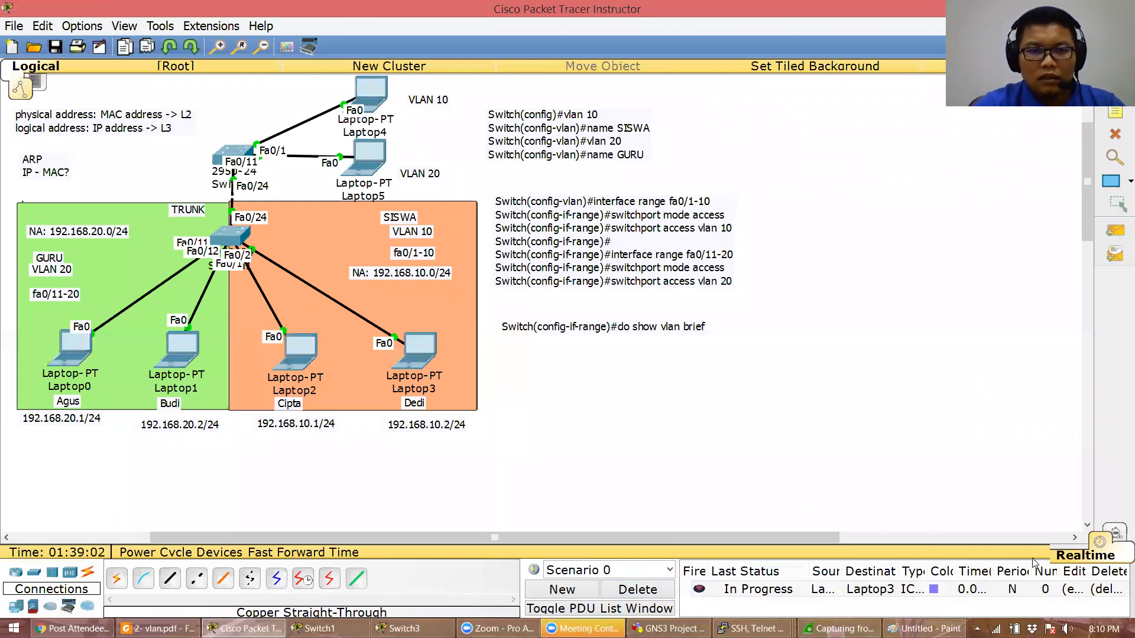
{"action": "left_click", "coordinate": [1115, 534]}
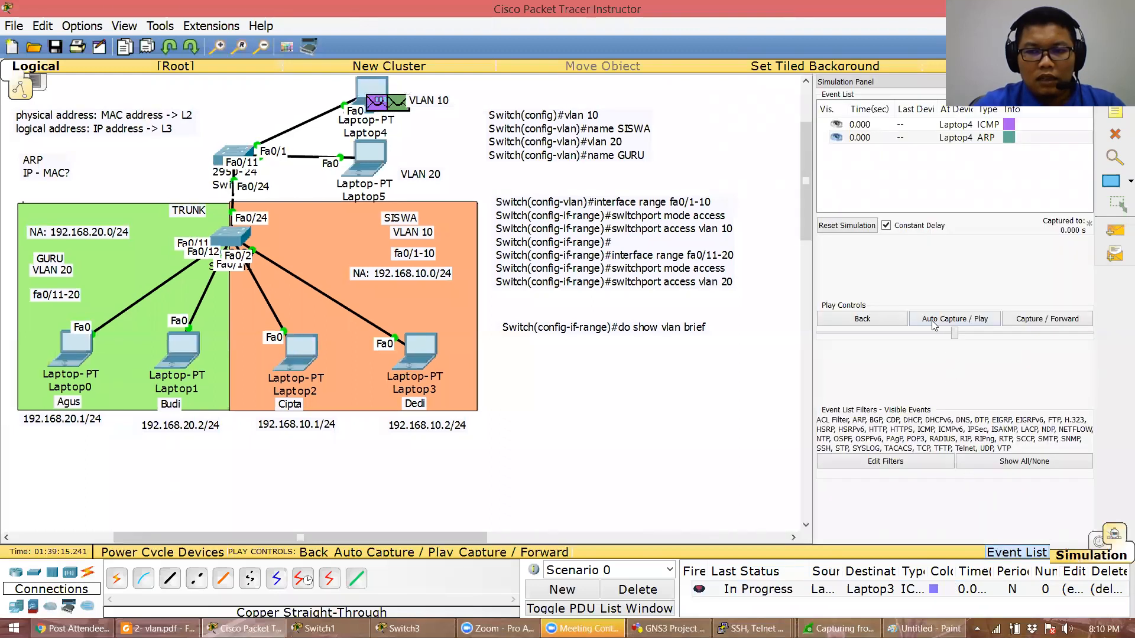
{"action": "left_click", "coordinate": [932, 323]}
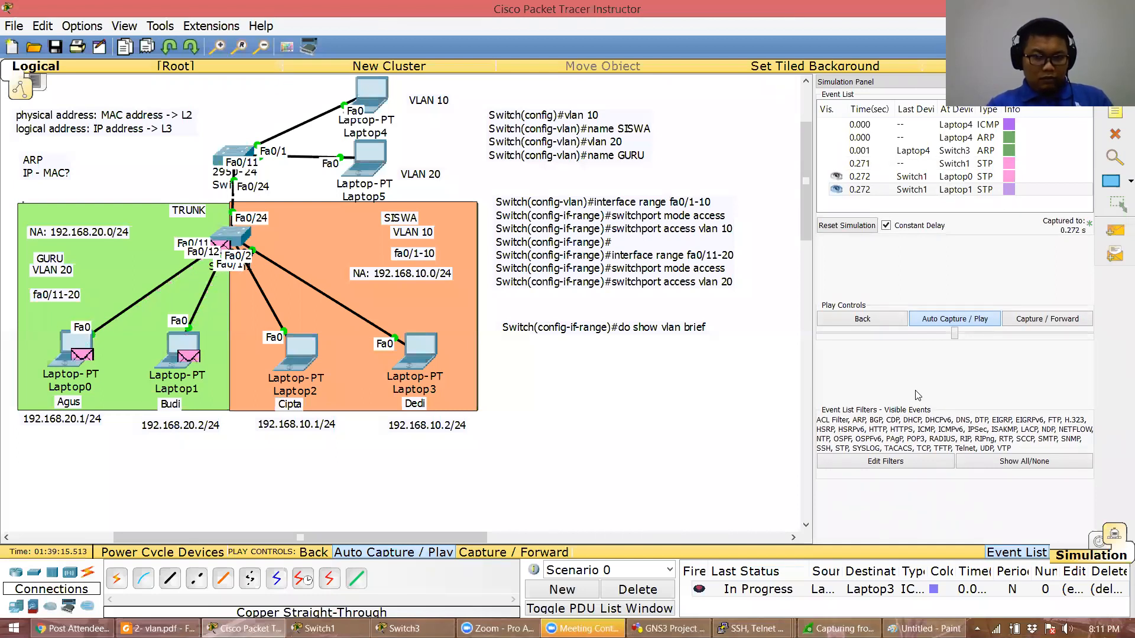
{"action": "left_click", "coordinate": [942, 321]}
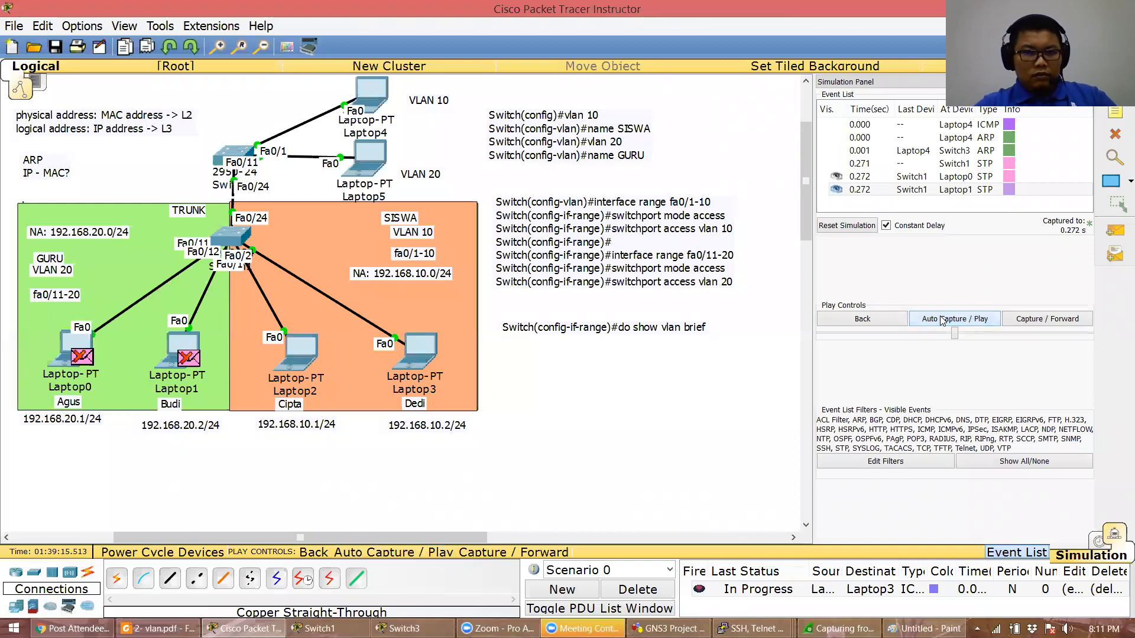
{"action": "left_click", "coordinate": [942, 319]}
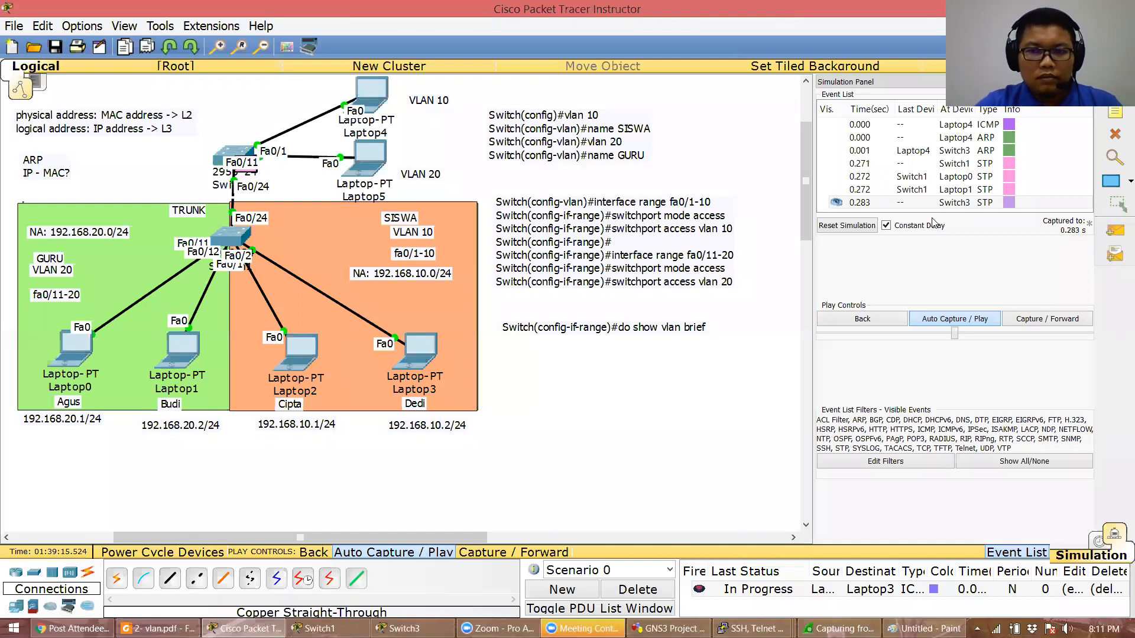
Reset the simulation and replay the Laptop4 to Laptop3 capture before returning to Realtime mode
{"action": "left_click", "coordinate": [864, 231]}
{"action": "left_click", "coordinate": [925, 319]}
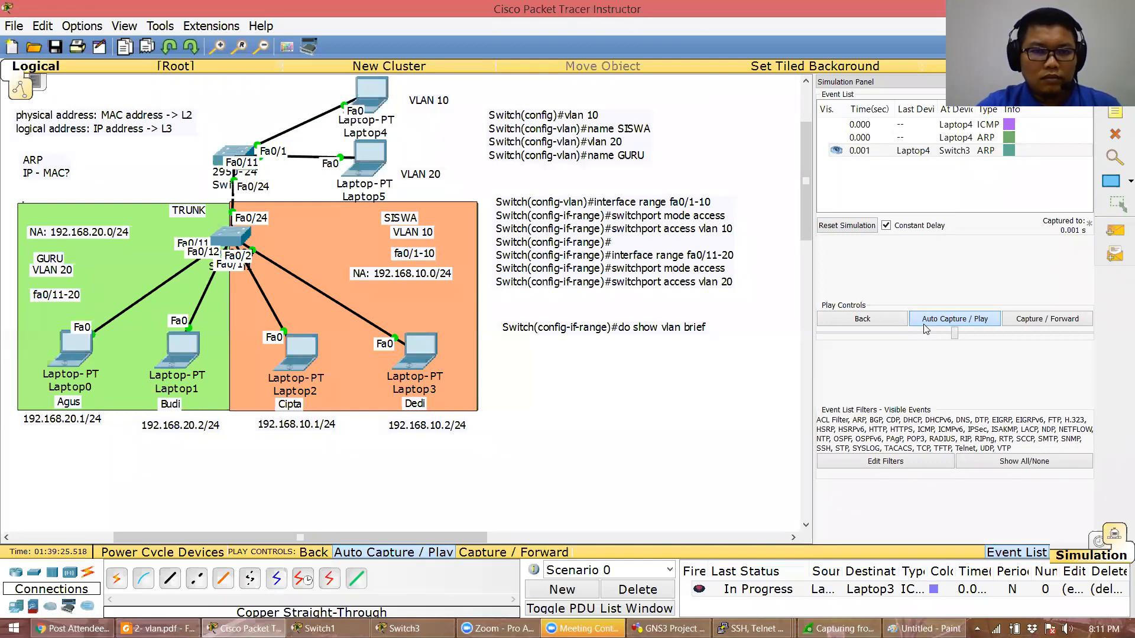
{"action": "left_click", "coordinate": [925, 324]}
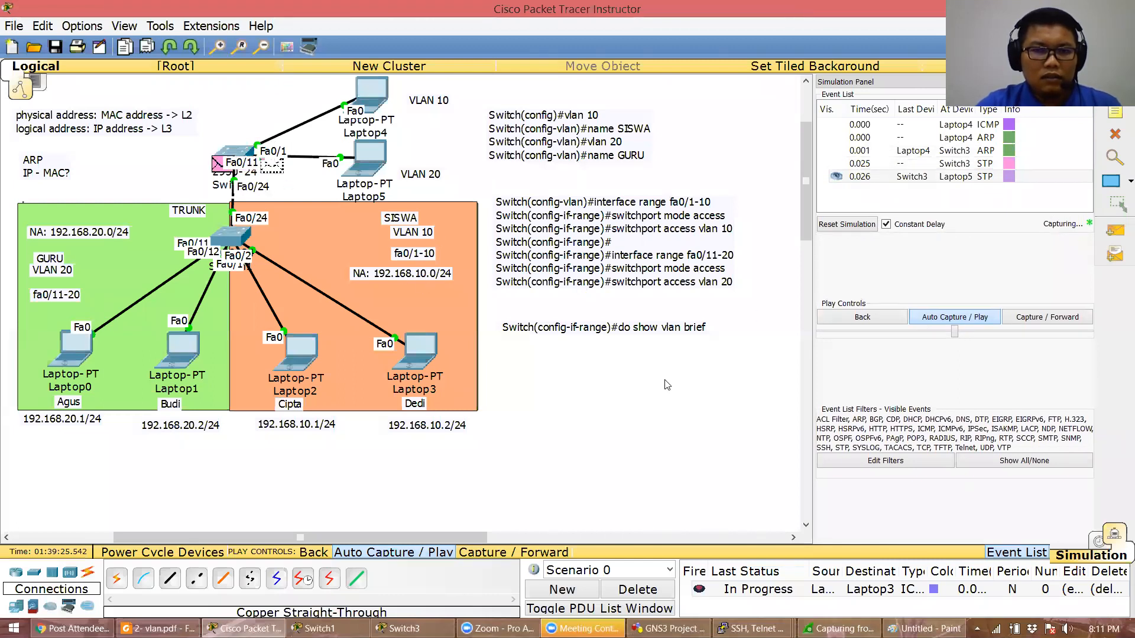
{"action": "left_click", "coordinate": [1097, 541]}
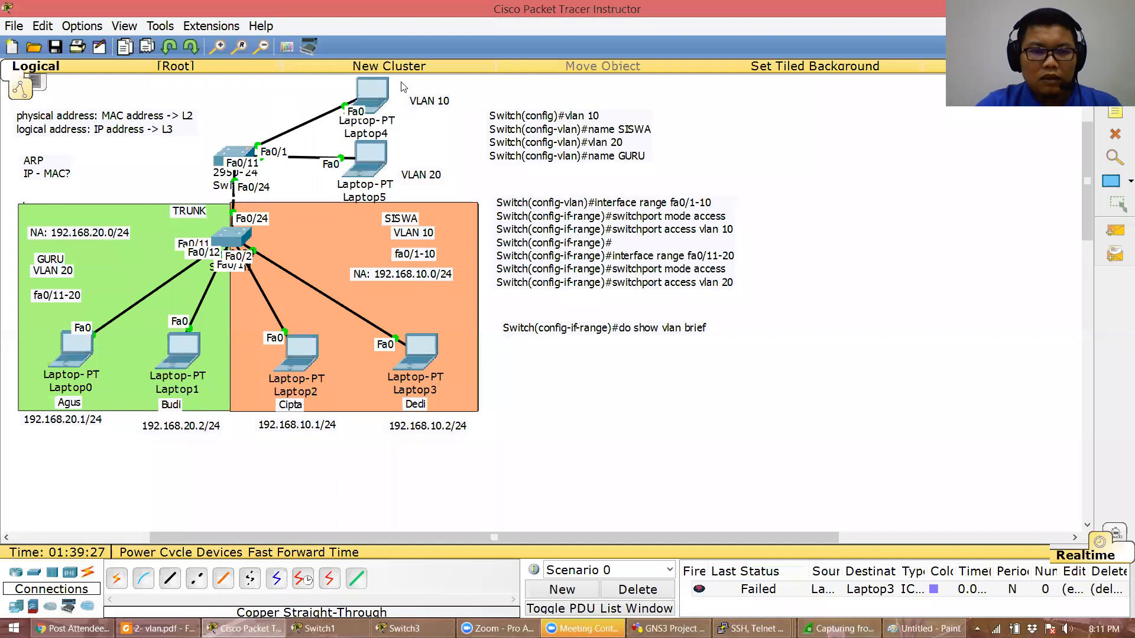
Leave configuration mode on Switch3 and run "show interface trunk" to check for trunk ports
{"action": "left_click", "coordinate": [235, 153]}
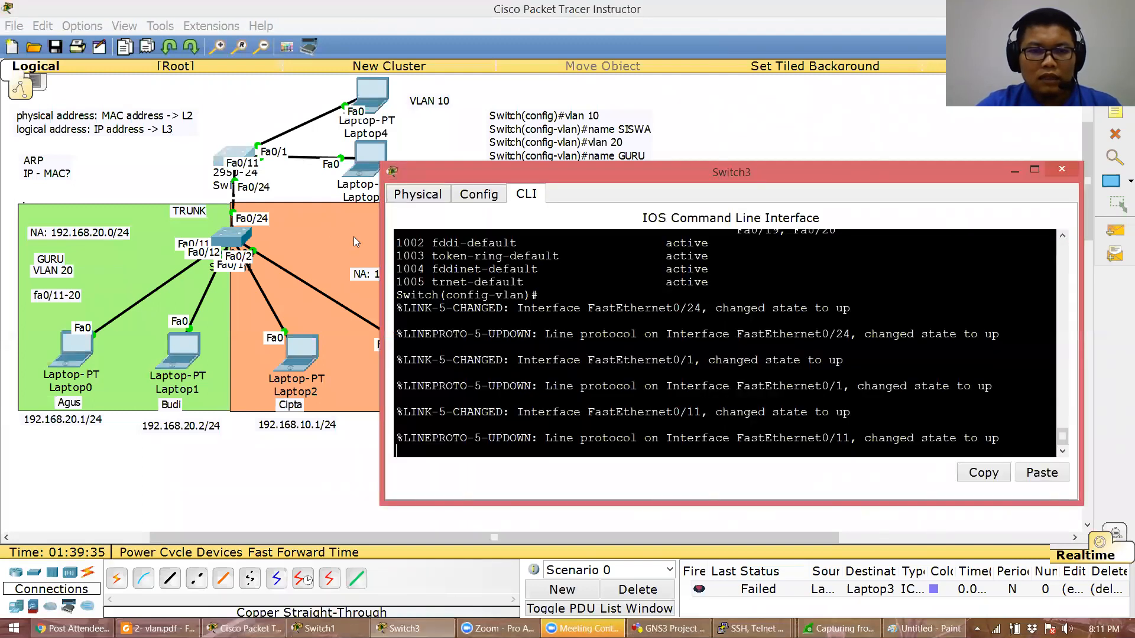
{"action": "key", "text": "Return"}
{"action": "type", "text": "end"}
{"action": "key", "text": "Return"}
{"action": "key", "text": "Return"}
{"action": "type", "text": "show interface trunk"}
{"action": "key", "text": "Return"}
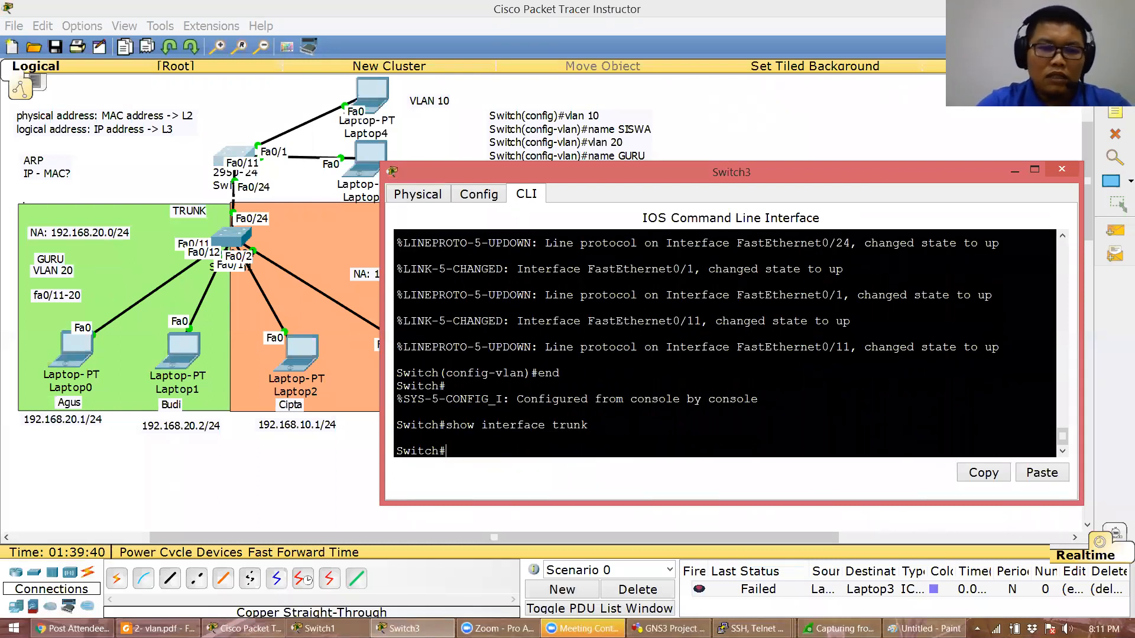
{"action": "left_click", "coordinate": [291, 509]}
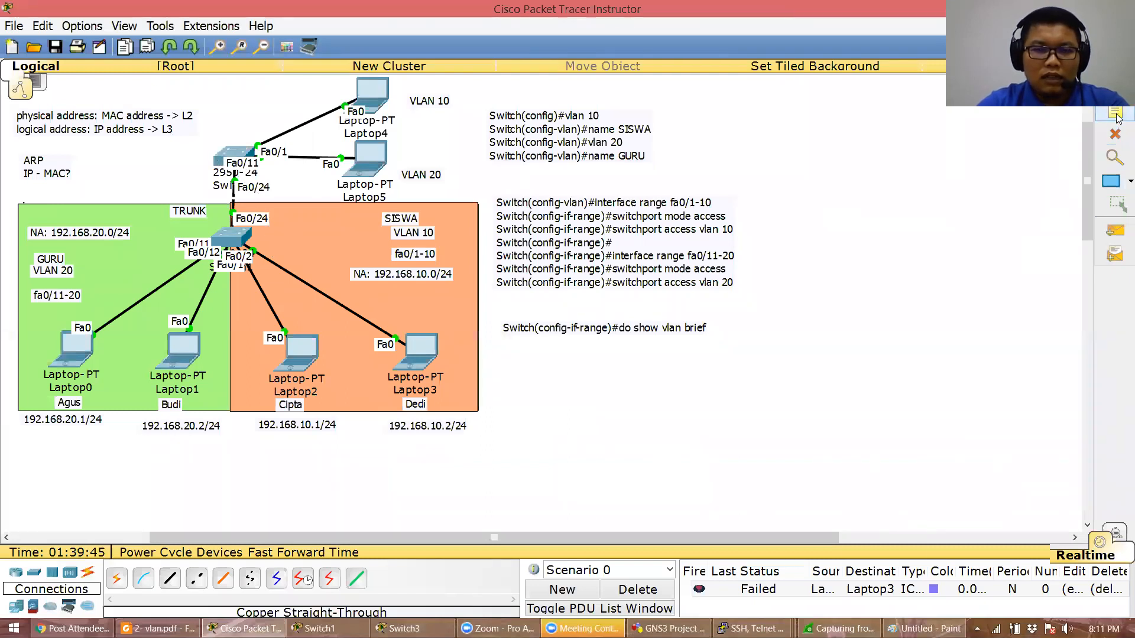
Run "show interface trunk" on Switch1 to check whether its link to Switch3 is trunking
{"action": "left_click", "coordinate": [230, 238]}
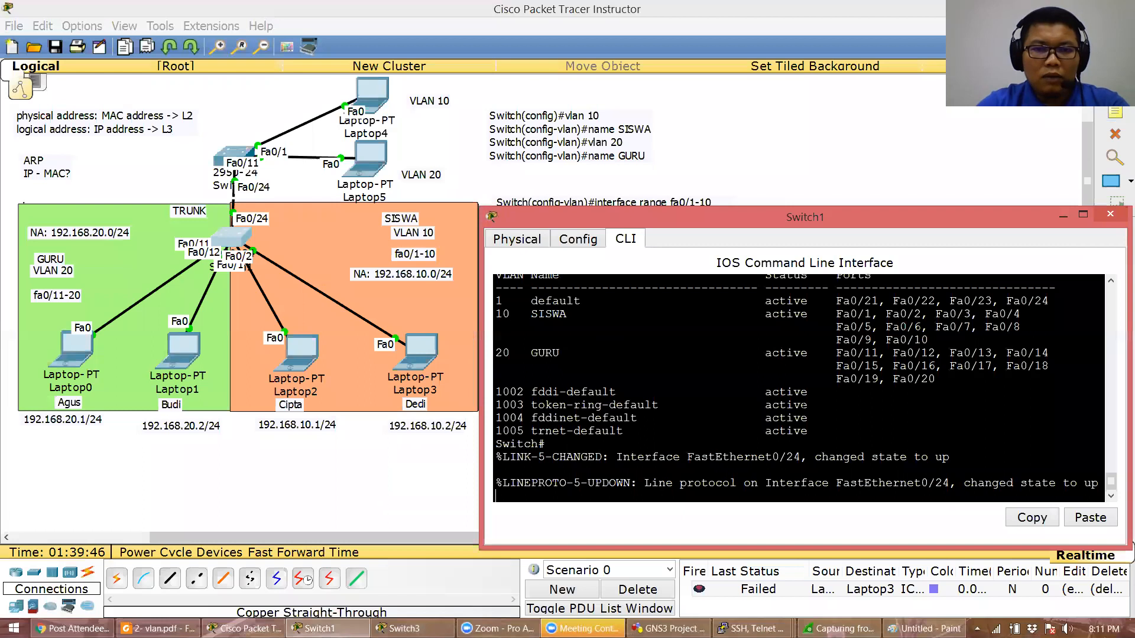
{"action": "key", "text": "Return"}
{"action": "type", "text": "en"}
{"action": "type", "text": "ow interface trunk"}
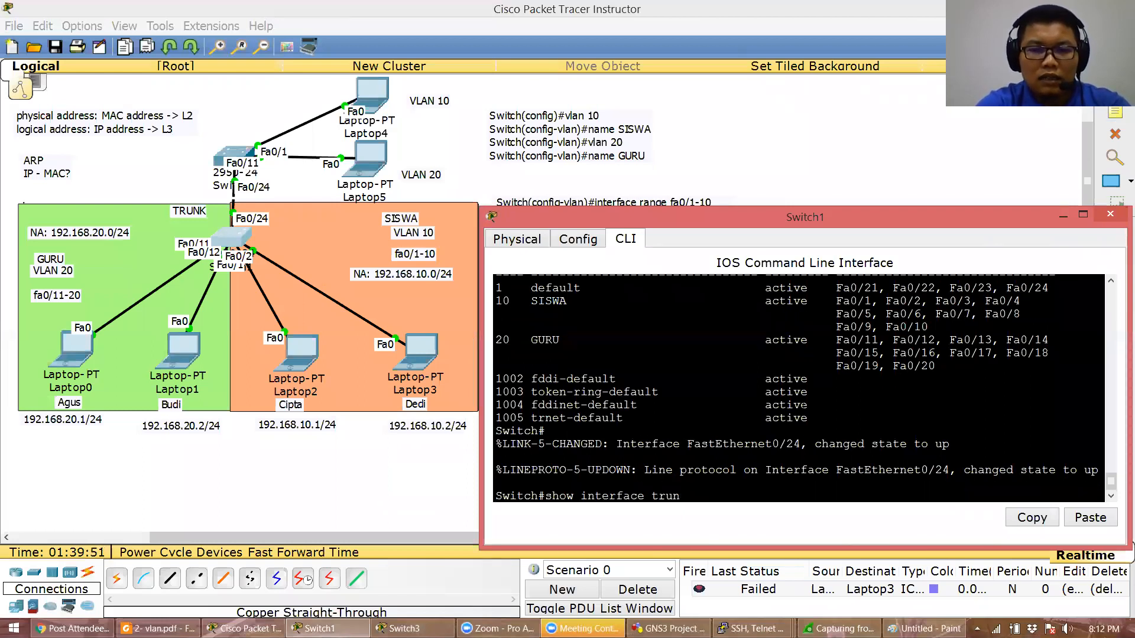
{"action": "key", "text": "Return"}
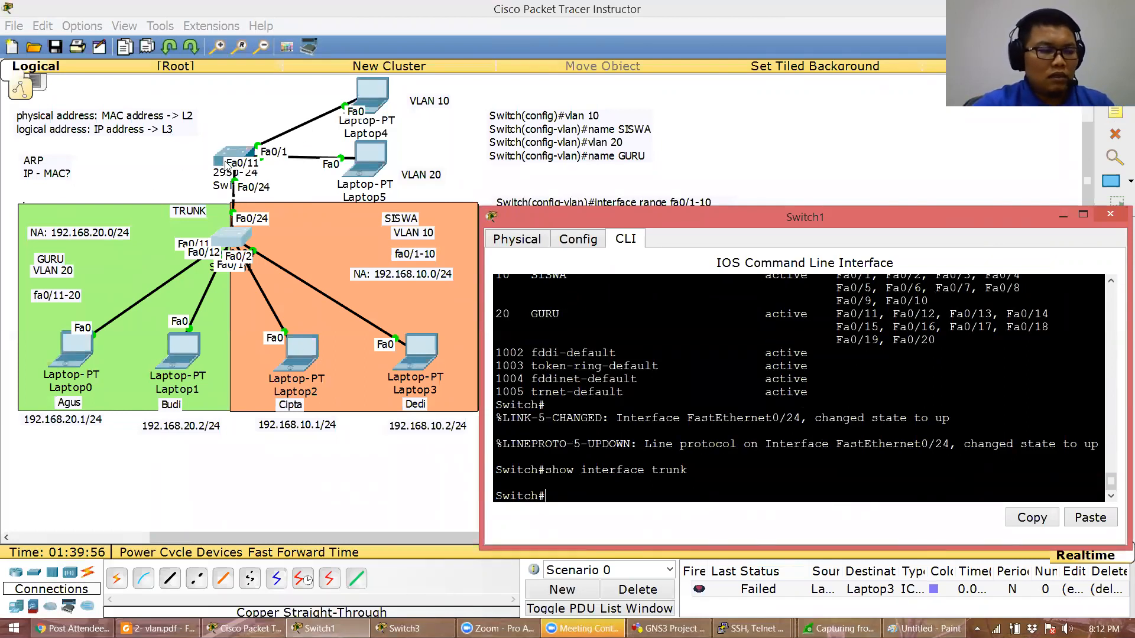
Return to the topology and switch to "2- vlan.pdf" in Foxit Reader to review the "Trunk links" slide
{"action": "left_click", "coordinate": [329, 491]}
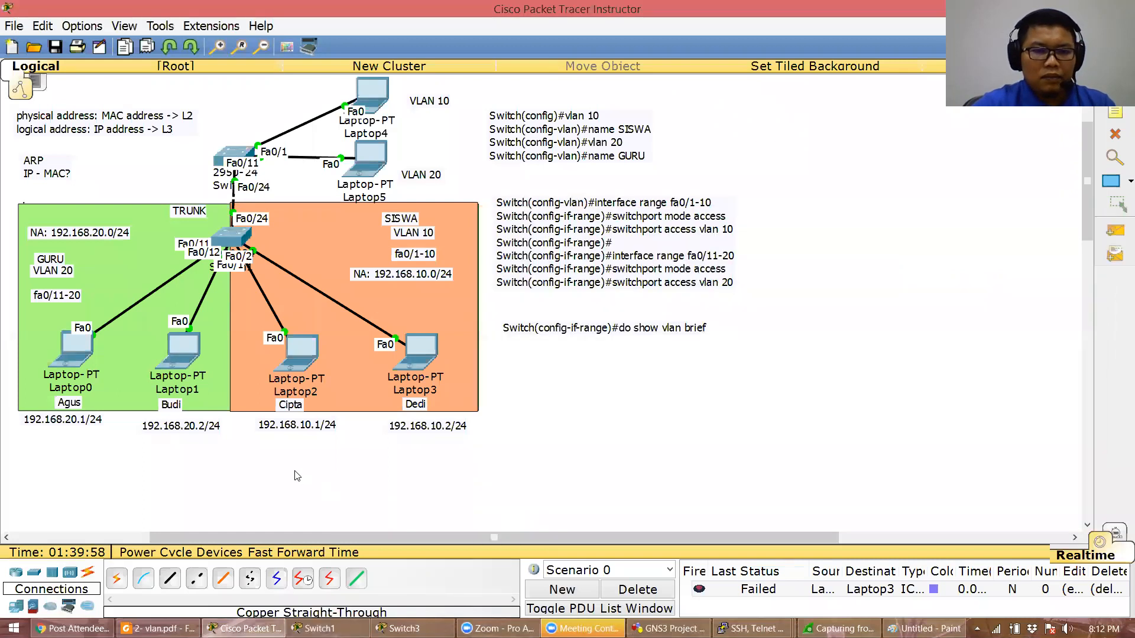
{"action": "key", "text": "alt+Tab"}
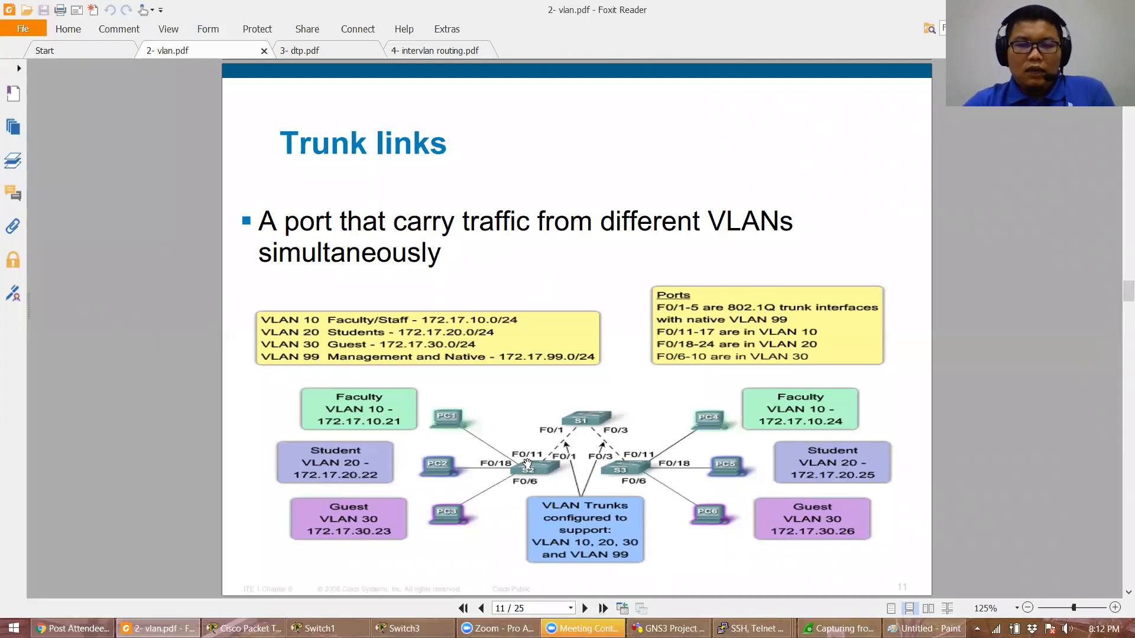
Switch back to Cisco Packet Tracer and add the notes "S1" beside the lower switch and "S2" beside the upper switch
{"action": "left_click", "coordinate": [243, 629]}
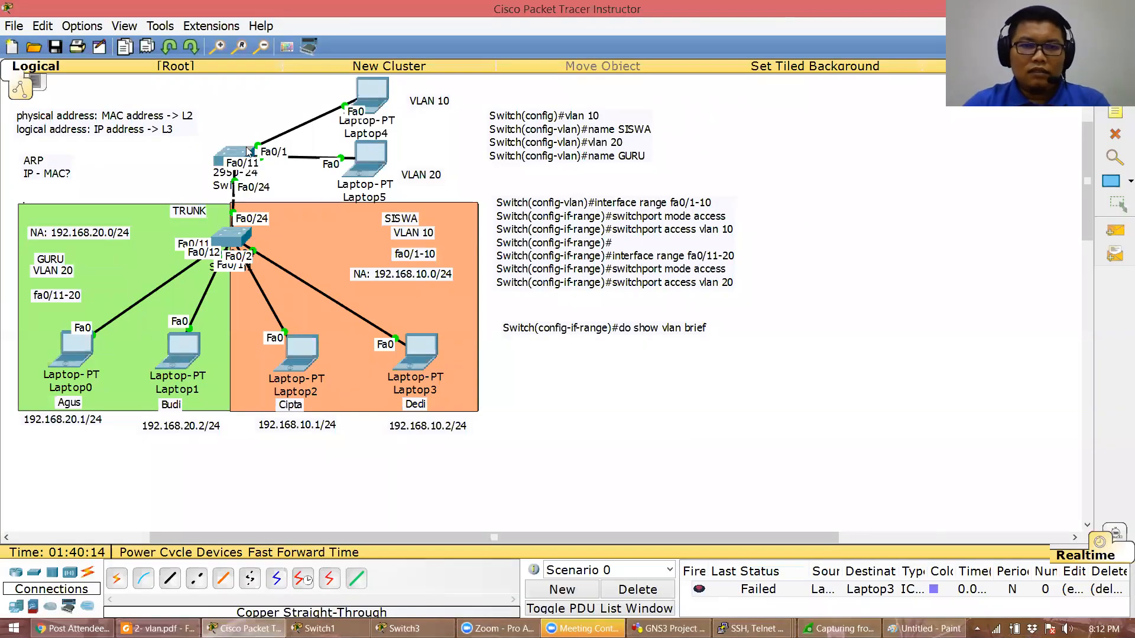
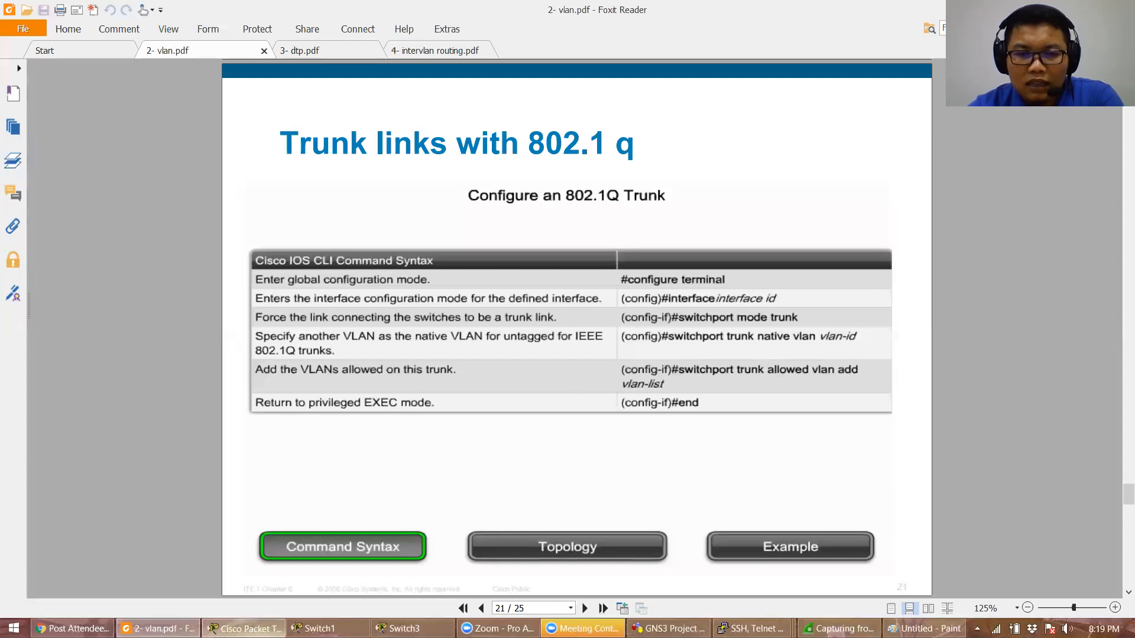
{"action": "left_click", "coordinate": [244, 629]}
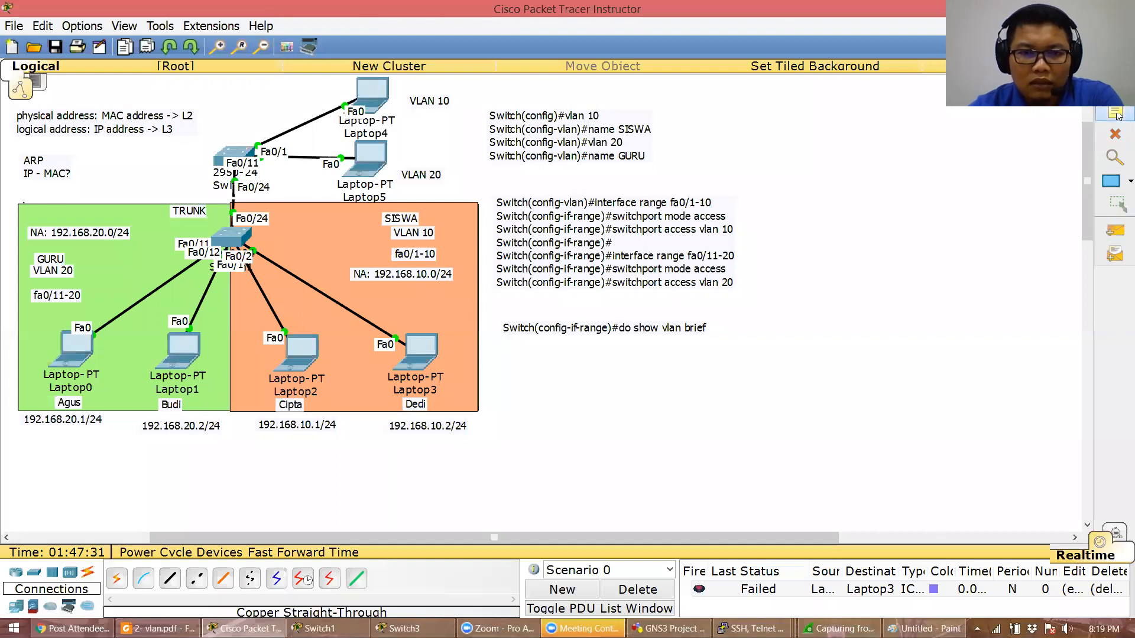
{"action": "left_click", "coordinate": [195, 228]}
{"action": "type", "text": "s1"}
{"action": "left_click", "coordinate": [262, 190]}
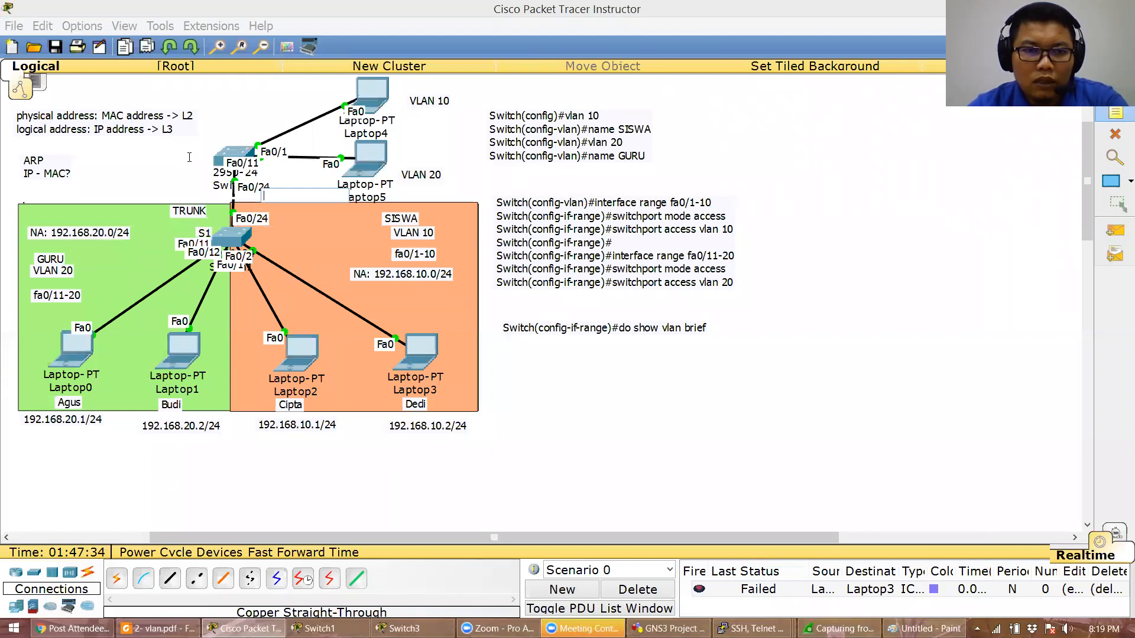
{"action": "left_click", "coordinate": [196, 159]}
{"action": "type", "text": "S2"}
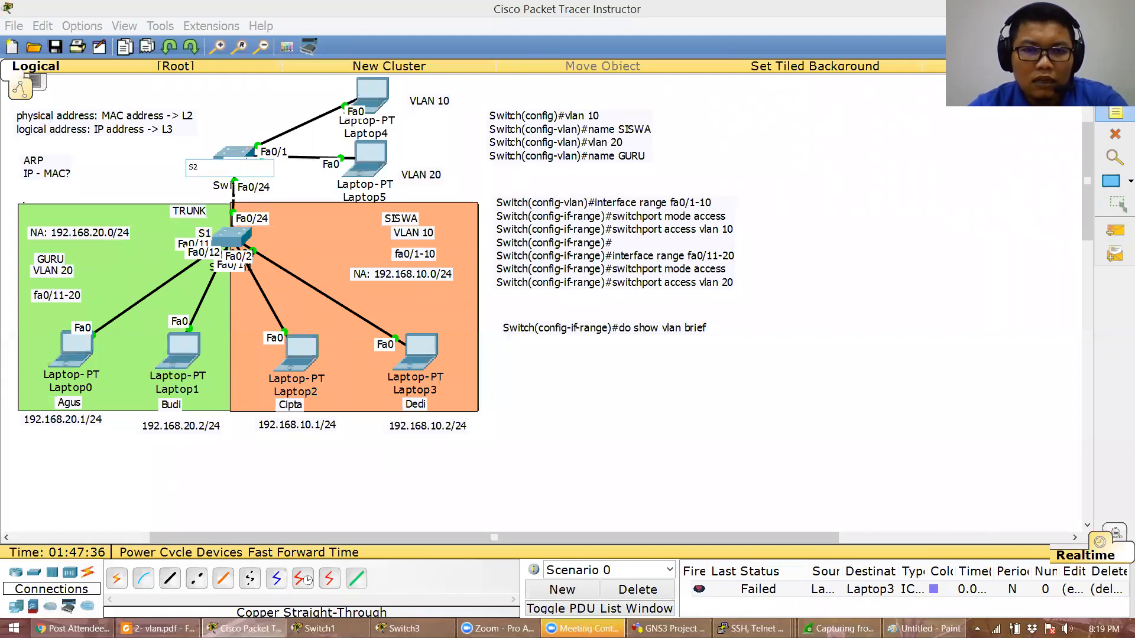
{"action": "left_click", "coordinate": [1115, 66]}
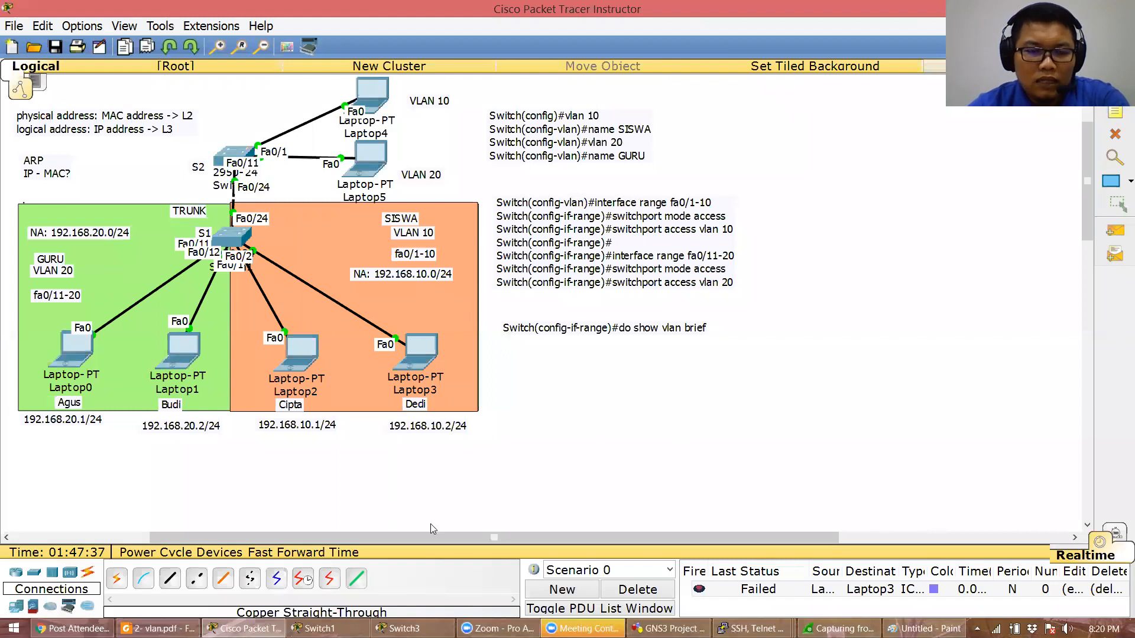
In the Switch1 CLI, set the hostname to S1 and return to privileged EXEC mode
{"action": "left_click", "coordinate": [319, 628]}
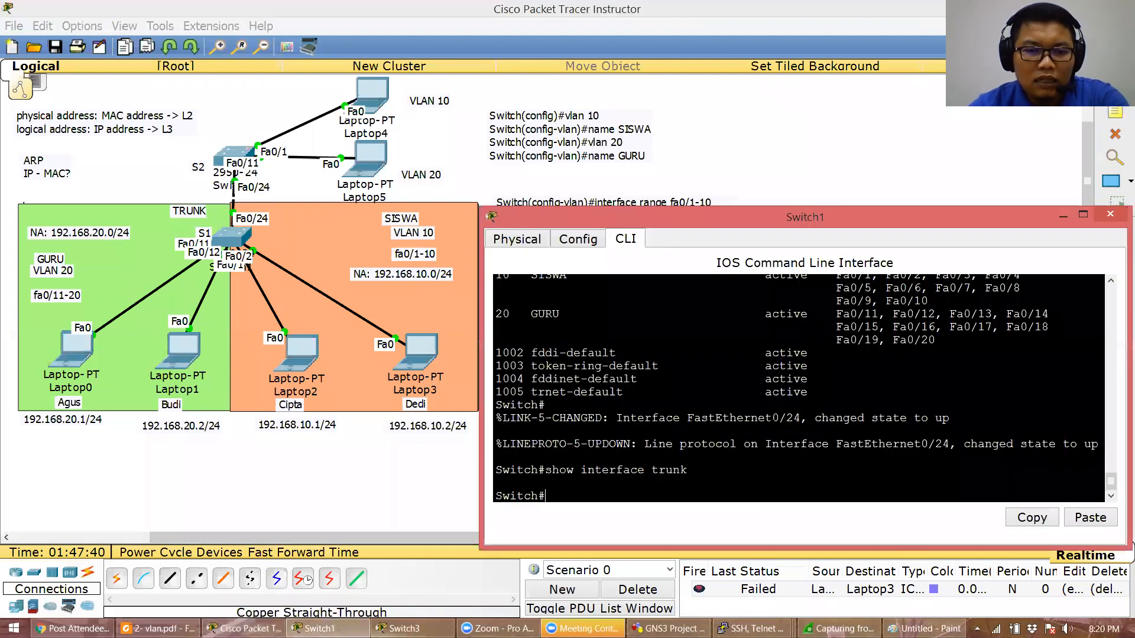
{"action": "type", "text": "conf t"}
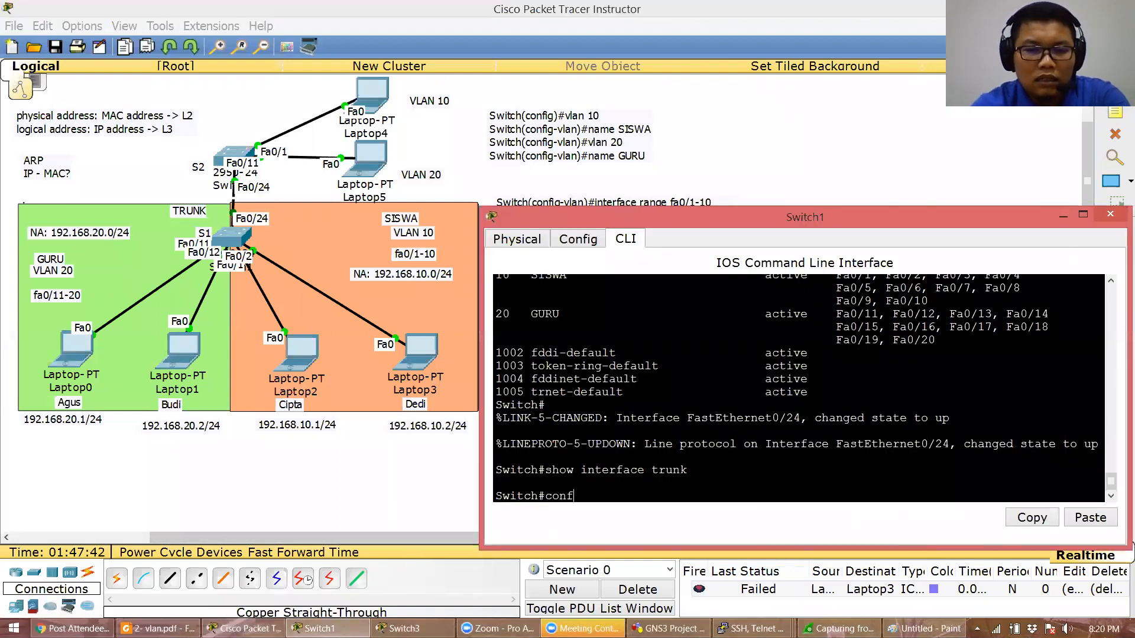
{"action": "key", "text": "Return"}
{"action": "type", "text": "hostname S1"}
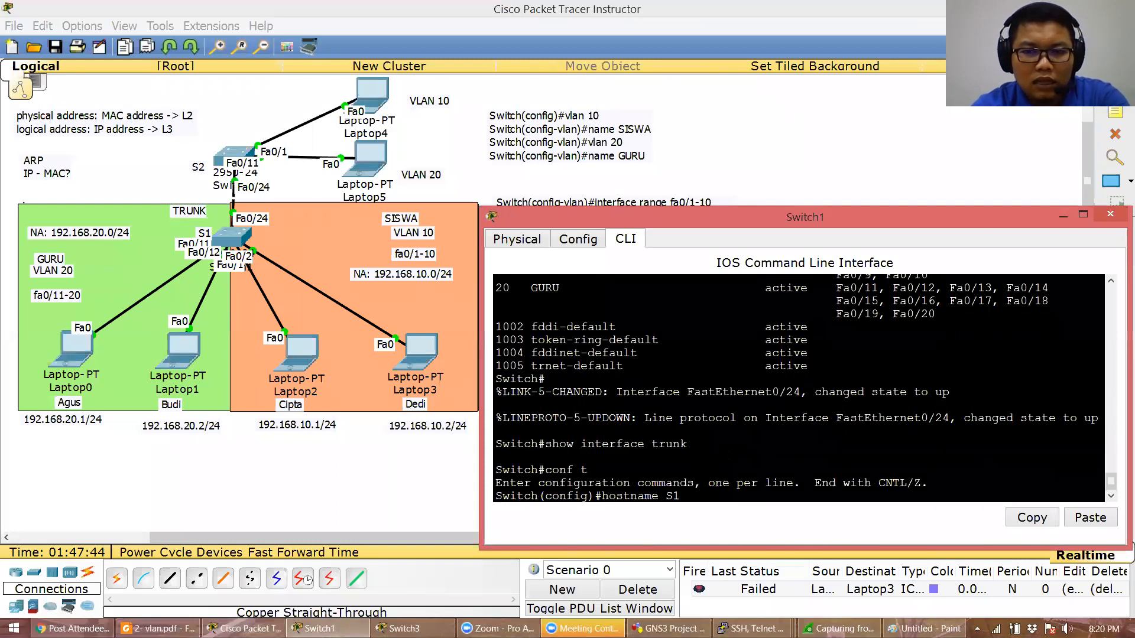
{"action": "key", "text": "Return"}
{"action": "type", "text": "end"}
{"action": "key", "text": "Return"}
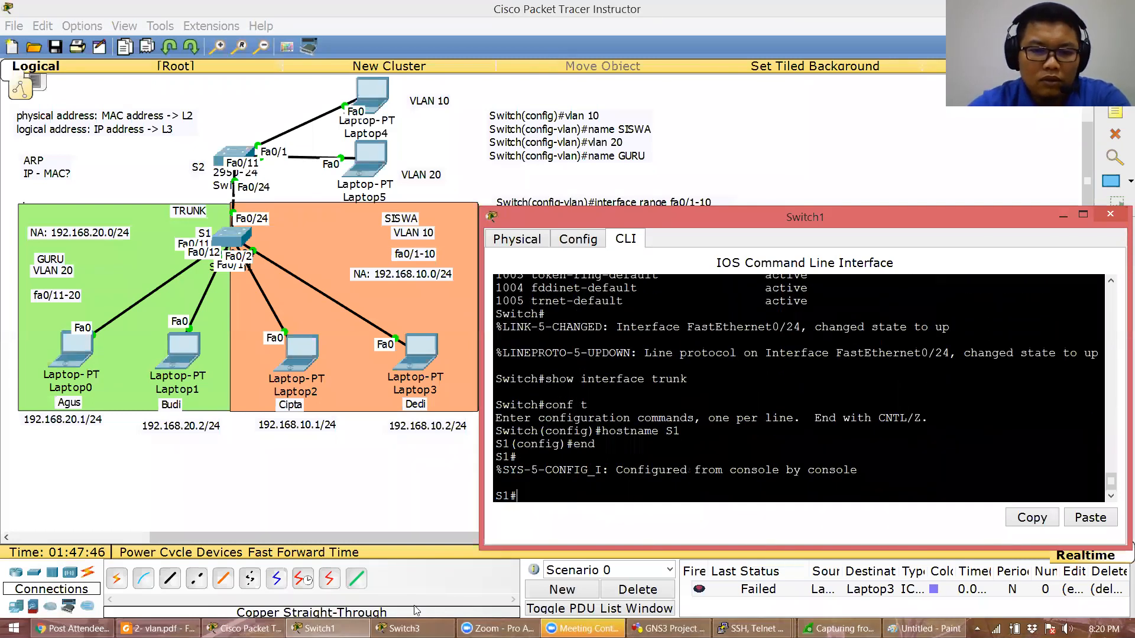
In the Switch3 CLI, enter configuration mode and set the hostname to S2
{"action": "key", "text": "alt+Tab"}
{"action": "type", "text": "conf t"}
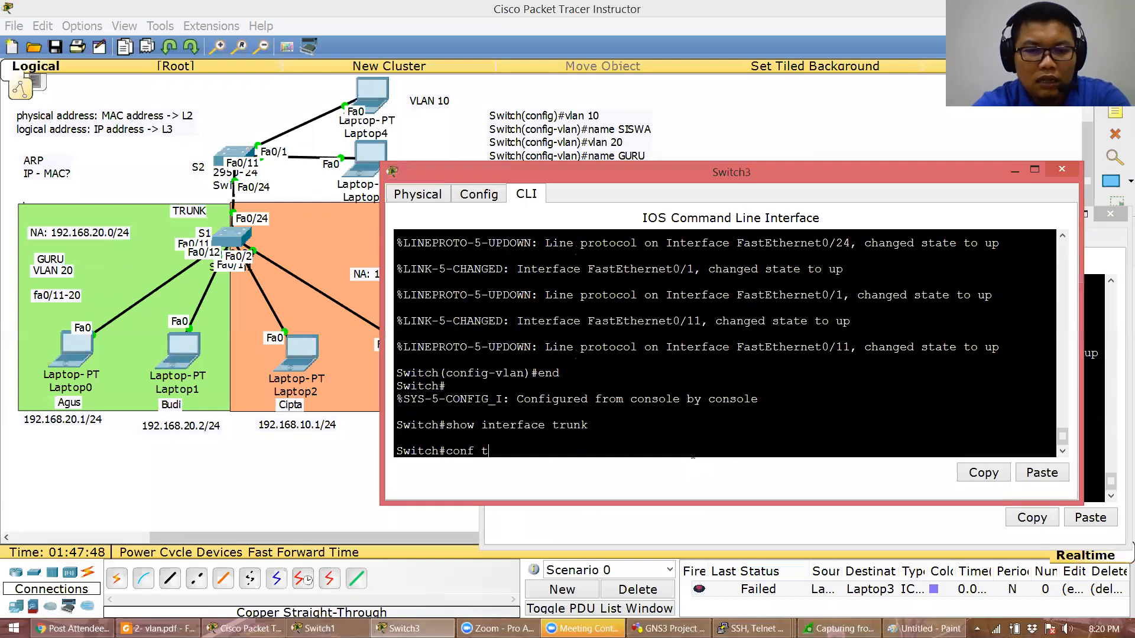
{"action": "key", "text": "Return"}
{"action": "type", "text": "hostnae"}
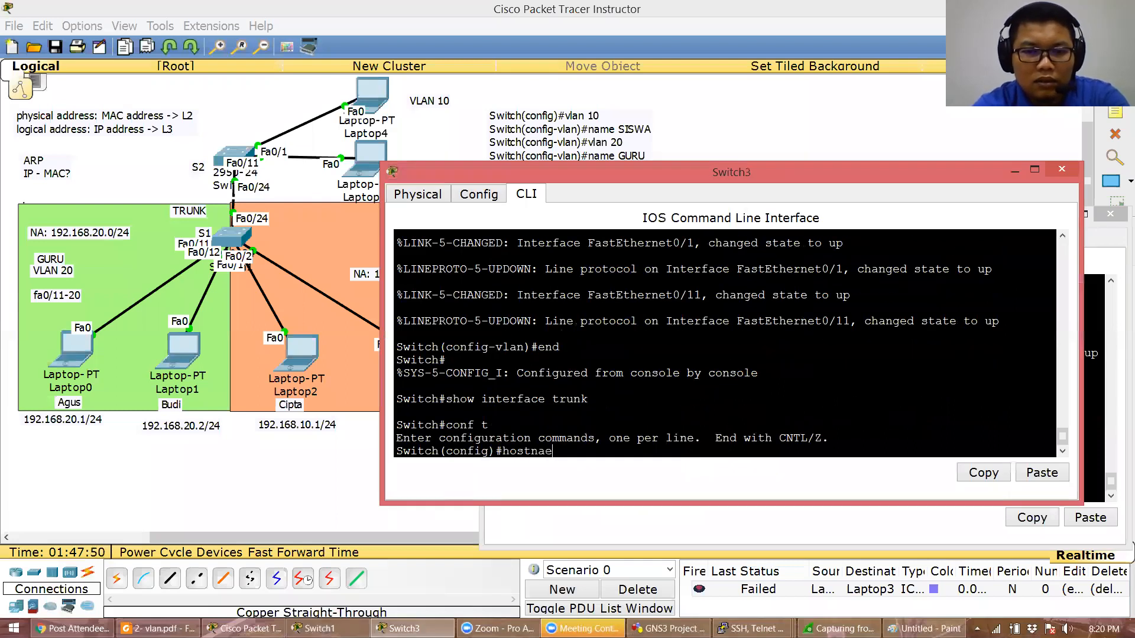
{"action": "type", "text": "a"}
{"action": "key", "text": "BackSpace"}
{"action": "type", "text": "e S2"}
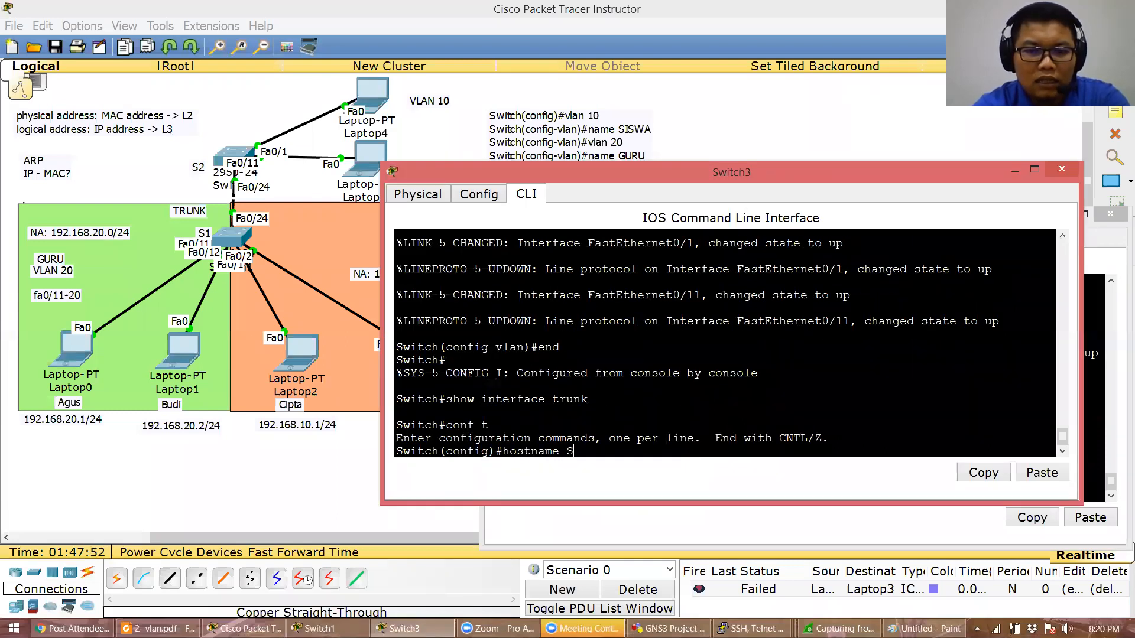
{"action": "key", "text": "Return"}
{"action": "key", "text": "Return"}
{"action": "left_click", "coordinate": [293, 459]}
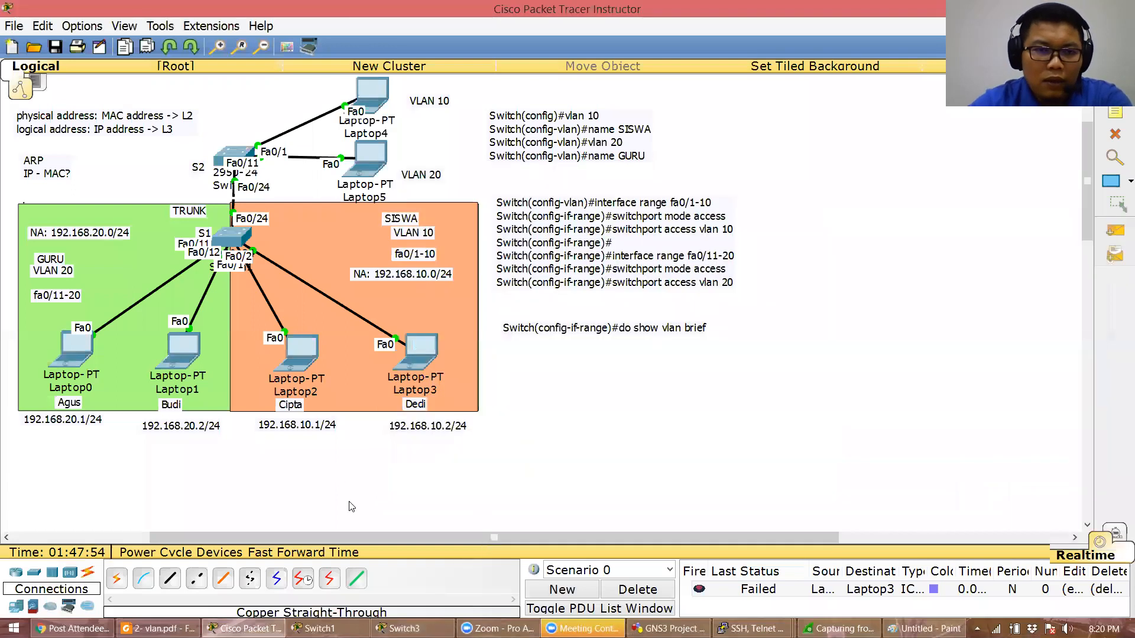
On S1, enter interface fa0/24 and set it to trunk mode with "switchport mode trunk"
{"action": "left_click", "coordinate": [319, 628]}
{"action": "type", "text": "conf t"}
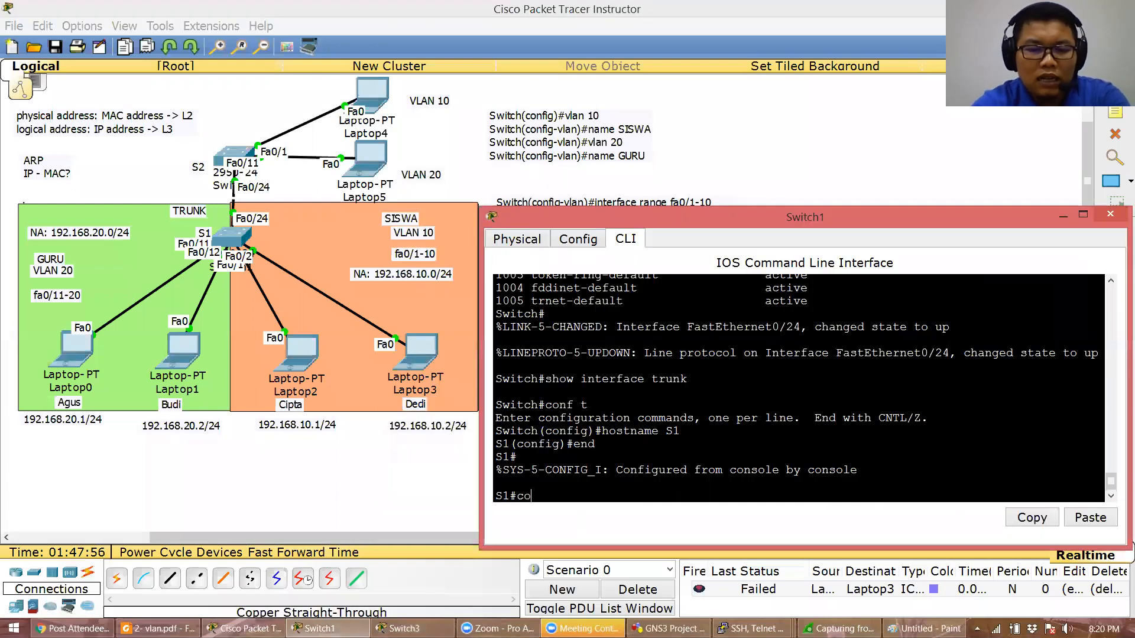
{"action": "key", "text": "Return"}
{"action": "type", "text": "inter"}
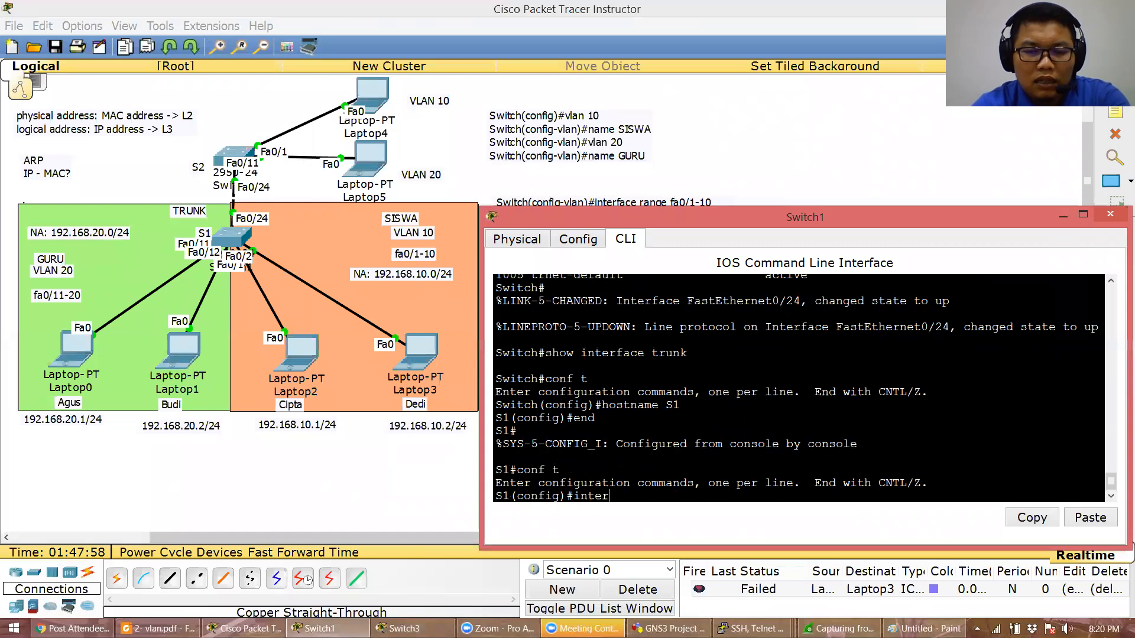
{"action": "type", "text": "face fa0/24"}
{"action": "key", "text": "Return"}
{"action": "type", "text": "switchpor"}
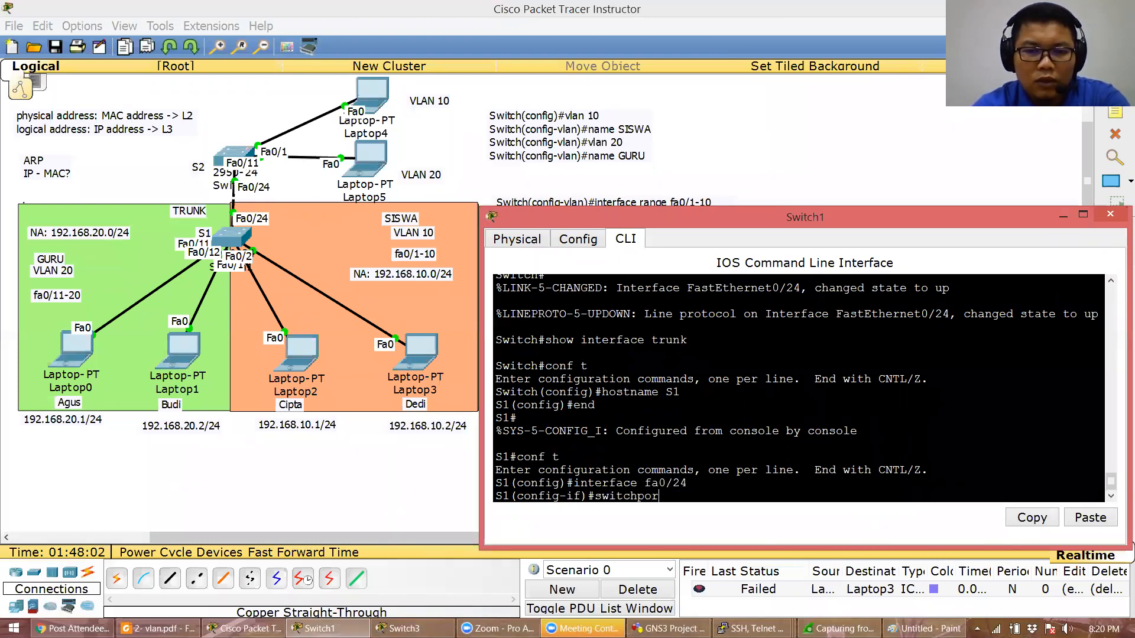
{"action": "type", "text": "t mode trunk"}
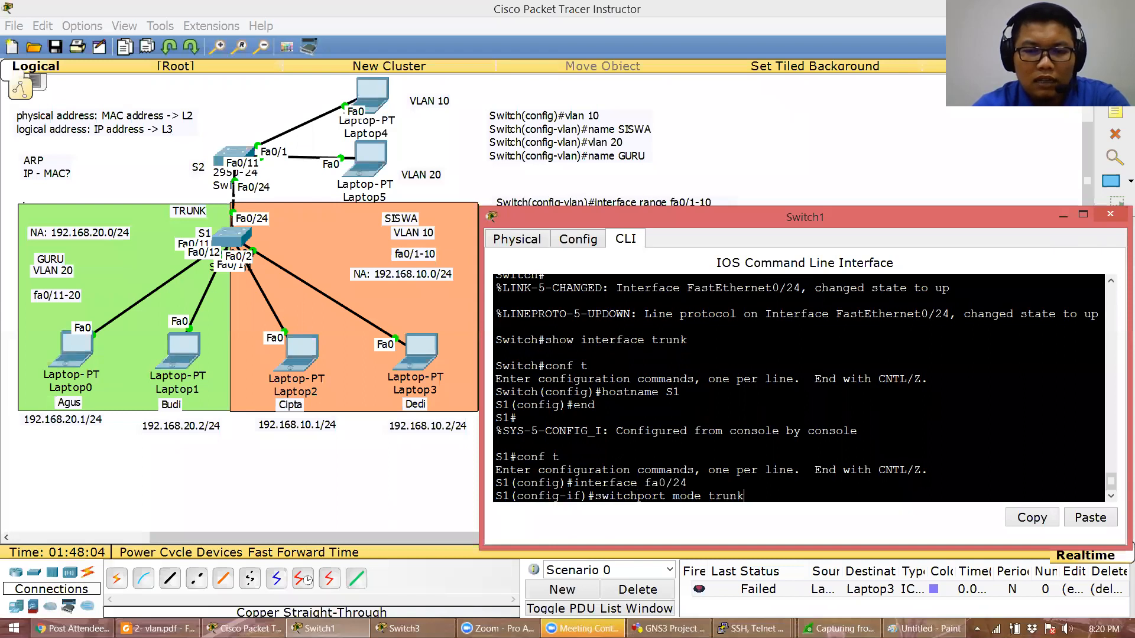
{"action": "key", "text": "Return"}
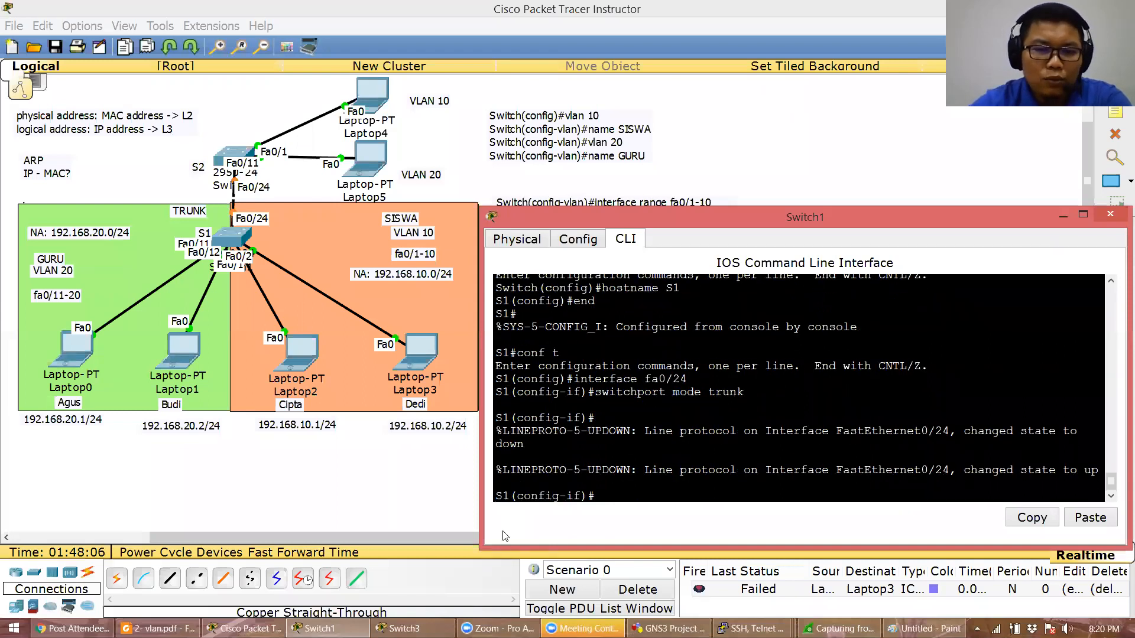
On S2, enter interface fa0/24 and set it to trunk mode with "sw mo tr"
{"action": "left_click", "coordinate": [401, 628]}
{"action": "key", "text": "Return"}
{"action": "type", "text": "conf"}
{"action": "key", "text": "BackSpace"}
{"action": "key", "text": "BackSpace"}
{"action": "key", "text": "BackSpace"}
{"action": "key", "text": "BackSpace"}
{"action": "key", "text": "BackSpace"}
{"action": "type", "text": "in"}
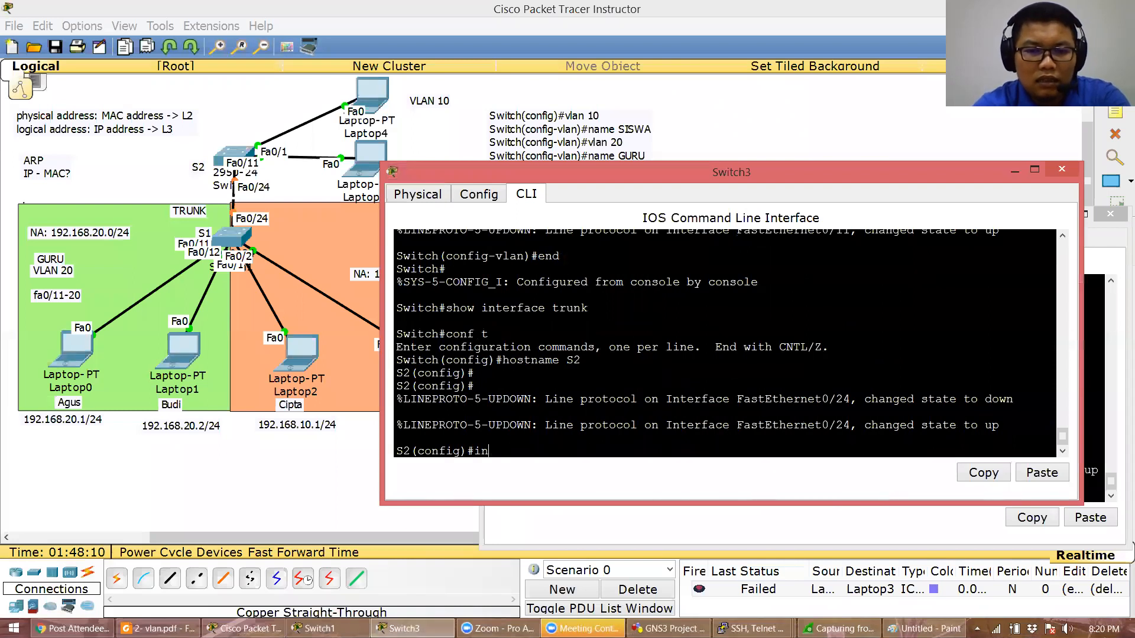
{"action": "type", "text": "t fa0/24"}
{"action": "key", "text": "Return"}
{"action": "type", "text": "sw"}
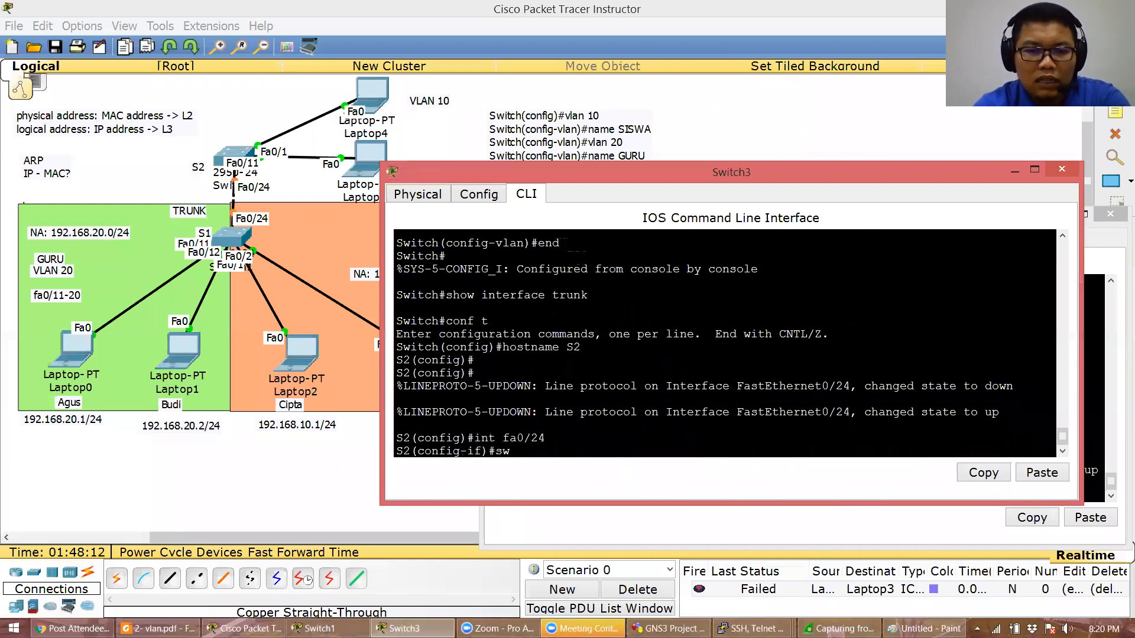
{"action": "type", "text": " mo tr"}
{"action": "key", "text": "Return"}
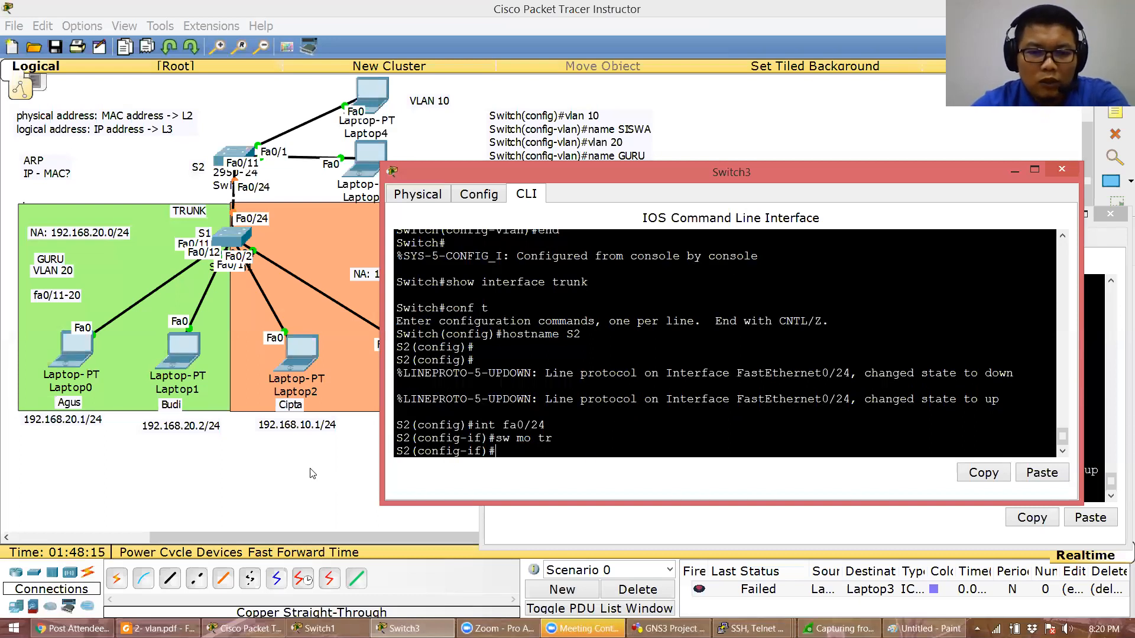
{"action": "left_click", "coordinate": [323, 496]}
Allow all VLANs on S1's fa0/24 trunk with "switchport trunk allowed vlan all"
{"action": "left_click", "coordinate": [327, 629]}
{"action": "type", "text": "switchport t"}
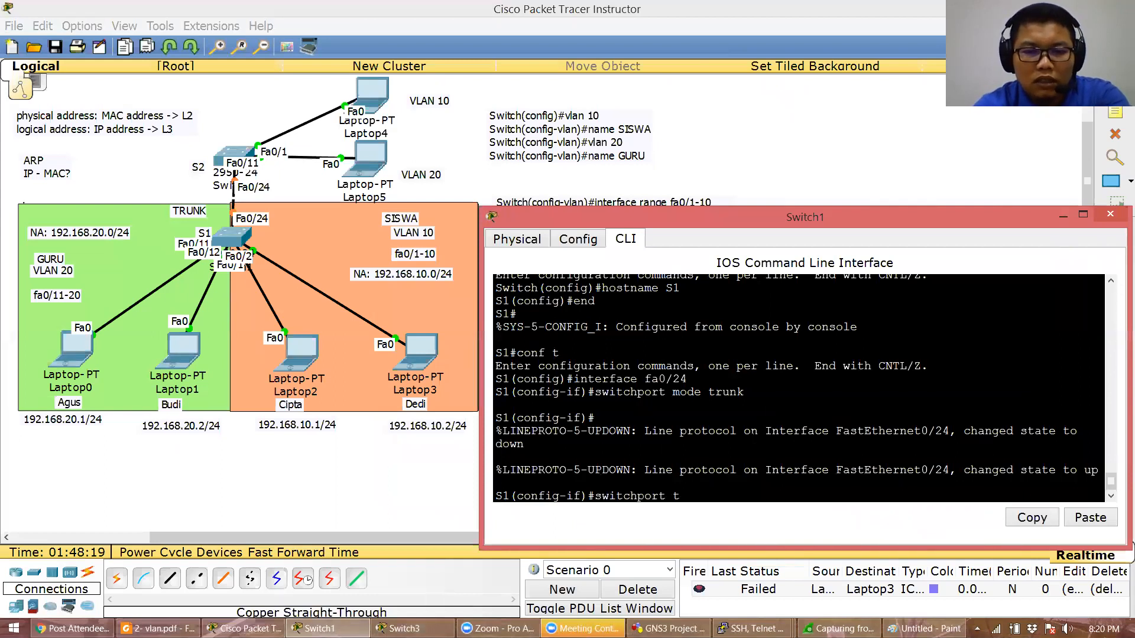
{"action": "type", "text": "runk allowed vlan all"}
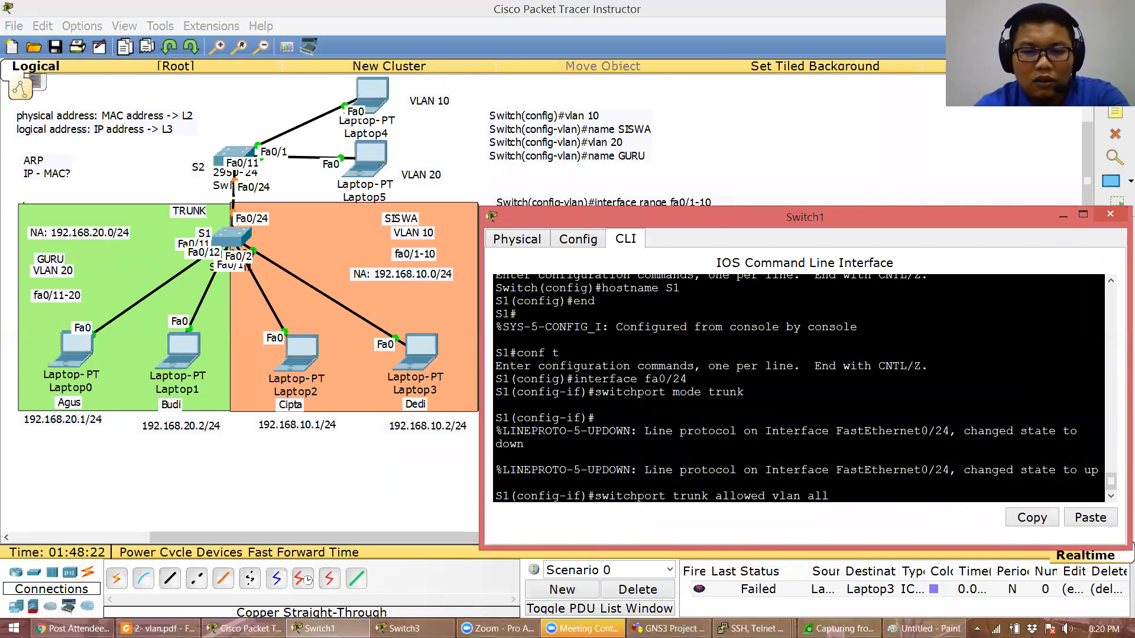
{"action": "key", "text": "Return"}
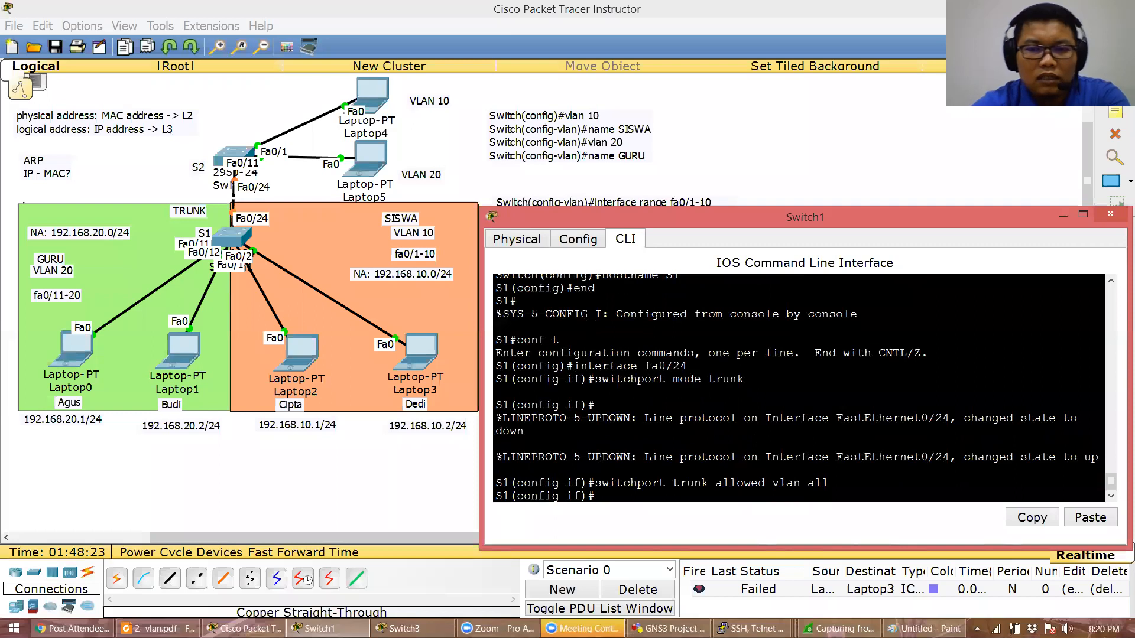
Allow all VLANs on S2's fa0/24 trunk with "switchport trunk allowed vlan all"
{"action": "left_click", "coordinate": [405, 629]}
{"action": "type", "text": "witchport tr"}
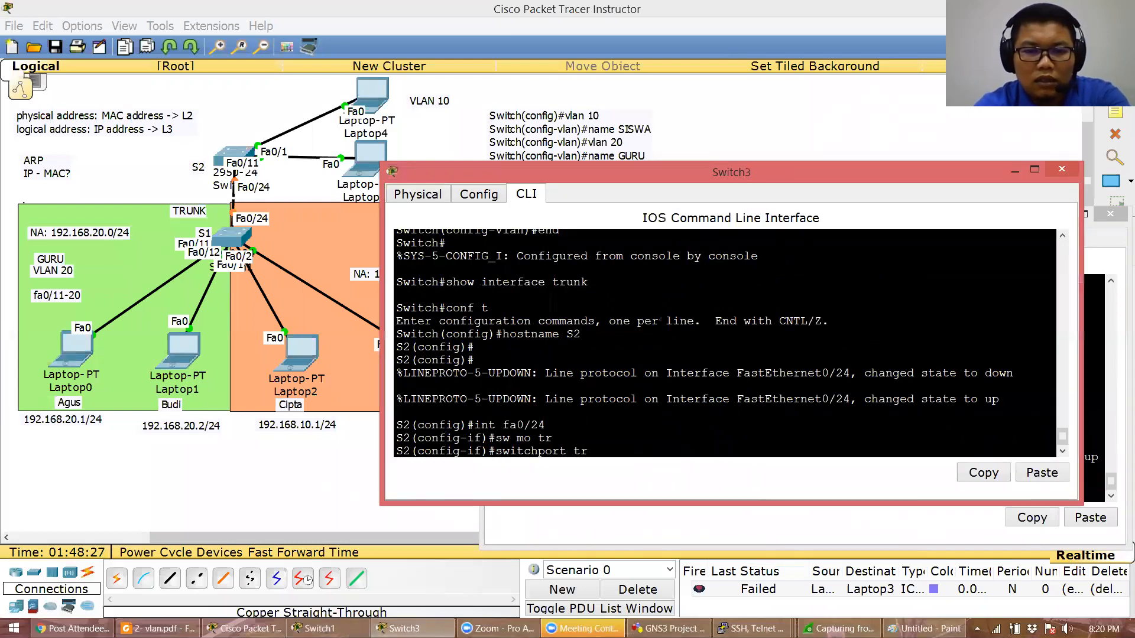
{"action": "type", "text": "unk allowed v"}
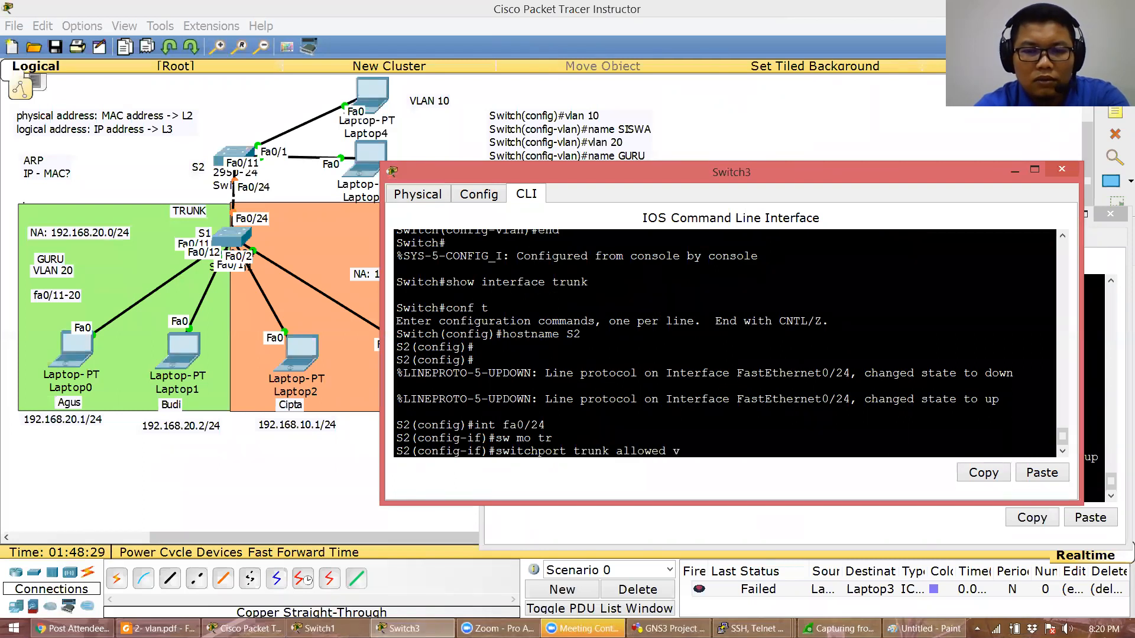
{"action": "type", "text": "lan all"}
{"action": "key", "text": "Return"}
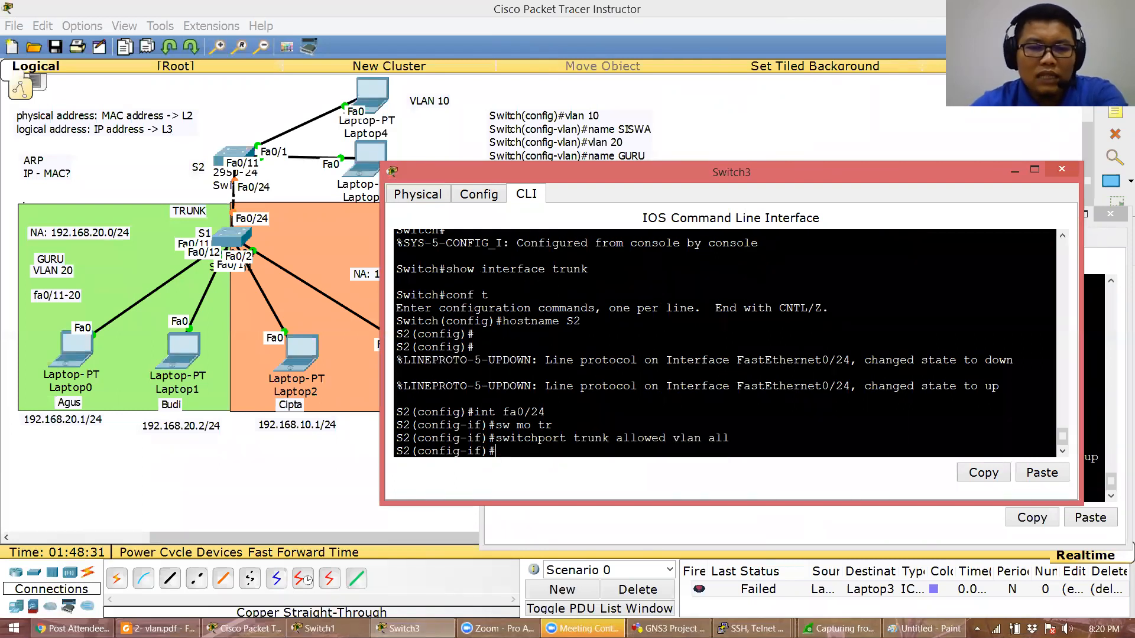
Run "do sh run" on S1 and check the FastEthernet0/24 section of the running configuration
{"action": "left_click", "coordinate": [303, 626]}
{"action": "type", "text": "do sh run"}
{"action": "key", "text": "Return"}
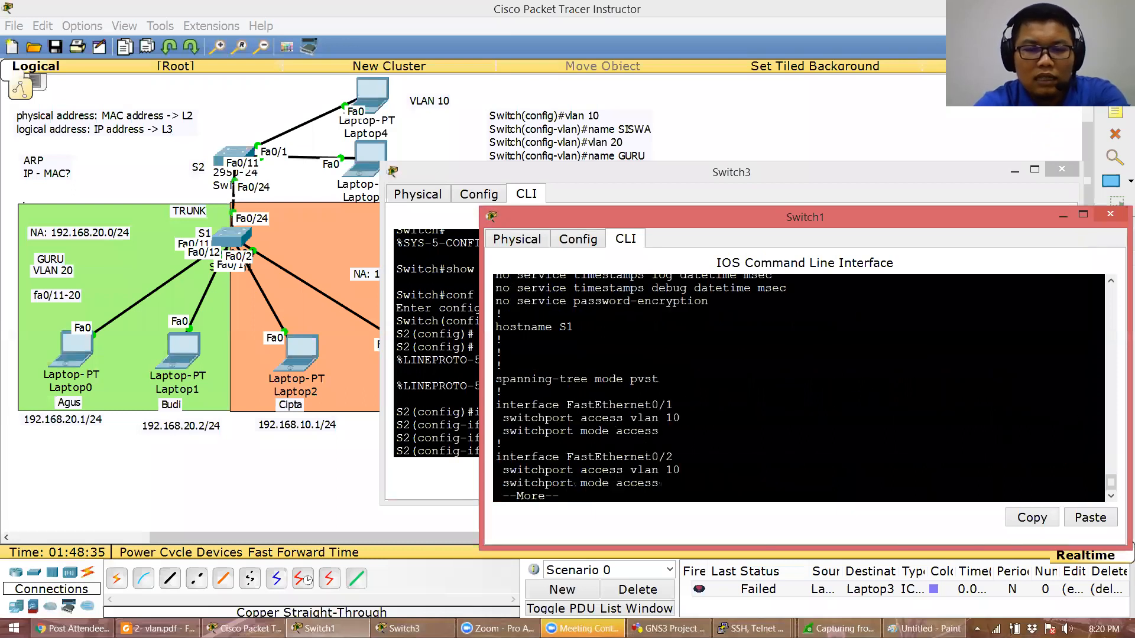
{"action": "key", "text": "space"}
{"action": "key", "text": "space"}
{"action": "key", "text": "space"}
{"action": "key", "text": "space"}
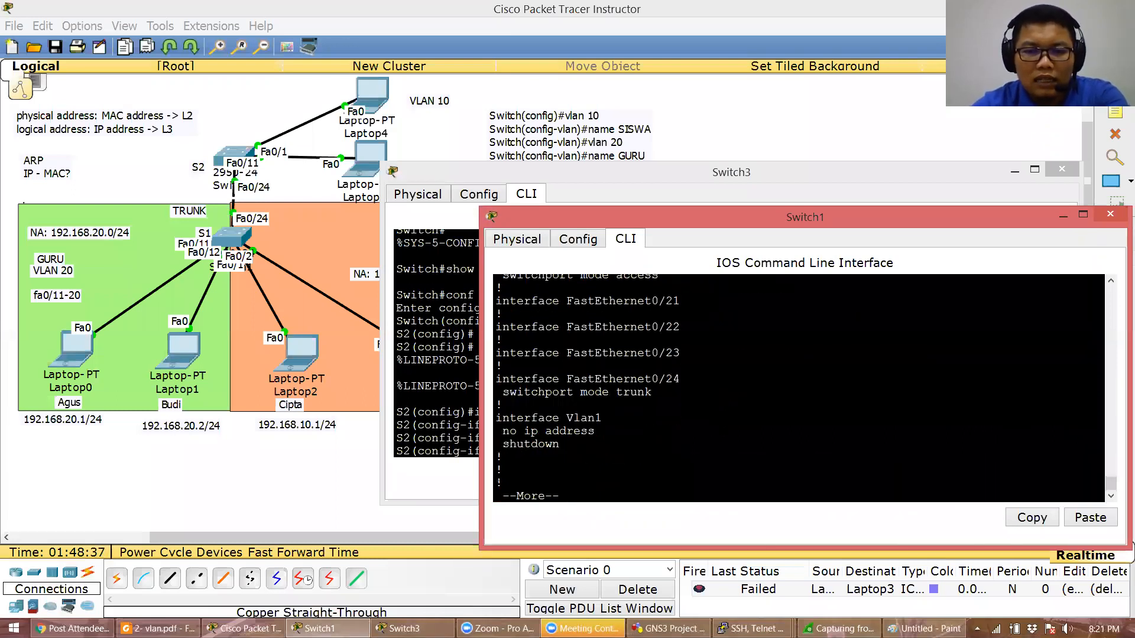
{"action": "left_click_drag", "start_coordinate": [651, 392], "coordinate": [504, 365]}
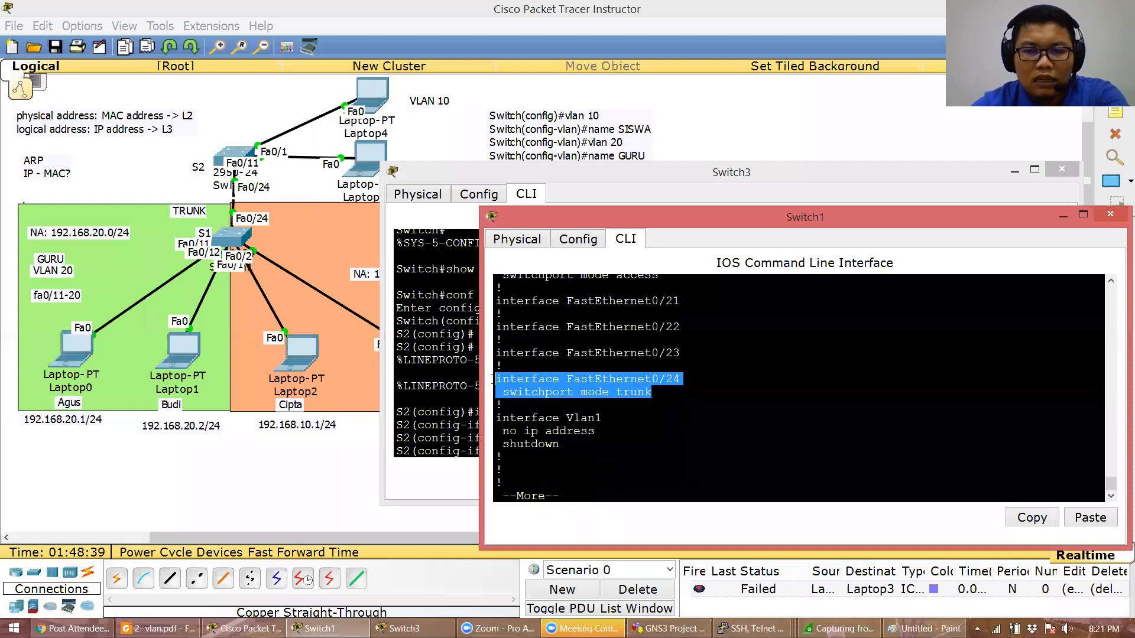
{"action": "left_click", "coordinate": [494, 380]}
{"action": "key", "text": "ctrl+c"}
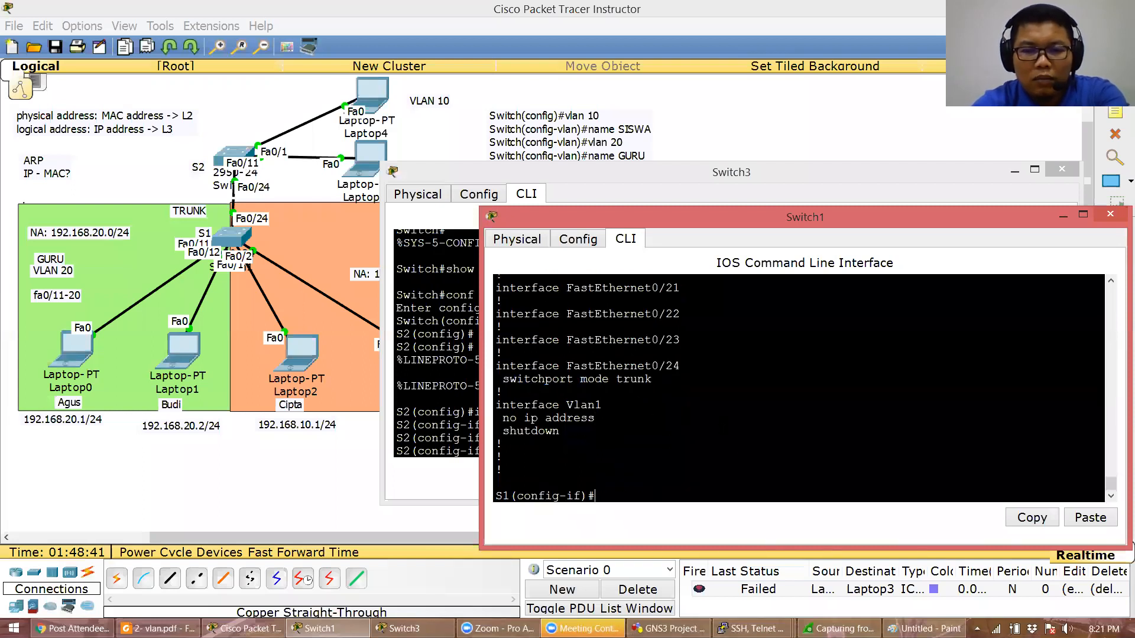
{"action": "scroll", "coordinate": [798, 388], "scroll_direction": "up", "scroll_amount": 20}
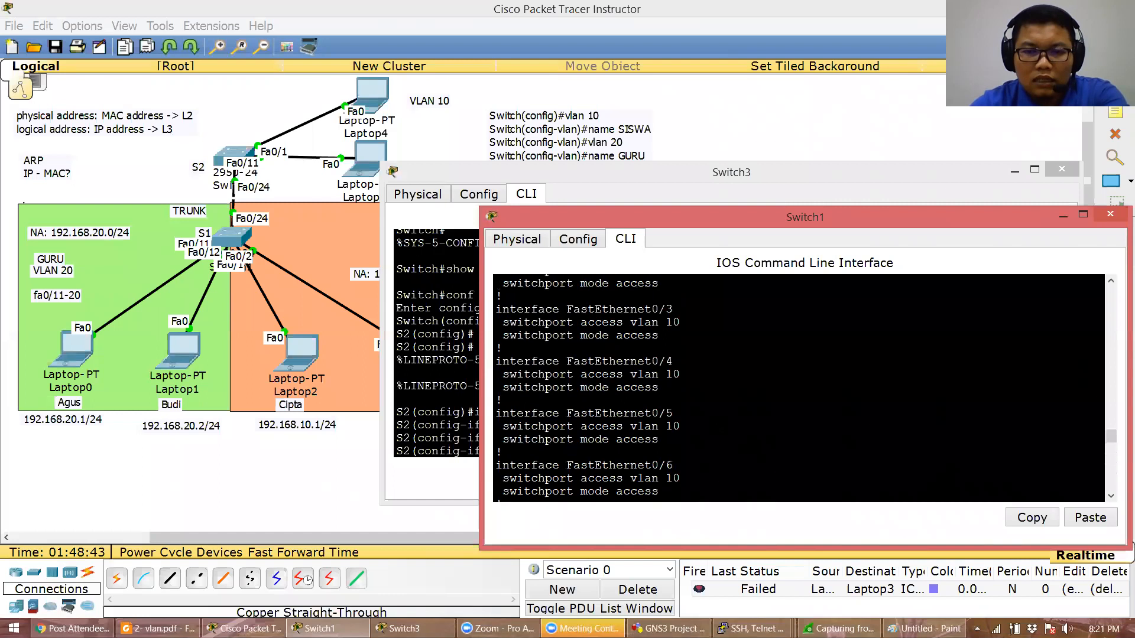
Copy S2's three fa0/24 trunk commands into a new workspace note below "do show vlan brief" and adjust both notes' positions
{"action": "left_click", "coordinate": [440, 412]}
{"action": "left_click_drag", "start_coordinate": [730, 438], "coordinate": [395, 412]}
{"action": "left_click", "coordinate": [983, 473]}
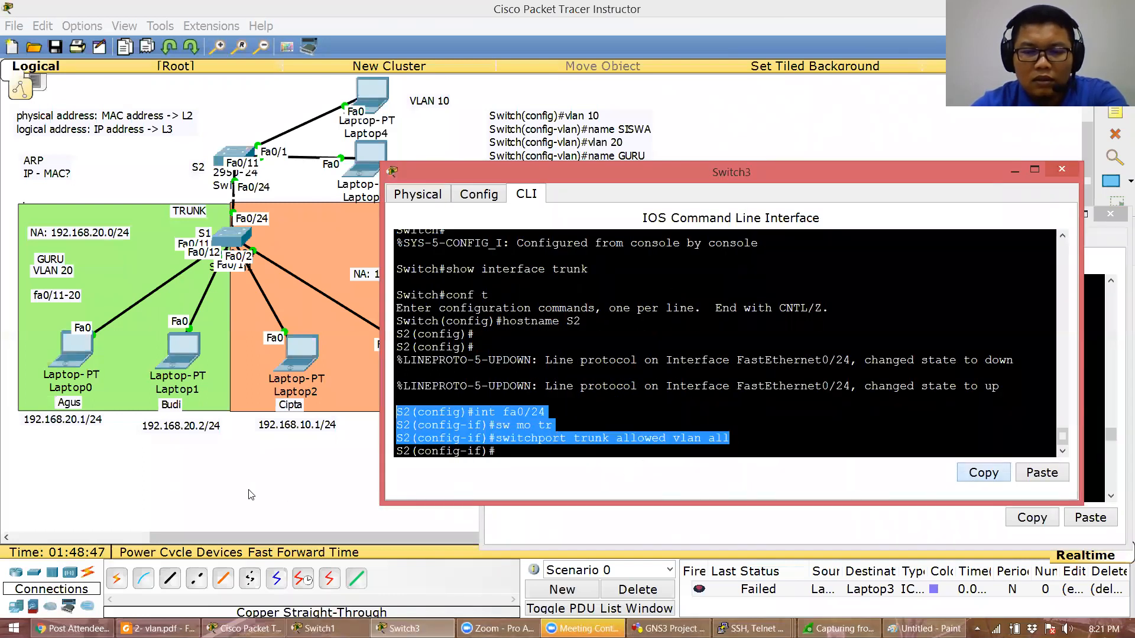
{"action": "left_click", "coordinate": [245, 501]}
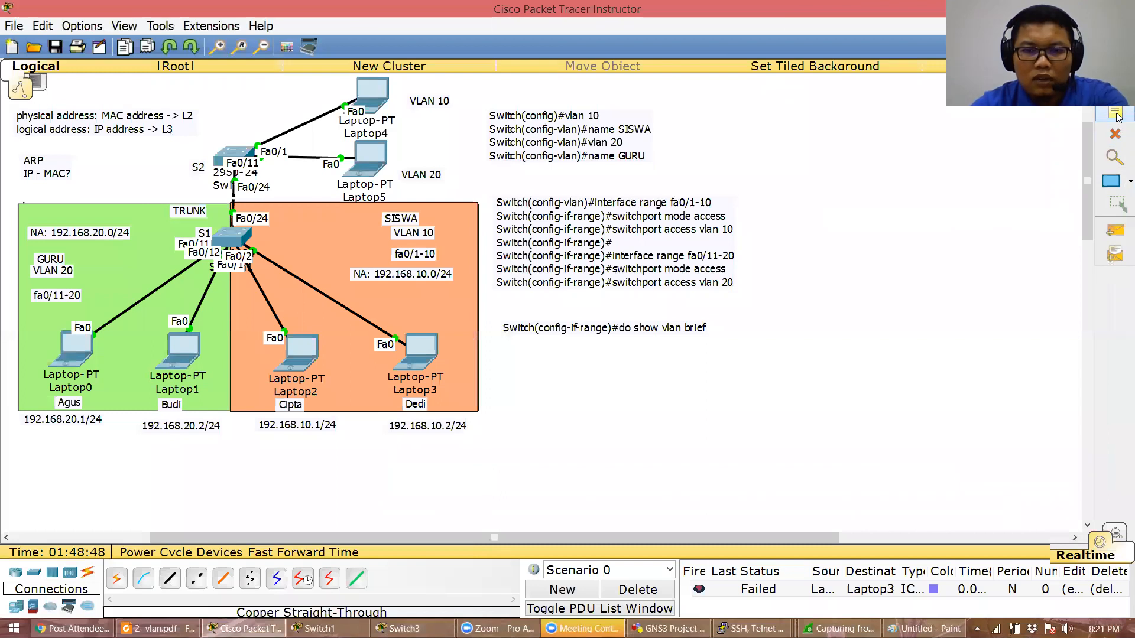
{"action": "left_click", "coordinate": [506, 360]}
{"action": "key", "text": "ctrl+v"}
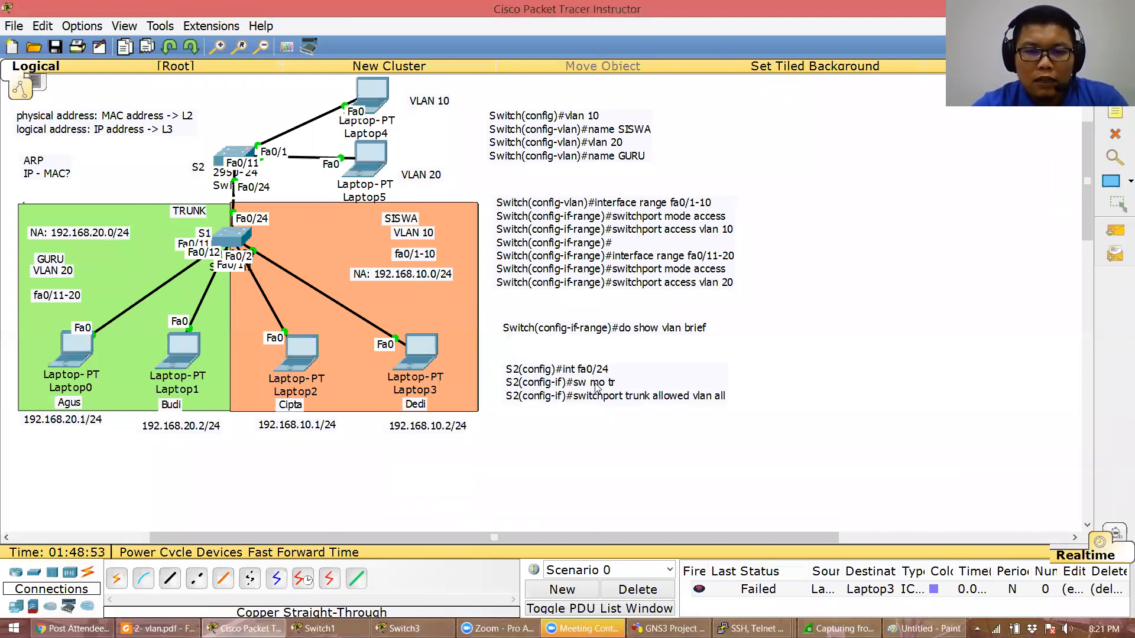
{"action": "left_click", "coordinate": [554, 381]}
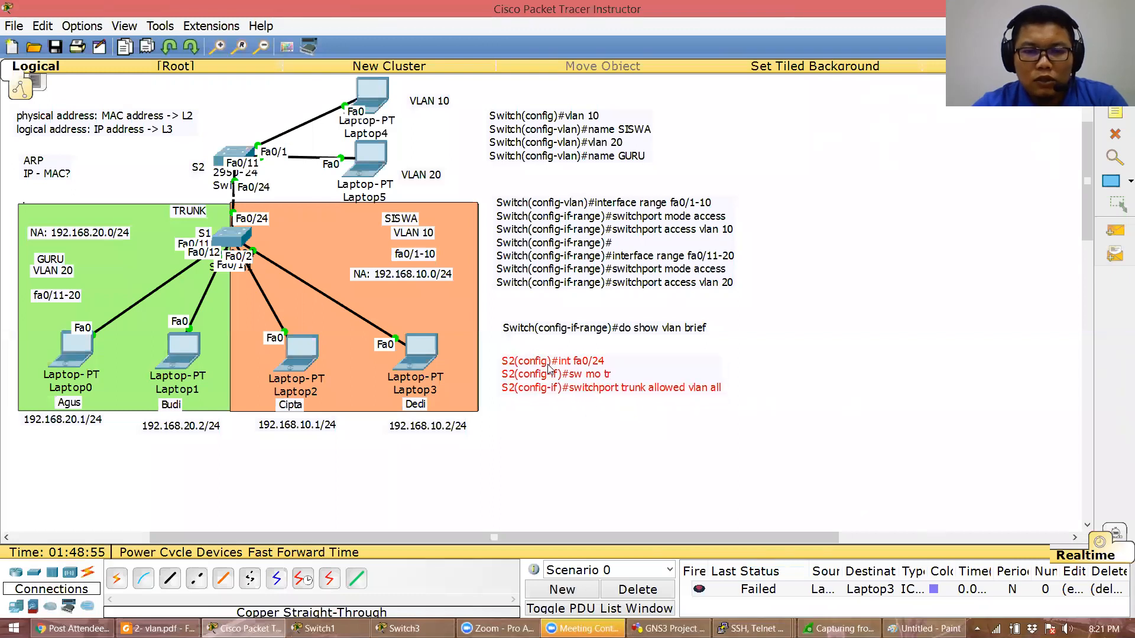
{"action": "left_click", "coordinate": [555, 334]}
{"action": "left_click", "coordinate": [568, 438]}
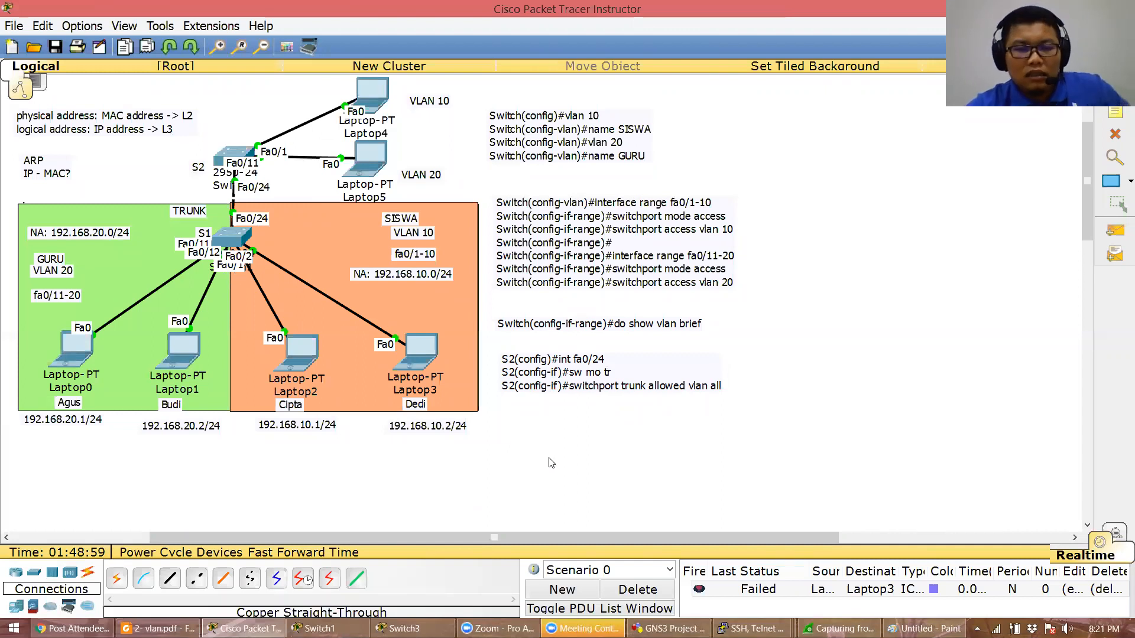
Run "do show interface trunk" on S2 and copy that command line from the console
{"action": "left_click", "coordinate": [405, 628]}
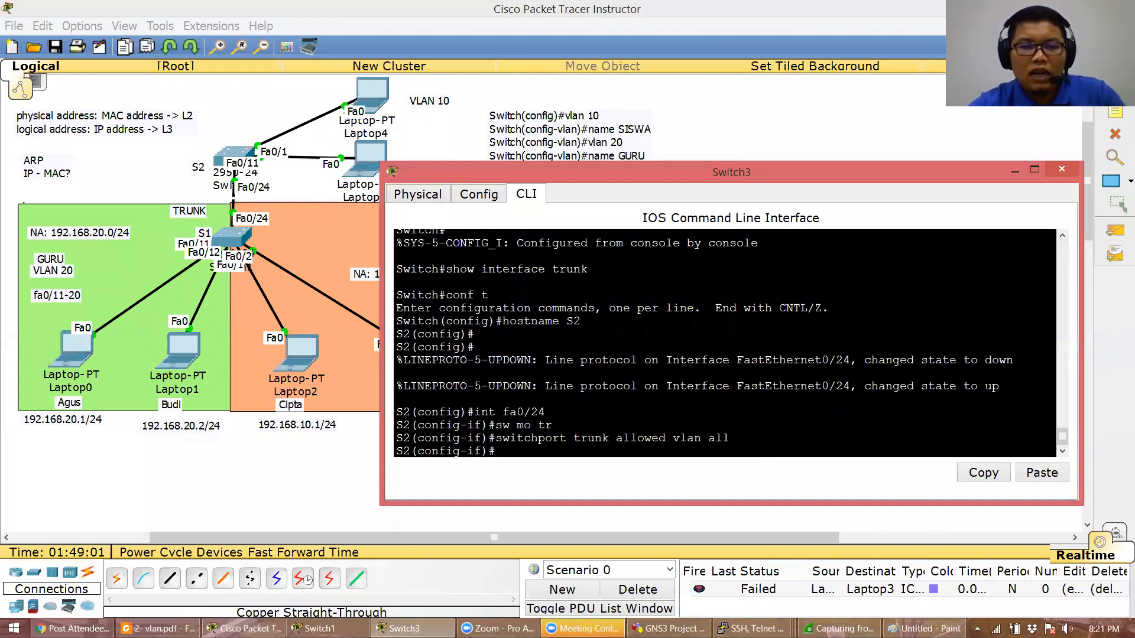
{"action": "key", "text": "Return"}
{"action": "type", "text": "do show interface trunk"}
{"action": "key", "text": "Return"}
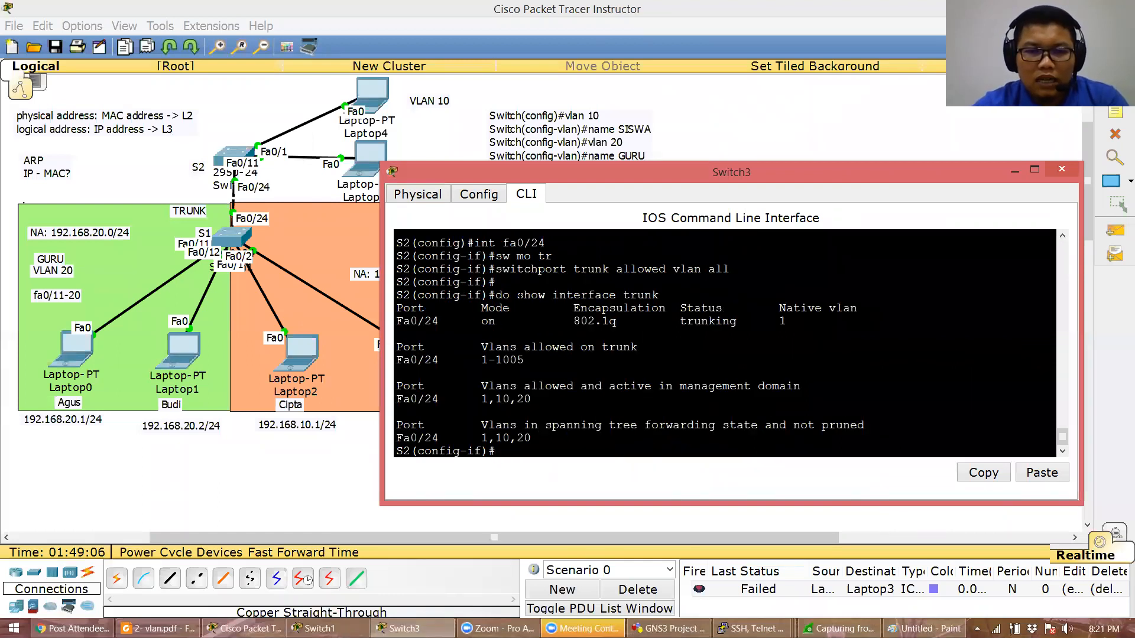
{"action": "triple_click", "coordinate": [520, 295]}
{"action": "left_click", "coordinate": [970, 476]}
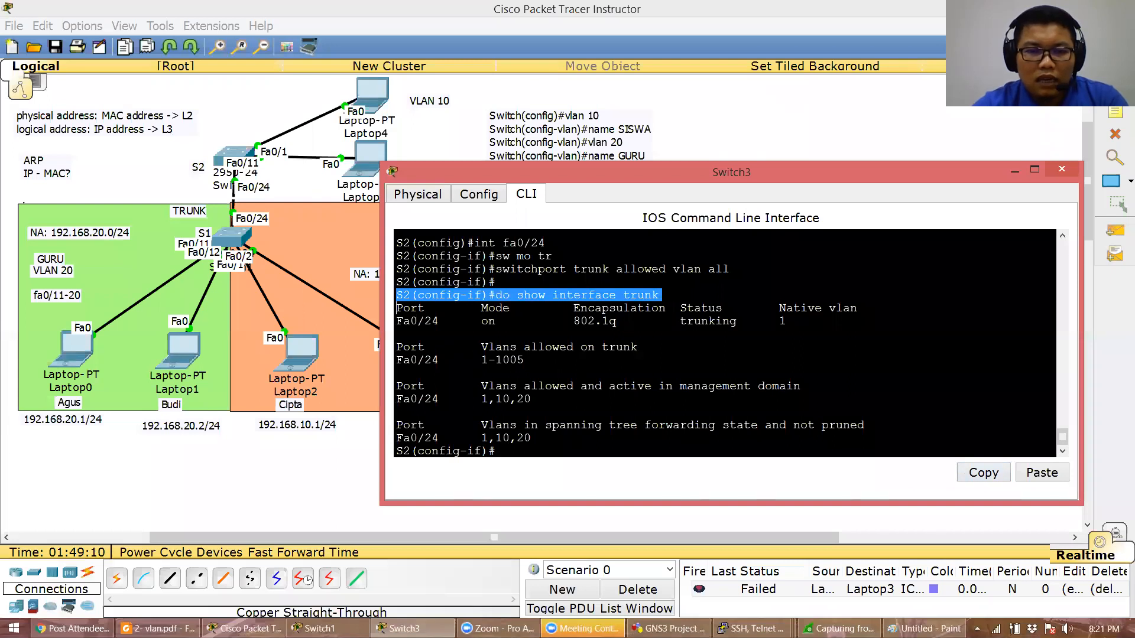
Examine S2's trunk output for Fa0/24: mode, encapsulation, status, native VLAN, and the allowed, active and forwarding VLANs
{"action": "left_click_drag", "start_coordinate": [440, 321], "coordinate": [397, 321]}
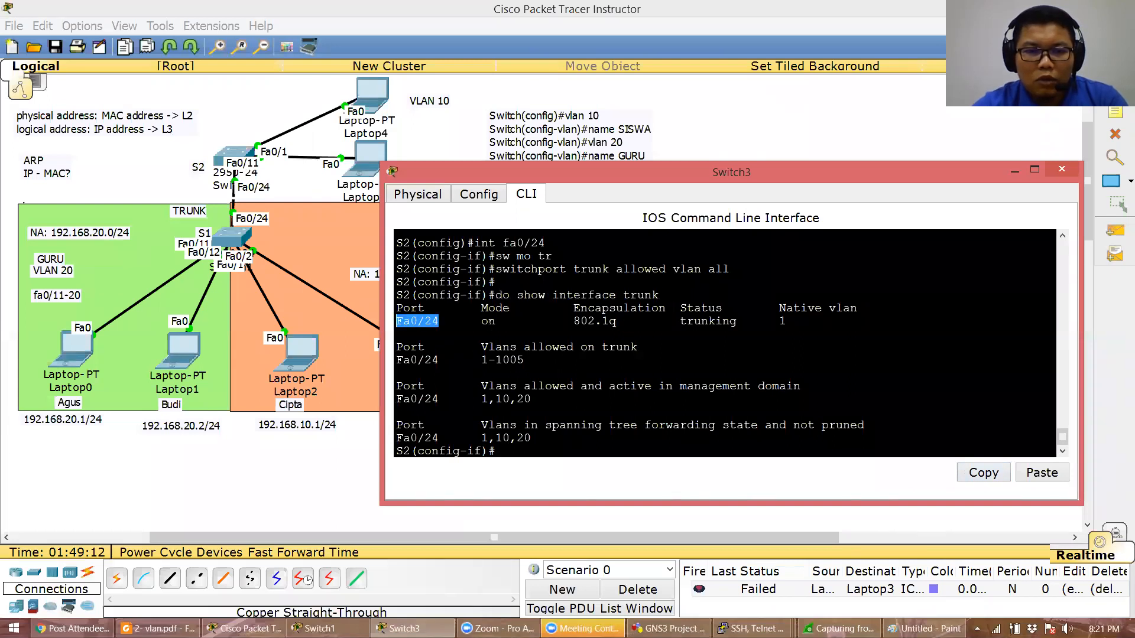
{"action": "double_click", "coordinate": [488, 321]}
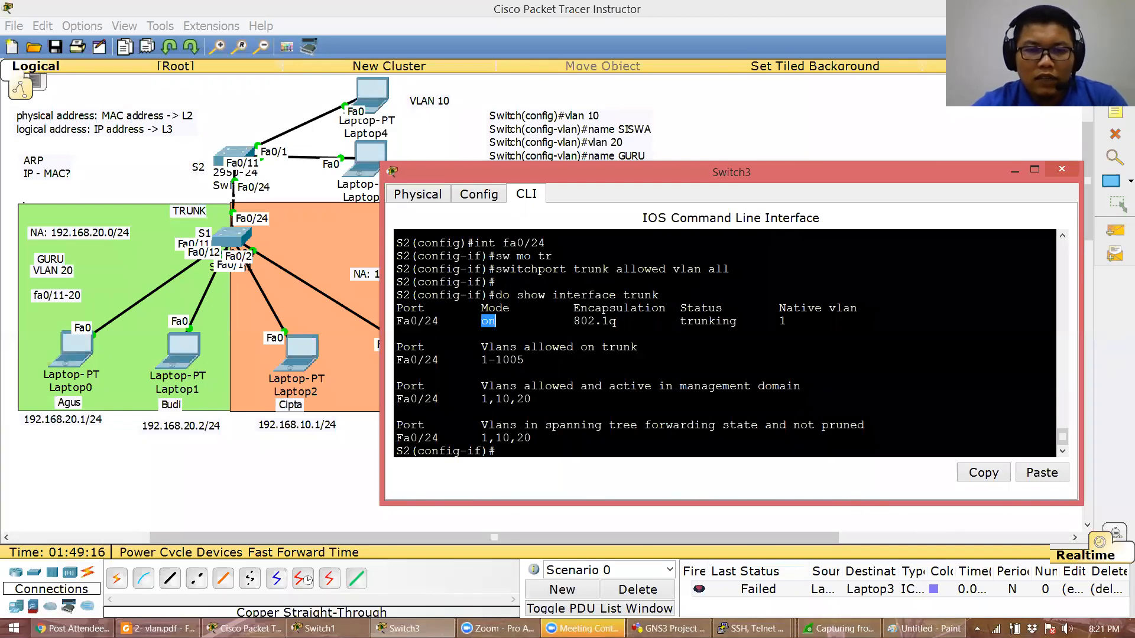
{"action": "left_click_drag", "start_coordinate": [495, 256], "coordinate": [551, 256]}
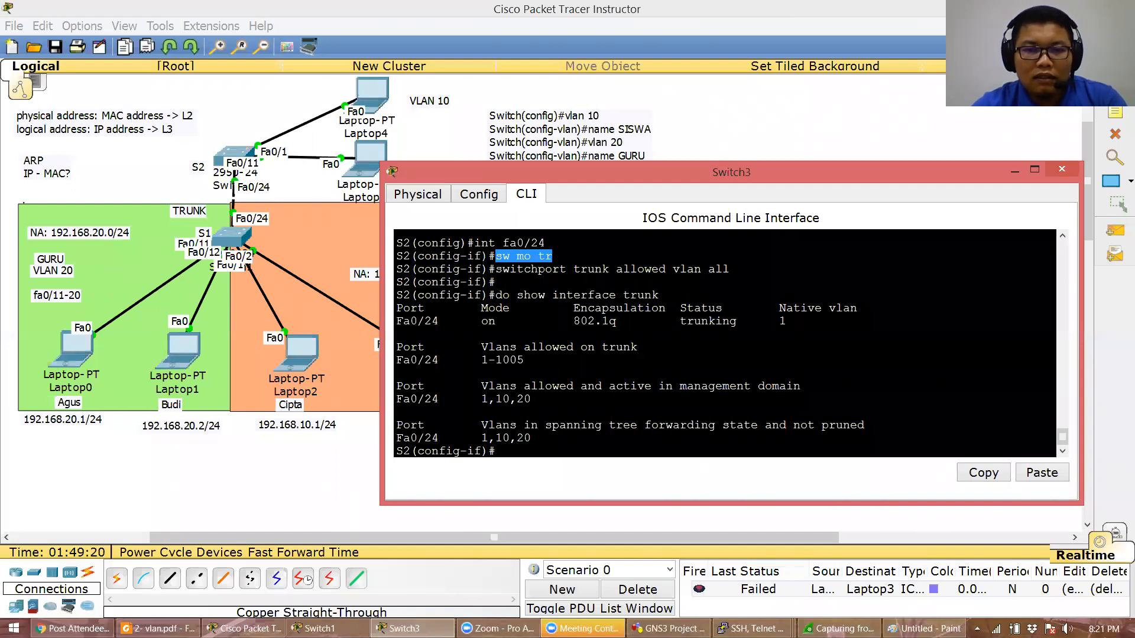
{"action": "left_click_drag", "start_coordinate": [573, 321], "coordinate": [737, 321]}
{"action": "double_click", "coordinate": [782, 321]}
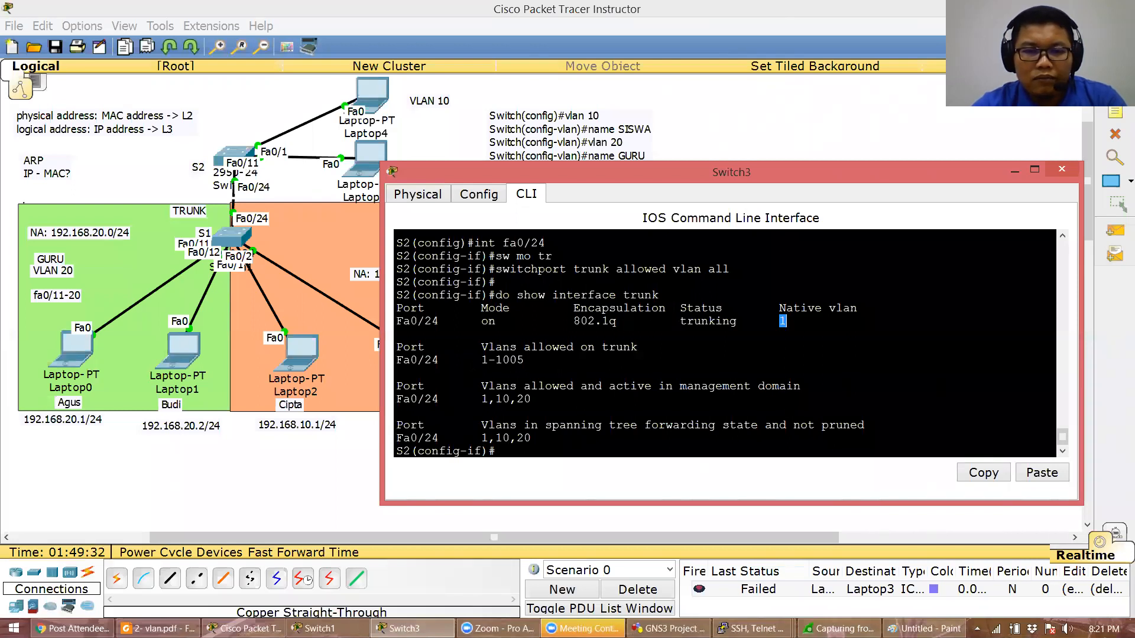
{"action": "left_click_drag", "start_coordinate": [482, 360], "coordinate": [524, 360]}
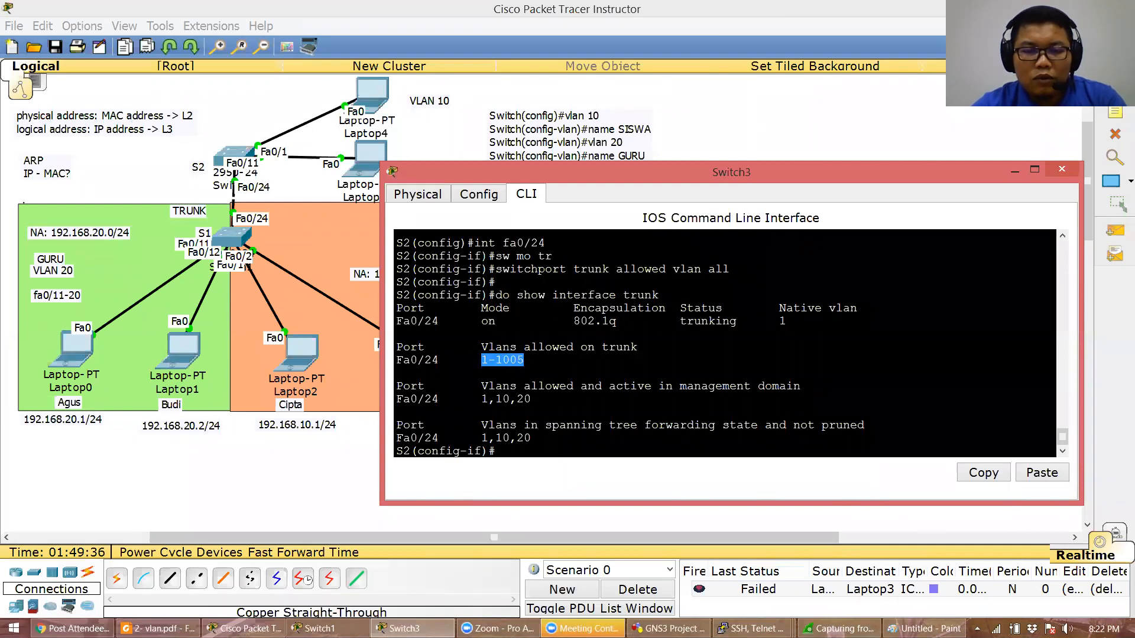
{"action": "left_click_drag", "start_coordinate": [482, 399], "coordinate": [531, 399]}
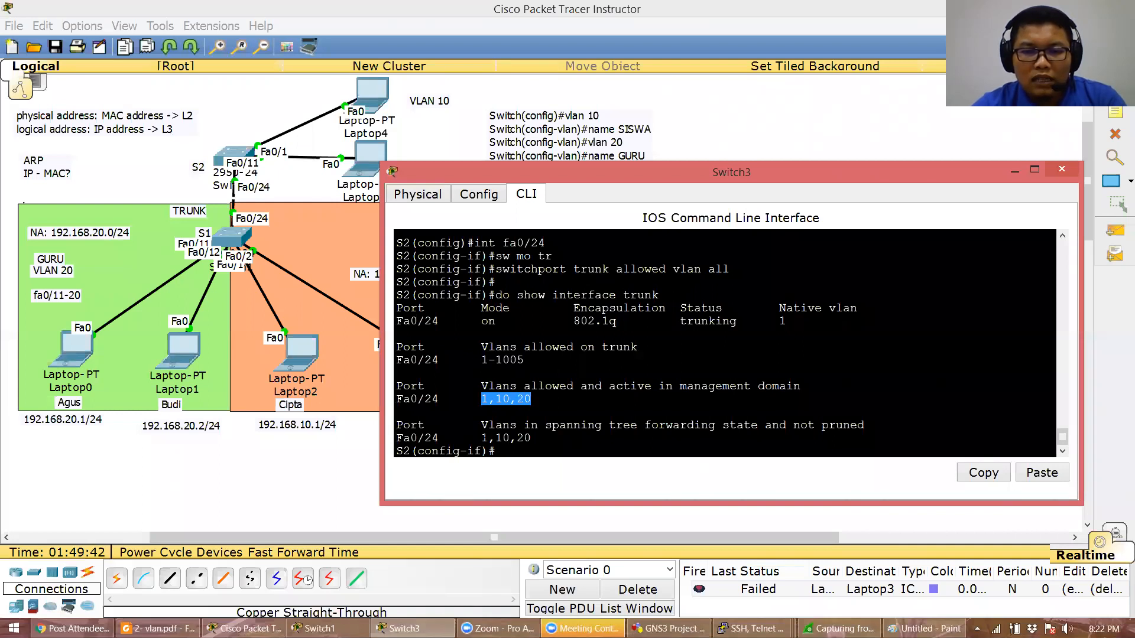
{"action": "left_click_drag", "start_coordinate": [481, 438], "coordinate": [531, 438]}
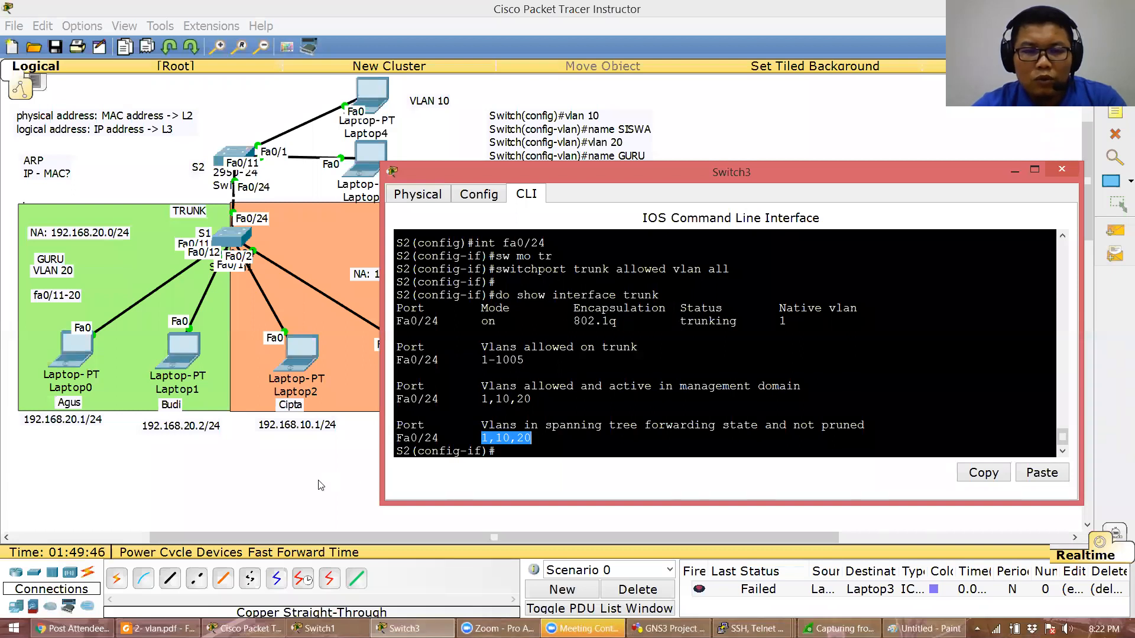
Add the copied "S2(config-if)#do show interface trunk" line as a workspace note below the trunk commands
{"action": "left_click", "coordinate": [331, 495]}
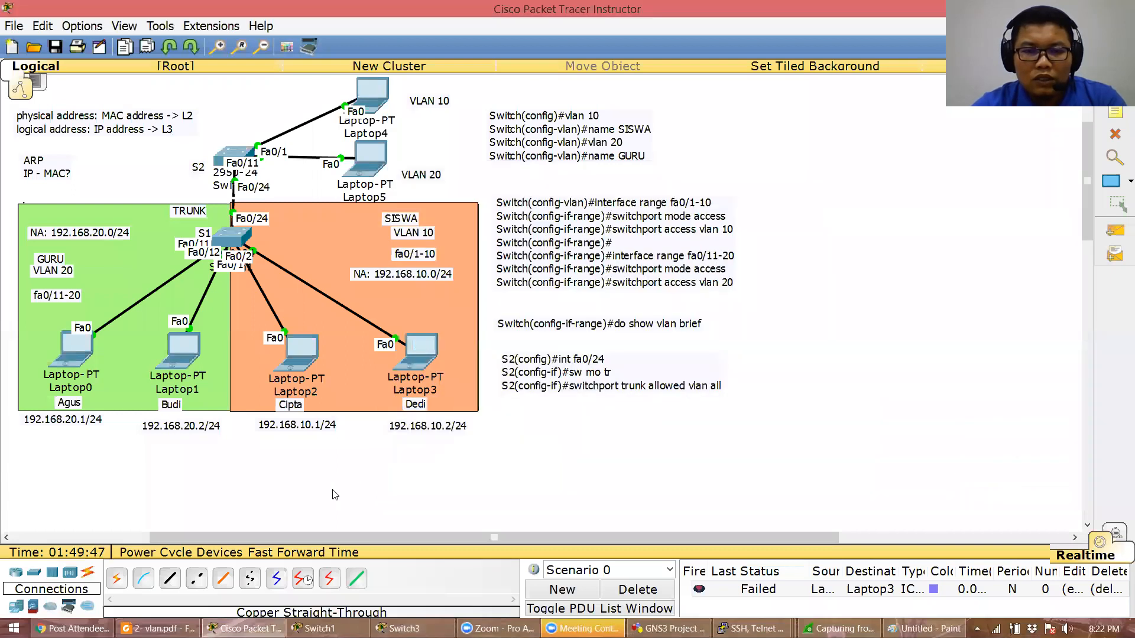
{"action": "left_click", "coordinate": [1117, 122]}
{"action": "left_click", "coordinate": [537, 418]}
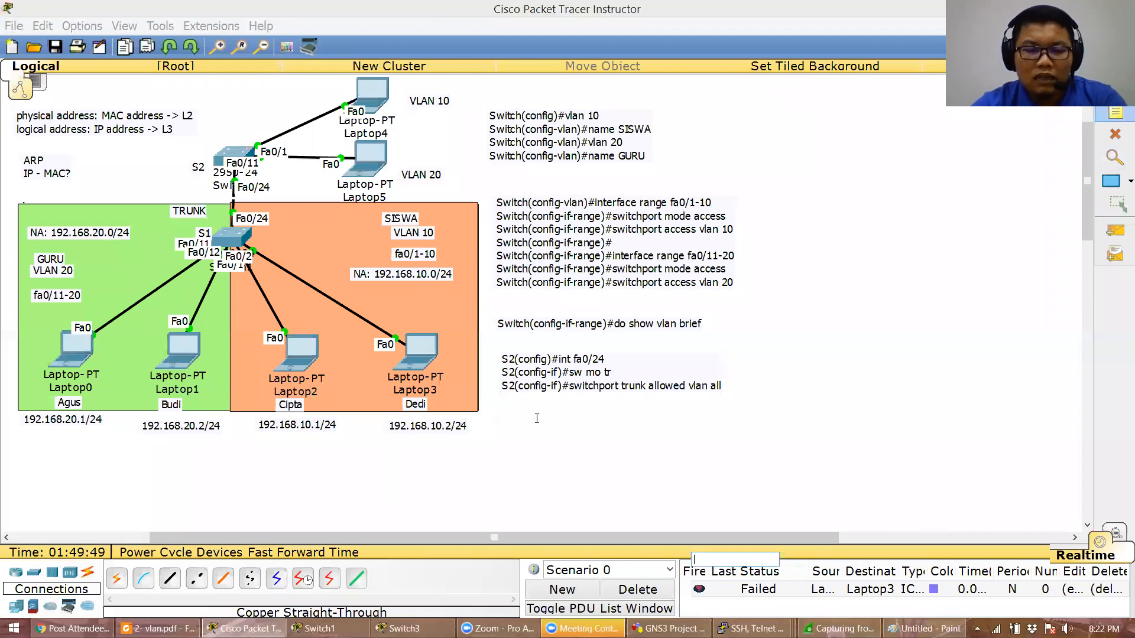
{"action": "key", "text": "ctrl+v"}
{"action": "key", "text": "Escape"}
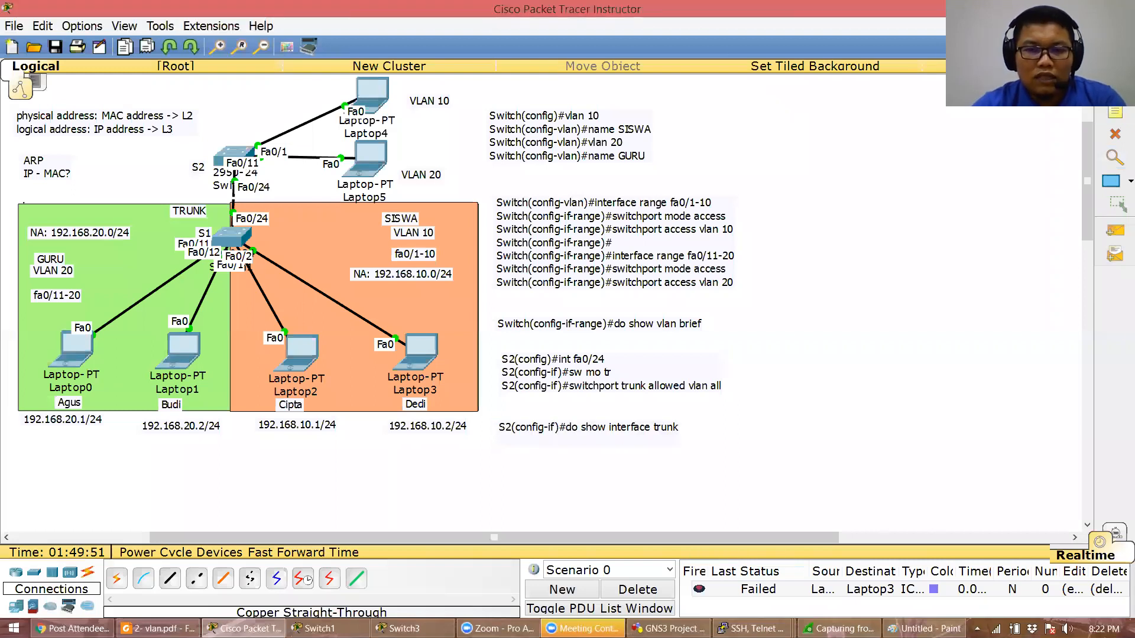
Run "do show interface trunk" on S1 and check the active and forwarding VLANs on Fa0/24
{"action": "left_click", "coordinate": [408, 629]}
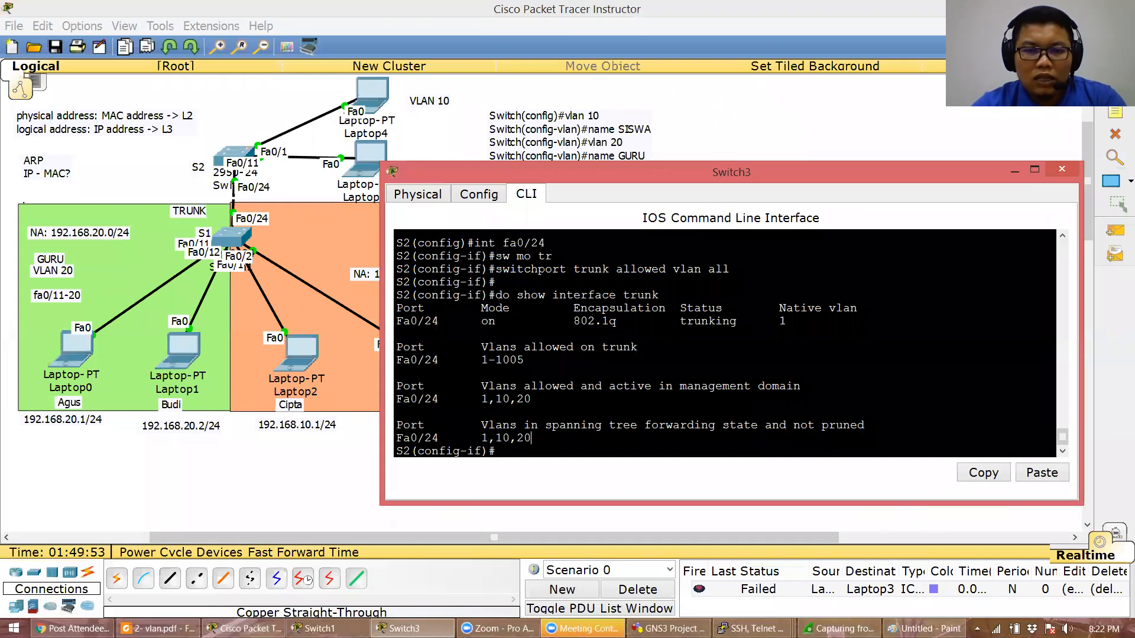
{"action": "left_click", "coordinate": [314, 628]}
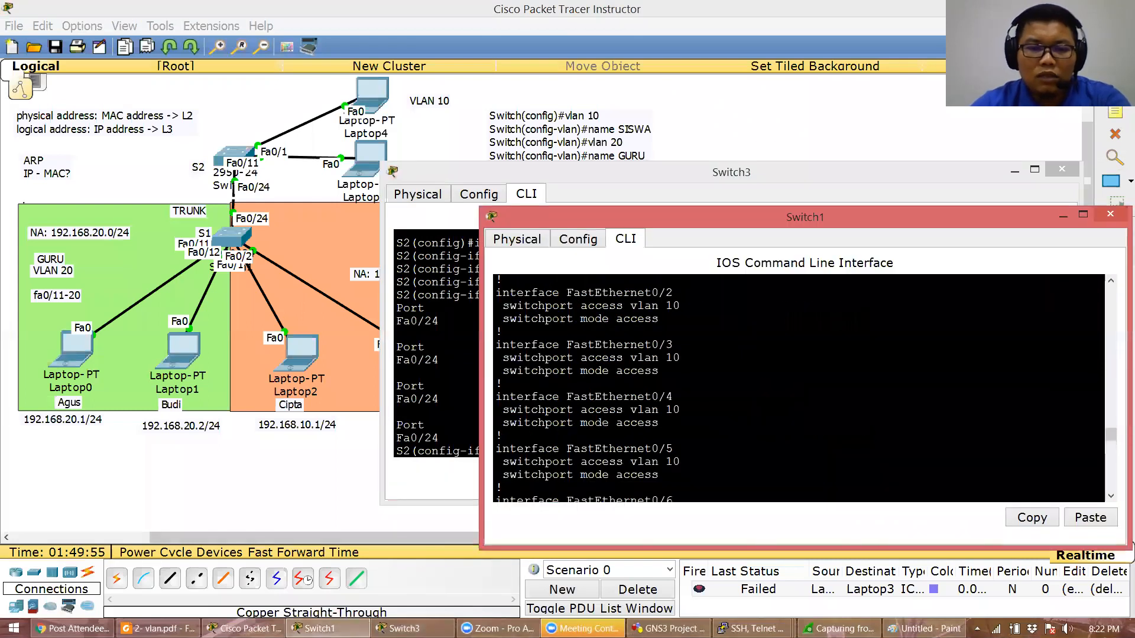
{"action": "key", "text": "Return"}
{"action": "type", "text": "do show in"}
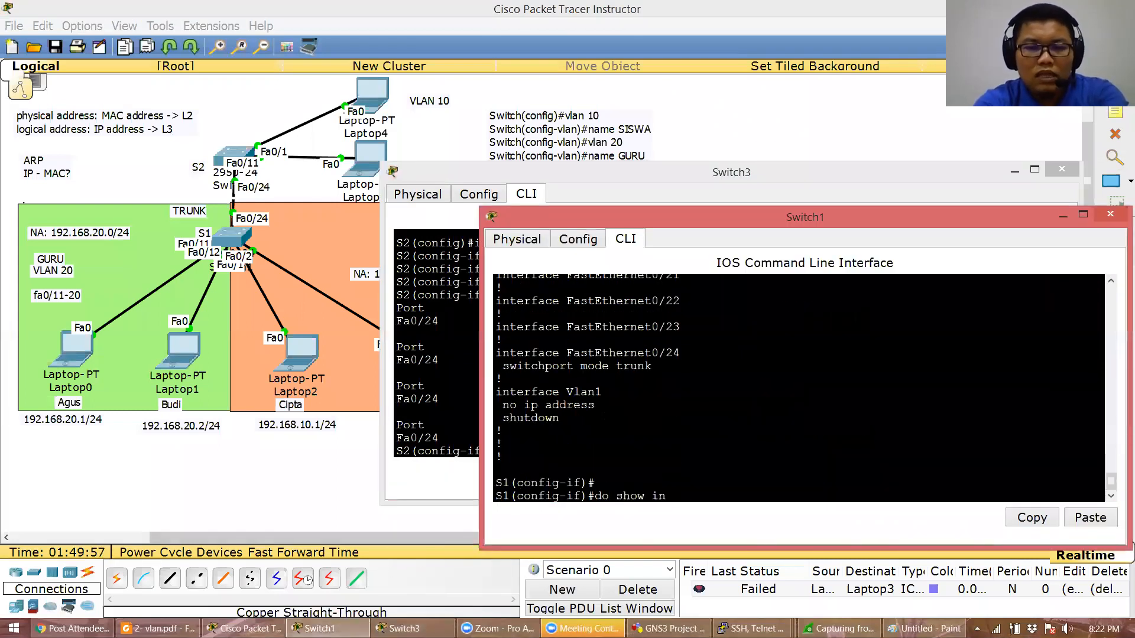
{"action": "type", "text": "terface trunk"}
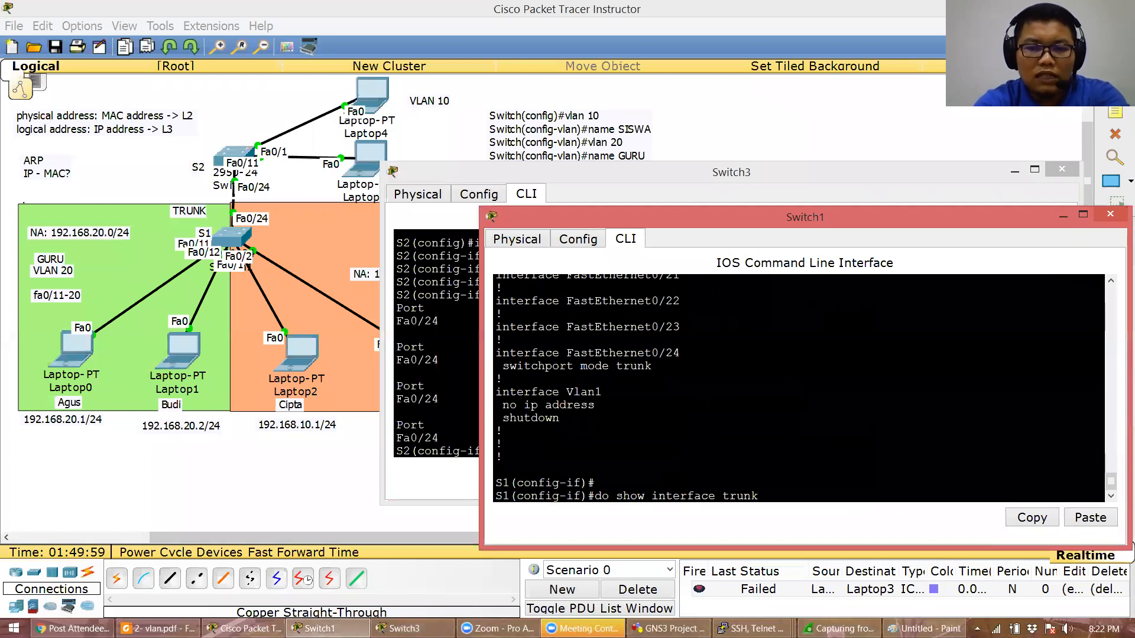
{"action": "key", "text": "Return"}
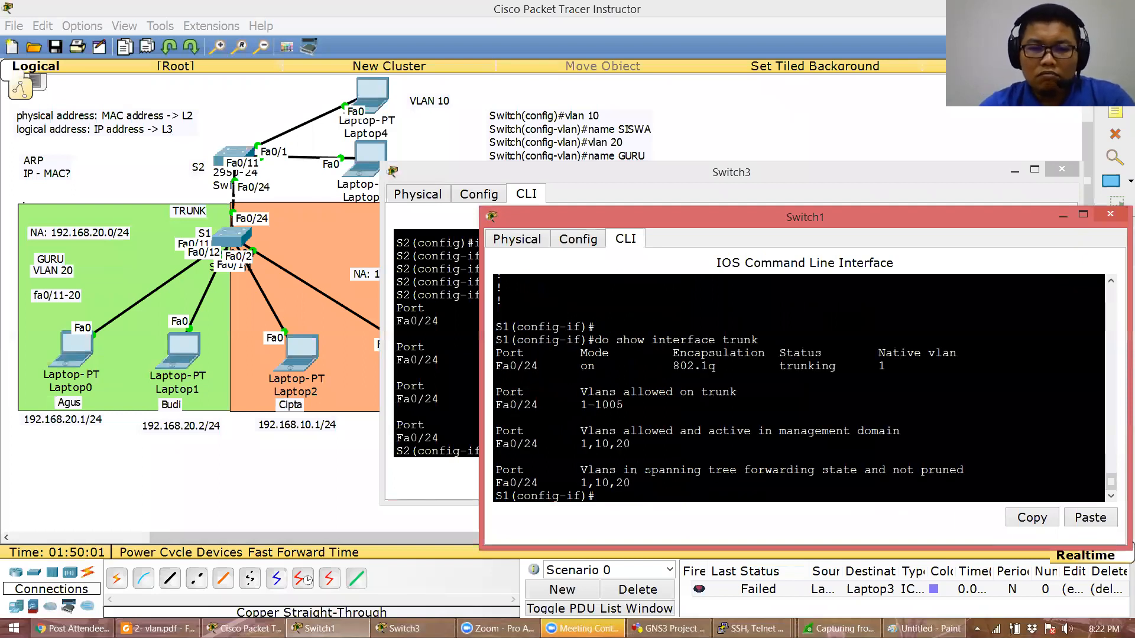
{"action": "left_click_drag", "start_coordinate": [496, 417], "coordinate": [630, 482]}
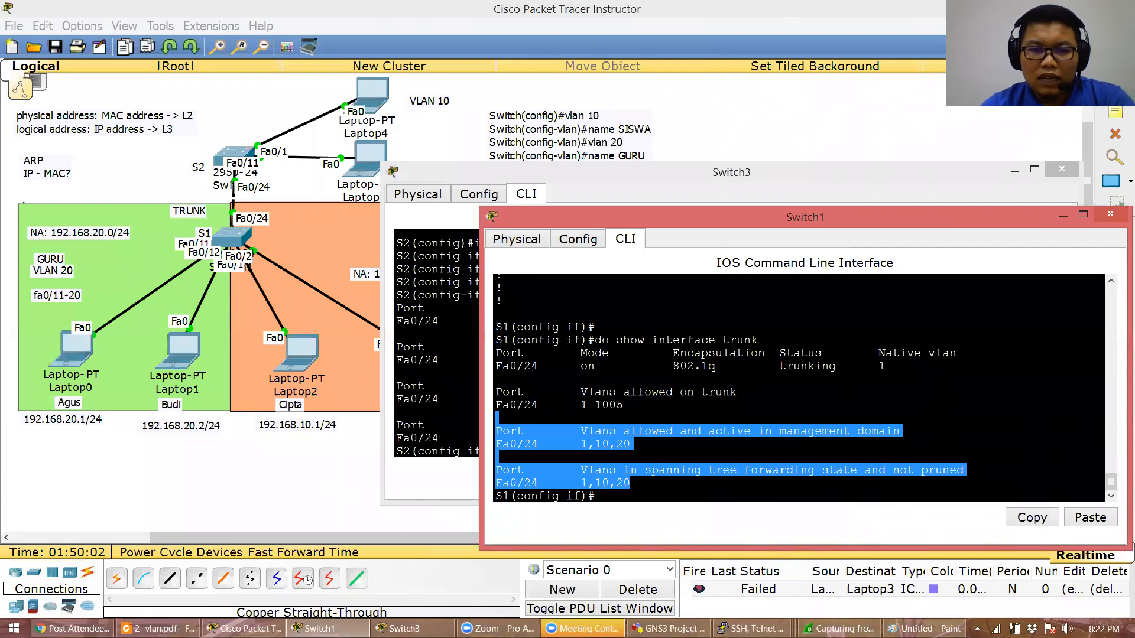
Test VLAN 10 connectivity with a simple PDU from Laptop4 to Laptop2, and clear Scenario 0's PDU list
{"action": "left_click", "coordinate": [336, 497]}
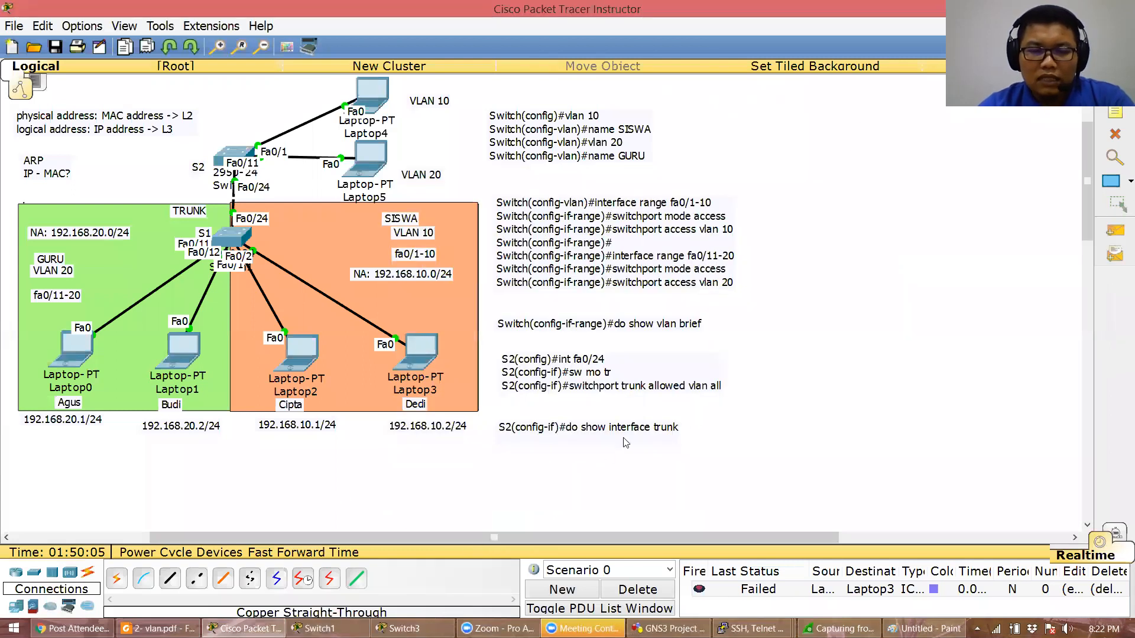
{"action": "left_click", "coordinate": [1115, 234]}
{"action": "left_click", "coordinate": [374, 92]}
{"action": "left_click", "coordinate": [298, 349]}
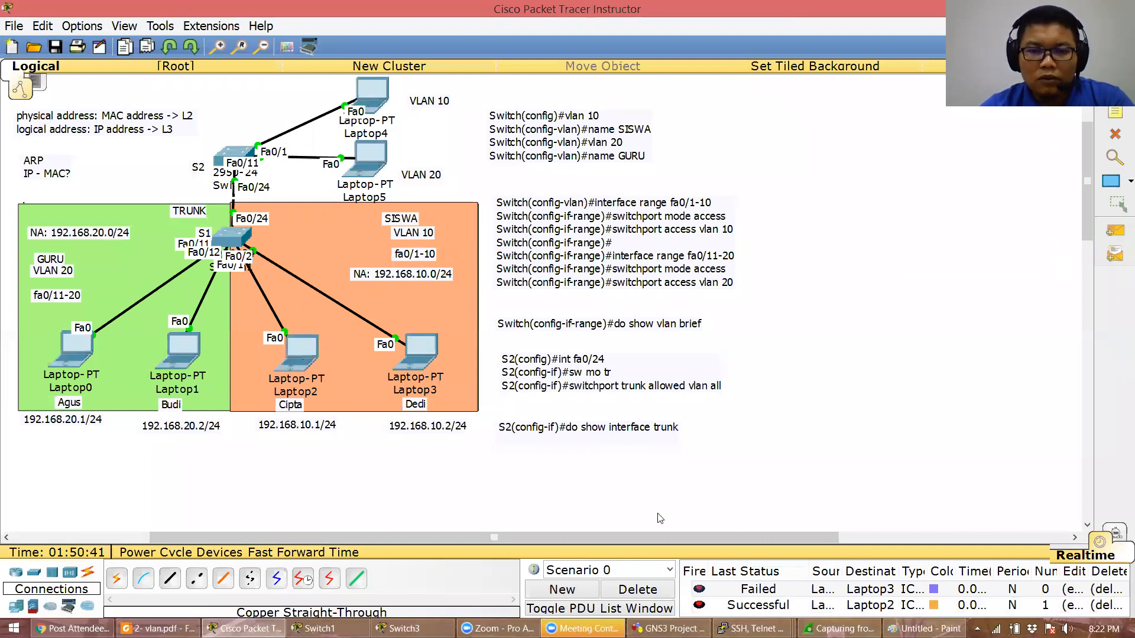
{"action": "left_click", "coordinate": [665, 590]}
Send a simple PDU from Laptop4 to Laptop3, and clear the PDU list after checking its status
{"action": "left_click", "coordinate": [1114, 231]}
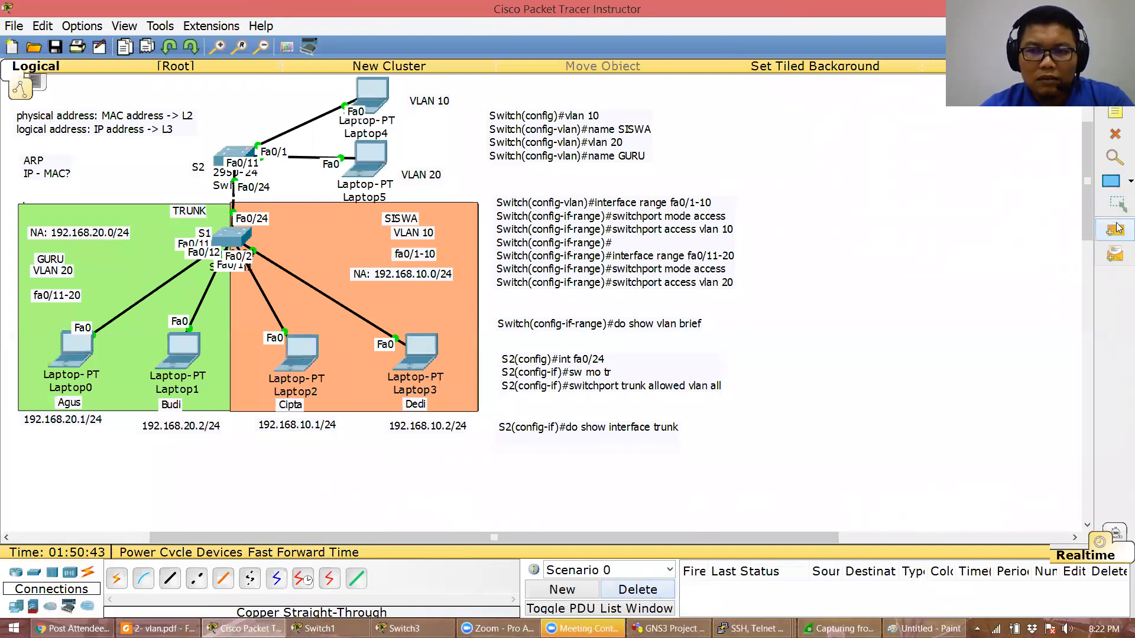
{"action": "left_click", "coordinate": [374, 96]}
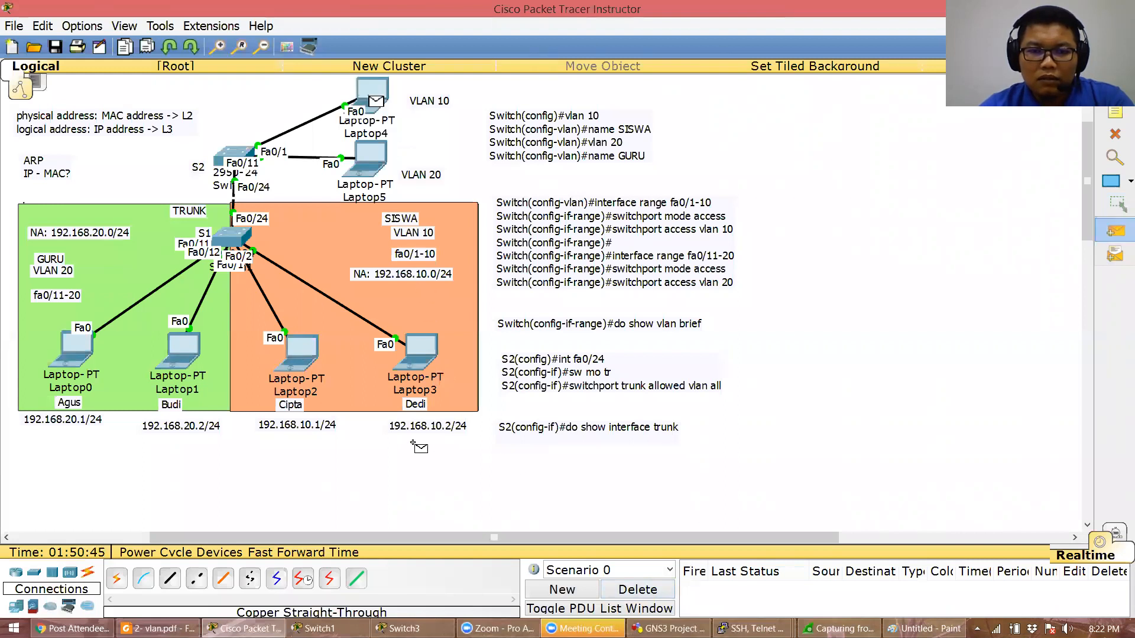
{"action": "left_click", "coordinate": [416, 350]}
{"action": "left_click", "coordinate": [663, 594]}
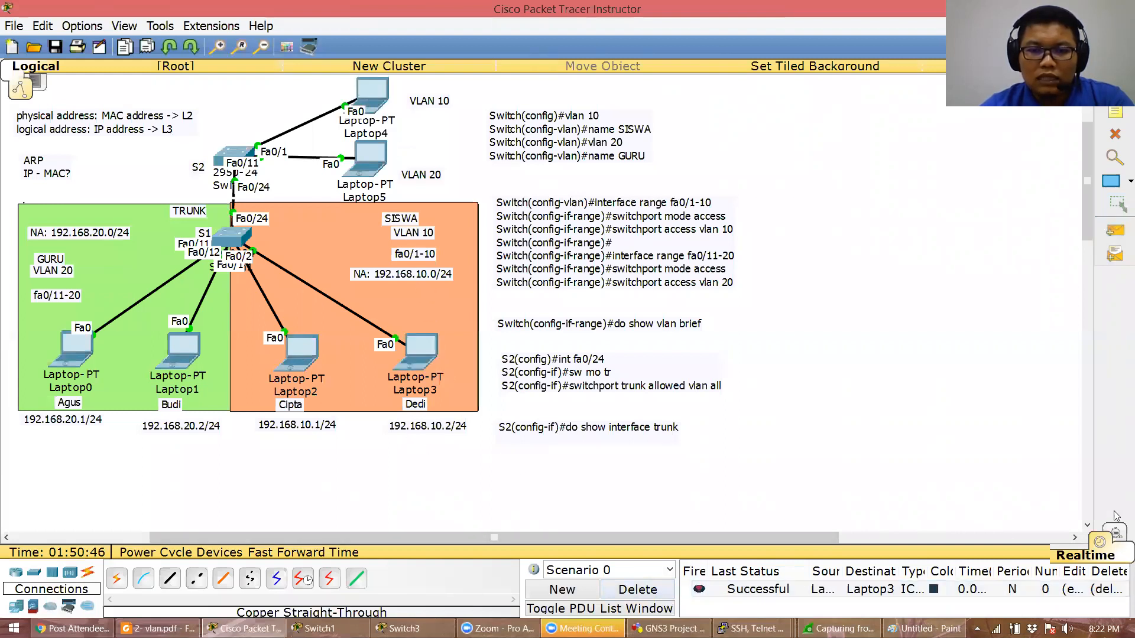
Test VLAN 20 connectivity with simple PDUs from Laptop5 to Laptop1 and Laptop0, and clear the PDU list
{"action": "left_click", "coordinate": [1117, 229]}
{"action": "left_click", "coordinate": [1117, 238]}
{"action": "left_click", "coordinate": [371, 166]}
{"action": "left_click", "coordinate": [177, 349]}
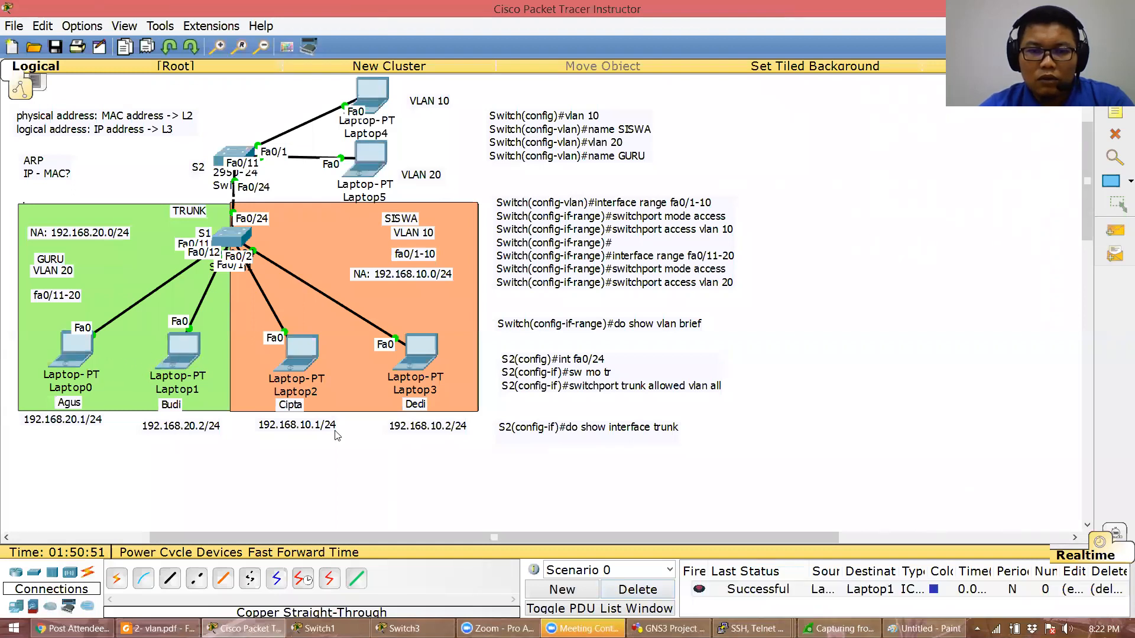
{"action": "left_click", "coordinate": [370, 159]}
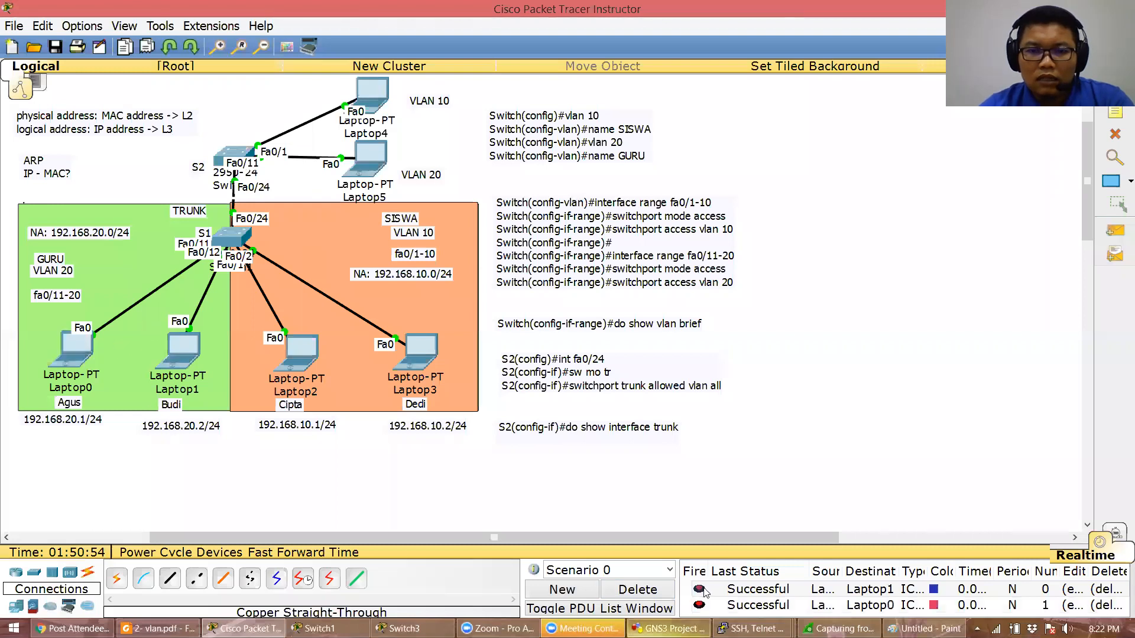
{"action": "left_click", "coordinate": [660, 592]}
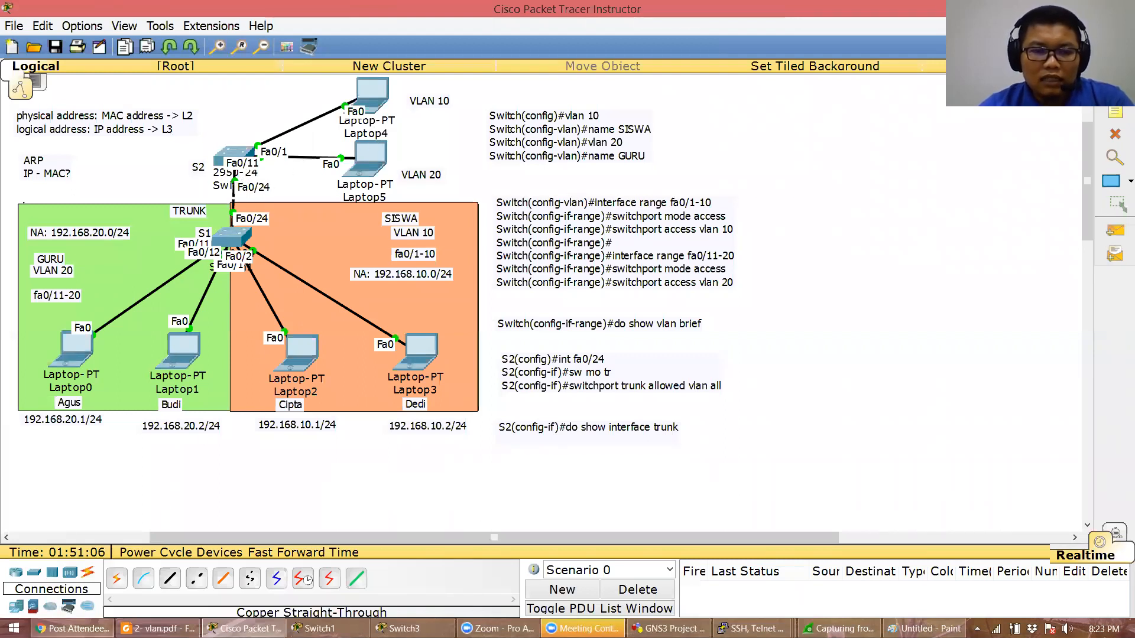
Switch to "2- vlan.pdf" in Foxit Reader and advance to the "802.1Q Native VLAN" slide
{"action": "left_click", "coordinate": [157, 628]}
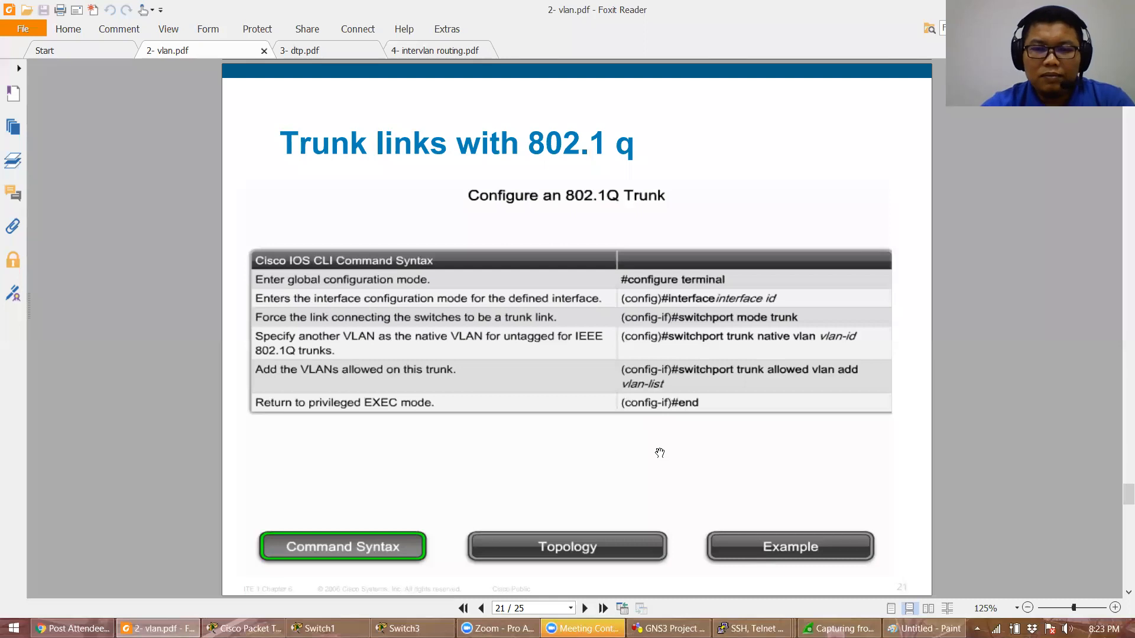
{"action": "scroll", "coordinate": [659, 453], "scroll_direction": "down", "scroll_amount": 1}
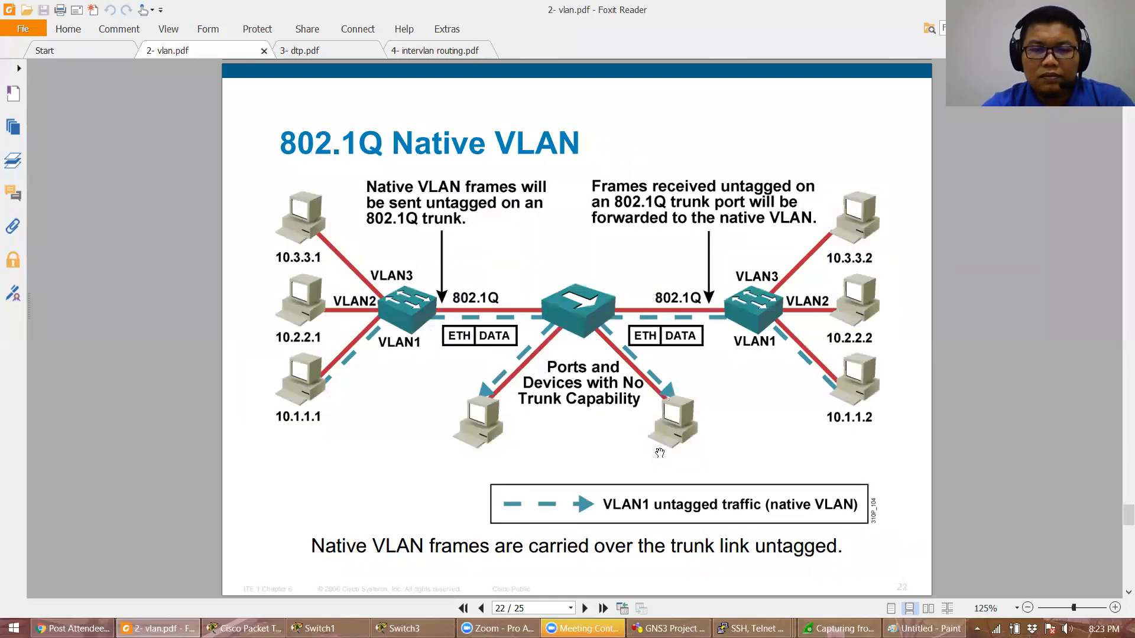
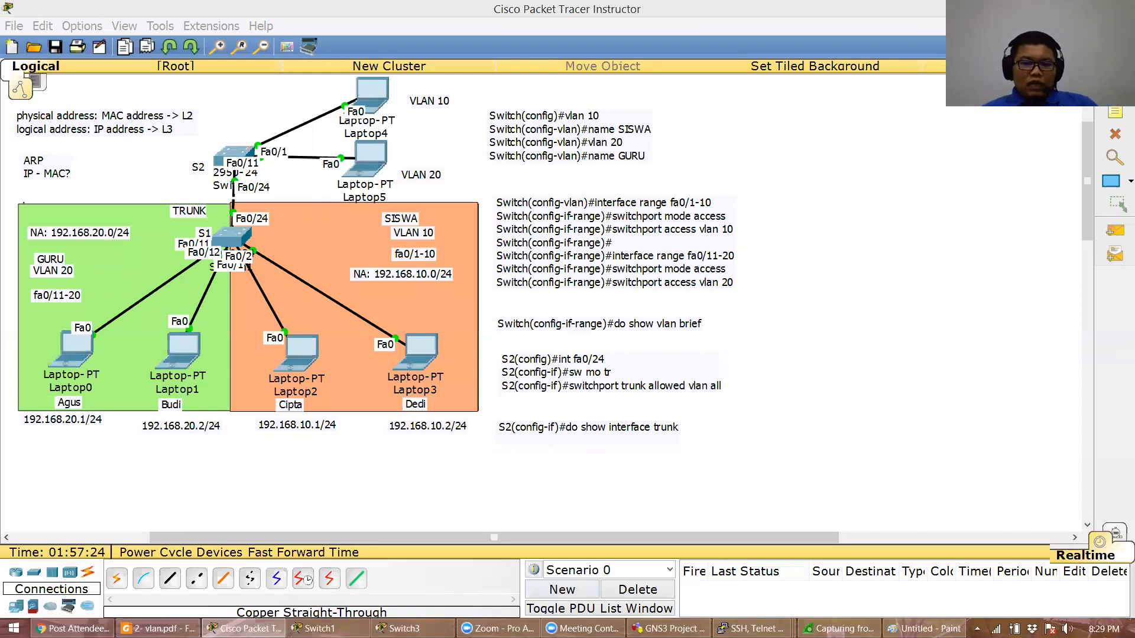
Enter global configuration mode on S1 from its CLI and query the valid VLAN IDs with "vlan ?"
{"action": "left_click", "coordinate": [315, 629]}
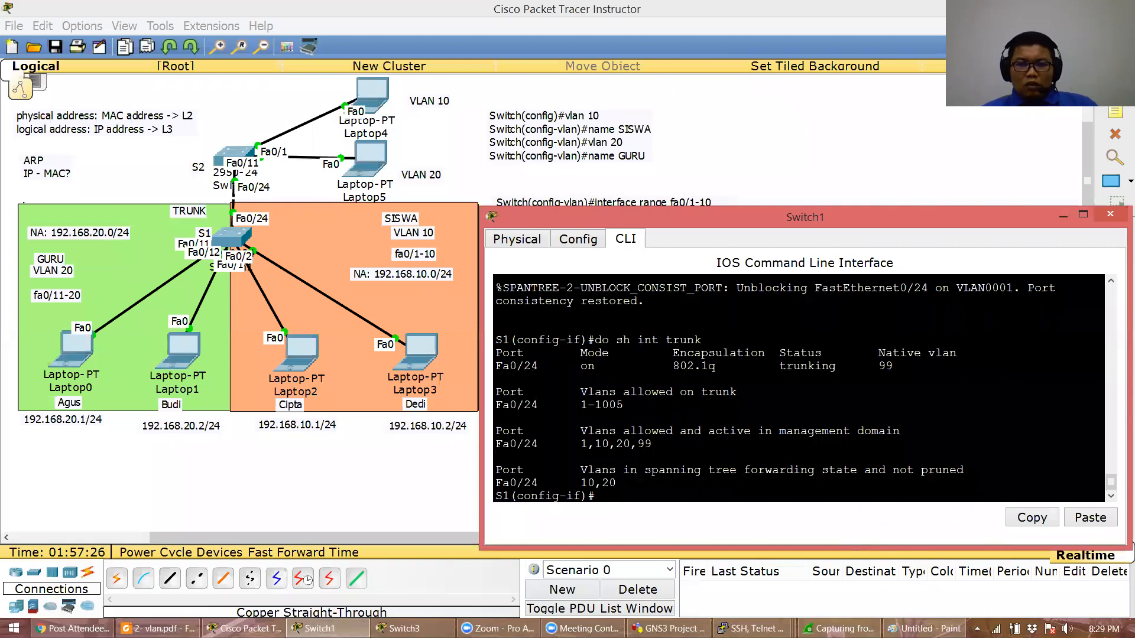
{"action": "left_click", "coordinate": [737, 392]}
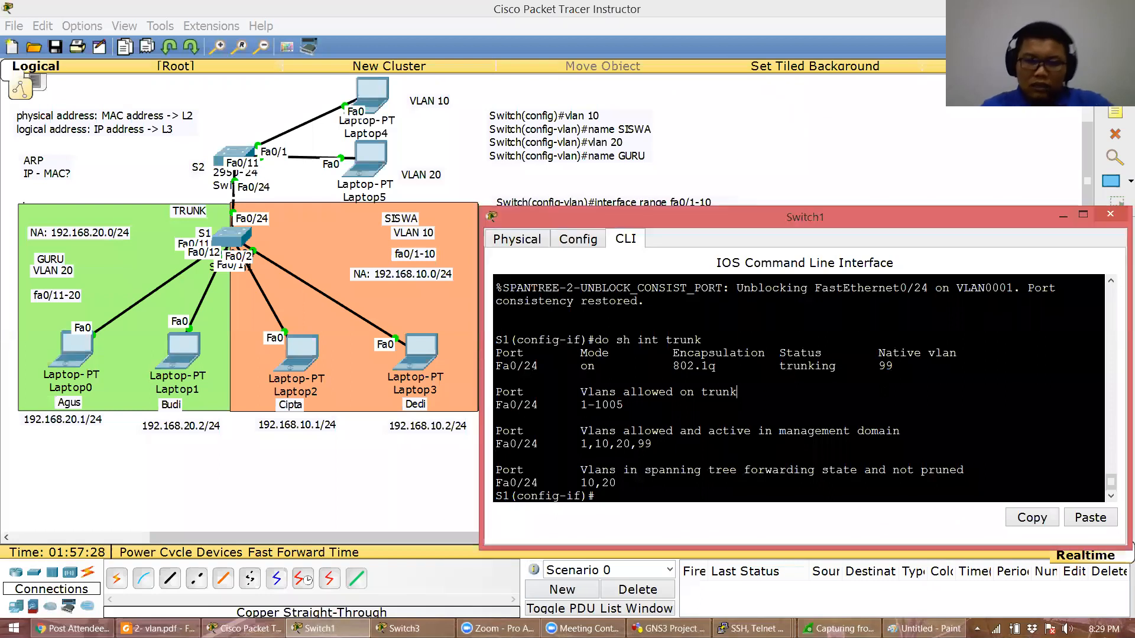
{"action": "type", "text": "end"}
{"action": "key", "text": "Return"}
{"action": "type", "text": "conf t"}
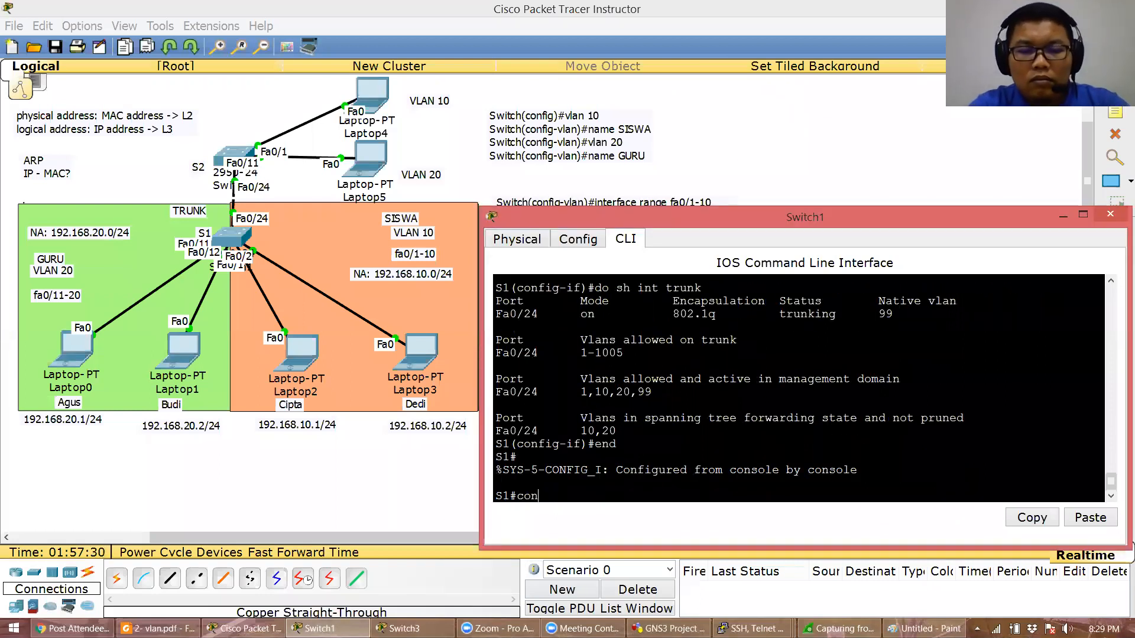
{"action": "key", "text": "Return"}
{"action": "type", "text": "vlan ?"}
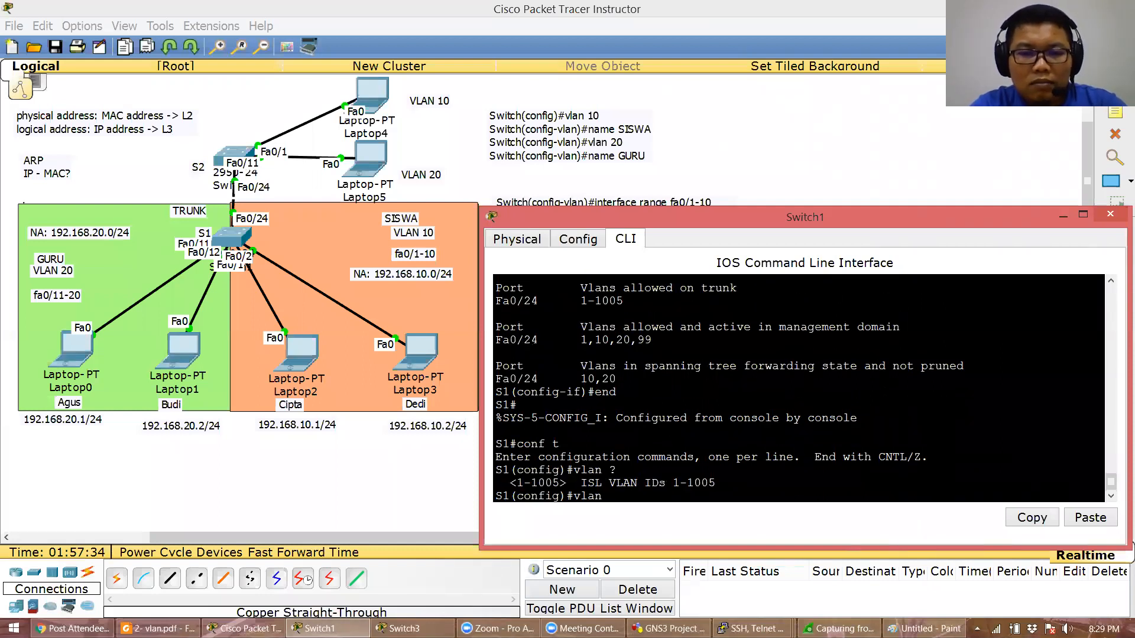
{"action": "key", "text": "BackSpace"}
{"action": "key", "text": "BackSpace"}
{"action": "key", "text": "BackSpace"}
{"action": "key", "text": "BackSpace"}
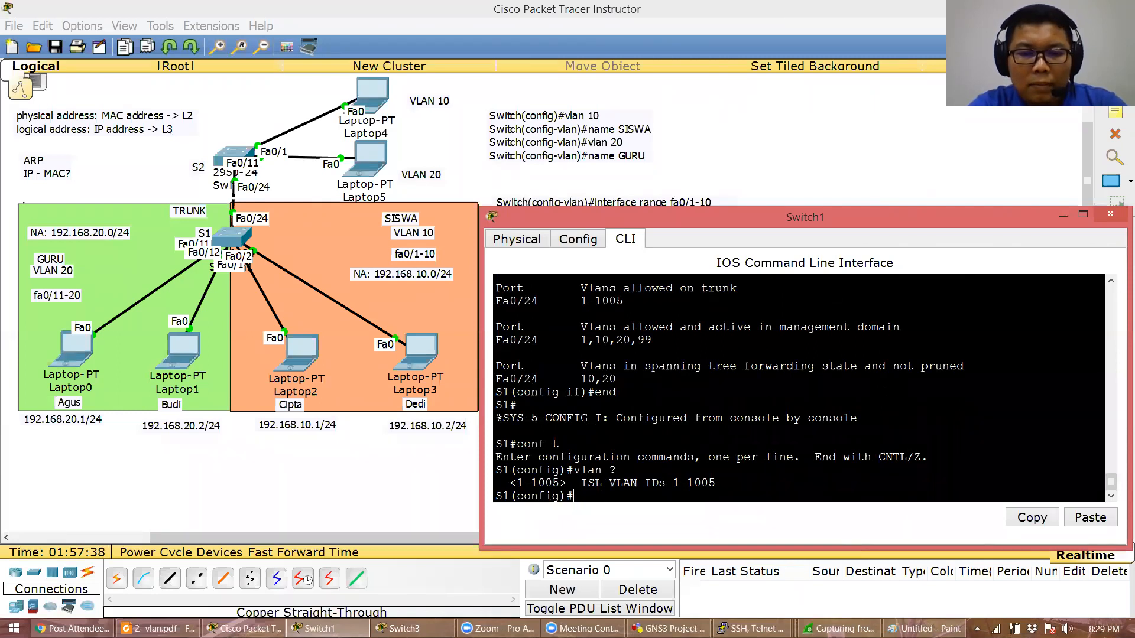
Configure S1's interface range fa0/1-10 with switchport mode access
{"action": "type", "text": "interface range"}
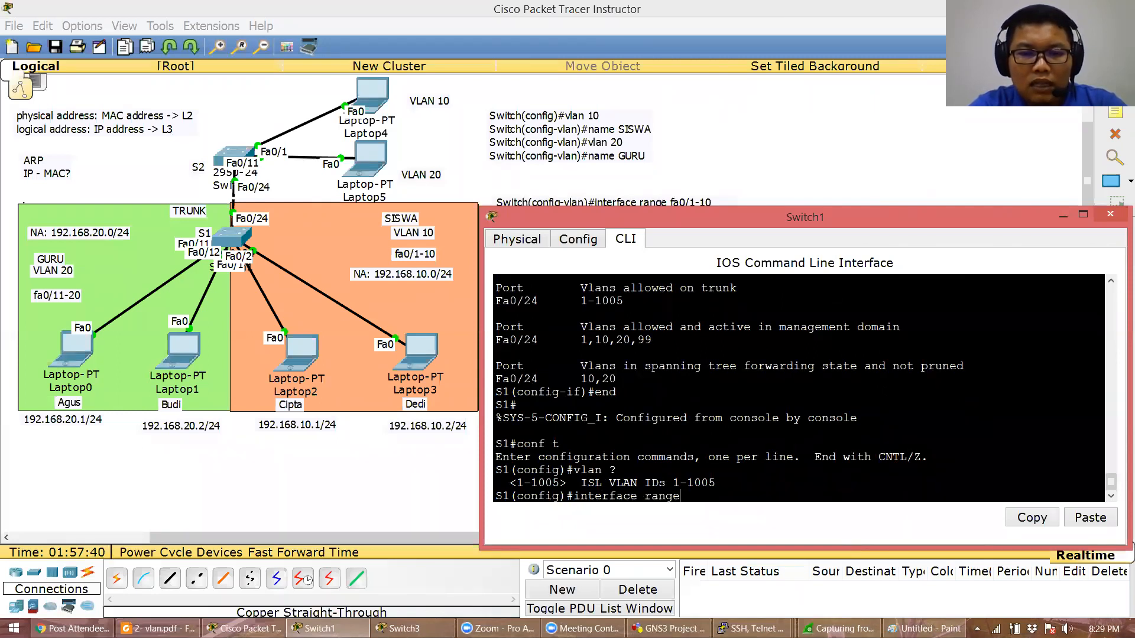
{"action": "type", "text": " fa0/1-"}
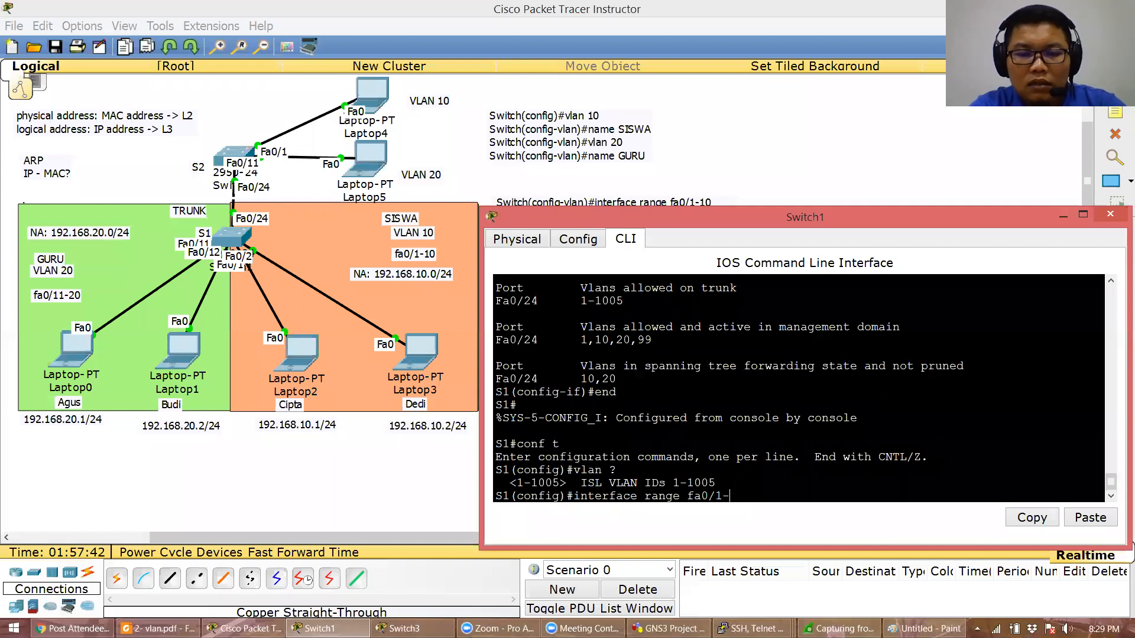
{"action": "type", "text": "10"}
{"action": "key", "text": "Return"}
{"action": "type", "text": "switchport mode ac"}
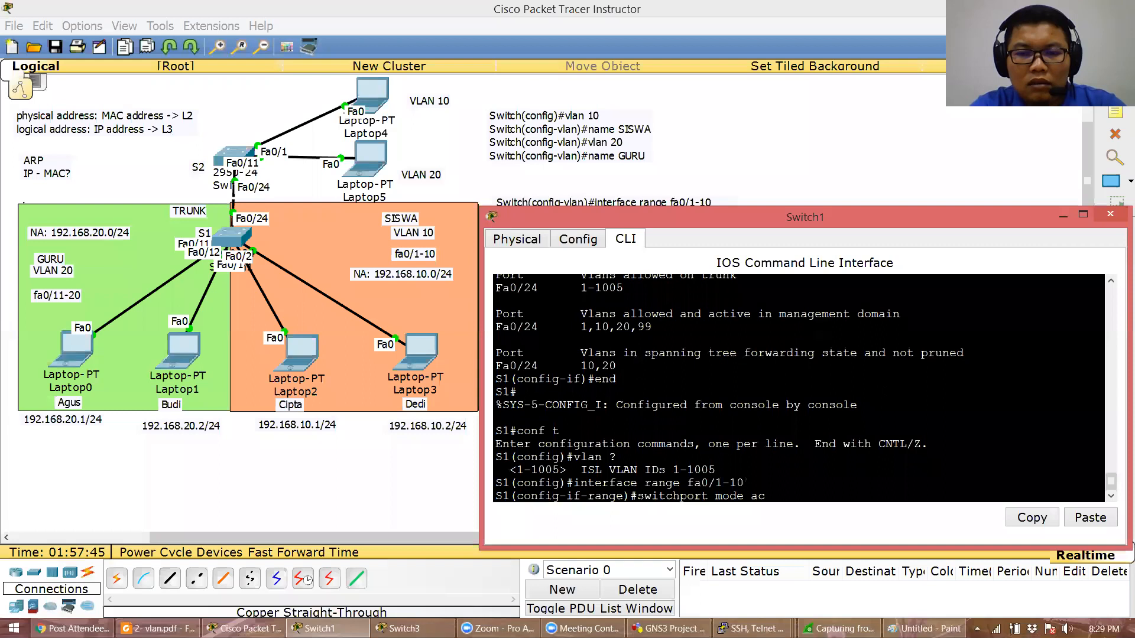
{"action": "type", "text": "cess"}
{"action": "key", "text": "Return"}
Query the options of "switchport access vlan" for S1's port range, and minimize the Switch1 window
{"action": "type", "text": "switch"}
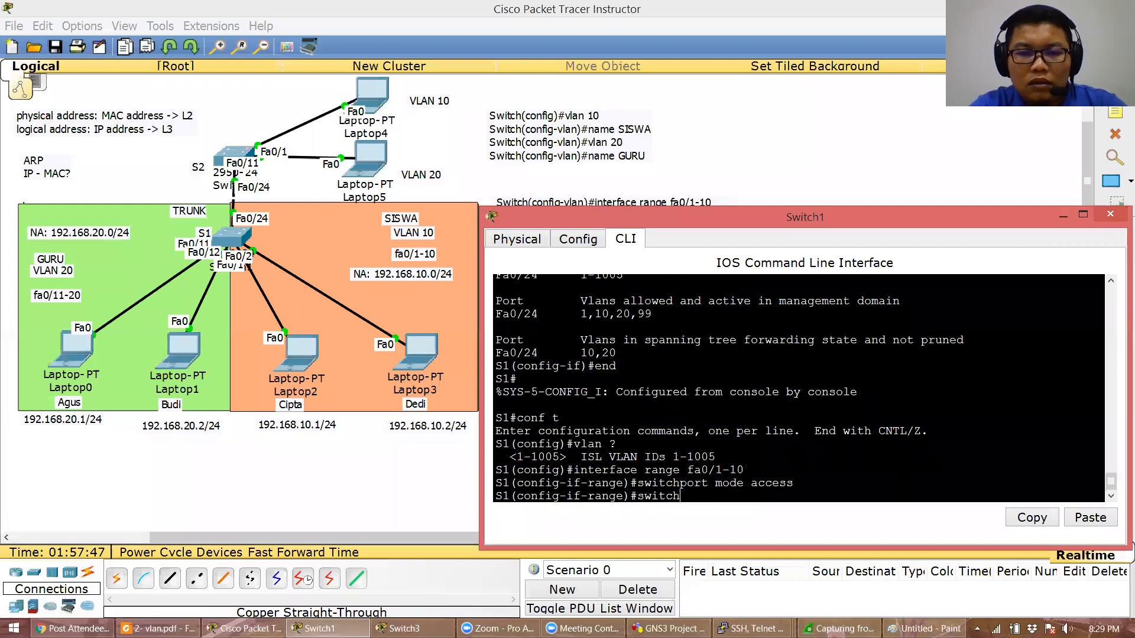
{"action": "type", "text": "port access vlan ?"}
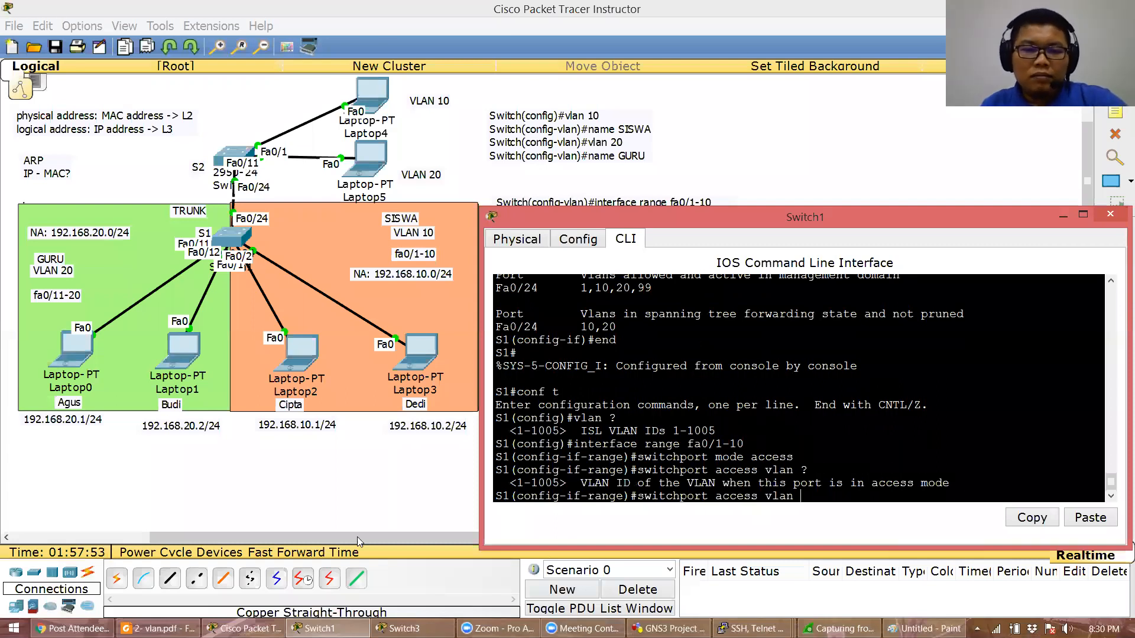
{"action": "left_click", "coordinate": [586, 629]}
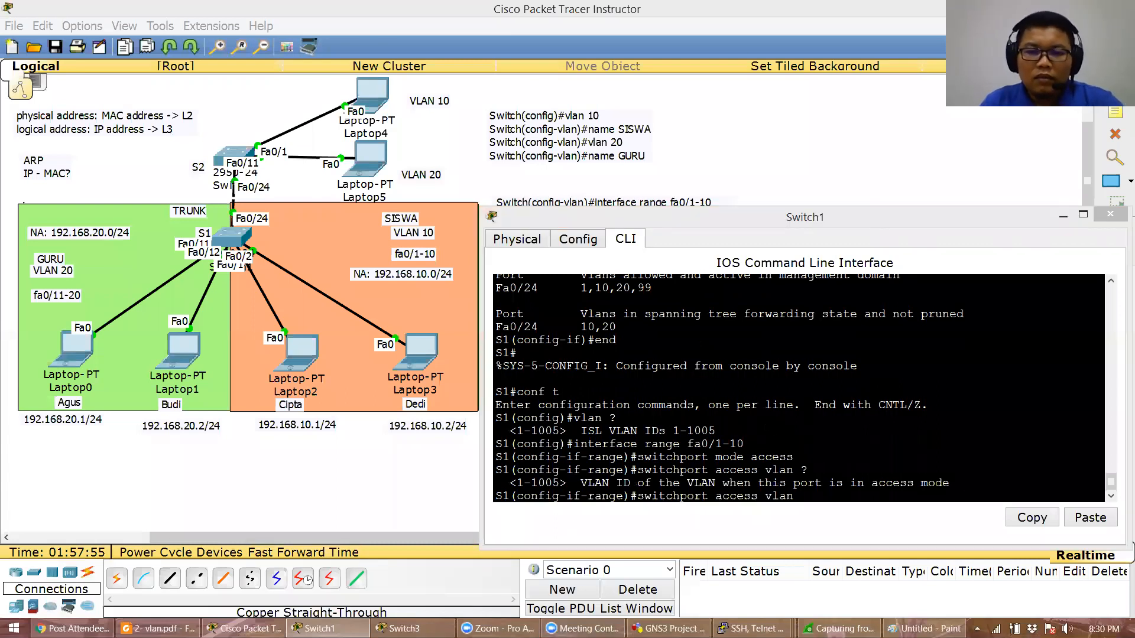
{"action": "left_click", "coordinate": [1058, 218]}
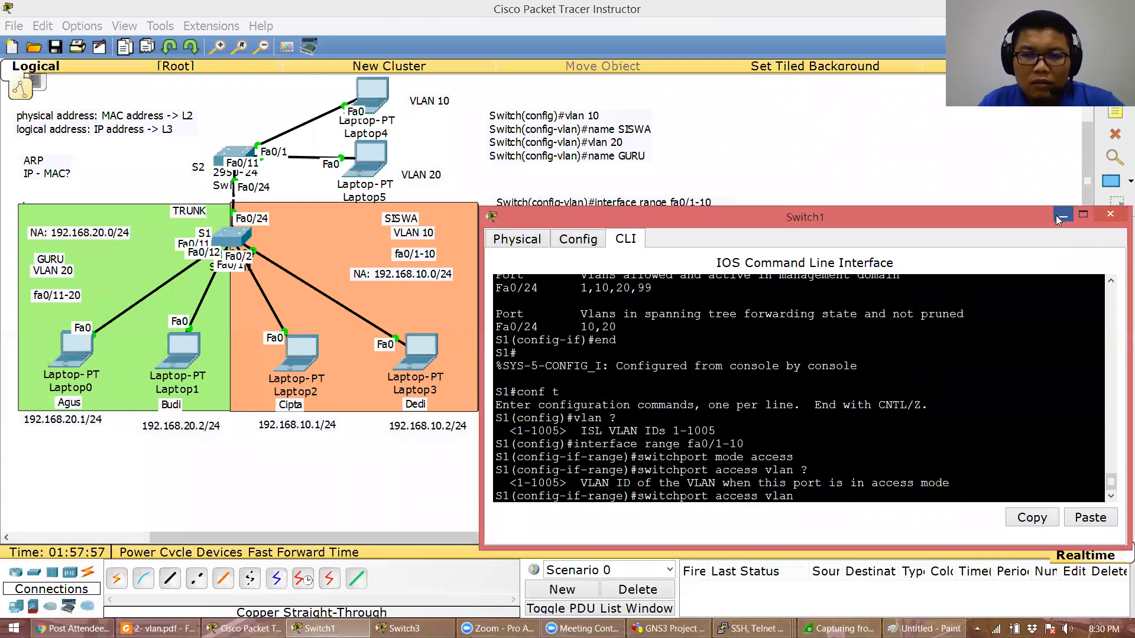
{"action": "left_click", "coordinate": [1061, 217]}
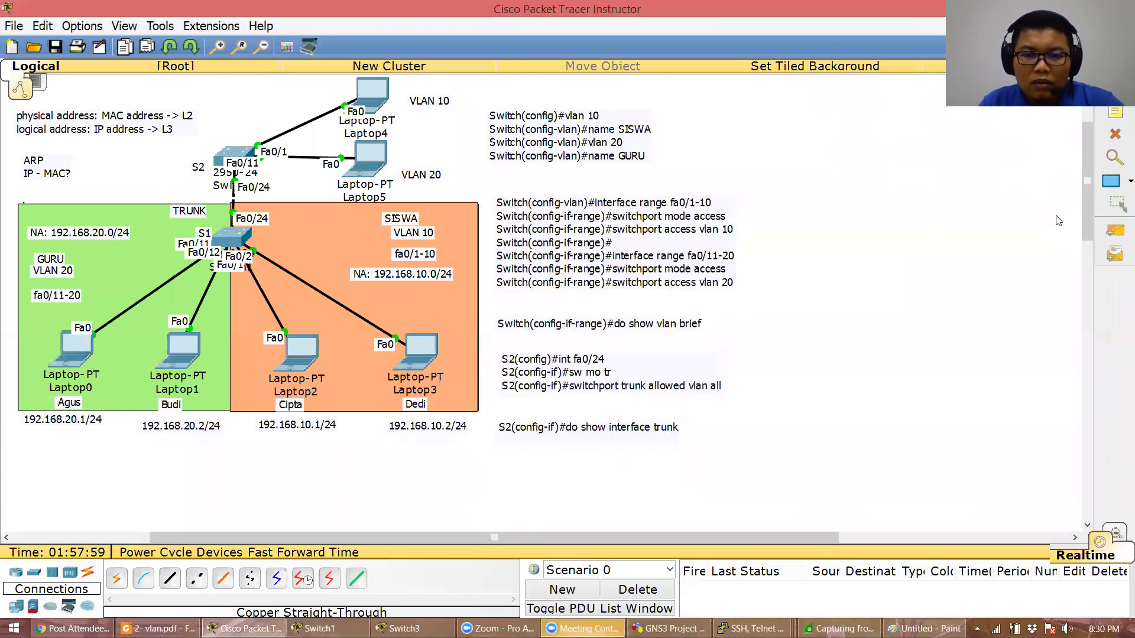
{"action": "scroll", "coordinate": [1058, 221], "scroll_direction": "up", "scroll_amount": 2}
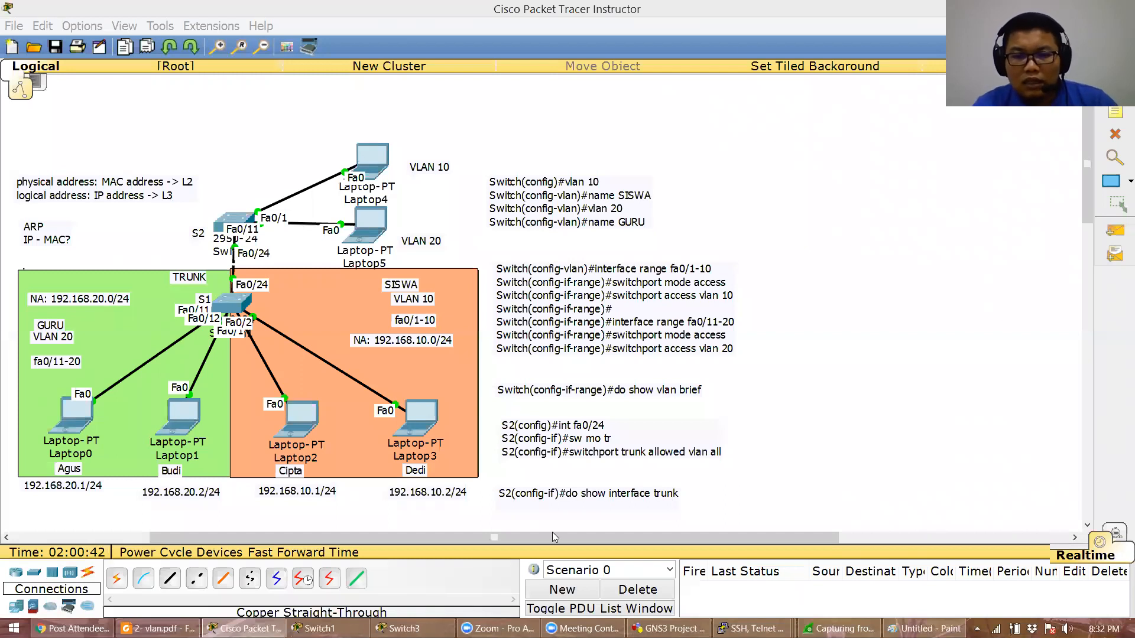
Return S1's CLI to privileged mode with "end" and list its VLANs with "show vlan brief"
{"action": "left_click", "coordinate": [337, 629]}
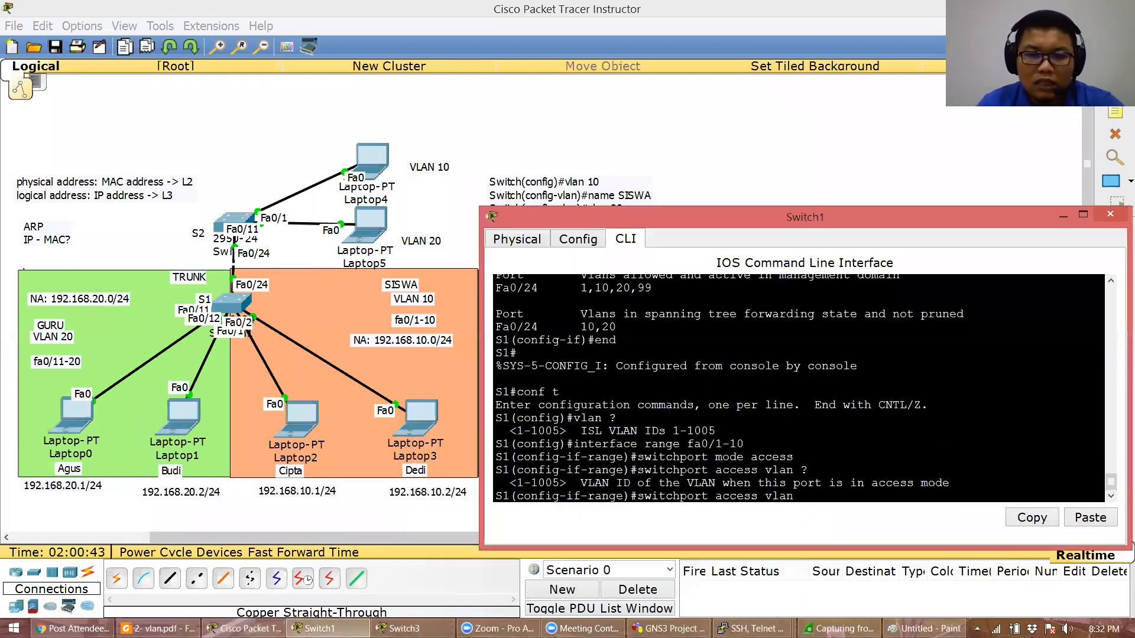
{"action": "key", "text": "Return"}
{"action": "type", "text": "end"}
{"action": "key", "text": "Return"}
{"action": "key", "text": "Return"}
{"action": "type", "text": "show vlan brief"}
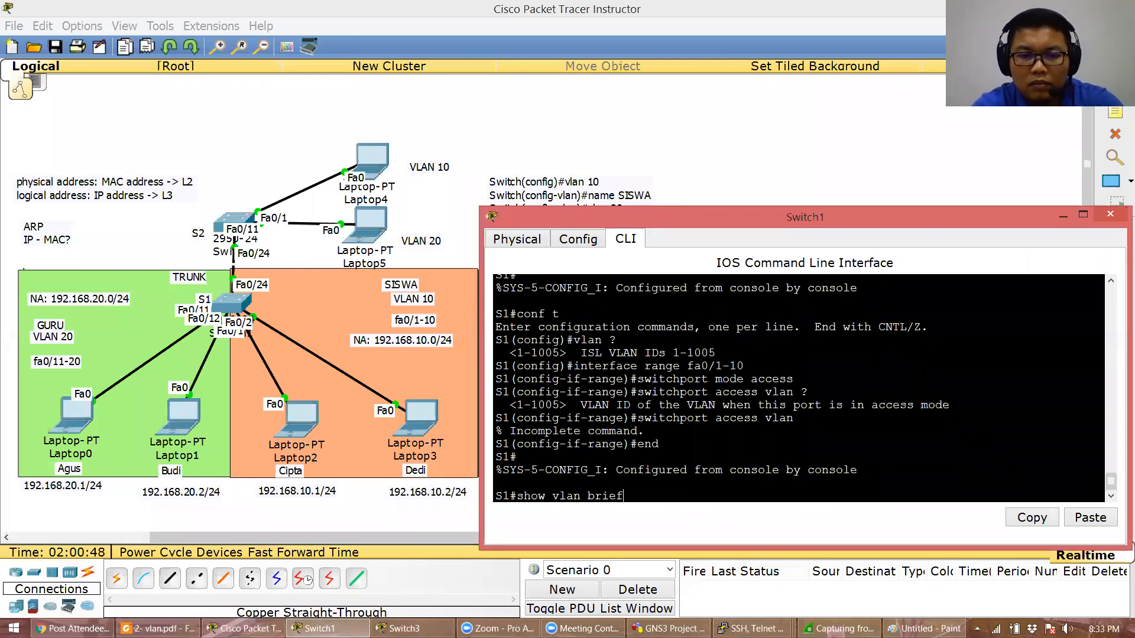
{"action": "key", "text": "Return"}
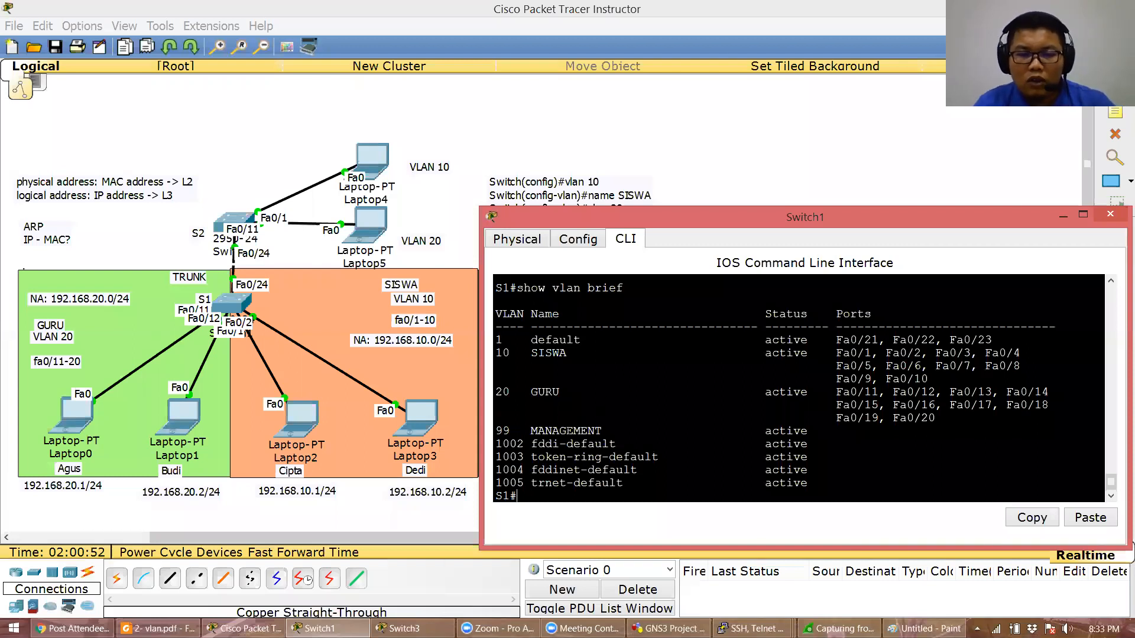
Highlight VLAN 1, VLAN 1005 and the rows for VLANs 10 to 99 in S1's VLAN list, and minimize the Switch1 window
{"action": "left_click_drag", "start_coordinate": [496, 340], "coordinate": [502, 340]}
{"action": "left_click_drag", "start_coordinate": [496, 483], "coordinate": [524, 483]}
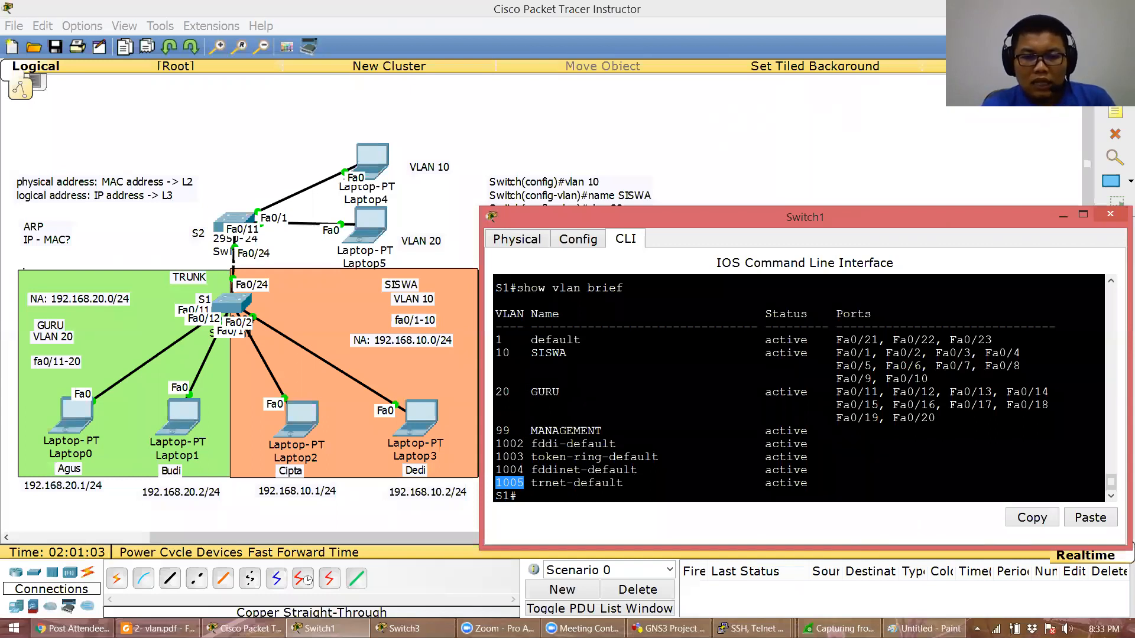
{"action": "left_click_drag", "start_coordinate": [496, 353], "coordinate": [836, 431]}
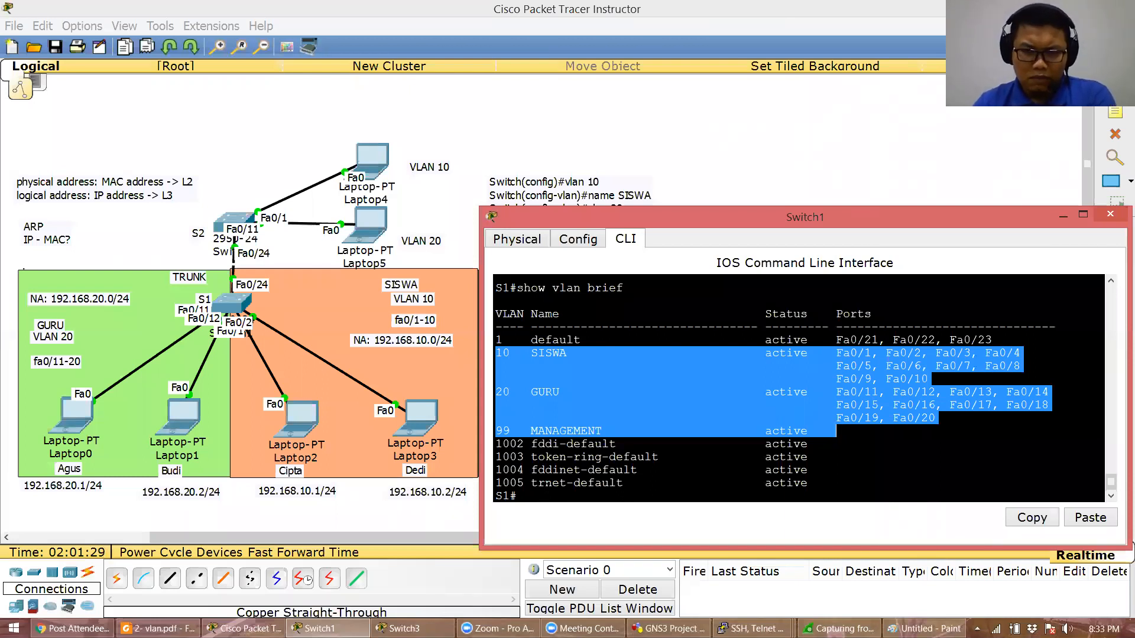
{"action": "left_click", "coordinate": [704, 376]}
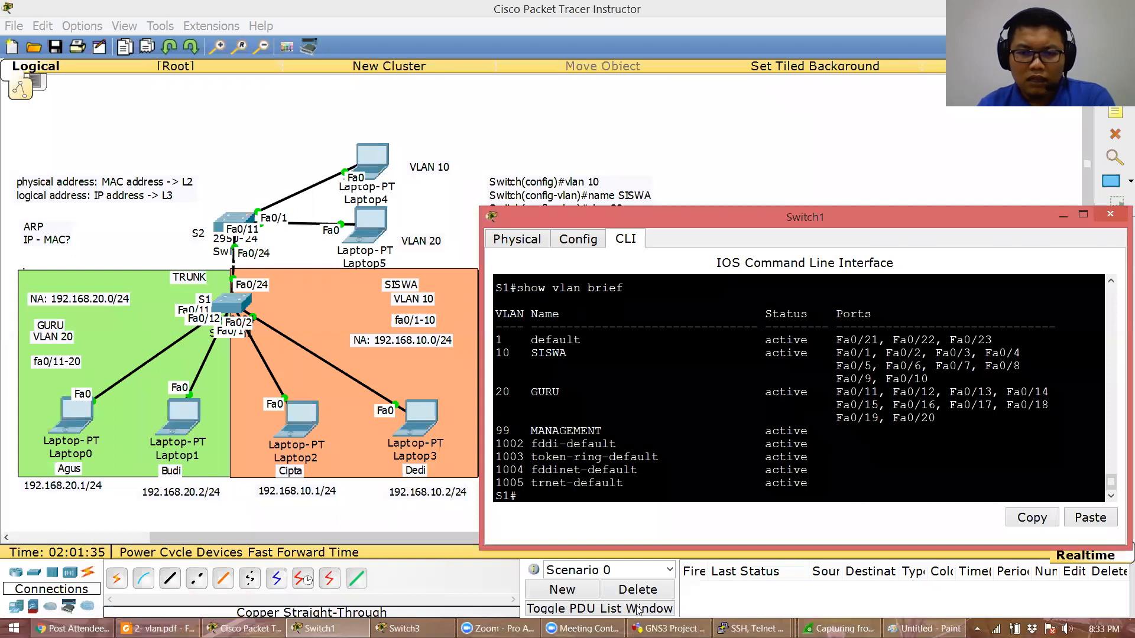
{"action": "left_click", "coordinate": [584, 628]}
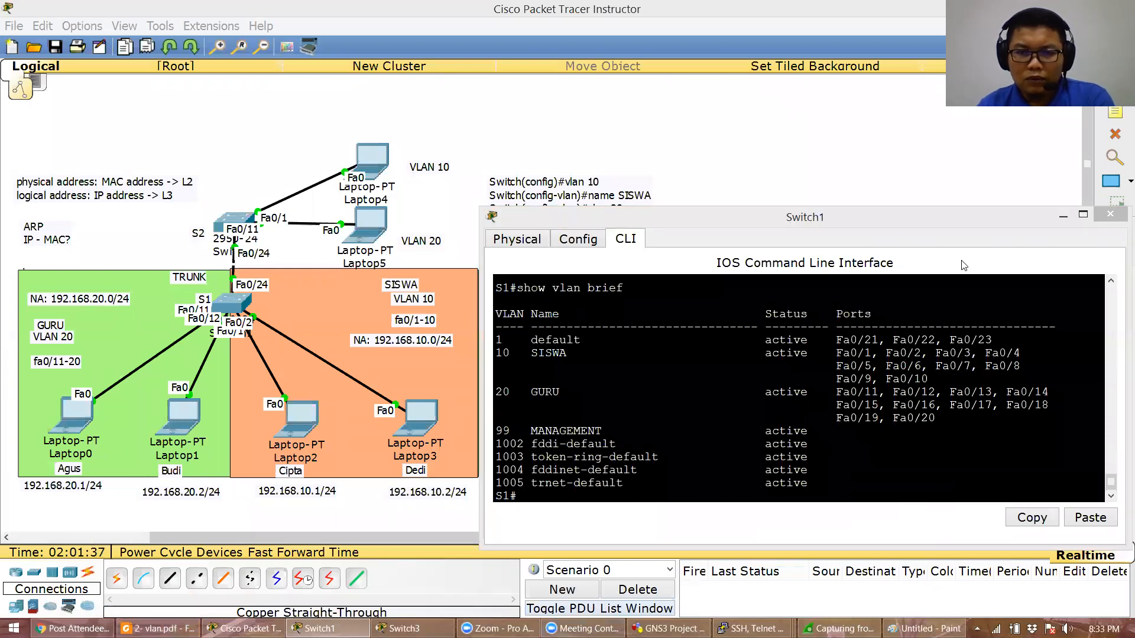
{"action": "left_click", "coordinate": [1058, 218]}
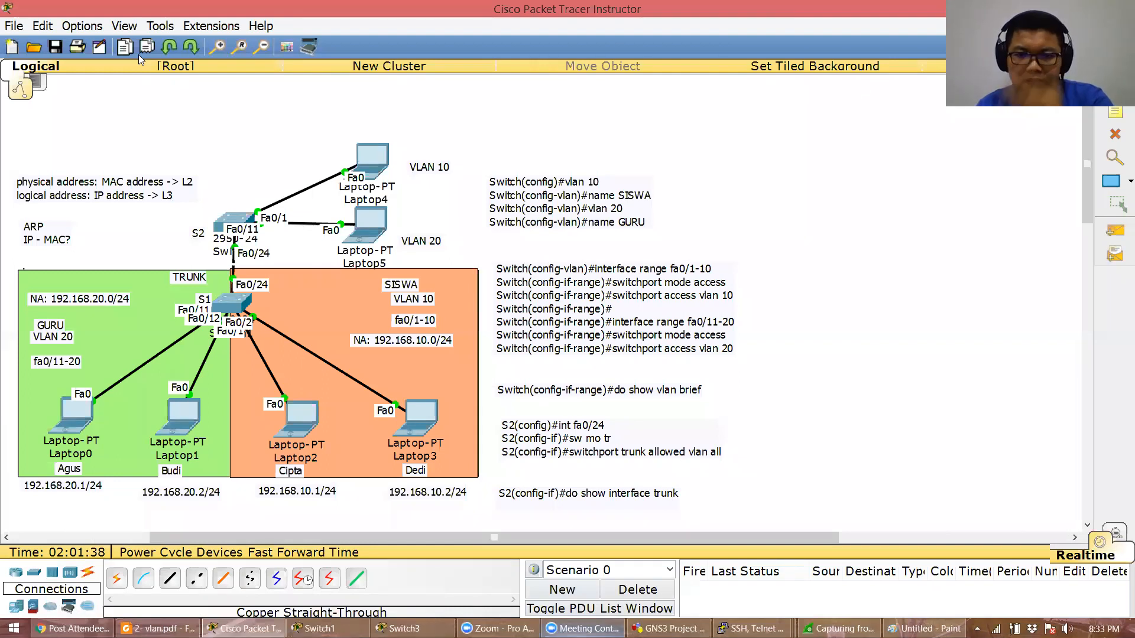
{"action": "scroll", "coordinate": [486, 447], "scroll_direction": "up", "scroll_amount": 1}
{"action": "scroll", "coordinate": [534, 428], "scroll_direction": "down", "scroll_amount": 1}
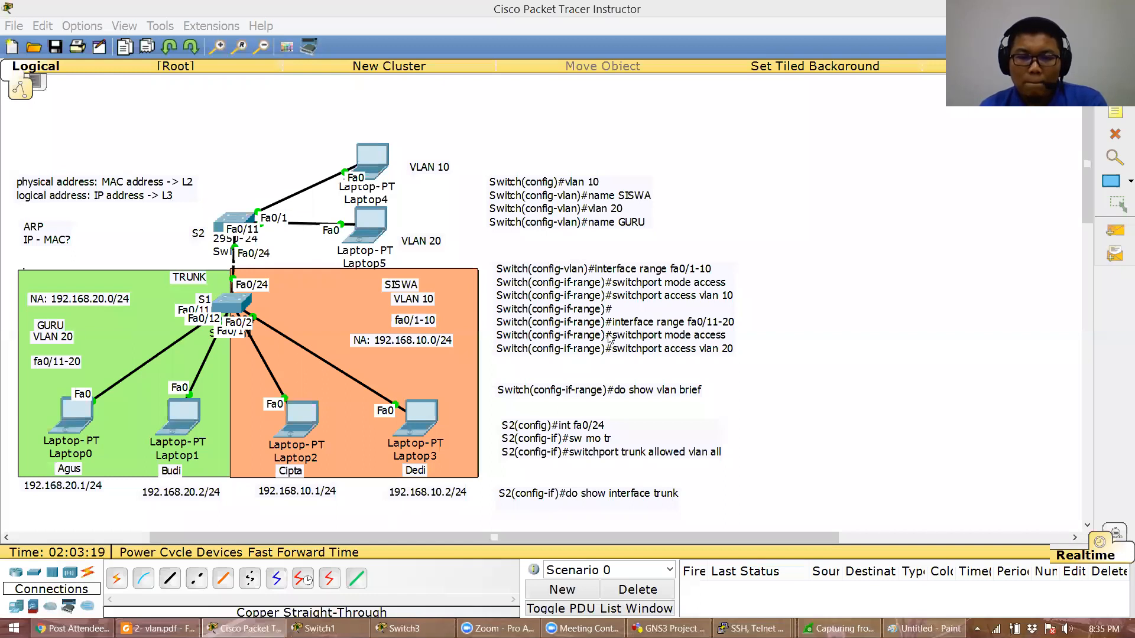
Add a 3560-24PS multilayer switch to the topology above S2
{"action": "left_click", "coordinate": [39, 574]}
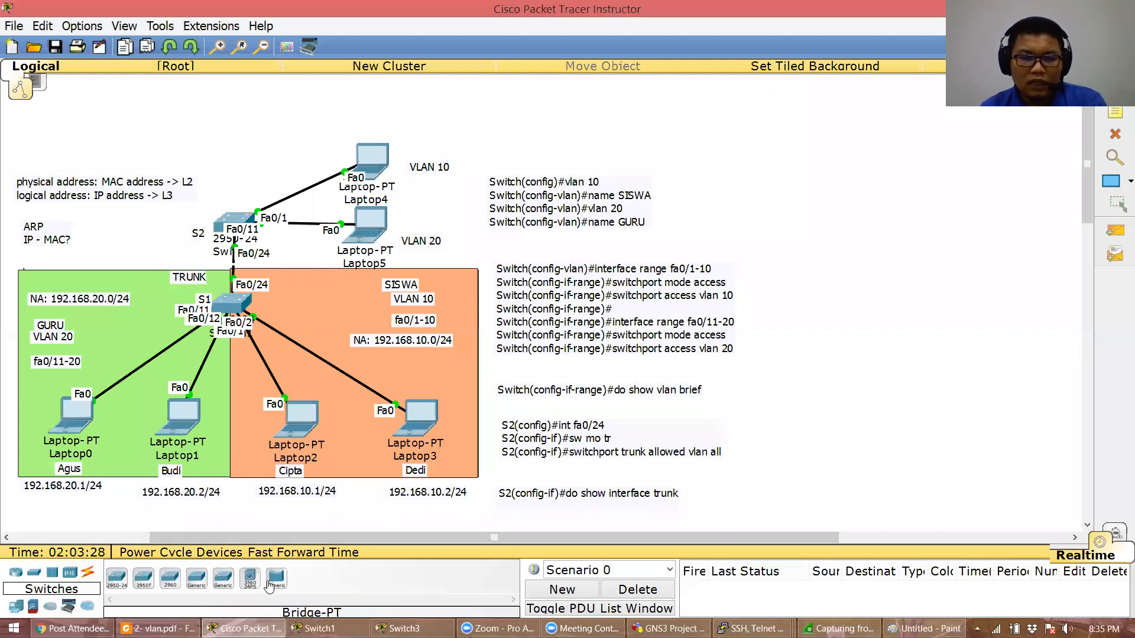
{"action": "left_click", "coordinate": [252, 580]}
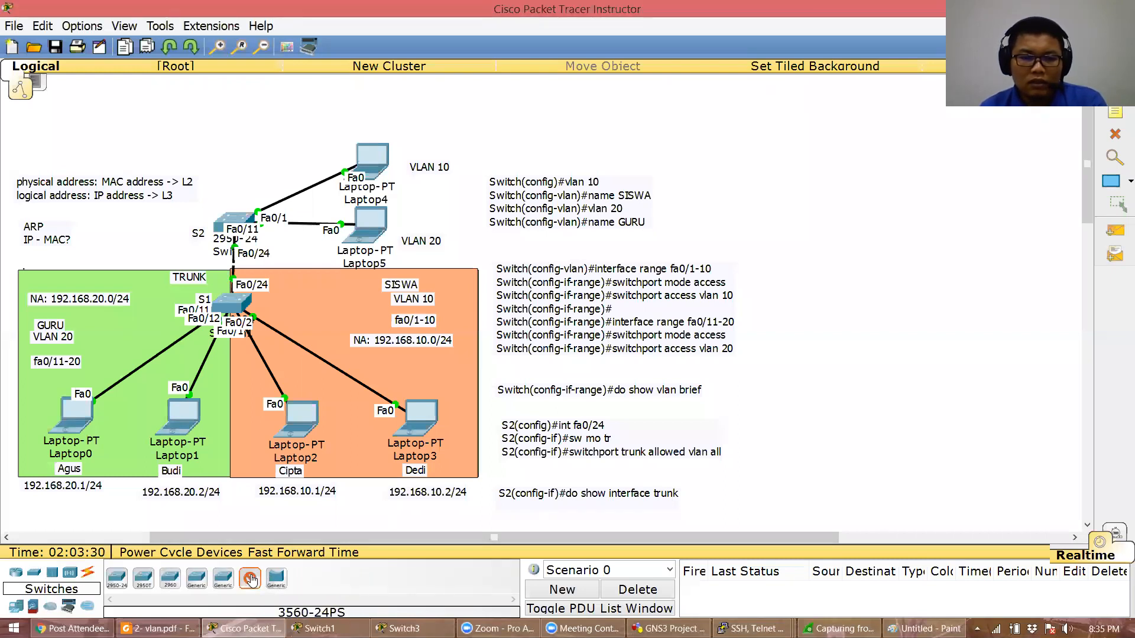
{"action": "left_click", "coordinate": [234, 115]}
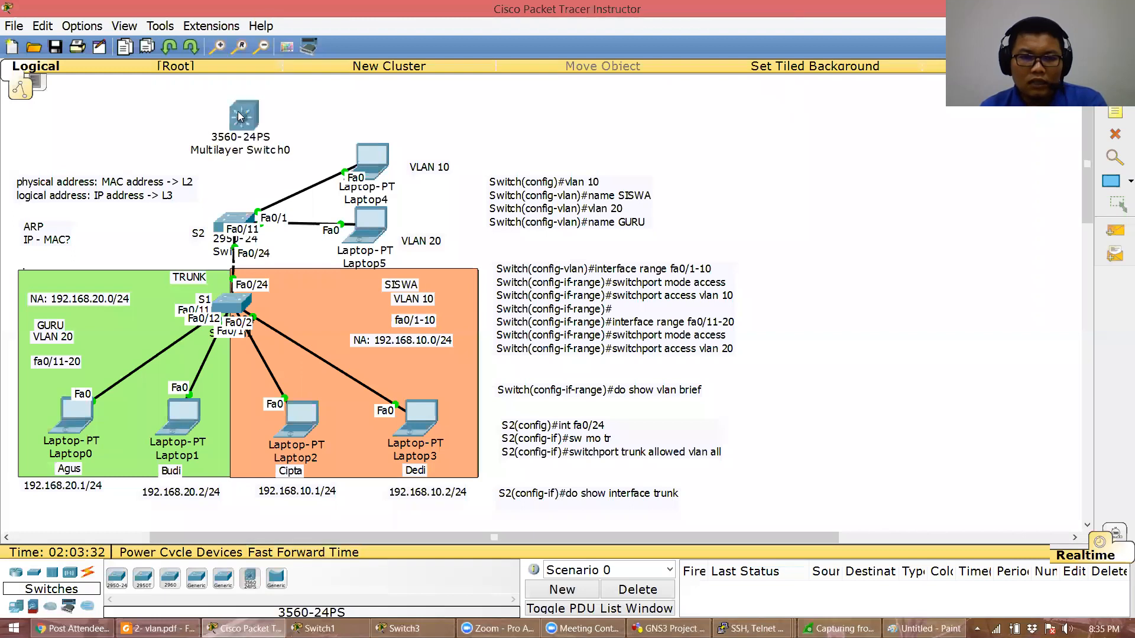
Open the 3560-24PS switch's CLI in a widened window and enter interface configuration mode for fa0/1
{"action": "left_click", "coordinate": [234, 116]}
{"action": "left_click", "coordinate": [523, 194]}
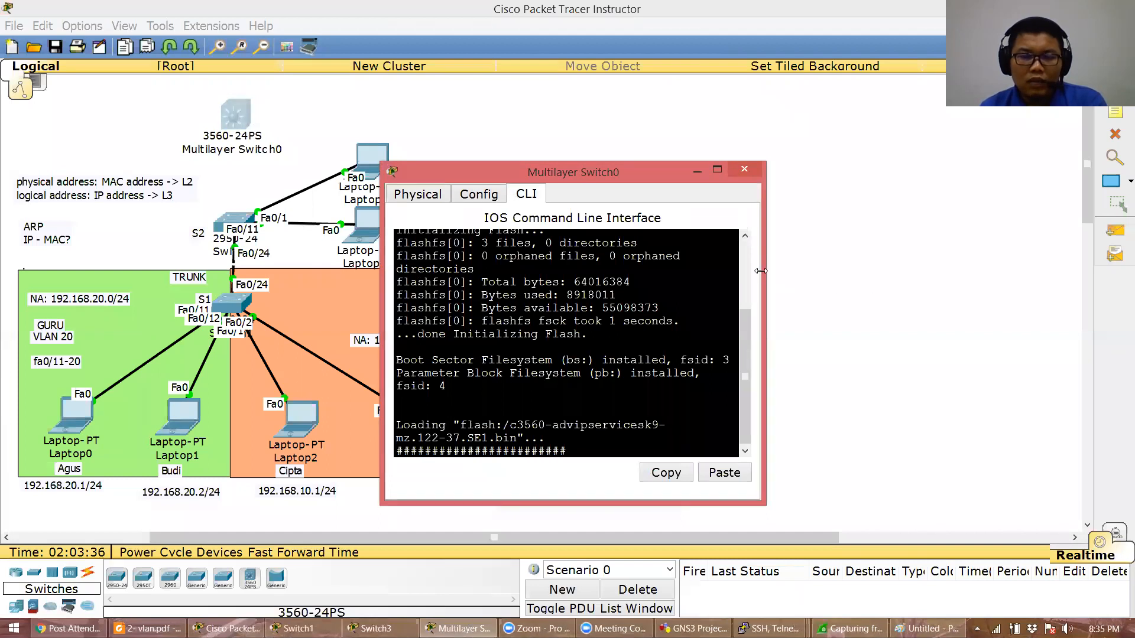
{"action": "left_click_drag", "start_coordinate": [762, 272], "coordinate": [1130, 272]}
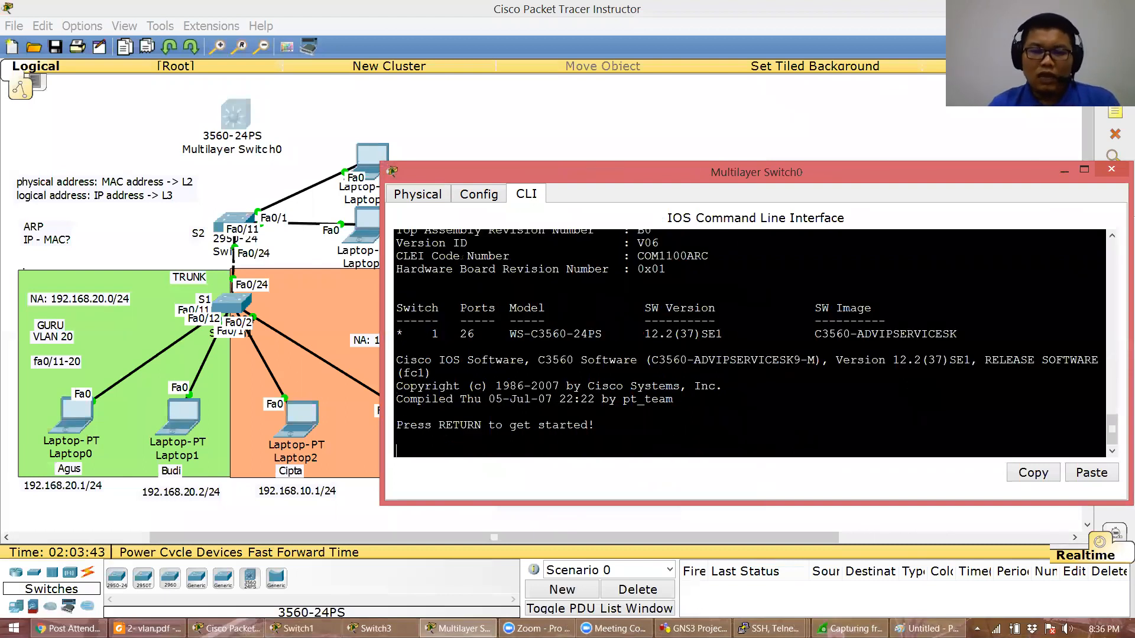
{"action": "type", "text": "en"}
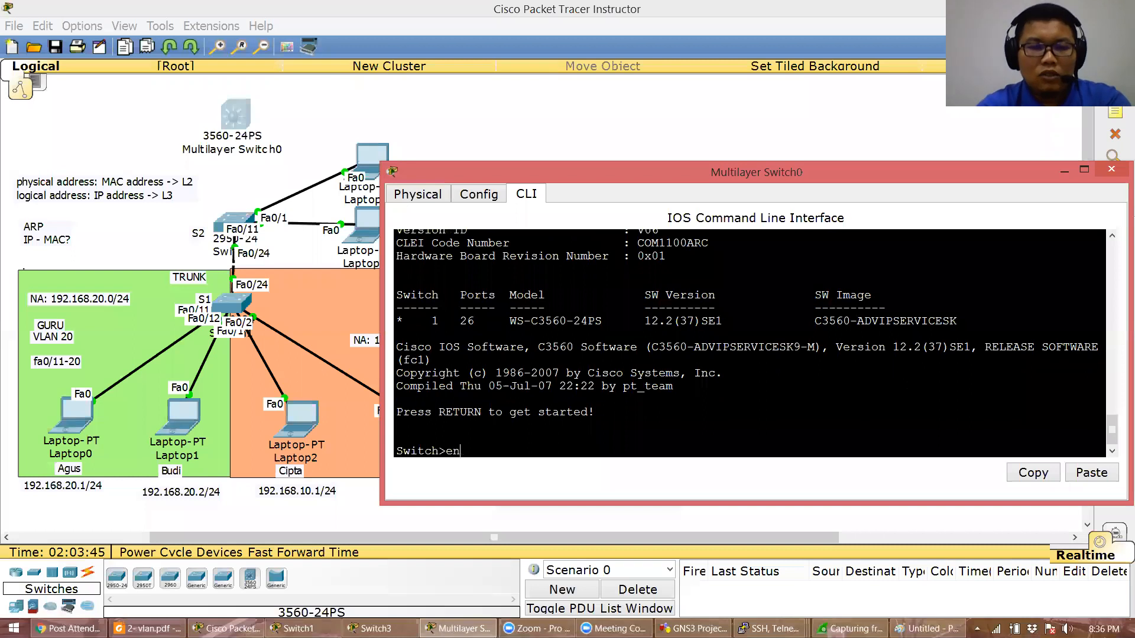
{"action": "key", "text": "Return"}
{"action": "type", "text": "conf t"}
{"action": "key", "text": "Return"}
{"action": "type", "text": "int fa0/1"}
{"action": "key", "text": "Return"}
Query the encapsulation options for fa0/1 with "switchport trunk encapsulation ?"
{"action": "type", "text": "switchpor"}
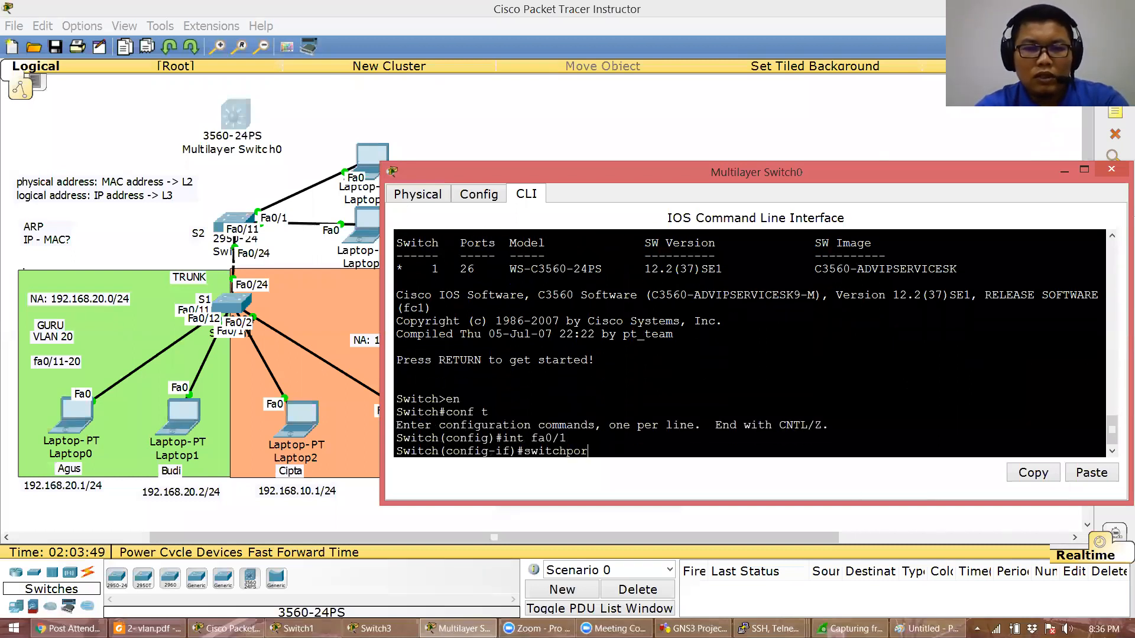
{"action": "type", "text": "t trun"}
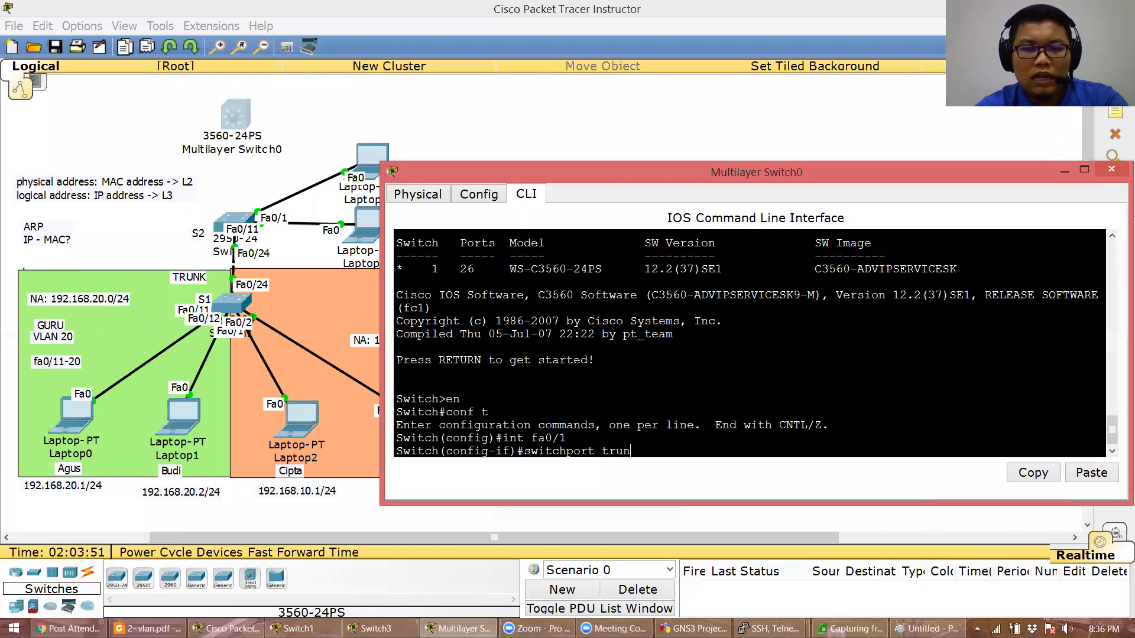
{"action": "type", "text": "k enca"}
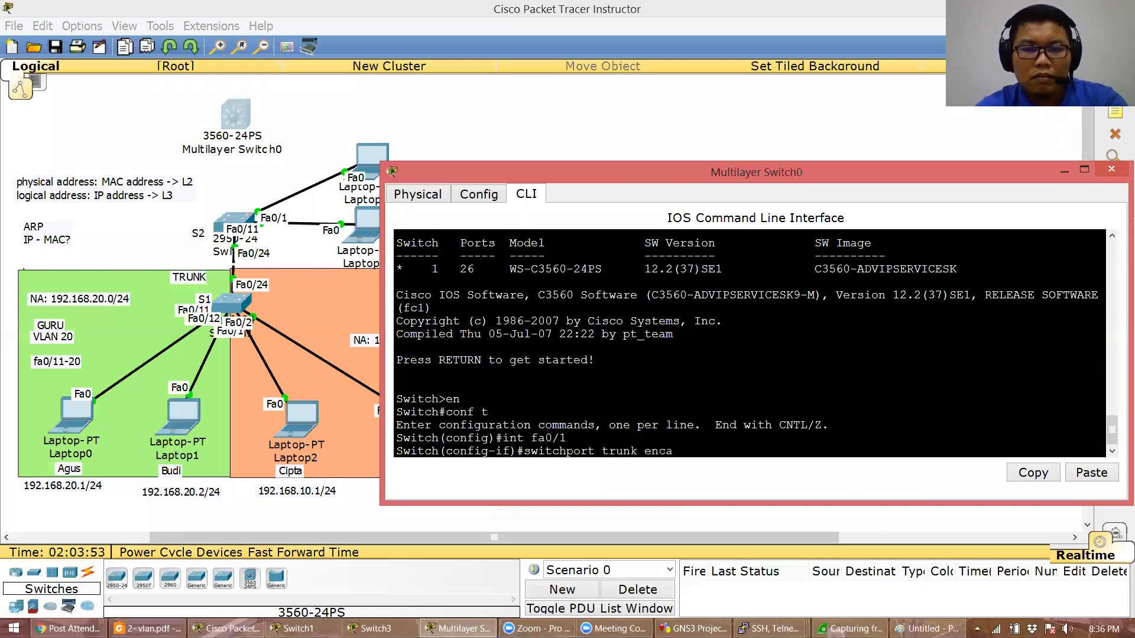
{"action": "type", "text": "psulation ?"}
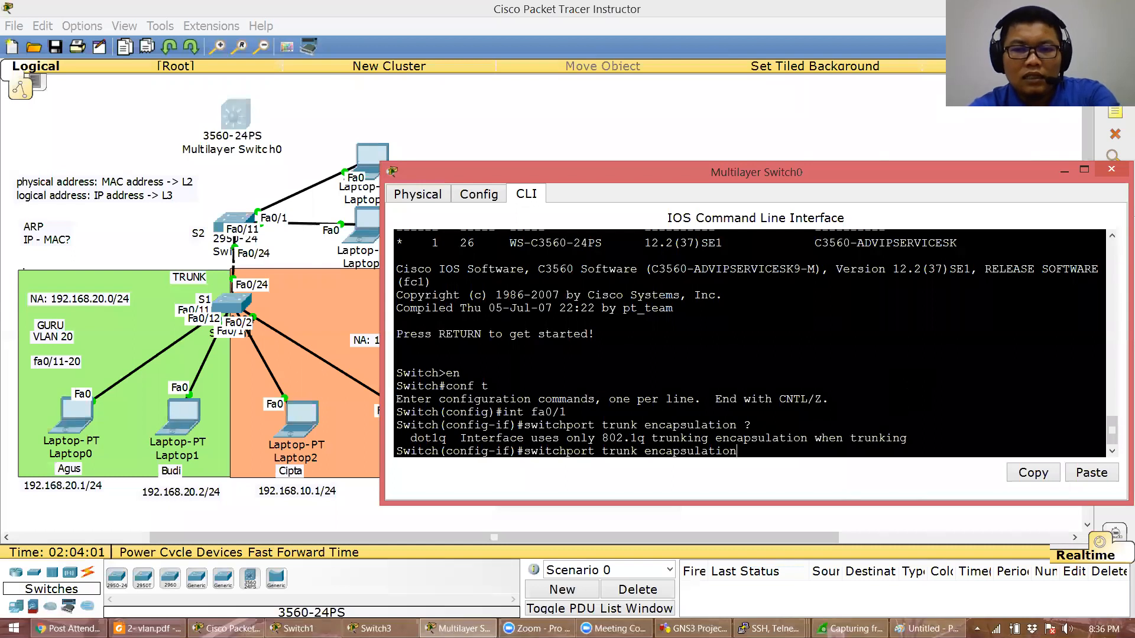
{"action": "key", "text": "Tab"}
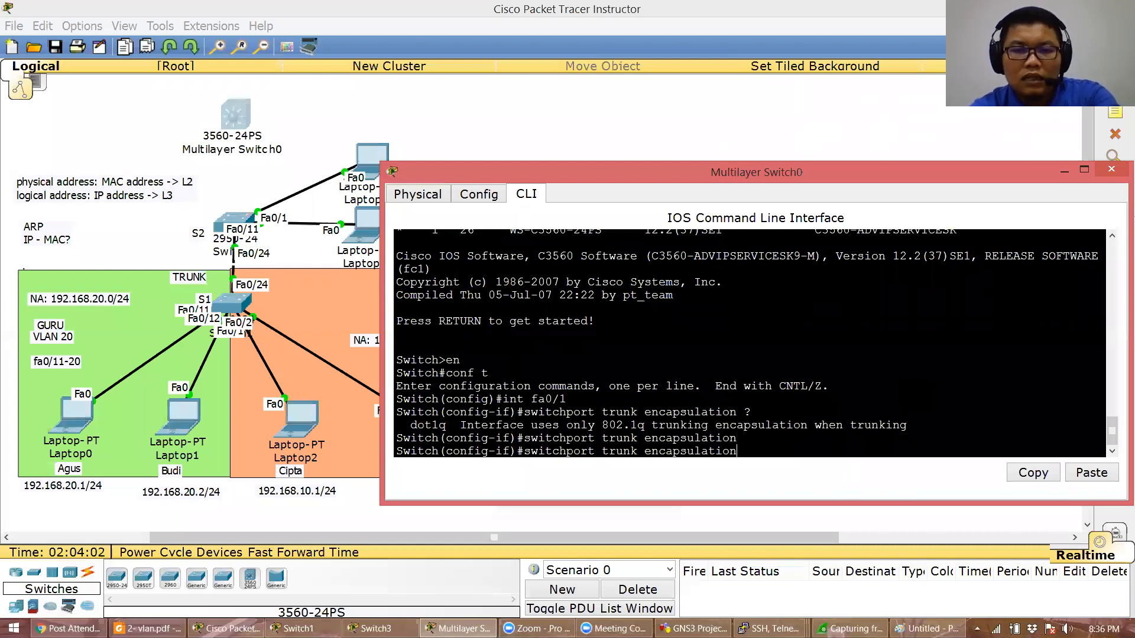
Try to set the multilayer switch's fa0/1 to trunk mode, and highlight "encapsulation" and "dot1q" in the output
{"action": "key", "text": "BackSpace"}
{"action": "key", "text": "BackSpace"}
{"action": "key", "text": "BackSpace"}
{"action": "key", "text": "BackSpace"}
{"action": "key", "text": "BackSpace"}
{"action": "key", "text": "BackSpace"}
{"action": "key", "text": "BackSpace"}
{"action": "key", "text": "BackSpace"}
{"action": "key", "text": "BackSpace"}
{"action": "key", "text": "BackSpace"}
{"action": "key", "text": "BackSpace"}
{"action": "key", "text": "BackSpace"}
{"action": "key", "text": "BackSpace"}
{"action": "key", "text": "BackSpace"}
{"action": "key", "text": "BackSpace"}
{"action": "key", "text": "BackSpace"}
{"action": "key", "text": "BackSpace"}
{"action": "key", "text": "BackSpace"}
{"action": "key", "text": "BackSpace"}
{"action": "type", "text": "mode trunk"}
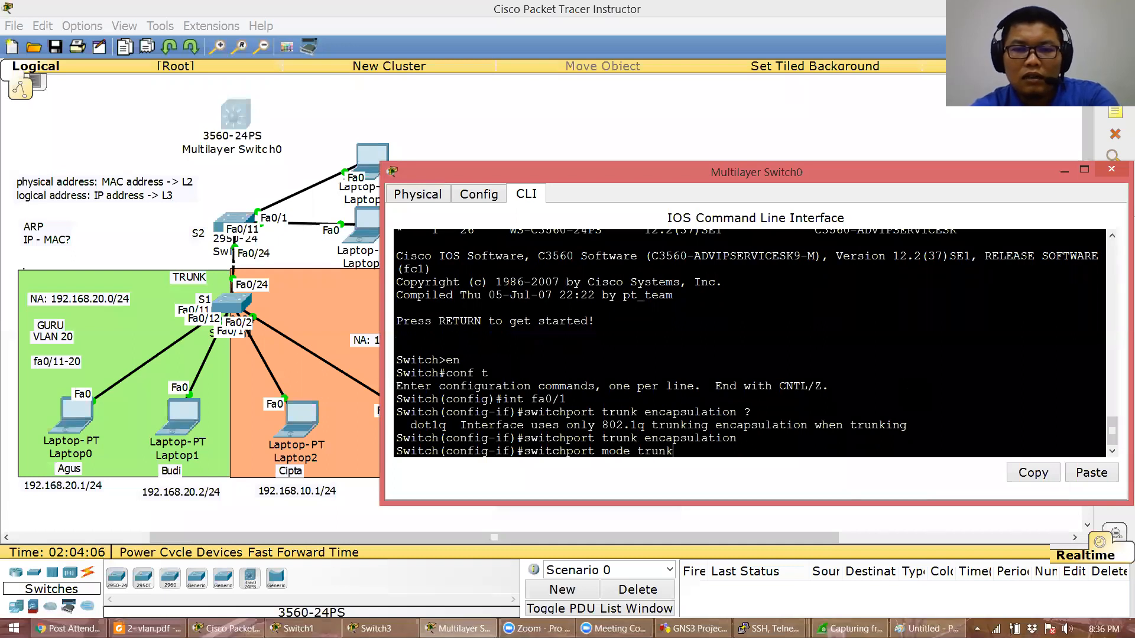
{"action": "key", "text": "Return"}
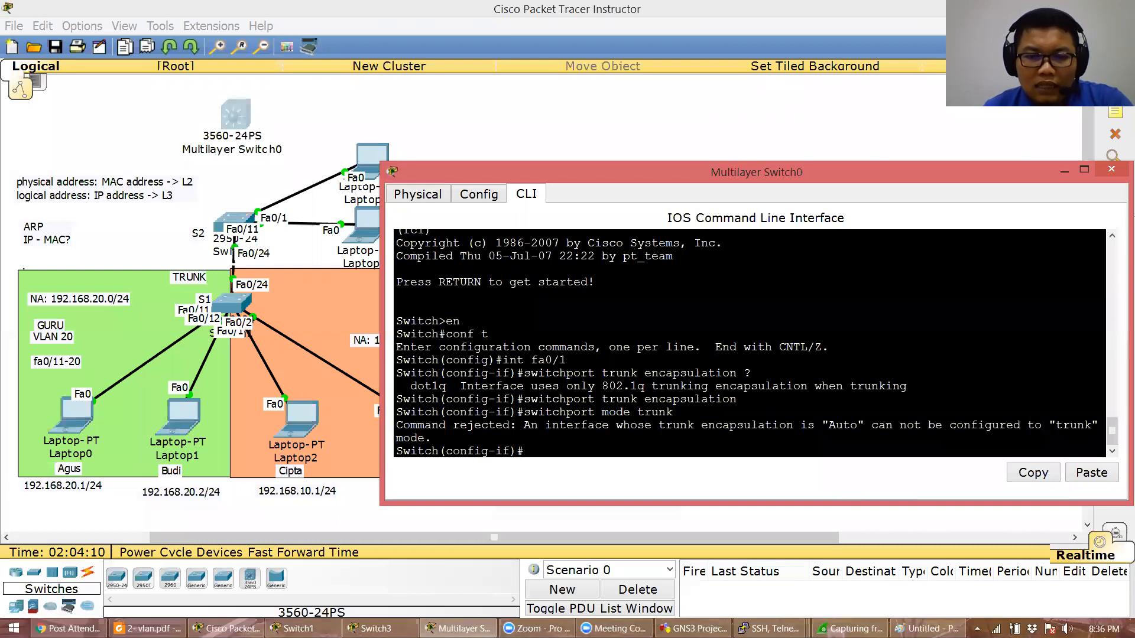
{"action": "left_click_drag", "start_coordinate": [702, 425], "coordinate": [792, 425]}
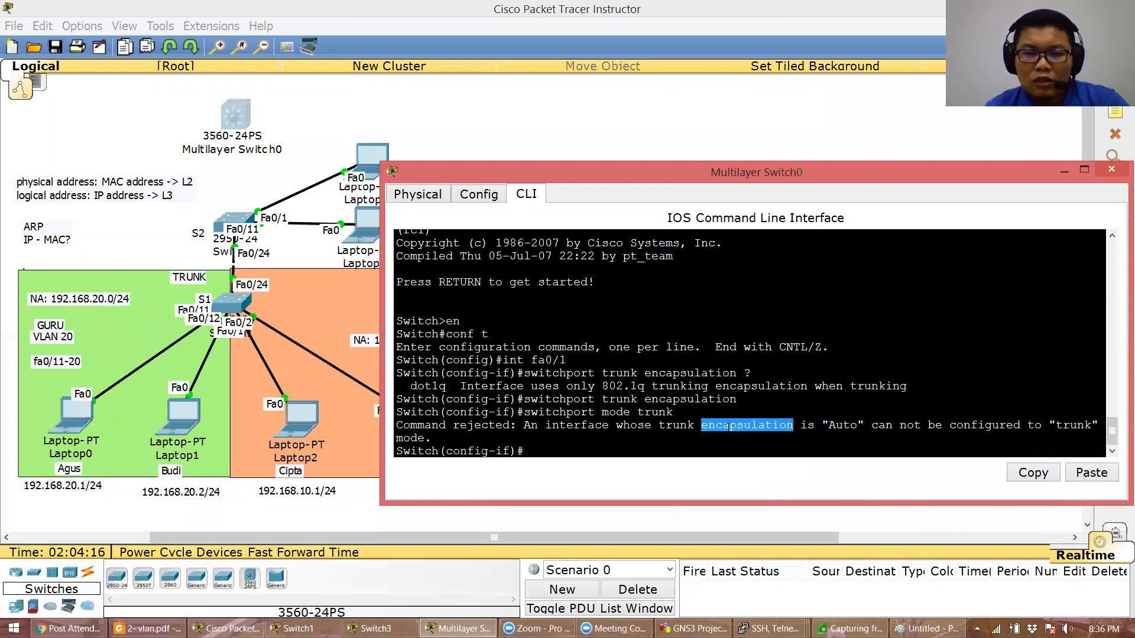
{"action": "left_click_drag", "start_coordinate": [410, 387], "coordinate": [444, 388]}
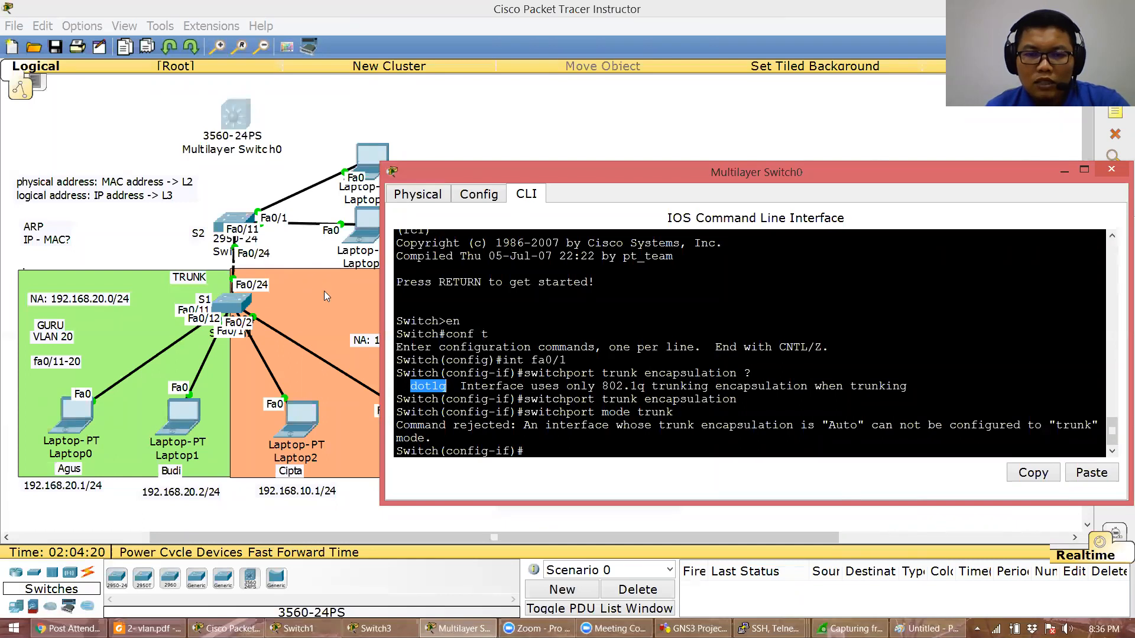
Open S2's CLI and enter interface configuration mode for fa0/24
{"action": "left_click", "coordinate": [237, 218]}
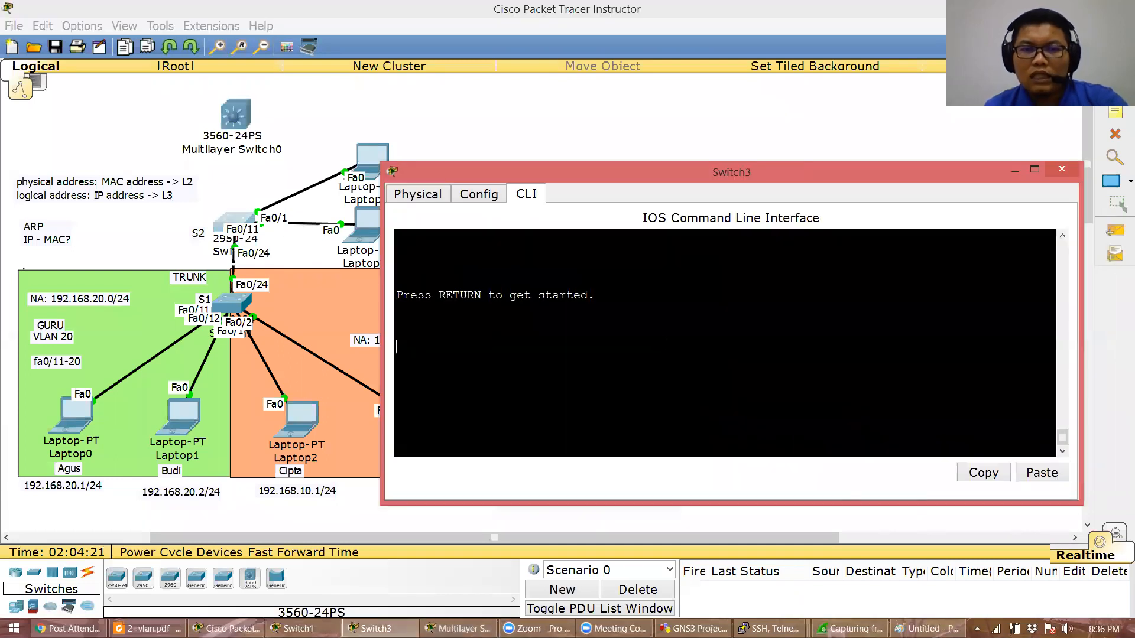
{"action": "key", "text": "Return"}
{"action": "type", "text": "en"}
{"action": "key", "text": "Return"}
{"action": "type", "text": "conf t"}
{"action": "key", "text": "Return"}
{"action": "type", "text": "i"}
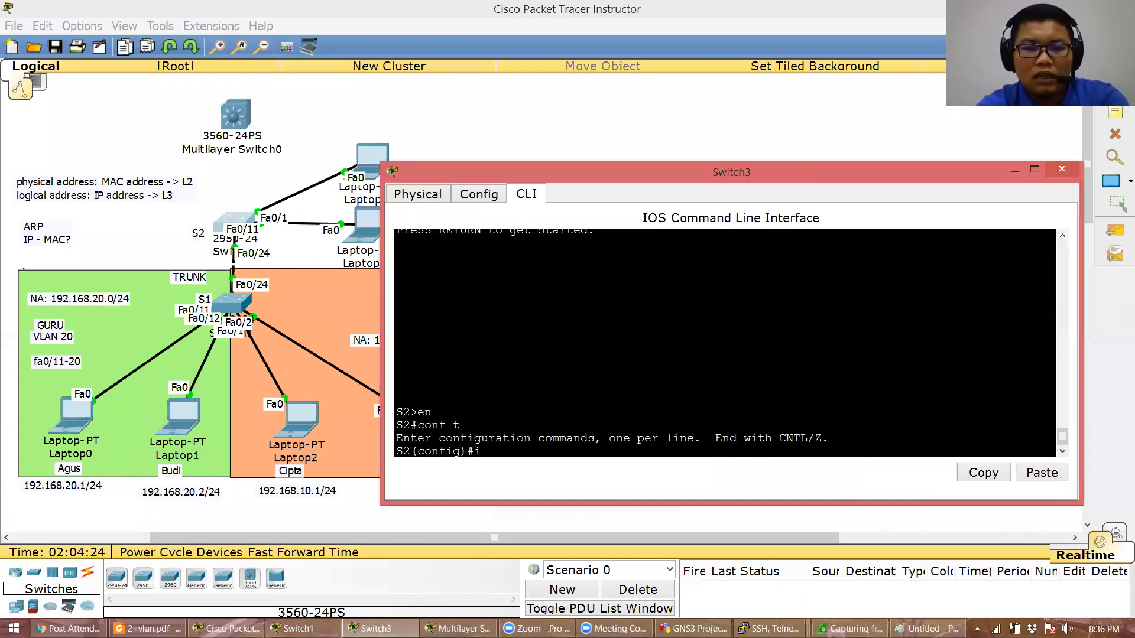
{"action": "type", "text": "nt fa0/24"}
{"action": "key", "text": "Return"}
Query the encapsulation options for S2's fa0/24 with "switchport trunk encapsulation ?"
{"action": "type", "text": "swith"}
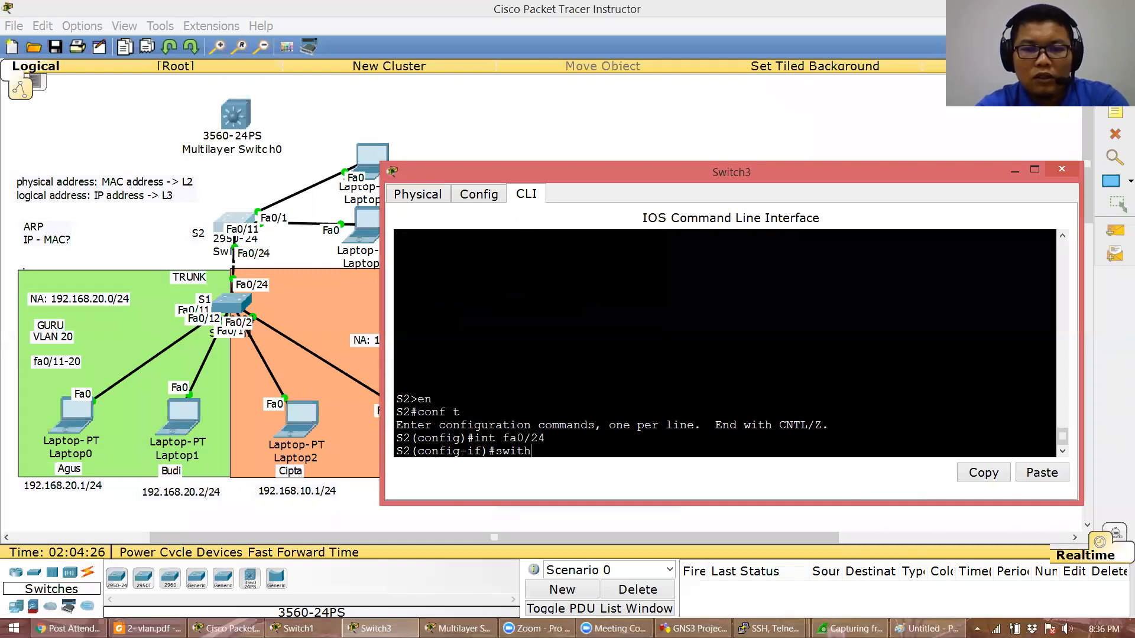
{"action": "key", "text": "BackSpace"}
{"action": "type", "text": "chport"}
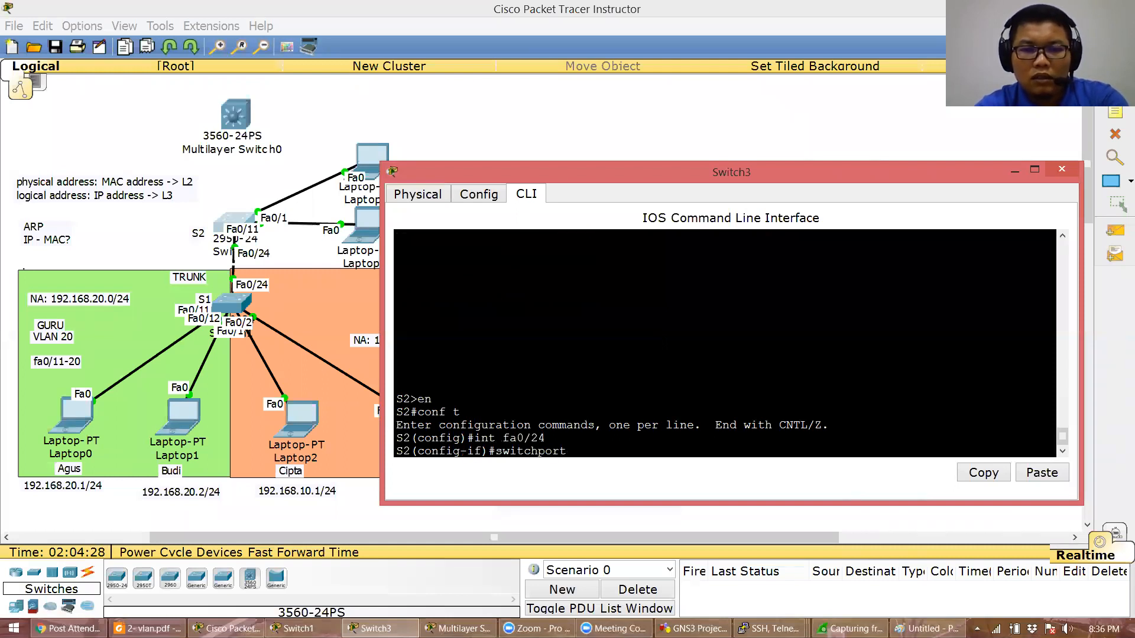
{"action": "type", "text": " trunk encapu"}
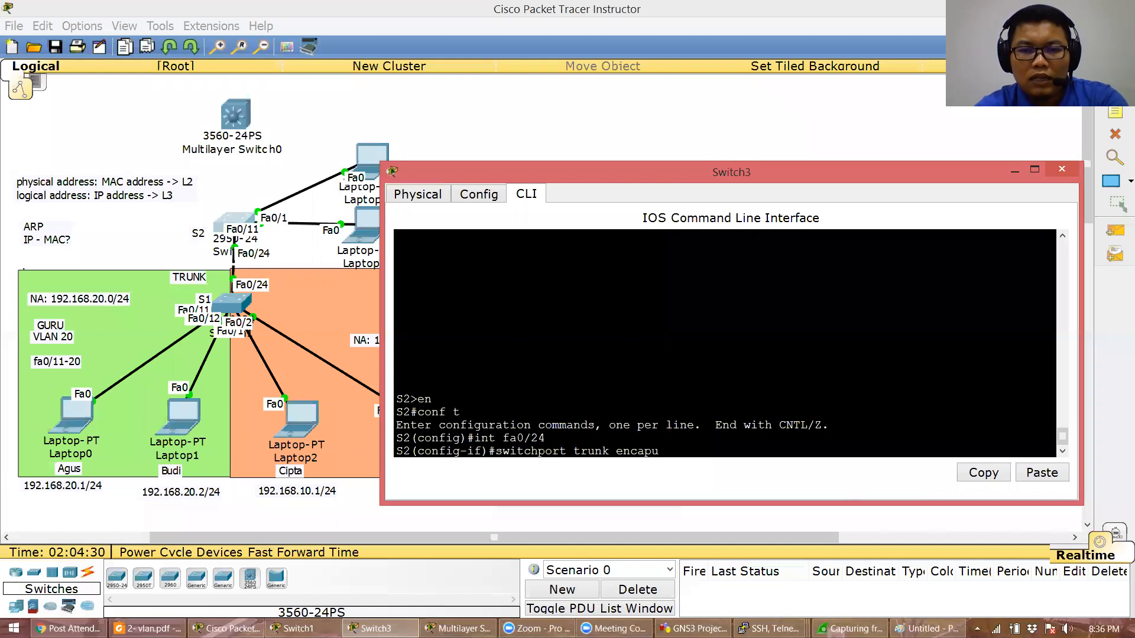
{"action": "key", "text": "BackSpace"}
{"action": "type", "text": "sulation ?"}
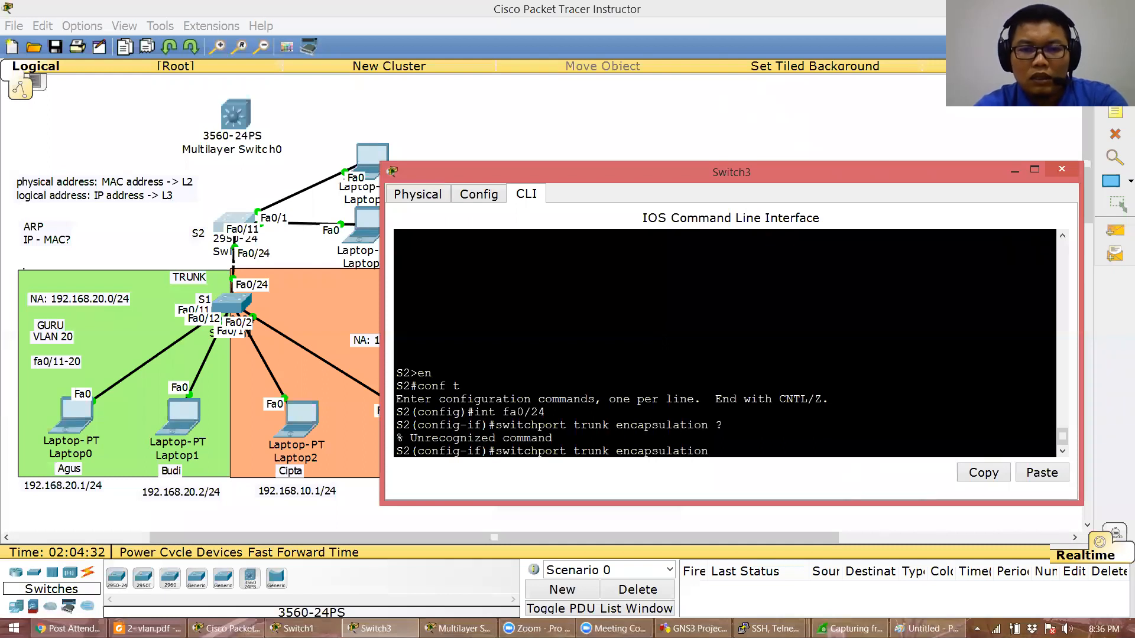
List the options of "switchport trunk" on S2's fa0/24 and try the encapsulation query and command again
{"action": "key", "text": "BackSpace"}
{"action": "key", "text": "BackSpace"}
{"action": "key", "text": "BackSpace"}
{"action": "key", "text": "BackSpace"}
{"action": "key", "text": "BackSpace"}
{"action": "key", "text": "BackSpace"}
{"action": "key", "text": "BackSpace"}
{"action": "key", "text": "BackSpace"}
{"action": "key", "text": "BackSpace"}
{"action": "key", "text": "BackSpace"}
{"action": "key", "text": "BackSpace"}
{"action": "key", "text": "BackSpace"}
{"action": "key", "text": "BackSpace"}
{"action": "key", "text": "BackSpace"}
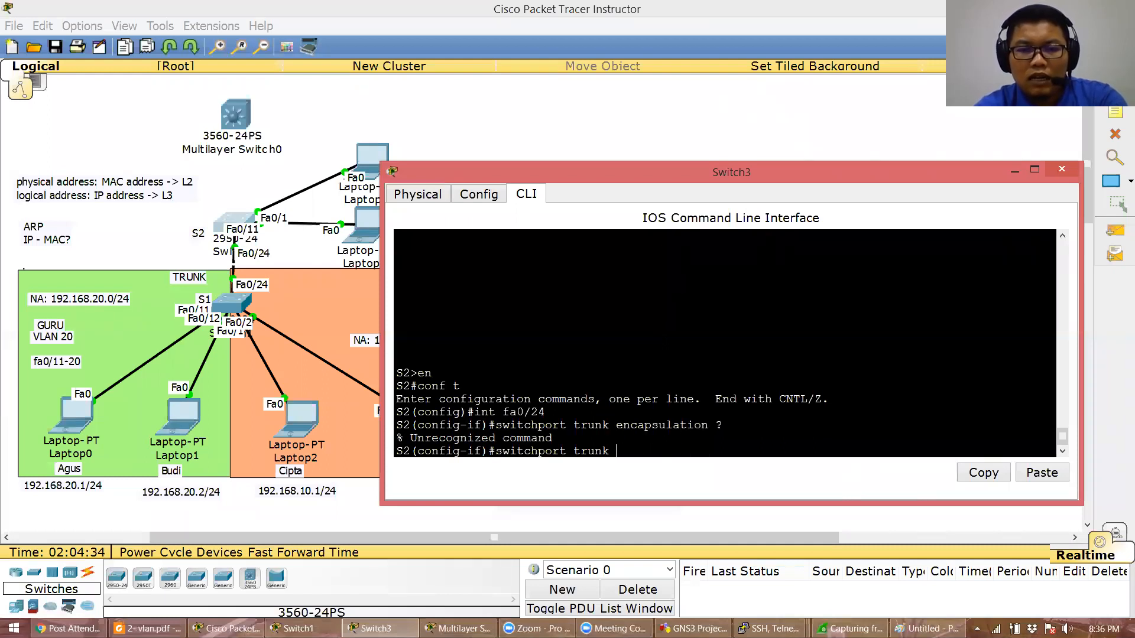
{"action": "type", "text": "?"}
{"action": "type", "text": "encapsulation"}
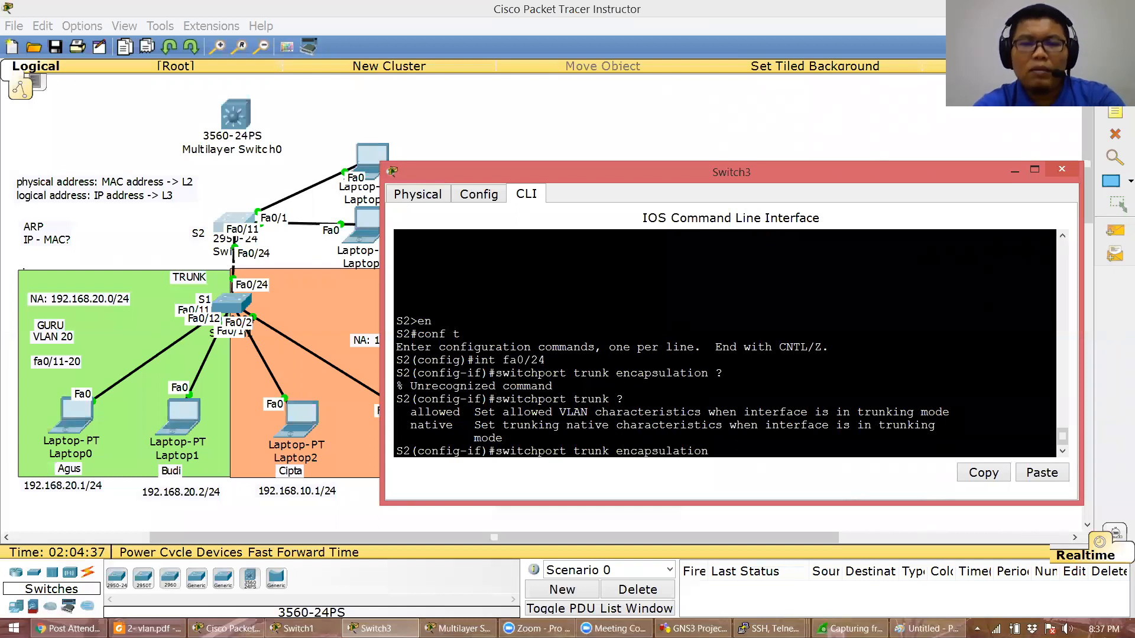
{"action": "type", "text": " ?"}
{"action": "key", "text": "Return"}
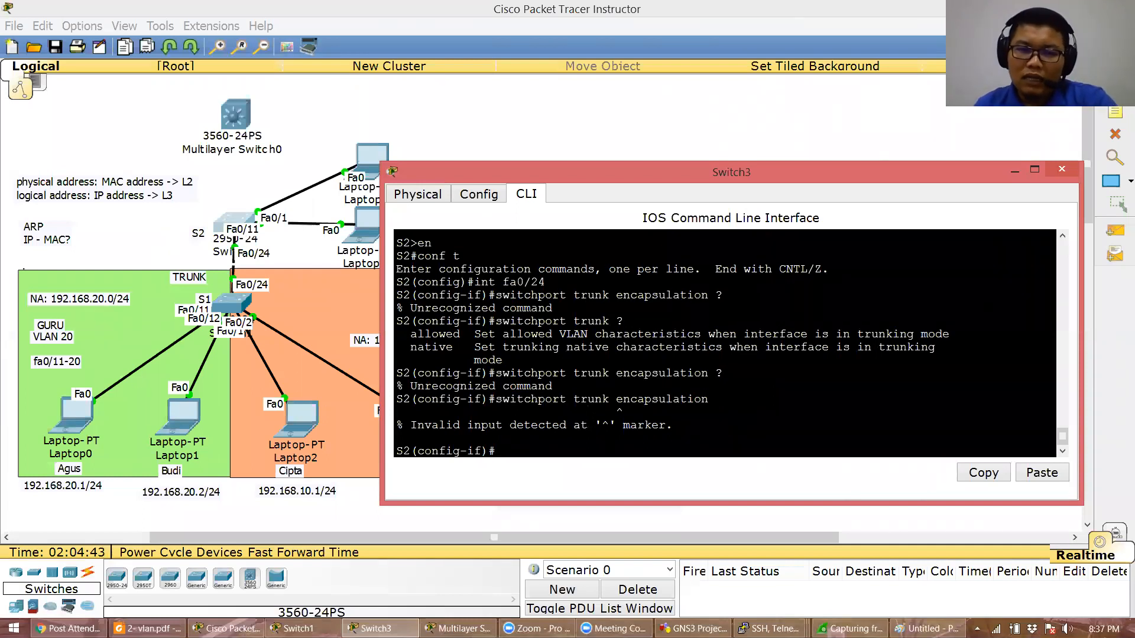
Switch to the 2- vlan.pdf slides in Foxit Reader and review the trunk link protocols and ISL trunking pages
{"action": "left_click", "coordinate": [226, 628]}
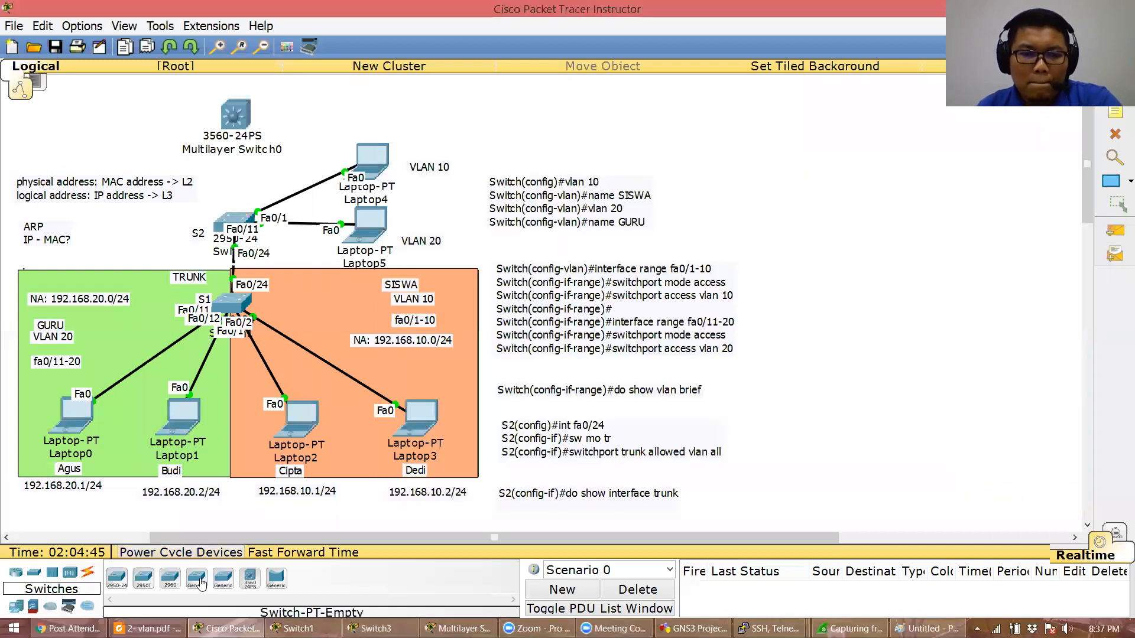
{"action": "left_click", "coordinate": [150, 628]}
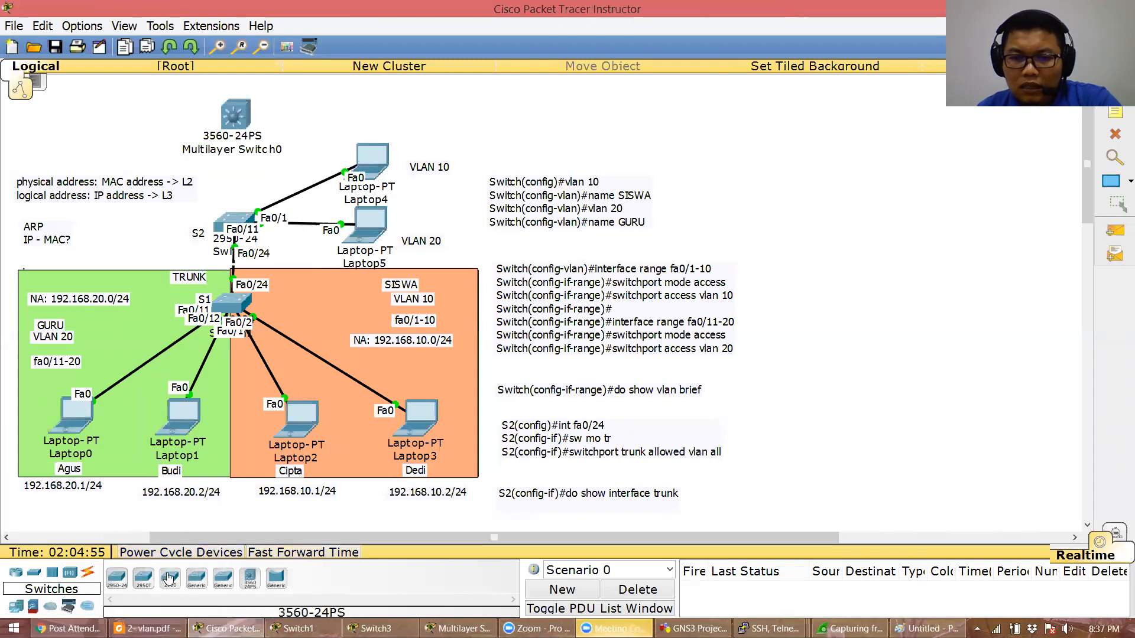
{"action": "left_click", "coordinate": [147, 628]}
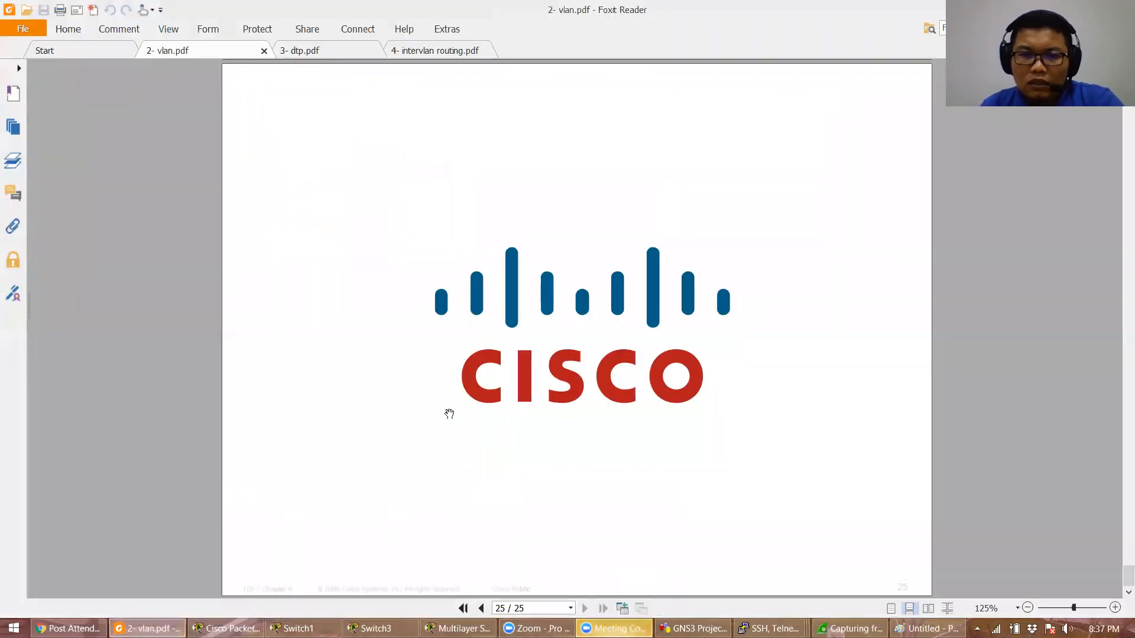
{"action": "scroll", "coordinate": [449, 414], "scroll_direction": "up", "scroll_amount": 3}
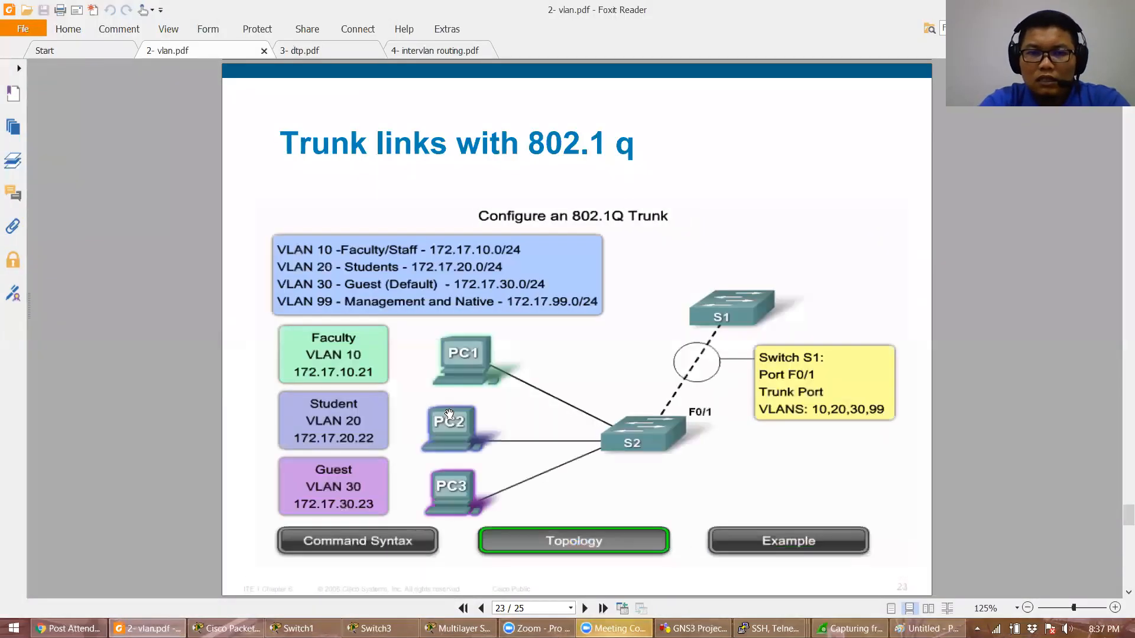
{"action": "scroll", "coordinate": [450, 413], "scroll_direction": "up", "scroll_amount": 1}
{"action": "key", "text": "Left"}
{"action": "key", "text": "Left"}
{"action": "key", "text": "Left"}
{"action": "key", "text": "Left"}
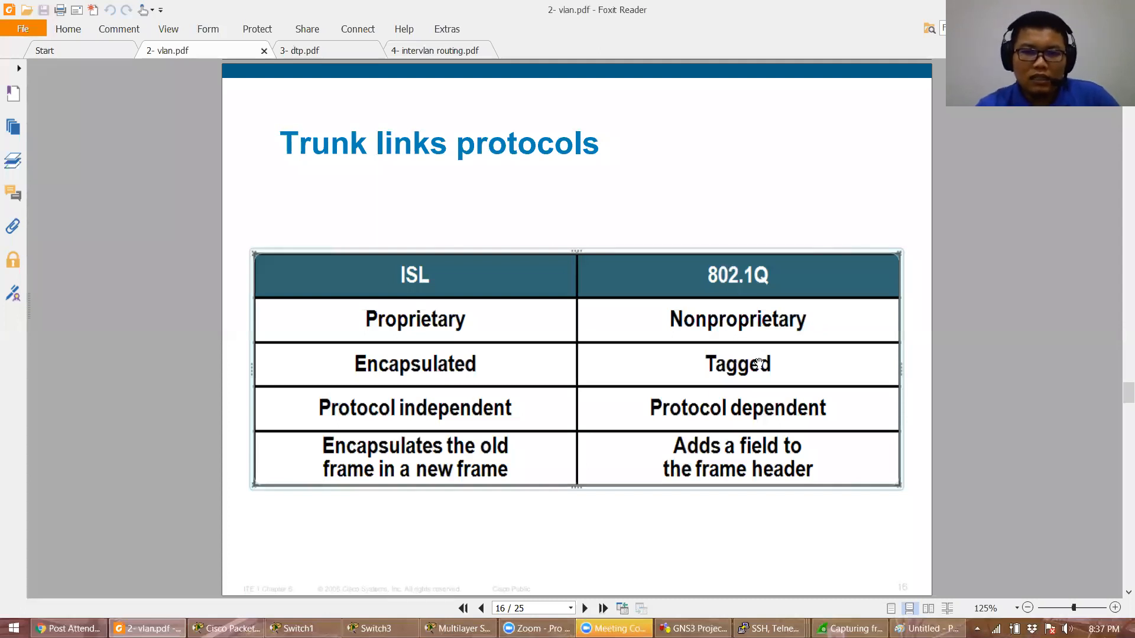
{"action": "scroll", "coordinate": [757, 363], "scroll_direction": "up", "scroll_amount": 4}
{"action": "scroll", "coordinate": [758, 363], "scroll_direction": "down", "scroll_amount": 4}
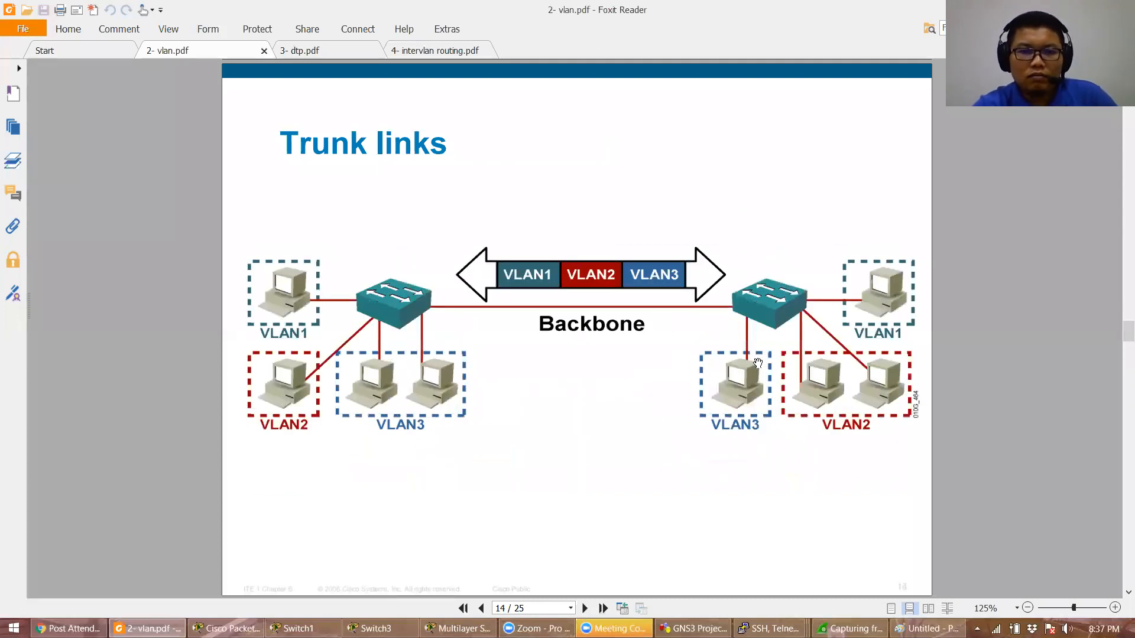
{"action": "scroll", "coordinate": [757, 363], "scroll_direction": "down", "scroll_amount": 4}
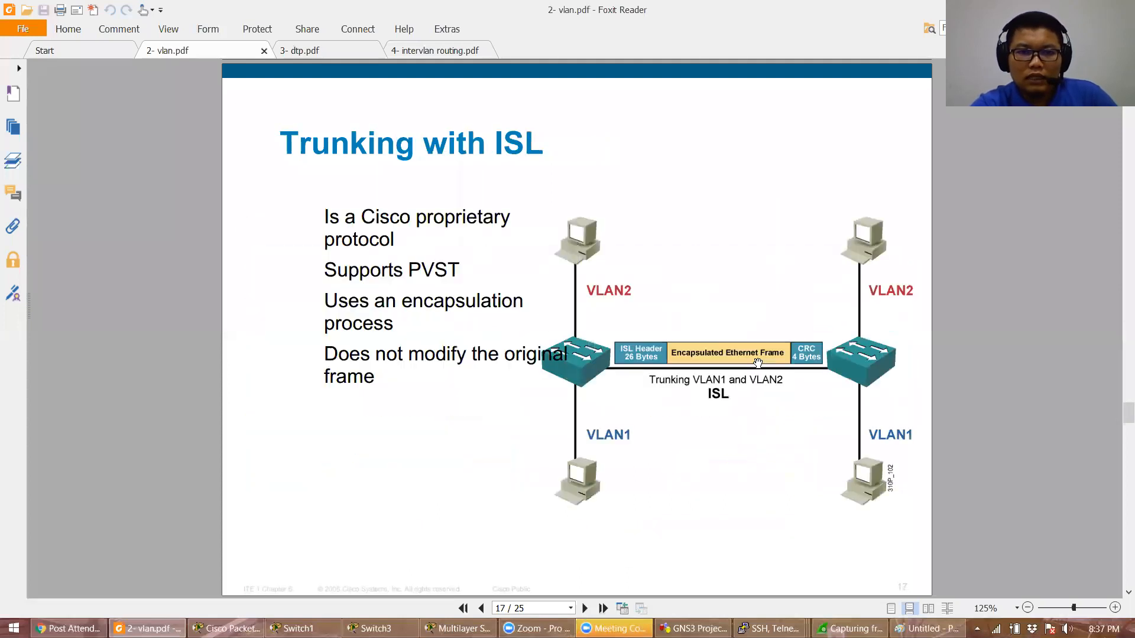
{"action": "scroll", "coordinate": [757, 363], "scroll_direction": "up", "scroll_amount": 2}
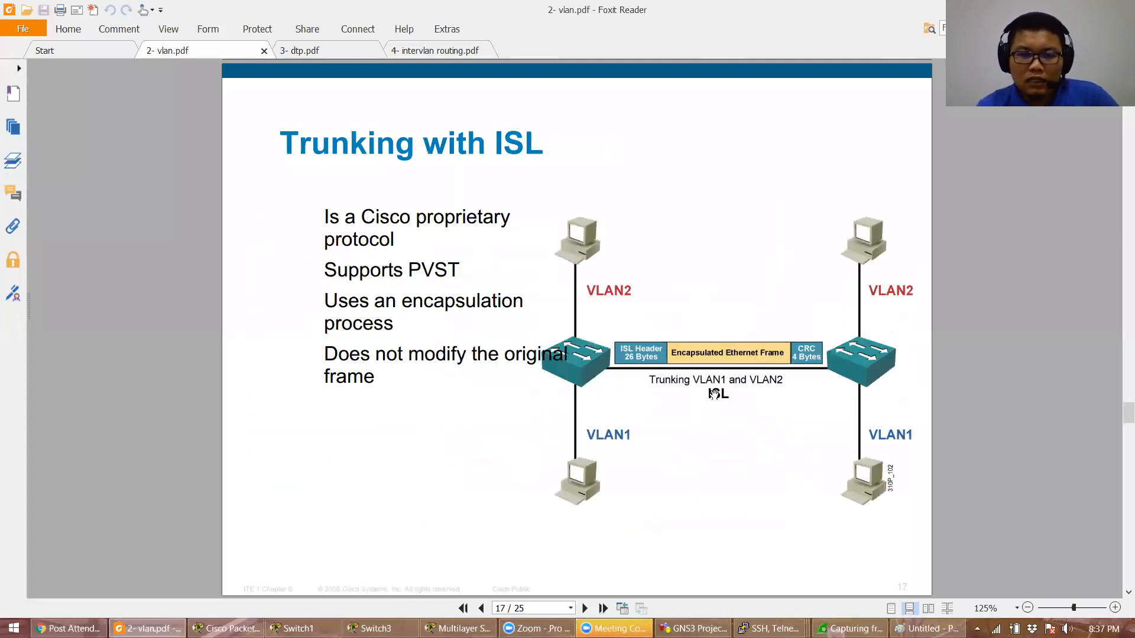
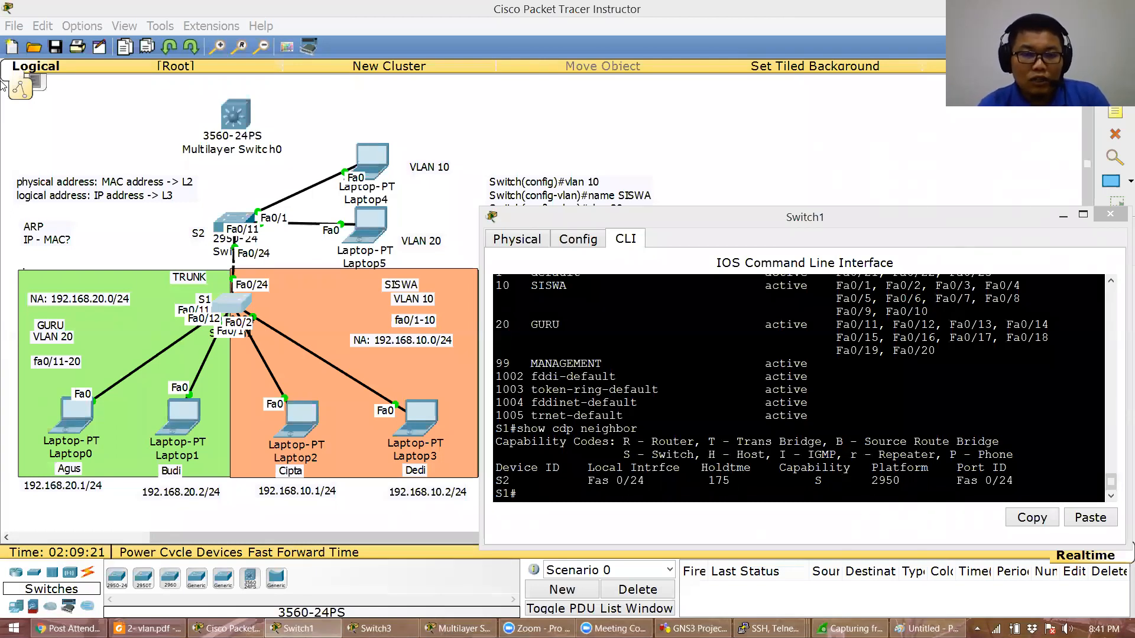
Connect S1 Fa0/23 to S2 Fa0/23 with a copper cross-over cable and fast-forward the simulation time
{"action": "left_click", "coordinate": [110, 499]}
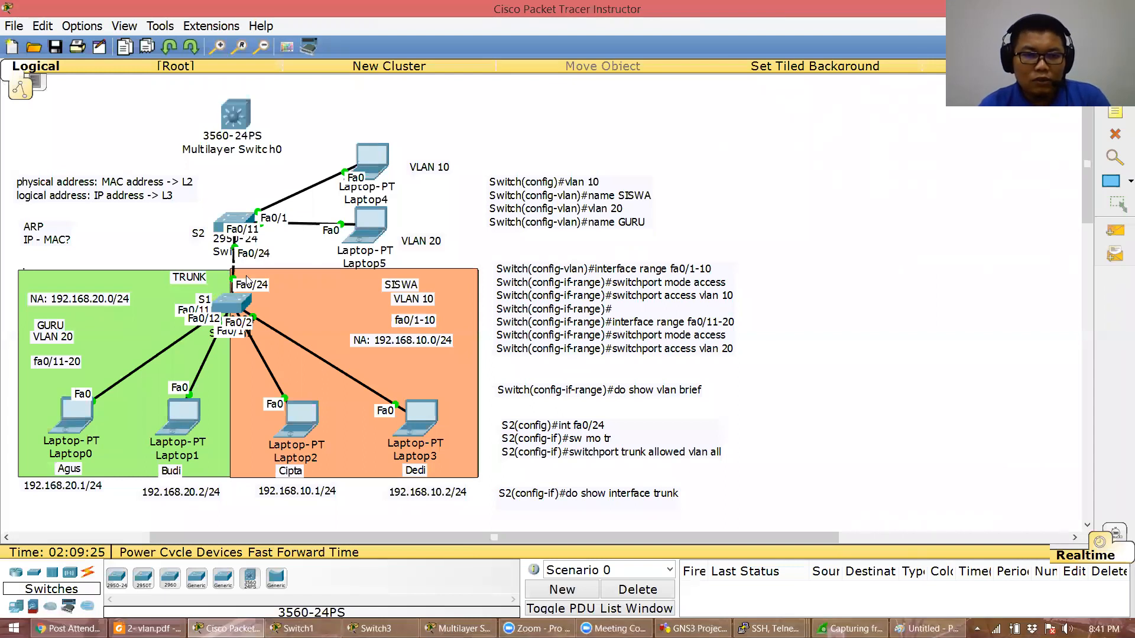
{"action": "left_click", "coordinate": [88, 573]}
{"action": "left_click", "coordinate": [197, 578]}
{"action": "left_click", "coordinate": [241, 319]}
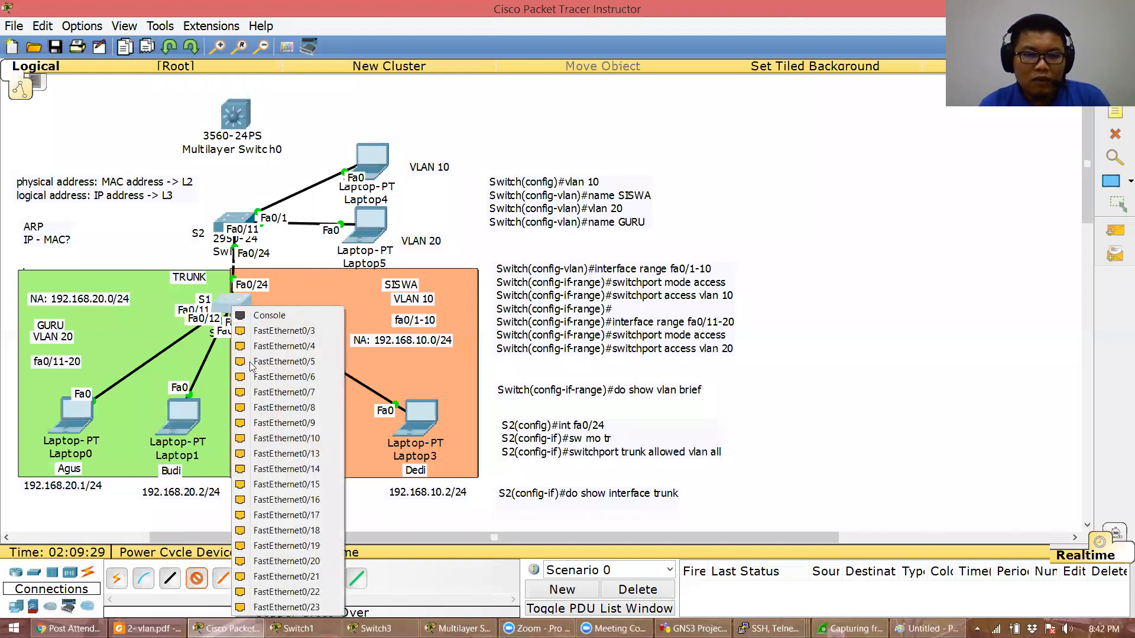
{"action": "left_click", "coordinate": [284, 607]}
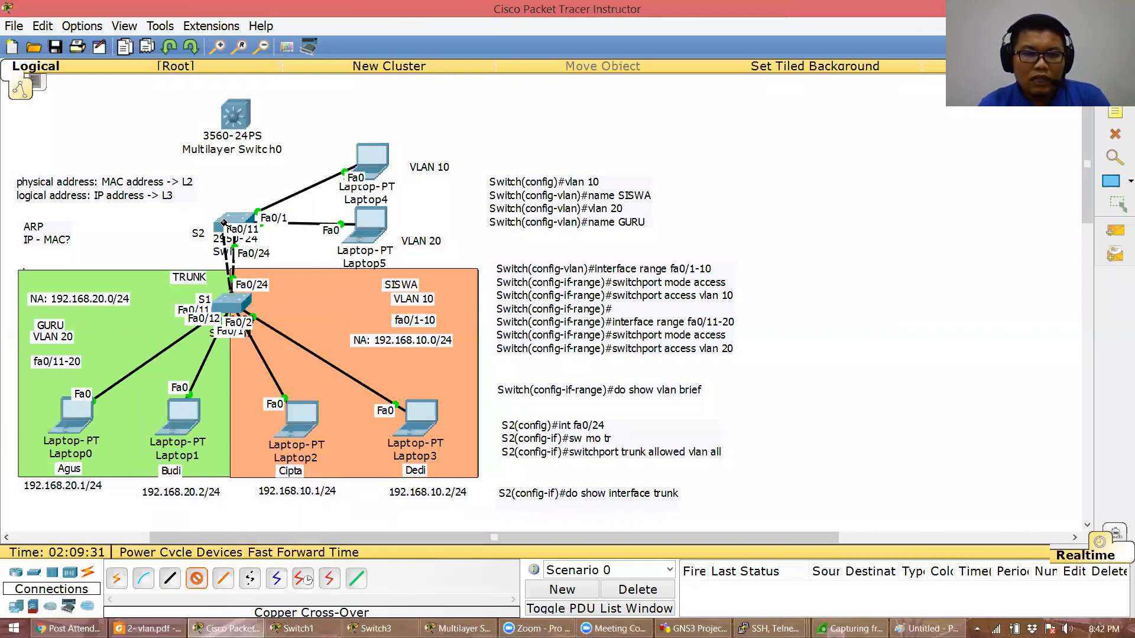
{"action": "left_click", "coordinate": [224, 222]}
{"action": "left_click", "coordinate": [265, 550]}
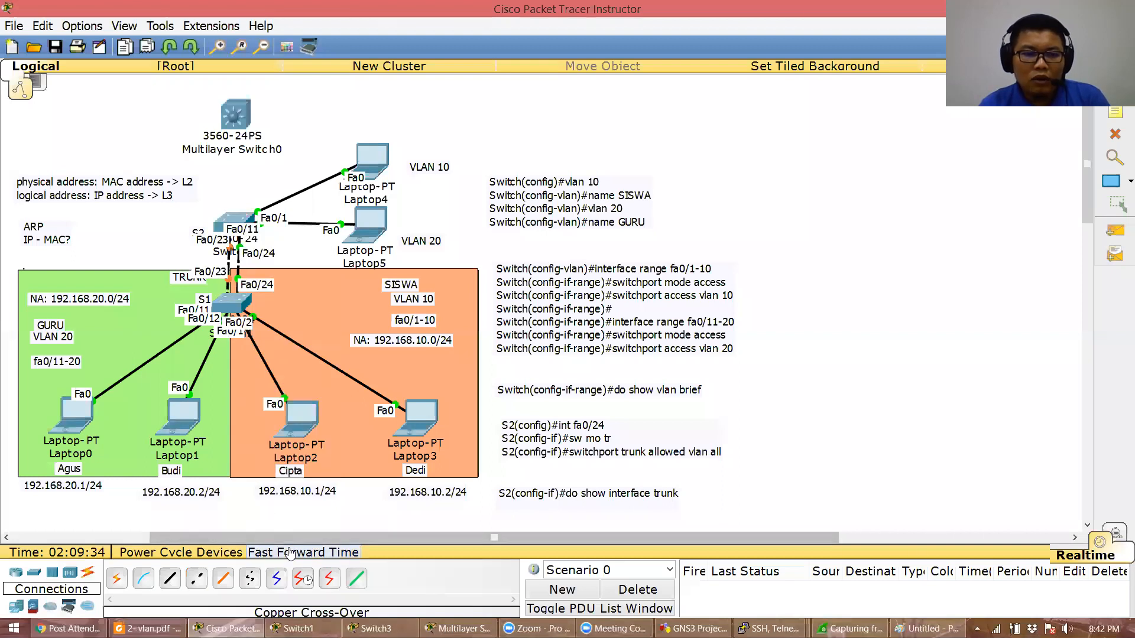
{"action": "left_click", "coordinate": [303, 552]}
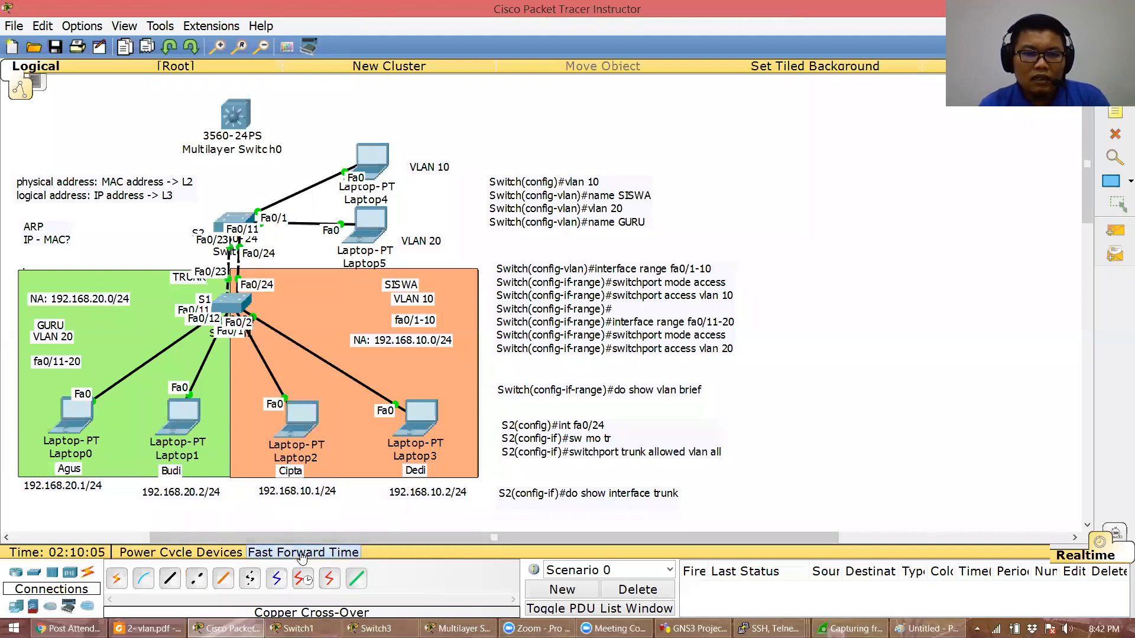
{"action": "left_click", "coordinate": [303, 552]}
{"action": "left_click", "coordinate": [303, 552]}
Add another copper cross-over link between FastEthernet0/22 on S1 and FastEthernet0/22 on S2, and fast-forward the simulation time
{"action": "left_click", "coordinate": [197, 578]}
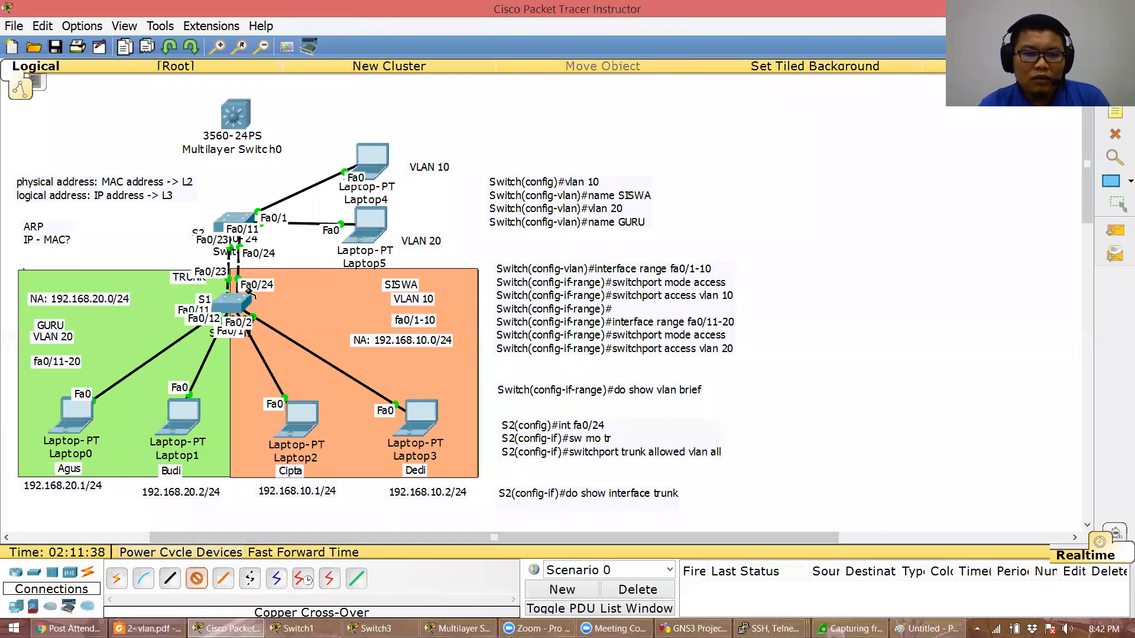
{"action": "left_click", "coordinate": [232, 304]}
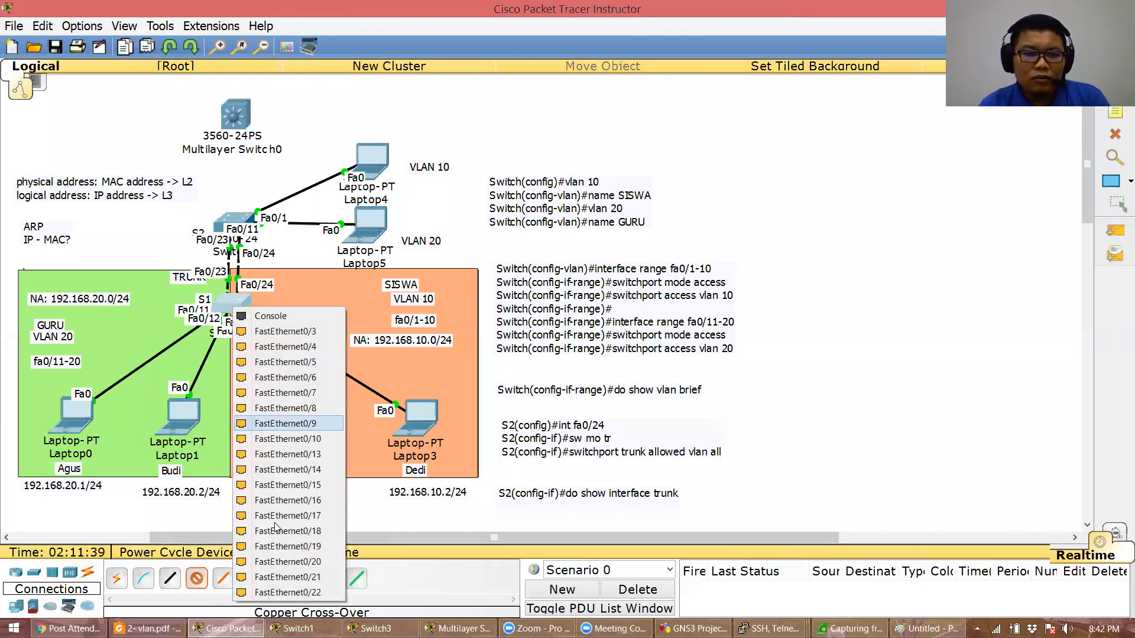
{"action": "left_click", "coordinate": [277, 592]}
{"action": "left_click", "coordinate": [228, 223]}
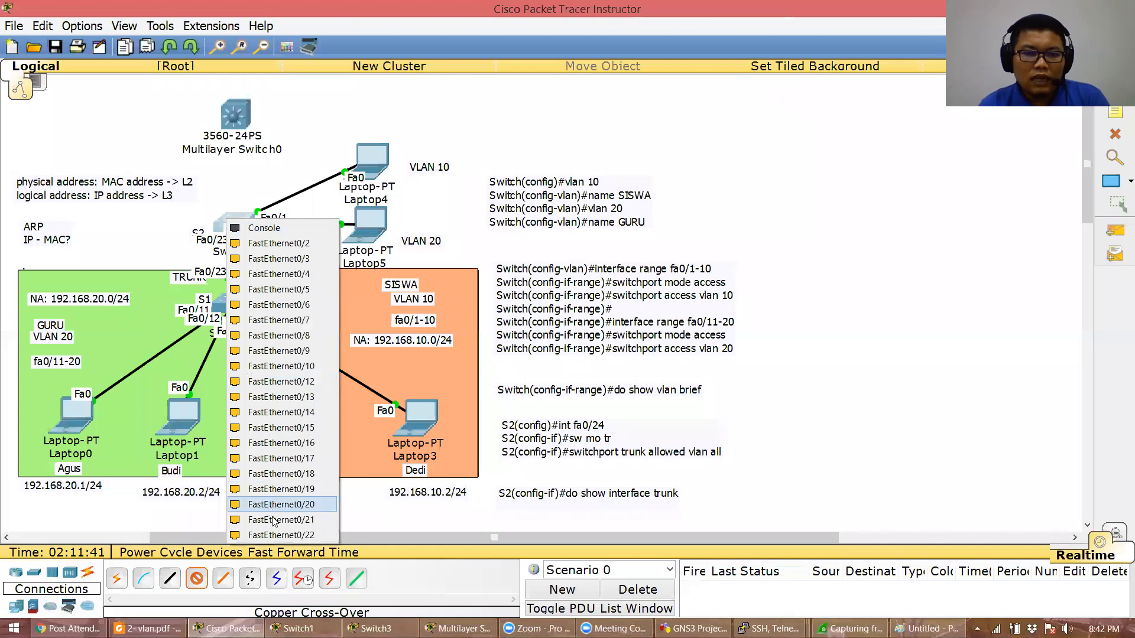
{"action": "left_click", "coordinate": [275, 535]}
{"action": "left_click", "coordinate": [316, 554]}
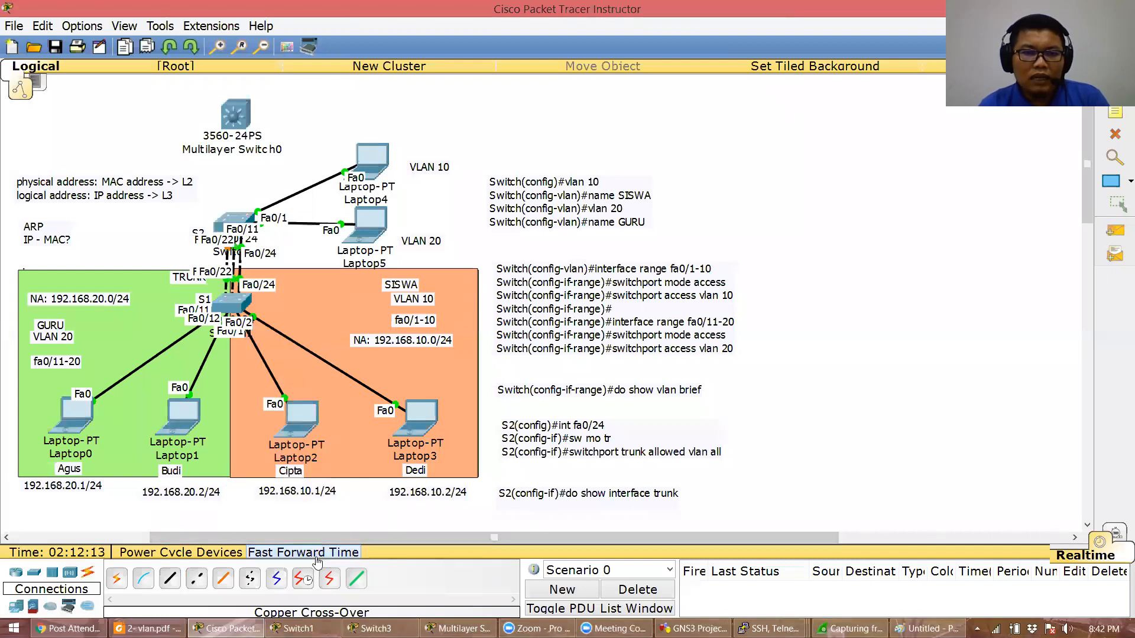
{"action": "left_click", "coordinate": [316, 555]}
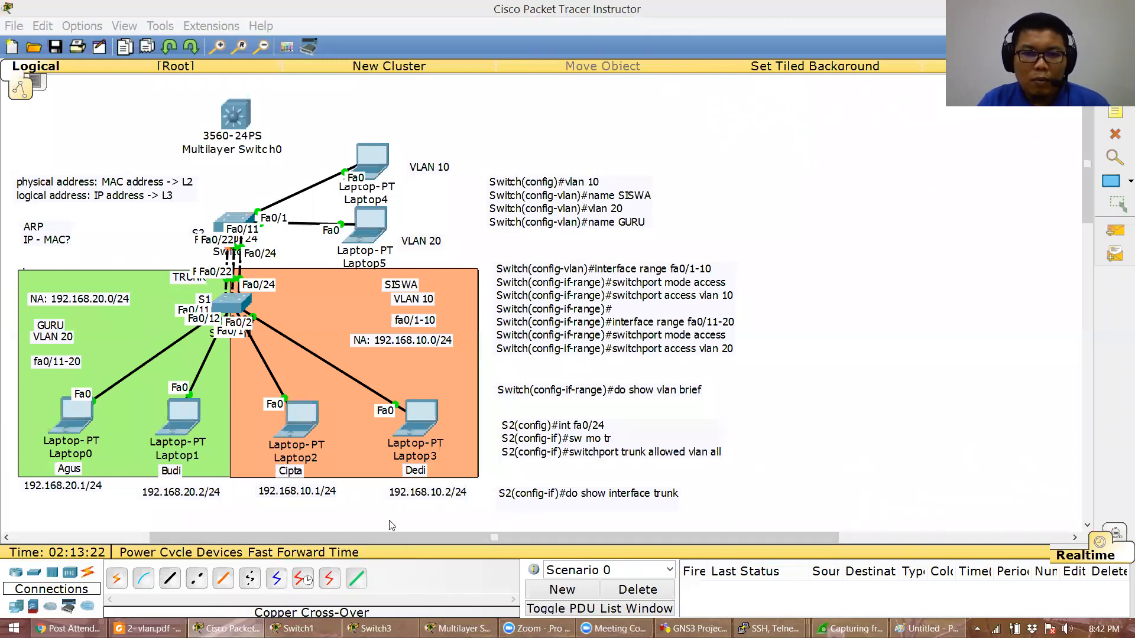
Place two 2950-24 switches side by side in the empty area below the laptops
{"action": "scroll", "coordinate": [424, 512], "scroll_direction": "down", "scroll_amount": 3}
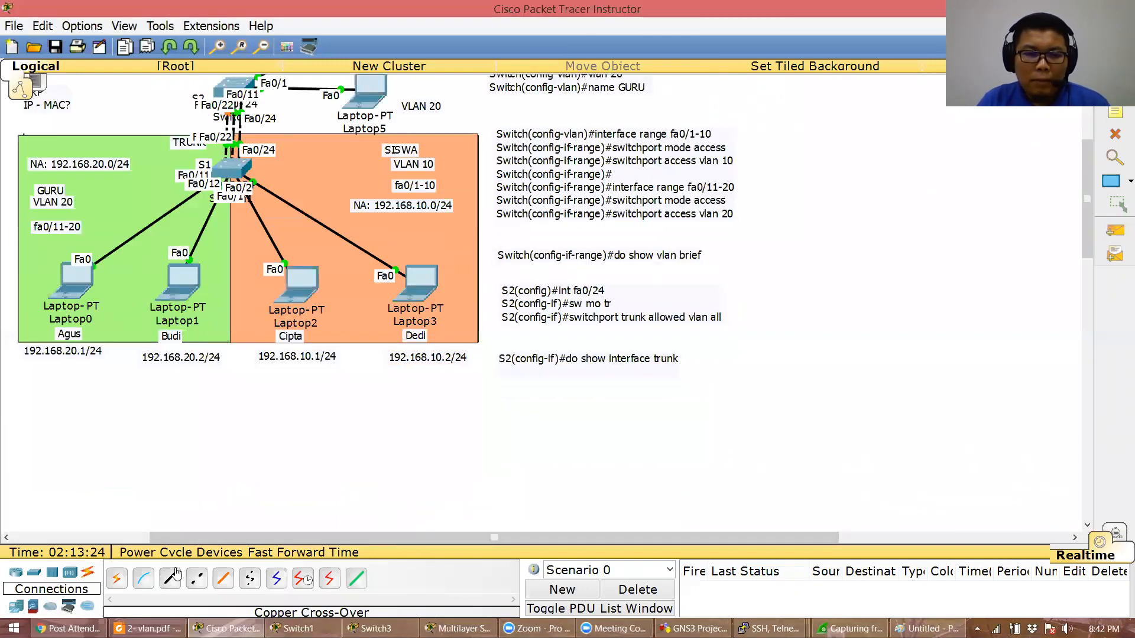
{"action": "left_click", "coordinate": [36, 576]}
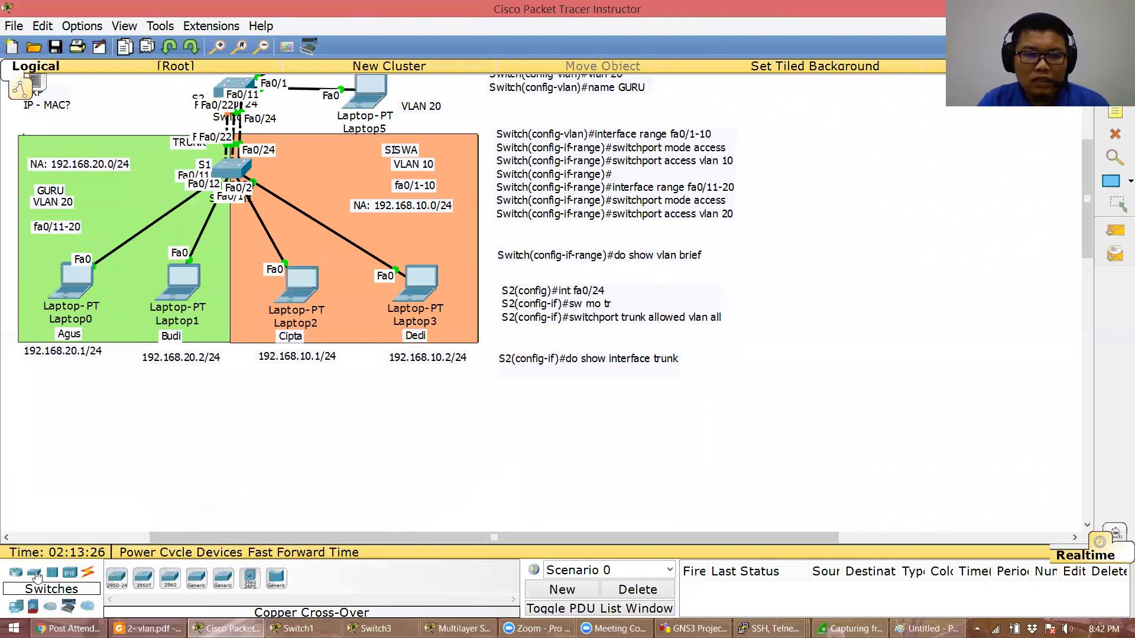
{"action": "left_click", "coordinate": [117, 578]}
{"action": "left_click", "coordinate": [116, 429]}
{"action": "left_click_drag", "start_coordinate": [116, 429], "coordinate": [132, 443]}
{"action": "left_click", "coordinate": [117, 578]}
{"action": "left_click", "coordinate": [288, 455]}
{"action": "left_click_drag", "start_coordinate": [287, 455], "coordinate": [288, 438]}
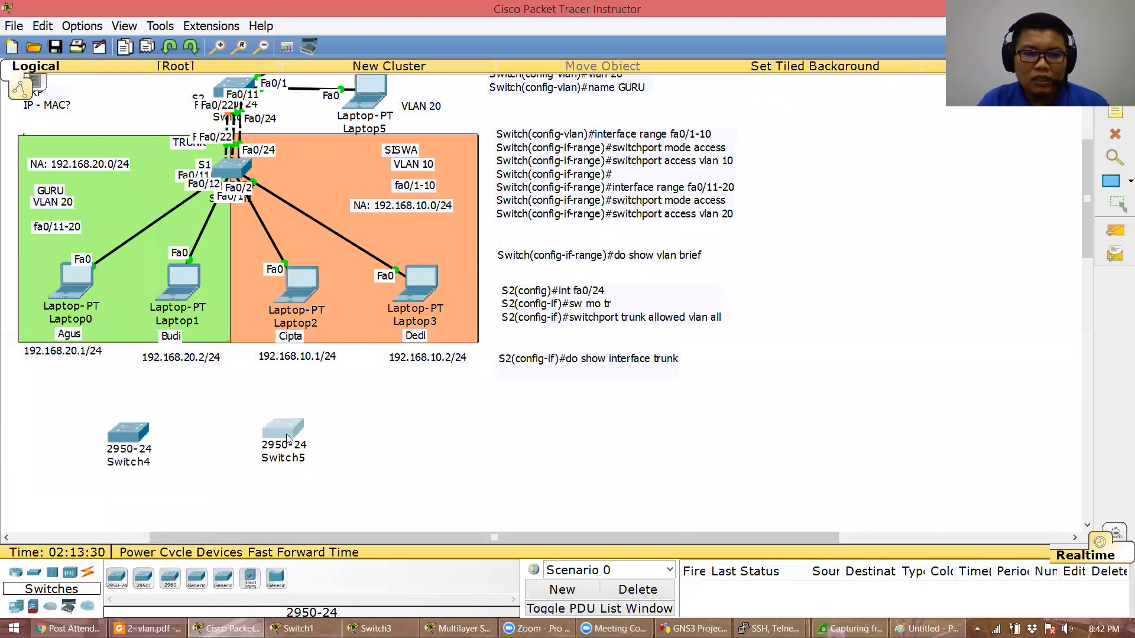
Connect Switch4 to Switch5 with an automatically chosen cable type and fast-forward the simulation time
{"action": "left_click", "coordinate": [286, 439]}
{"action": "left_click", "coordinate": [698, 170]}
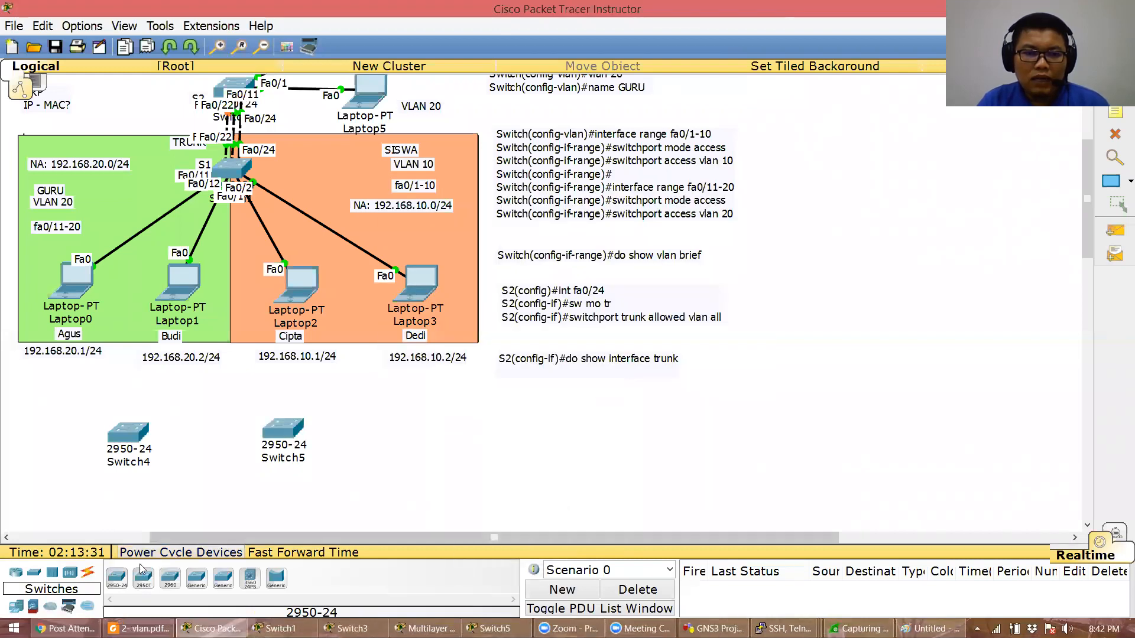
{"action": "left_click", "coordinate": [88, 574]}
{"action": "left_click", "coordinate": [116, 579]}
{"action": "left_click", "coordinate": [137, 434]}
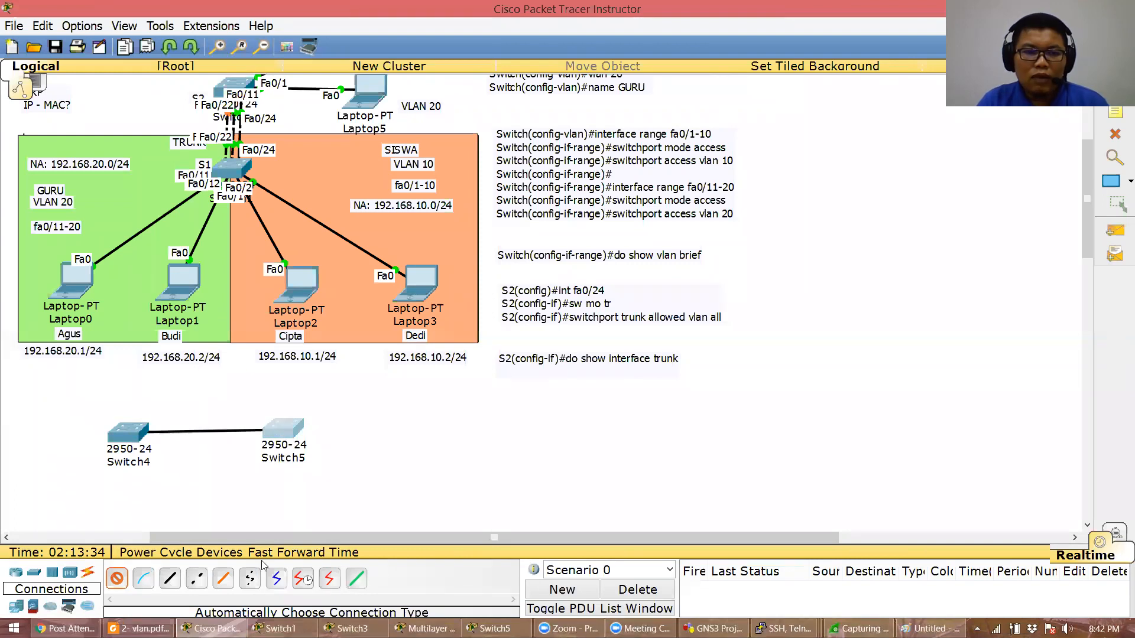
{"action": "left_click", "coordinate": [281, 433]}
{"action": "left_click", "coordinate": [307, 554]}
{"action": "left_click", "coordinate": [309, 558]}
{"action": "left_click", "coordinate": [309, 558]}
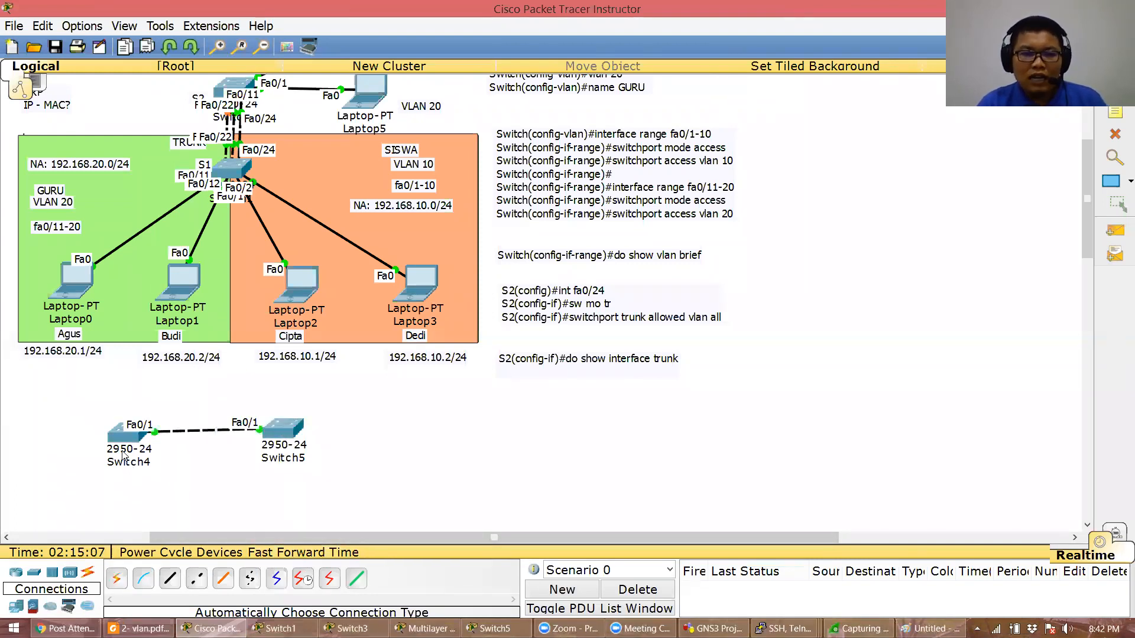
Shift Switch4 slightly away from Switch5, add a second automatically chosen link between them, and fast-forward the simulation time
{"action": "left_click_drag", "start_coordinate": [124, 439], "coordinate": [116, 438]}
{"action": "left_click", "coordinate": [213, 470]}
{"action": "left_click", "coordinate": [116, 580]}
{"action": "left_click", "coordinate": [113, 452]}
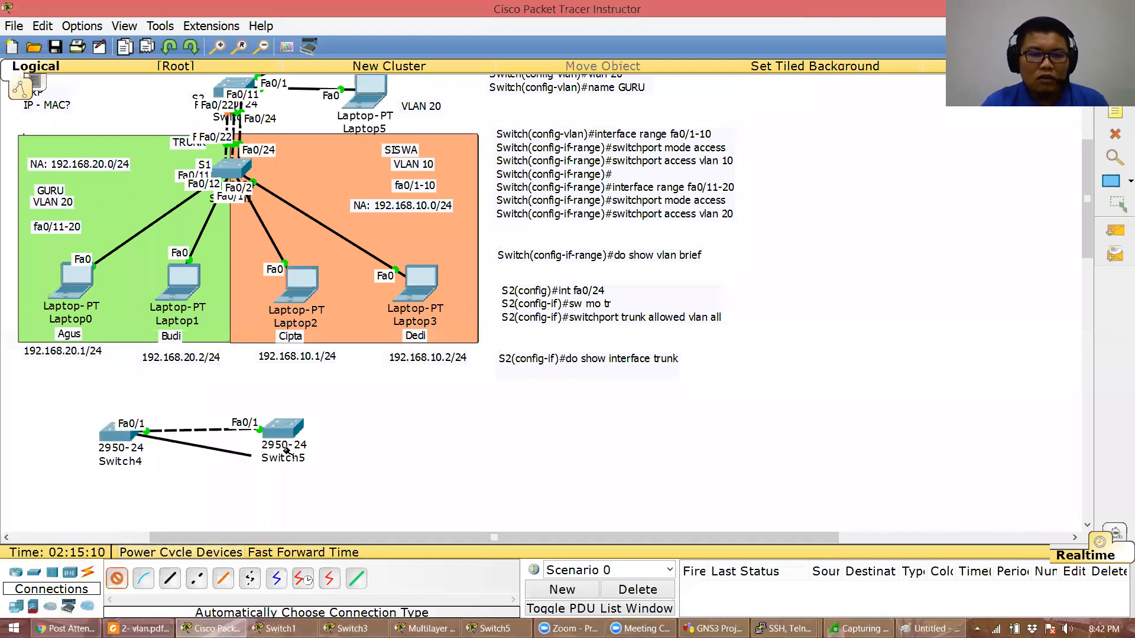
{"action": "left_click", "coordinate": [288, 448]}
{"action": "left_click", "coordinate": [309, 552]}
{"action": "left_click", "coordinate": [309, 553]}
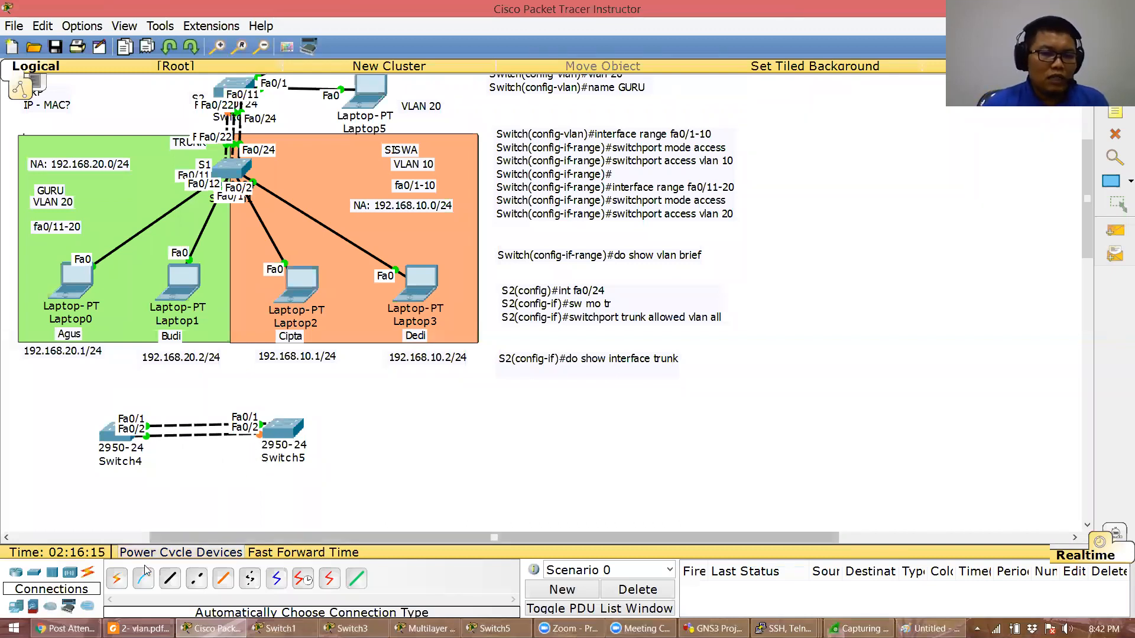
Add a third automatically chosen link between Switch4 and Switch5 and fast-forward the simulation time
{"action": "left_click", "coordinate": [117, 578]}
{"action": "left_click", "coordinate": [118, 432]}
{"action": "left_click", "coordinate": [283, 430]}
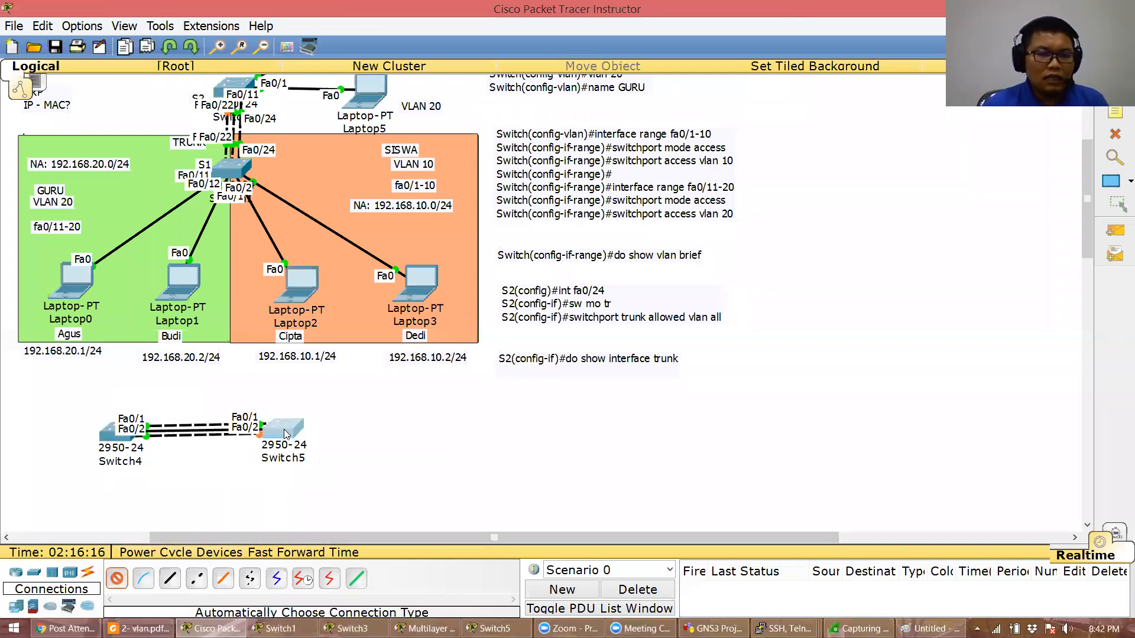
{"action": "left_click", "coordinate": [316, 553]}
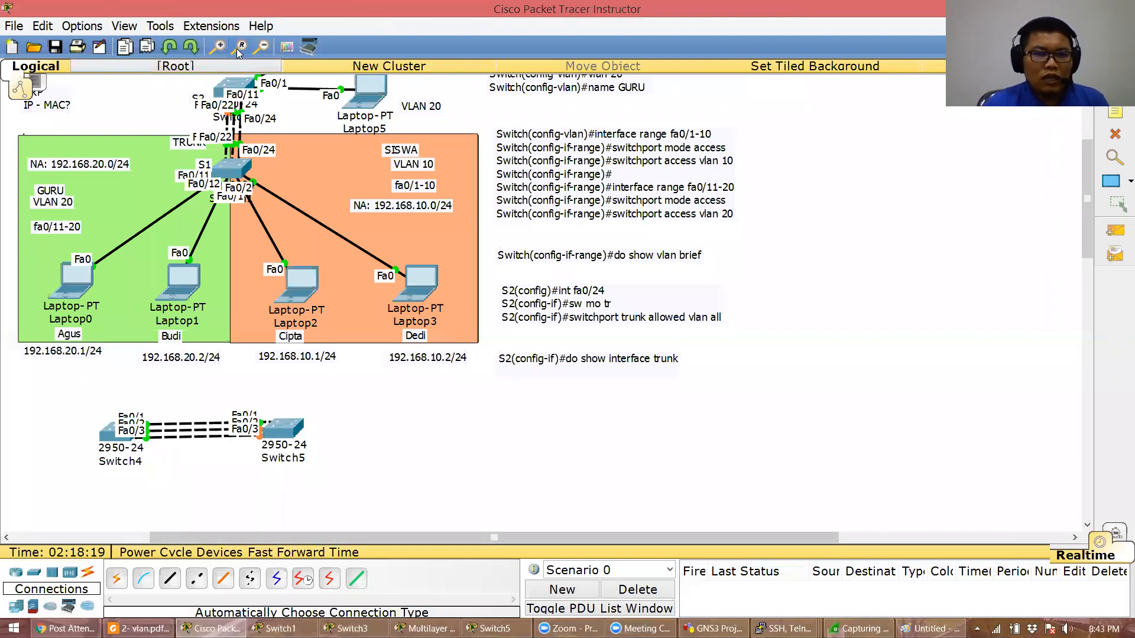